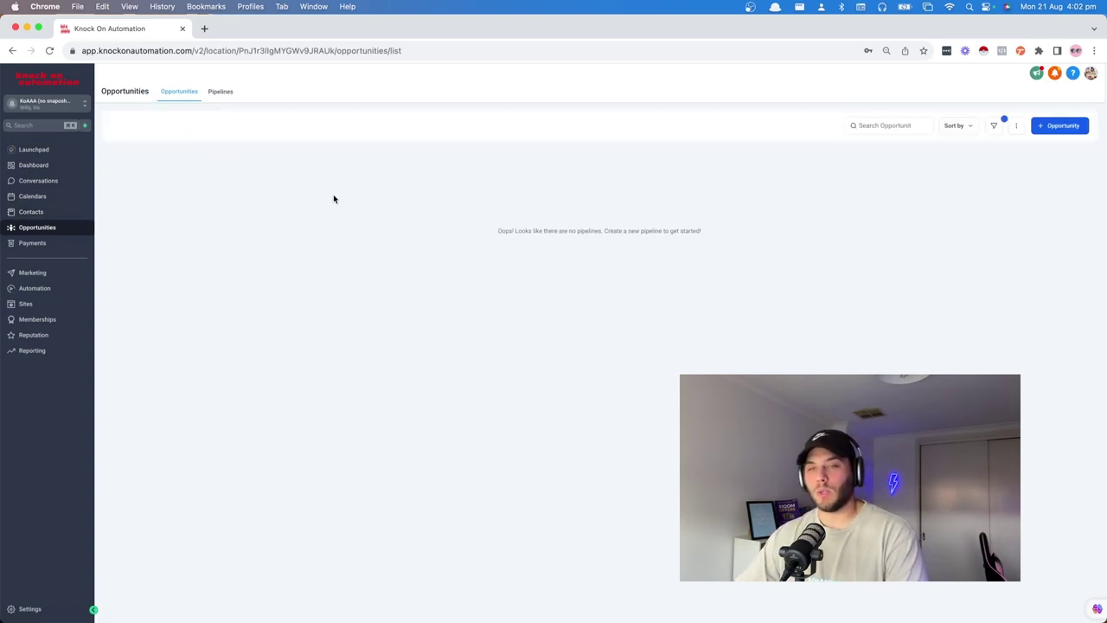
# Step: Start a new pipeline named 'Sales Pipeline' from the Pipelines settings
pyautogui.click(222, 91)
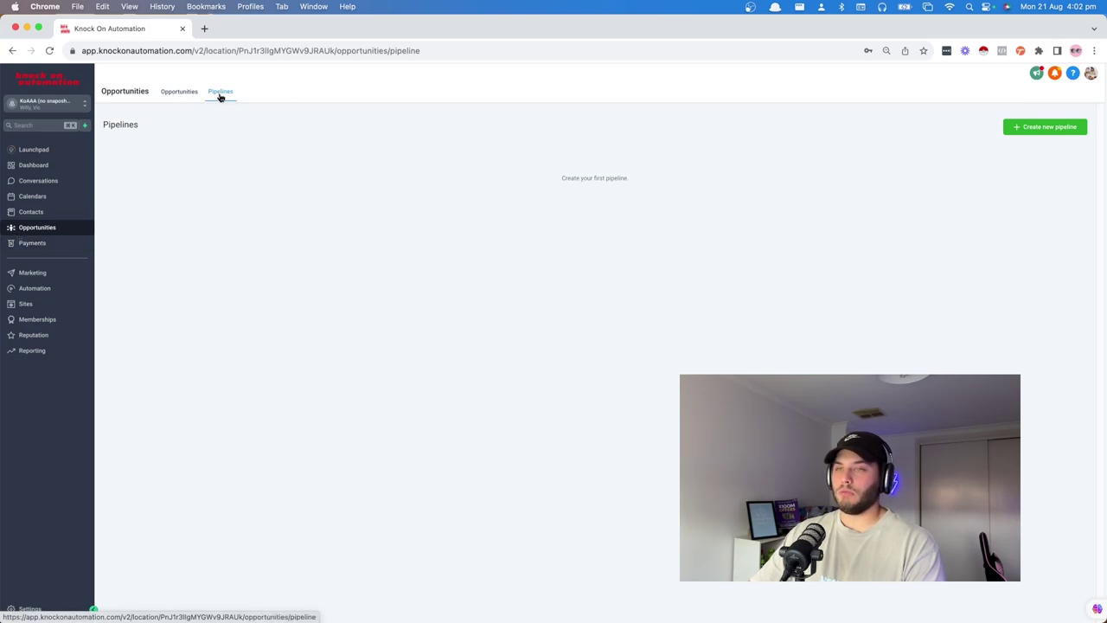
pyautogui.click(1060, 127)
pyautogui.click(495, 130)
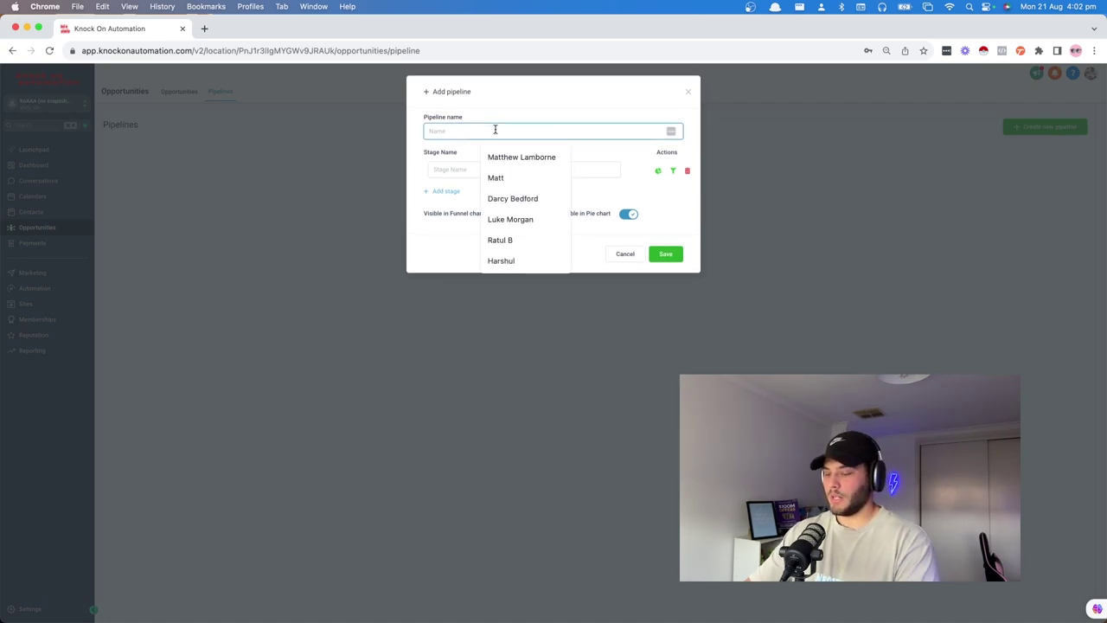
pyautogui.write('Sales')
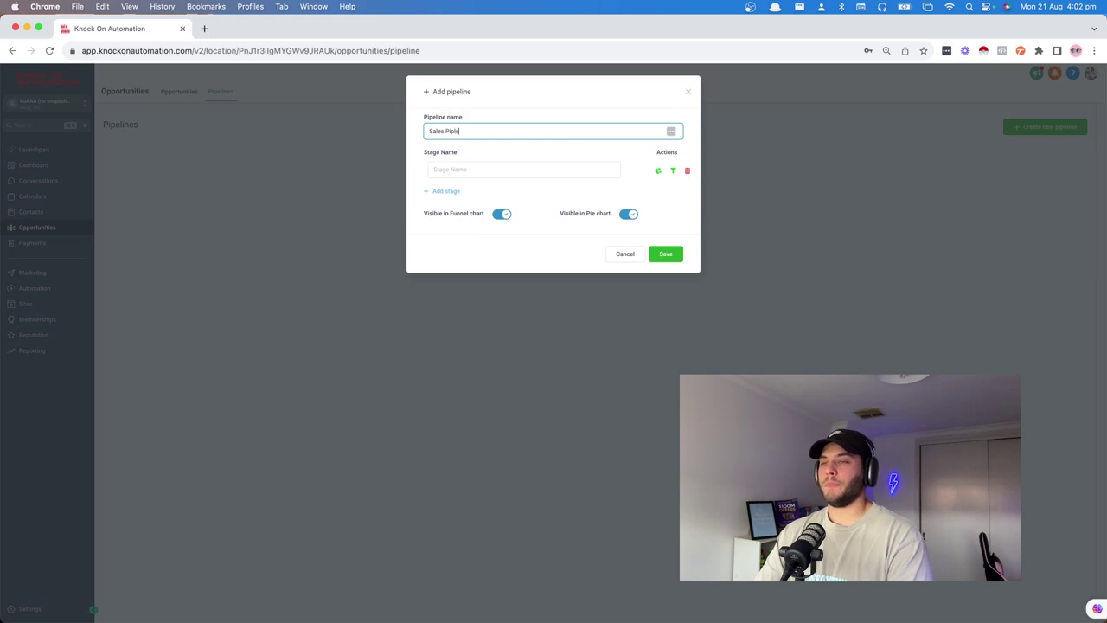
pyautogui.write(' Pipeline')
# Step: Add the pipeline stages Enquired, Booked and Closed Deal
pyautogui.click(524, 169)
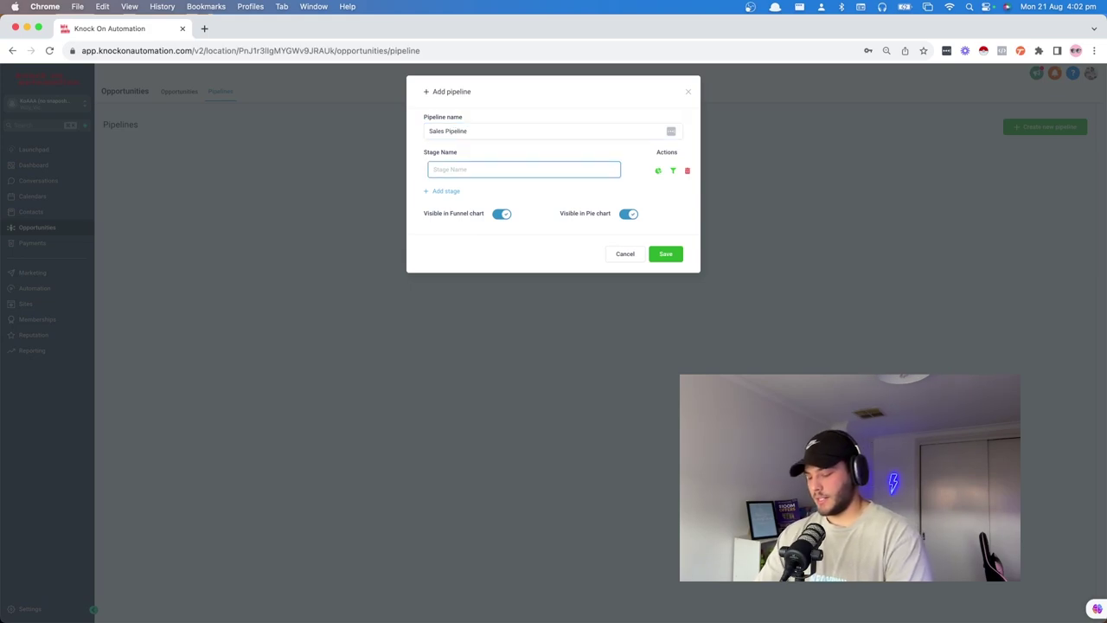
pyautogui.write('Enquired')
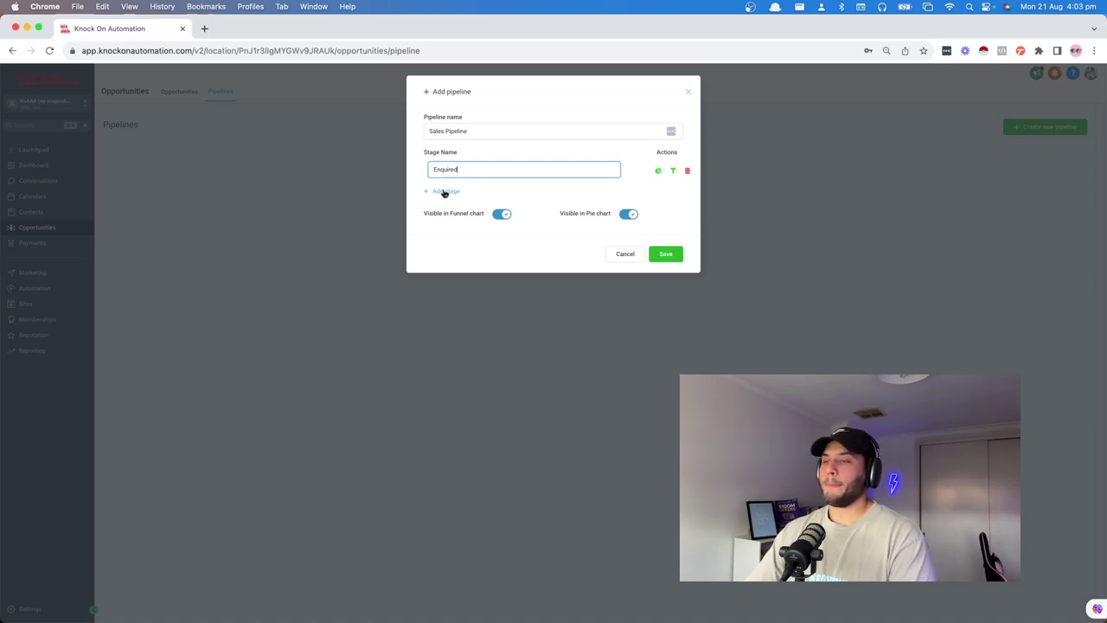
pyautogui.click(445, 191)
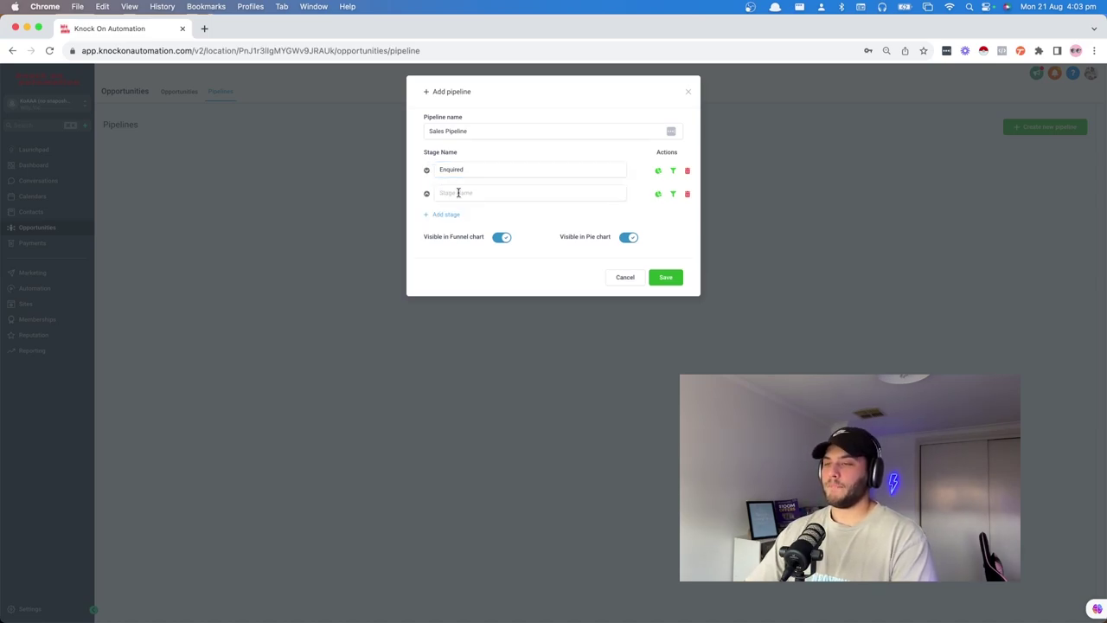
pyautogui.click(458, 192)
pyautogui.write('Booked')
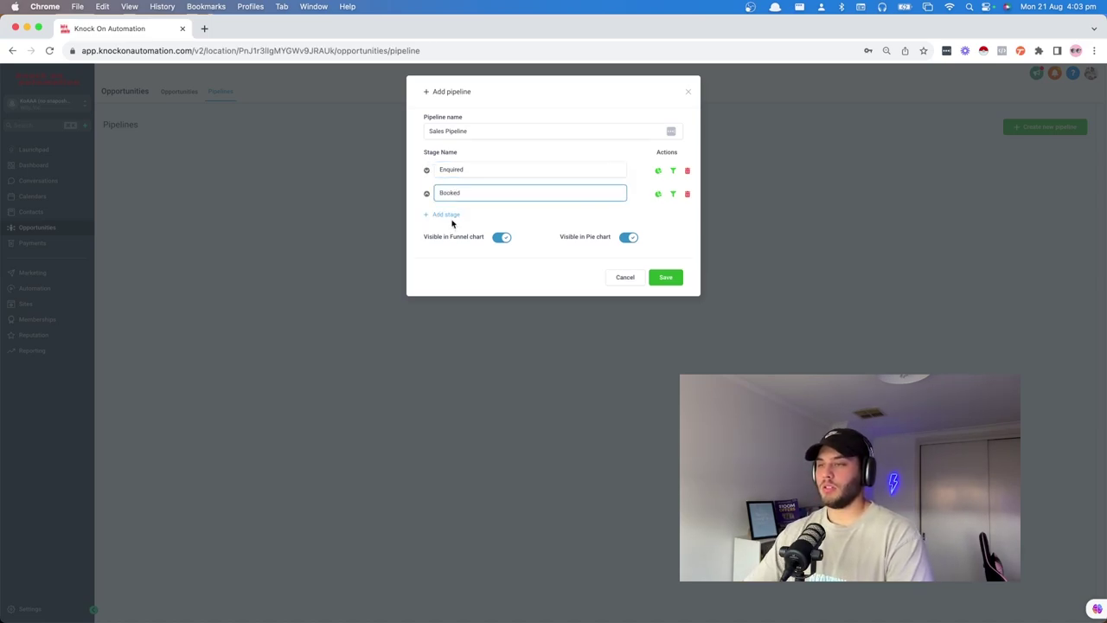
pyautogui.click(449, 214)
pyautogui.click(449, 214)
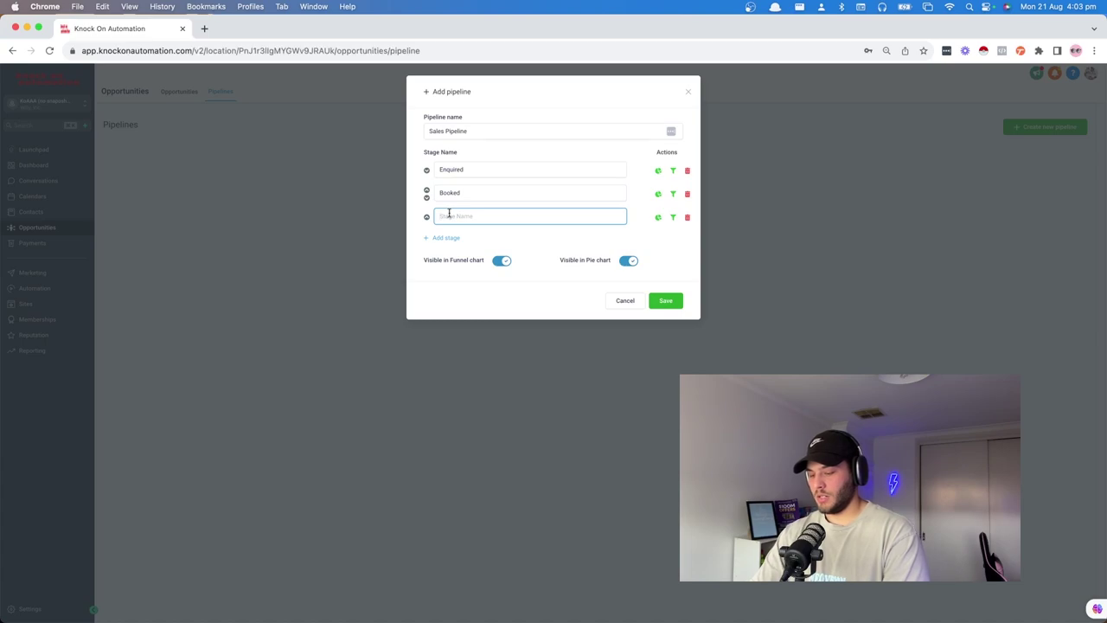
pyautogui.write('Closed Deals')
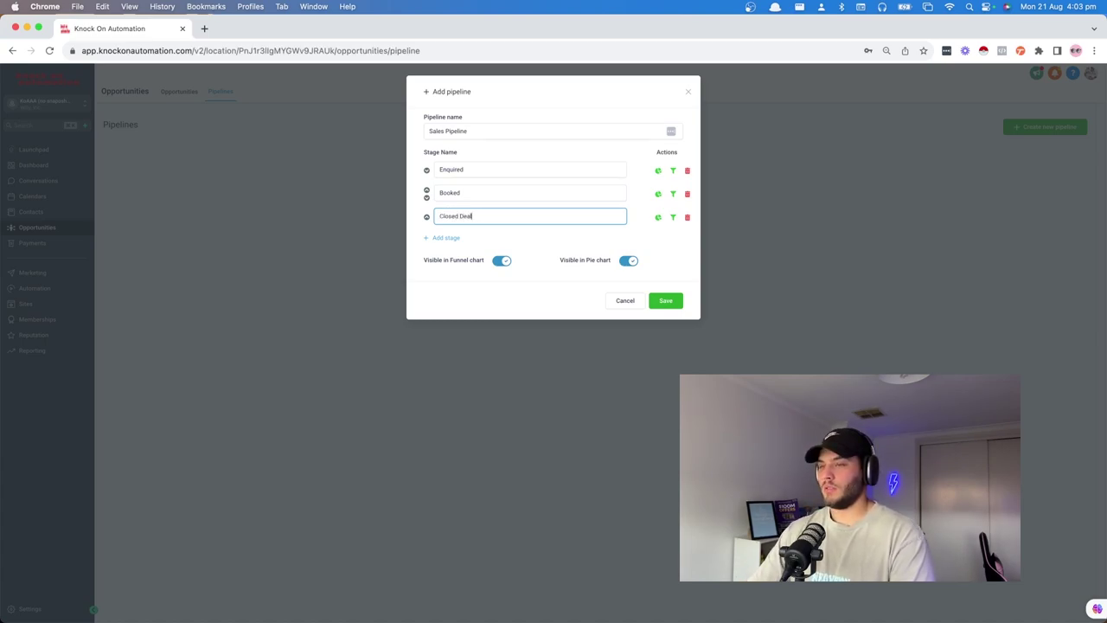
# Step: Add the No Sale and HVCO 1 stages and save the Sales Pipeline
pyautogui.click(446, 238)
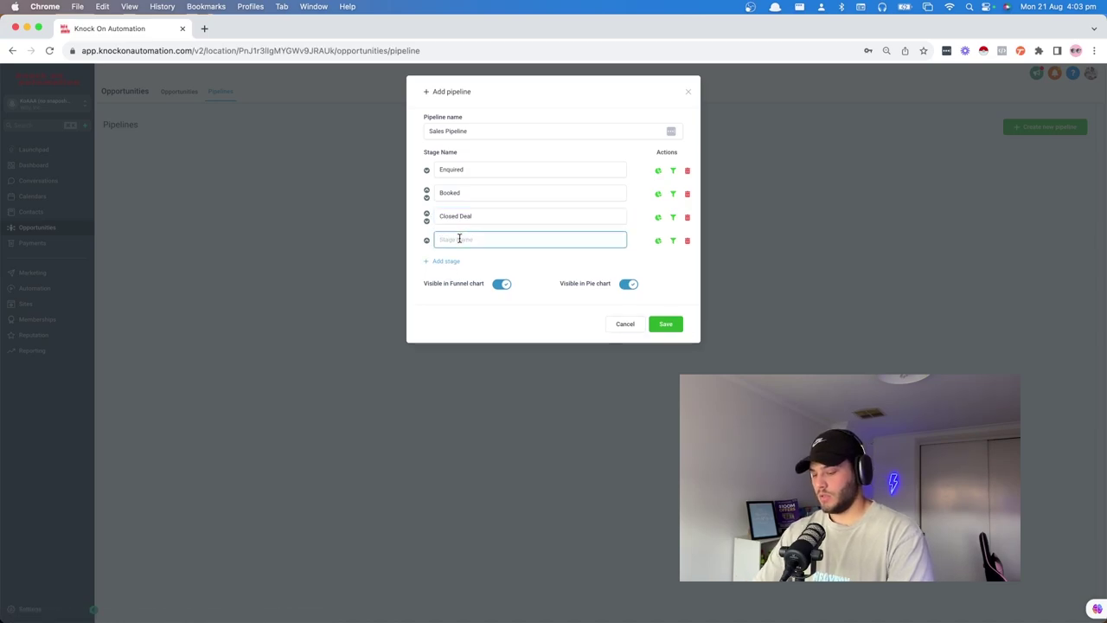
pyautogui.write('No Sale')
pyautogui.click(442, 261)
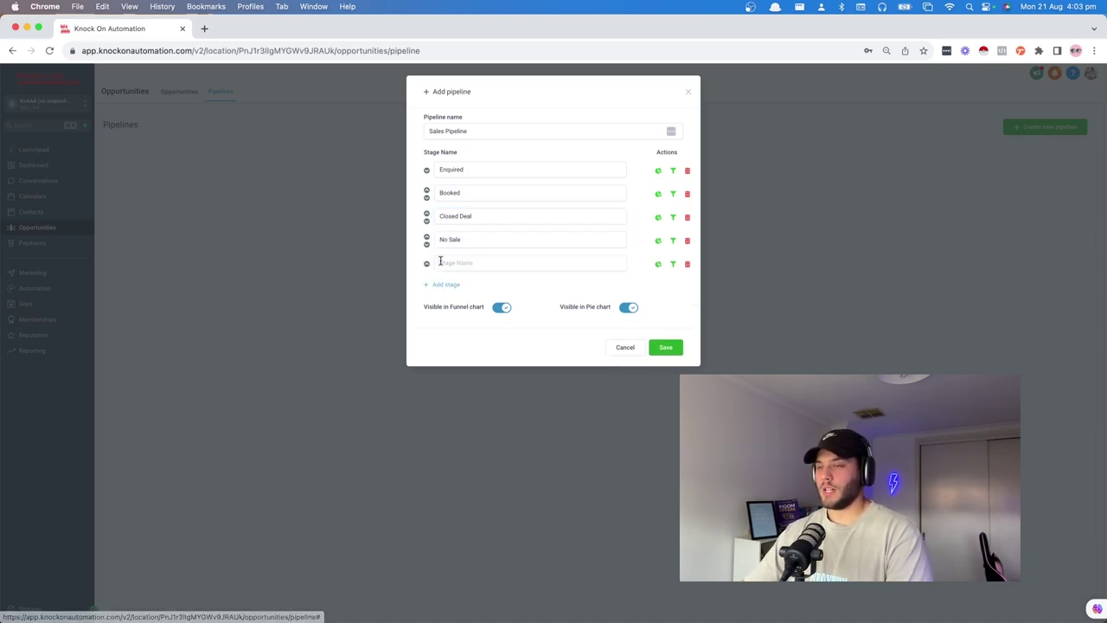
pyautogui.write('HV')
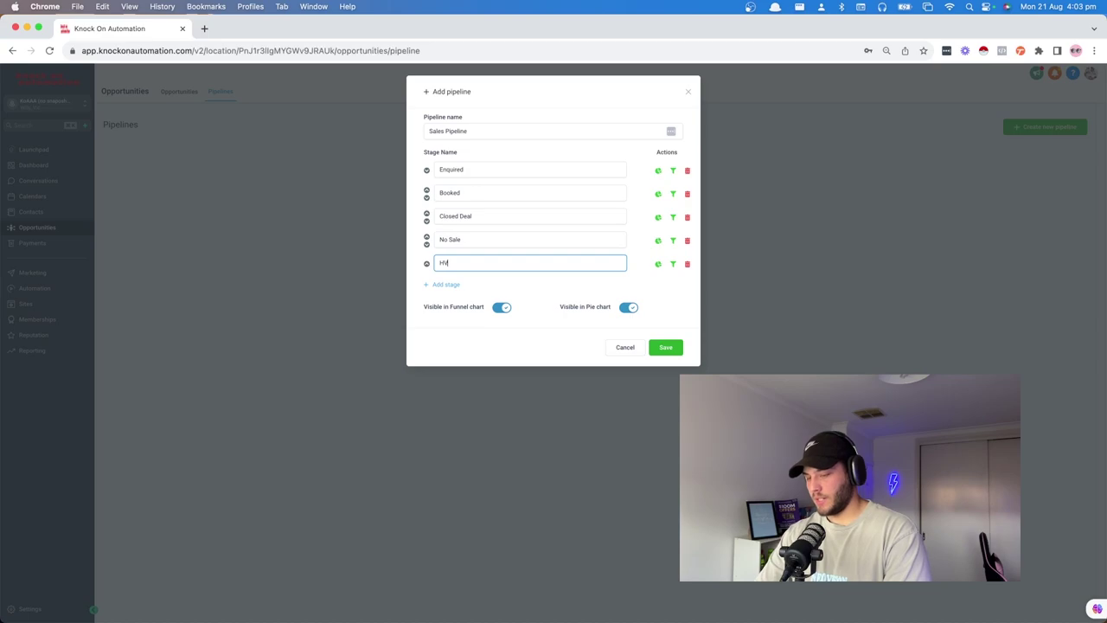
pyautogui.write('CO 1')
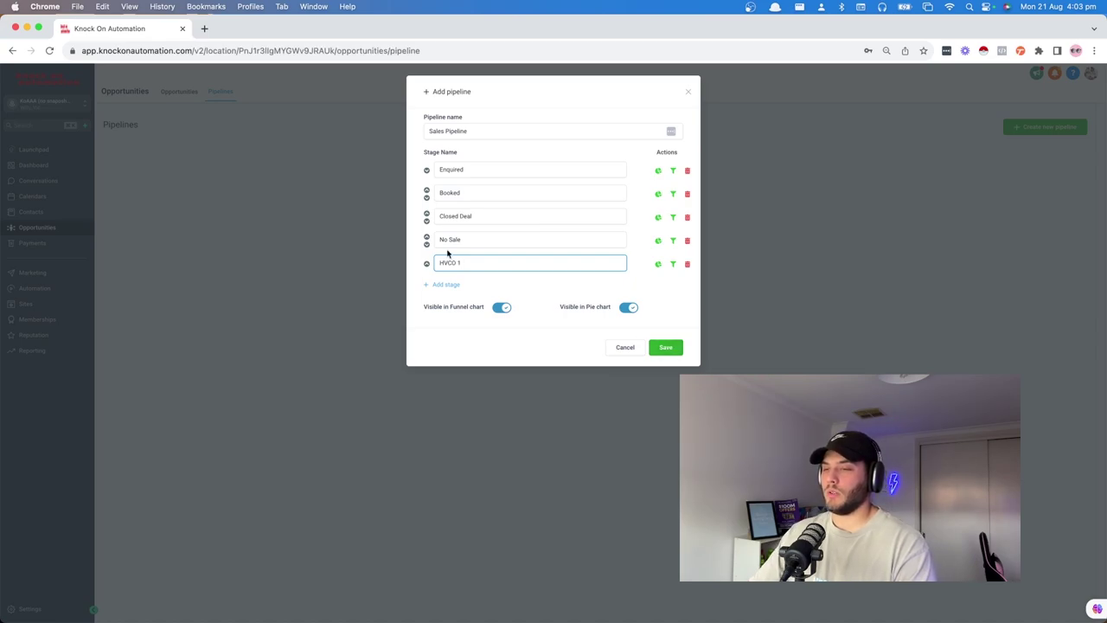
pyautogui.click(665, 350)
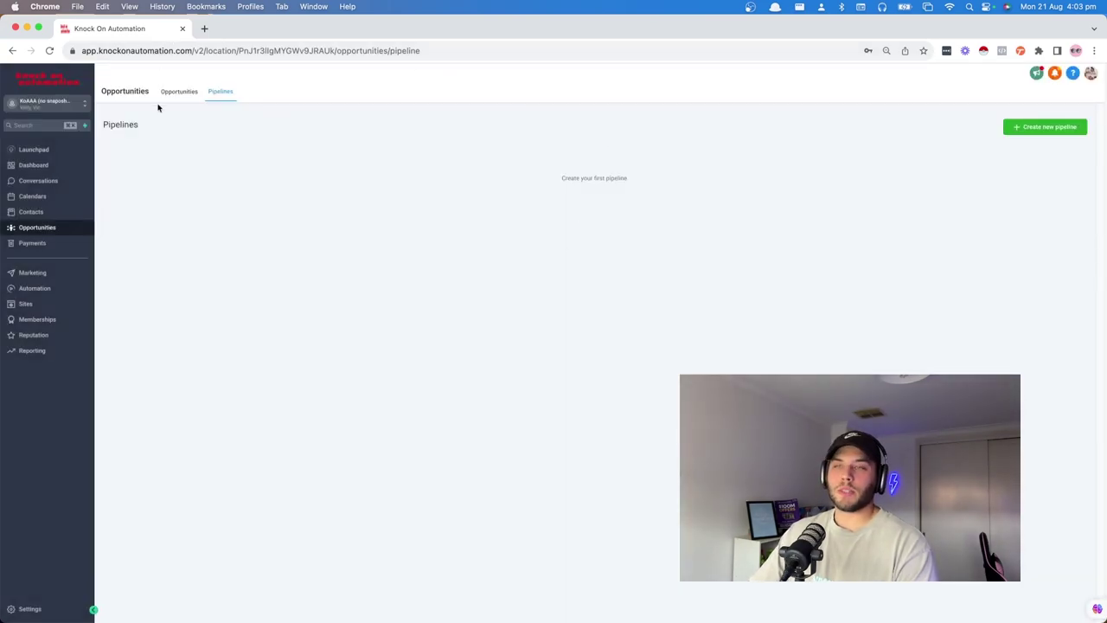
# Step: Reload the Opportunities board to show the Sales Pipeline, then dismiss the A2P and phone-number banners
pyautogui.click(170, 95)
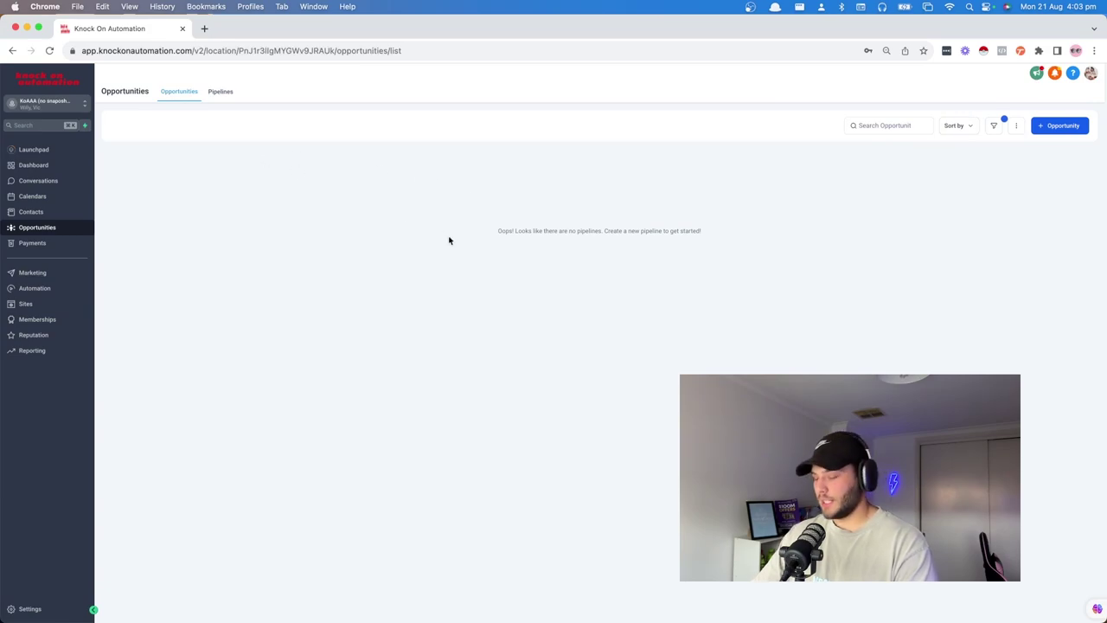
pyautogui.press('super+r')
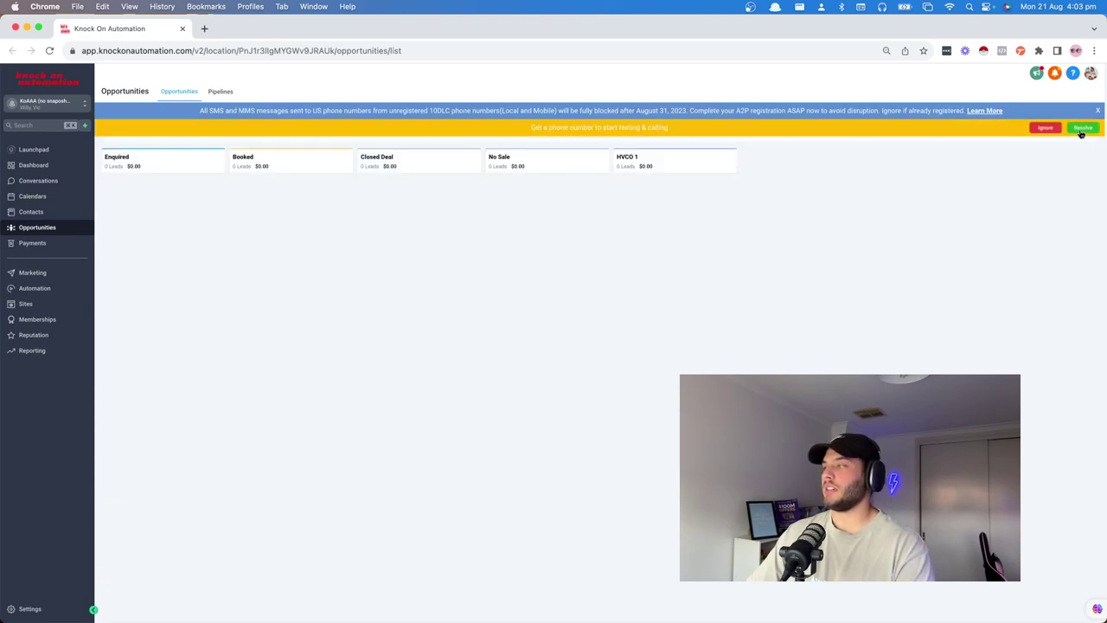
pyautogui.click(1098, 111)
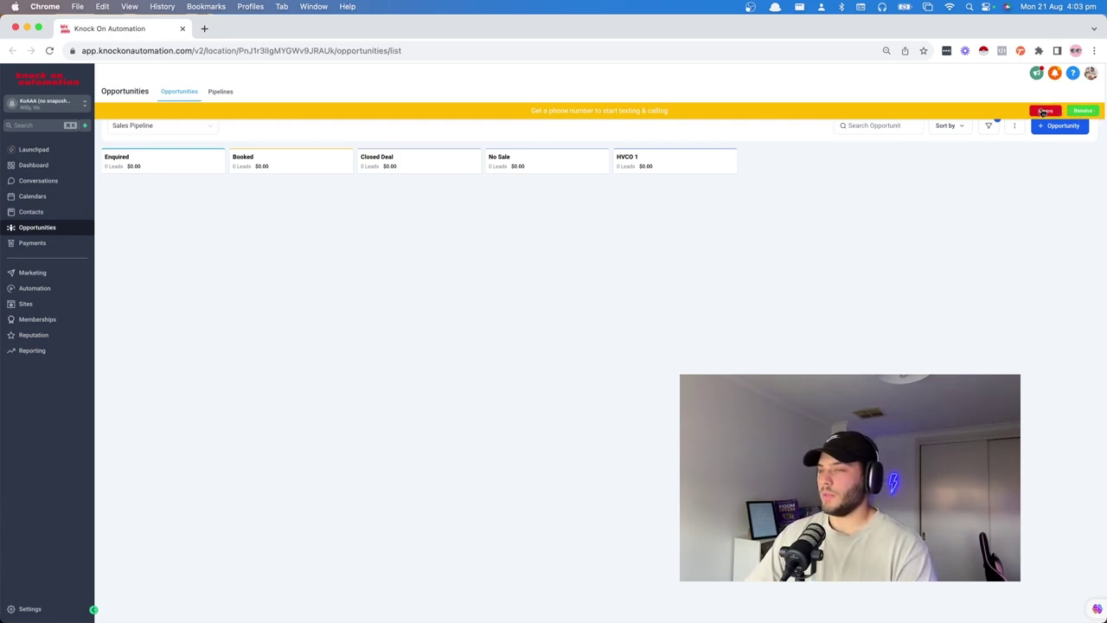
pyautogui.click(1046, 111)
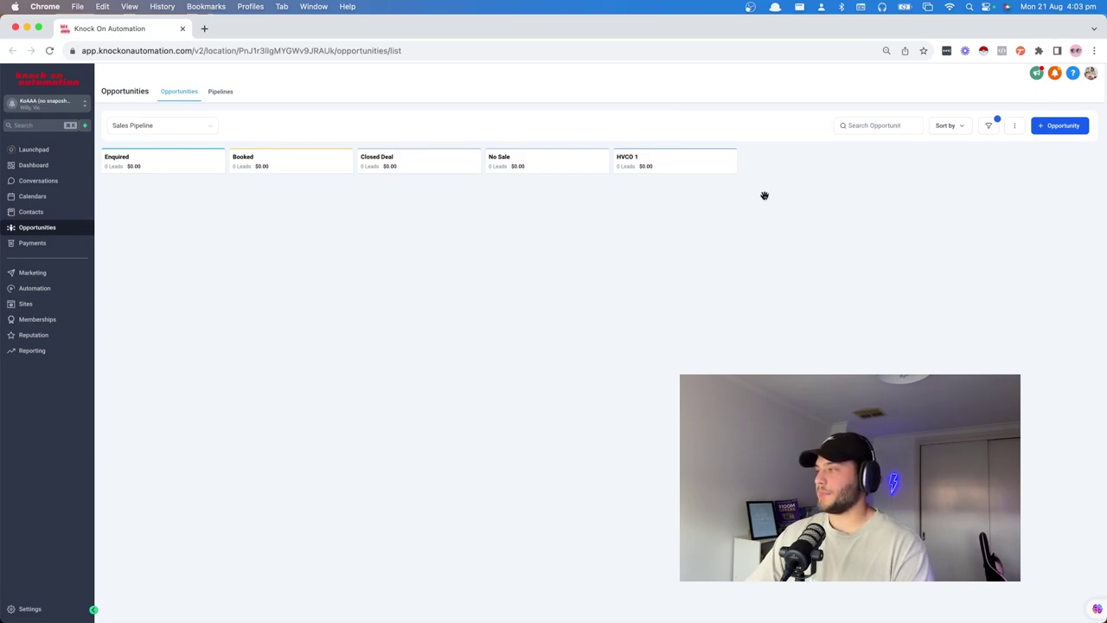
# Step: Start a new opportunity and enter the contact's full name
pyautogui.click(1054, 125)
pyautogui.click(495, 169)
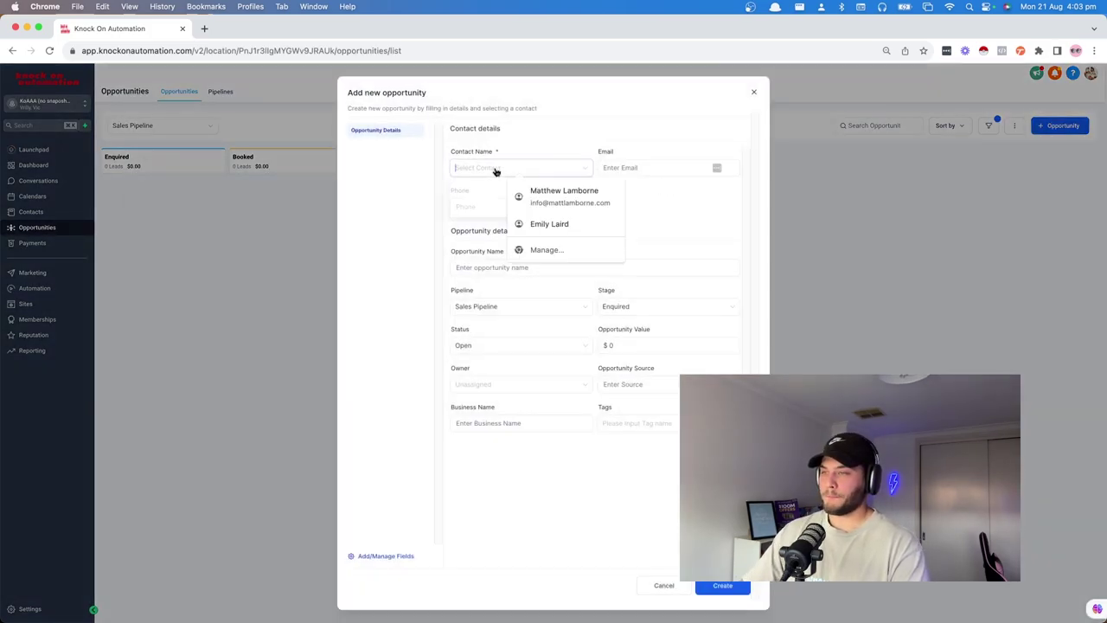
pyautogui.click(564, 194)
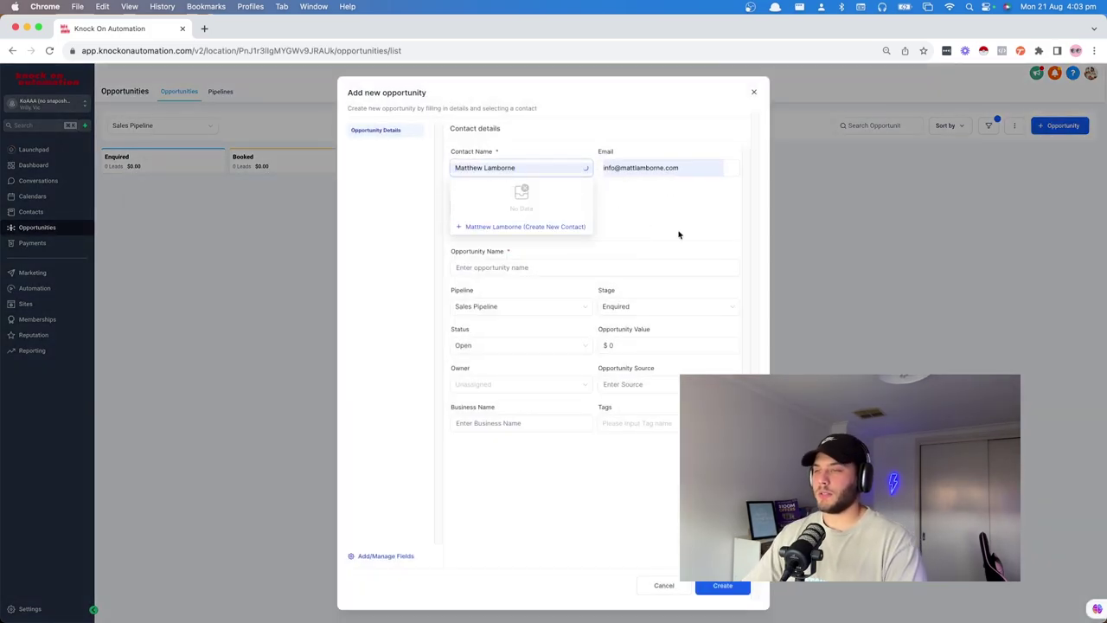
pyautogui.click(513, 202)
pyautogui.moveTo(513, 206); pyautogui.dragTo(389, 210)
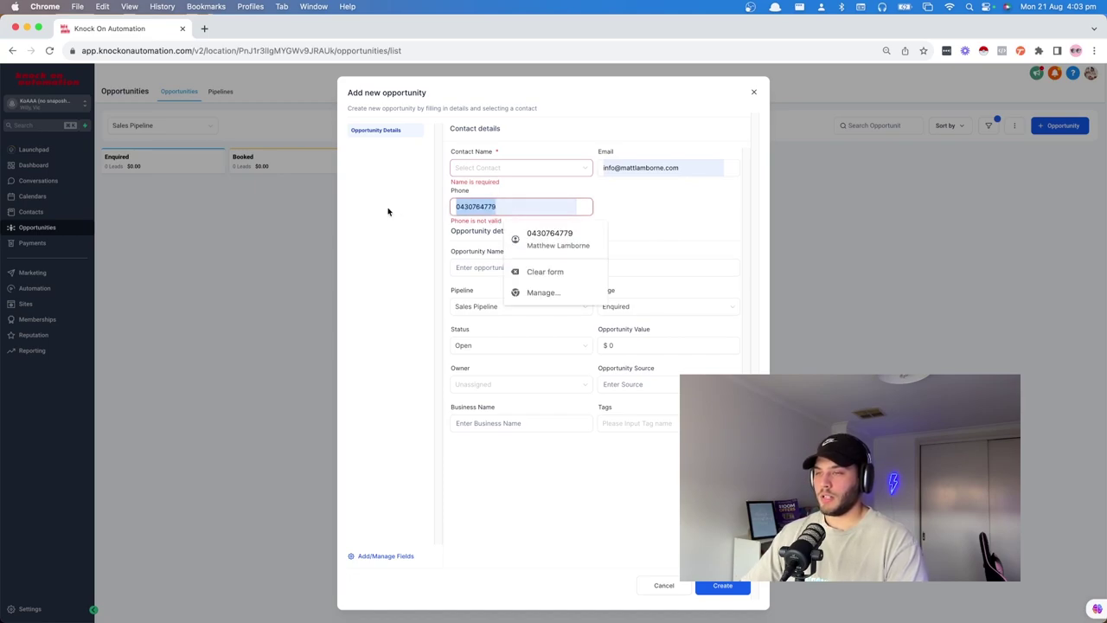
pyautogui.click(486, 172)
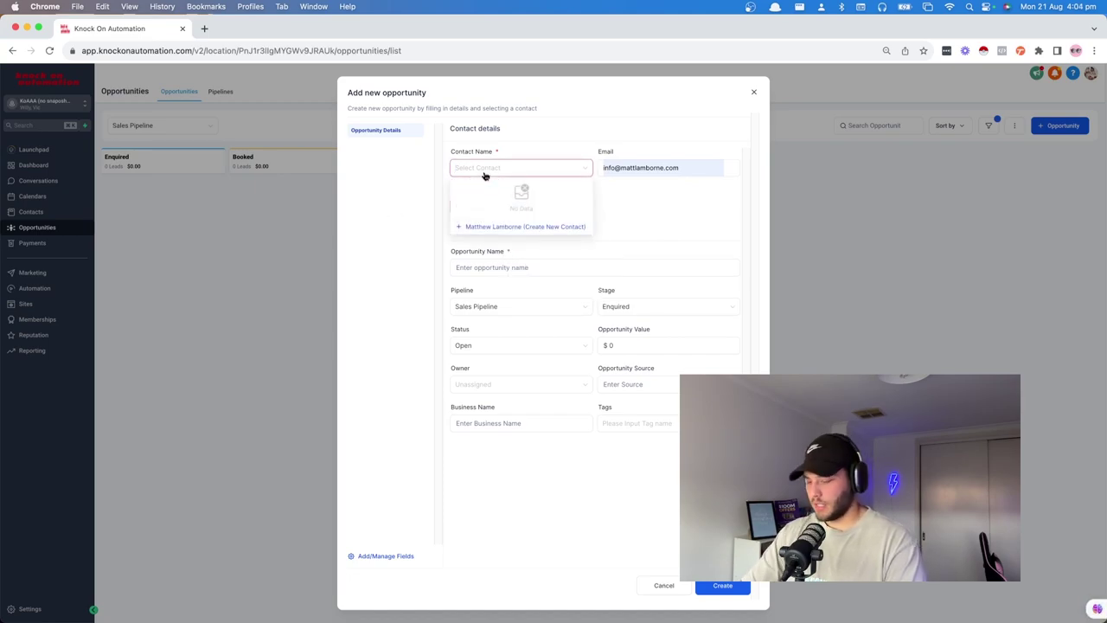
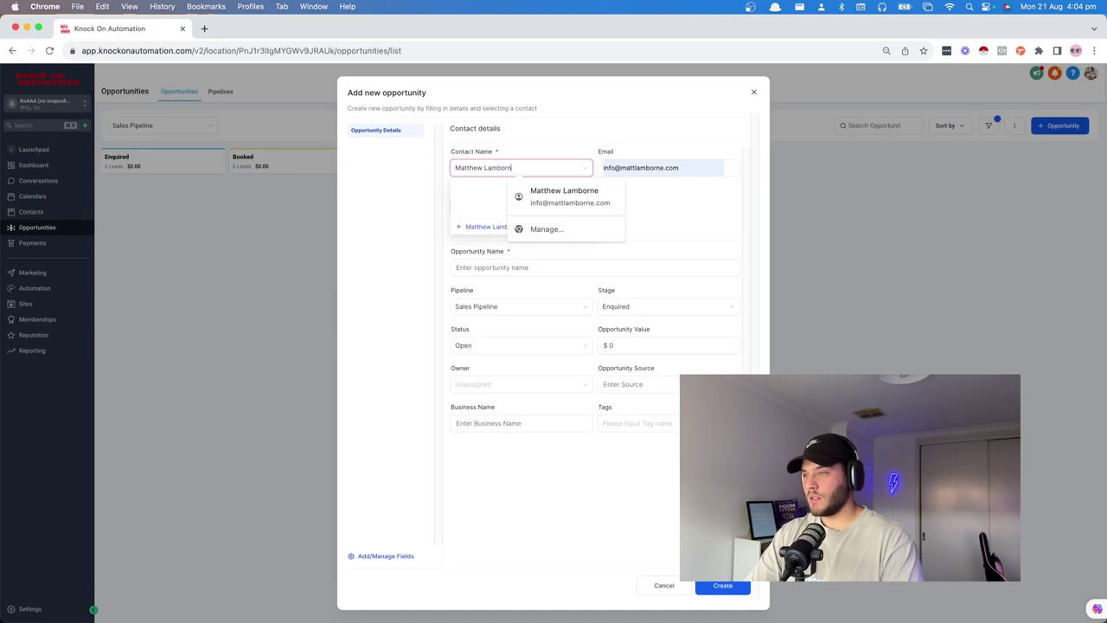
pyautogui.click(702, 215)
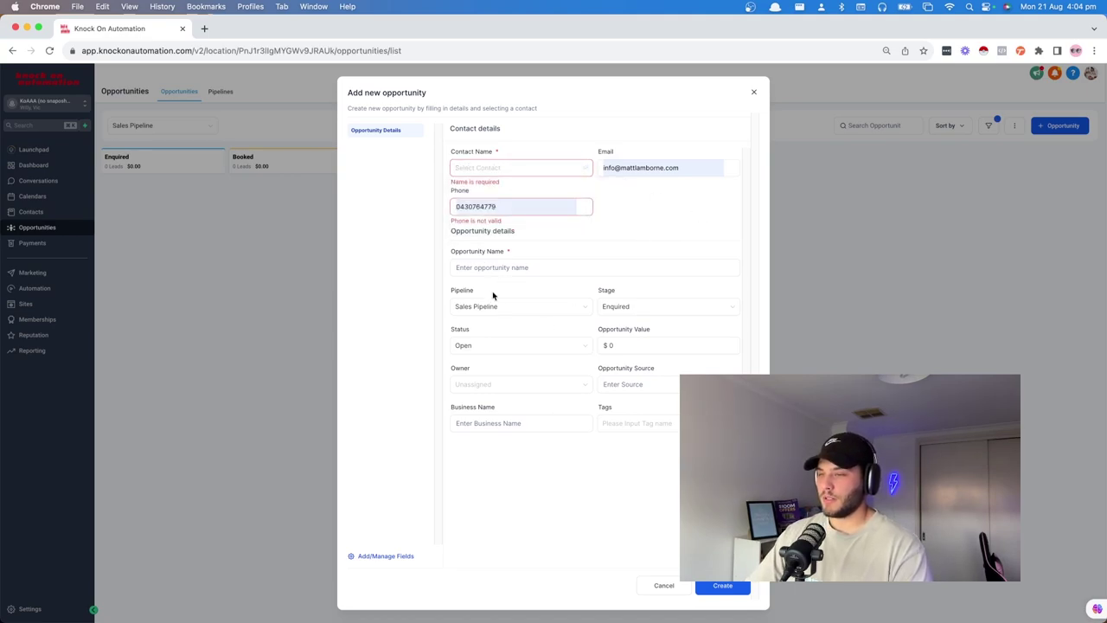
# Step: Enter the opportunity name and fill in the contact's name and phone number from suggestions
pyautogui.click(508, 268)
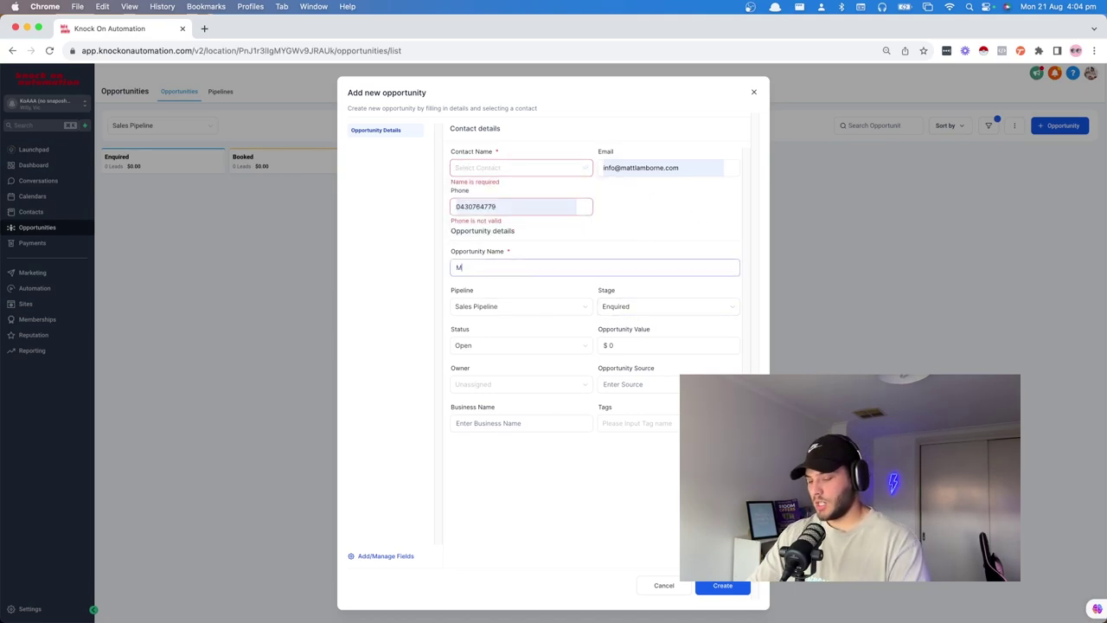
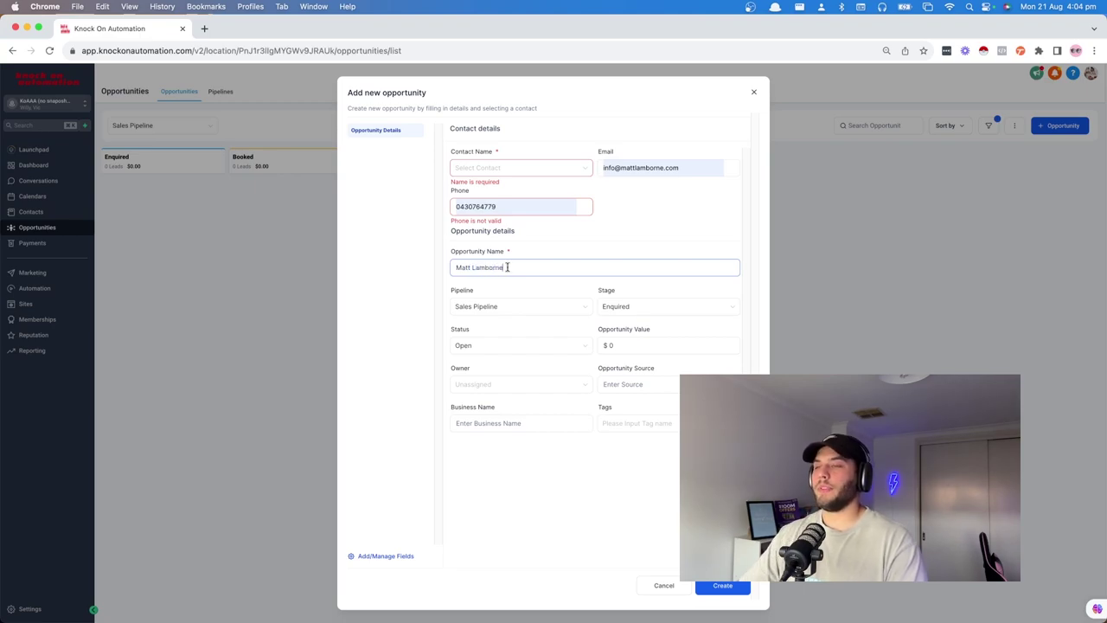
pyautogui.click(500, 169)
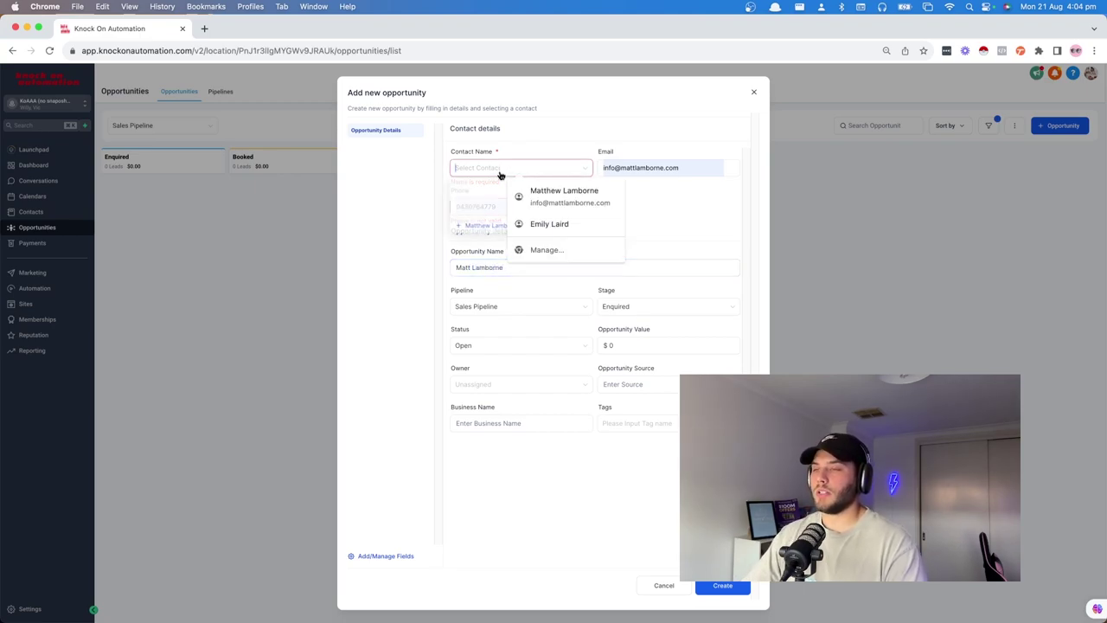
pyautogui.click(547, 191)
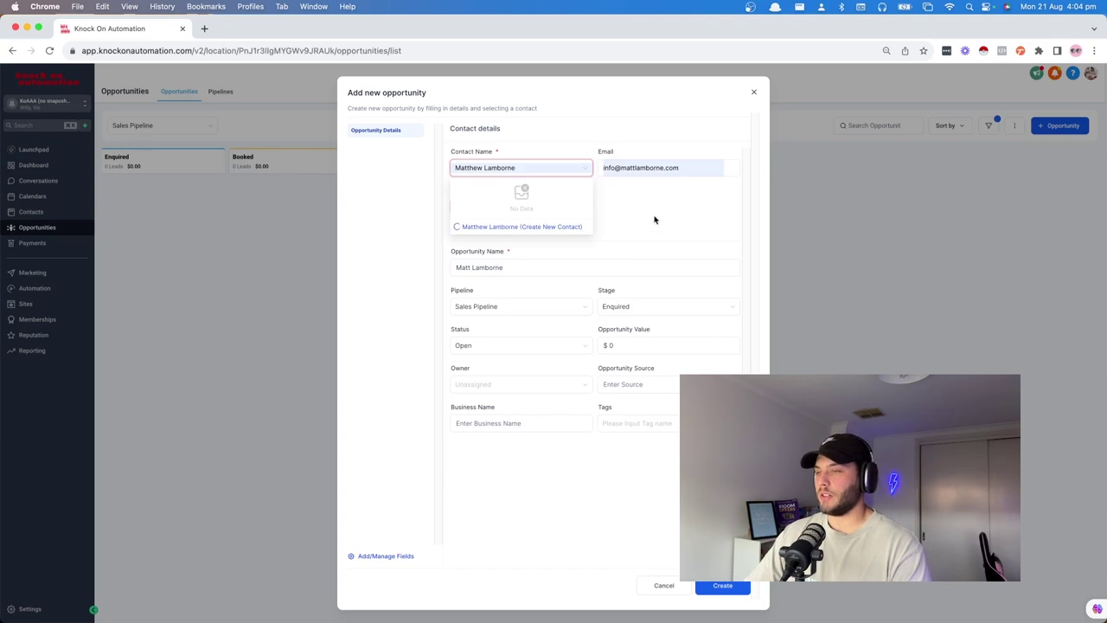
pyautogui.click(481, 206)
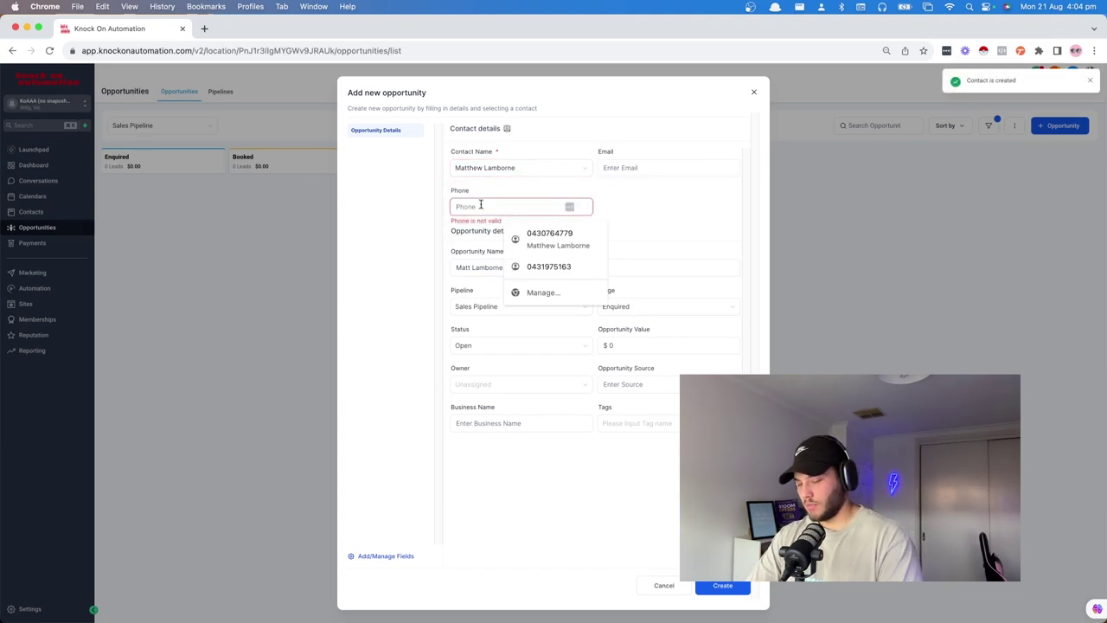
pyautogui.click(536, 238)
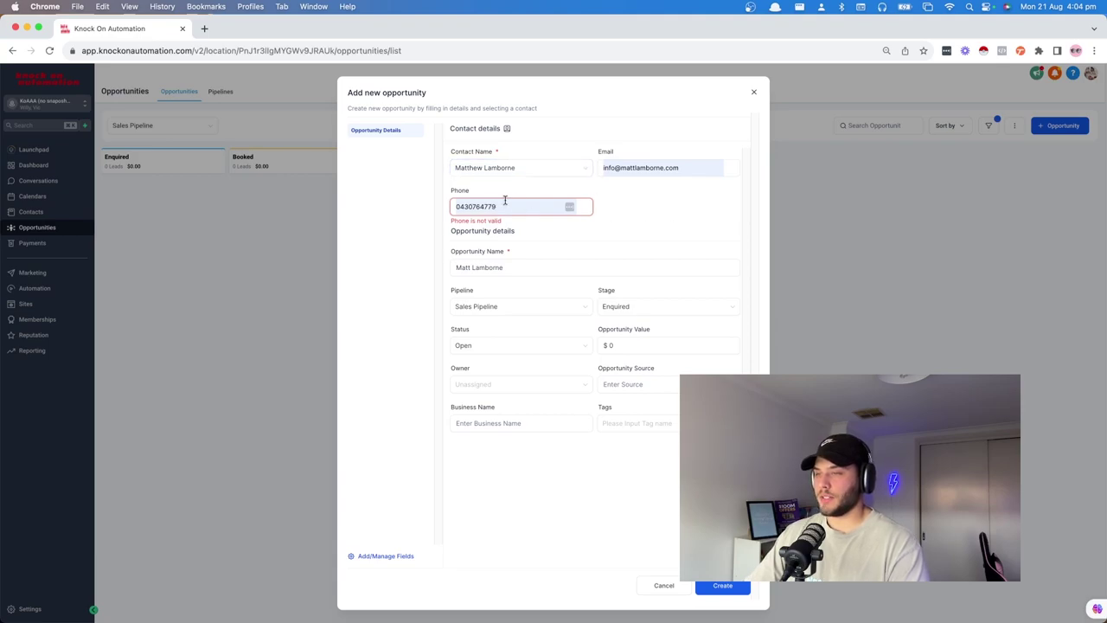
# Step: Correct the contact's phone number to international +61 format
pyautogui.click(484, 205)
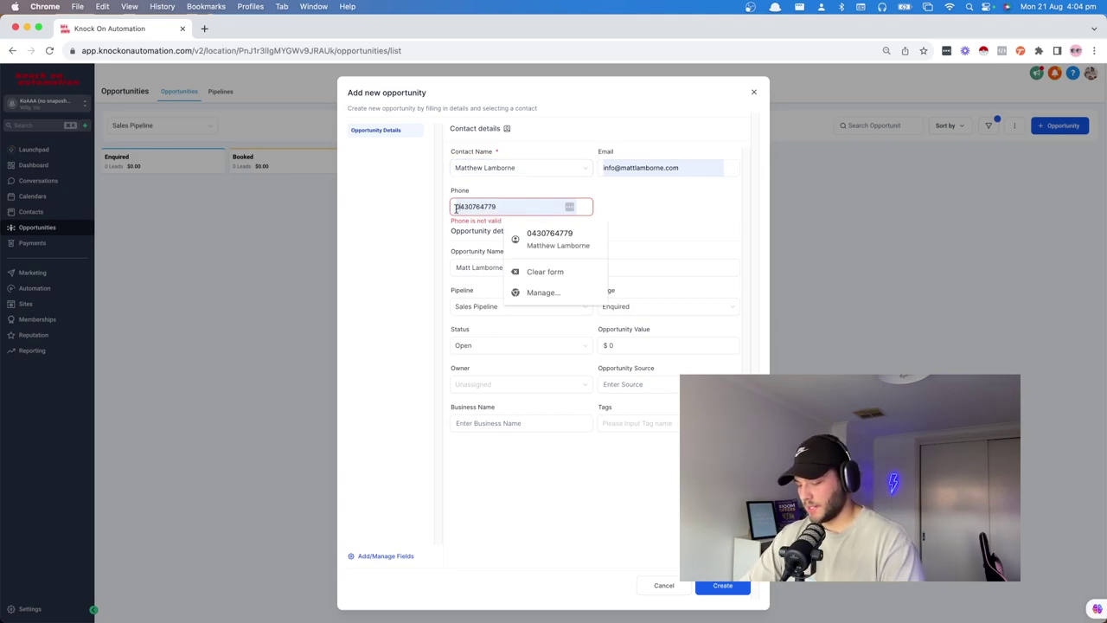
pyautogui.click(456, 208)
pyautogui.press('Delete')
pyautogui.write('+61')
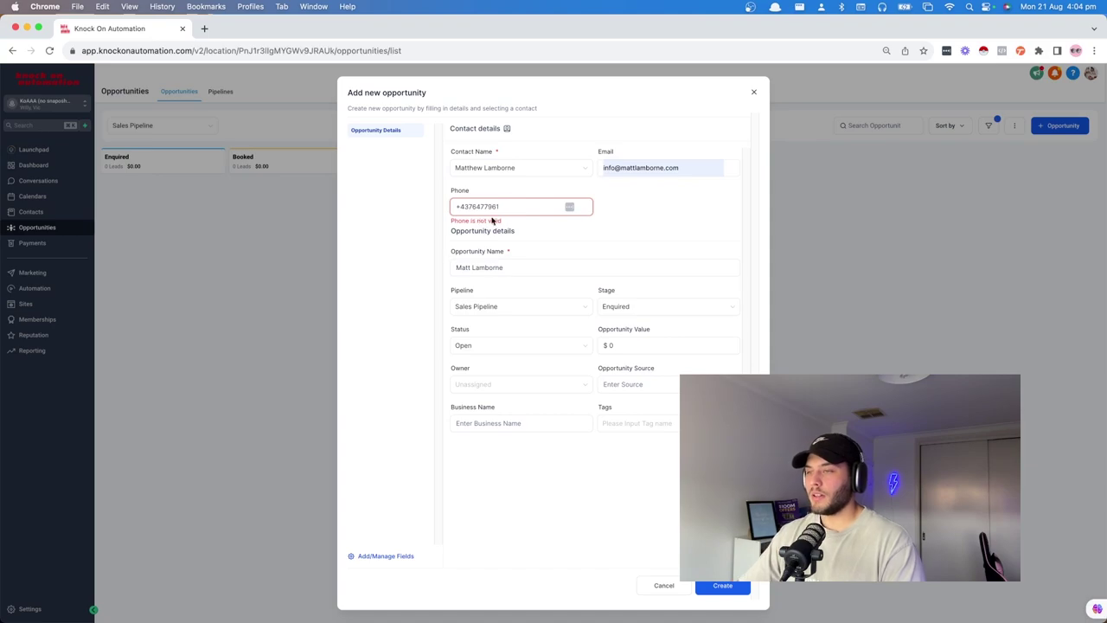
pyautogui.press('BackSpace')
pyautogui.press('BackSpace')
pyautogui.press('BackSpace')
pyautogui.press('BackSpace')
pyautogui.press('BackSpace')
pyautogui.press('BackSpace')
pyautogui.press('BackSpace')
pyautogui.press('BackSpace')
pyautogui.press('BackSpace')
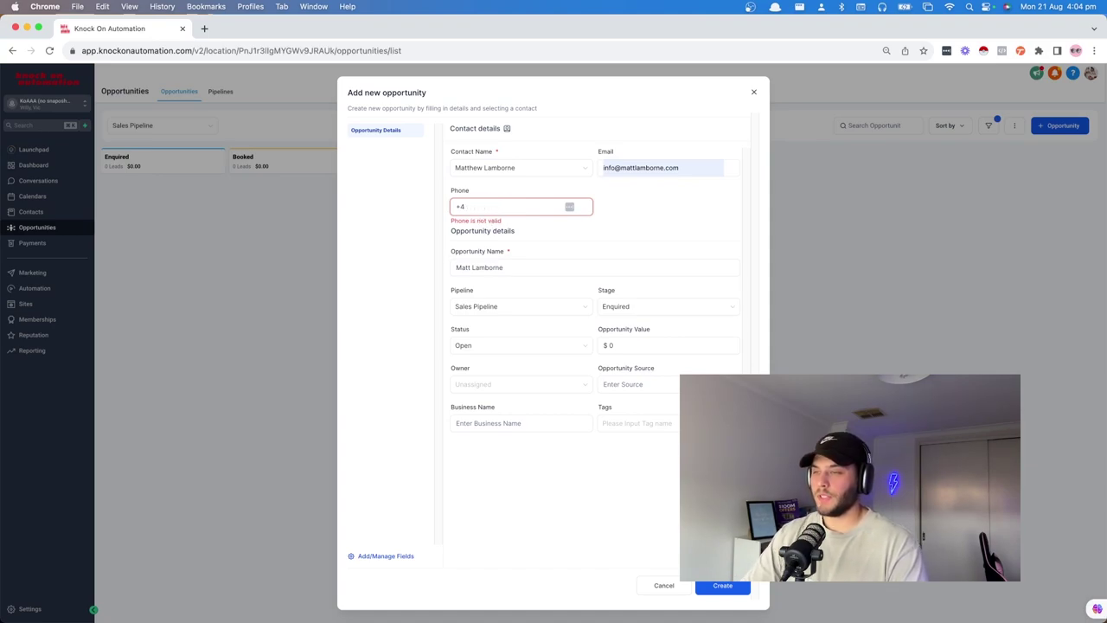
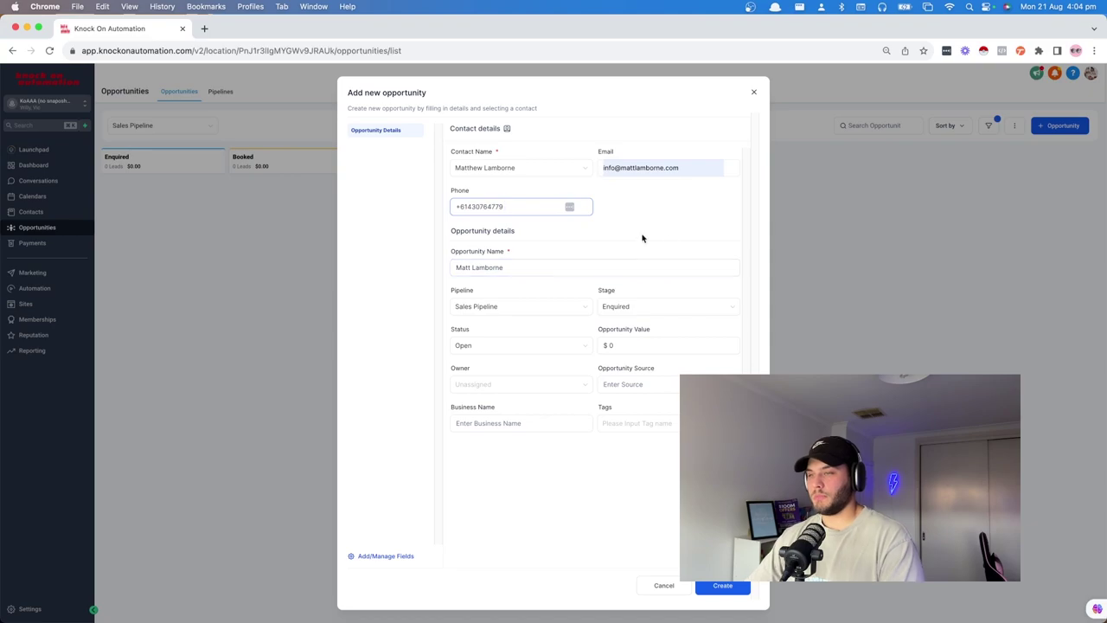
# Step: Create and update the opportunity, close its details, and reload the pipeline page
pyautogui.click(718, 586)
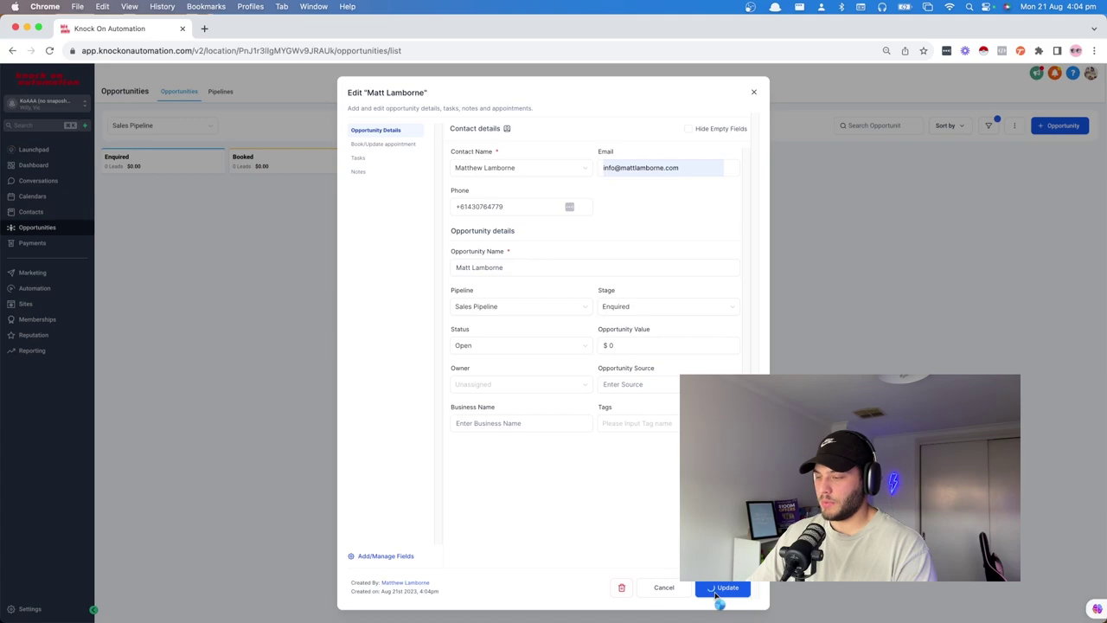
pyautogui.click(715, 591)
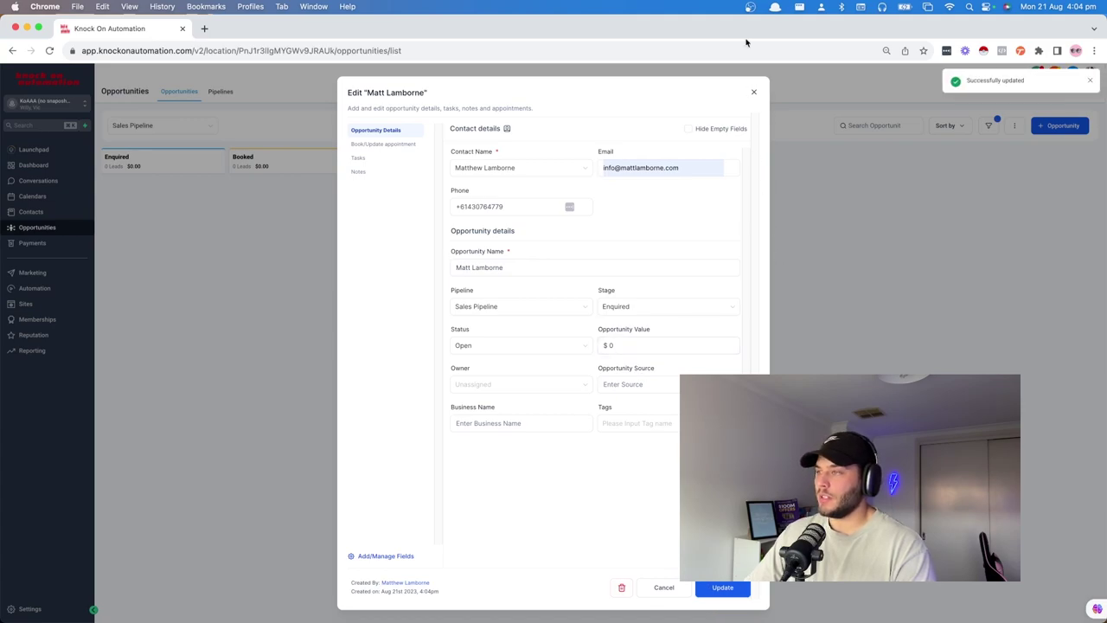
pyautogui.click(754, 92)
pyautogui.press('super+r')
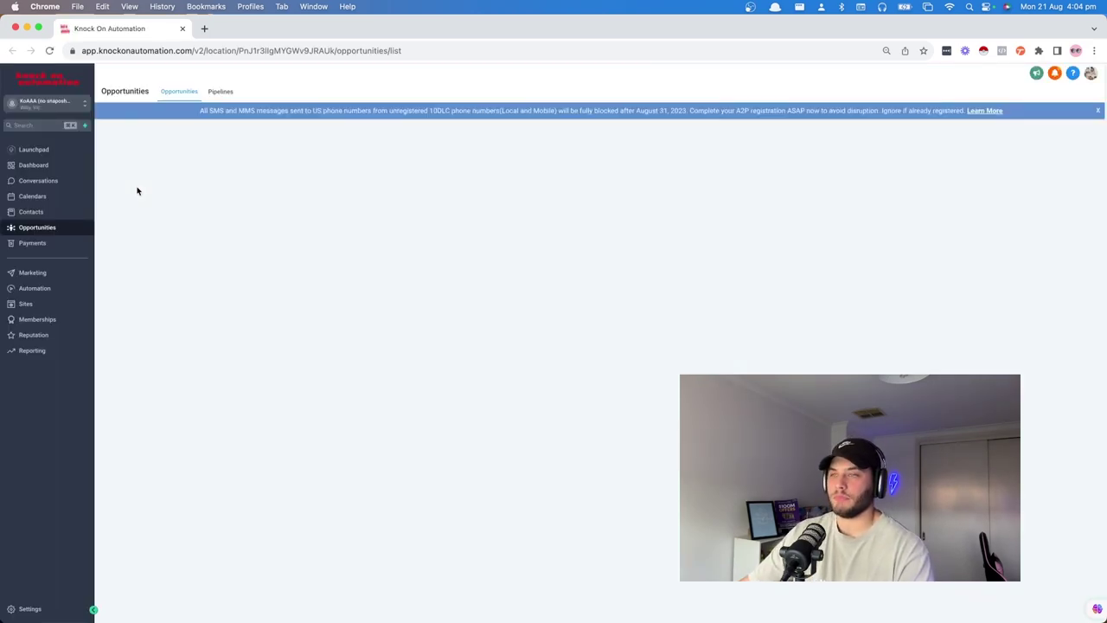
# Step: Dismiss both banners and drag the card through Booked, Closed Deal, HVCO 1, then back to Enquired
pyautogui.click(1096, 113)
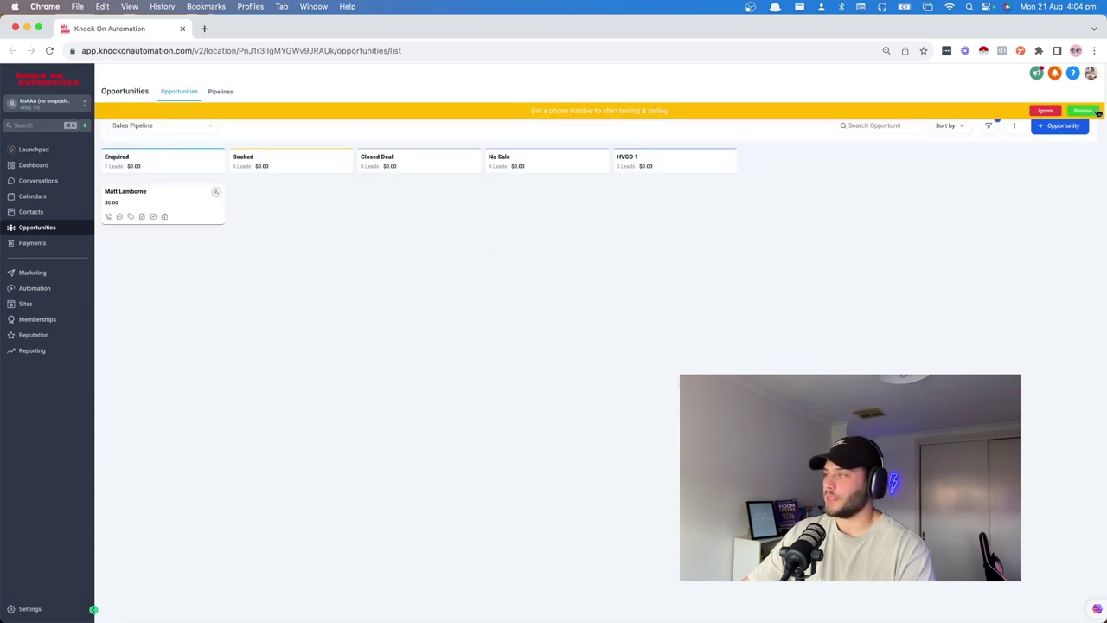
pyautogui.click(1045, 115)
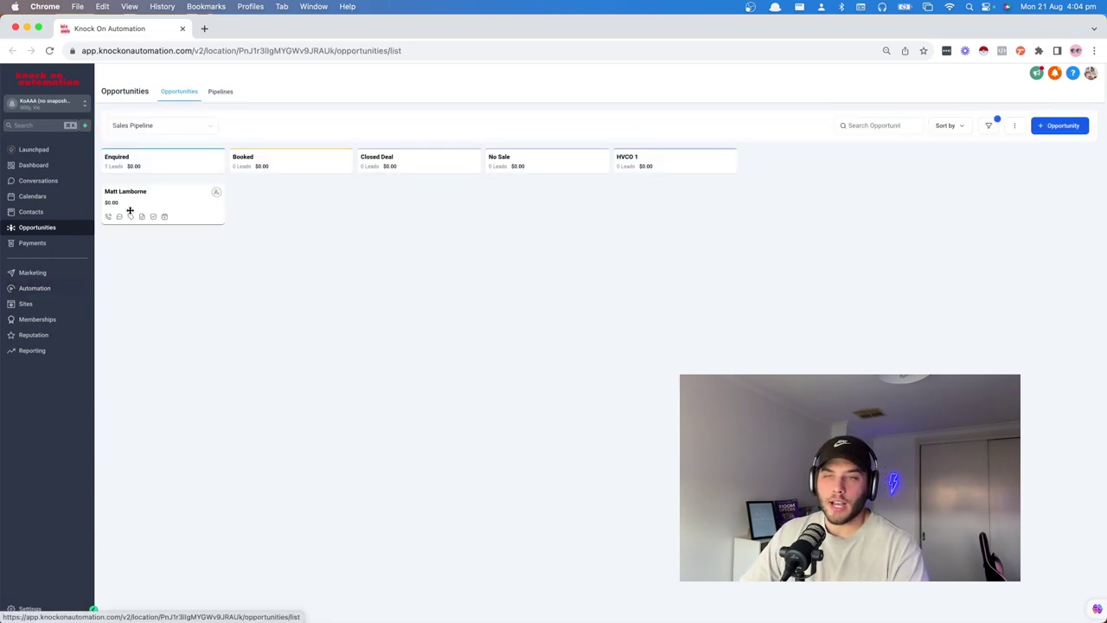
pyautogui.moveTo(148, 209); pyautogui.dragTo(279, 208)
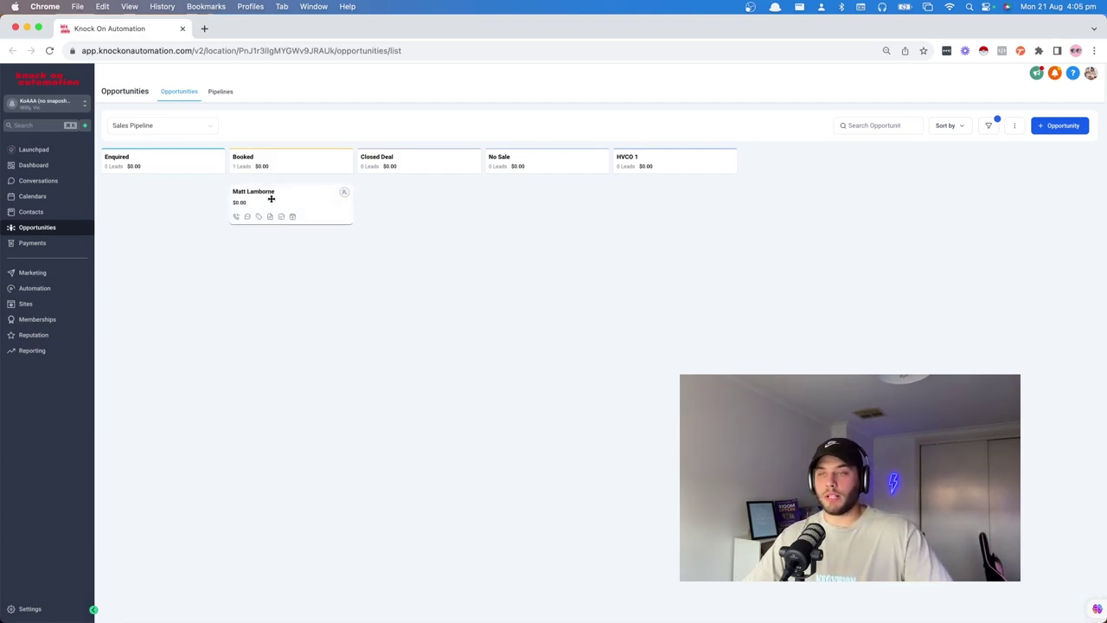
pyautogui.moveTo(259, 205)
pyautogui.mouseDown()
pyautogui.moveTo(161, 205)
pyautogui.moveTo(279, 197)
pyautogui.mouseUp()
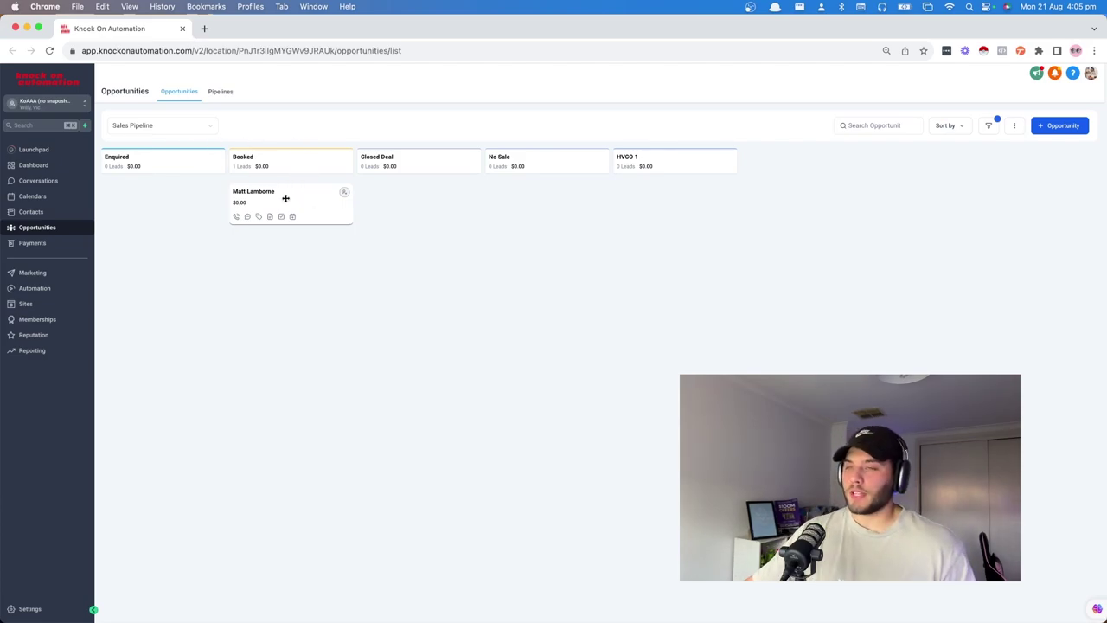
pyautogui.moveTo(283, 201); pyautogui.dragTo(548, 203)
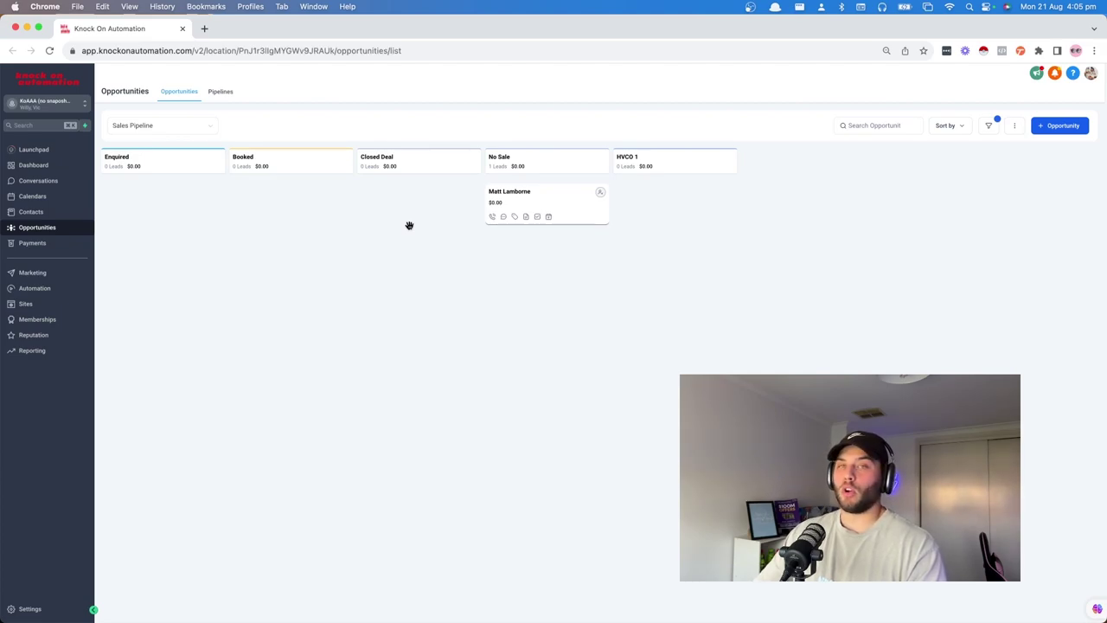
pyautogui.moveTo(532, 190); pyautogui.dragTo(647, 184)
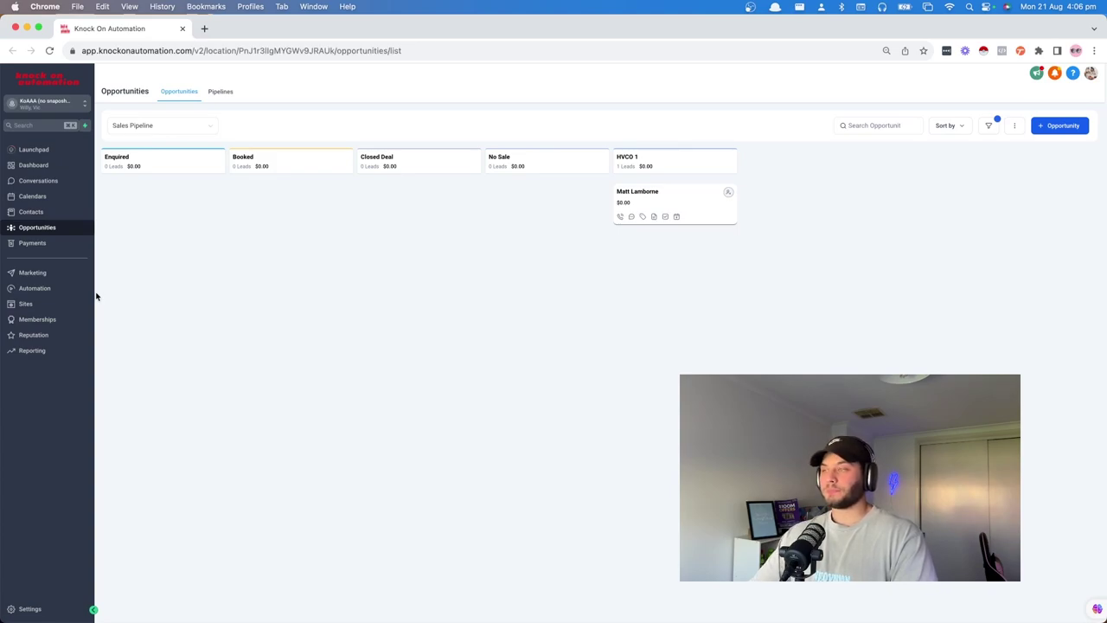
pyautogui.moveTo(692, 195); pyautogui.dragTo(275, 197)
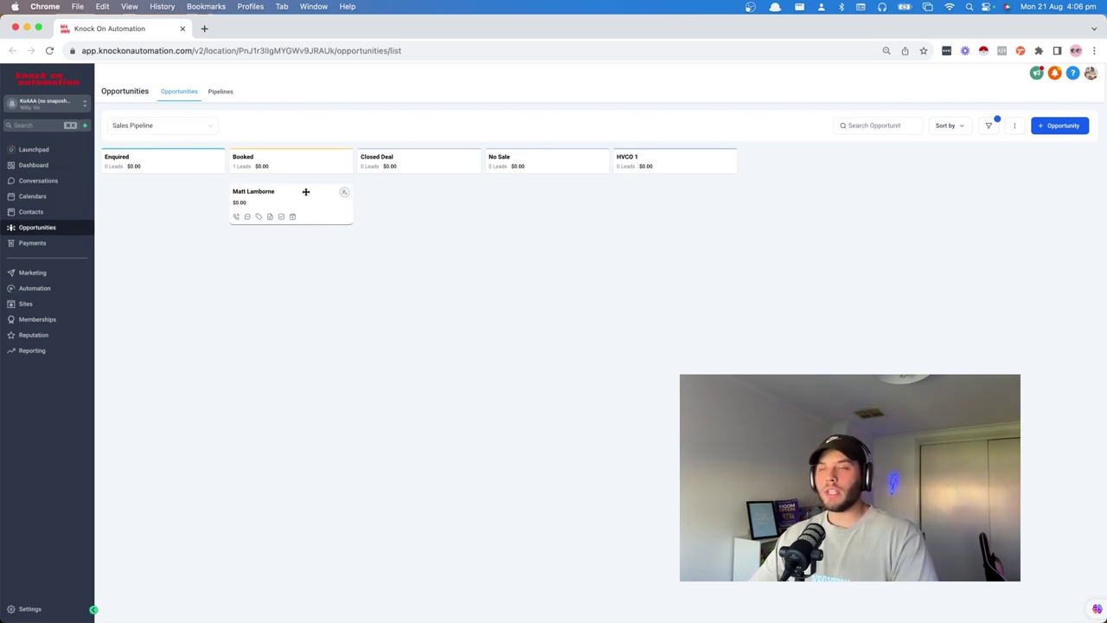
pyautogui.moveTo(304, 191); pyautogui.dragTo(172, 192)
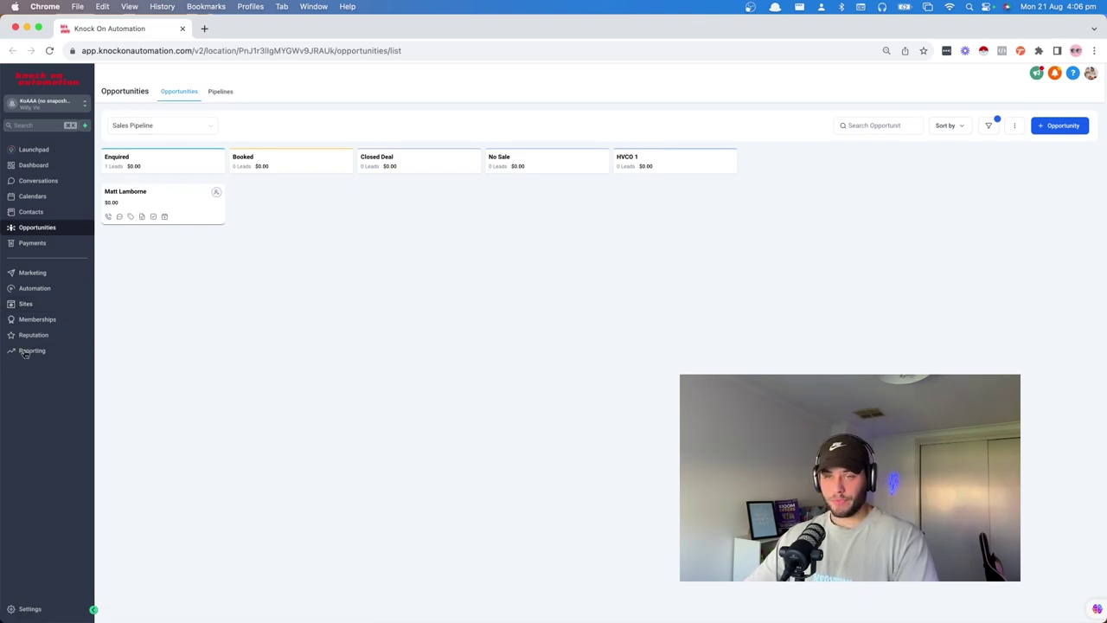
# Step: Create a new blank form in Sites > Forms Builder with the element library and style settings shown
pyautogui.click(24, 306)
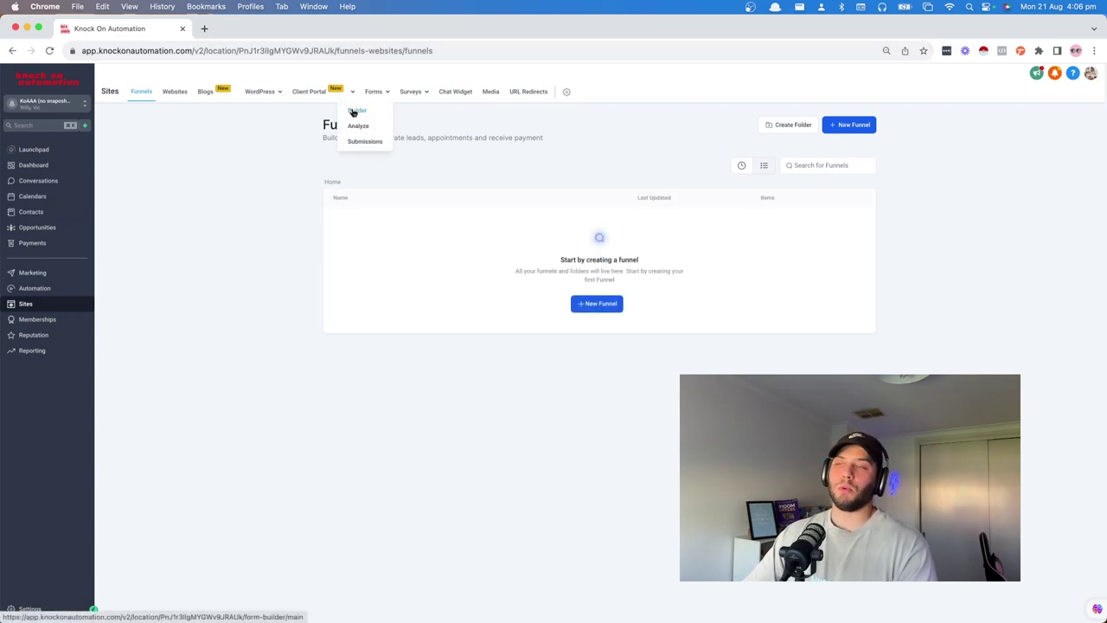
pyautogui.click(354, 109)
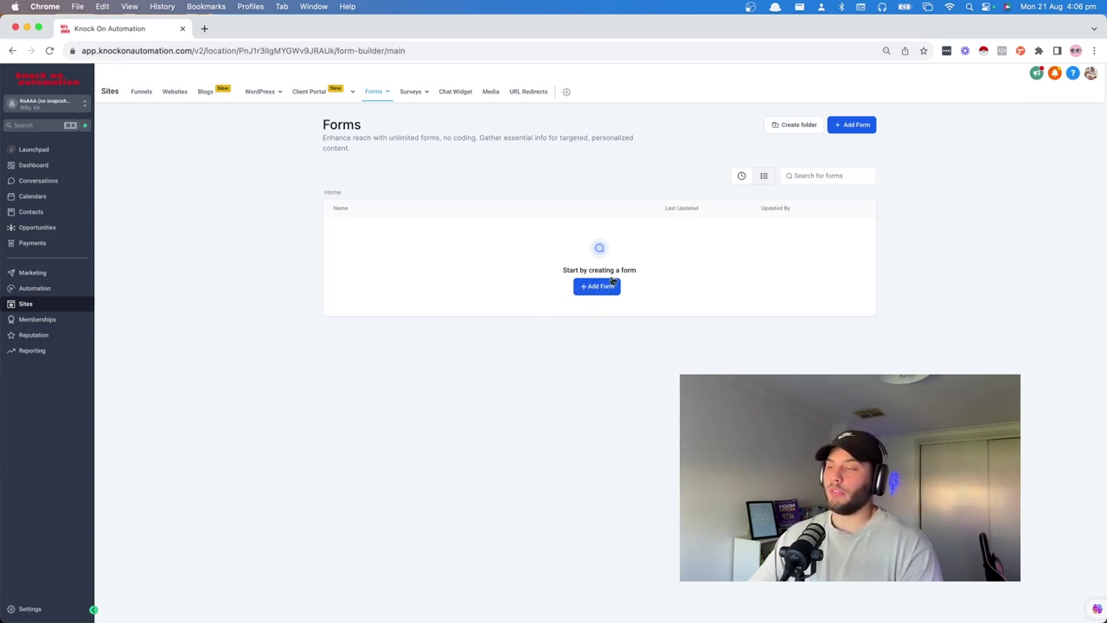
pyautogui.click(610, 290)
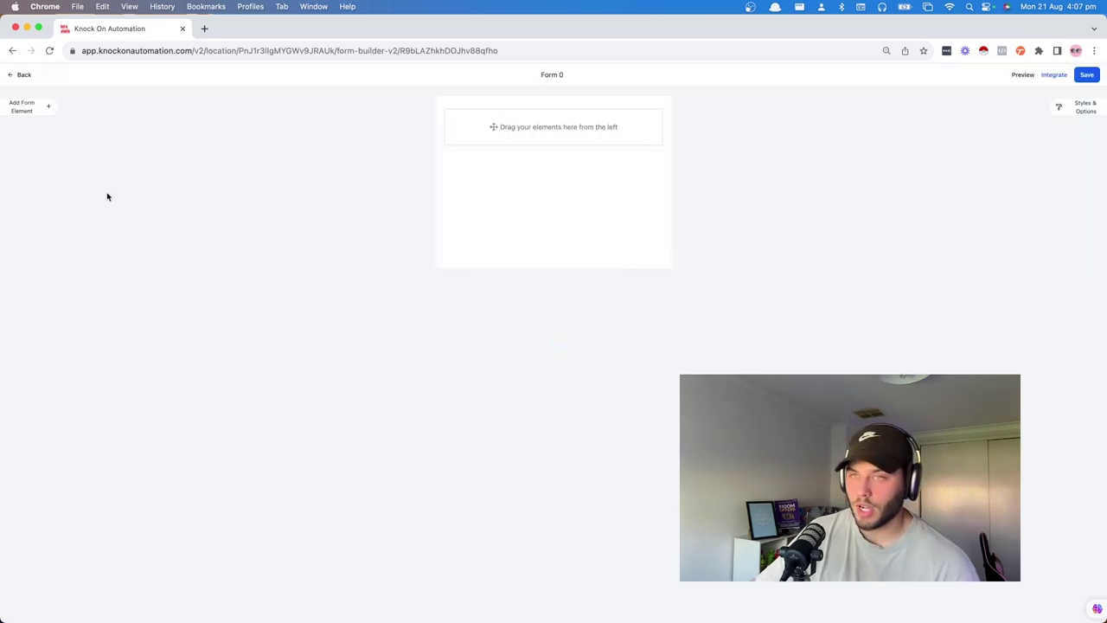
pyautogui.click(38, 111)
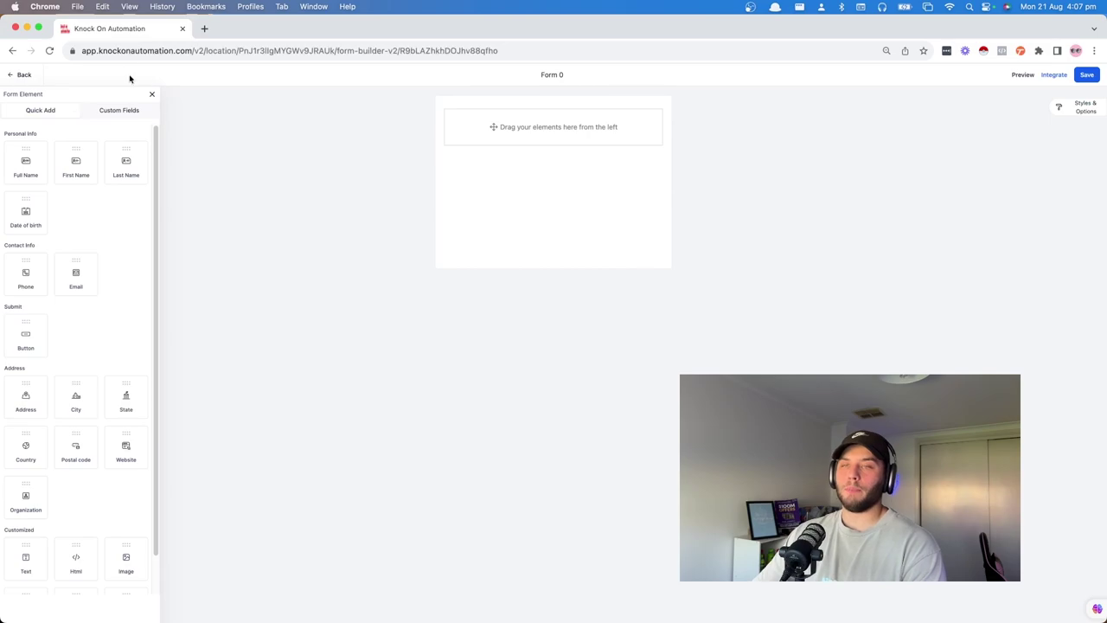
pyautogui.click(152, 94)
pyautogui.click(11, 108)
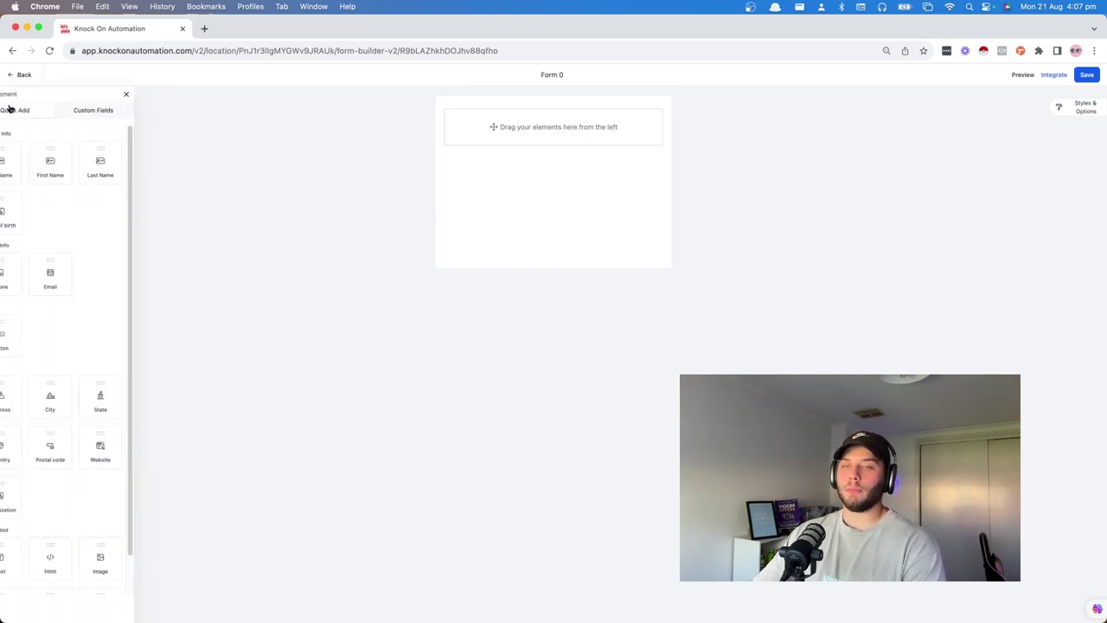
pyautogui.click(1081, 107)
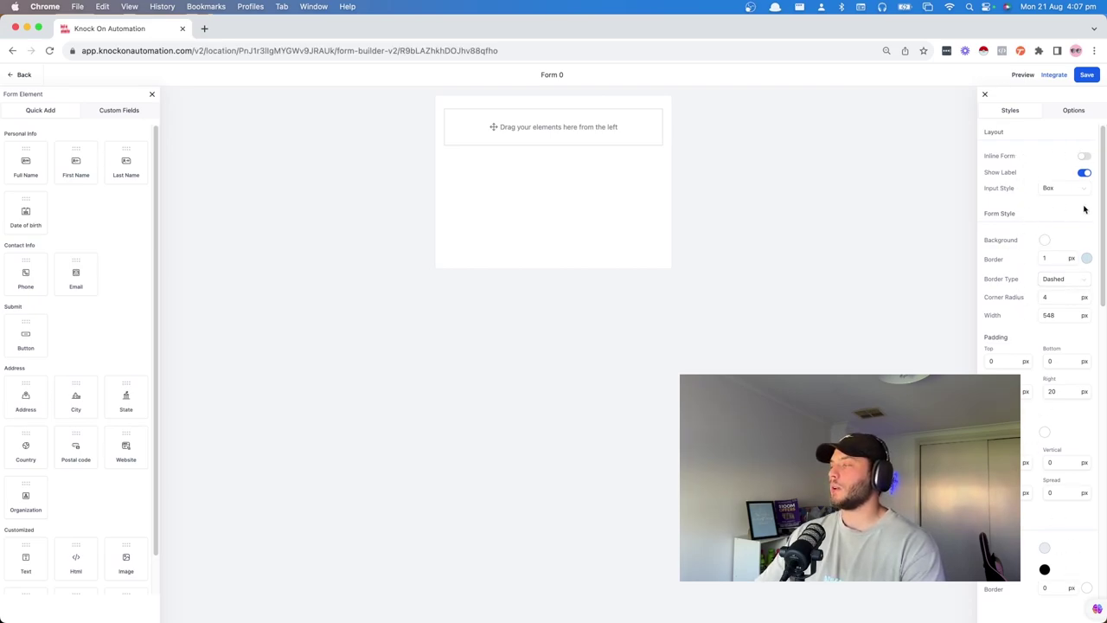
# Step: Drag Full Name, Date of birth, Phone and Button elements onto Form 0
pyautogui.click(1003, 361)
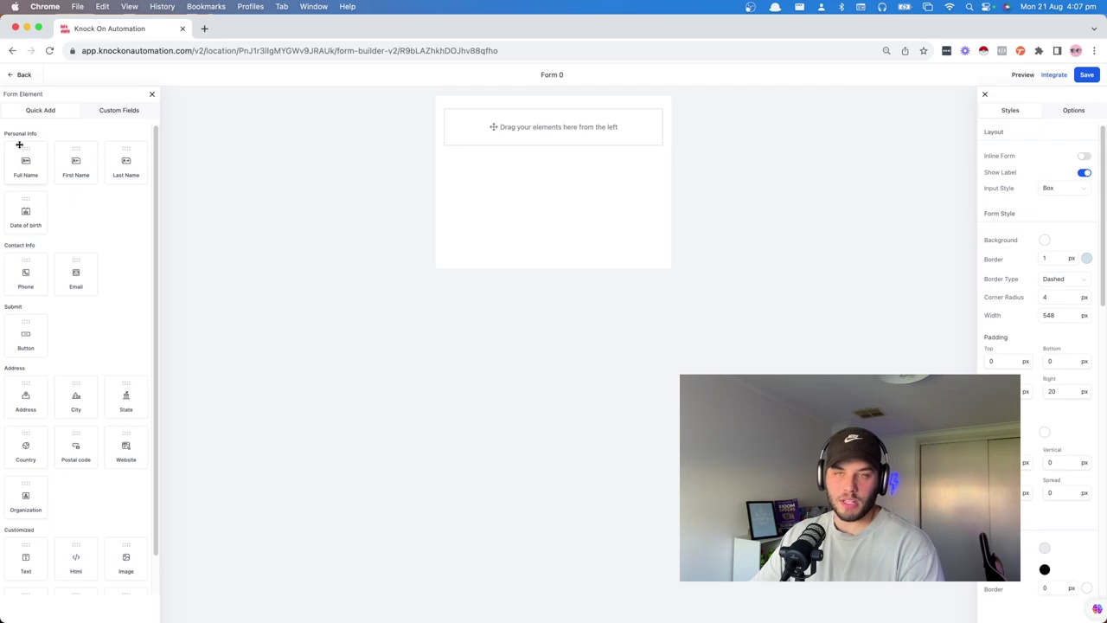
pyautogui.moveTo(21, 155); pyautogui.dragTo(502, 123)
pyautogui.moveTo(25, 218); pyautogui.dragTo(550, 177)
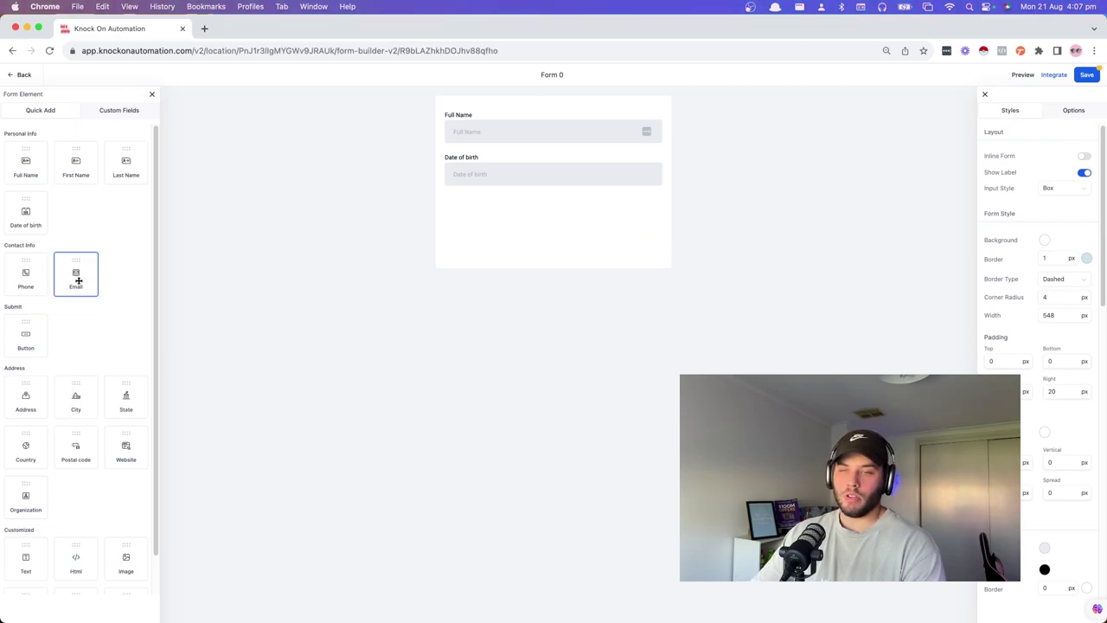
pyautogui.moveTo(27, 284); pyautogui.dragTo(512, 201)
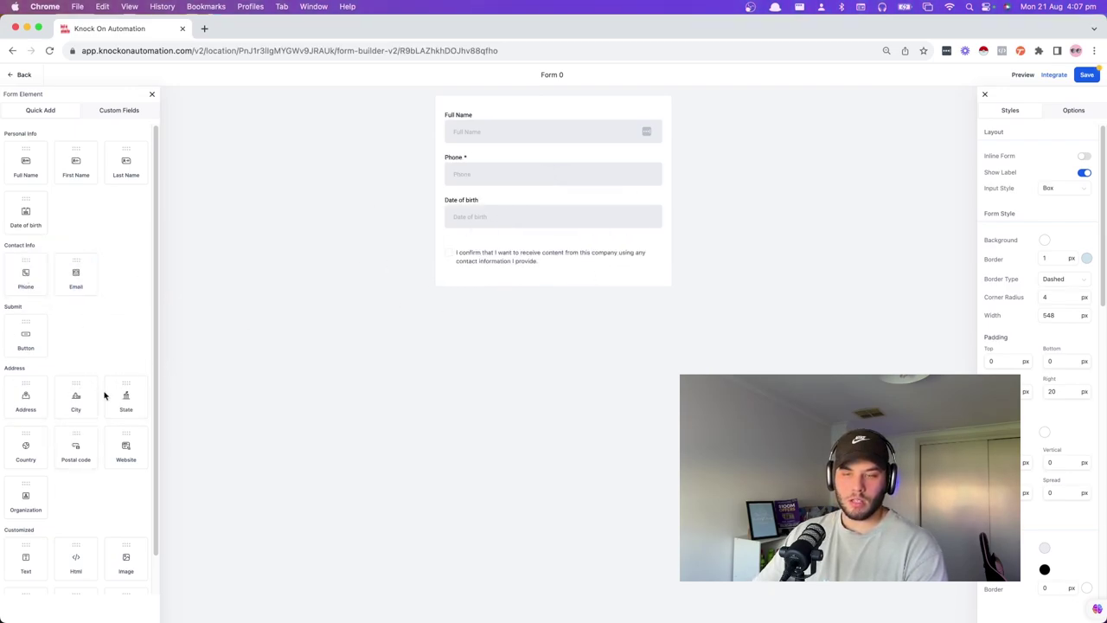
pyautogui.scroll(-1, 50, 480)
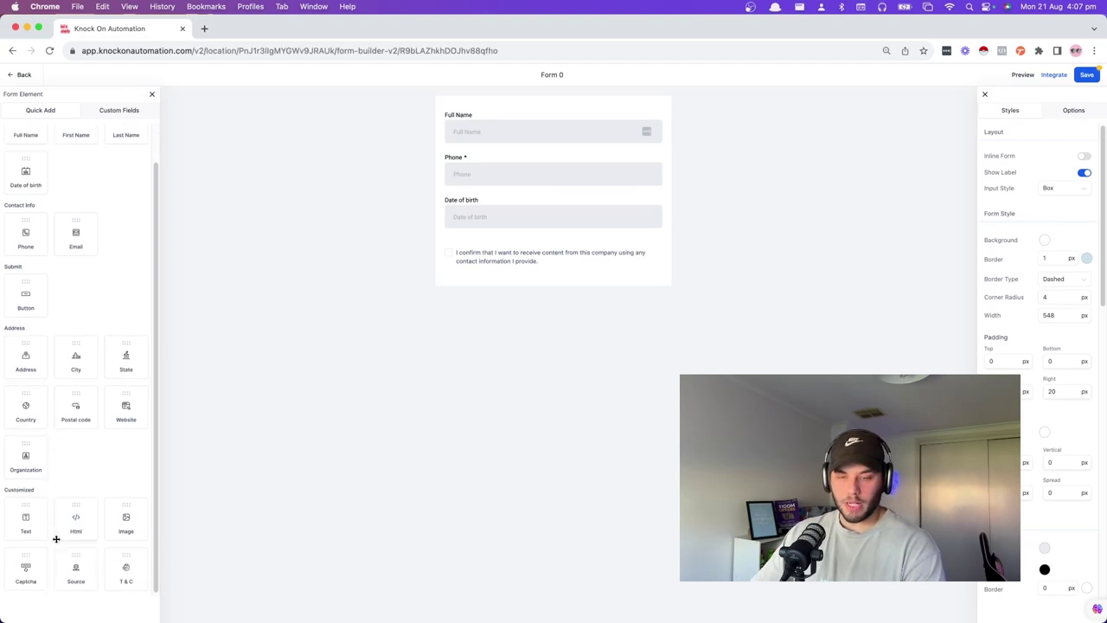
pyautogui.scroll(1, 78, 303)
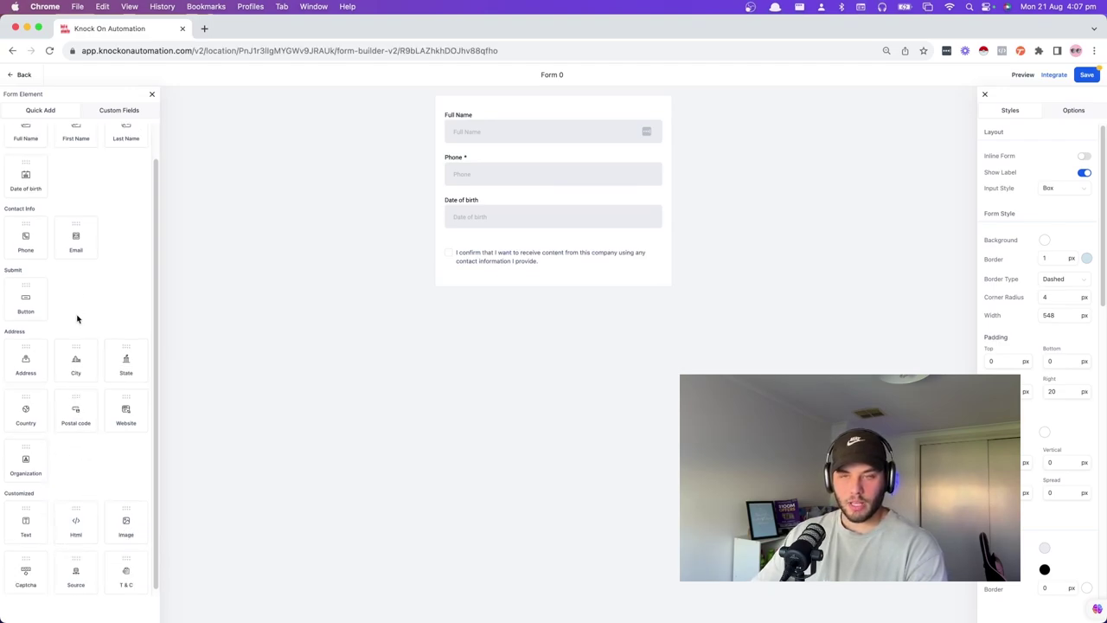
pyautogui.moveTo(26, 328); pyautogui.dragTo(460, 260)
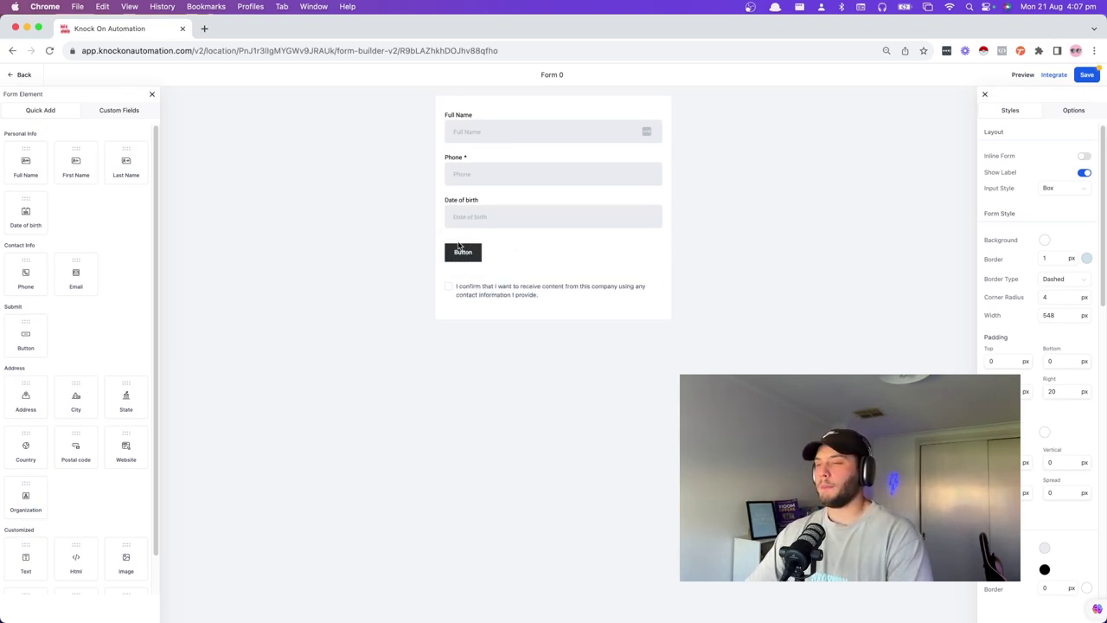
# Step: Make the form's button full width with a corner radius of 20
pyautogui.click(541, 242)
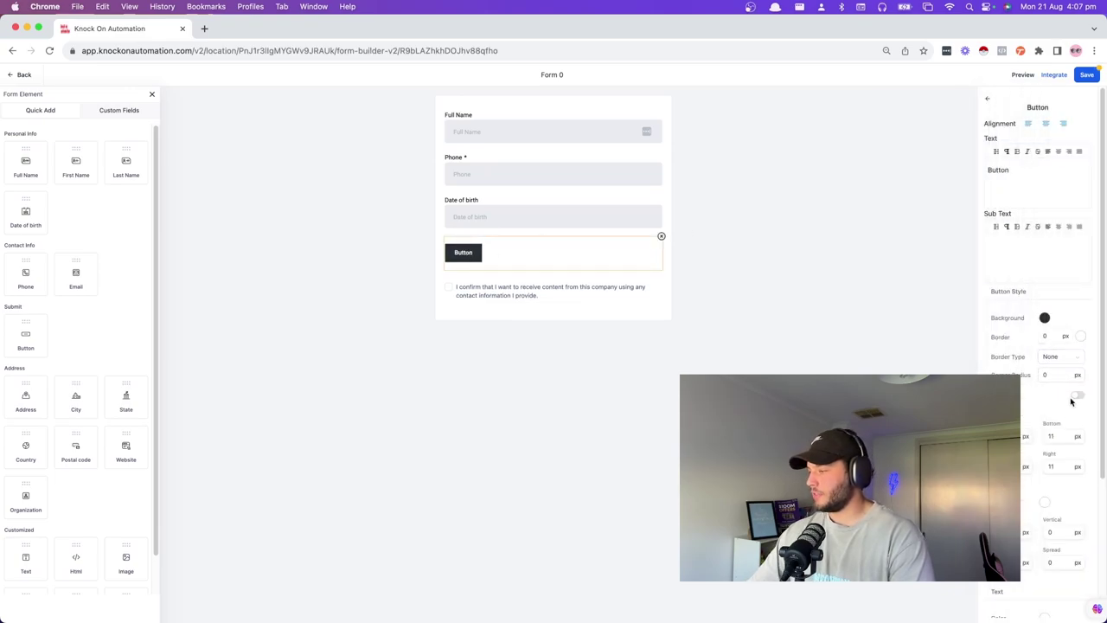
pyautogui.click(1077, 395)
pyautogui.moveTo(1054, 334); pyautogui.dragTo(976, 372)
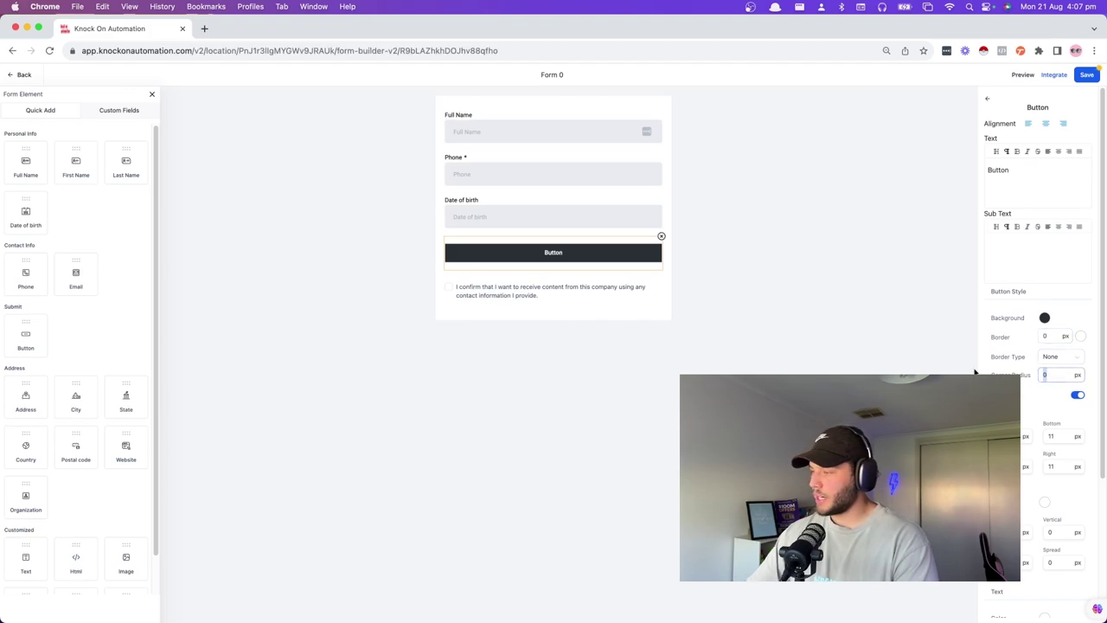
pyautogui.write('20')
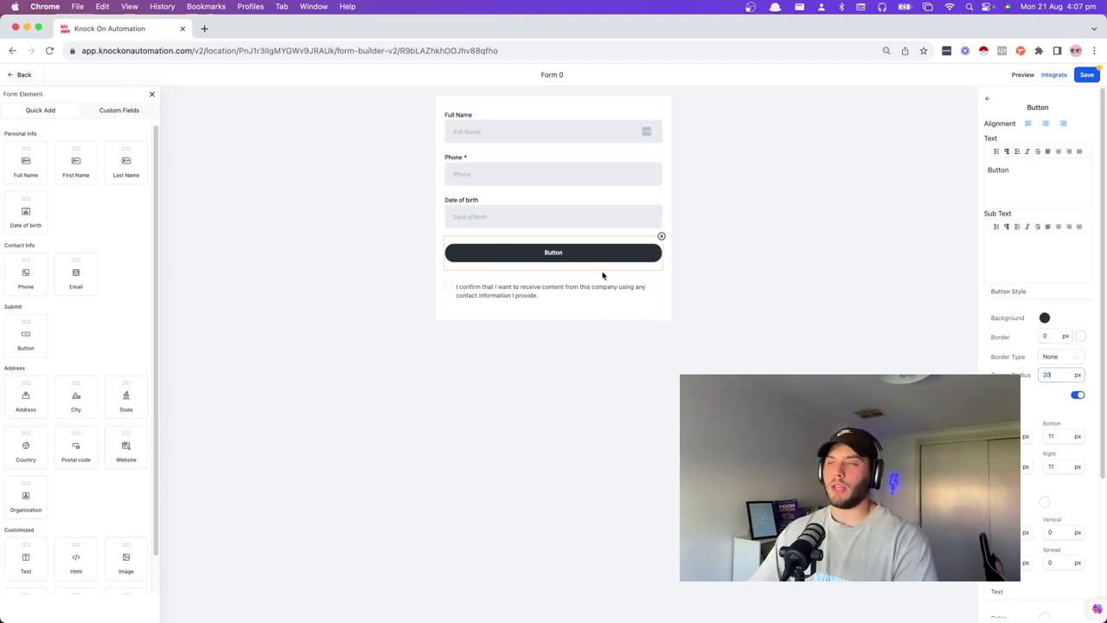
# Step: Give the button an olive background colour
pyautogui.click(1045, 318)
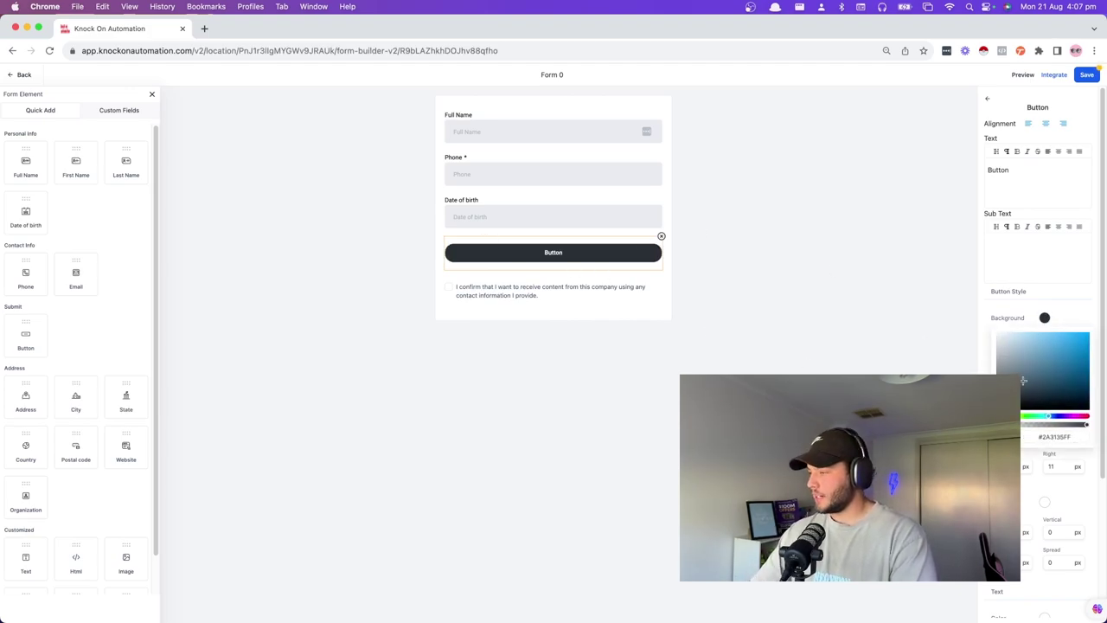
pyautogui.moveTo(1025, 381); pyautogui.dragTo(1034, 332)
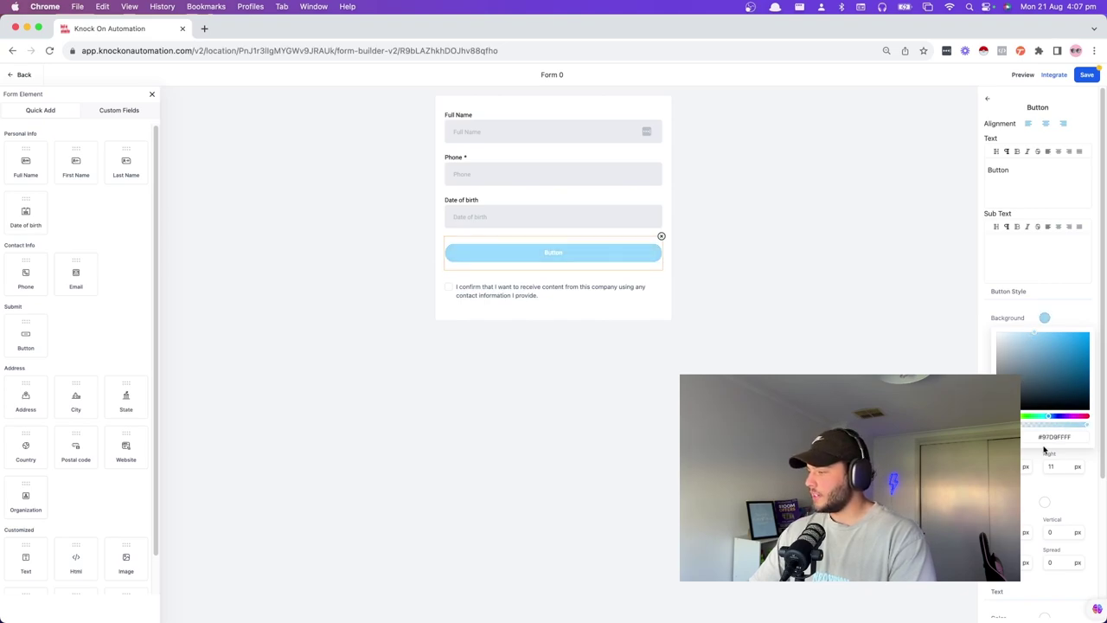
pyautogui.moveTo(1049, 416); pyautogui.dragTo(1012, 416)
pyautogui.click(1029, 371)
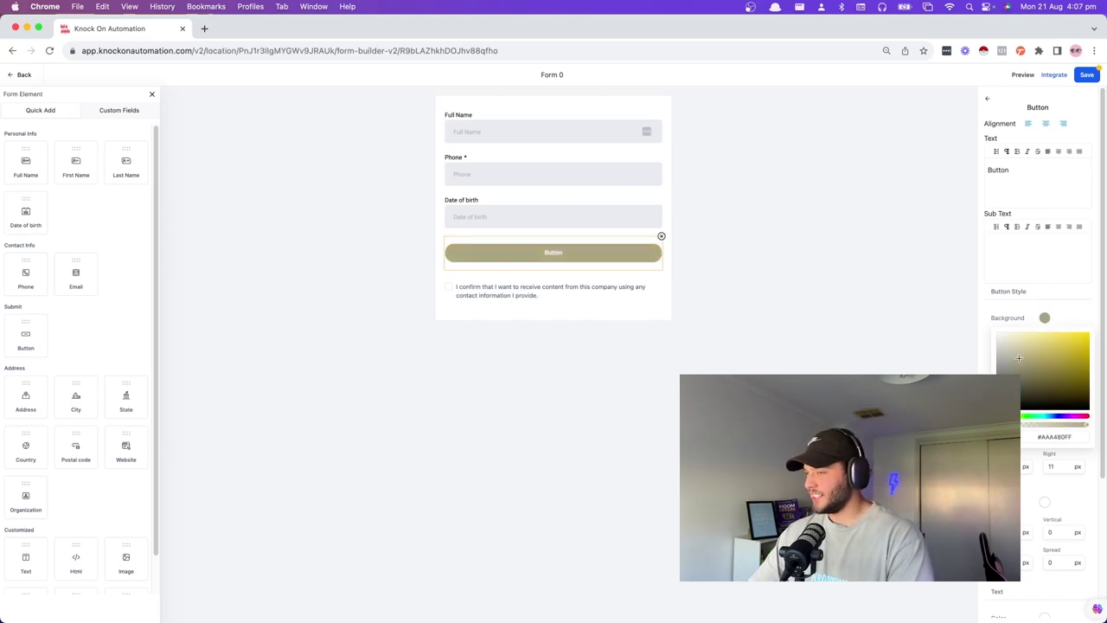
pyautogui.moveTo(1029, 371); pyautogui.dragTo(1028, 362)
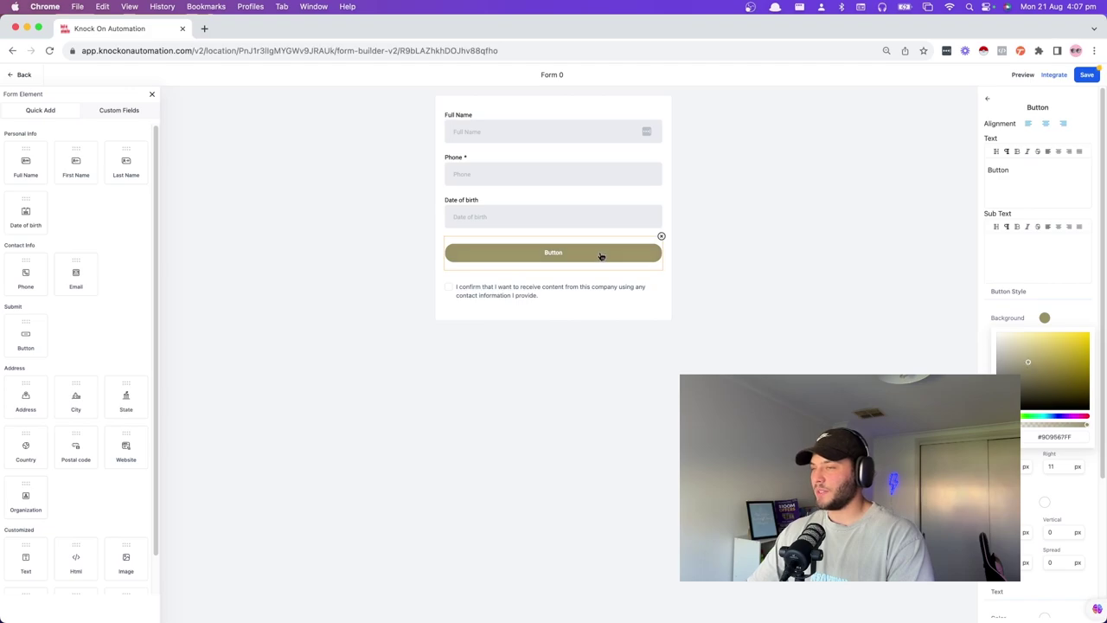
# Step: Change the button label from 'Button' to 'Submit'
pyautogui.click(1029, 169)
pyautogui.doubleClick(1029, 169)
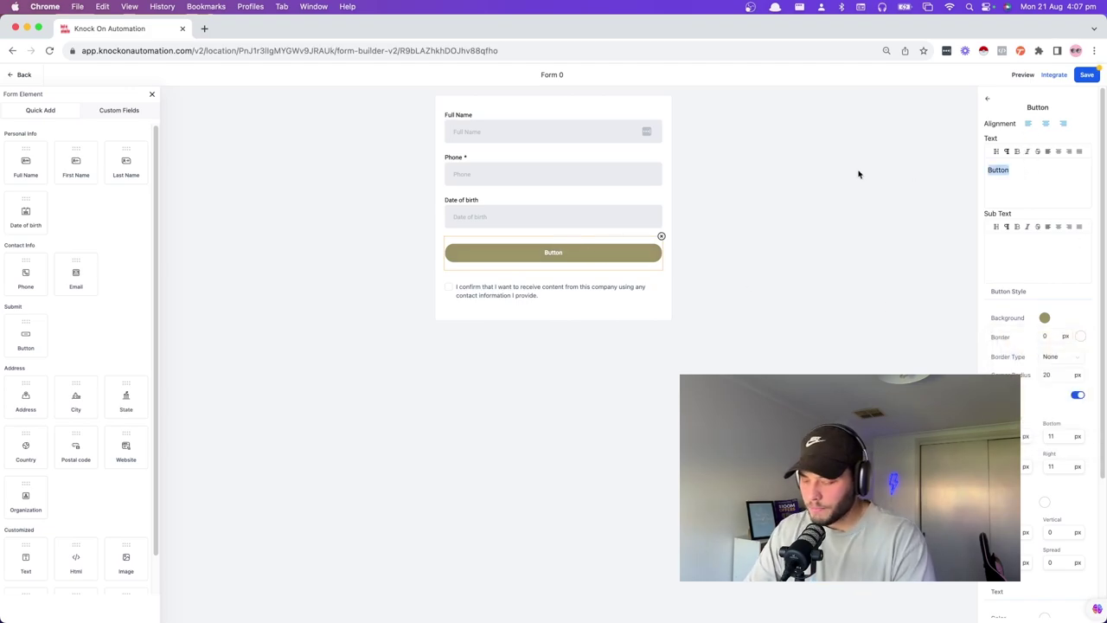
pyautogui.write('Submit')
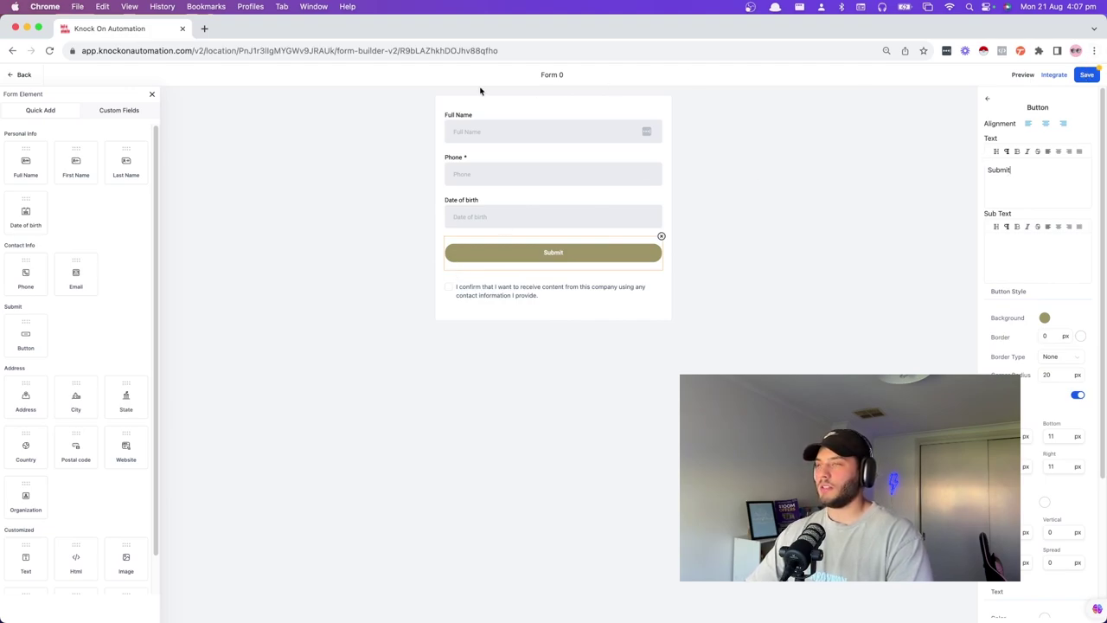
pyautogui.click(987, 98)
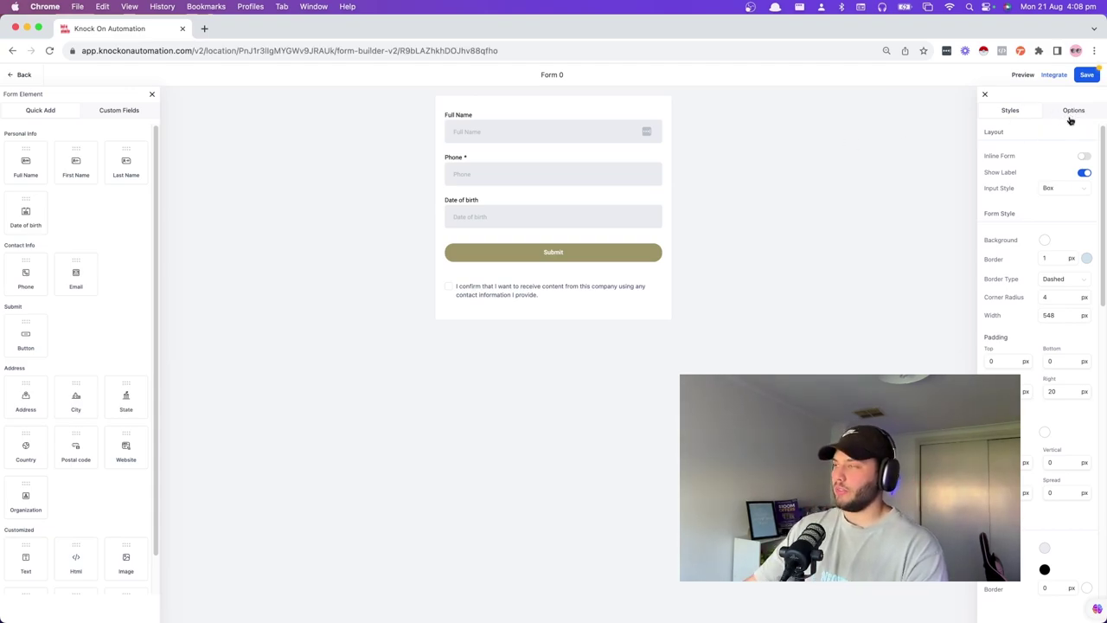
# Step: In Options, replace the form name 'Form 0' with 'Lead Capture Form' and save
pyautogui.click(1074, 118)
pyautogui.click(1012, 153)
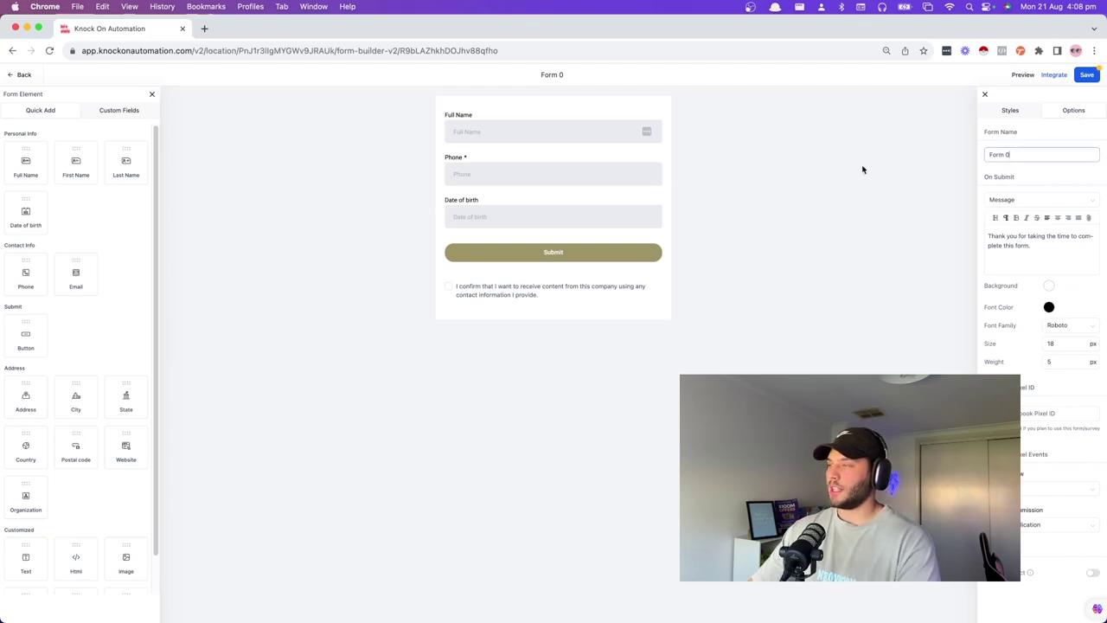
pyautogui.press('super+a')
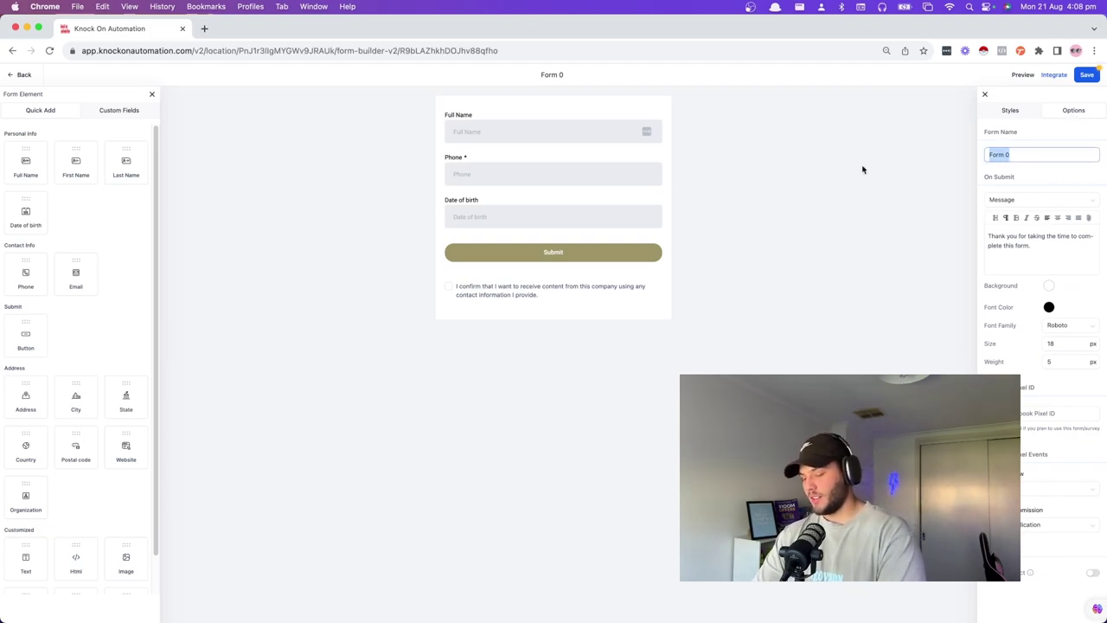
pyautogui.write('Lead Captue')
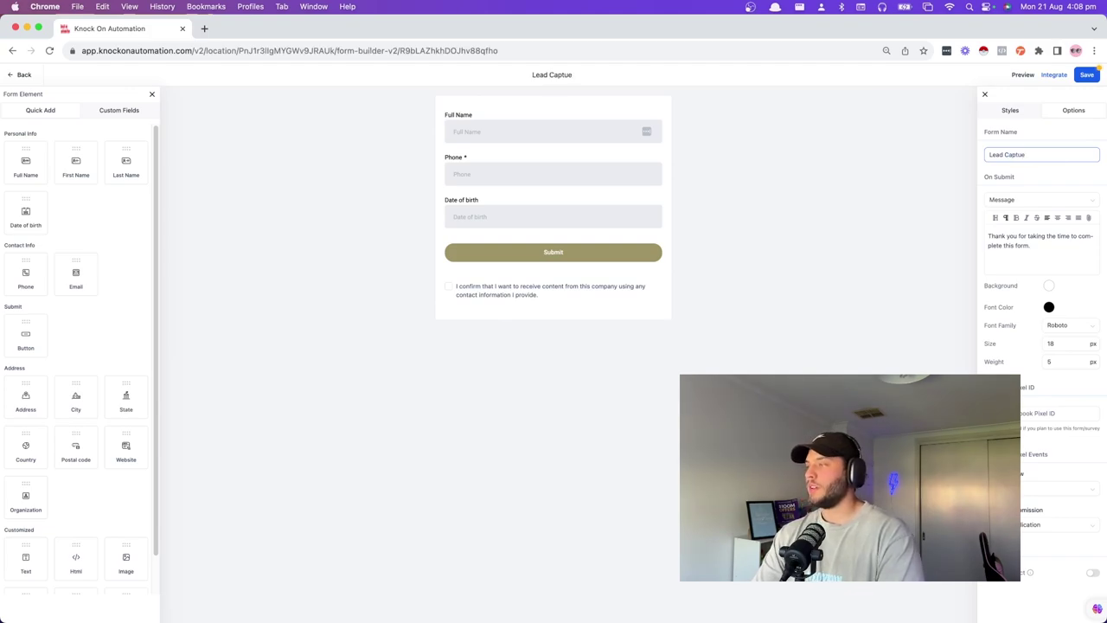
pyautogui.press('BackSpace')
pyautogui.write('re Form')
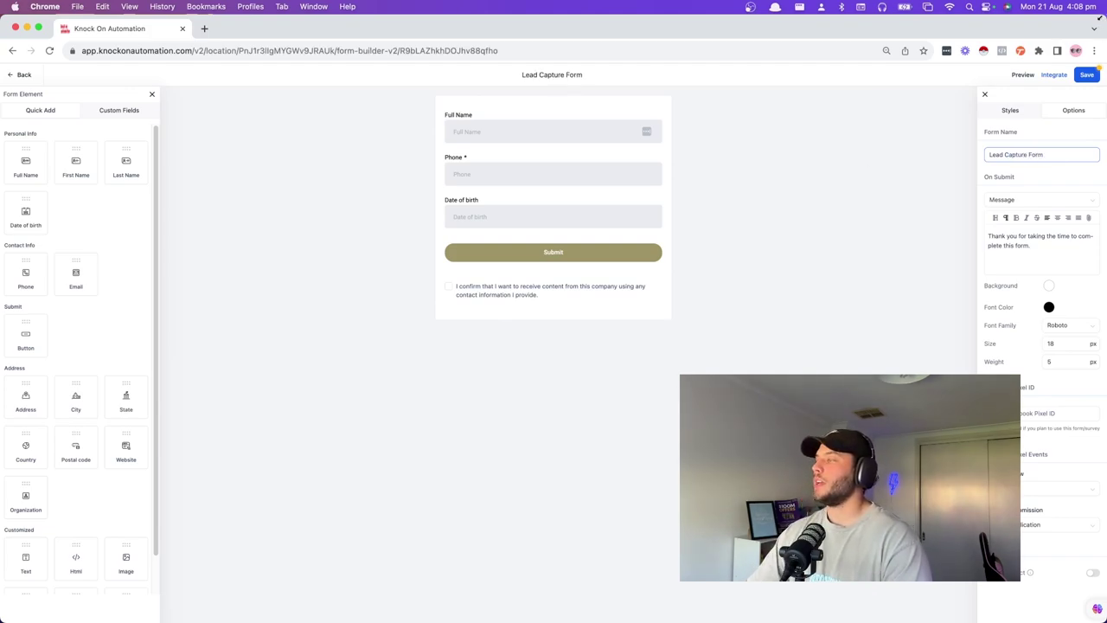
pyautogui.click(1090, 76)
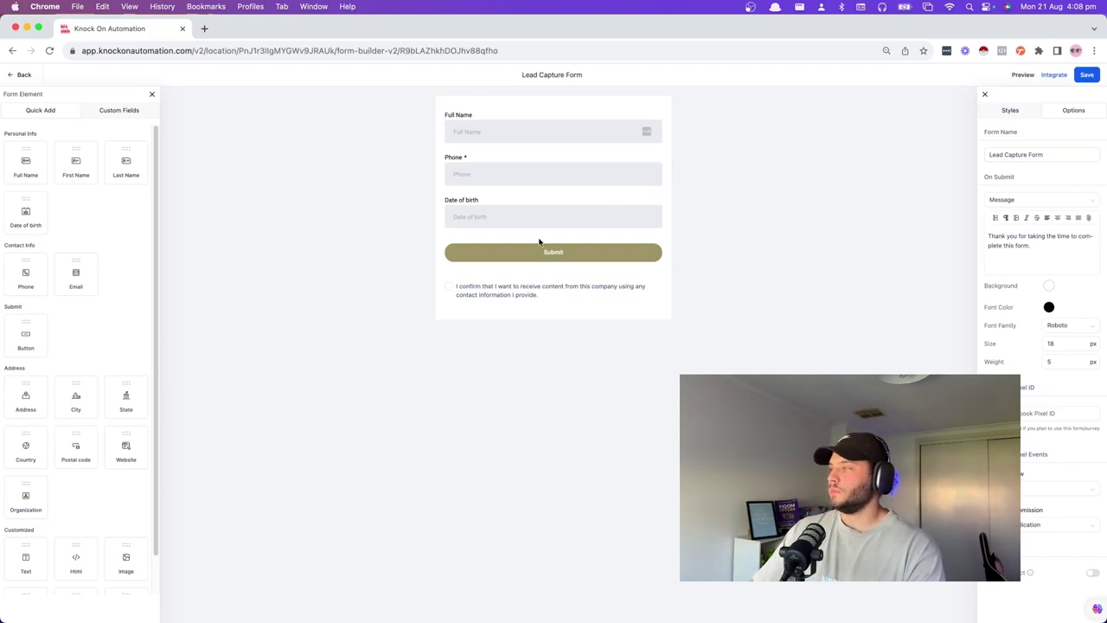
pyautogui.click(1086, 75)
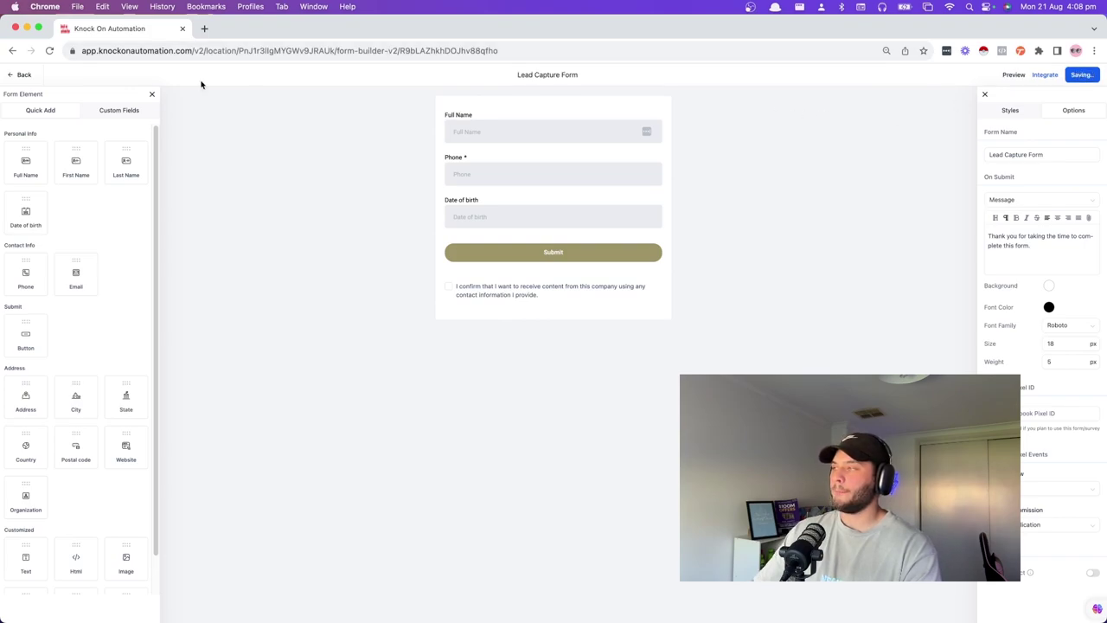
# Step: Go to Automation, dismiss the two banners, and create a workflow starting from scratch
pyautogui.click(24, 76)
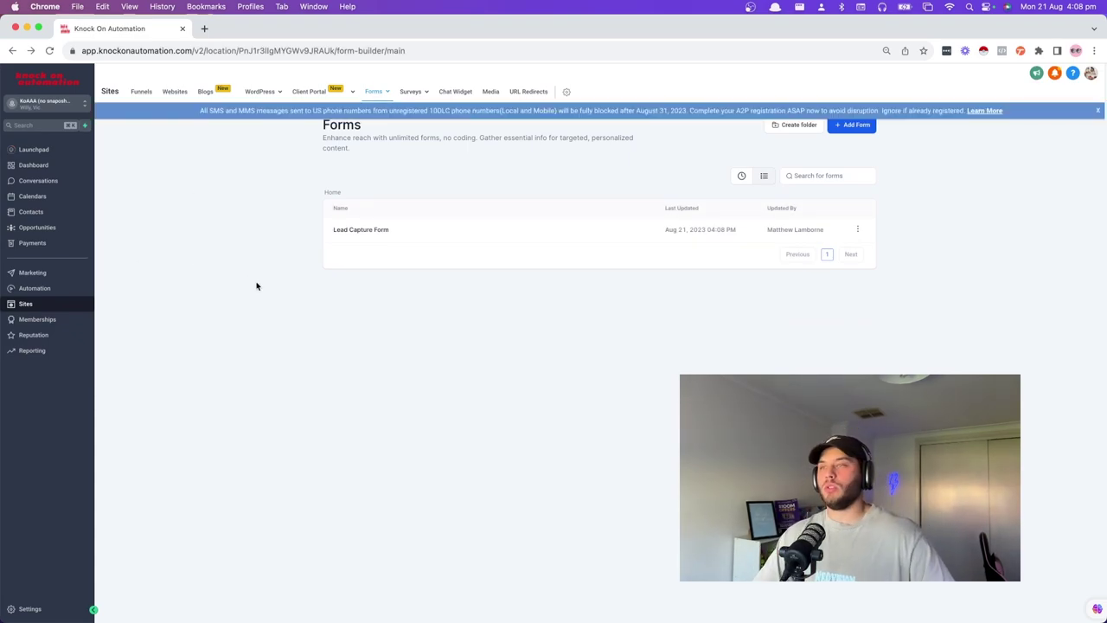
pyautogui.click(32, 293)
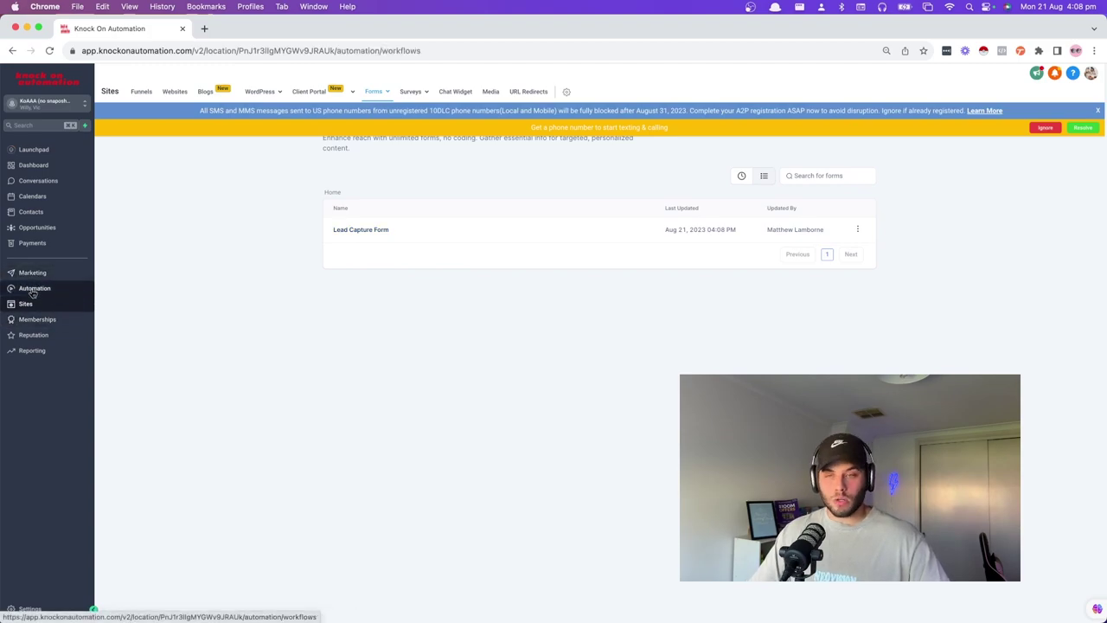
pyautogui.click(1099, 111)
pyautogui.click(1050, 112)
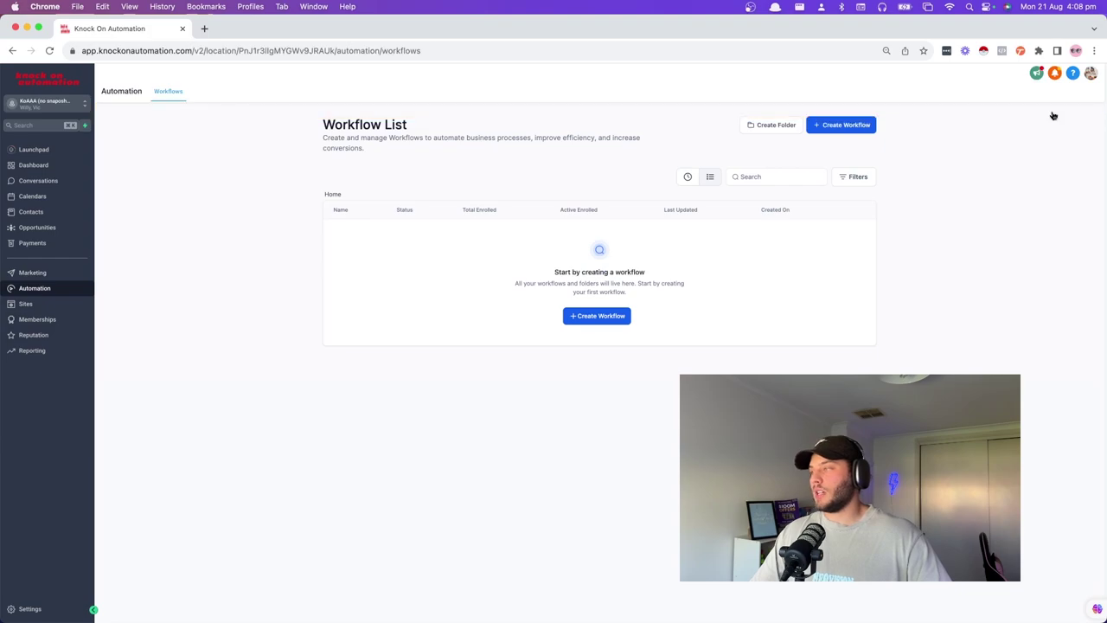
pyautogui.click(580, 316)
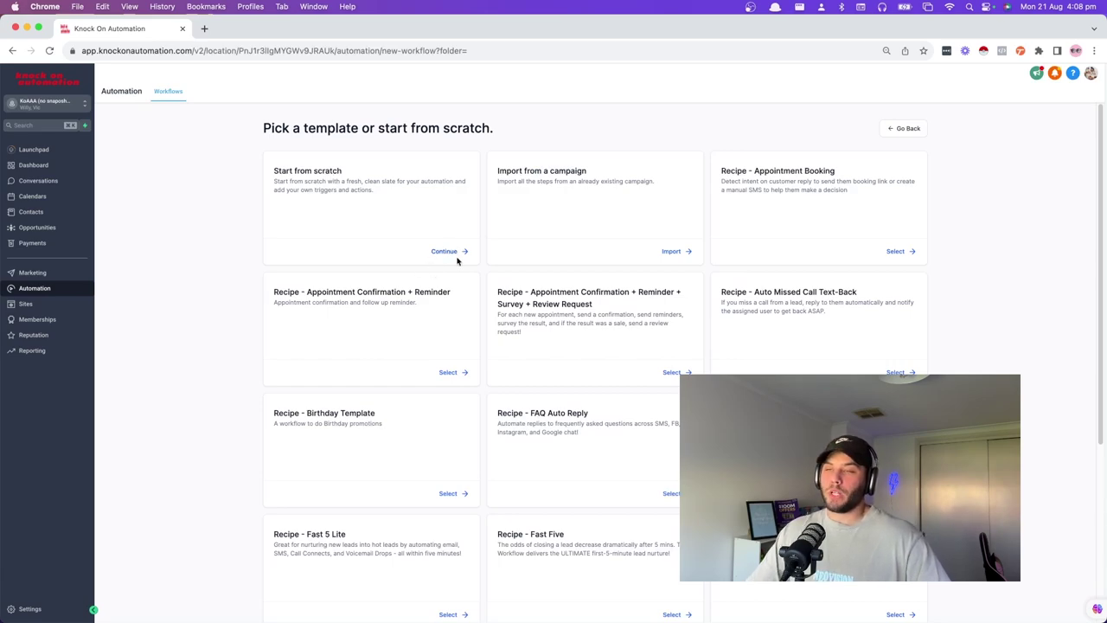
pyautogui.click(456, 252)
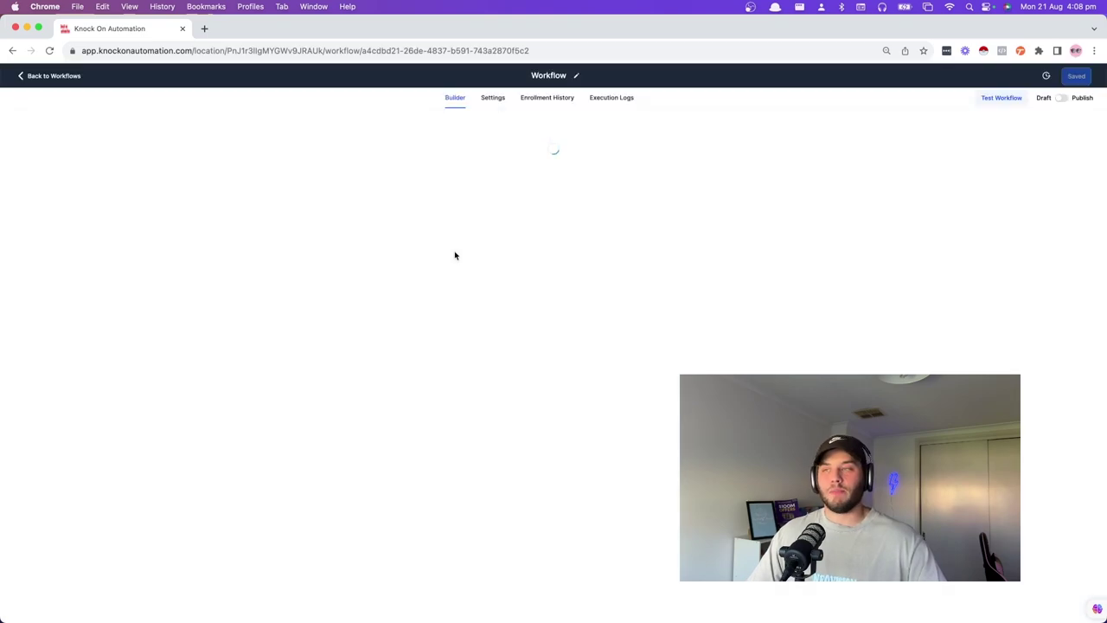
# Step: Rename the workflow '1. Lead Capture Automation' and search the triggers for 'form'
pyautogui.click(576, 75)
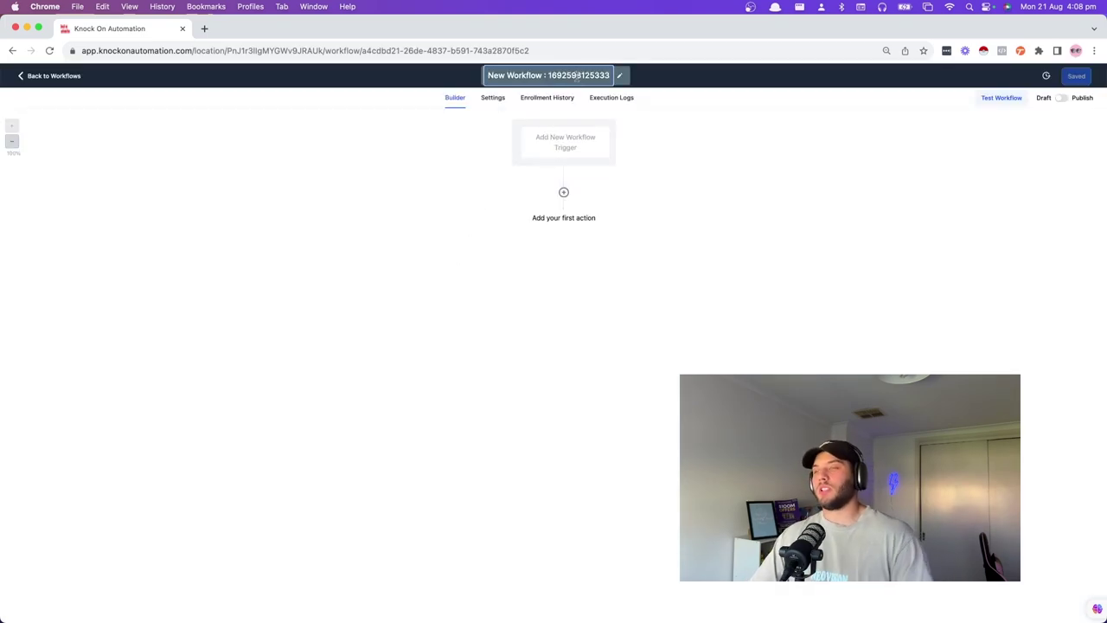
pyautogui.press('super+a')
pyautogui.press('BackSpace')
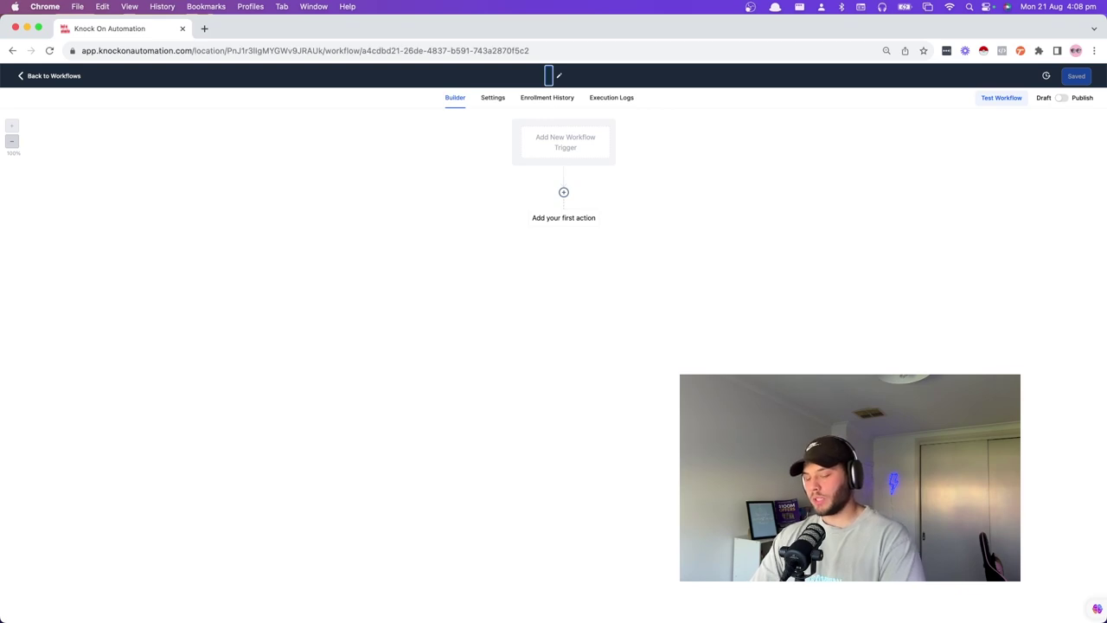
pyautogui.write('1')
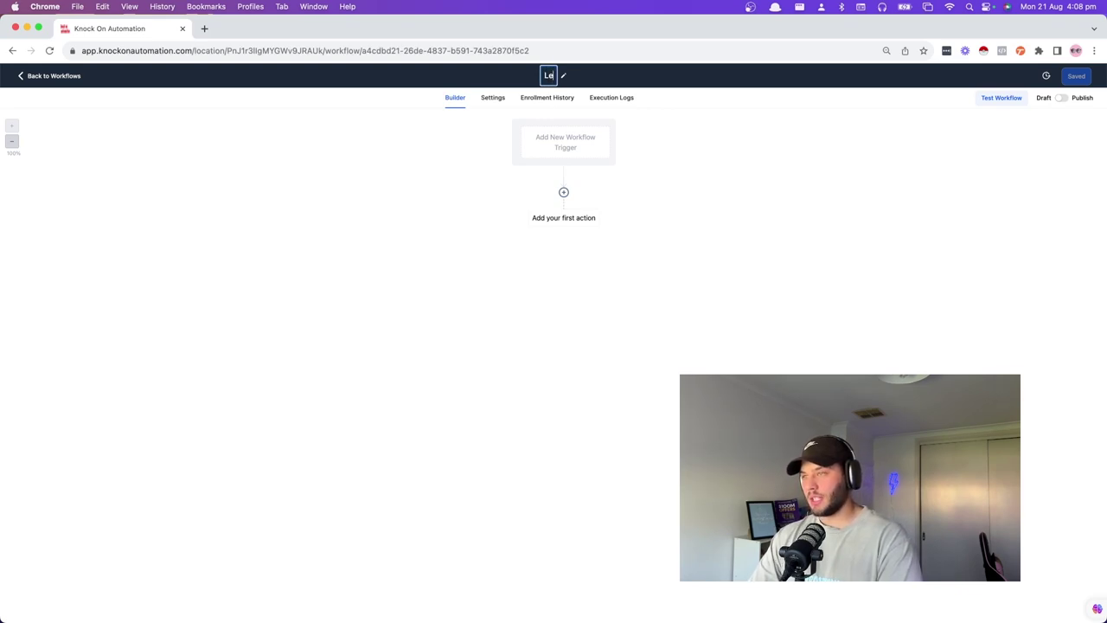
pyautogui.write('. Lead')
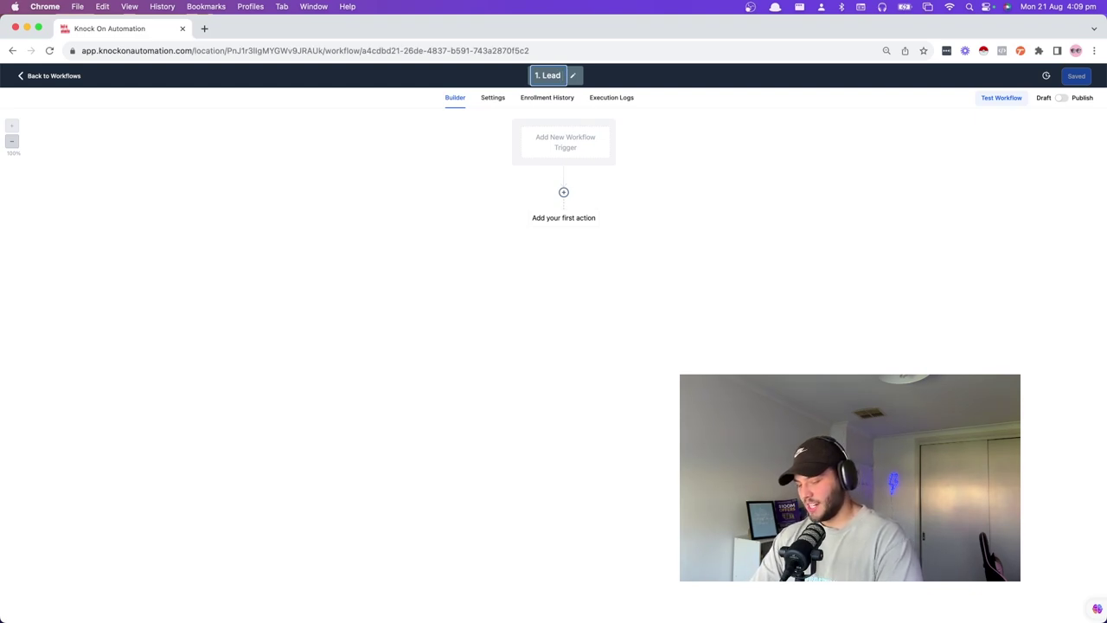
pyautogui.write(' Capture Automa')
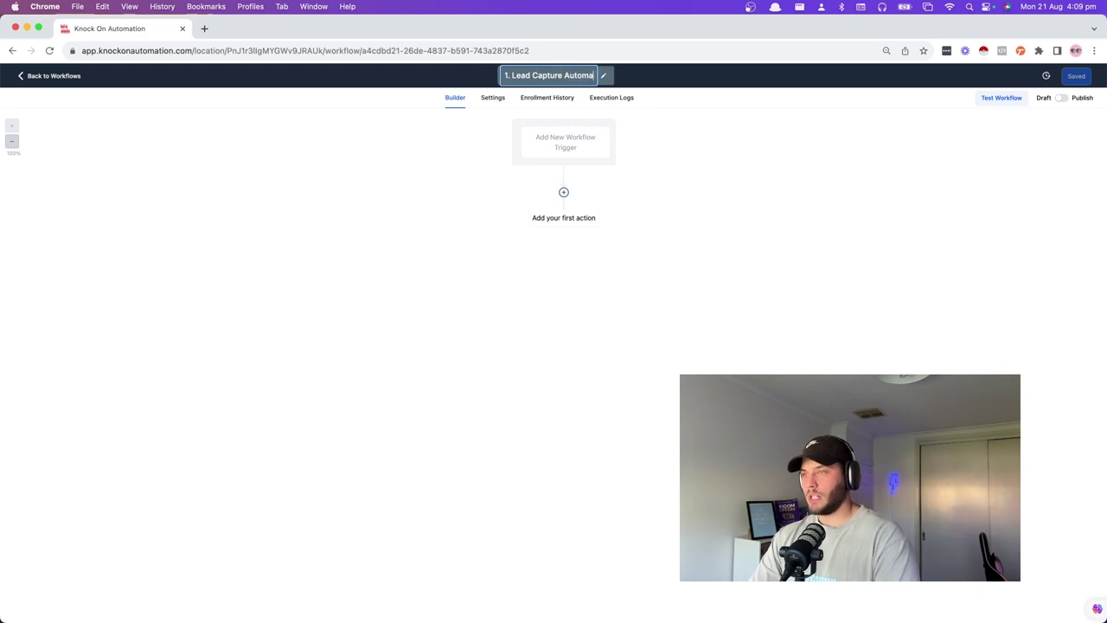
pyautogui.write('tion')
pyautogui.click(431, 168)
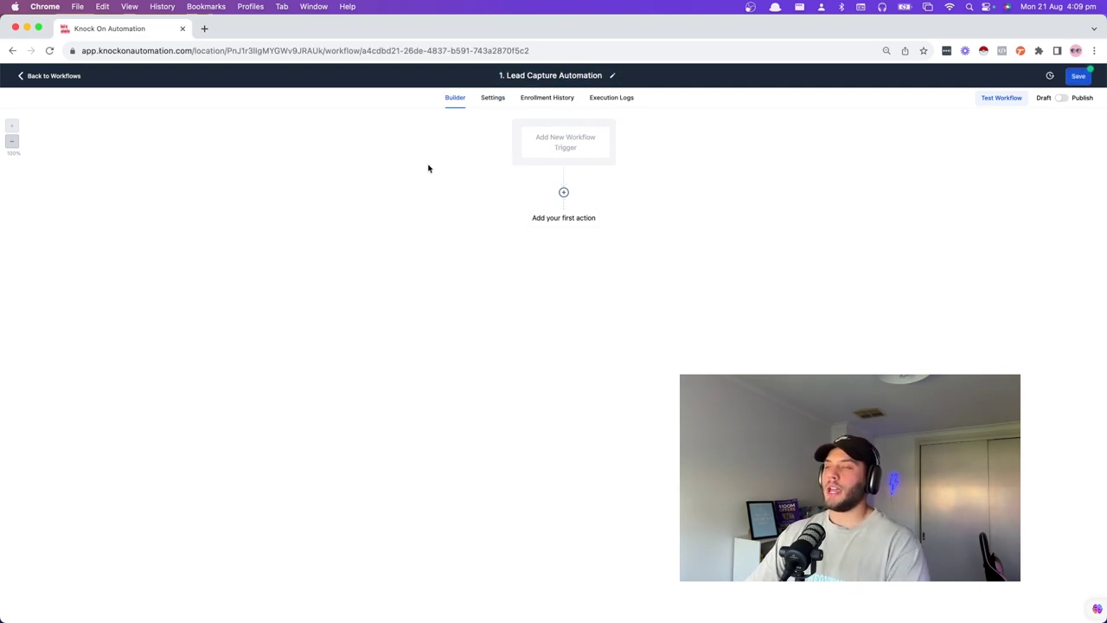
pyautogui.click(557, 139)
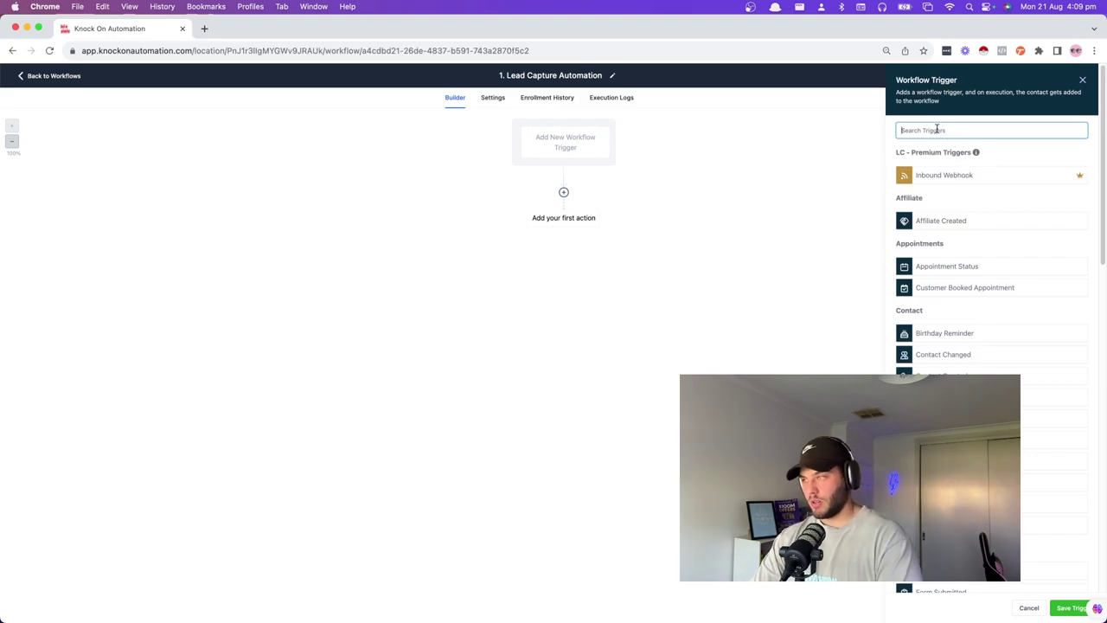
pyautogui.write('form')
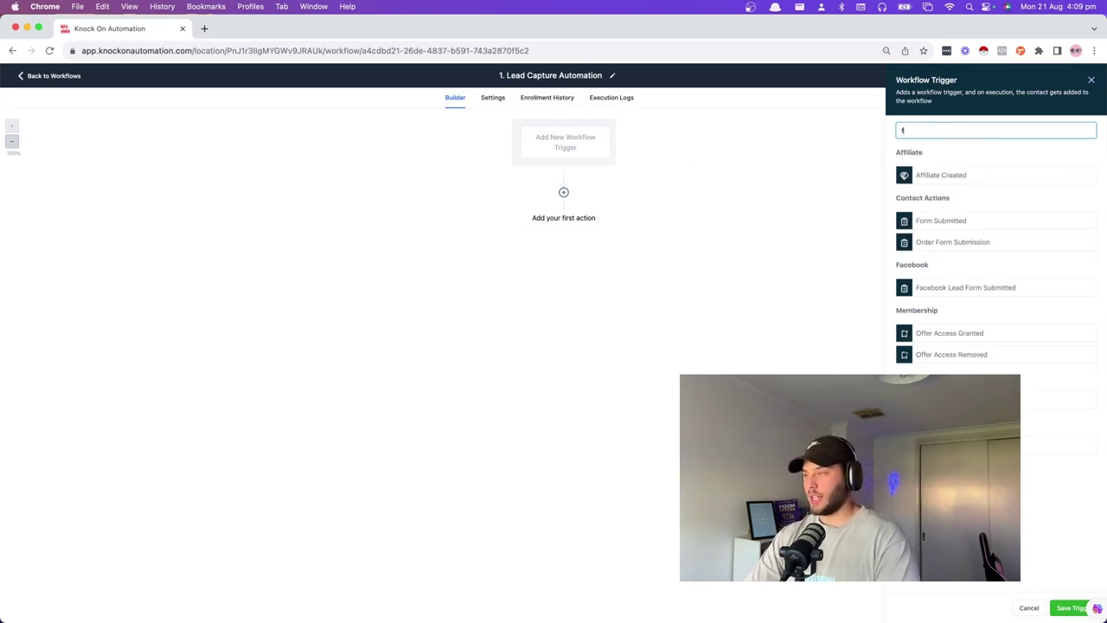
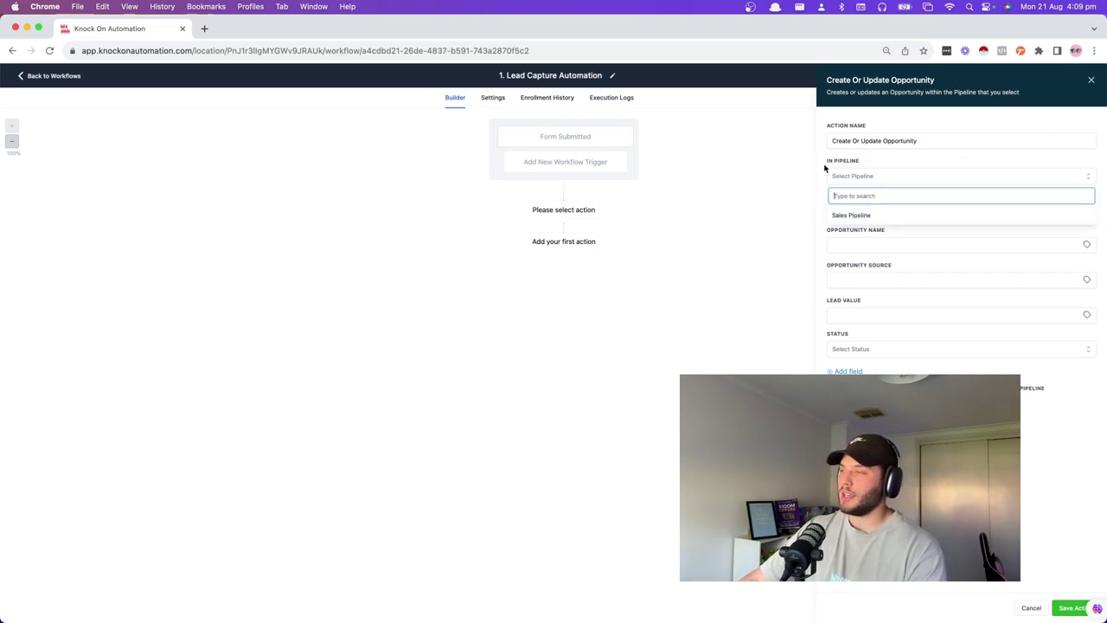
# Step: Point the opportunity at the Sales Pipeline's Enquired stage
pyautogui.click(854, 215)
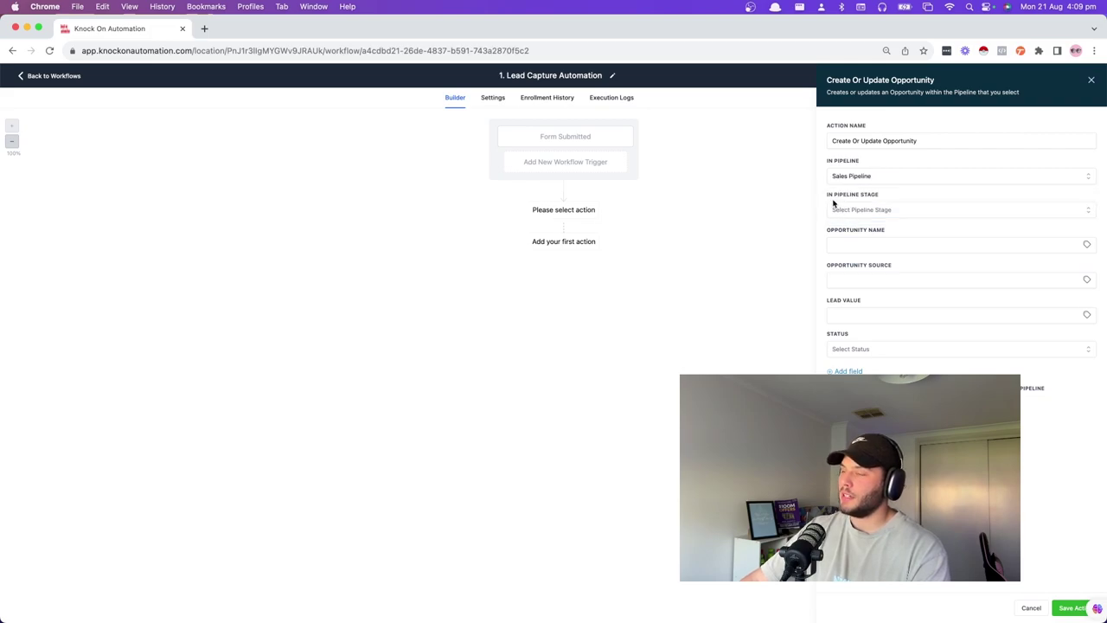
pyautogui.click(856, 212)
pyautogui.click(845, 250)
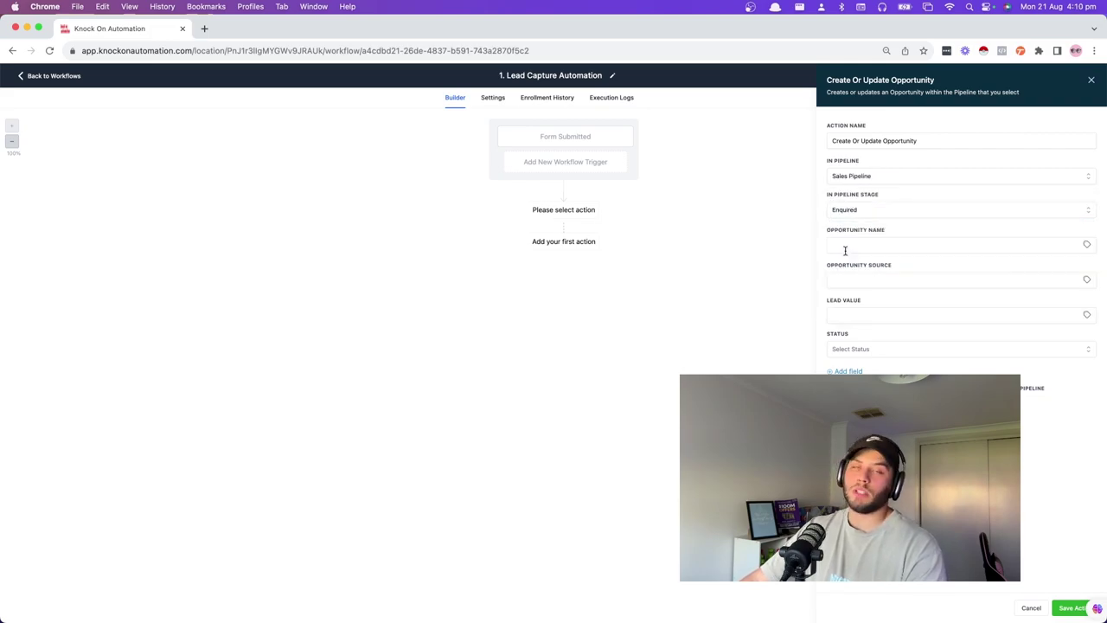
# Step: Set the Opportunity Name to the contact's Full Name custom value {{contact.name}}
pyautogui.click(855, 242)
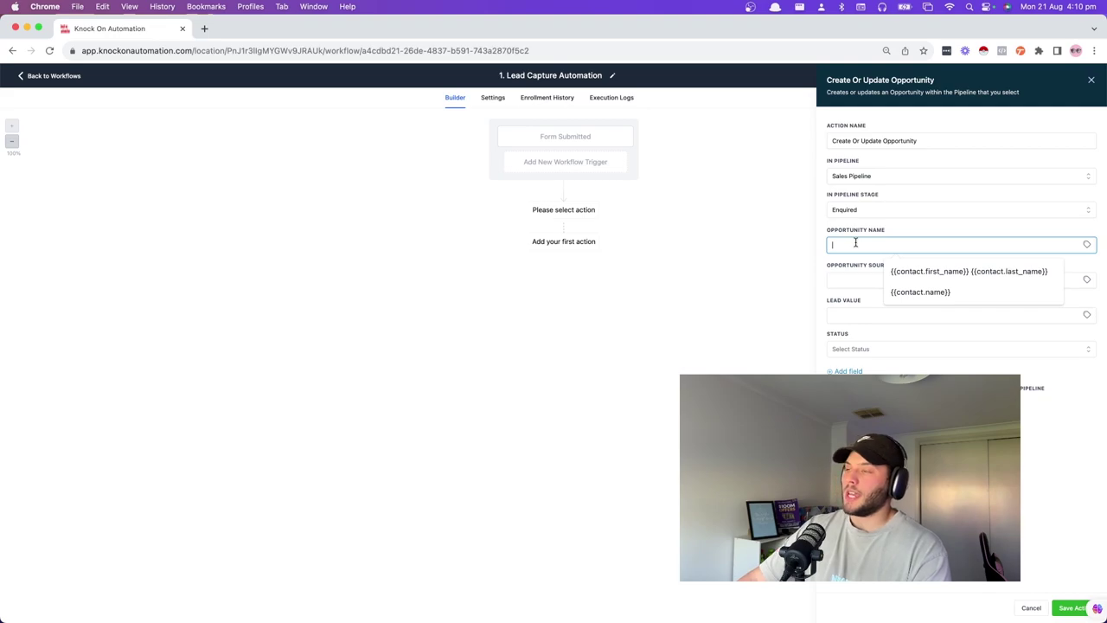
pyautogui.click(1087, 246)
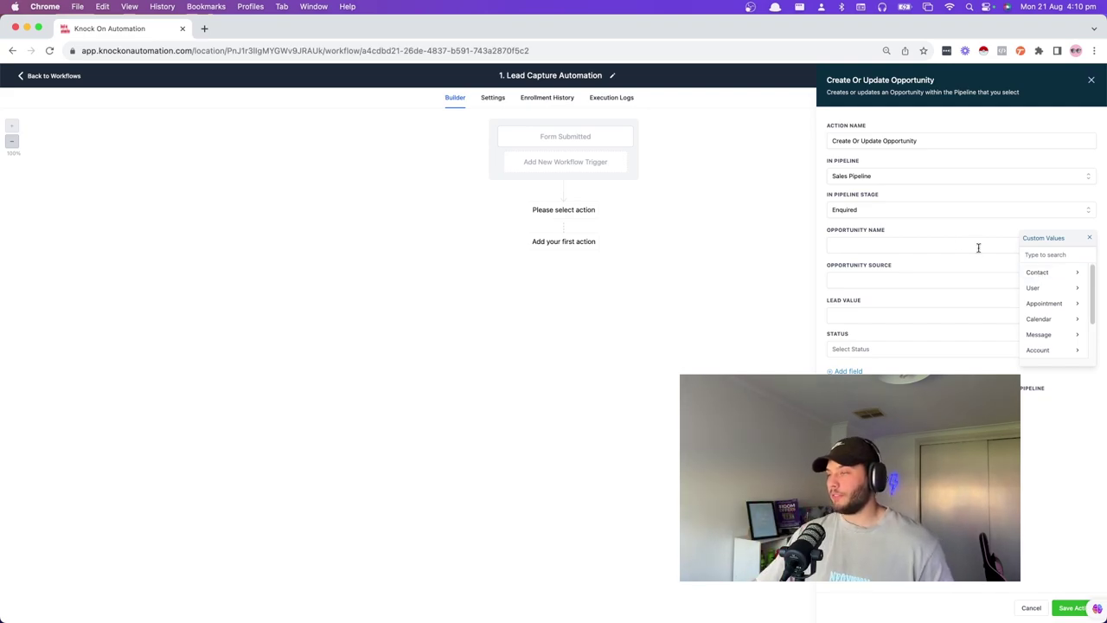
pyautogui.click(1007, 274)
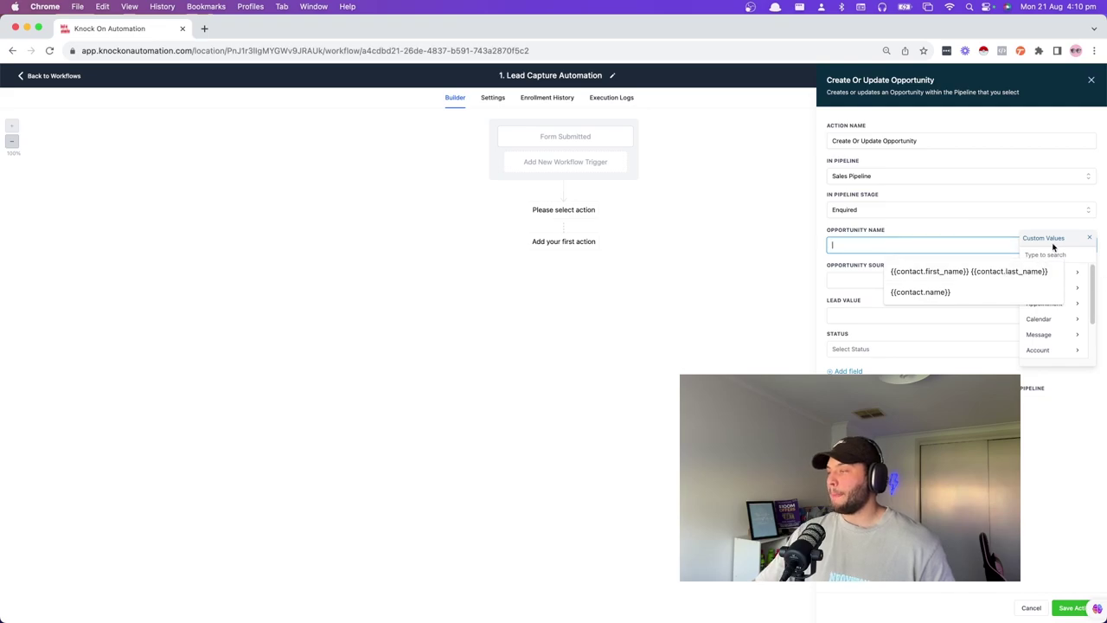
pyautogui.click(1042, 274)
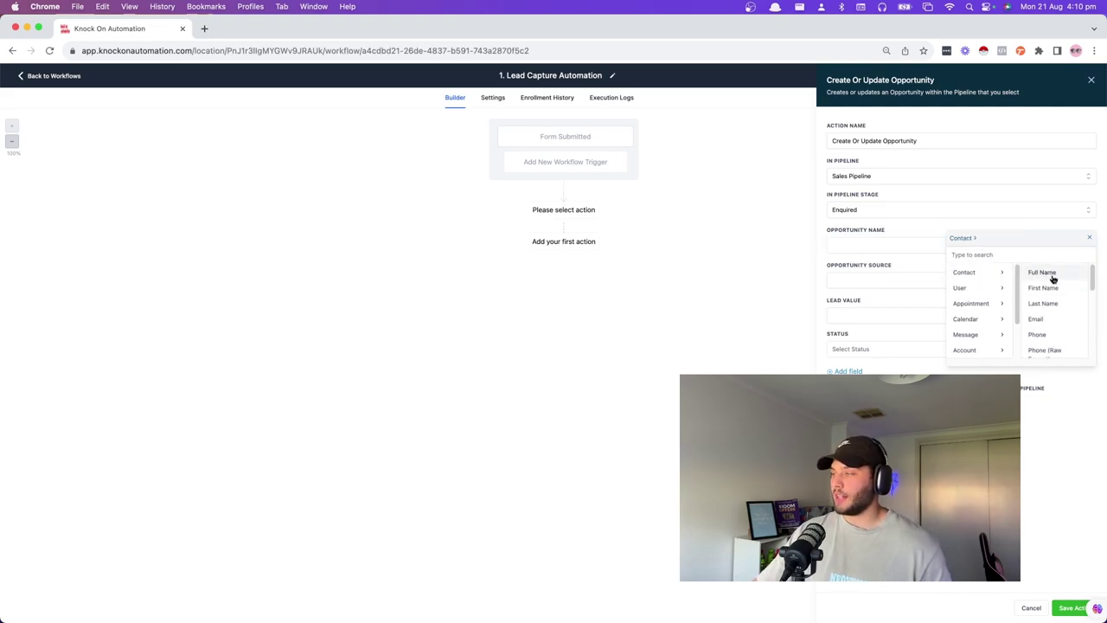
pyautogui.click(1051, 277)
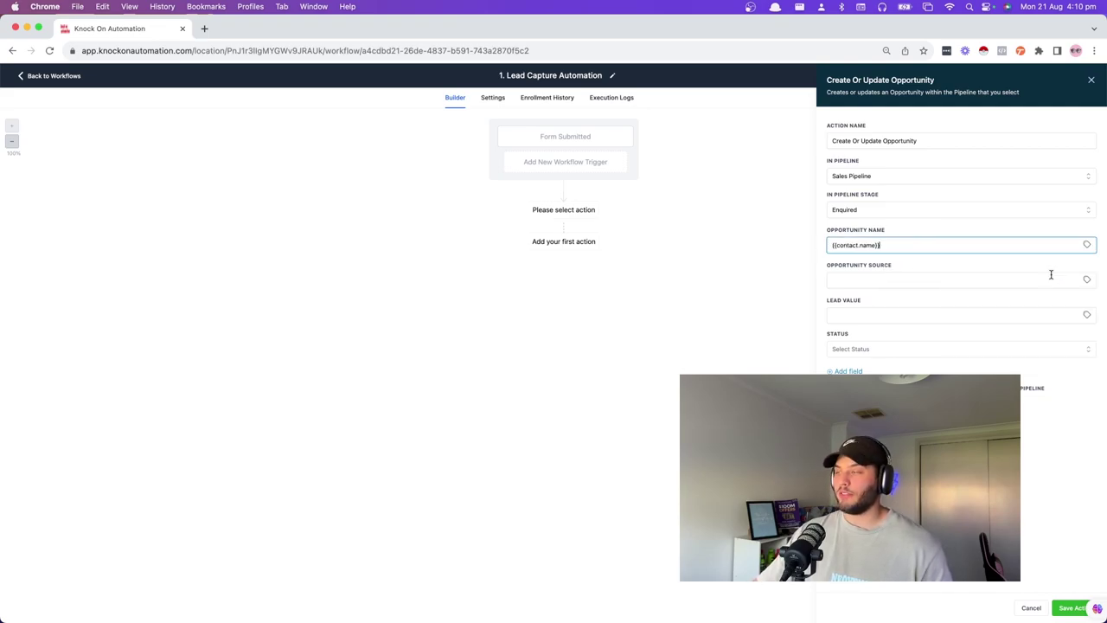
pyautogui.click(1087, 244)
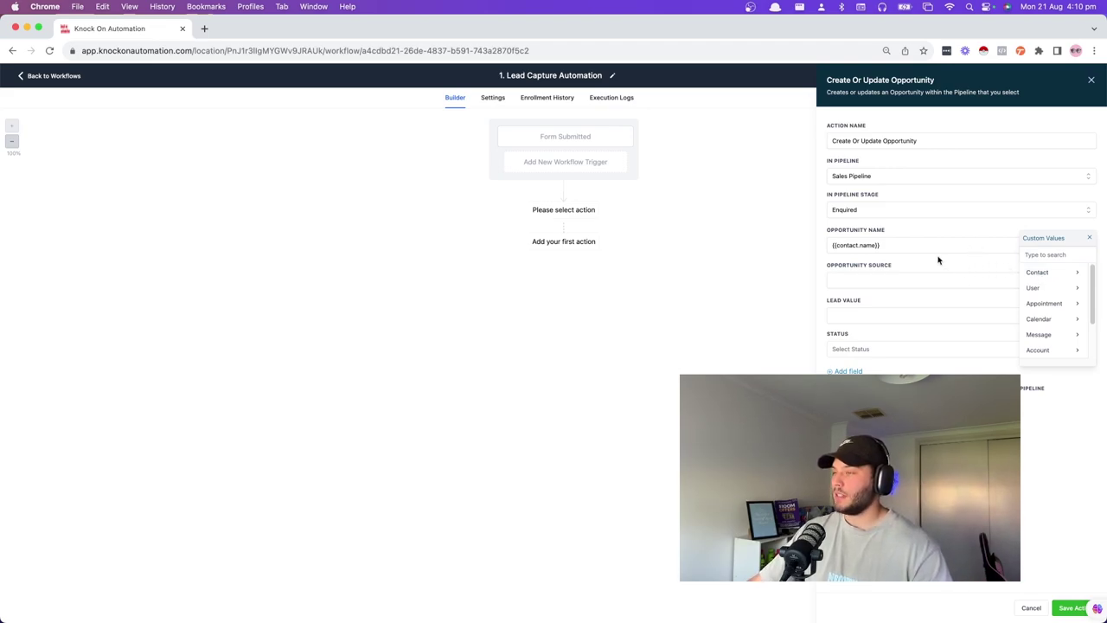
pyautogui.click(897, 279)
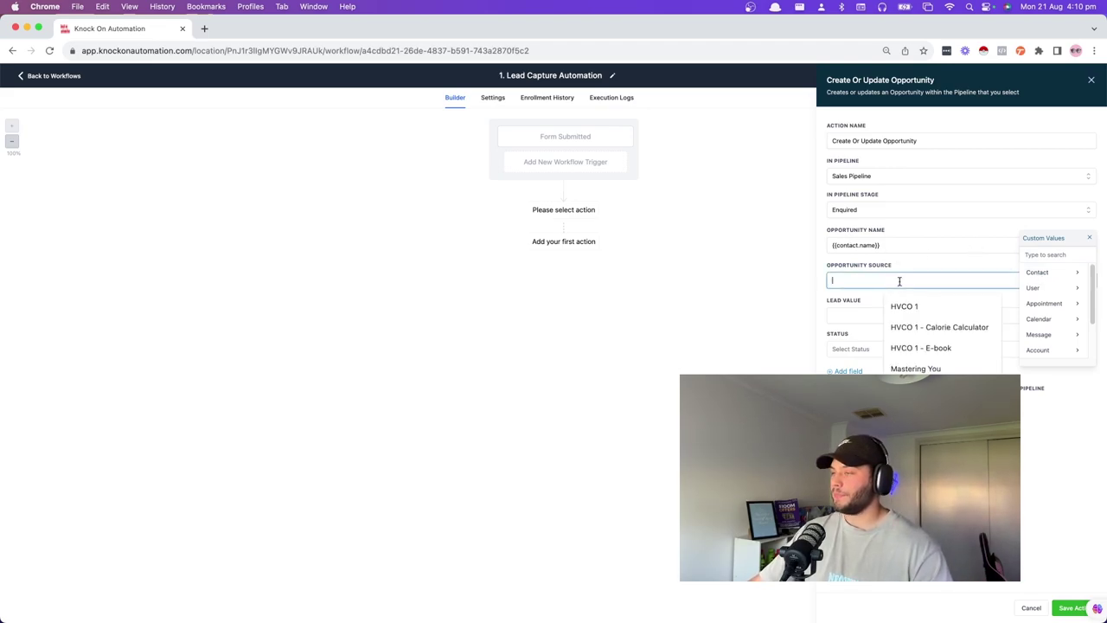
pyautogui.click(1089, 237)
pyautogui.click(1088, 239)
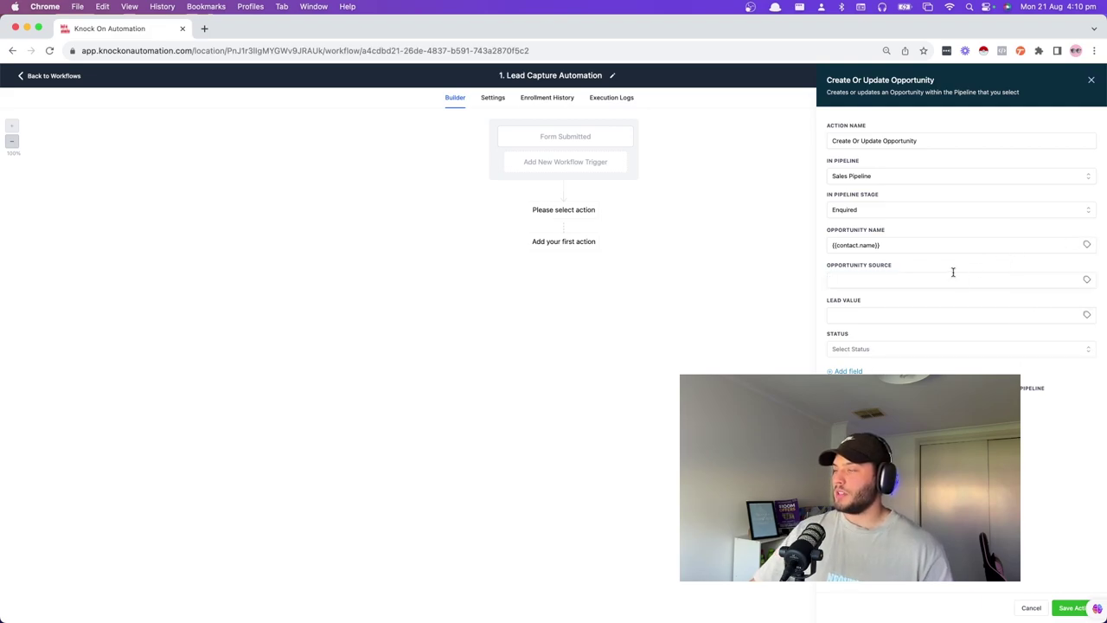
pyautogui.click(945, 276)
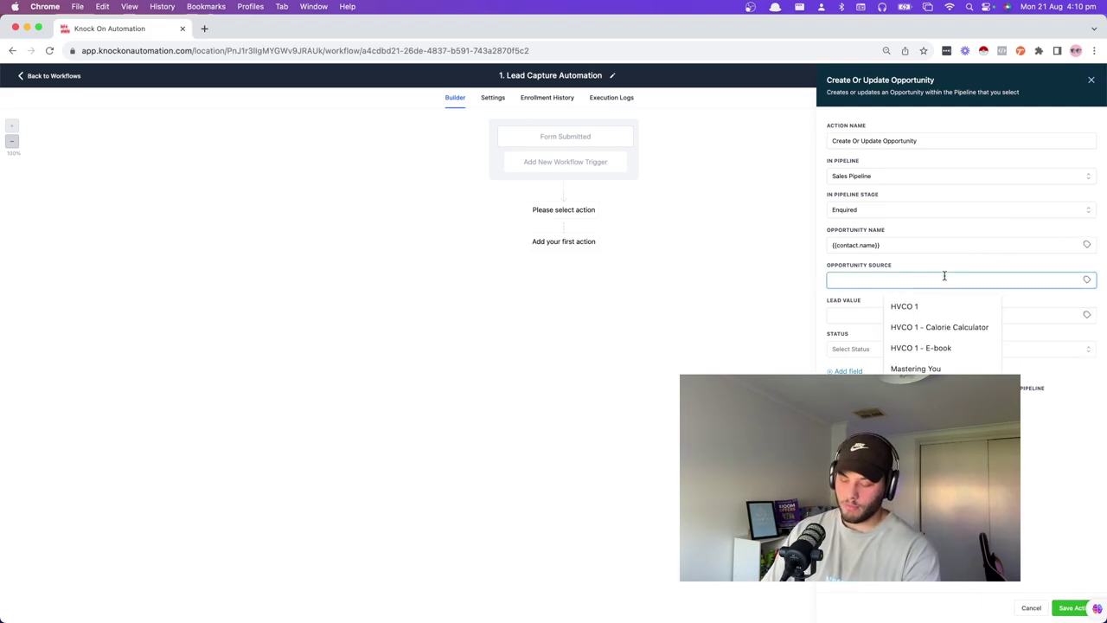
# Step: Enter Opportunity Source 'Lead Capture' and Lead Value 2000, then save the opportunity action
pyautogui.write('Lead Ca')
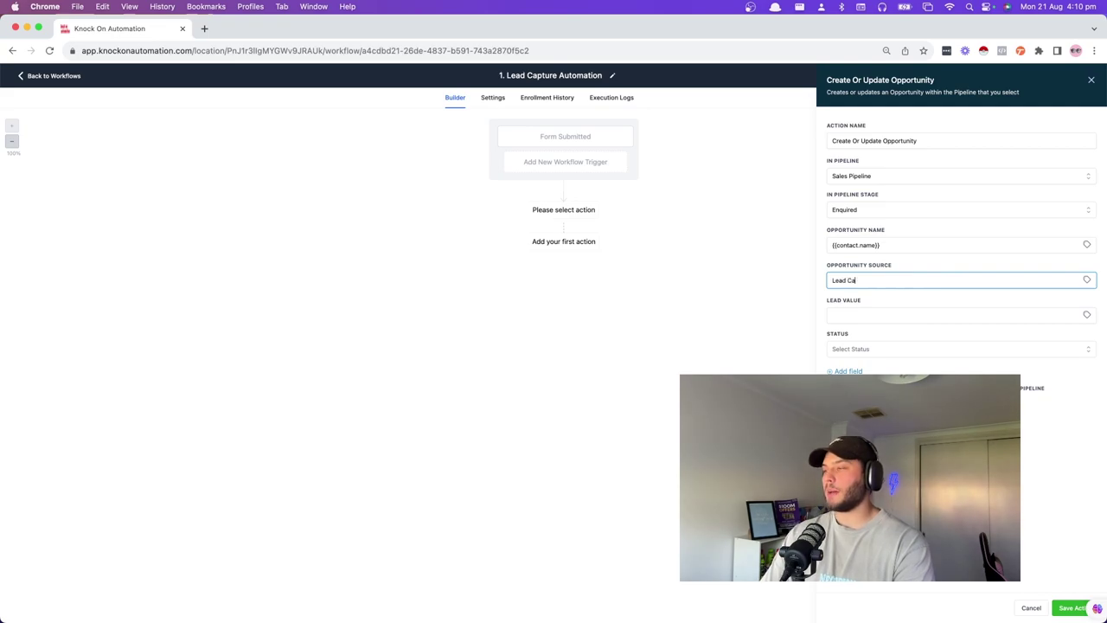
pyautogui.write('pture')
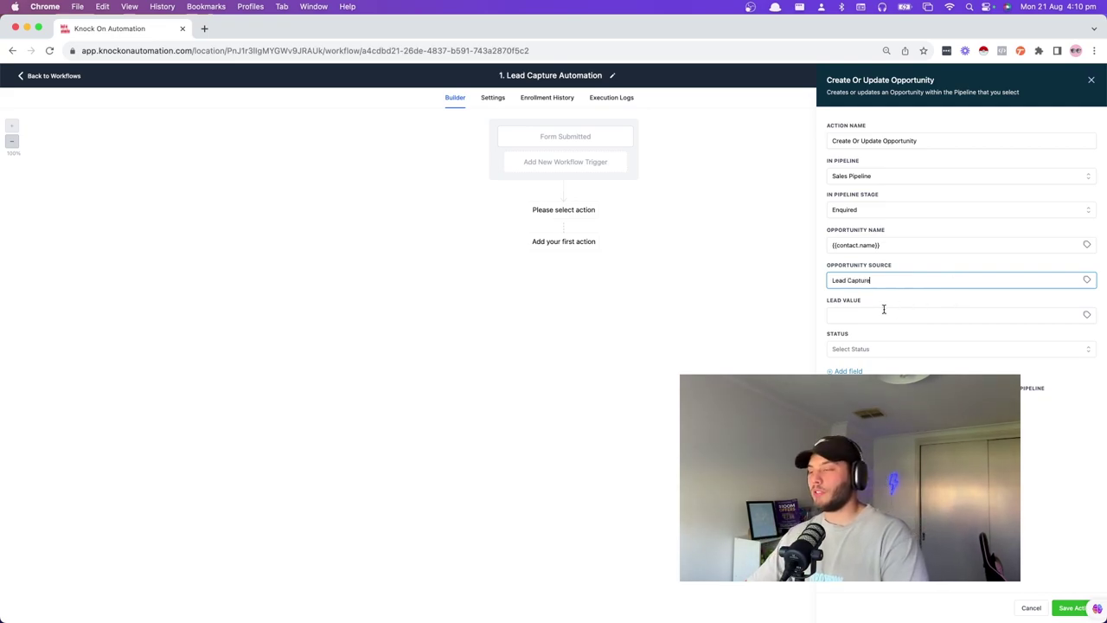
pyautogui.click(874, 314)
pyautogui.click(890, 306)
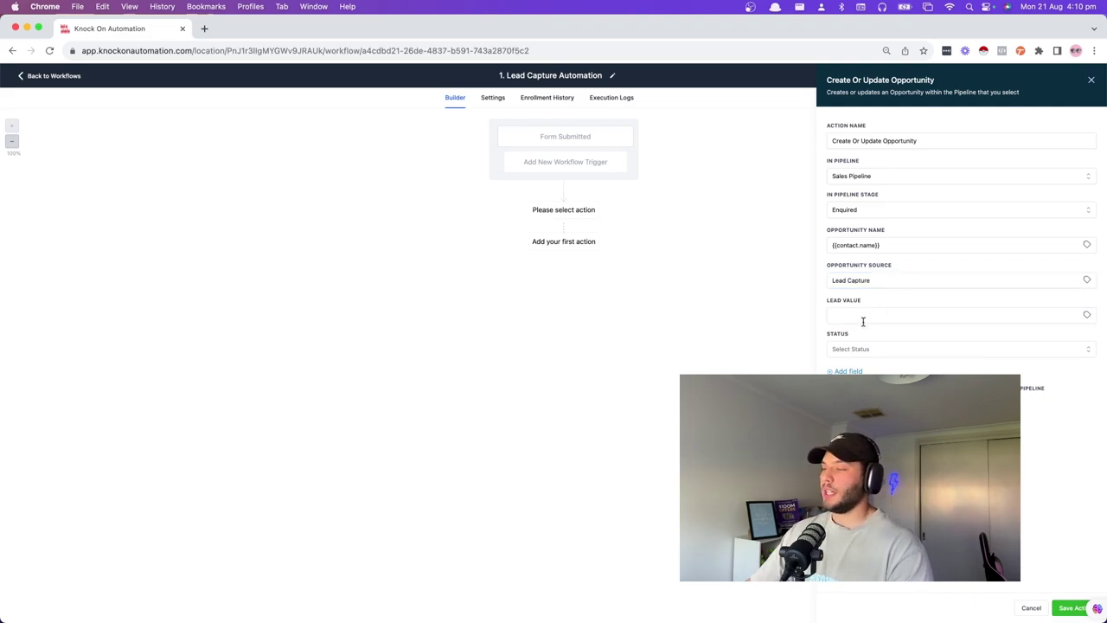
pyautogui.click(863, 322)
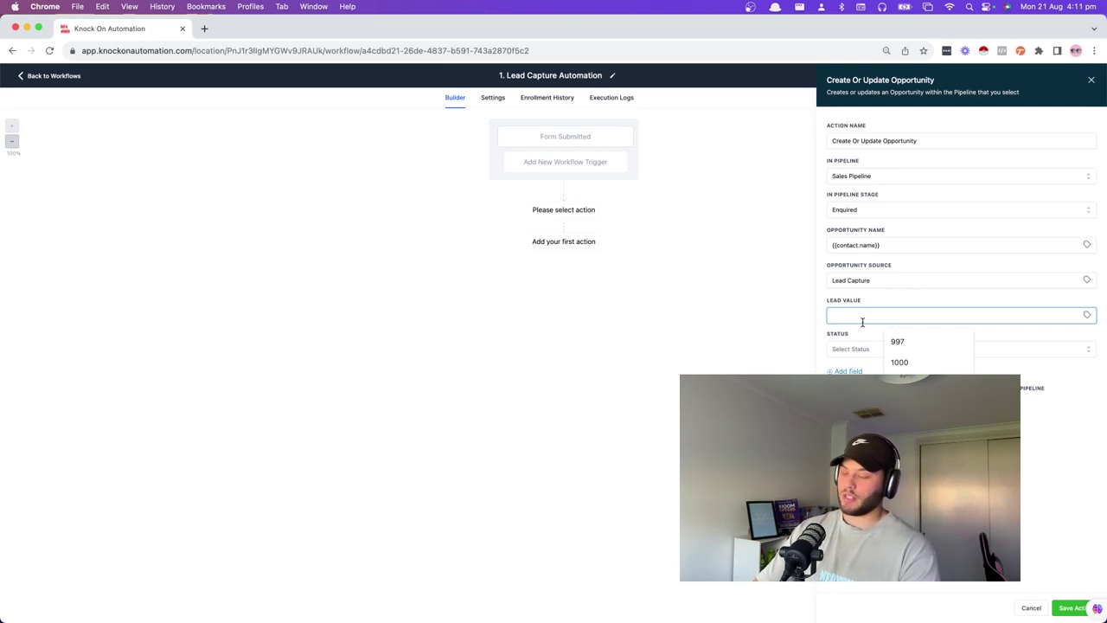
pyautogui.write('2000')
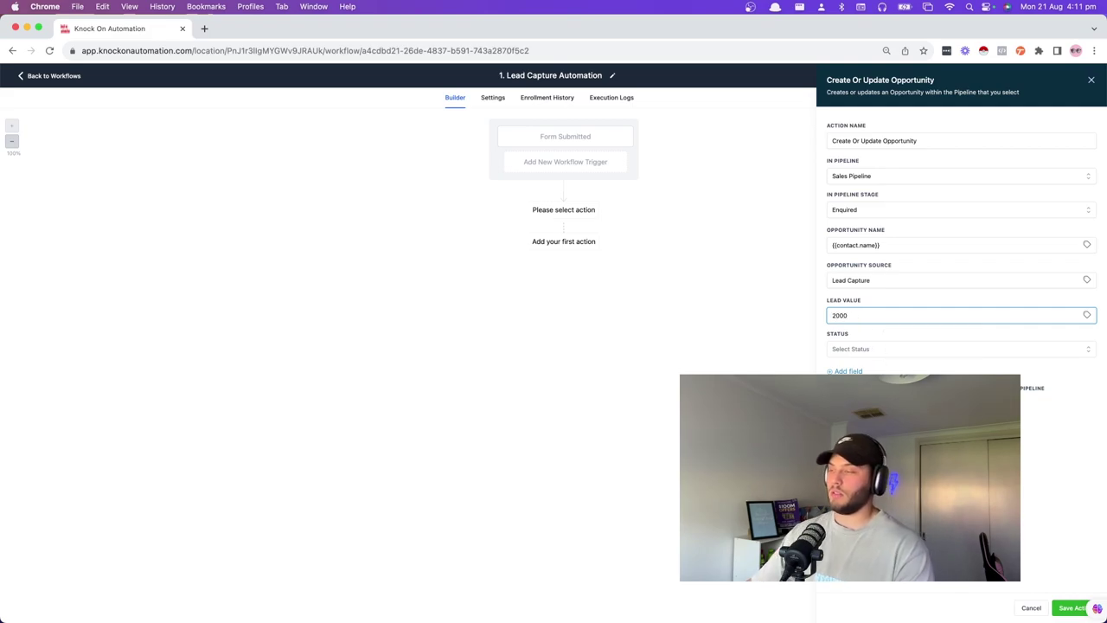
pyautogui.press('Tab')
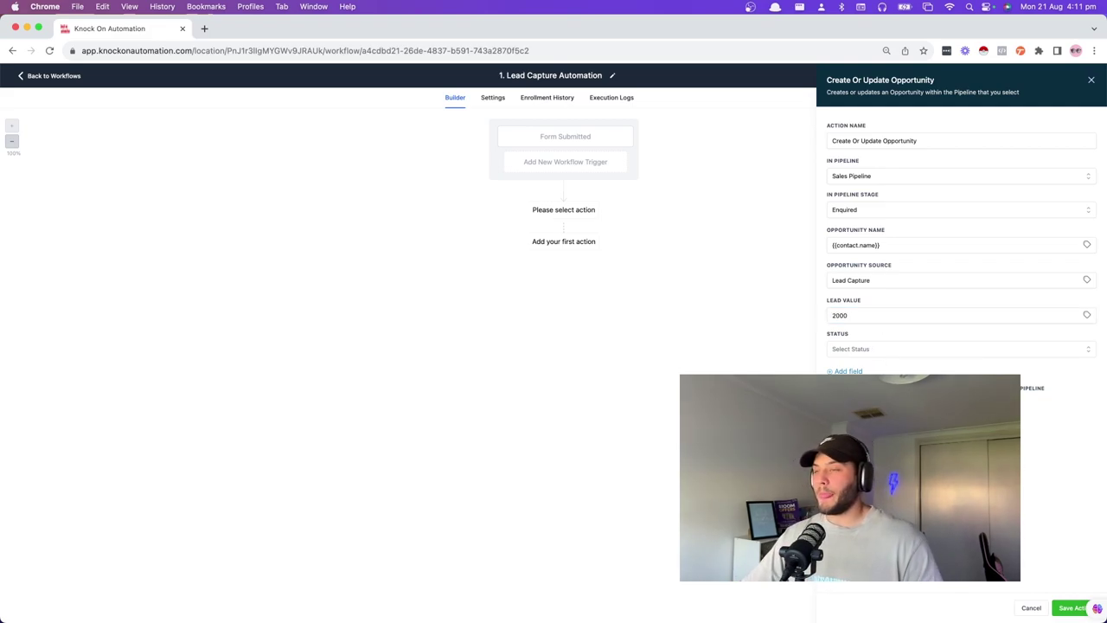
pyautogui.click(1069, 608)
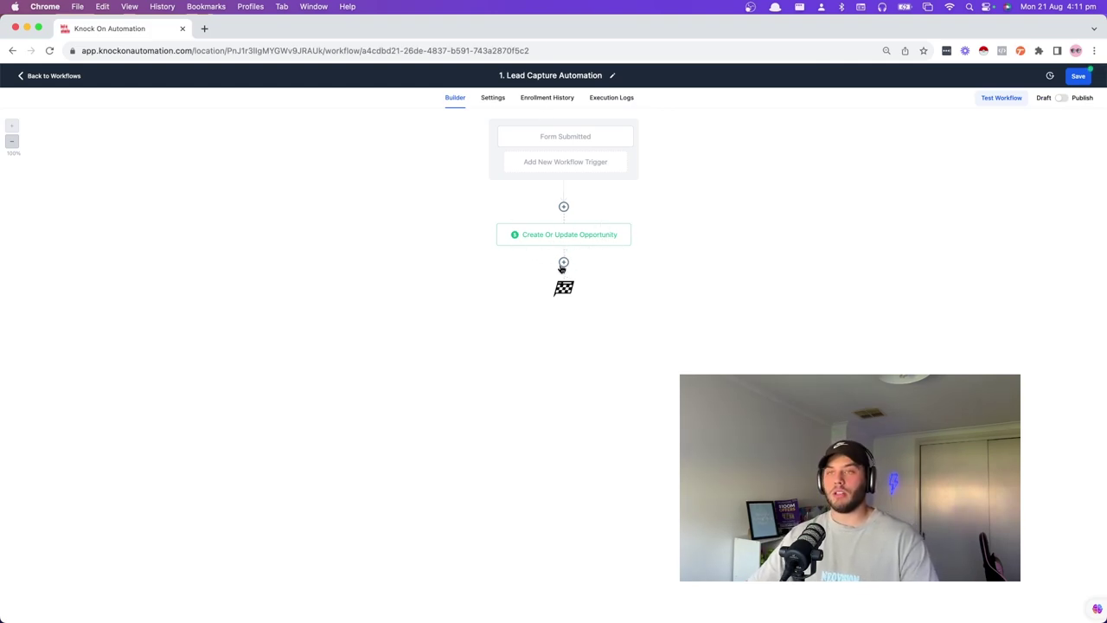
# Step: Add and save a Wait step below the opportunity action
pyautogui.click(564, 263)
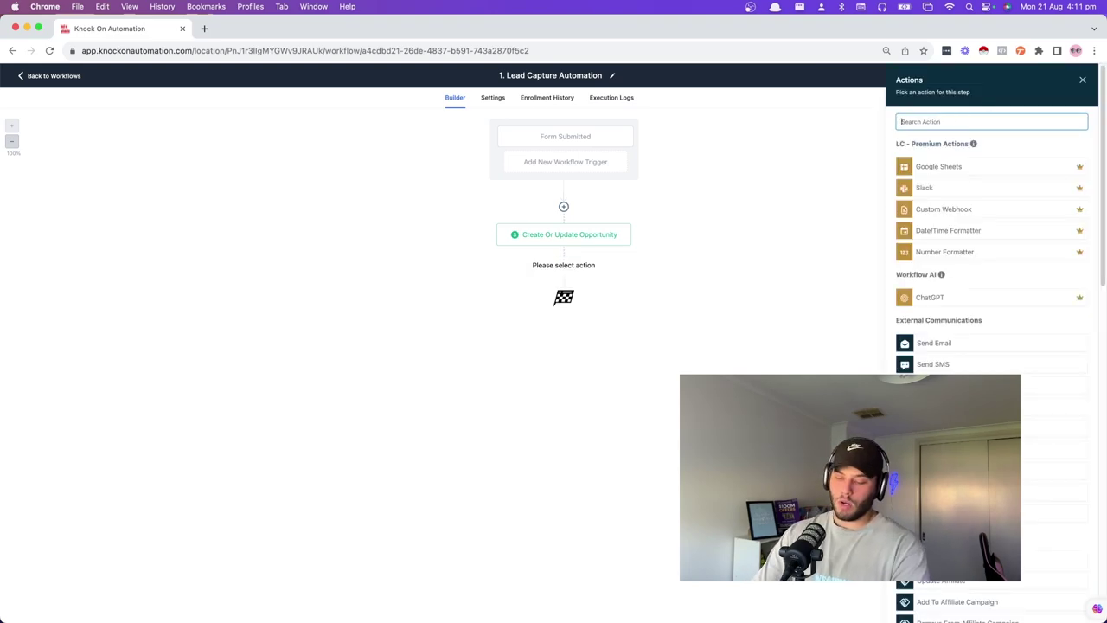
pyautogui.write('wai')
pyautogui.click(926, 165)
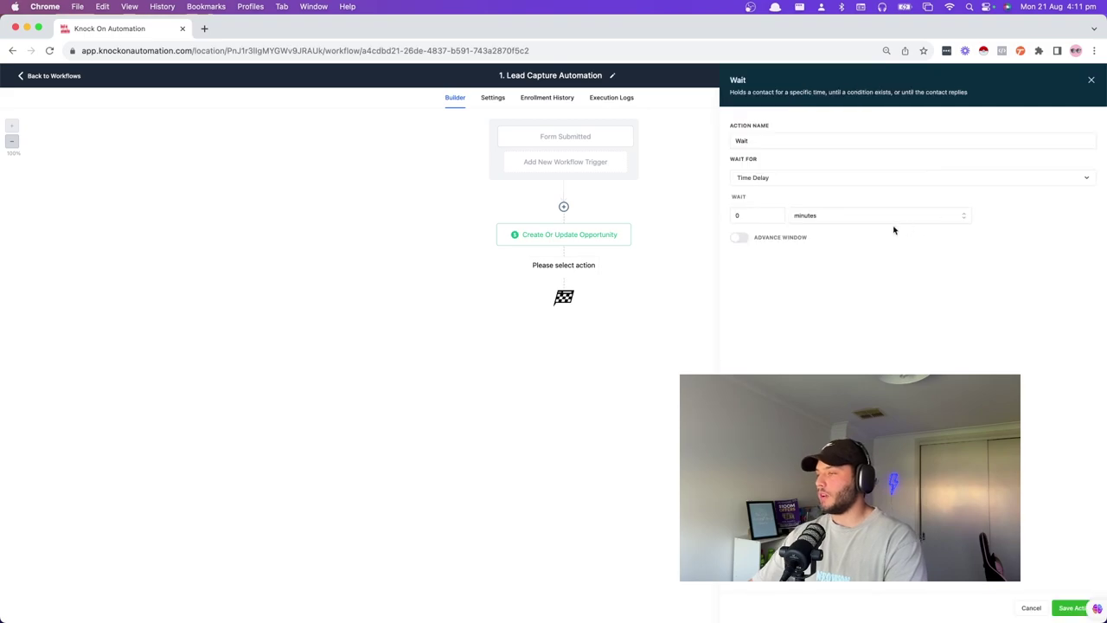
pyautogui.click(750, 217)
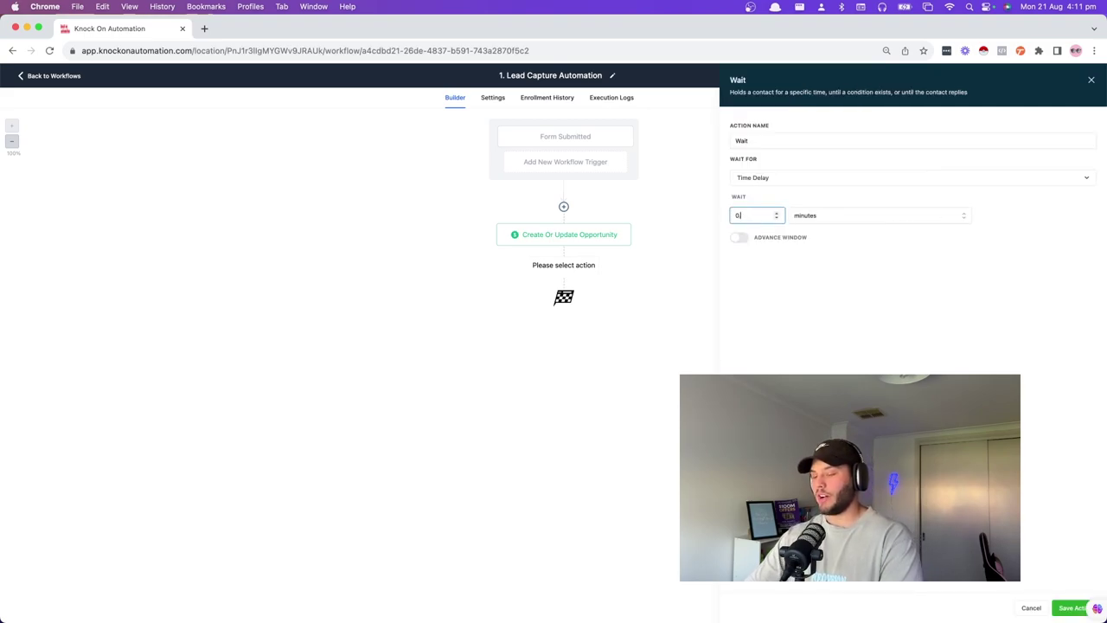
pyautogui.click(1073, 608)
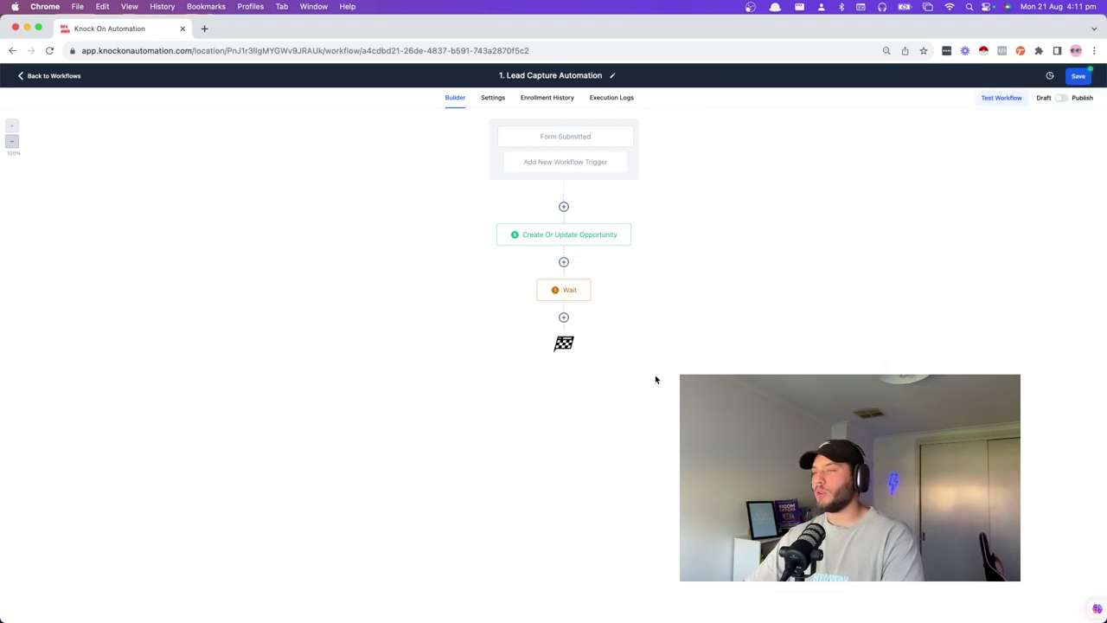
# Step: Add a Send SMS action below the Wait step
pyautogui.click(563, 317)
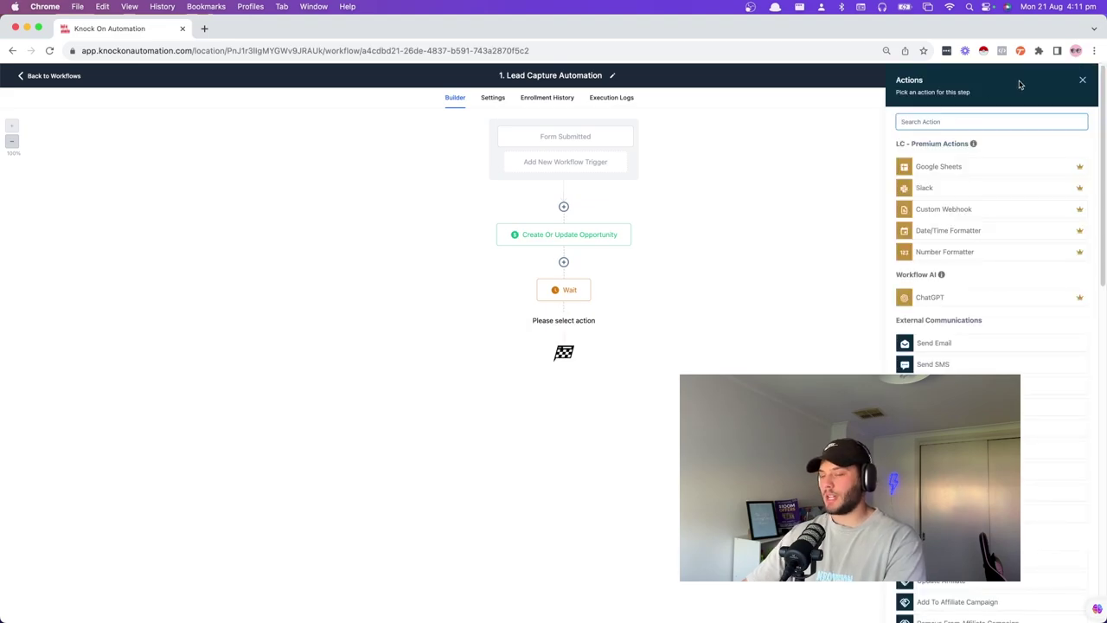
pyautogui.moveTo(577, 296)
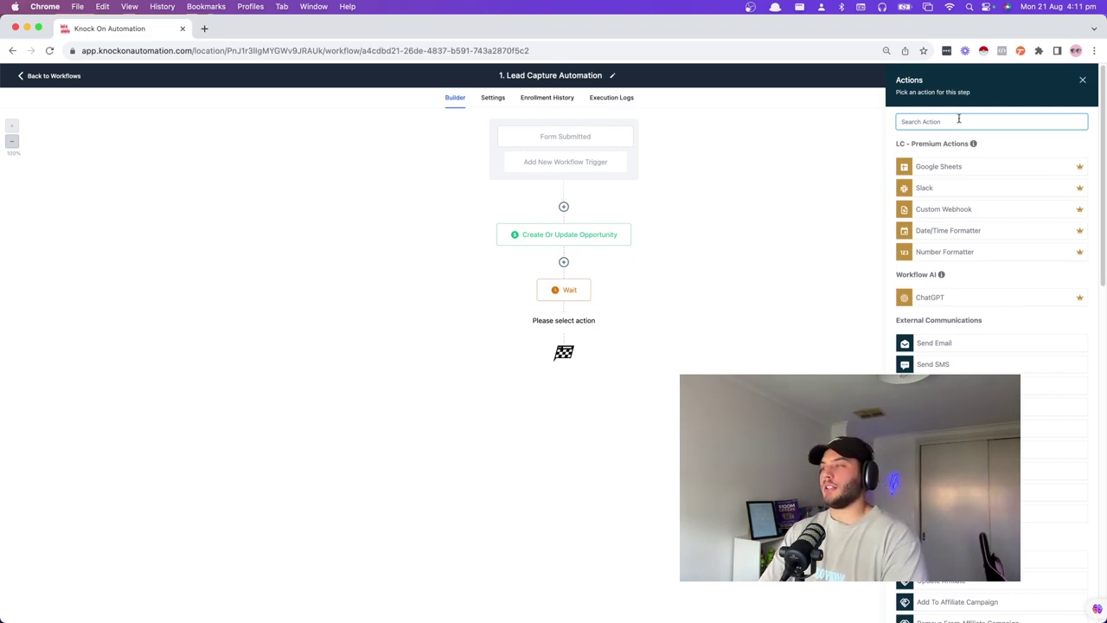
pyautogui.write('sms')
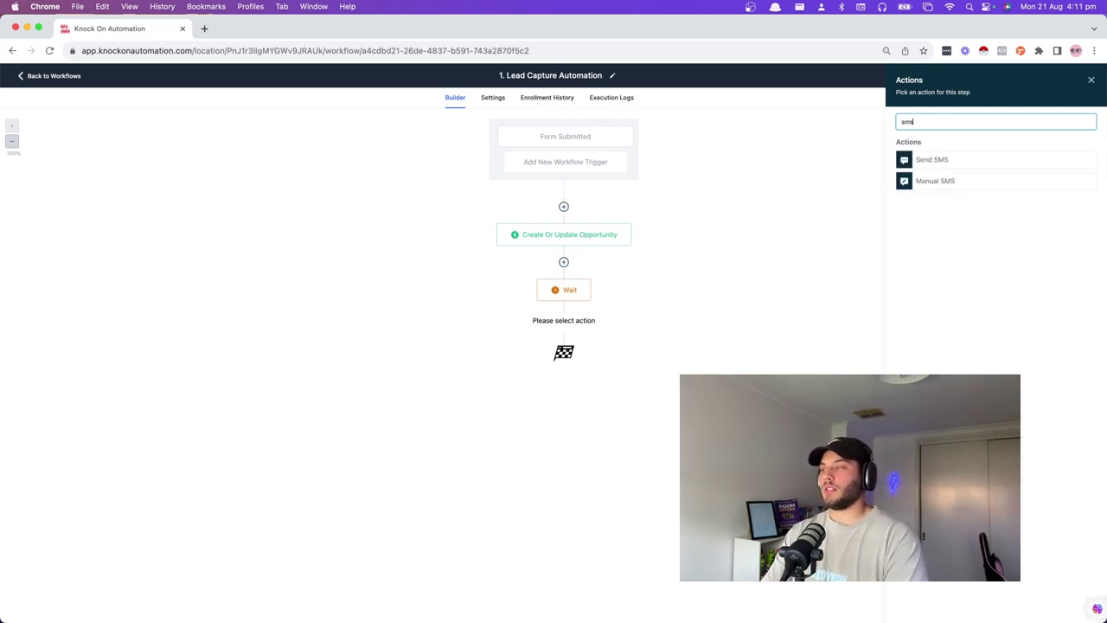
pyautogui.click(927, 168)
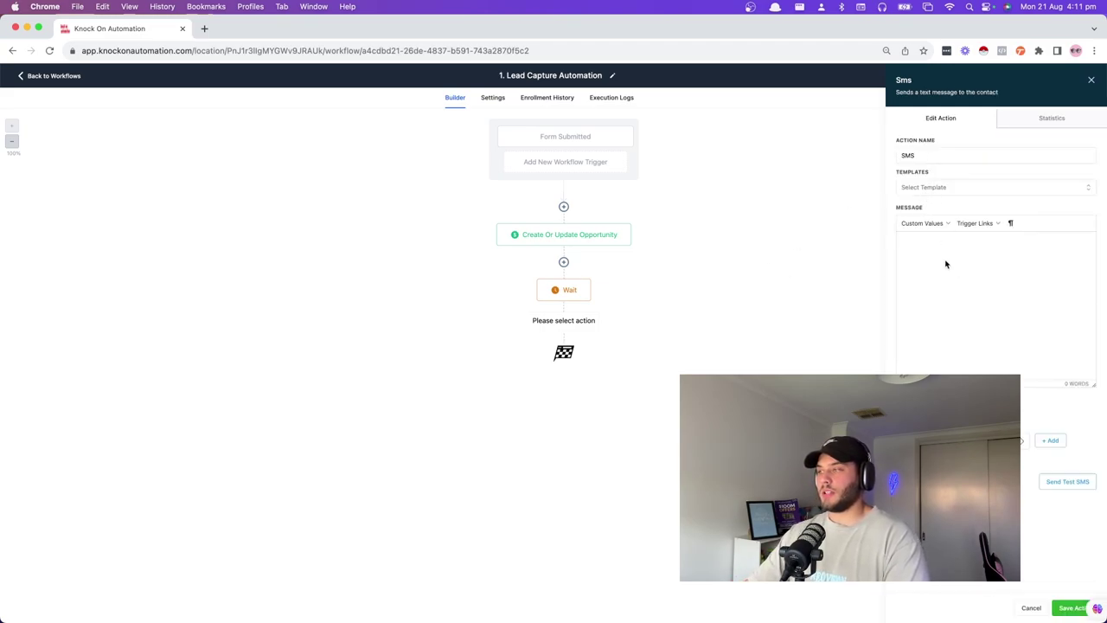
# Step: Start the SMS with 'Hey' followed by the contact's Full Name, using no template
pyautogui.click(947, 264)
pyautogui.write('Hey')
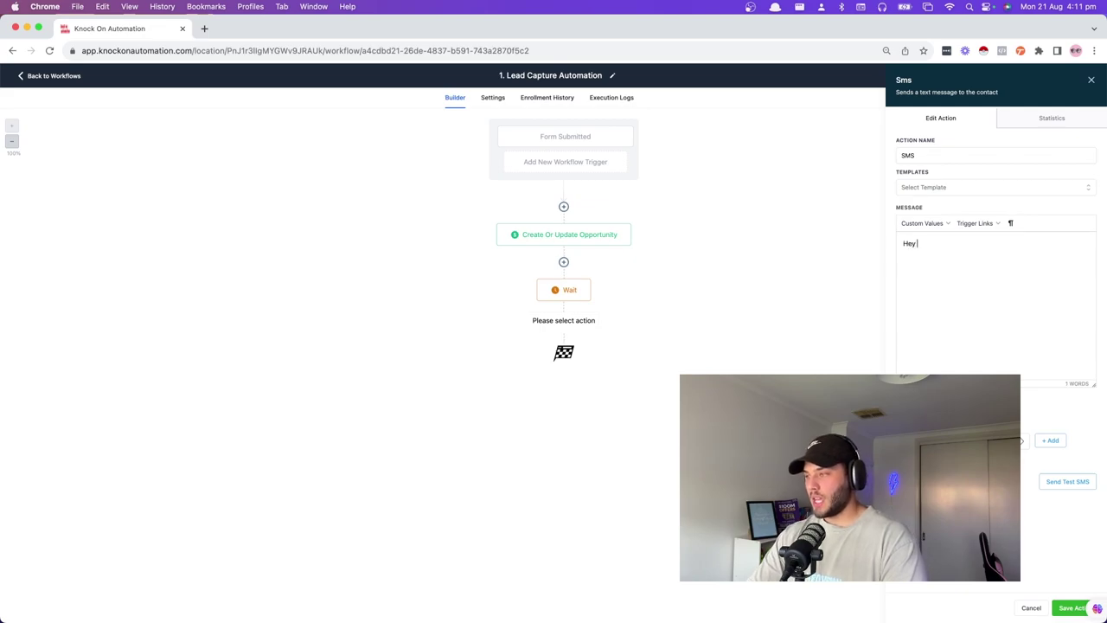
pyautogui.click(919, 223)
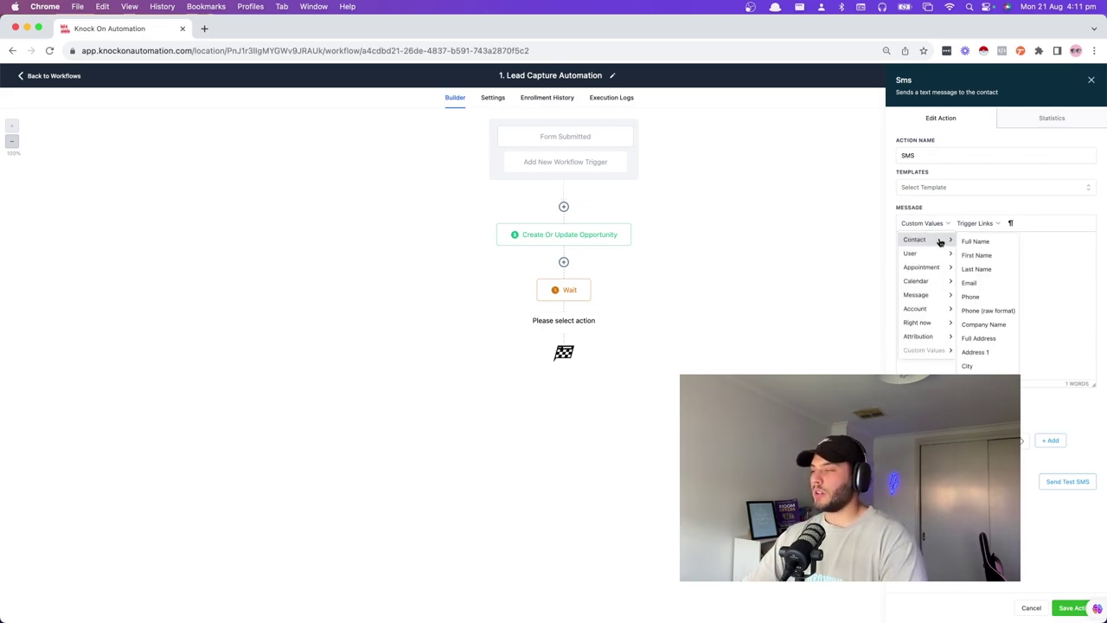
pyautogui.click(974, 190)
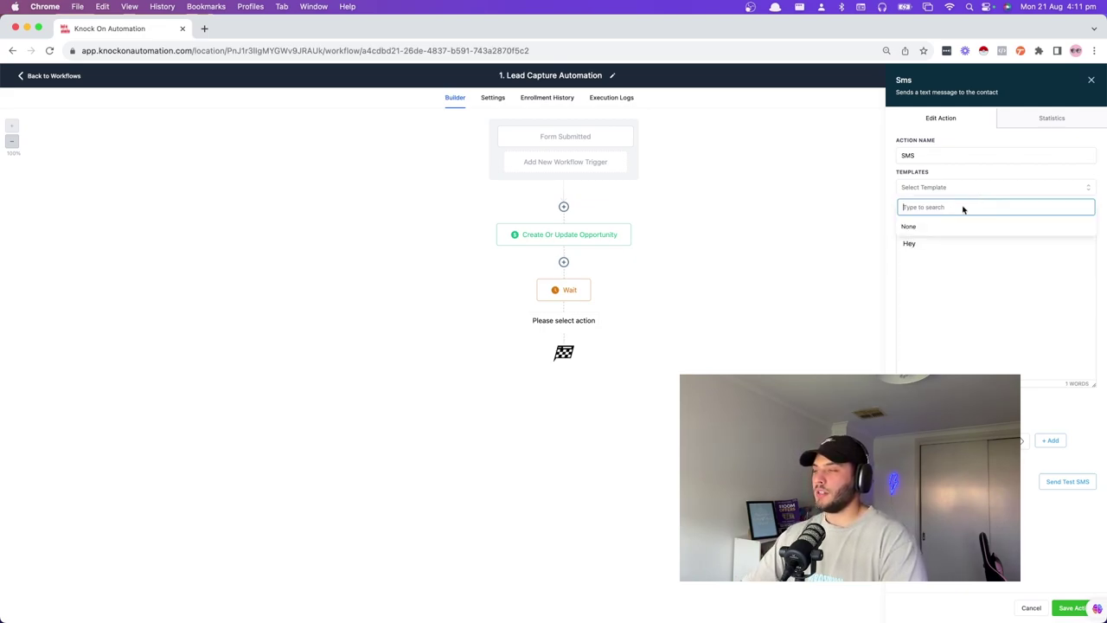
pyautogui.click(922, 226)
pyautogui.click(921, 224)
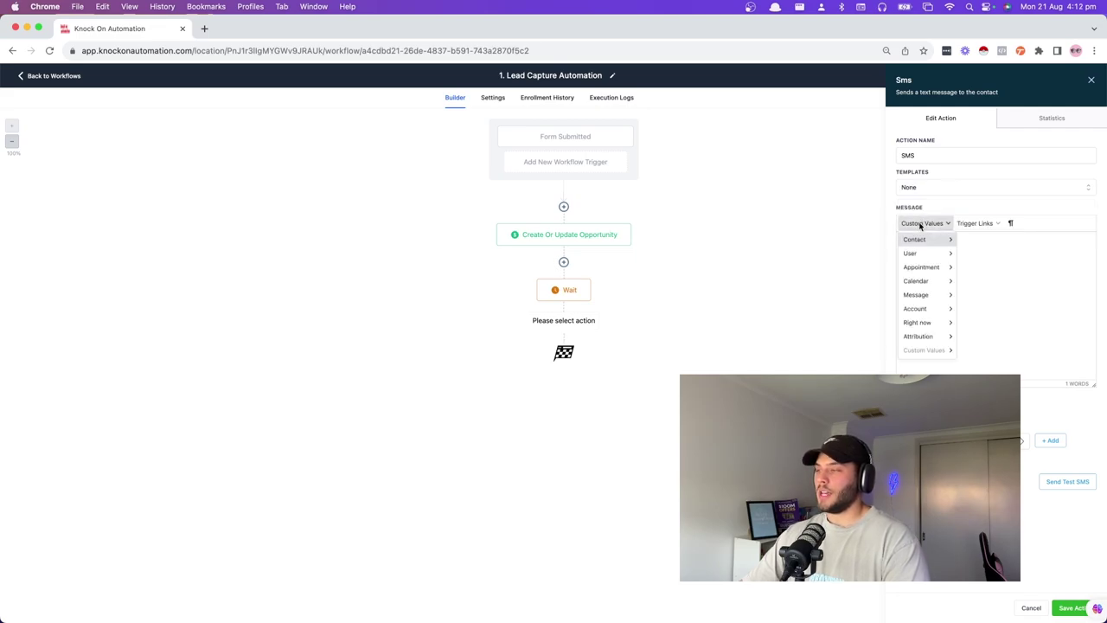
pyautogui.moveTo(930, 236)
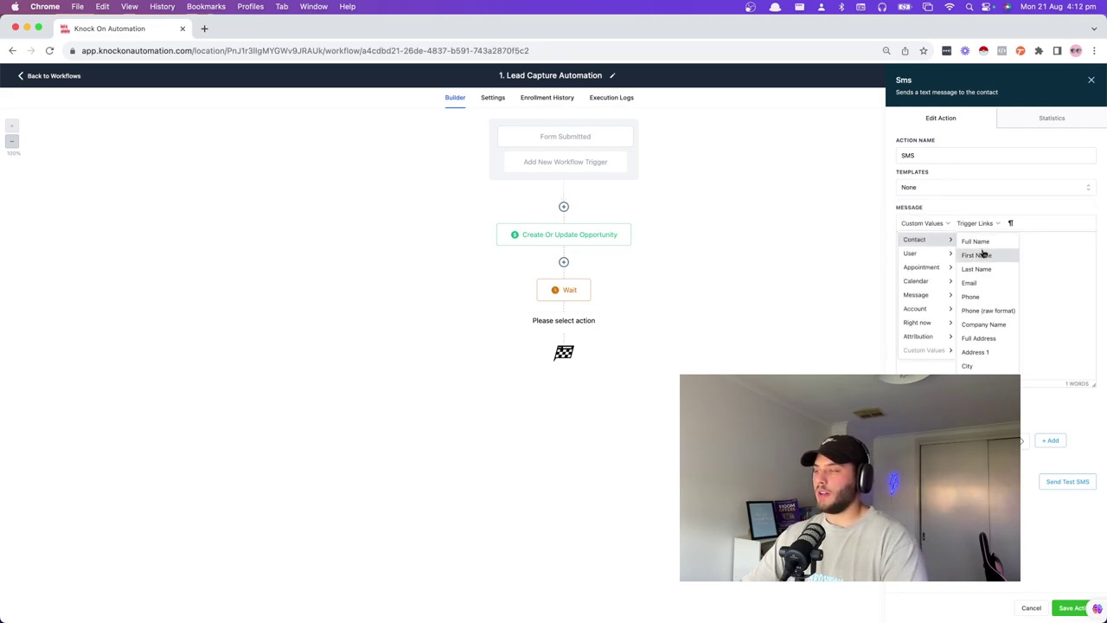
pyautogui.click(981, 243)
# Step: Write the Fitness company consultation message with '{{PLACEHOLDER}} for calendar link' and save the SMS
pyautogui.write('. ')
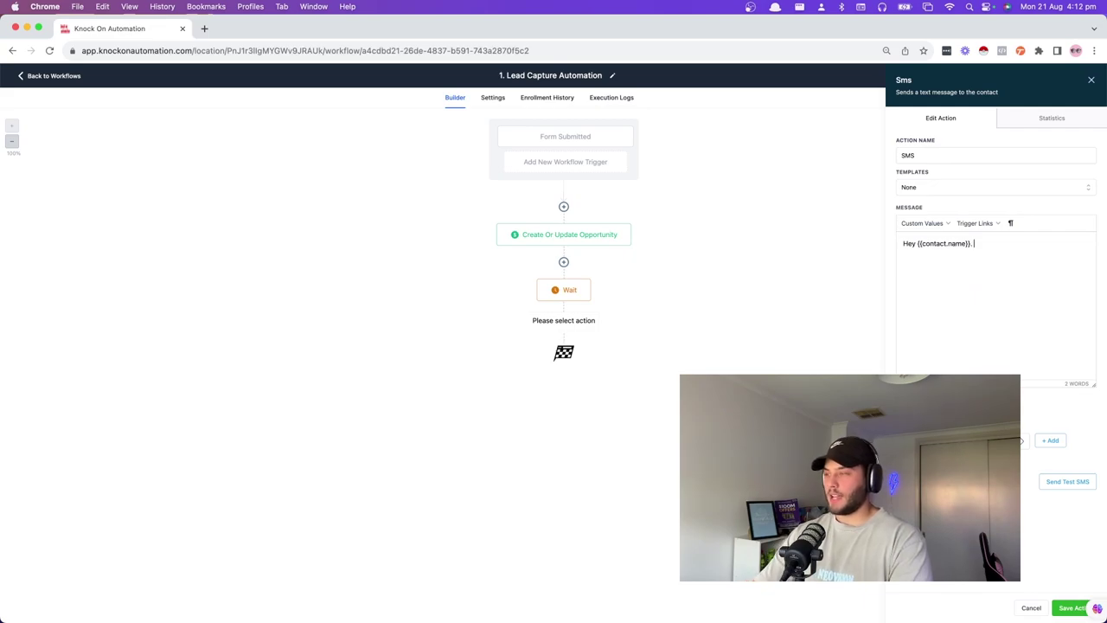
pyautogui.write('Matt hew')
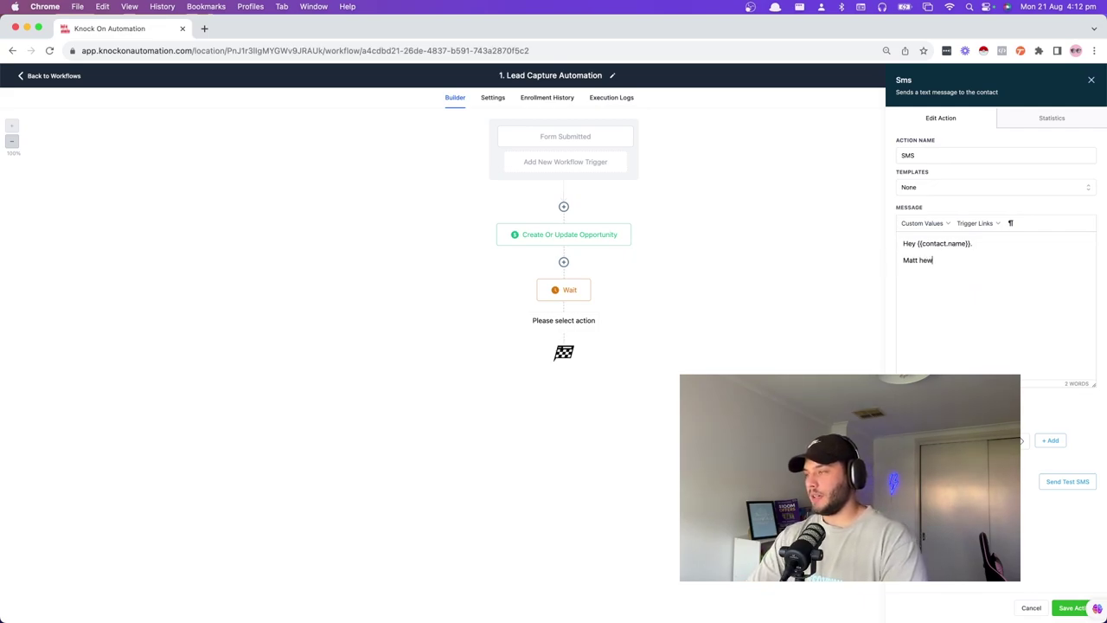
pyautogui.press('BackSpace')
pyautogui.write('re from ')
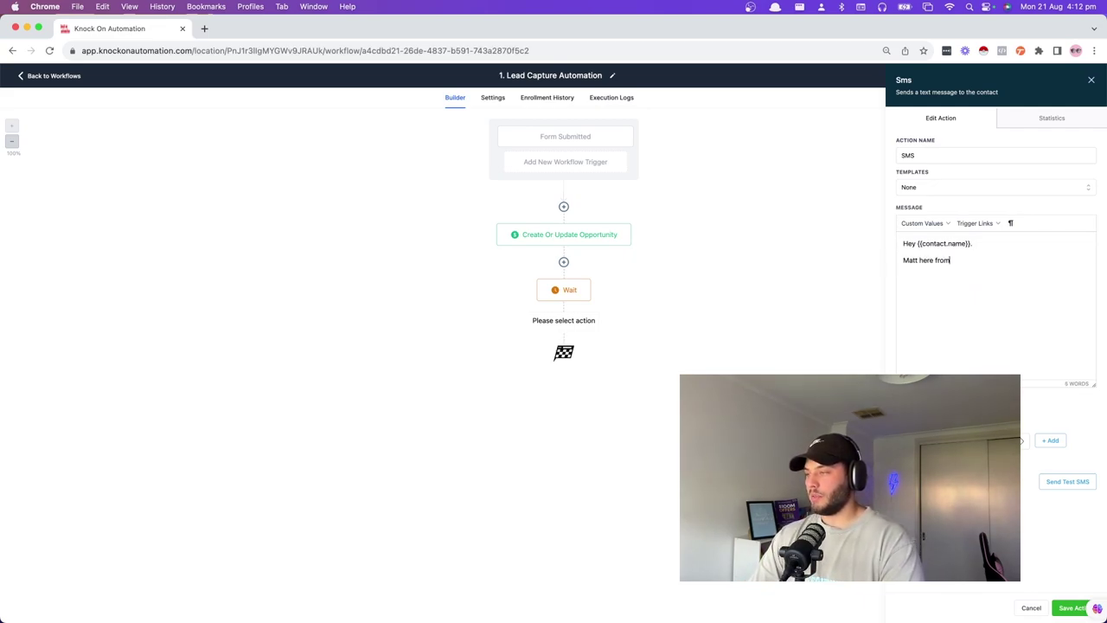
pyautogui.write('Fitness compa')
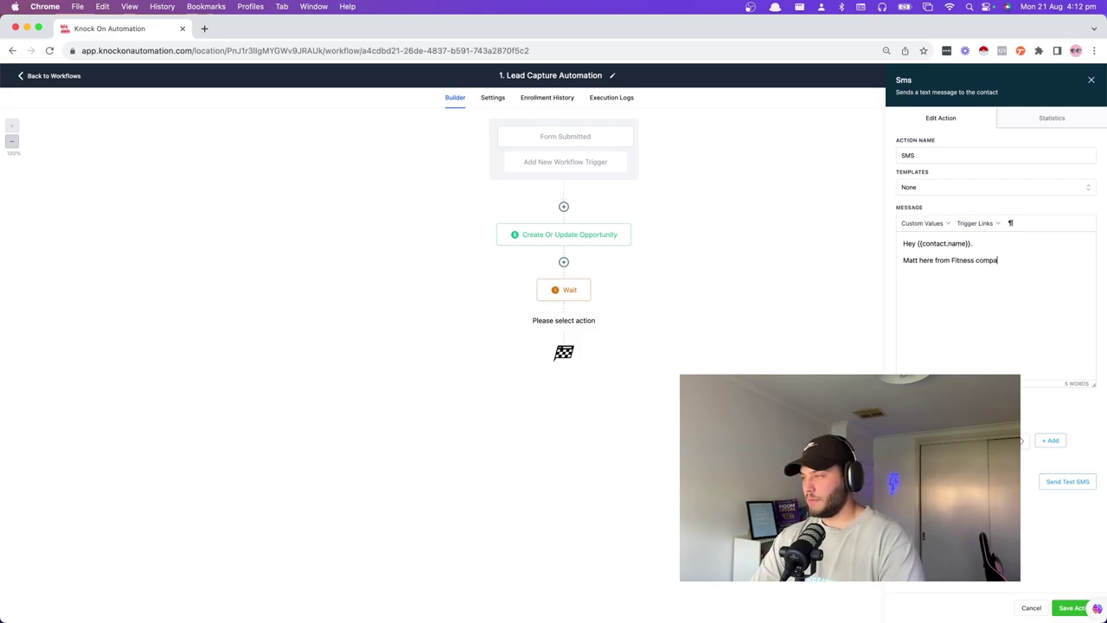
pyautogui.write('nyJ')
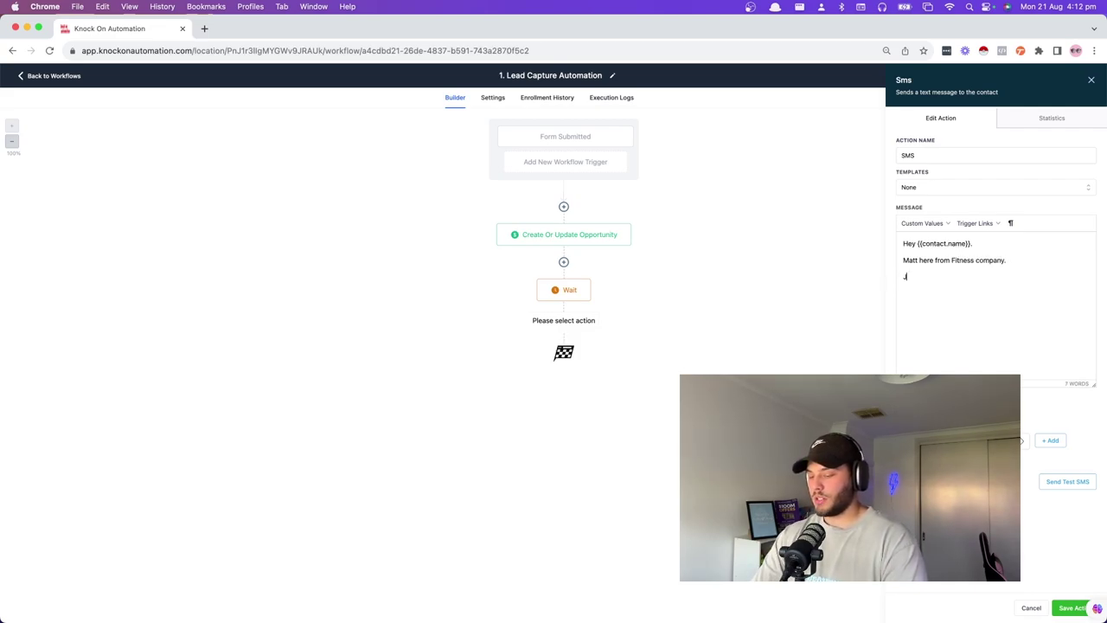
pyautogui.write('ust rea')
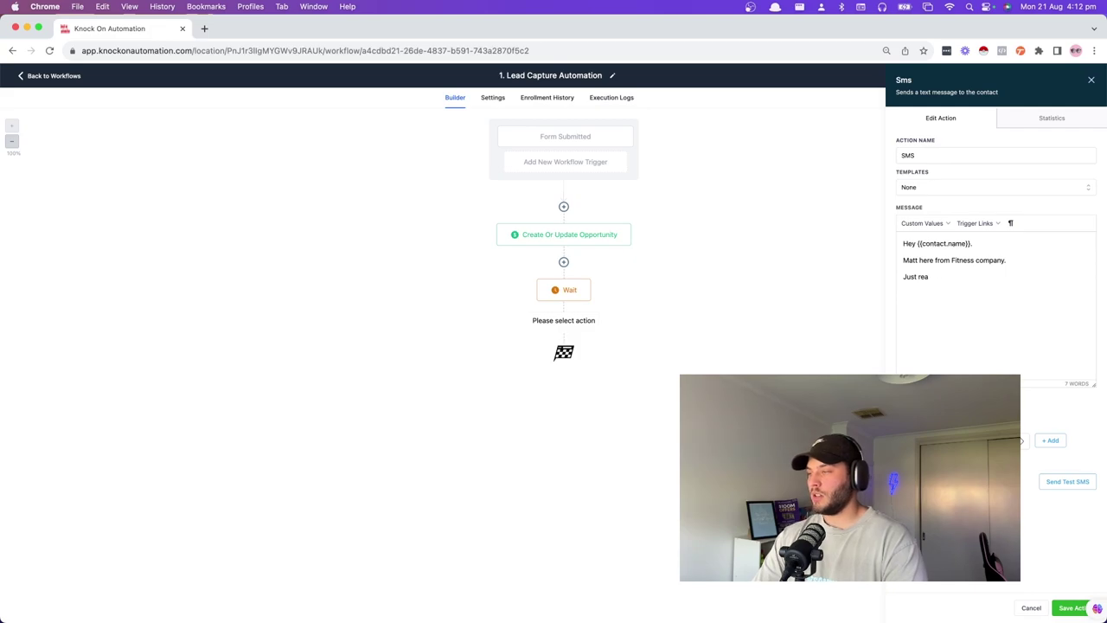
pyautogui.write('hcinching out too book')
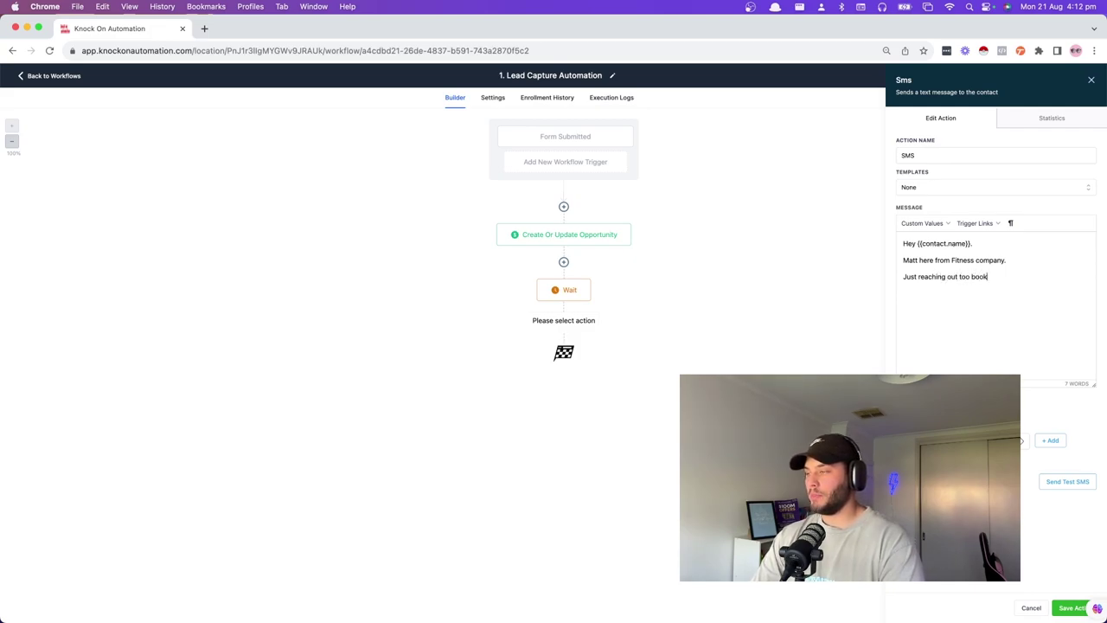
pyautogui.write(' a consultation ')
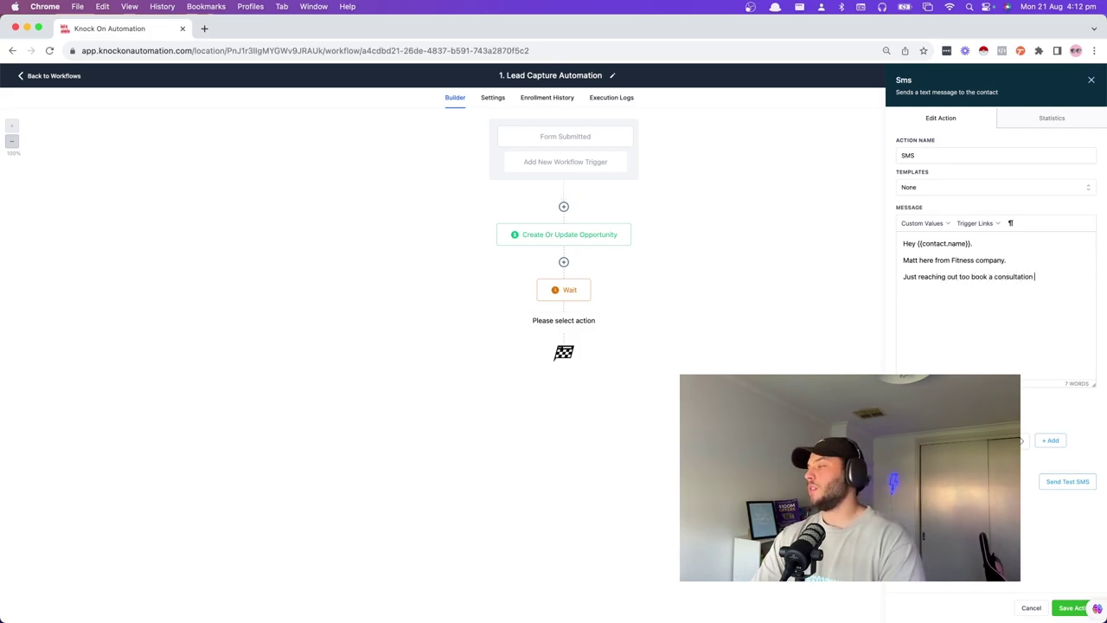
pyautogui.write('with you.')
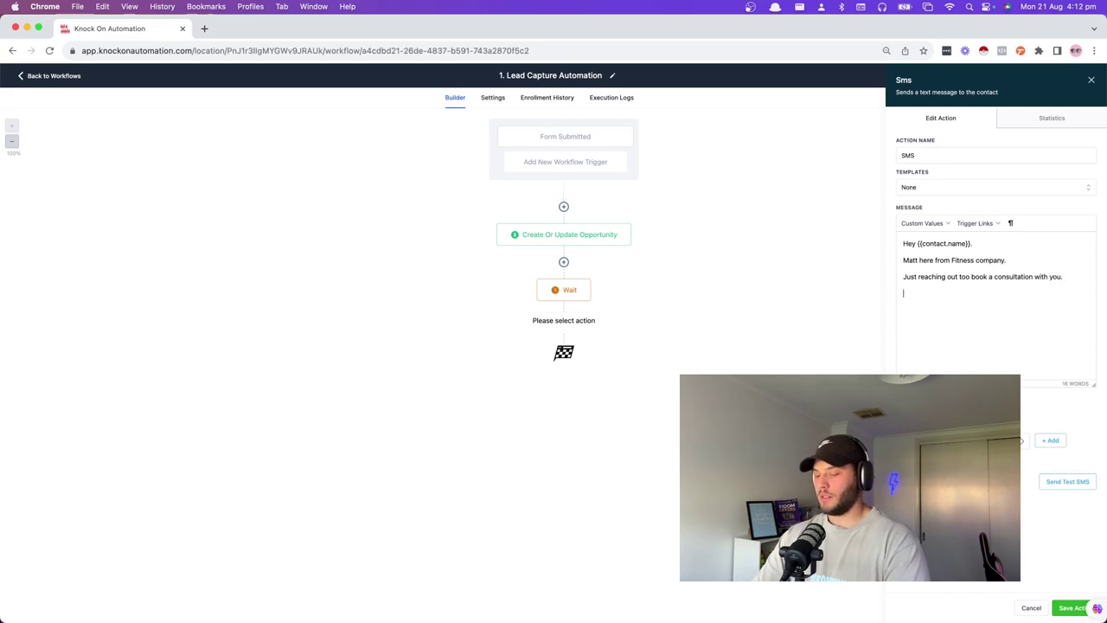
pyautogui.write('Chat soon')
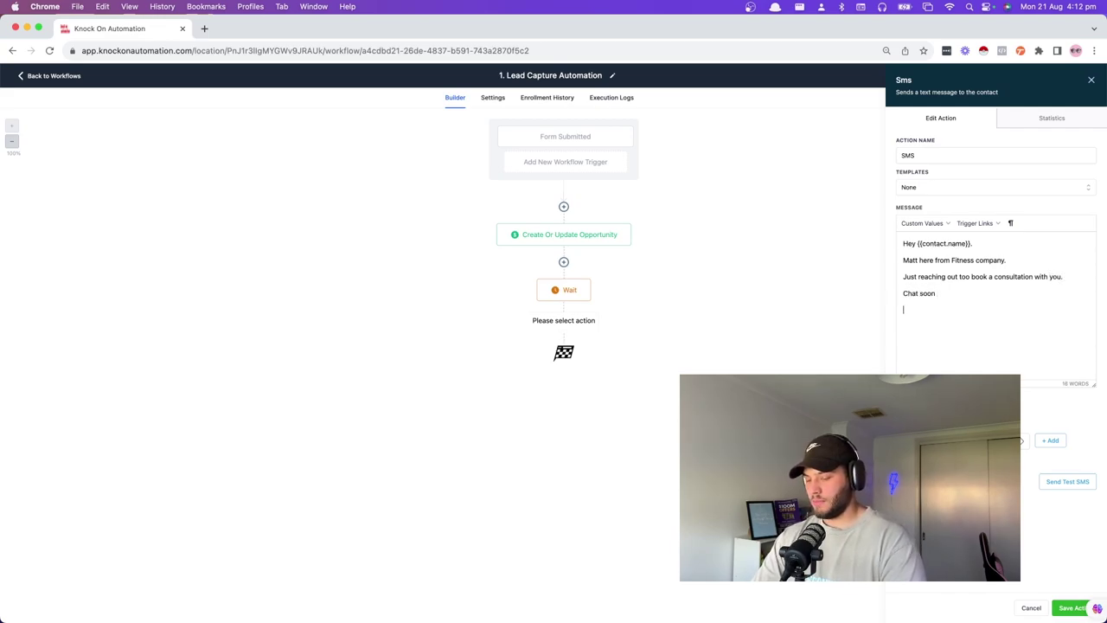
pyautogui.write('Matt')
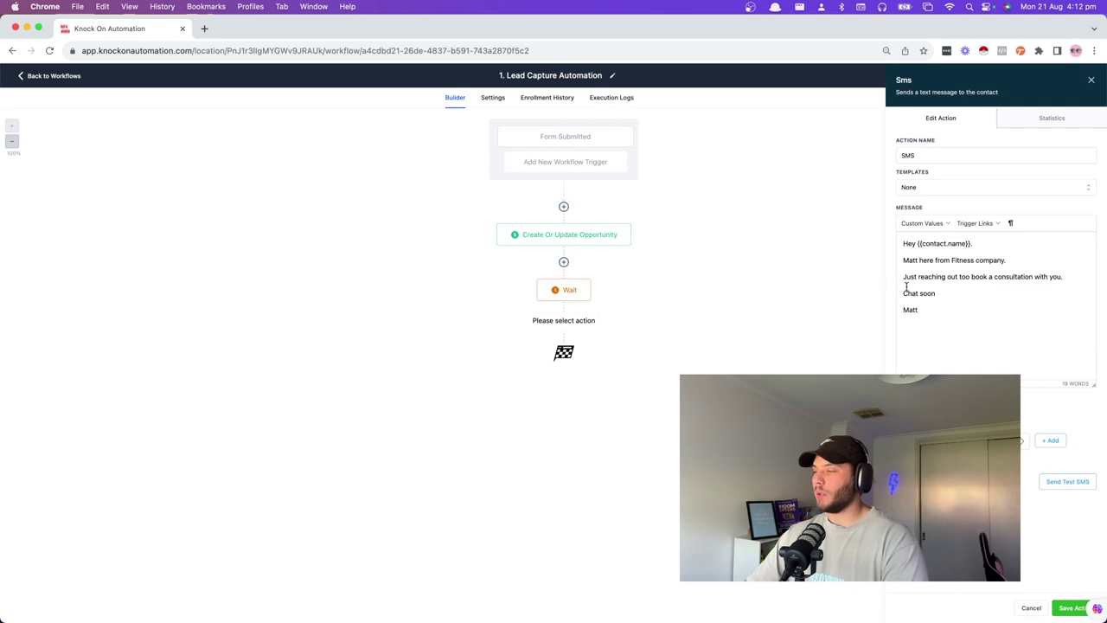
pyautogui.click(905, 291)
pyautogui.press('Return')
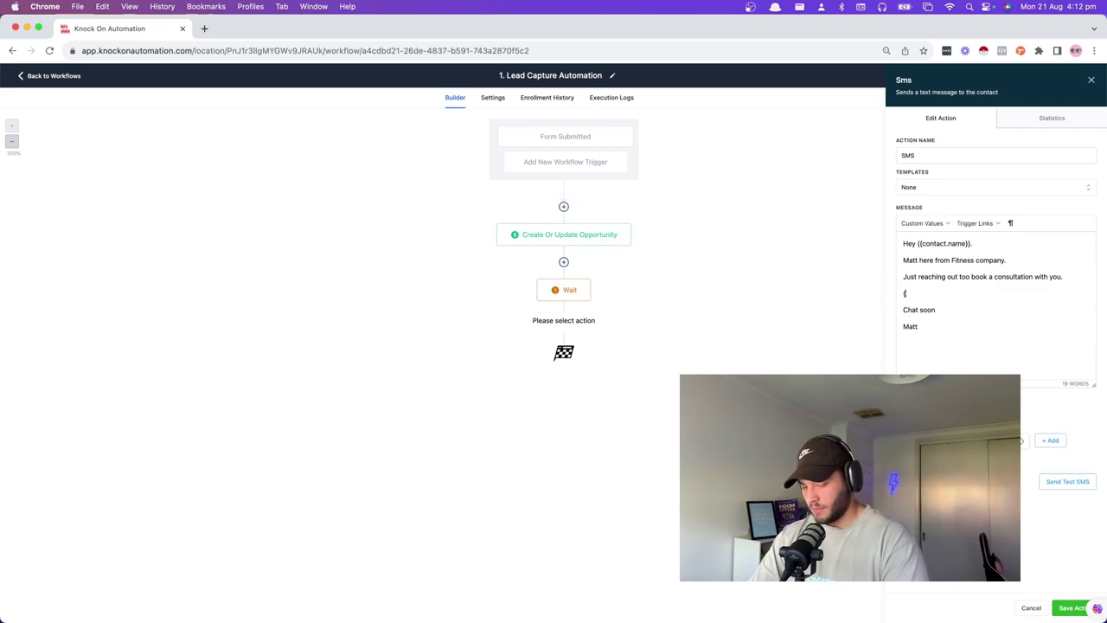
pyautogui.write('{{PLACEHOLD')
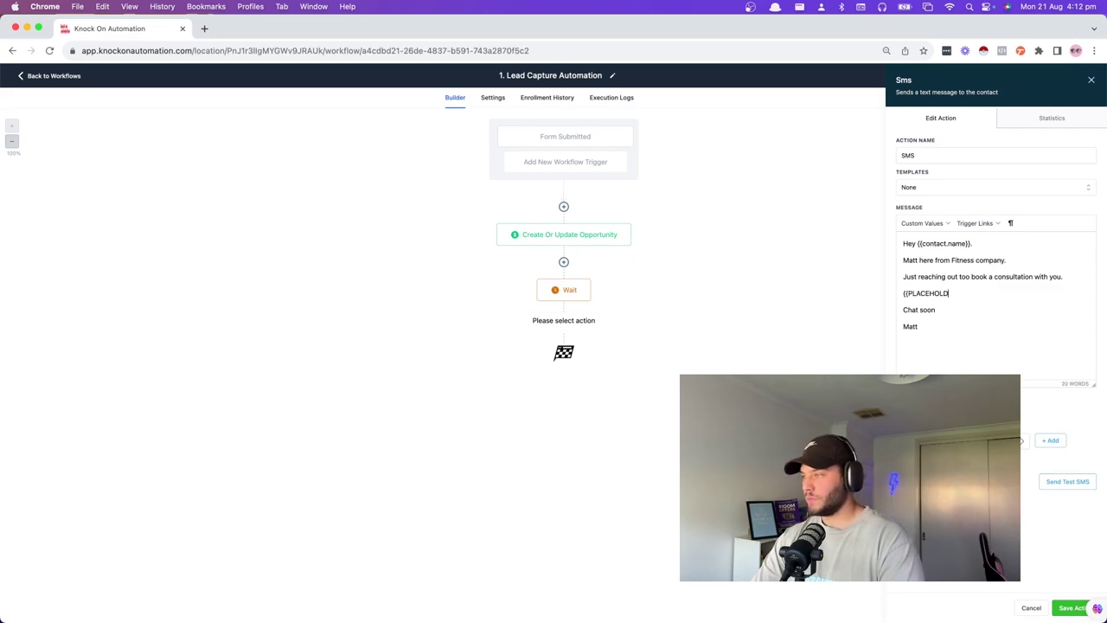
pyautogui.write('ER}} for')
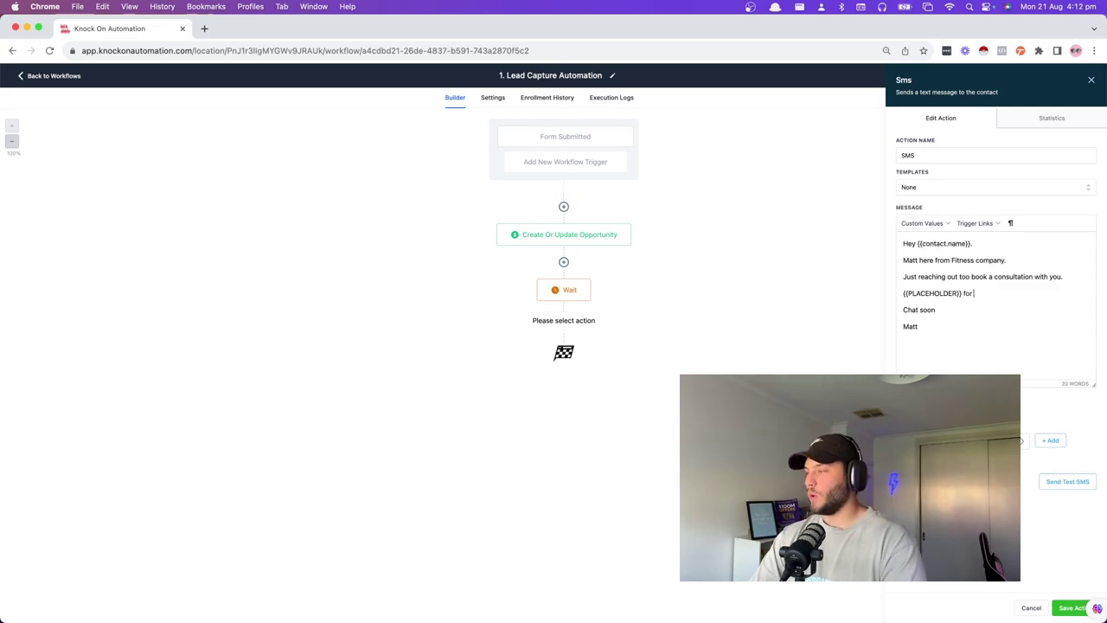
pyautogui.write(' calendar ')
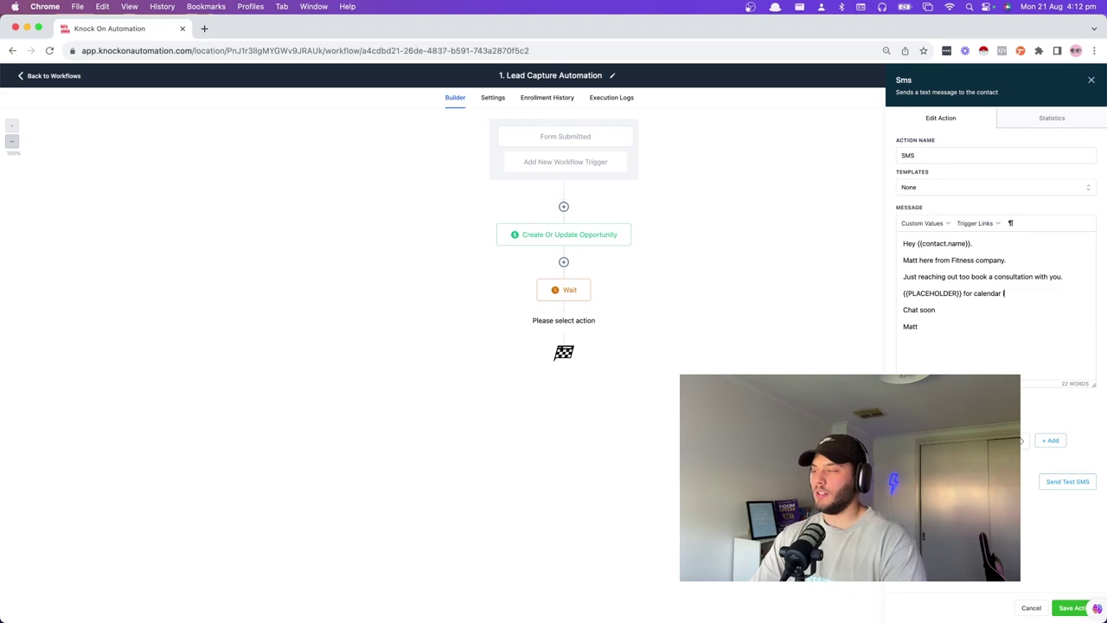
pyautogui.write('link')
pyautogui.click(1076, 610)
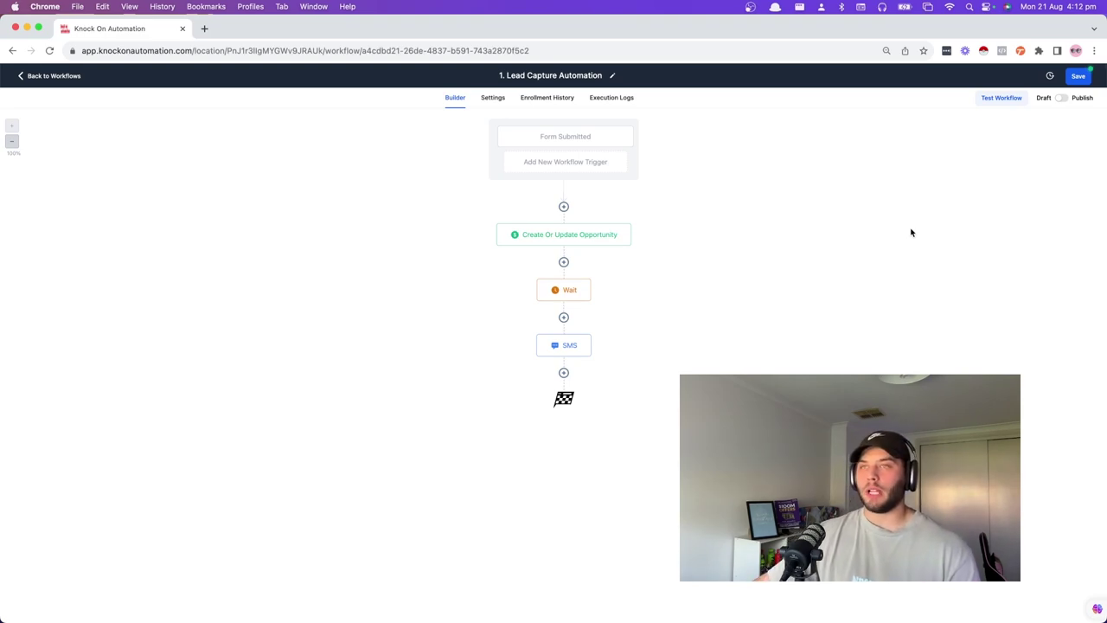
# Step: Save the Lead Capture Automation workflow and return to the Workflows list
pyautogui.click(1078, 76)
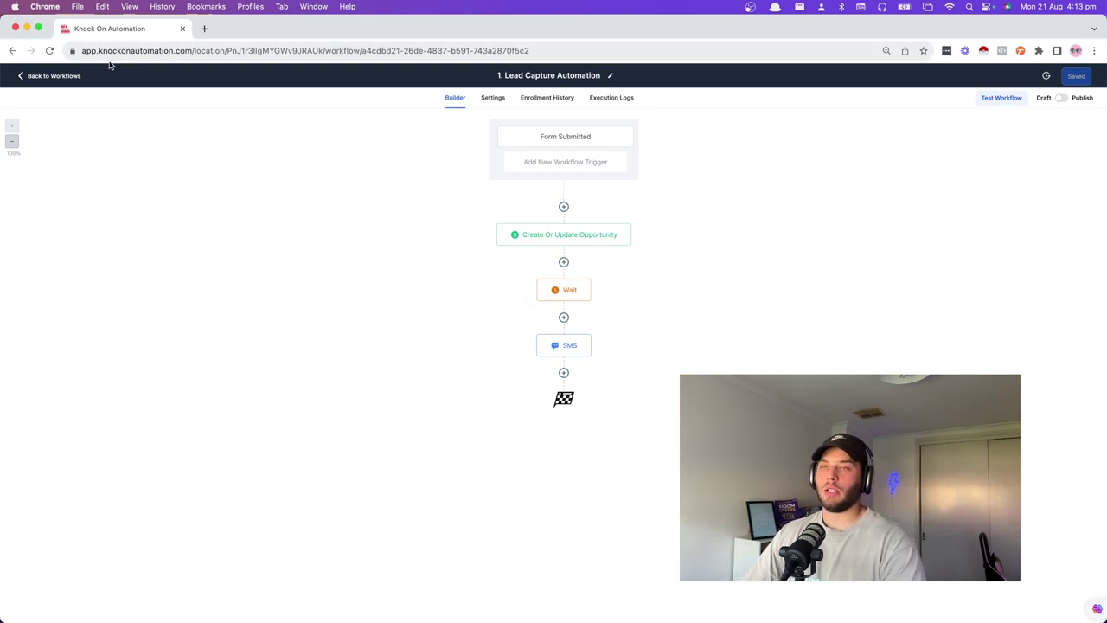
pyautogui.click(34, 76)
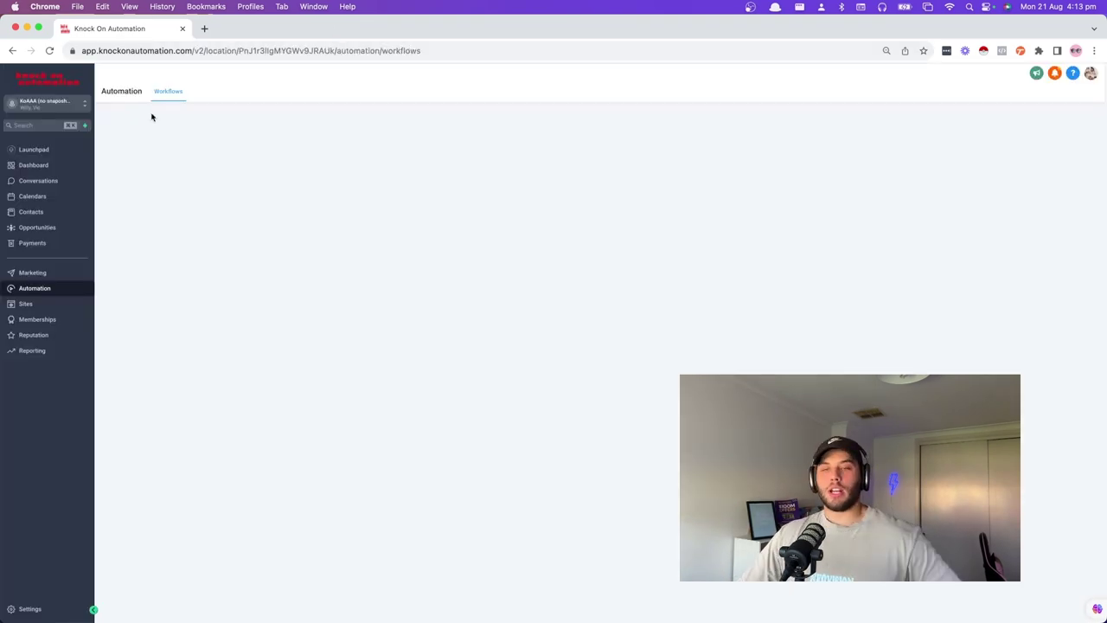
# Step: Check the Opportunities pipeline board, return to Workflows, and dismiss the SMS registration notice
pyautogui.click(36, 228)
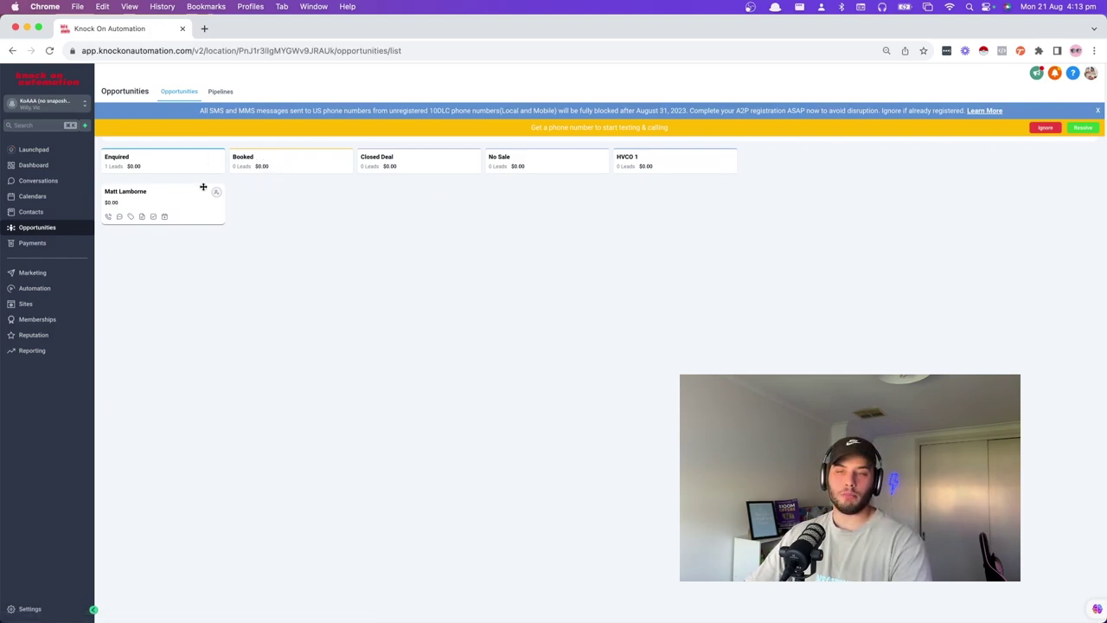
pyautogui.click(39, 289)
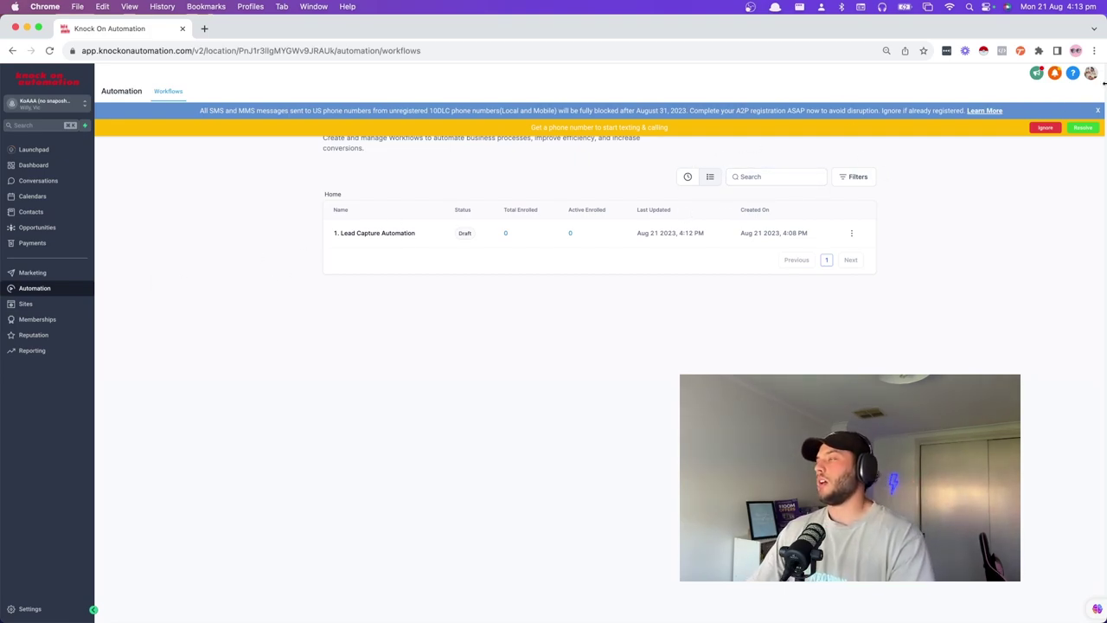
pyautogui.click(1099, 112)
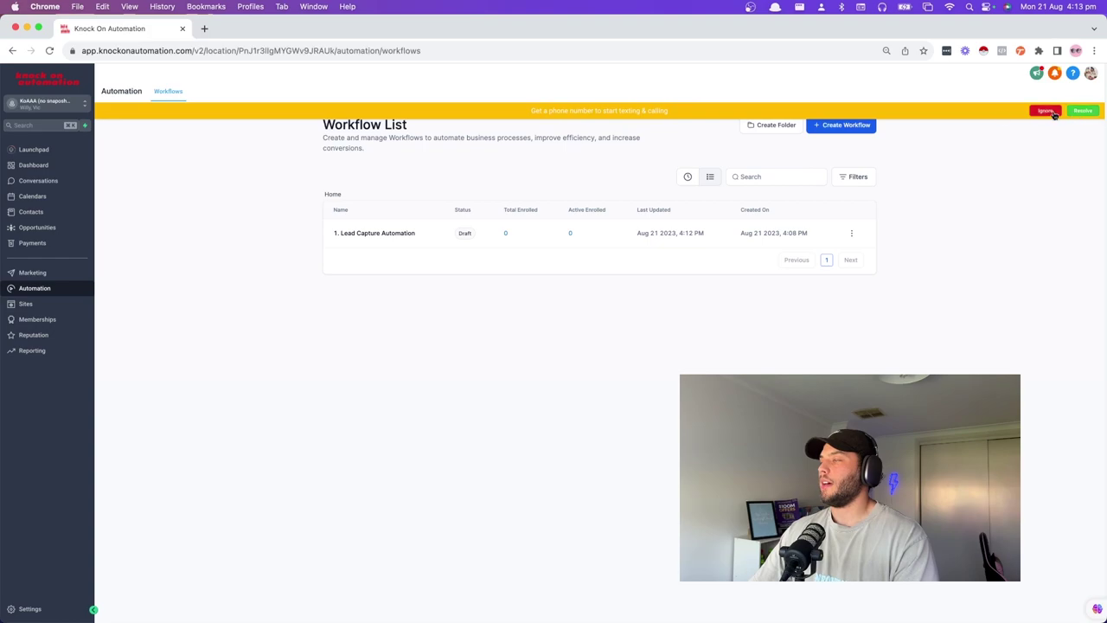
# Step: Create a from-scratch workflow titled '2. Appointment booked' and open its trigger list
pyautogui.click(851, 130)
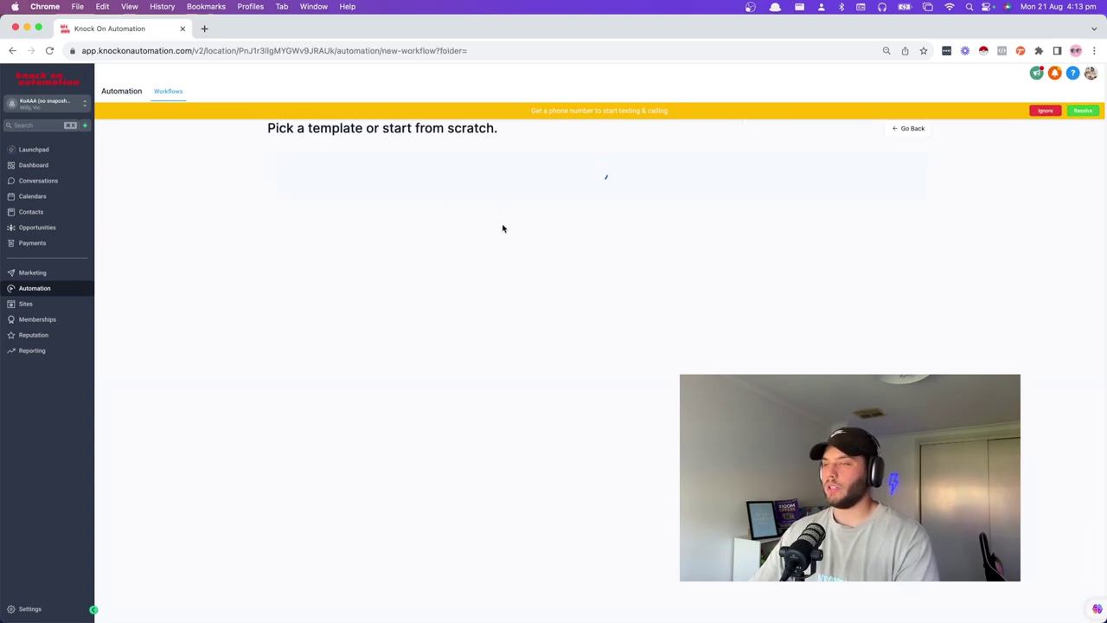
pyautogui.click(445, 252)
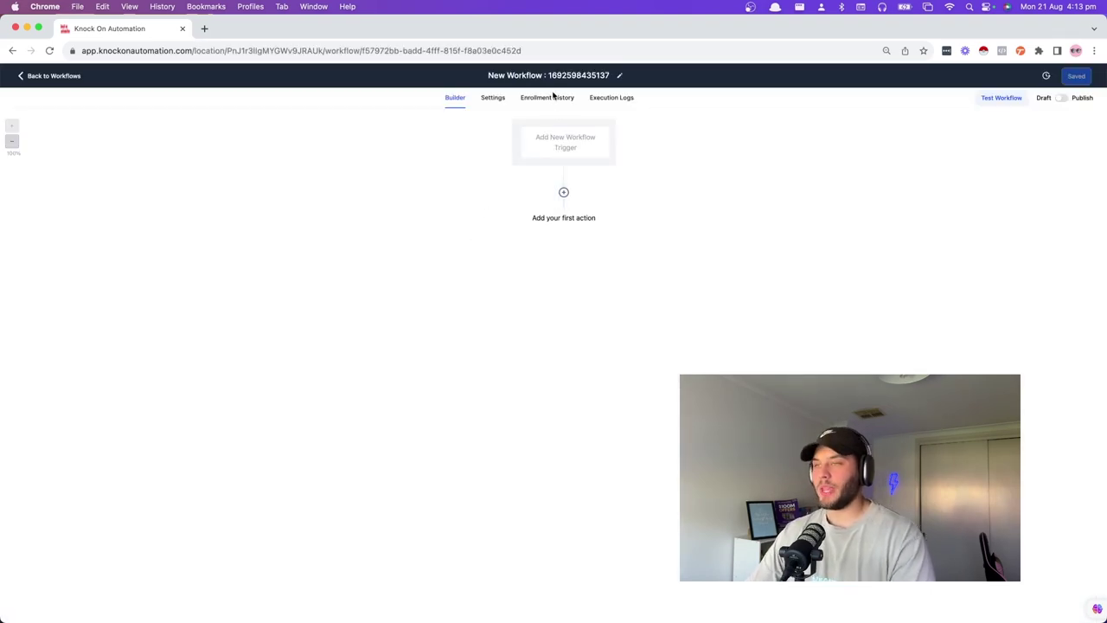
pyautogui.click(562, 75)
pyautogui.press('super+a')
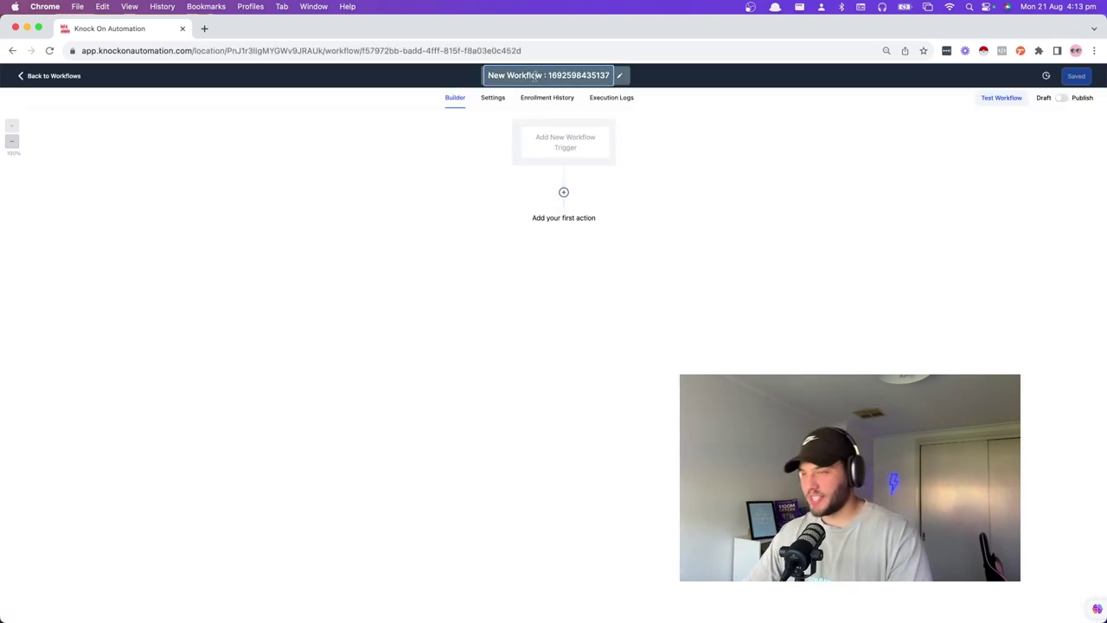
pyautogui.write('2.')
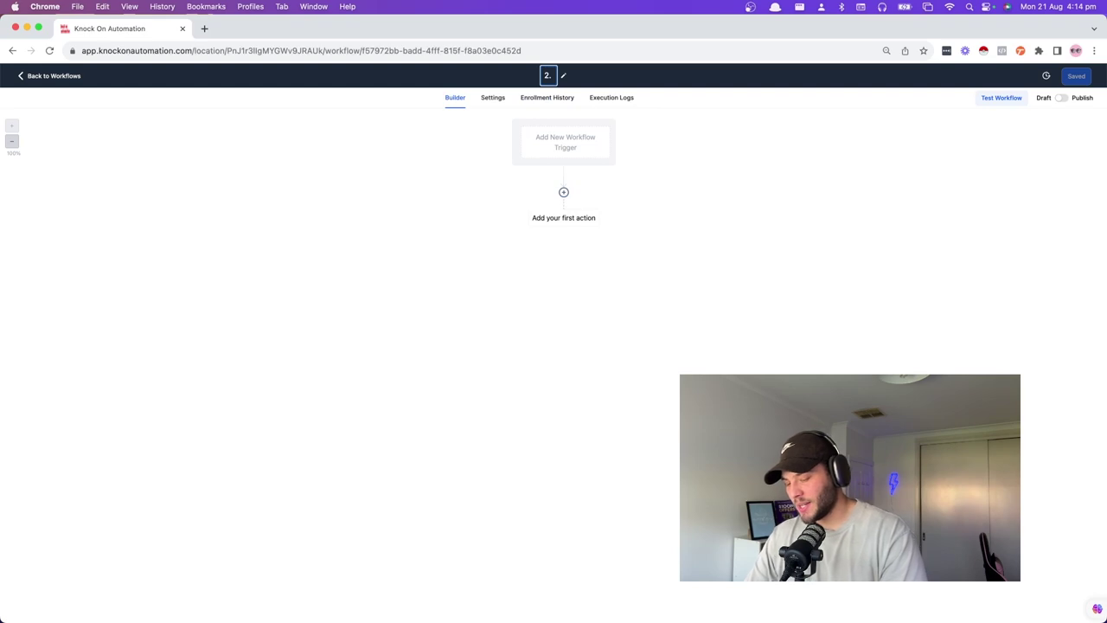
pyautogui.write(' Appointme')
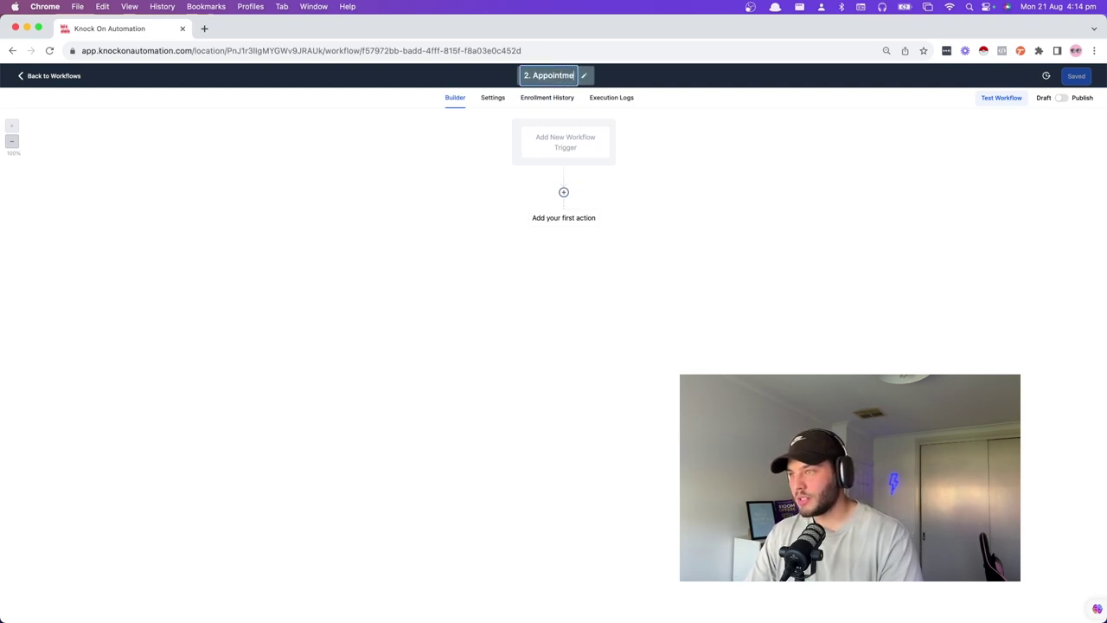
pyautogui.write('nt bookewd')
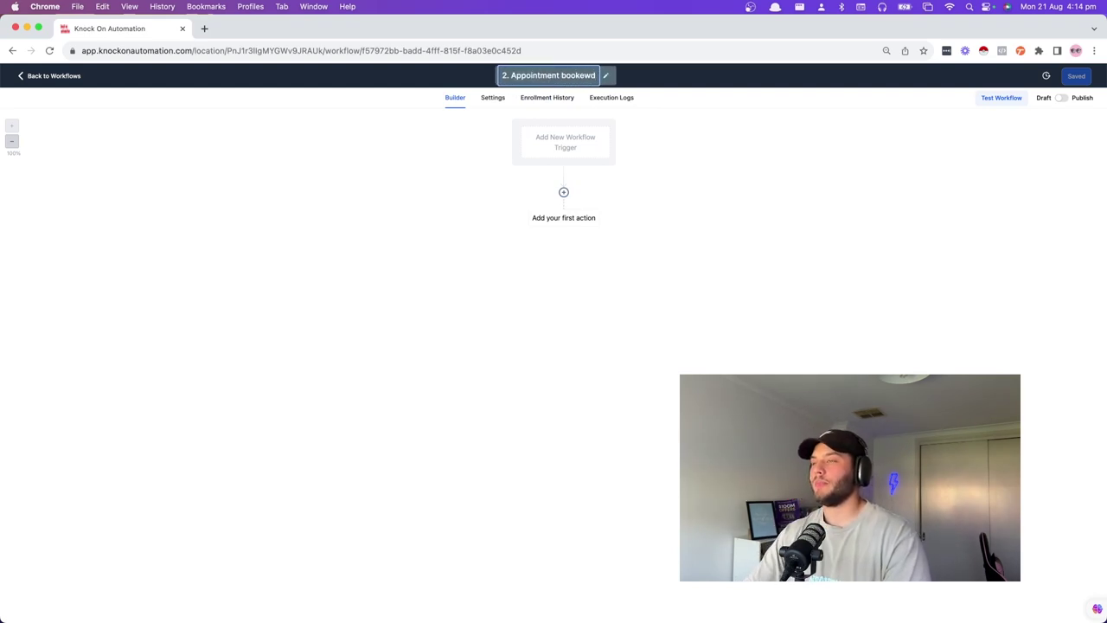
pyautogui.press('BackSpace')
pyautogui.press('BackSpace')
pyautogui.write('d')
pyautogui.click(565, 144)
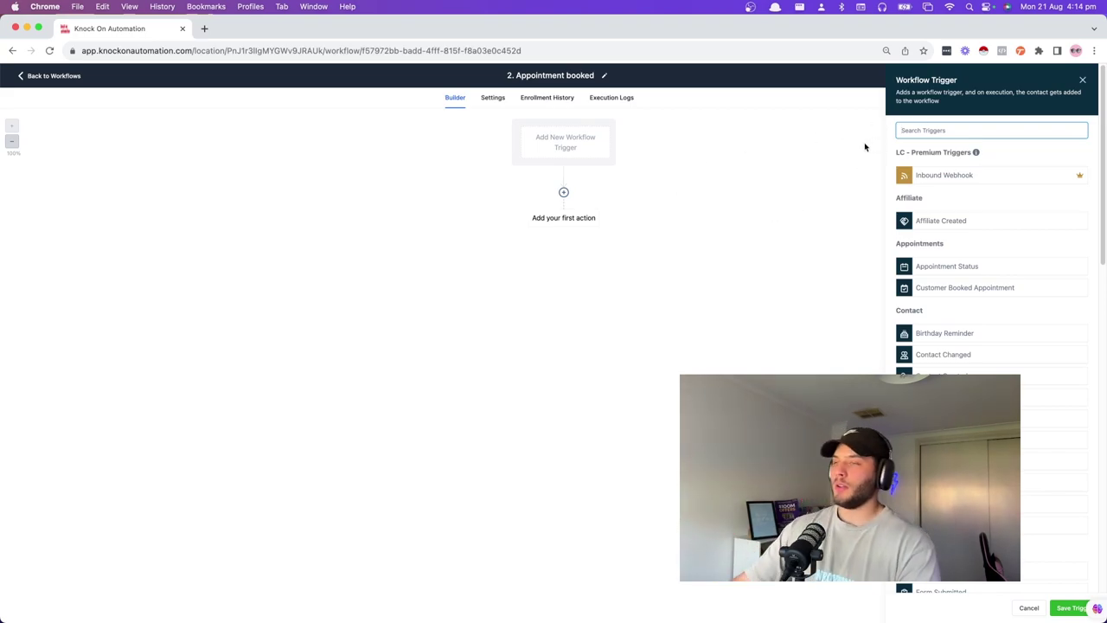
# Step: Save a Customer Booked Appointment trigger with the In calendar filter removed
pyautogui.write('book')
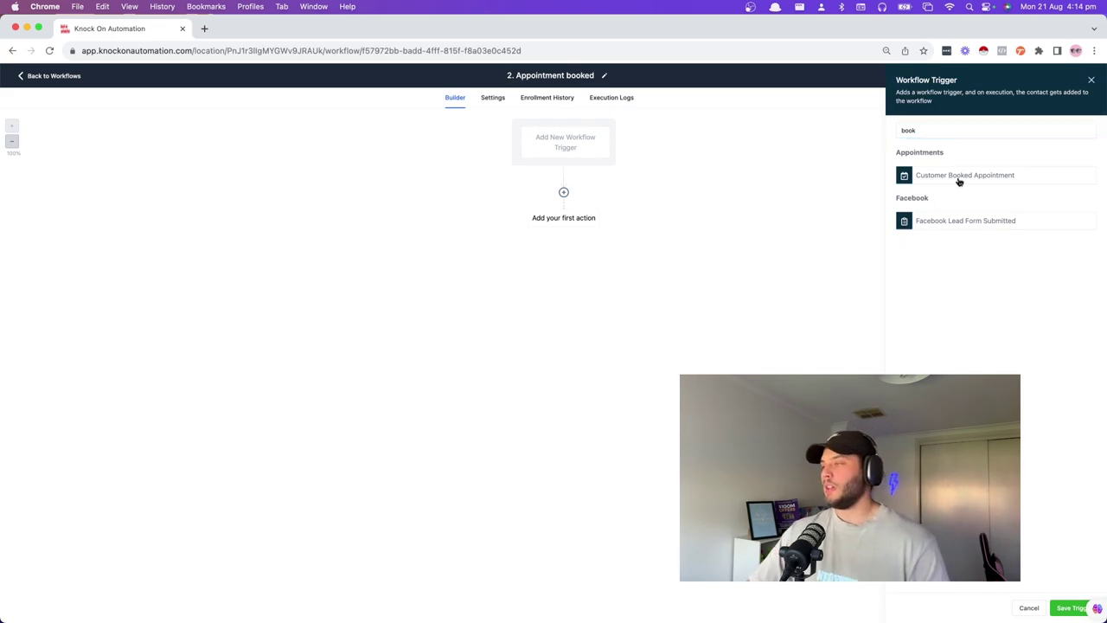
pyautogui.click(957, 178)
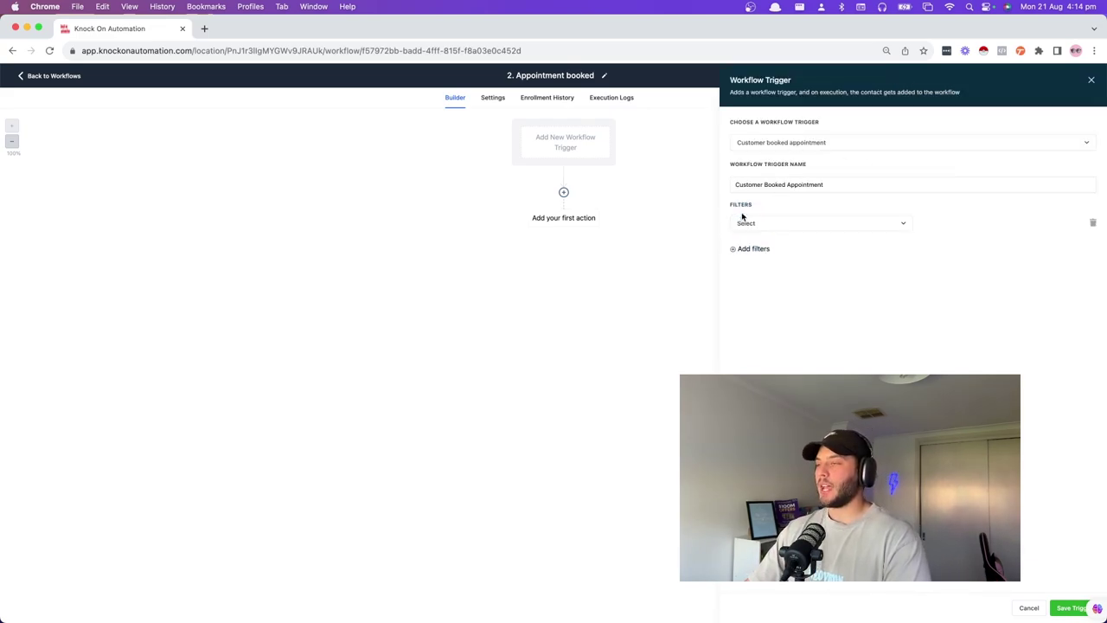
pyautogui.click(767, 227)
pyautogui.click(751, 299)
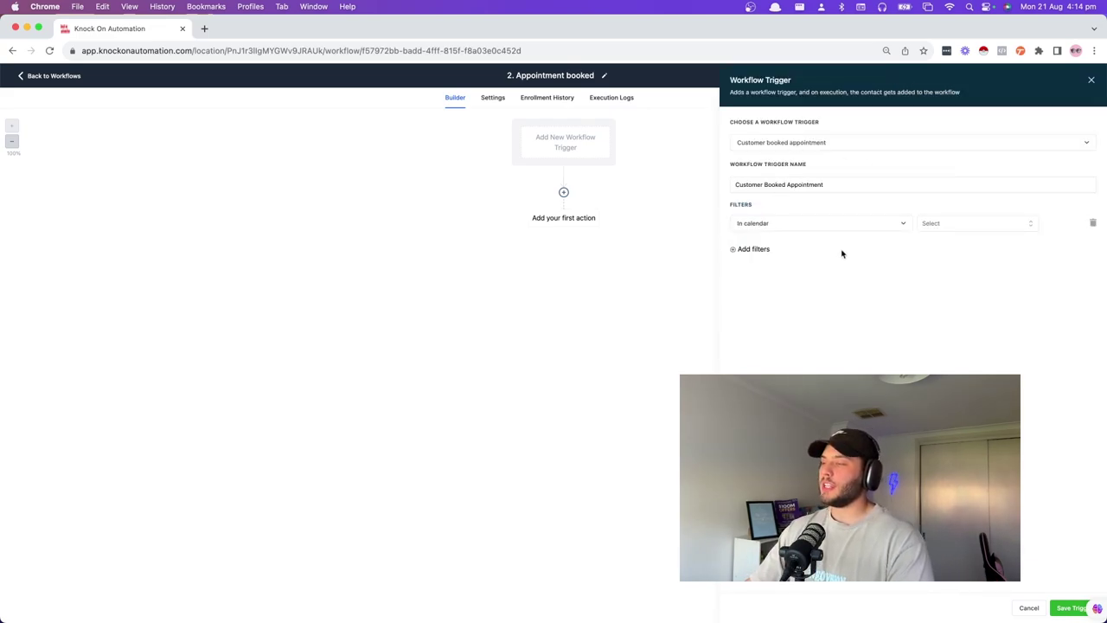
pyautogui.click(947, 222)
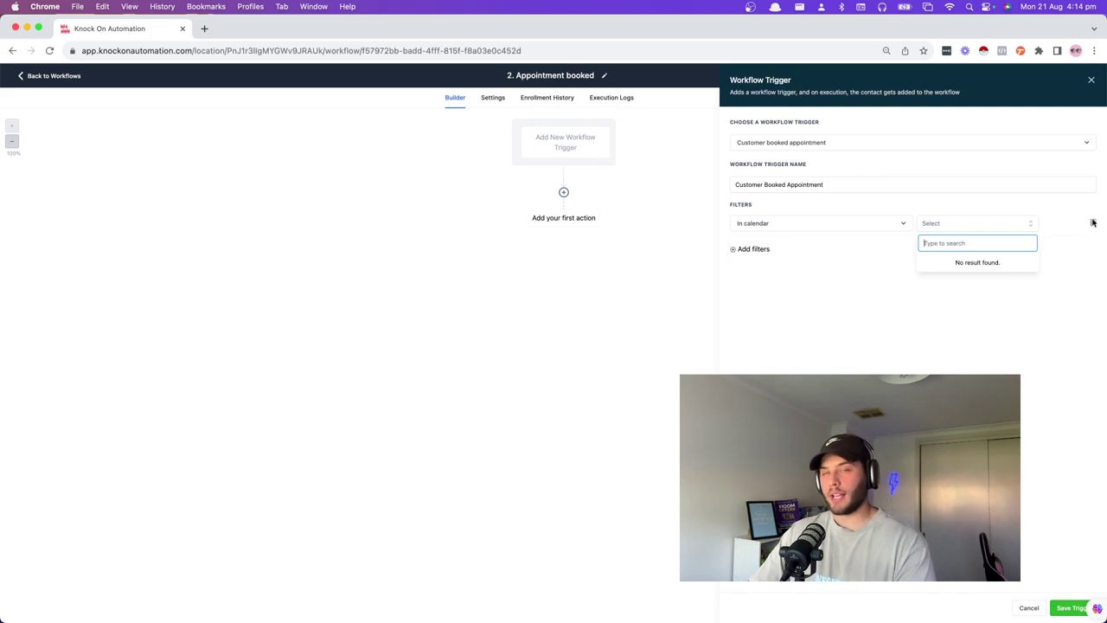
pyautogui.click(1094, 224)
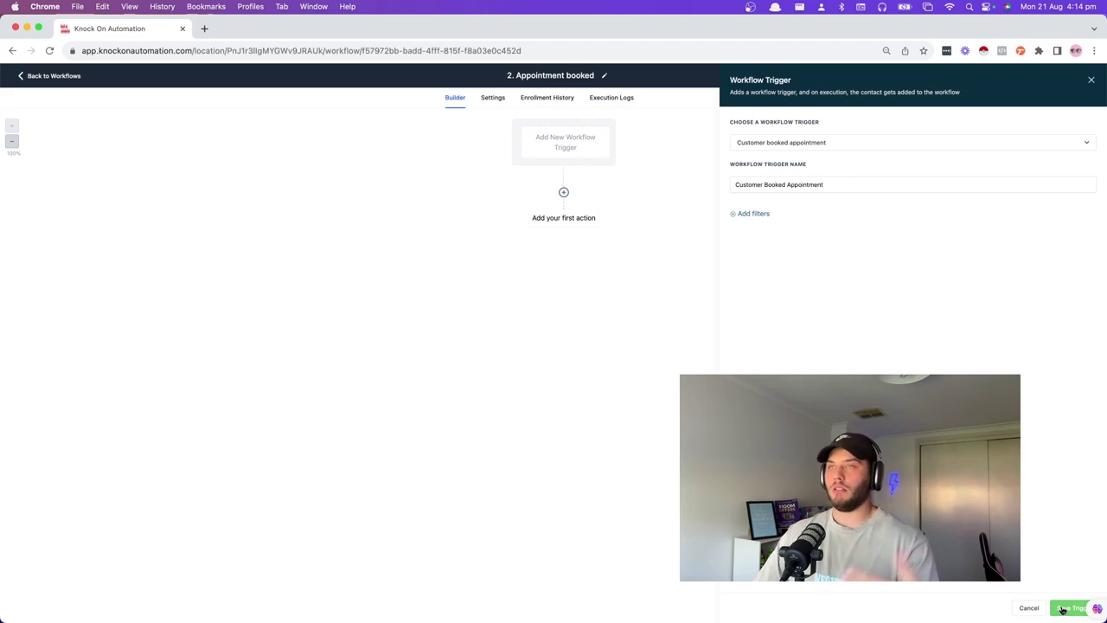
pyautogui.click(1063, 610)
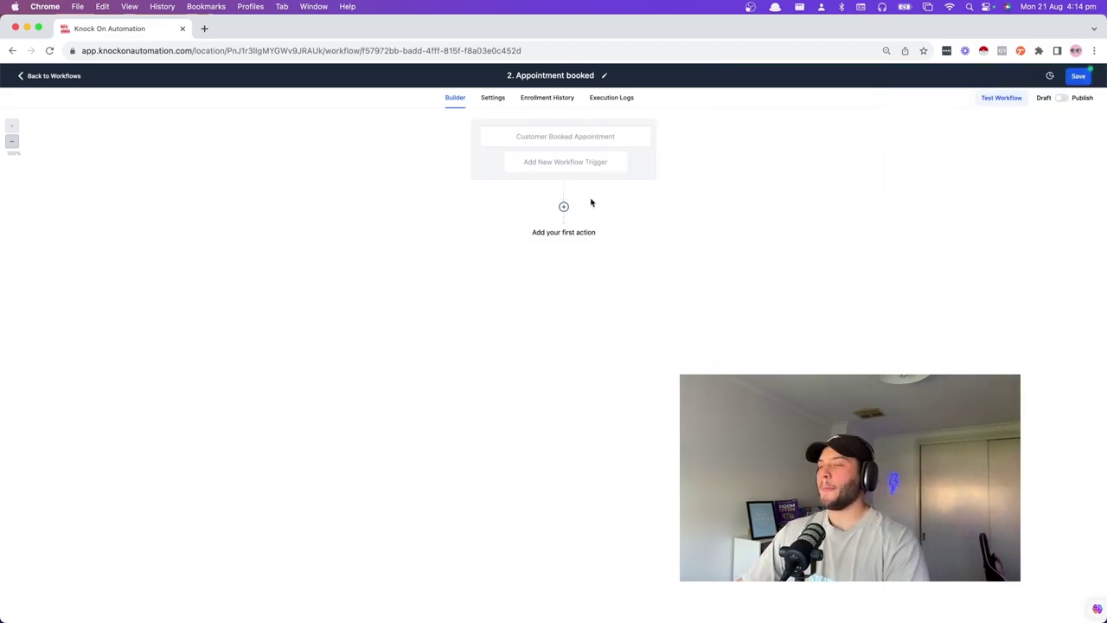
pyautogui.click(563, 207)
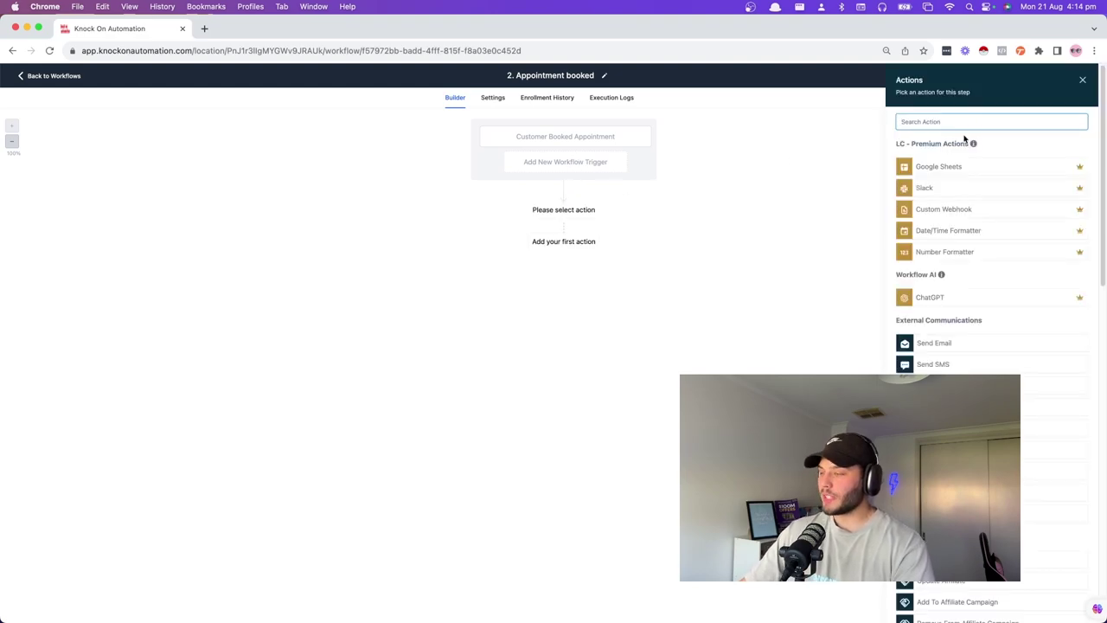
# Step: Add a Remove From All Workflows step with Include Current Workflow switched off
pyautogui.write('rem')
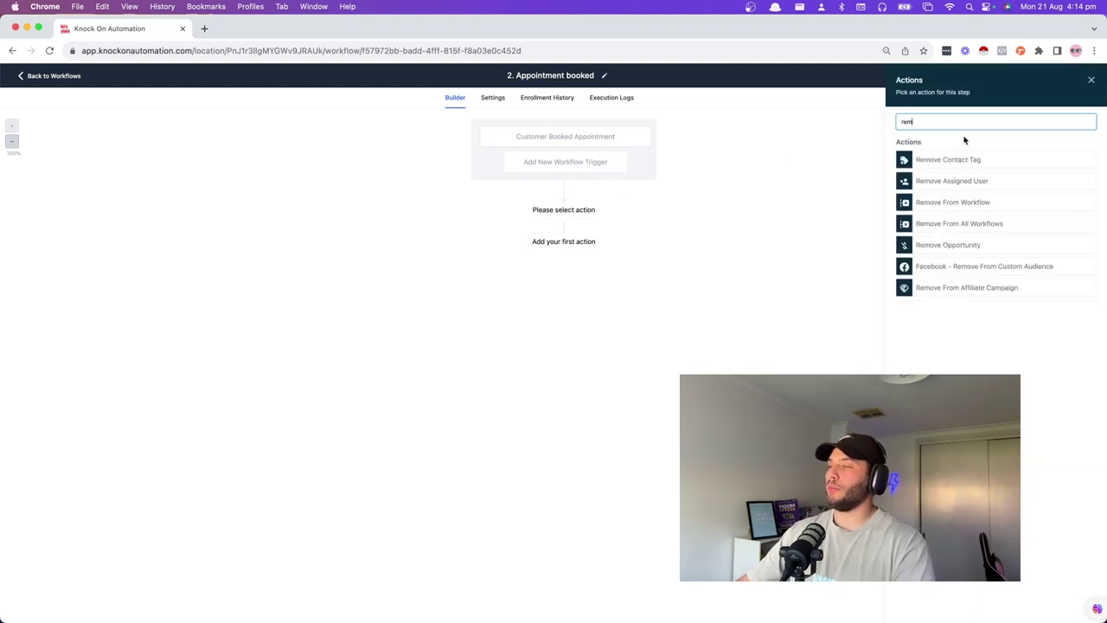
pyautogui.click(948, 223)
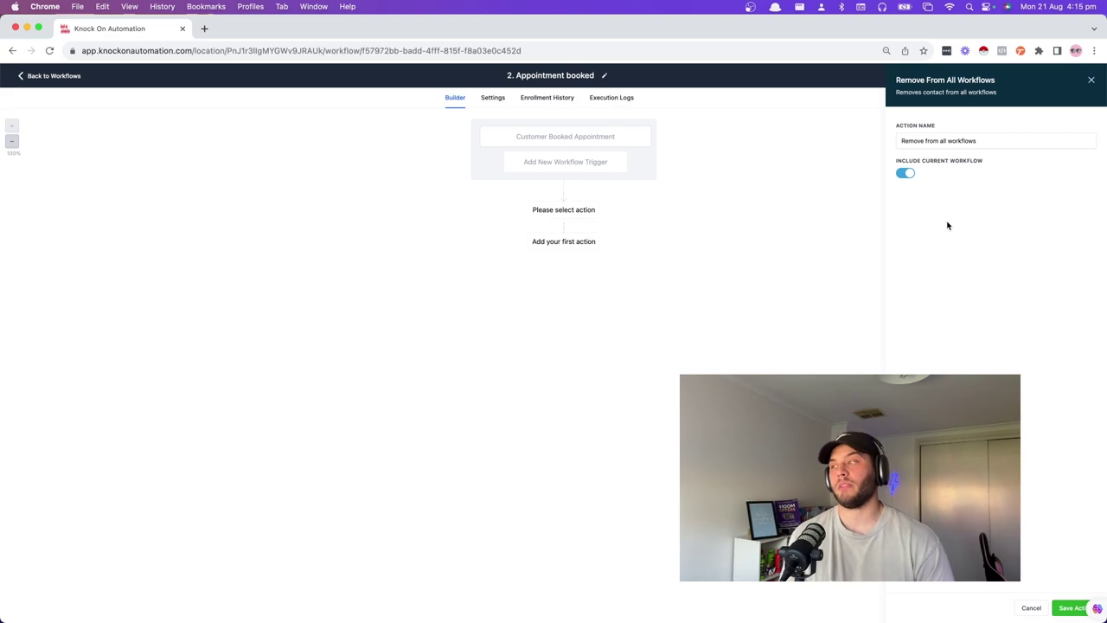
pyautogui.click(906, 173)
pyautogui.click(1078, 607)
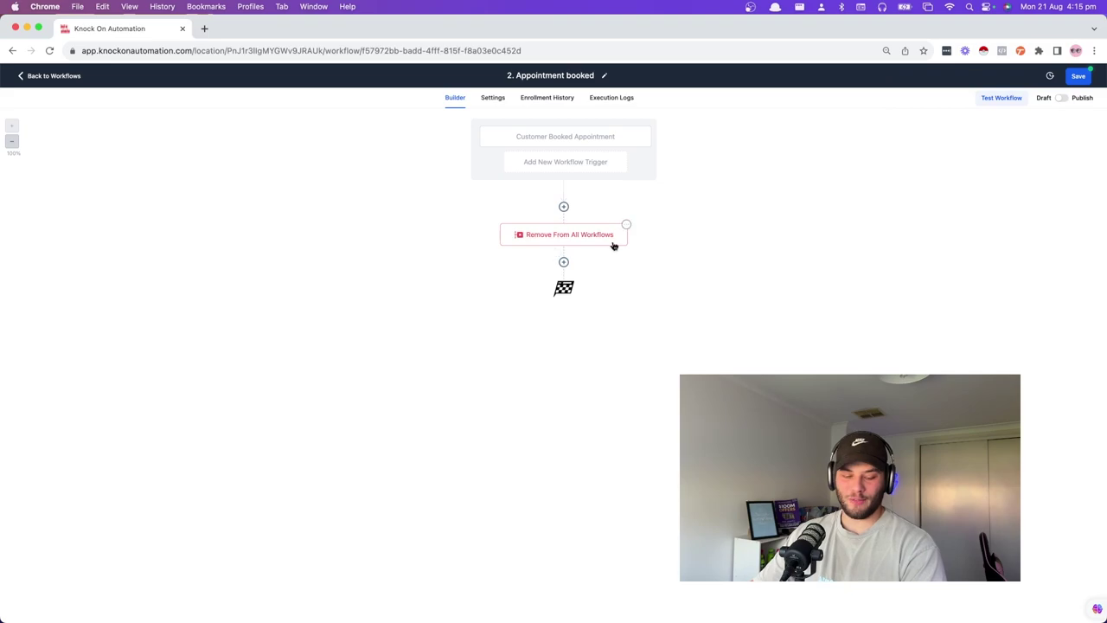
pyautogui.click(564, 262)
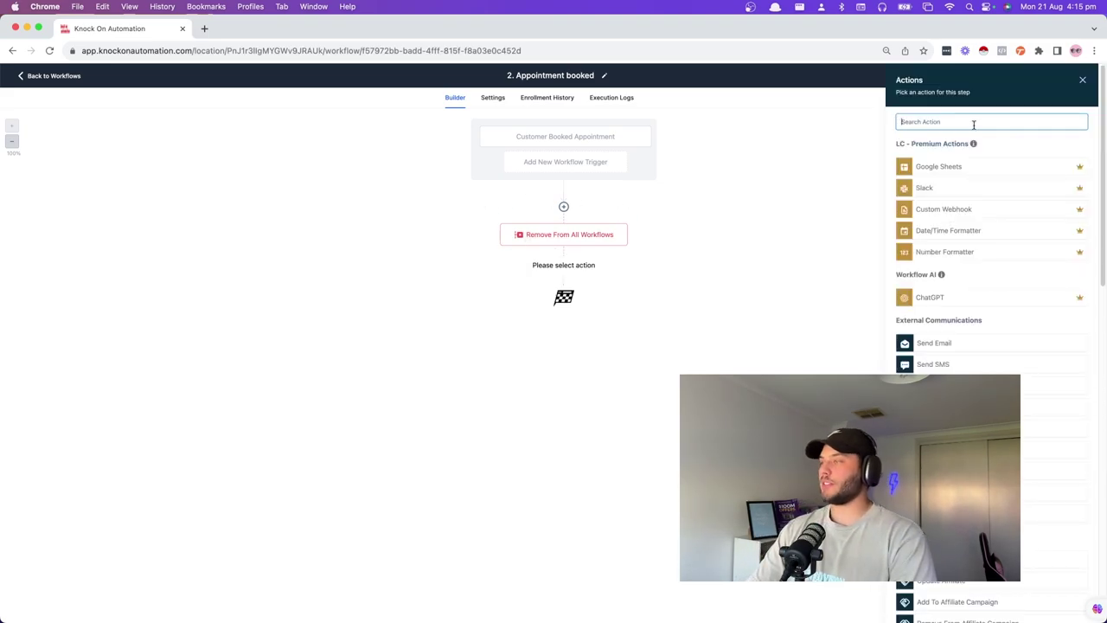
# Step: Start a Send SMS reading 'Yo! Just got your booking' plus the appointment meeting location
pyautogui.write('sms')
pyautogui.click(932, 164)
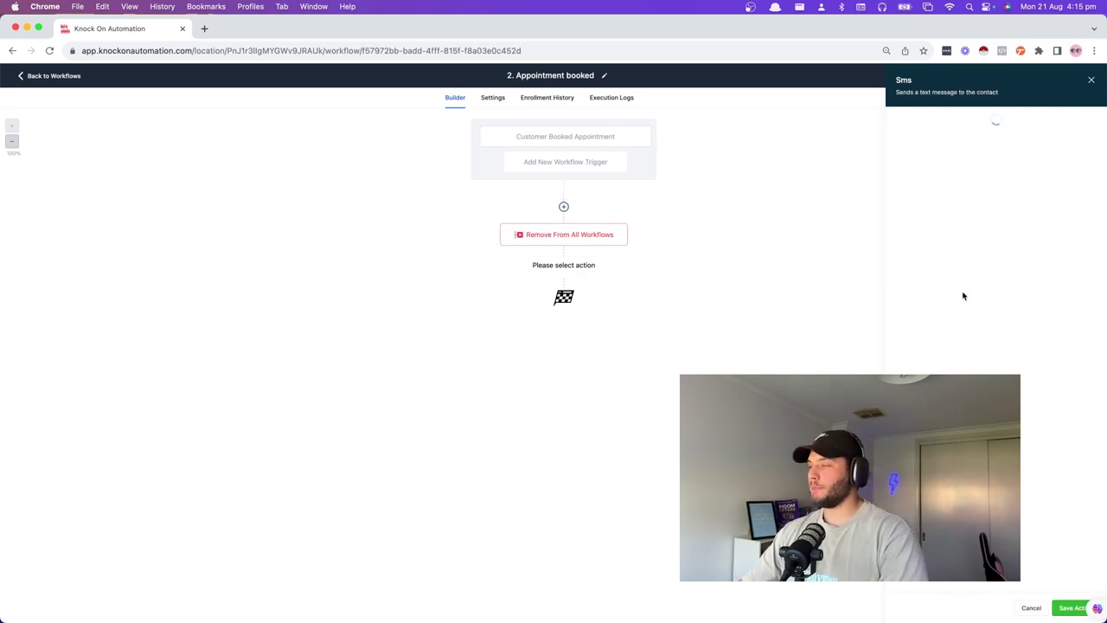
pyautogui.click(953, 293)
pyautogui.write('Yo')
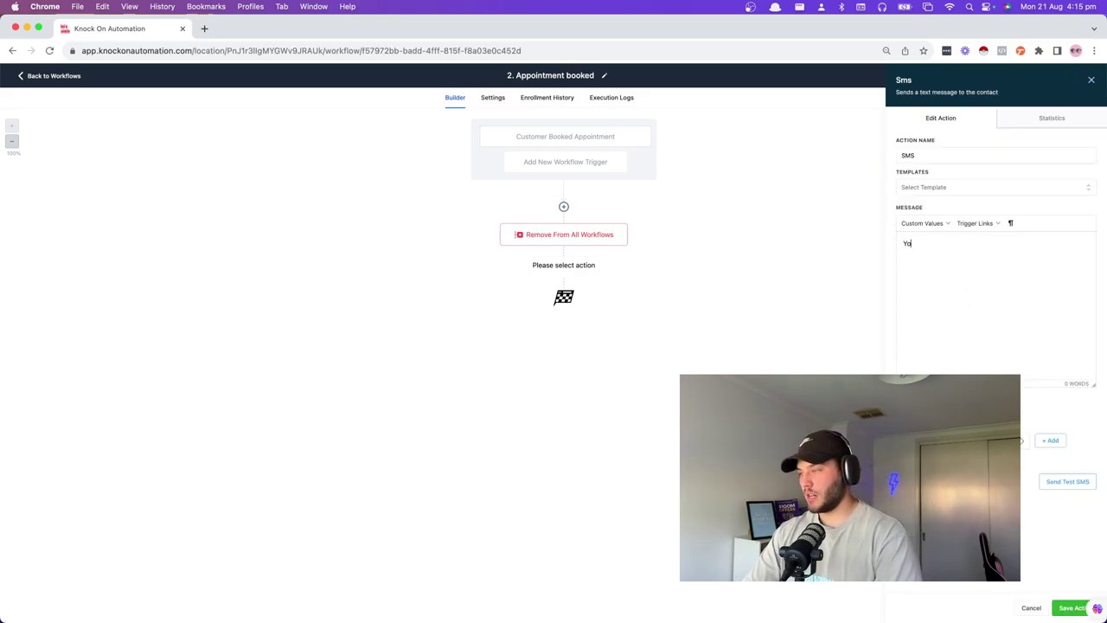
pyautogui.write('! Just go')
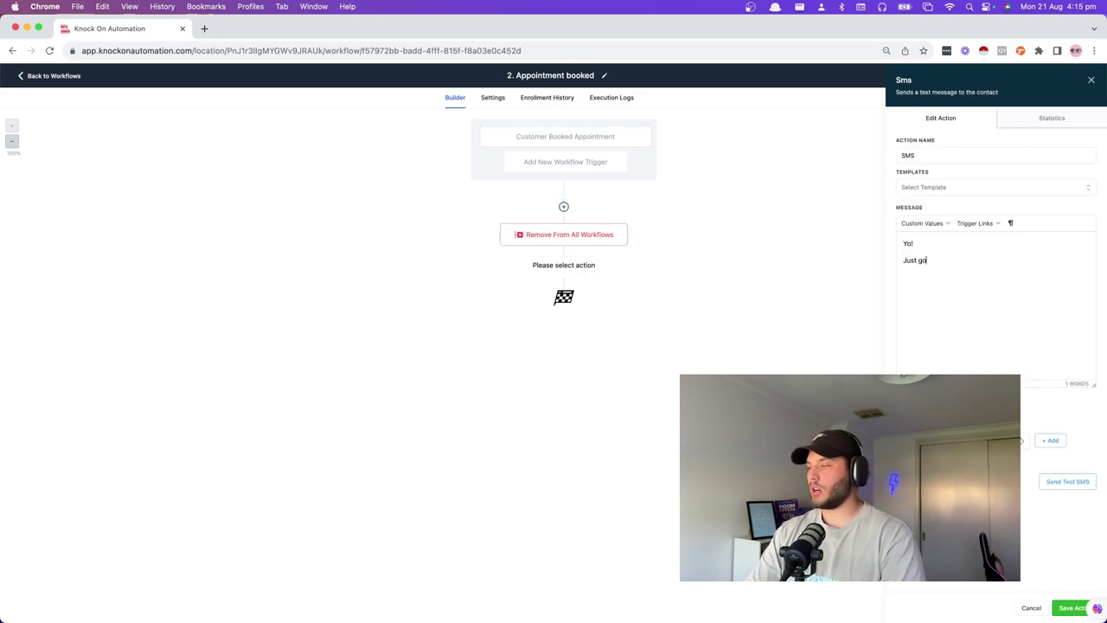
pyautogui.write('t your booking confirmation.')
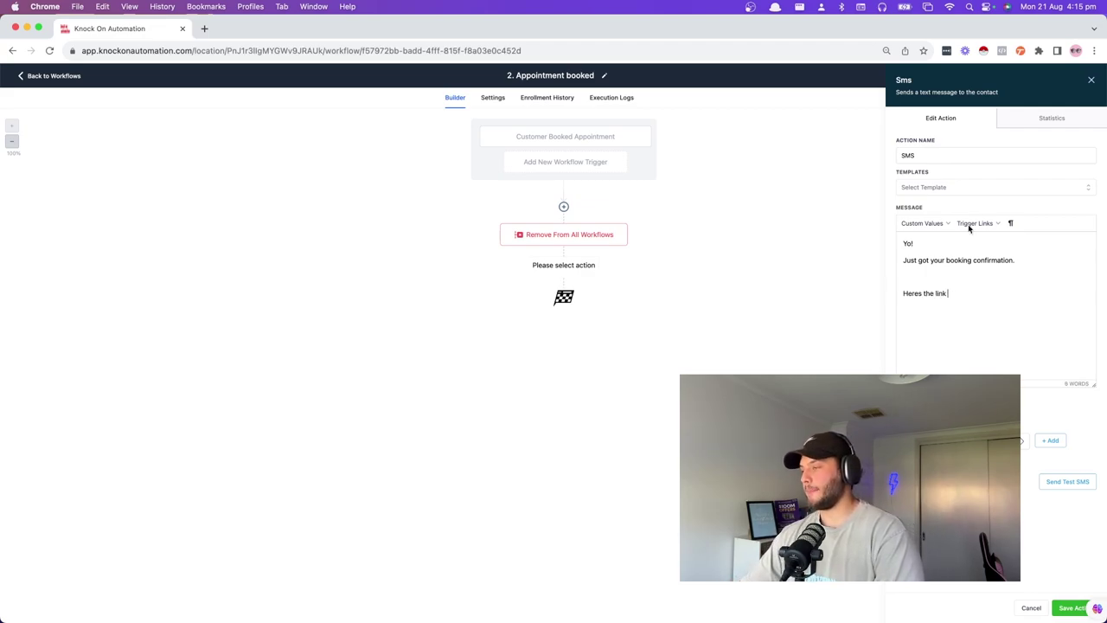
pyautogui.click(916, 226)
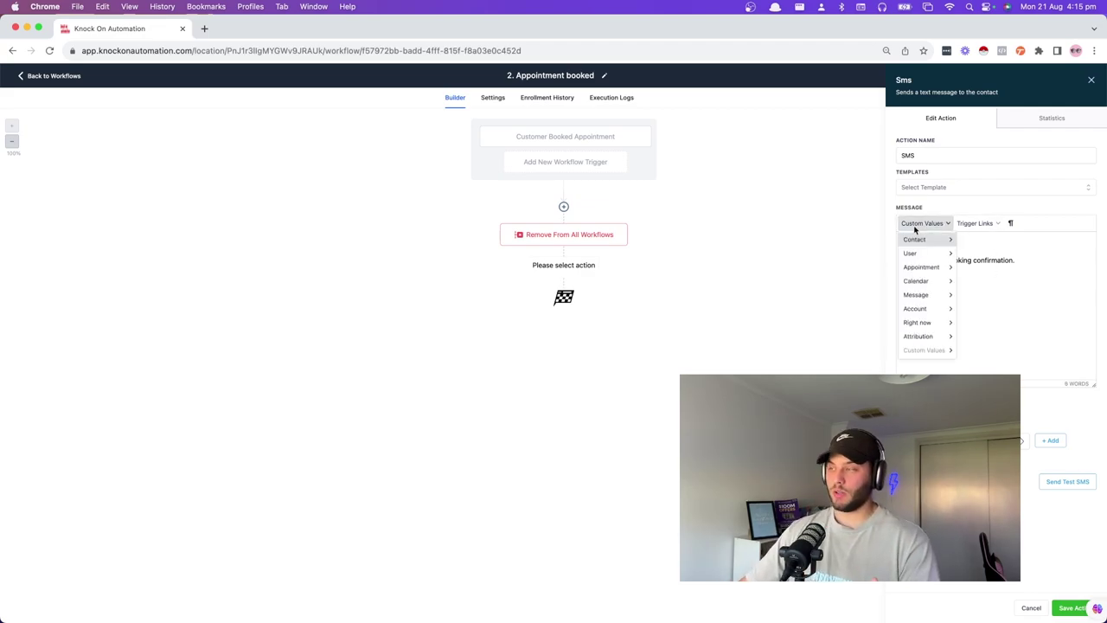
pyautogui.moveTo(934, 274)
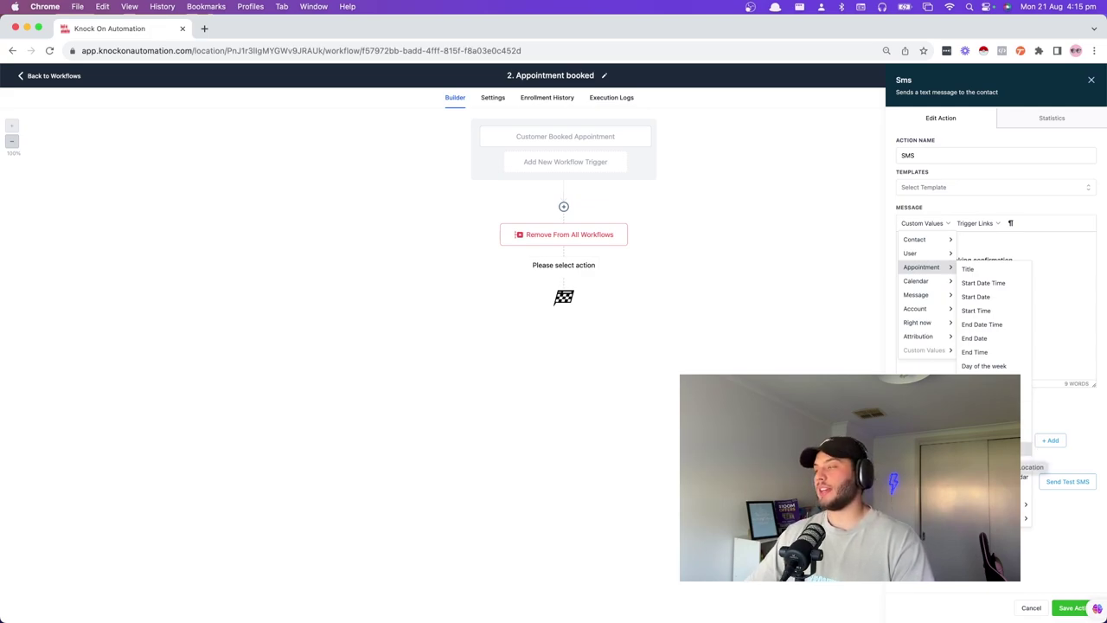
pyautogui.click(1004, 467)
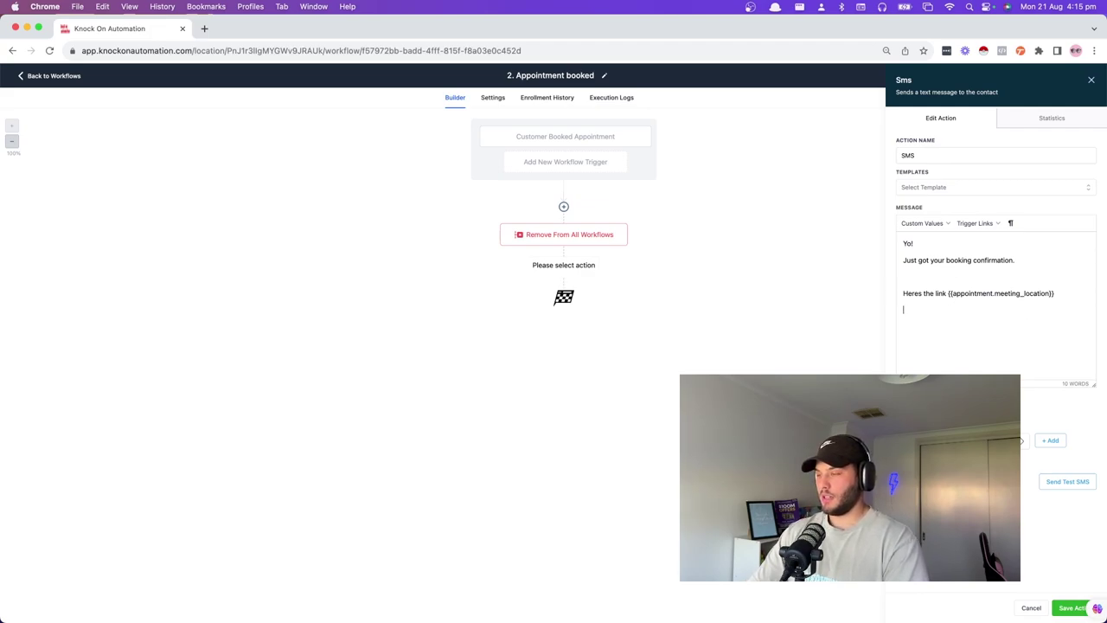
# Step: Append 'At this time' with the appointment start time and save the SMS step
pyautogui.write('At thjis time')
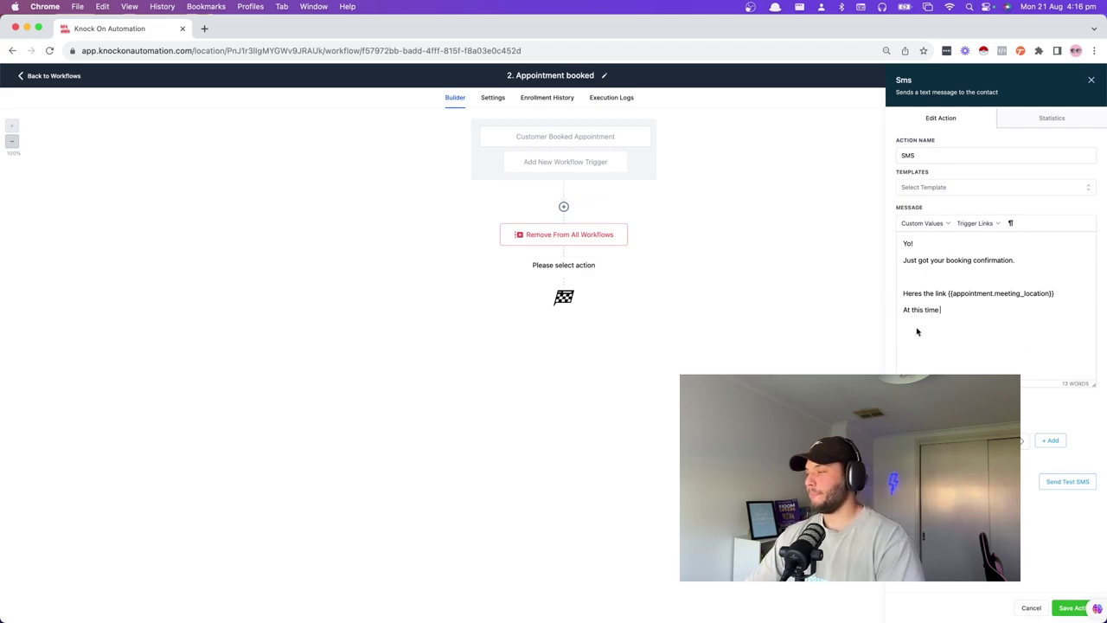
pyautogui.click(922, 223)
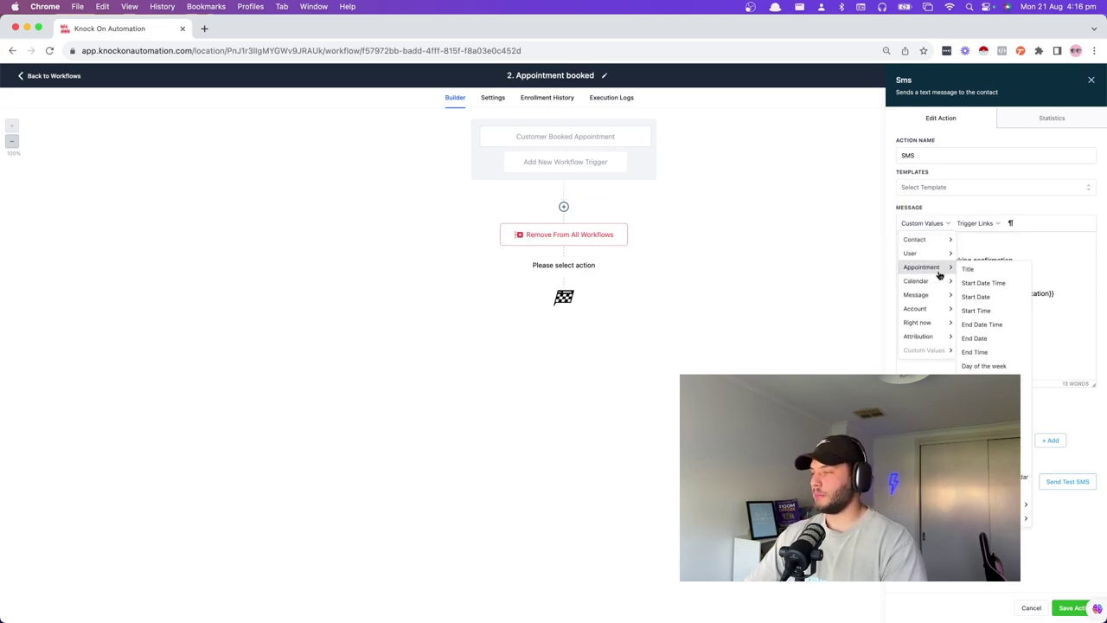
pyautogui.moveTo(939, 240)
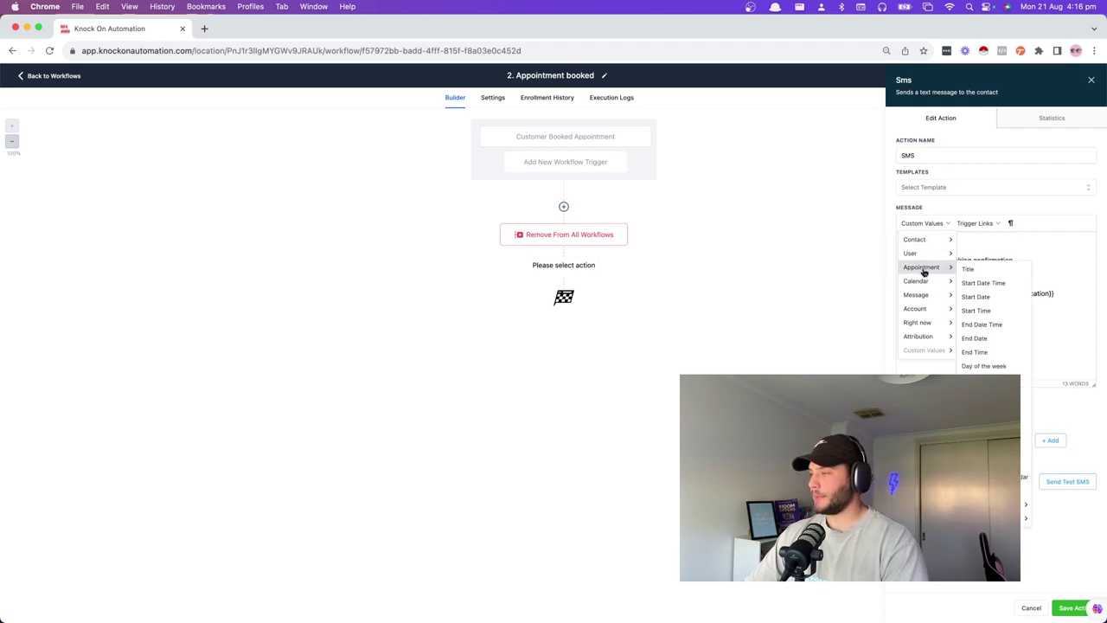
pyautogui.click(996, 282)
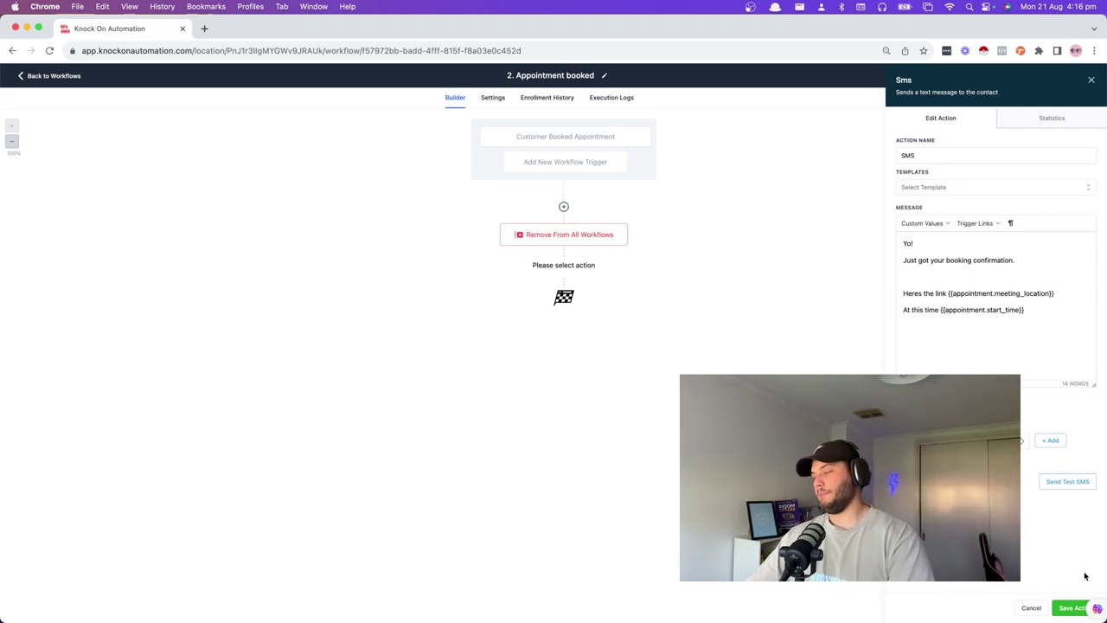
pyautogui.click(1071, 608)
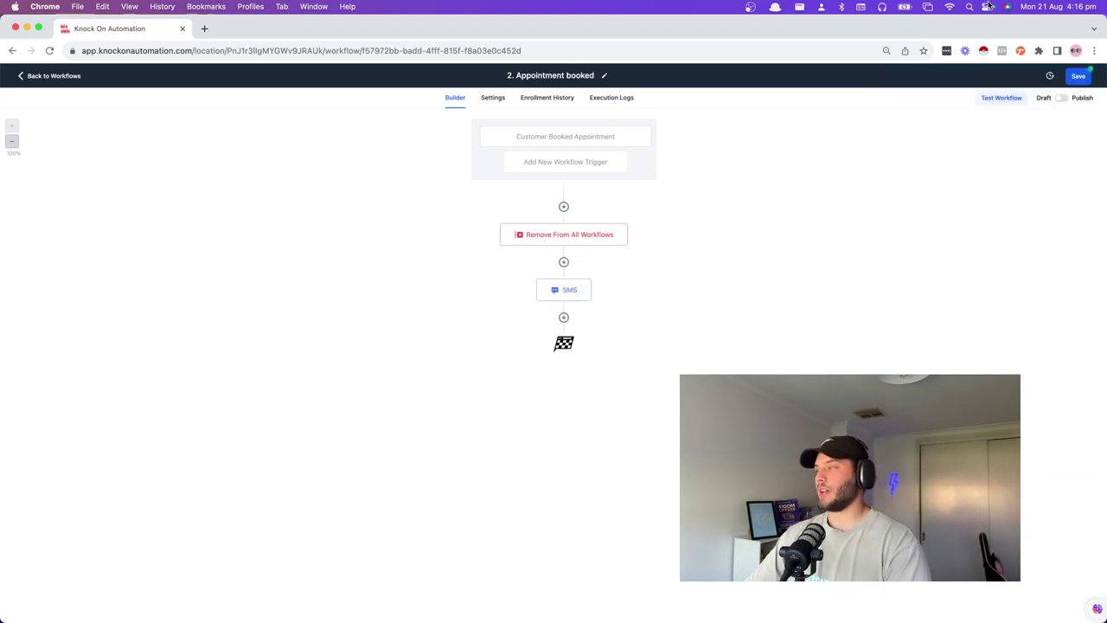
# Step: Save the 2. Appointment booked workflow and return to the Workflows list
pyautogui.click(1077, 80)
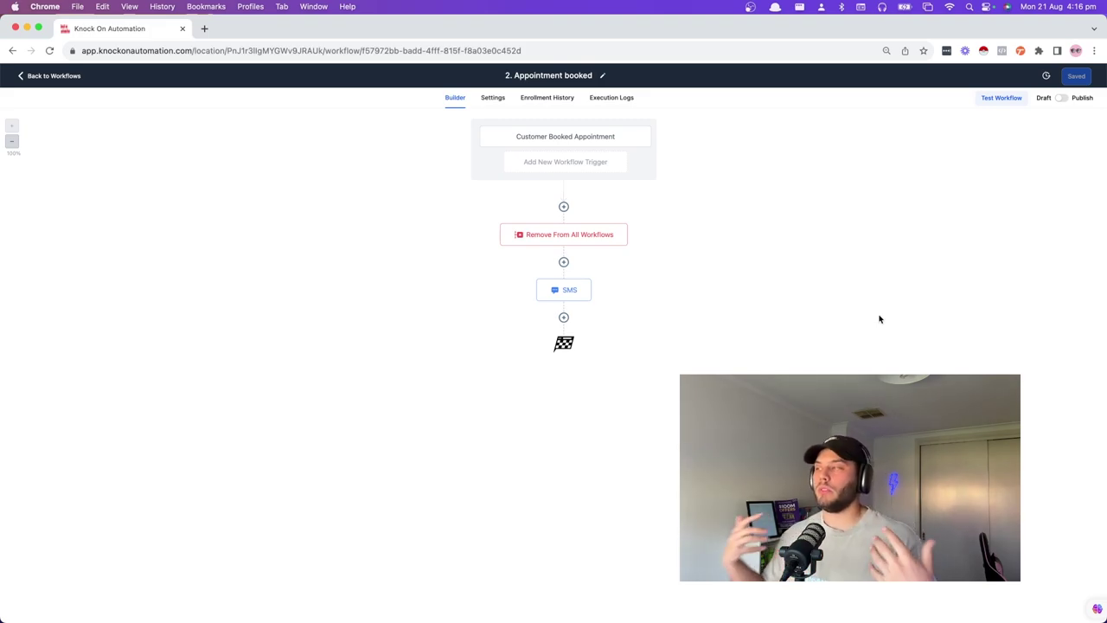
pyautogui.click(47, 76)
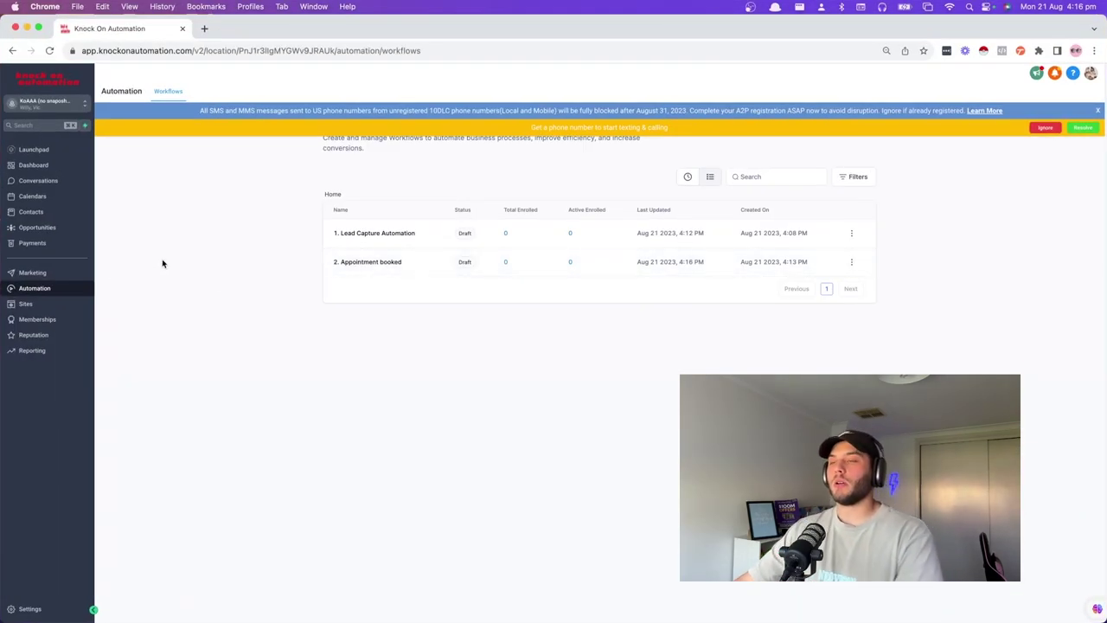
# Step: Open Calendar Settings, dismissing the SMS registration banner, and start a New Calendar
pyautogui.click(32, 196)
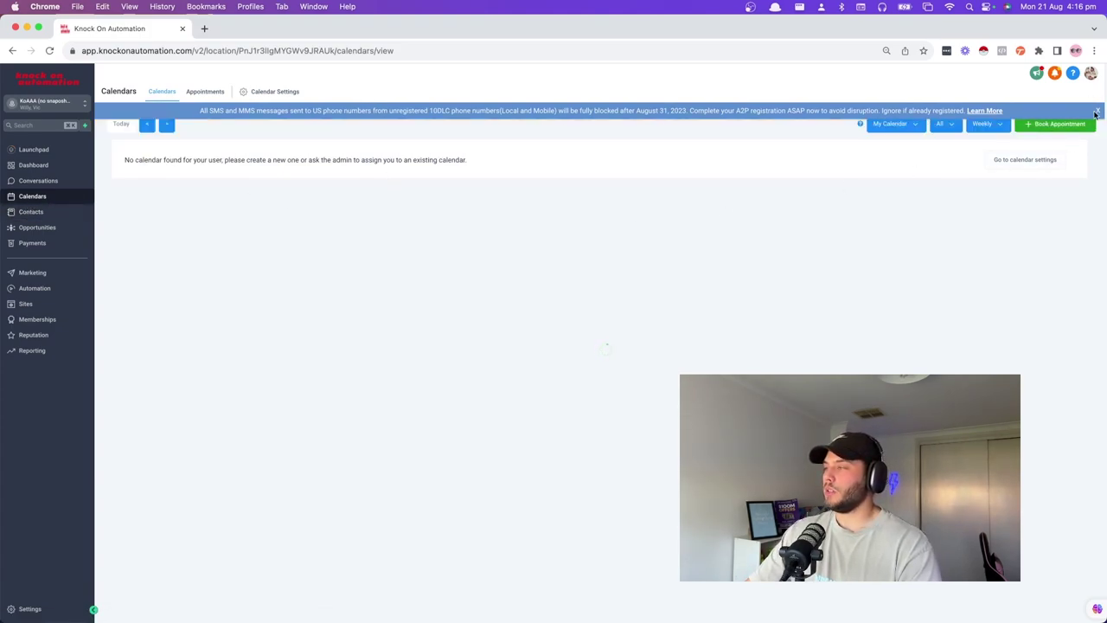
pyautogui.click(1098, 111)
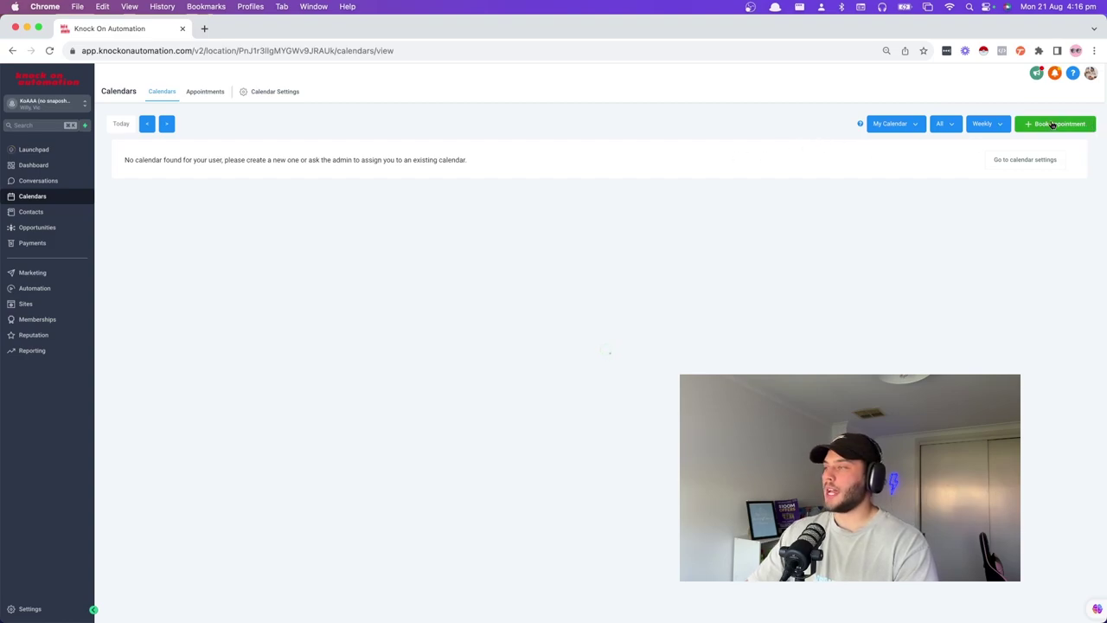
pyautogui.click(275, 93)
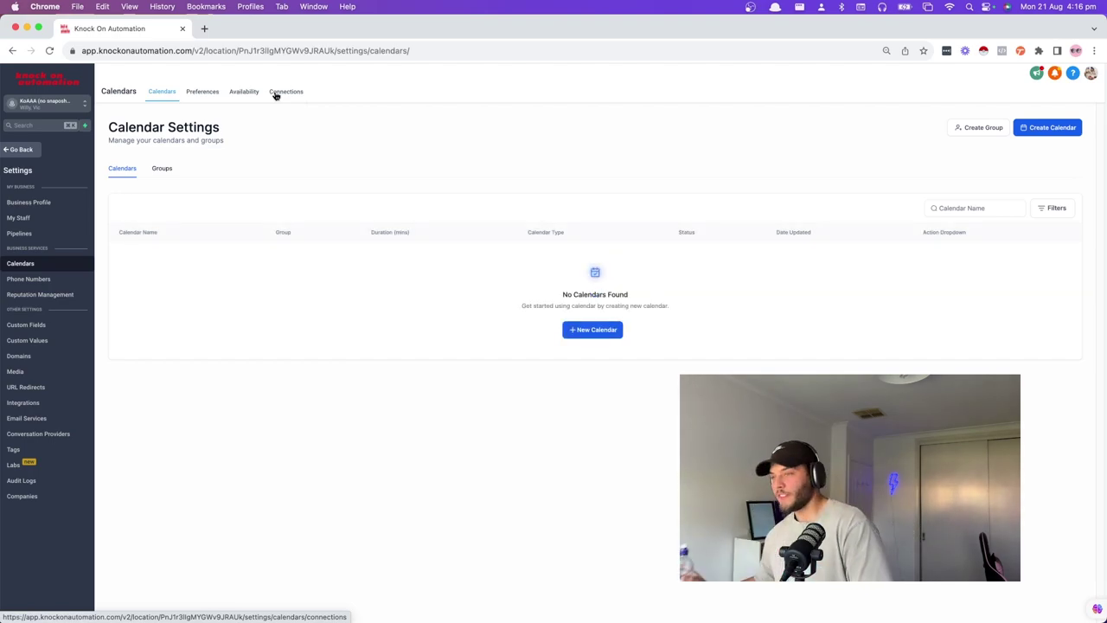
pyautogui.click(584, 336)
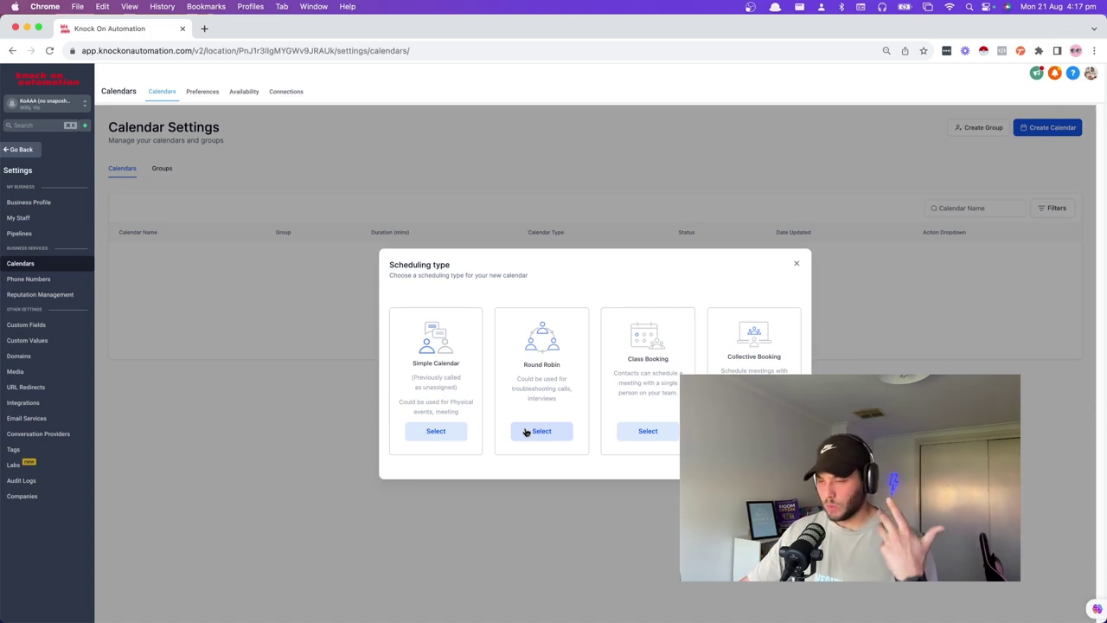
# Step: Try creating a Round Robin calendar with a name but no team members available
pyautogui.click(525, 433)
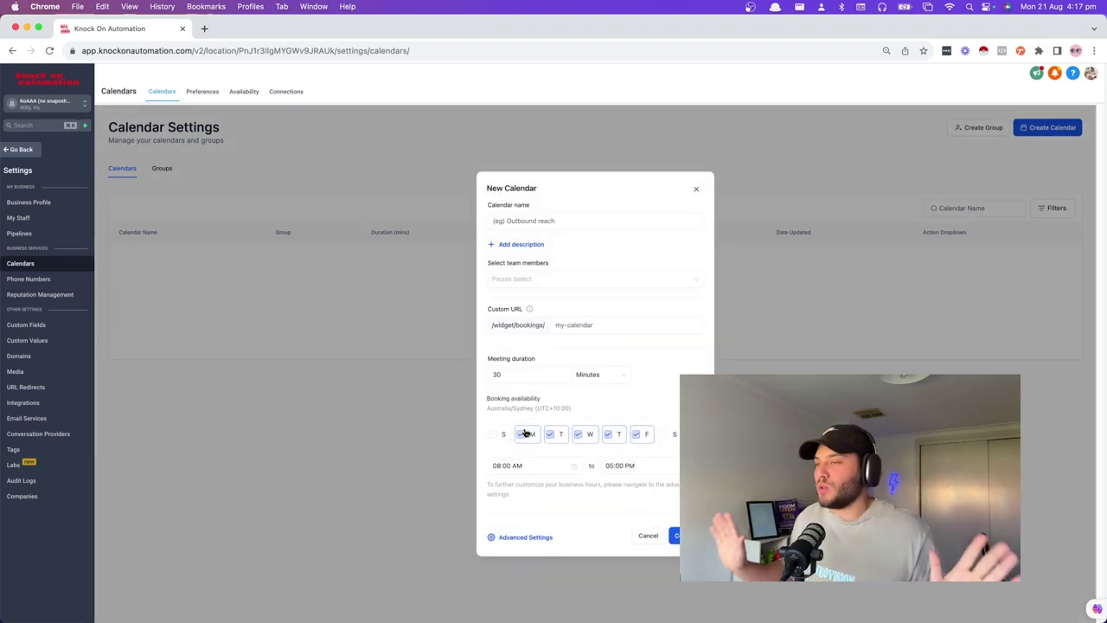
pyautogui.click(514, 223)
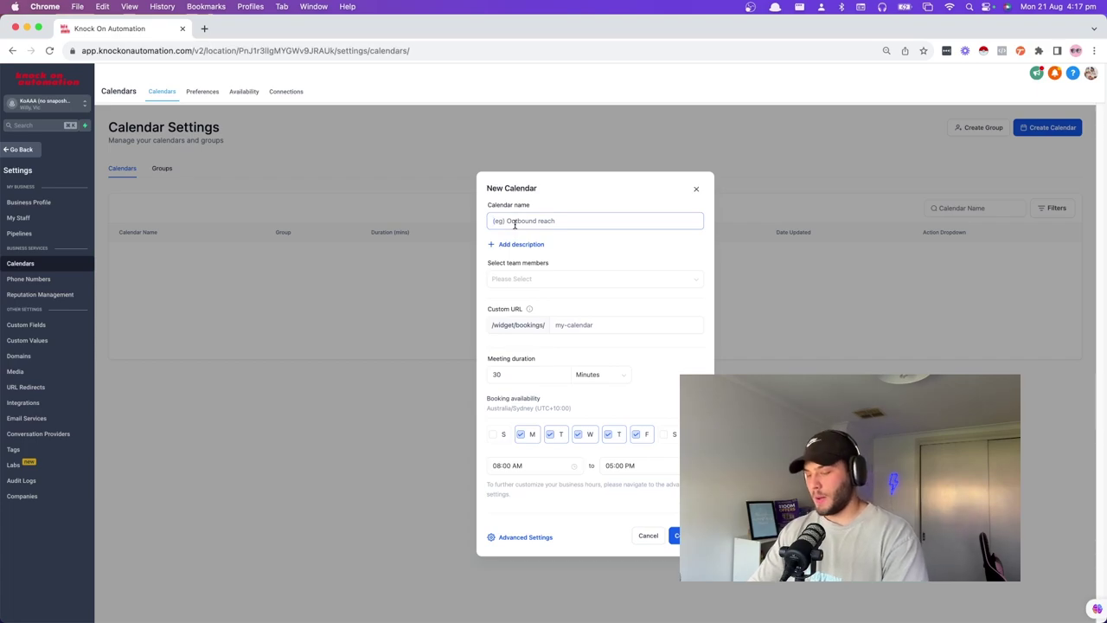
pyautogui.write('Matts calendar')
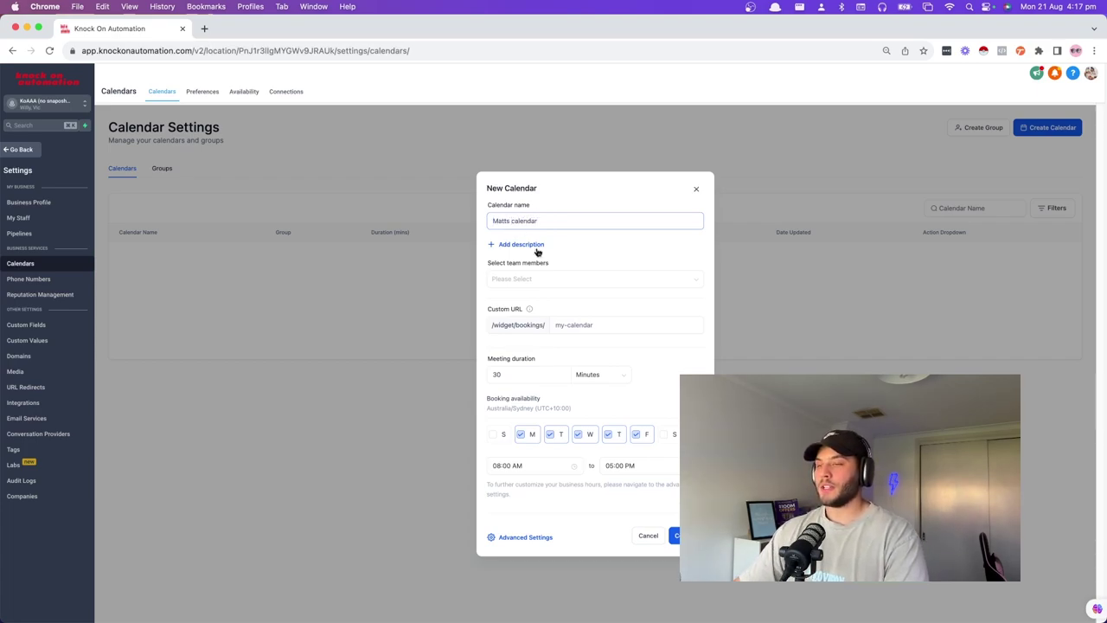
pyautogui.click(510, 276)
pyautogui.click(663, 244)
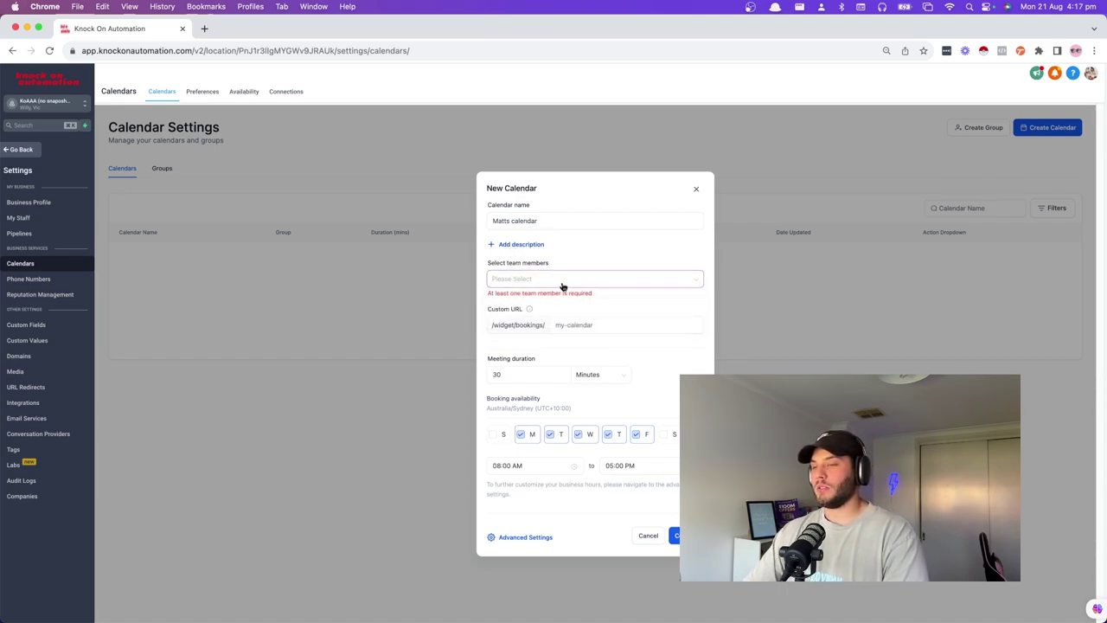
pyautogui.click(677, 539)
# Step: Close the New Calendar form unsaved and leave settings for the Calendars page
pyautogui.click(695, 189)
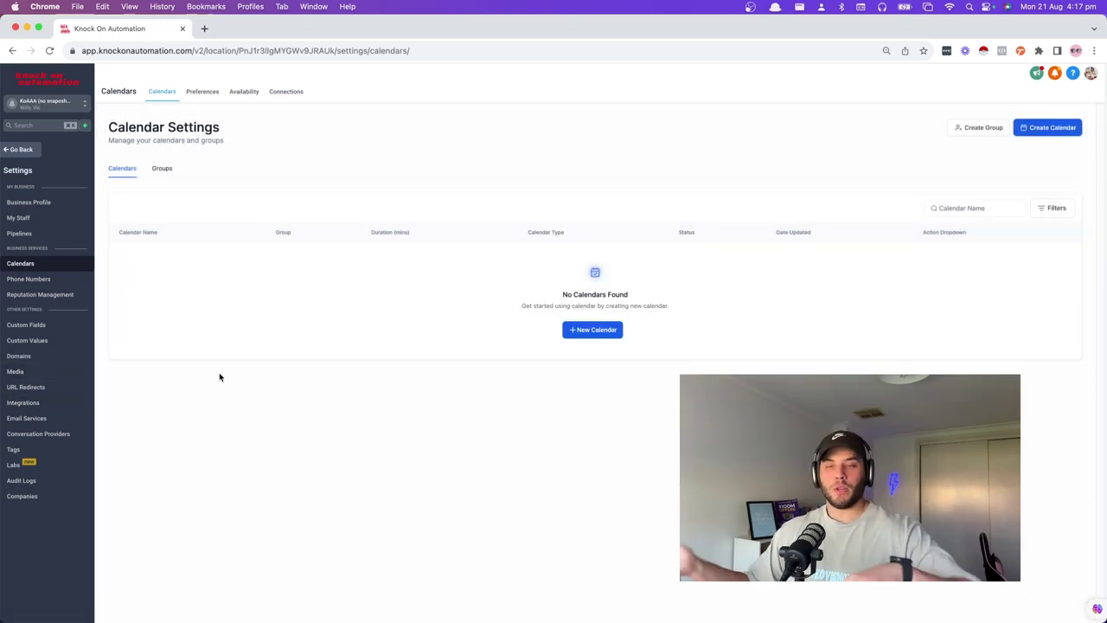
pyautogui.click(19, 148)
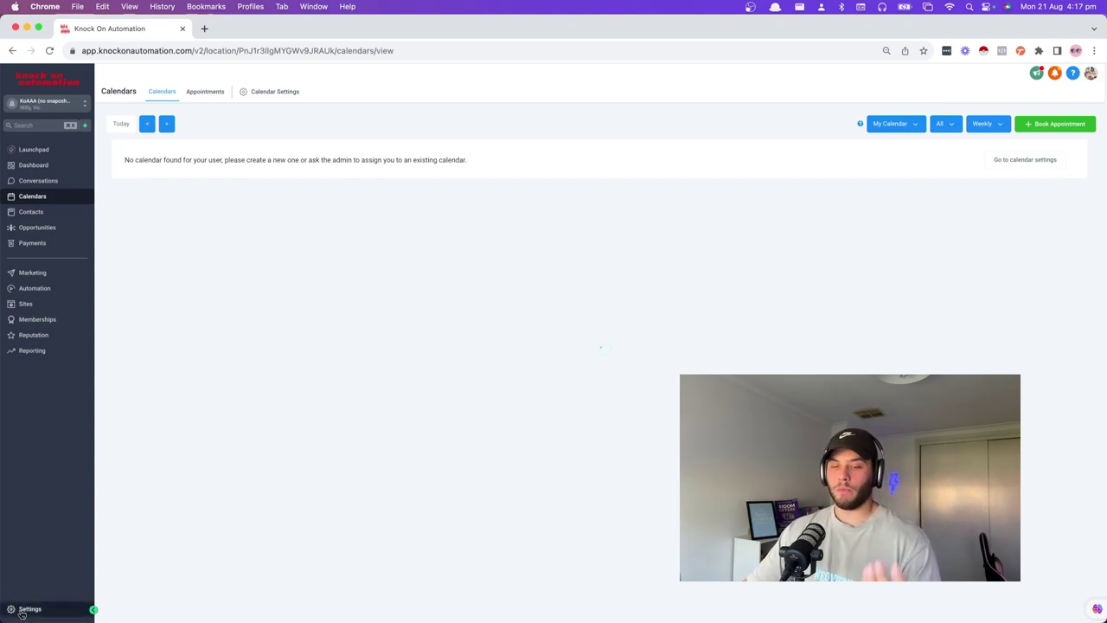
pyautogui.click(18, 609)
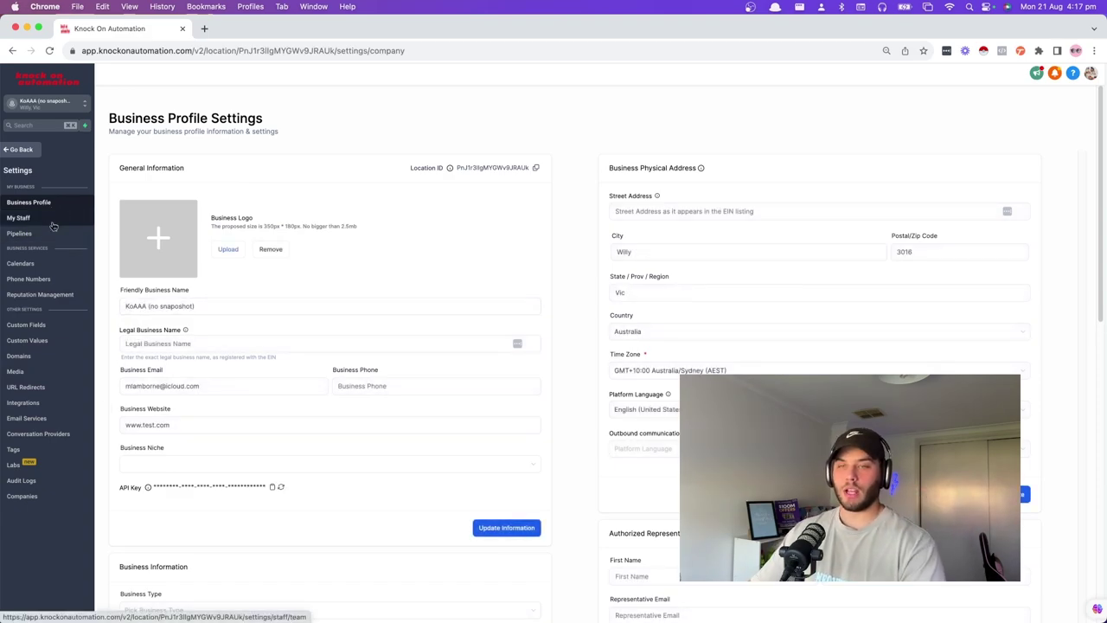
# Step: Open My Staff, click Add Employee, and expand the User Info section
pyautogui.click(51, 223)
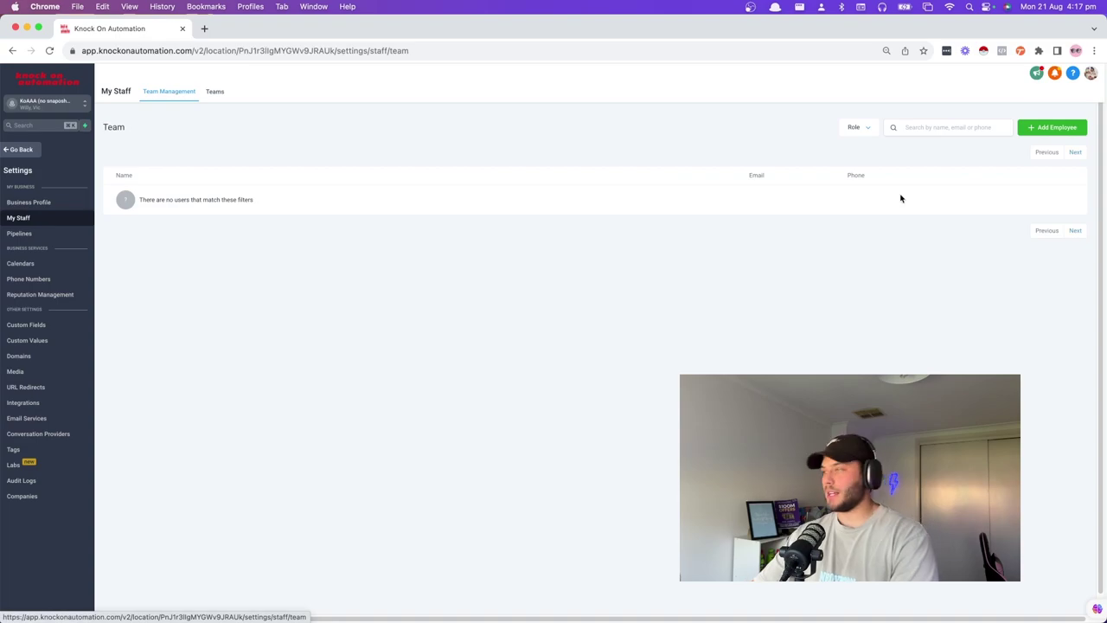
pyautogui.click(1036, 129)
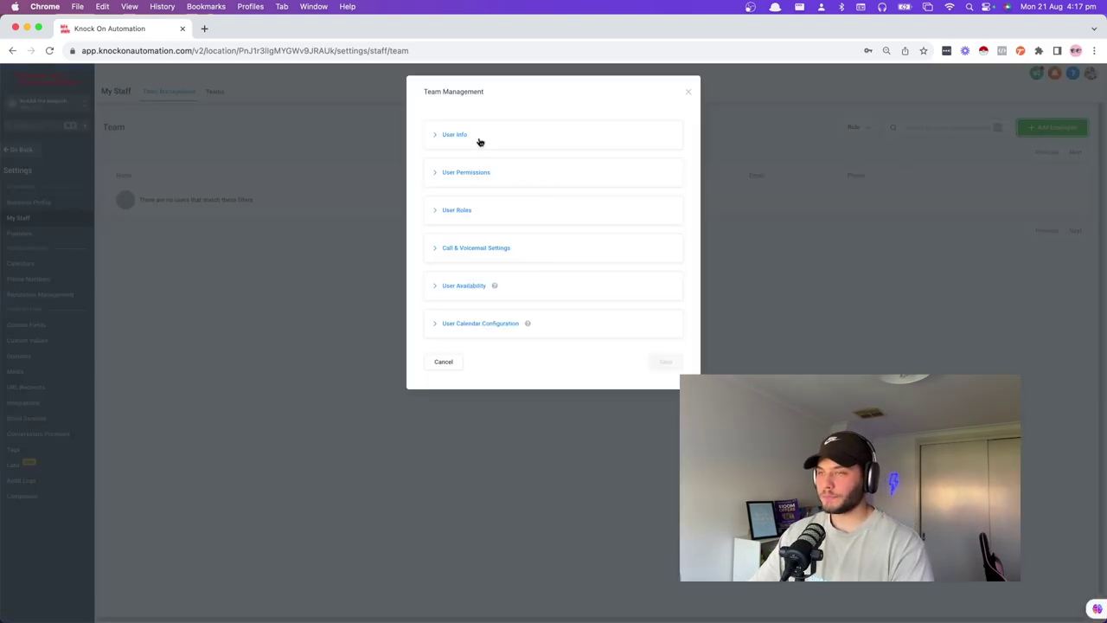
pyautogui.click(480, 139)
# Step: Fill in the new employee's first name, last name and e-mail address
pyautogui.click(458, 285)
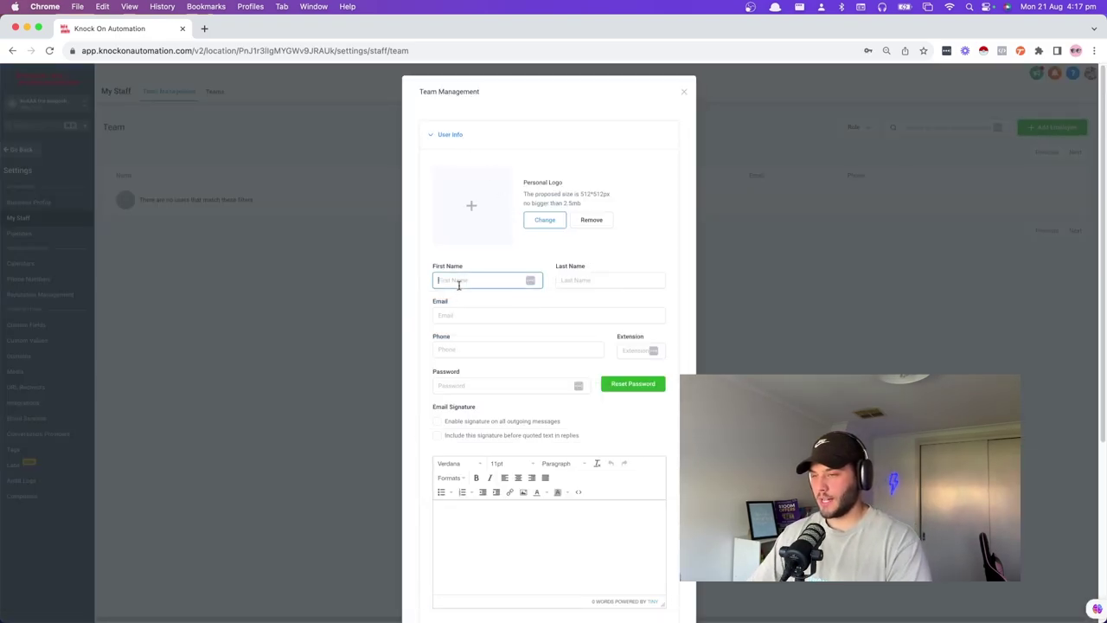
pyautogui.press('Tab')
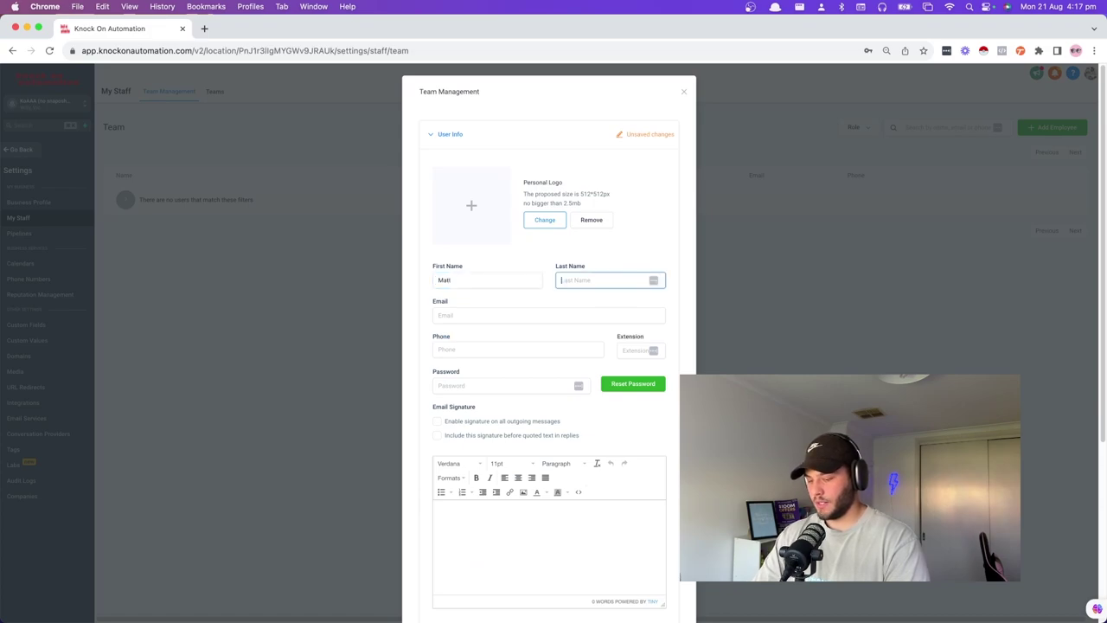
pyautogui.press('Tab')
pyautogui.write('h')
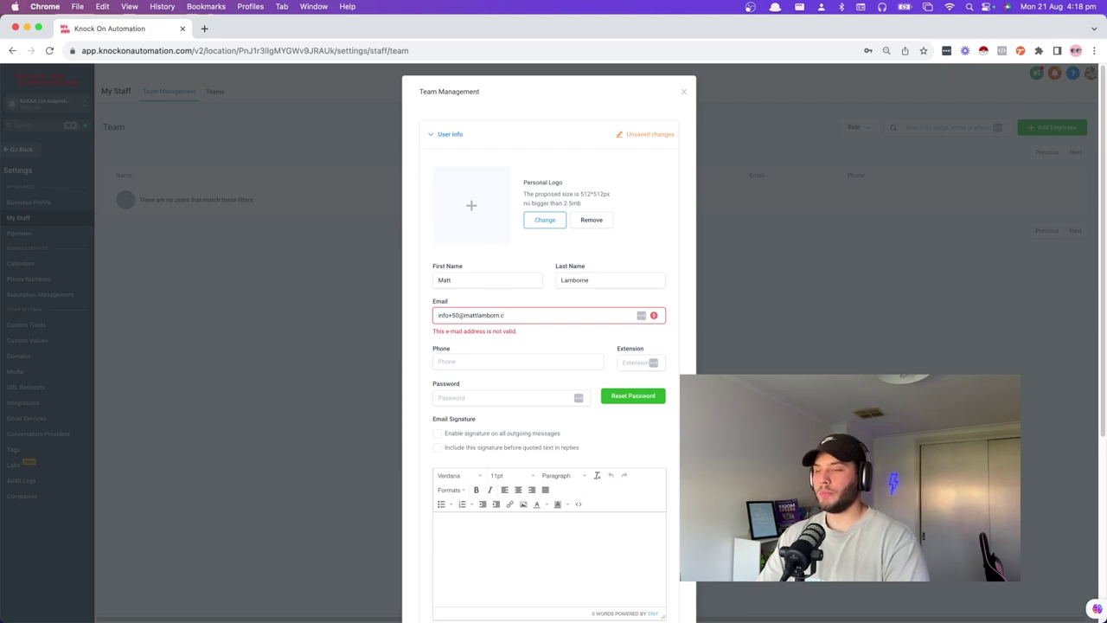
pyautogui.click(461, 348)
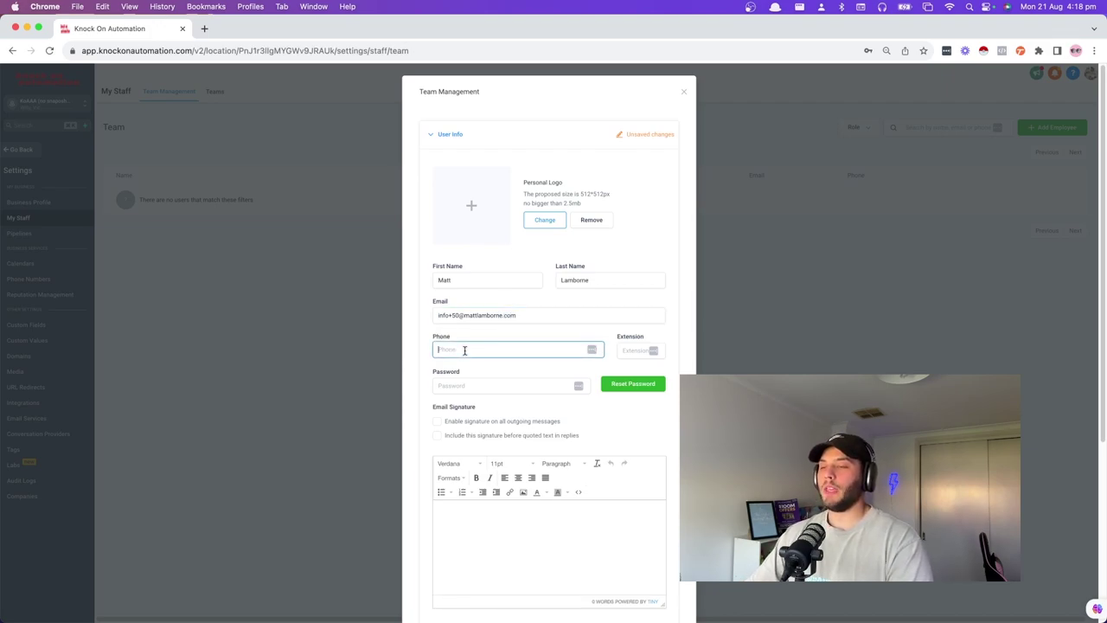
pyautogui.click(460, 382)
pyautogui.moveTo(439, 315); pyautogui.dragTo(552, 317)
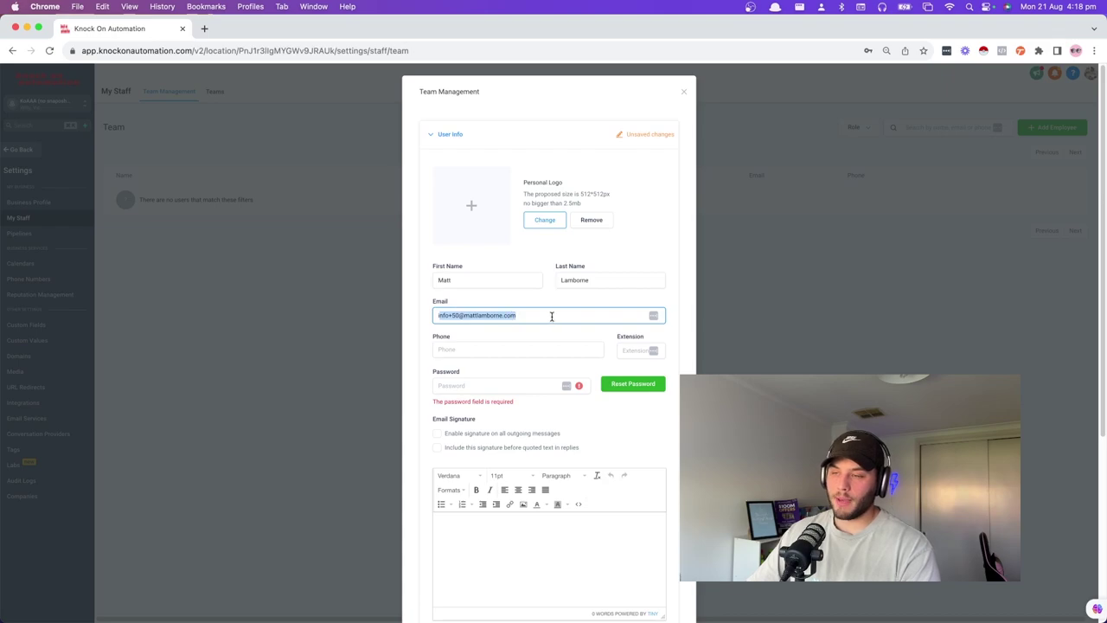
pyautogui.click(454, 315)
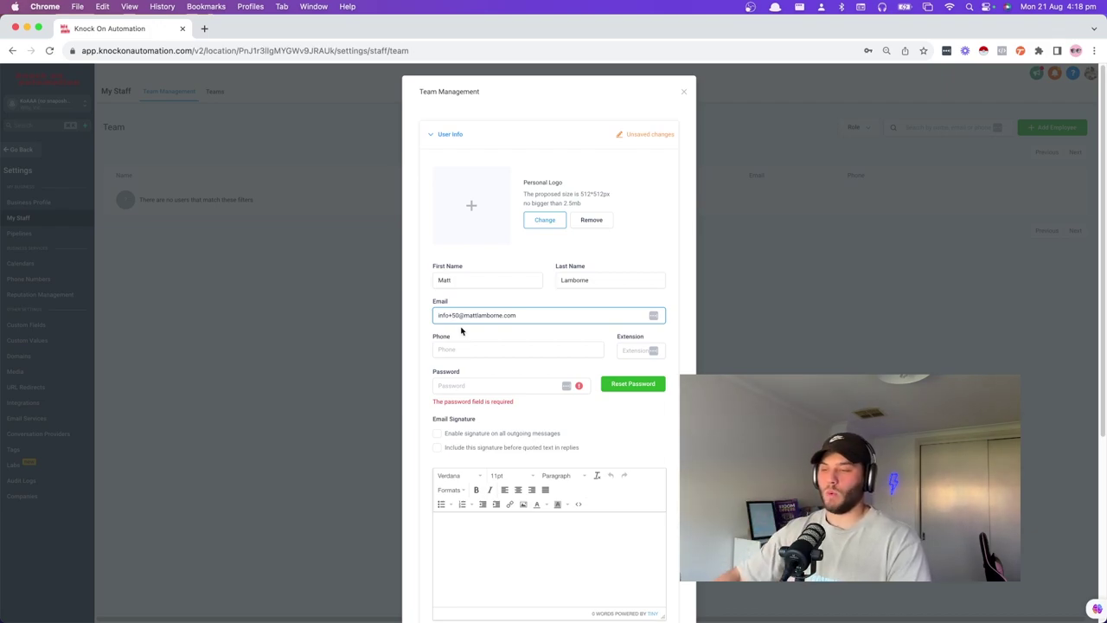
# Step: Enter the employee's password and save the new staff member
pyautogui.click(453, 386)
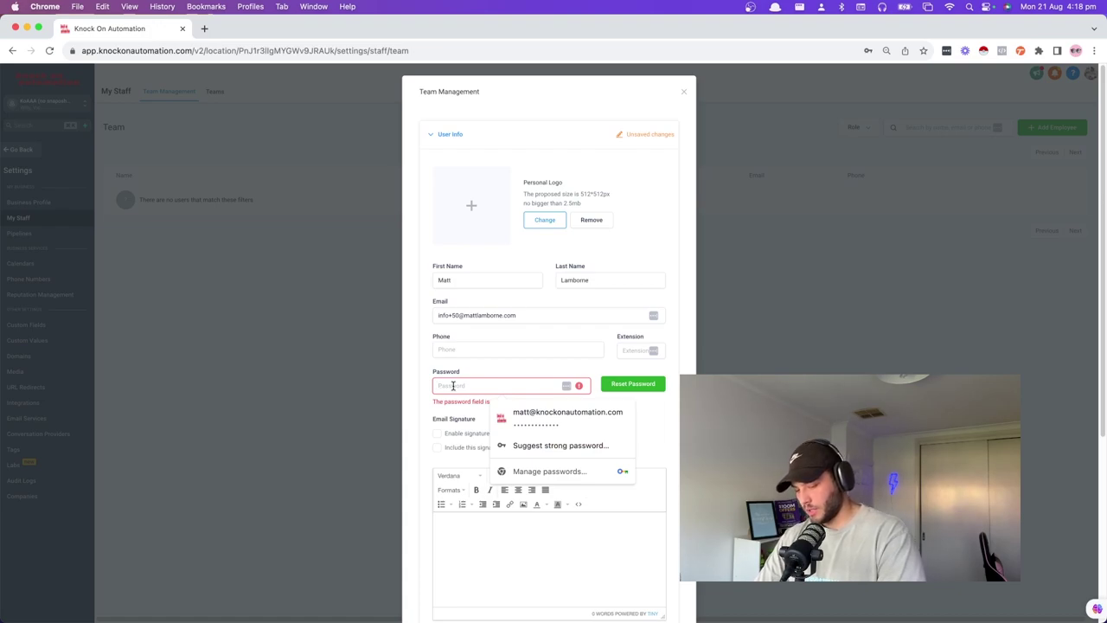
pyautogui.write('••')
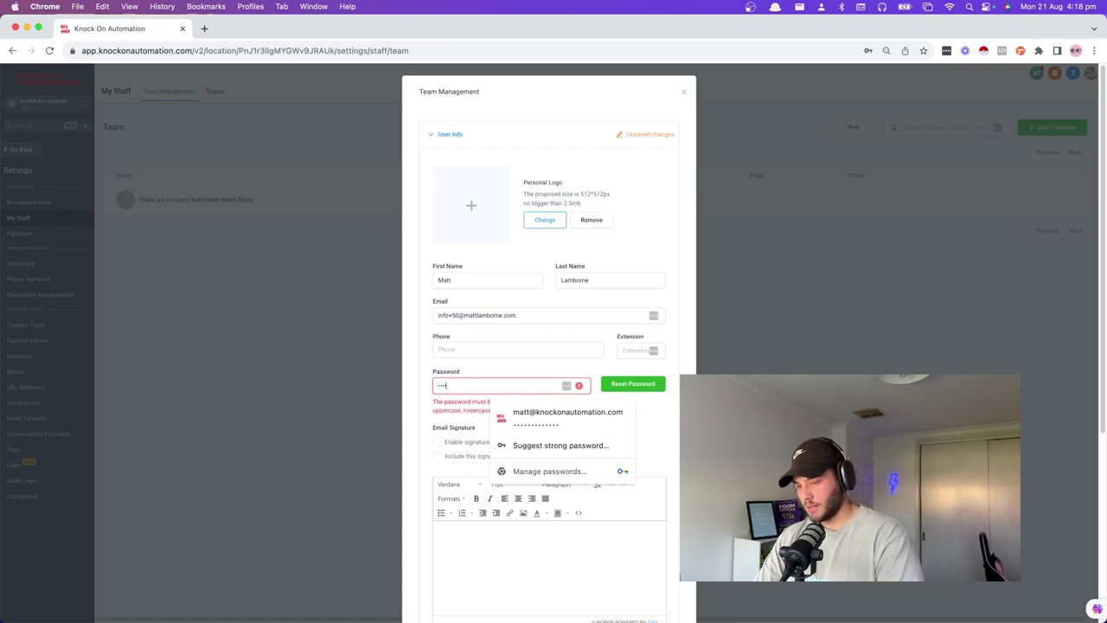
pyautogui.press('BackSpace')
pyautogui.press('BackSpace')
pyautogui.press('BackSpace')
pyautogui.write('•••')
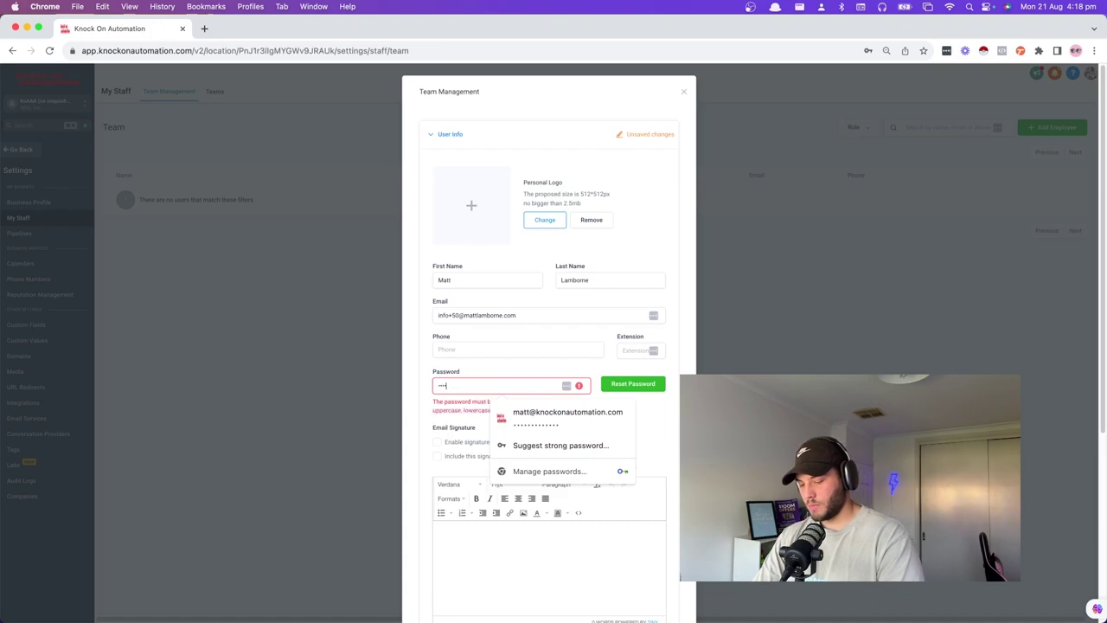
pyautogui.write('••••••••••')
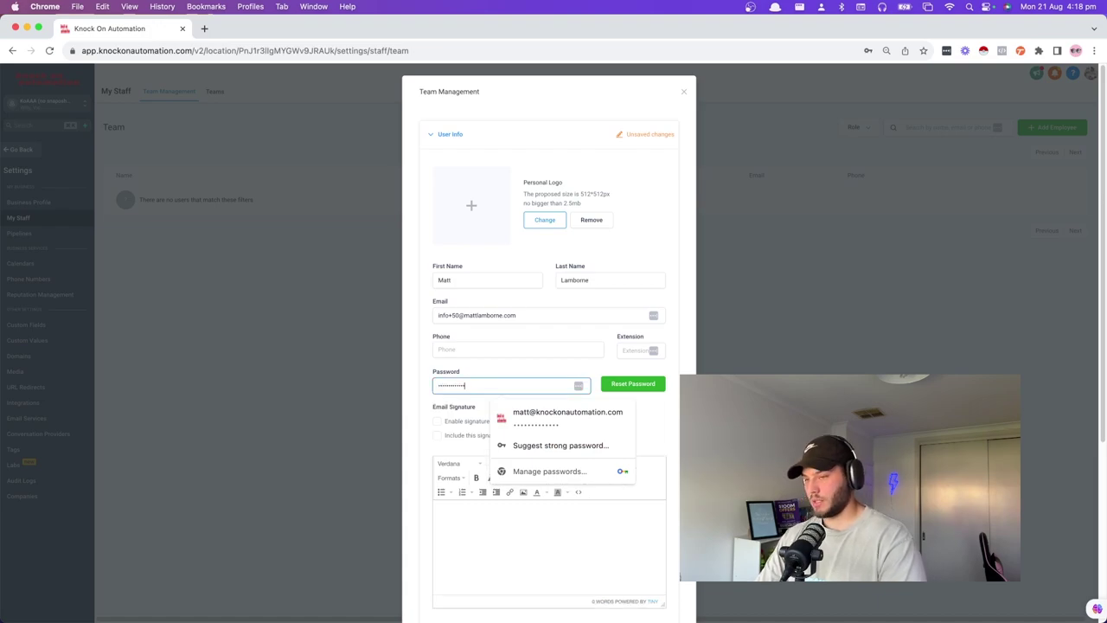
pyautogui.click(677, 422)
pyautogui.scroll(-5, 677, 422)
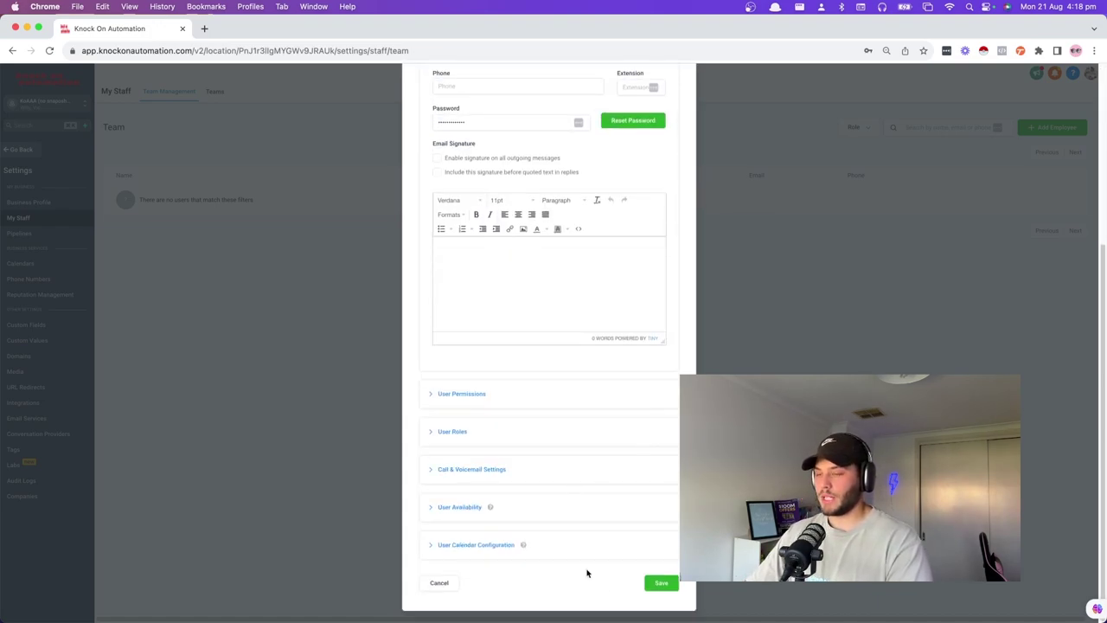
pyautogui.click(658, 583)
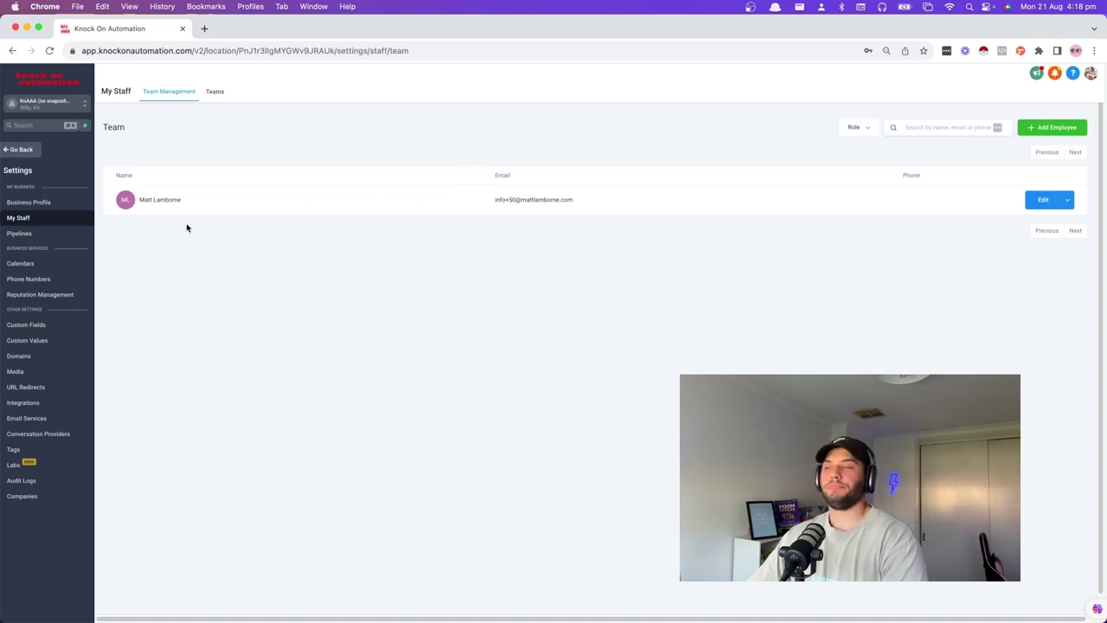
pyautogui.click(14, 265)
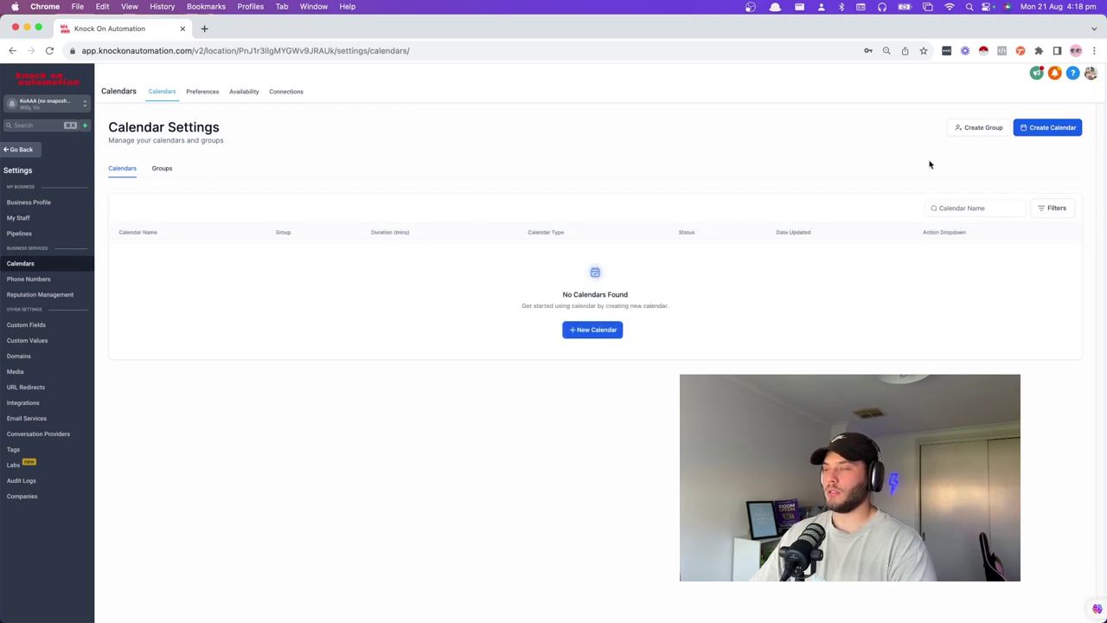
# Step: Start a Round Robin calendar, enter its name, and assign the new staff member
pyautogui.click(597, 331)
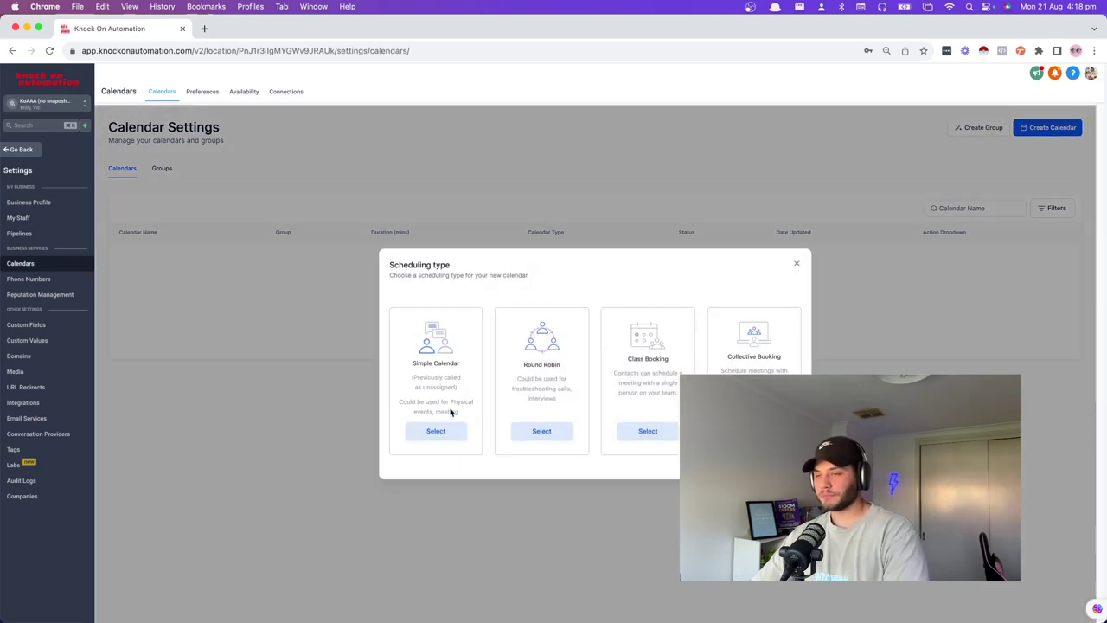
pyautogui.click(536, 431)
pyautogui.click(552, 218)
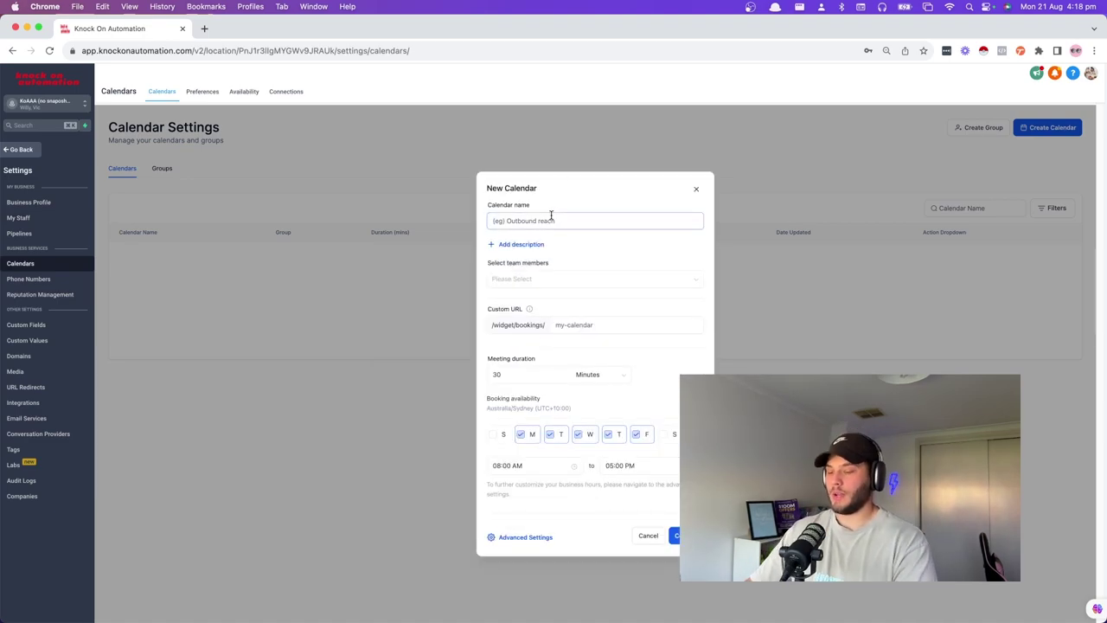
pyautogui.write('Matt Calendar')
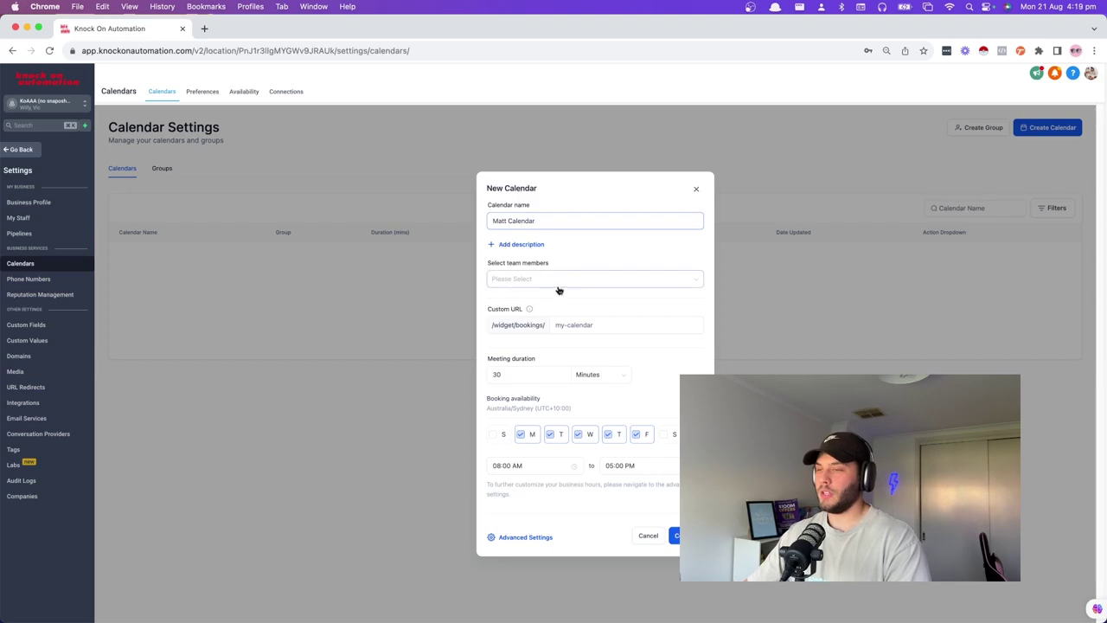
pyautogui.click(544, 279)
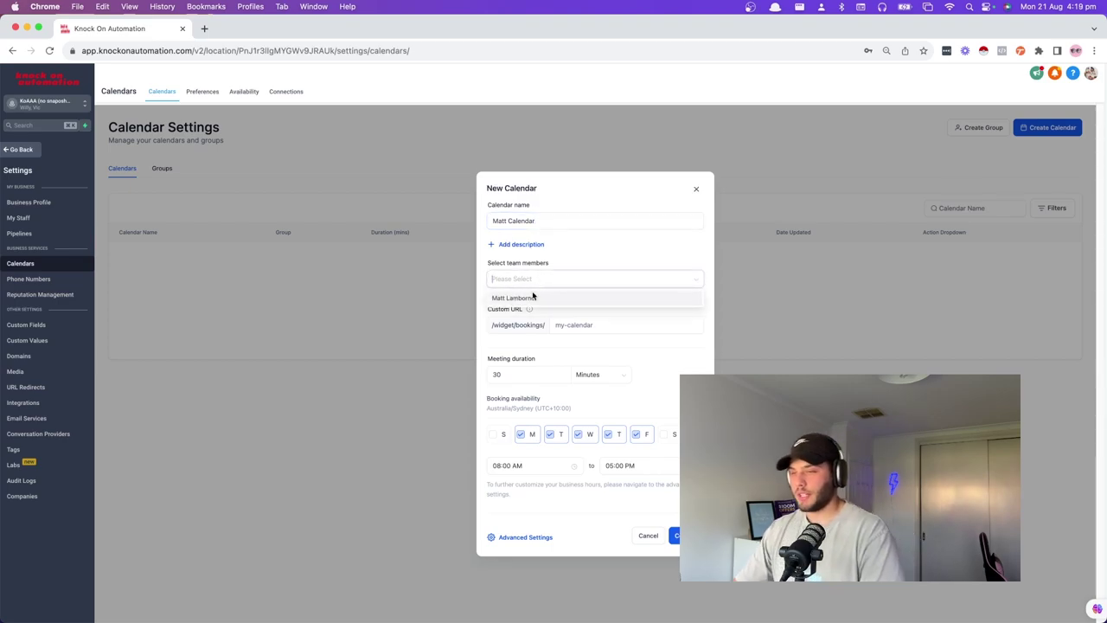
pyautogui.click(531, 298)
pyautogui.click(625, 256)
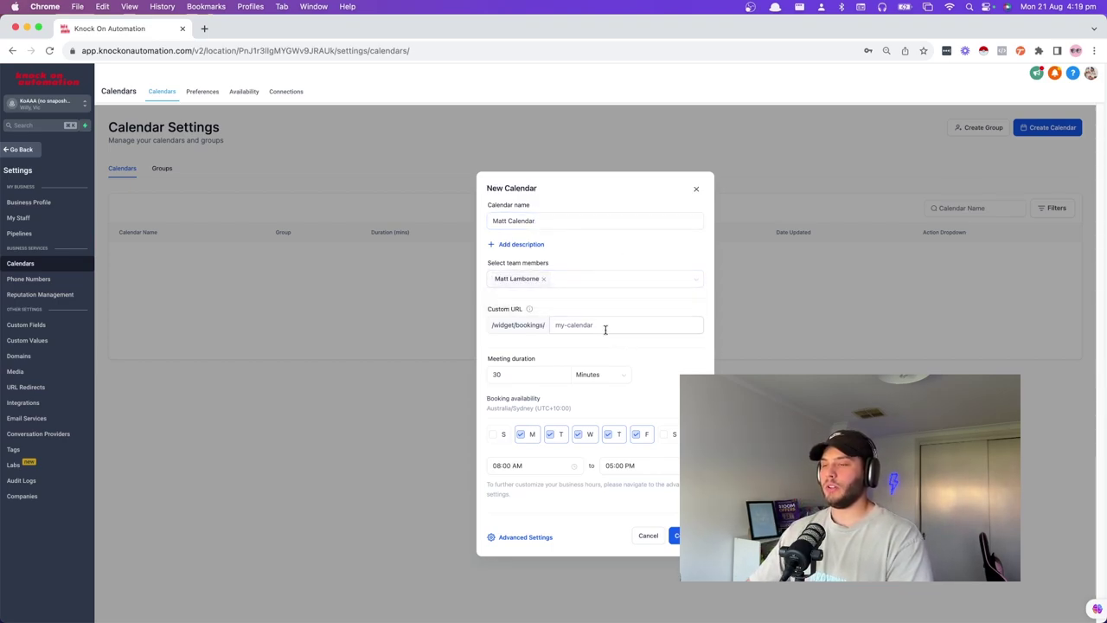
# Step: Set the custom URL slug to 'matt-booking-link' and create the calendar
pyautogui.click(580, 325)
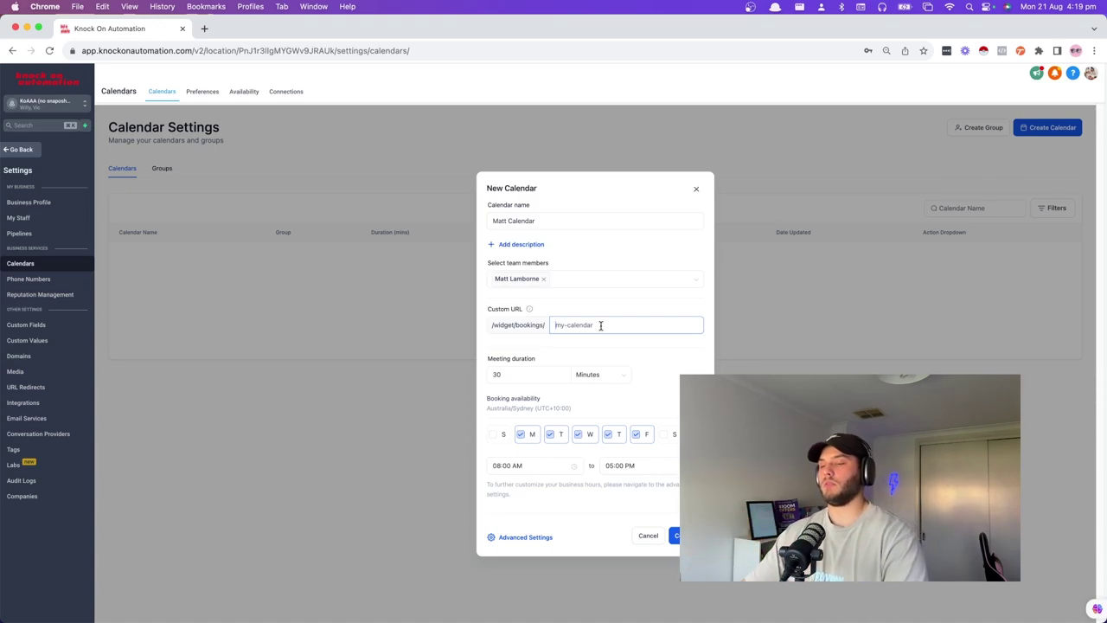
pyautogui.click(677, 536)
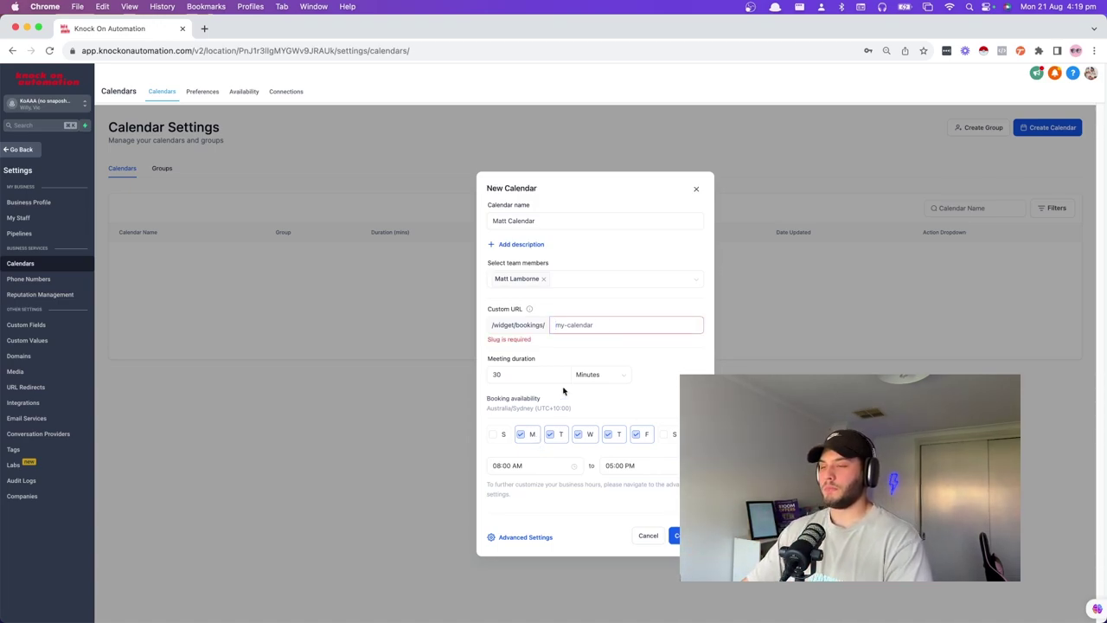
pyautogui.click(594, 321)
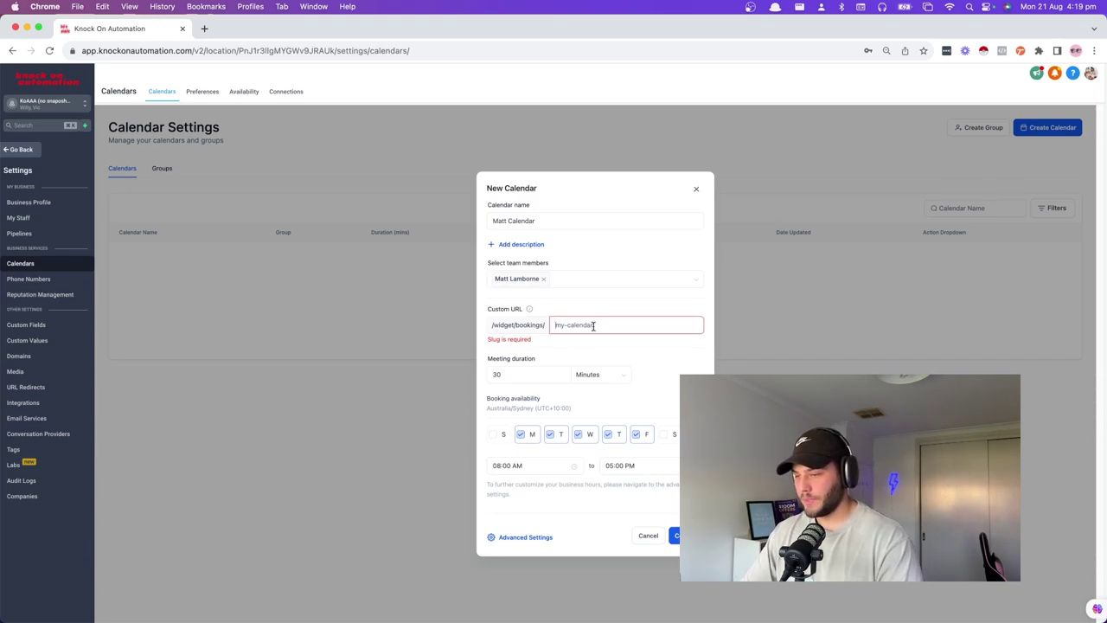
pyautogui.write('matt-booking-link')
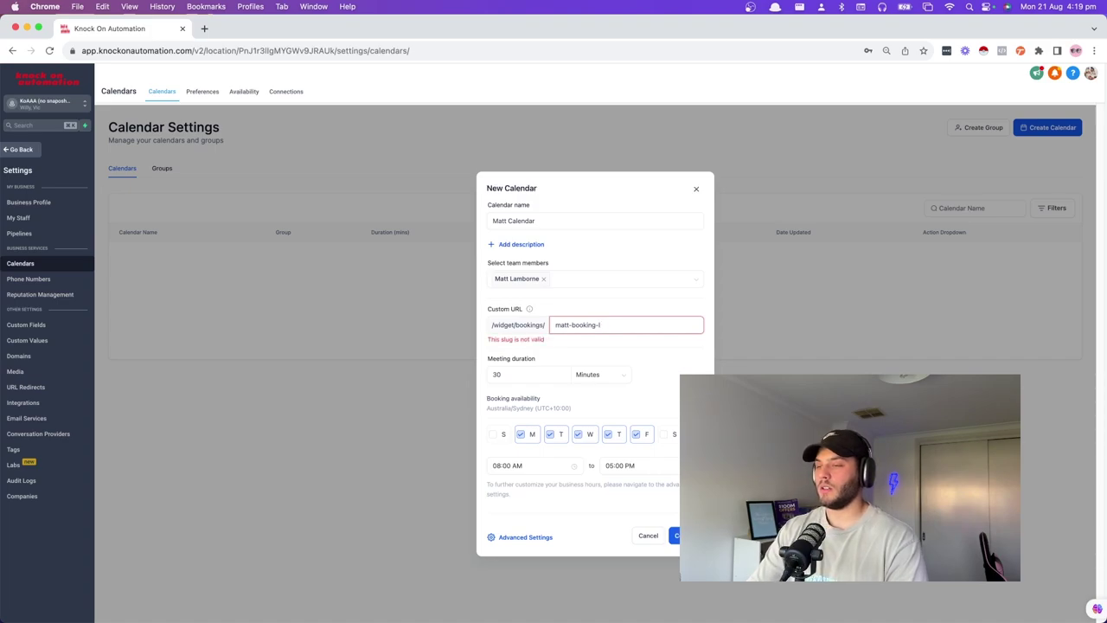
pyautogui.click(677, 536)
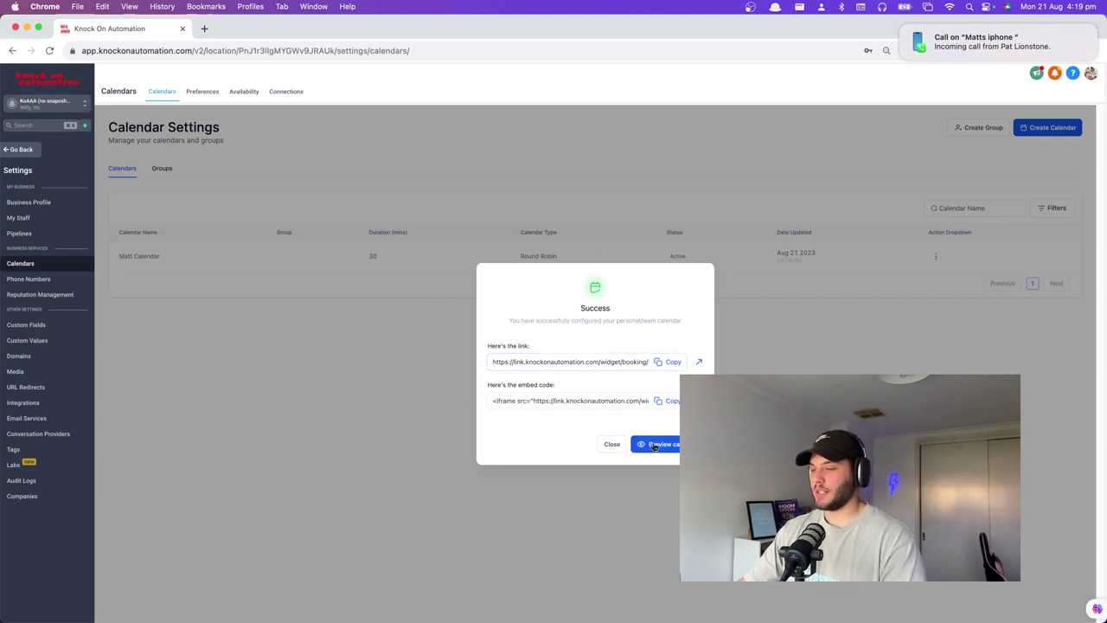
pyautogui.click(613, 445)
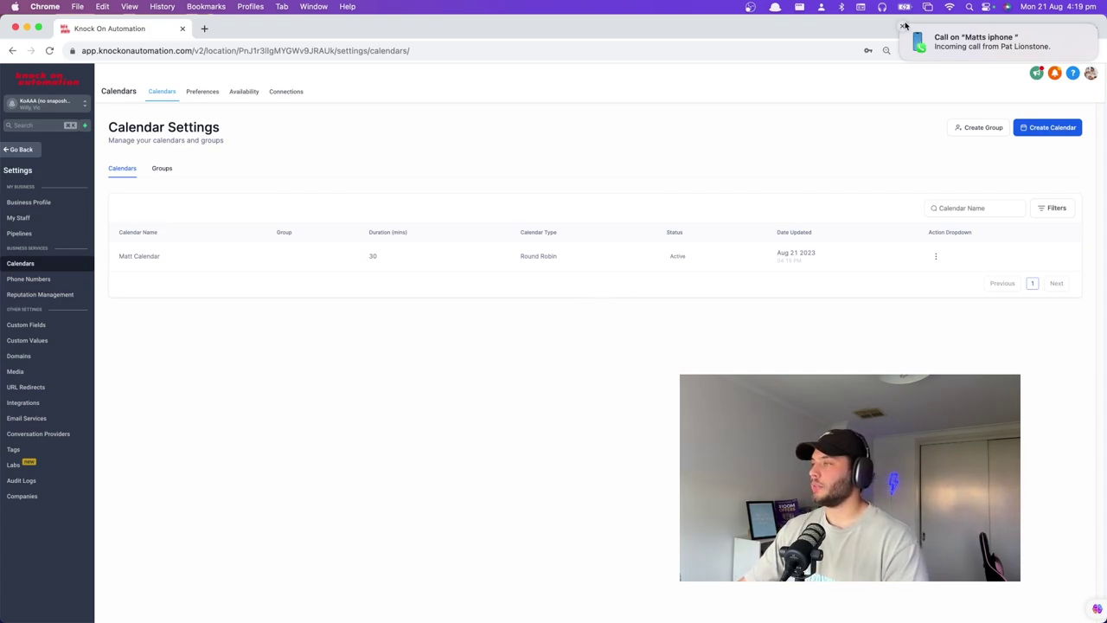
pyautogui.click(904, 25)
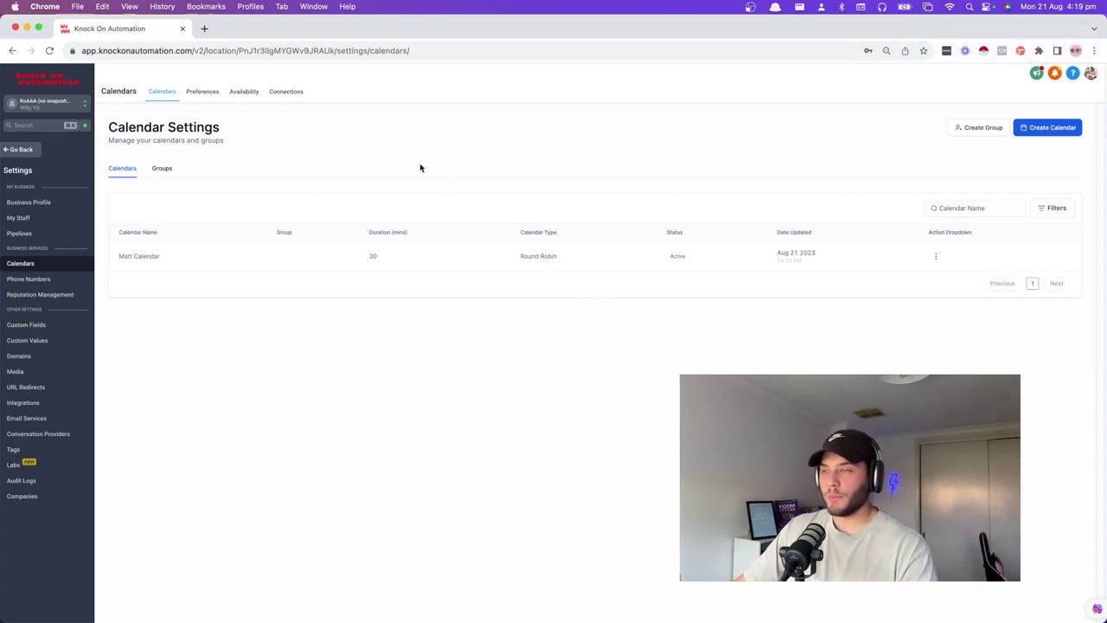
# Step: Back in the browser, open the existing calendar's settings for editing
pyautogui.hotkey('ctrl', 'Up')
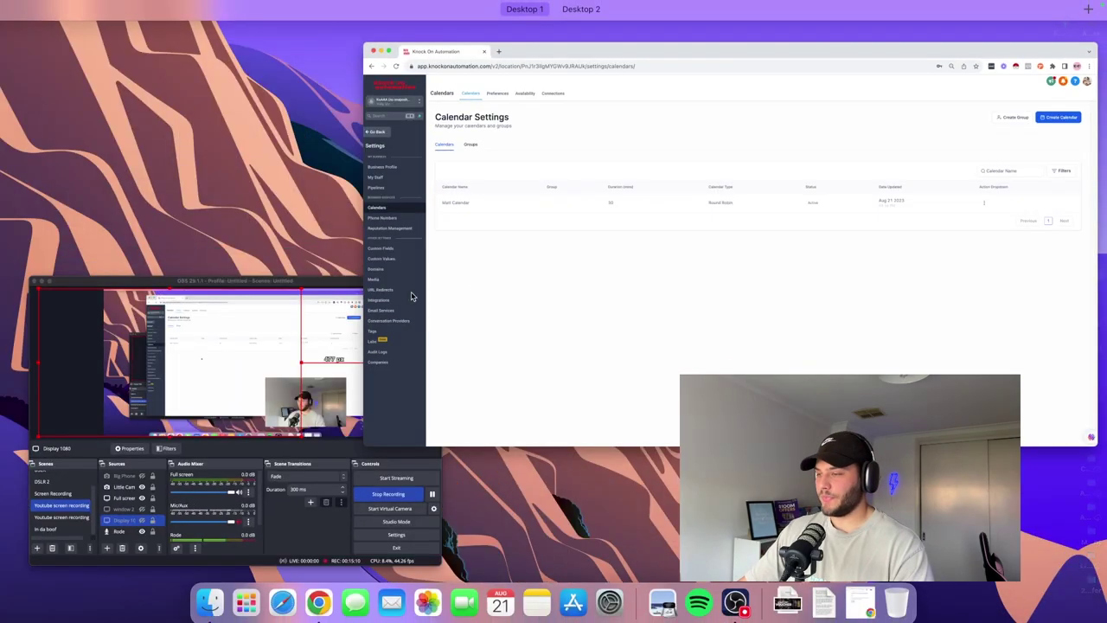
pyautogui.click(216, 381)
pyautogui.press('super+Tab')
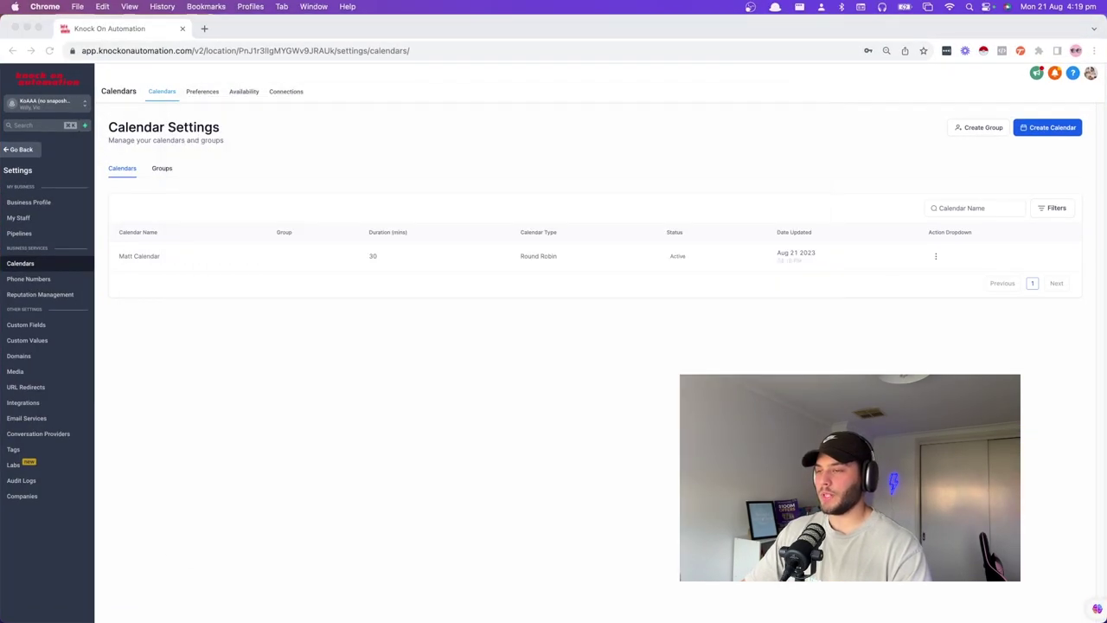
pyautogui.click(935, 257)
pyautogui.click(916, 275)
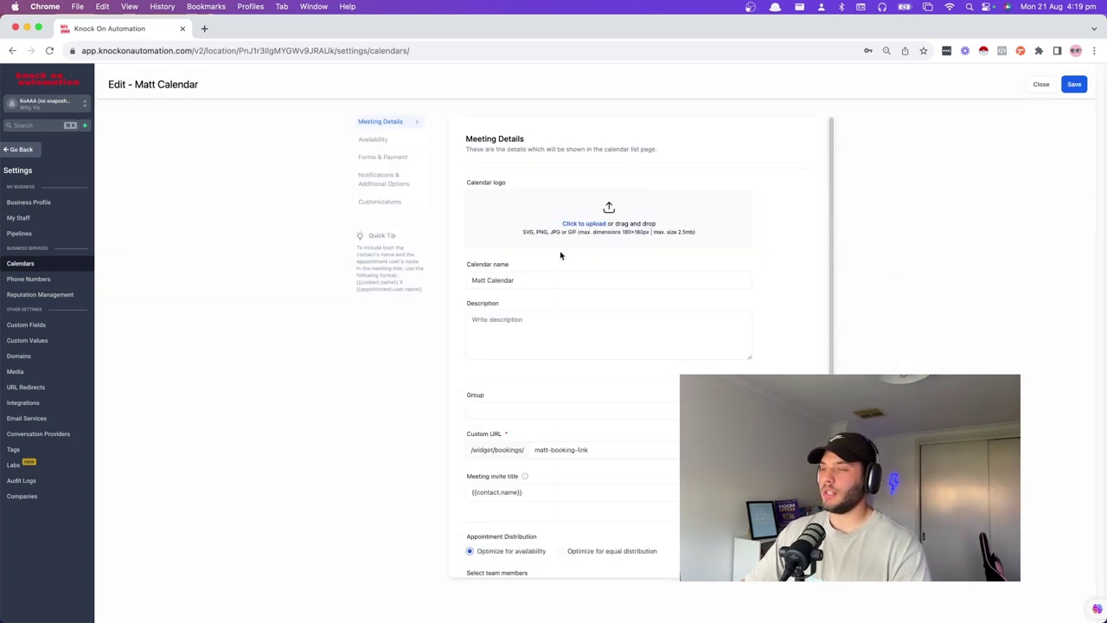
# Step: Review Availability, Forms & Payment, Notifications and Customizations, then save and return to Calendars
pyautogui.click(374, 140)
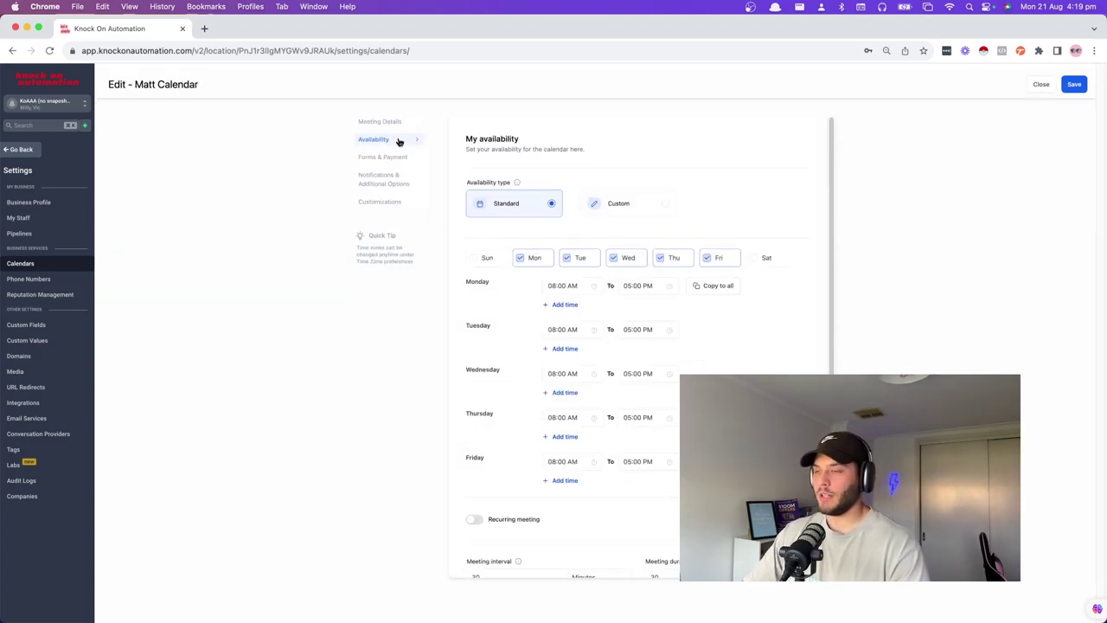
pyautogui.click(379, 159)
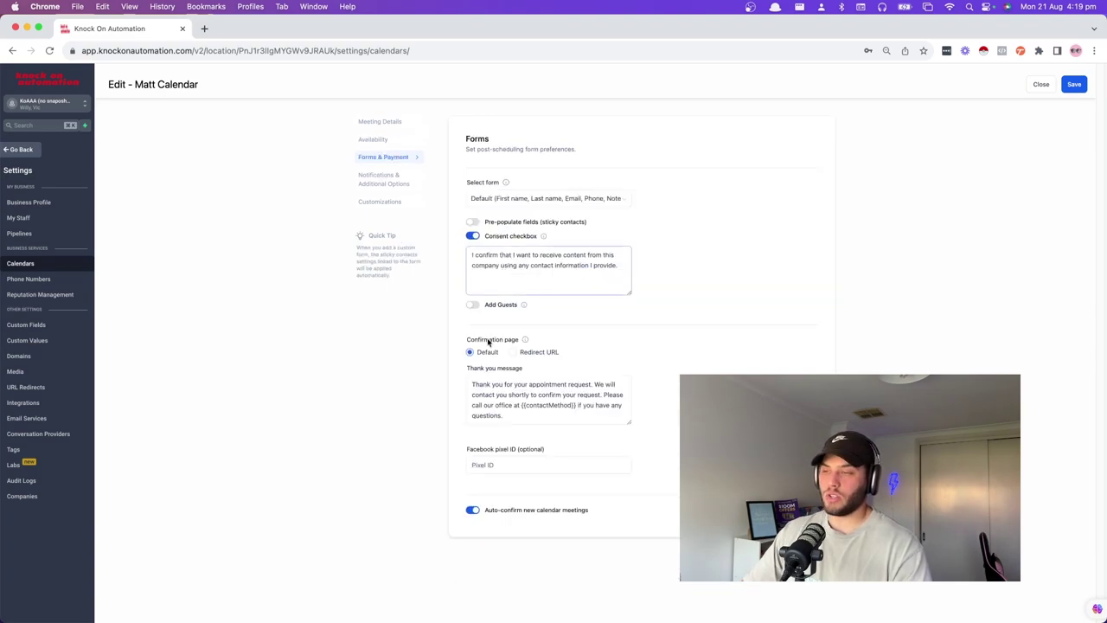
pyautogui.click(401, 183)
pyautogui.click(381, 203)
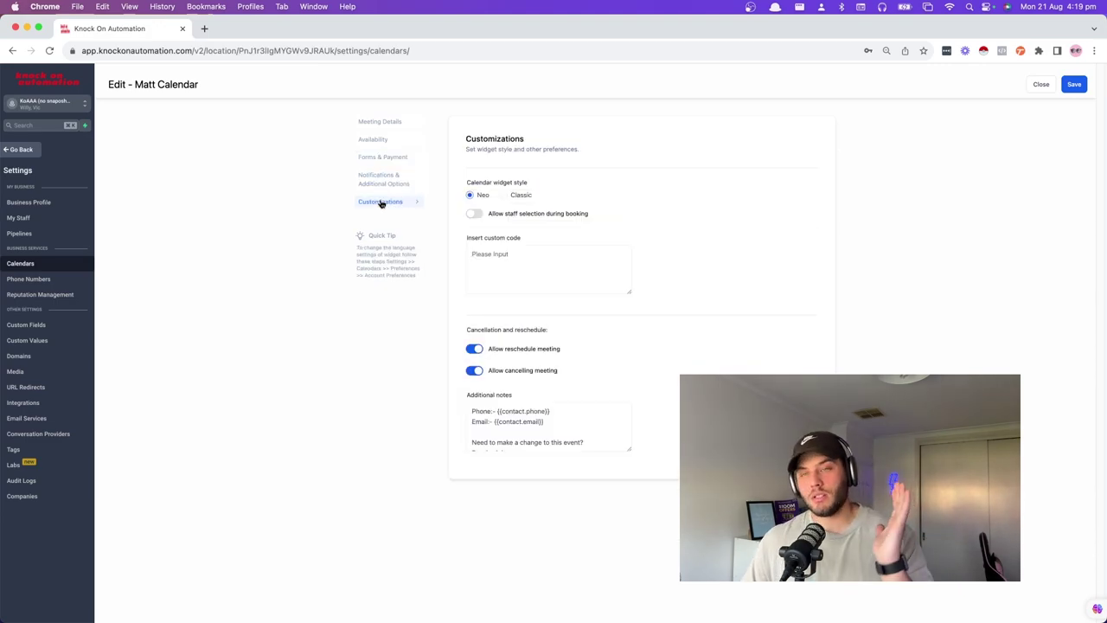
pyautogui.click(1074, 84)
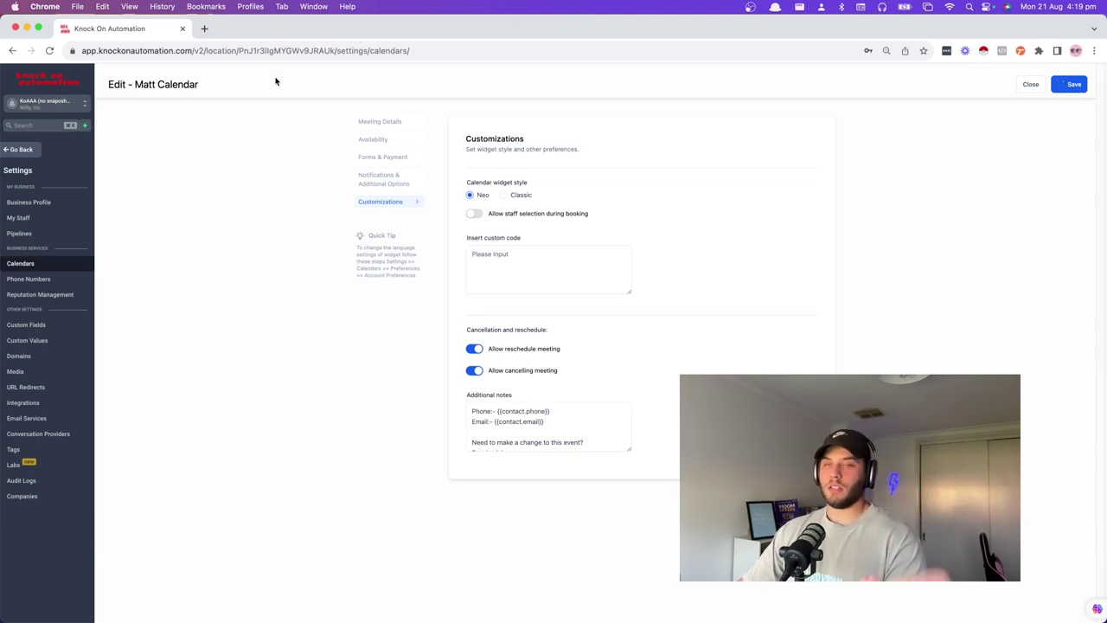
pyautogui.click(20, 149)
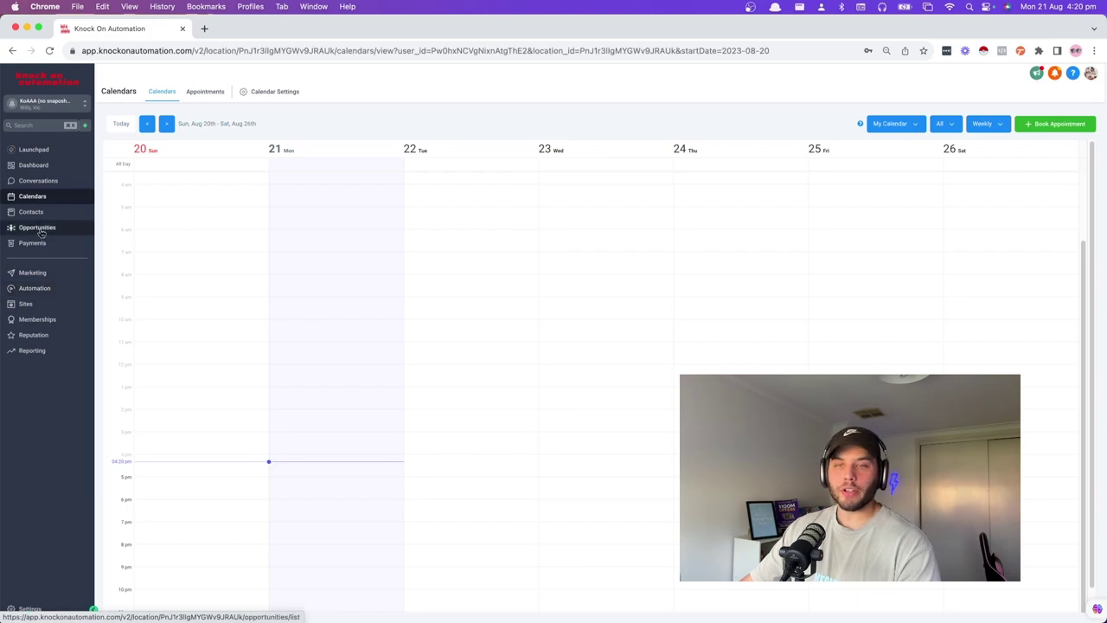
# Step: Open the 2. Appointment booked workflow's Customer Booked Appointment trigger
pyautogui.click(36, 288)
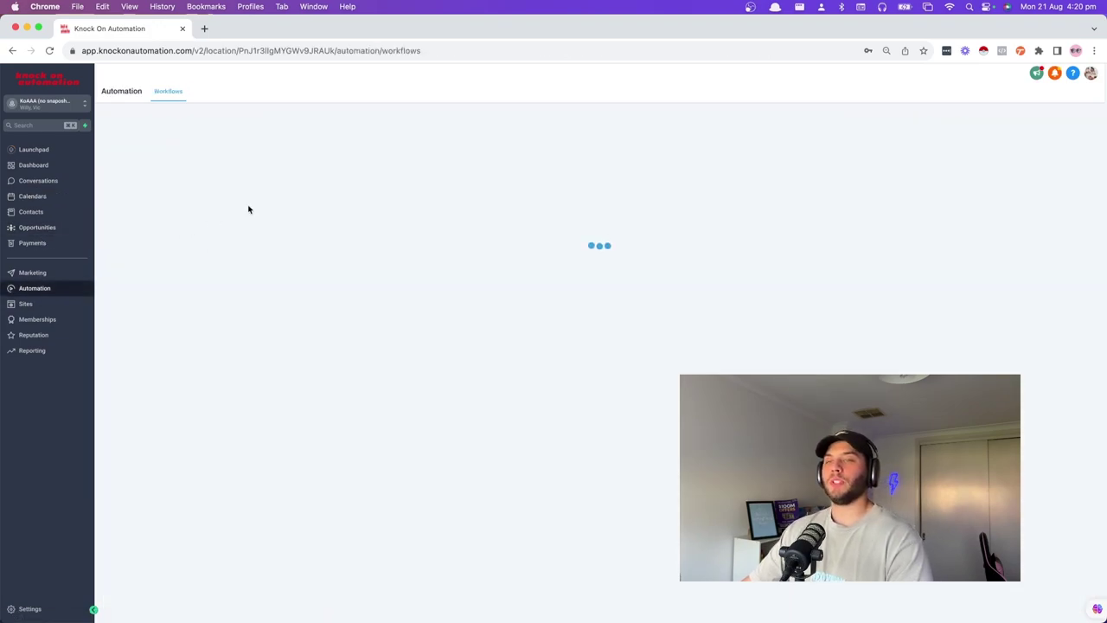
pyautogui.click(354, 262)
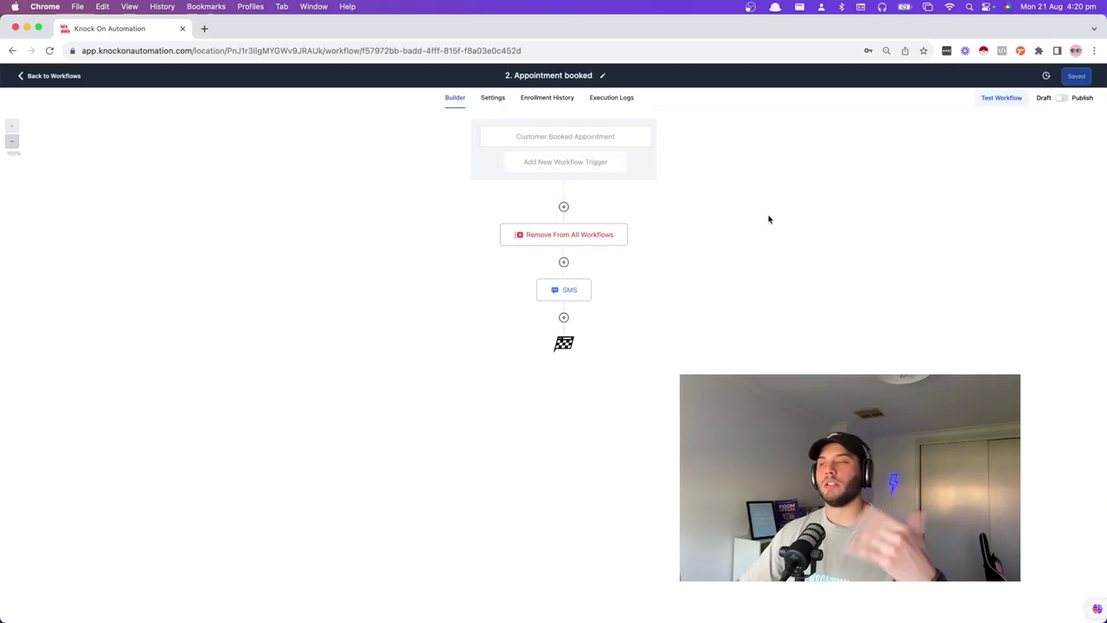
pyautogui.click(543, 138)
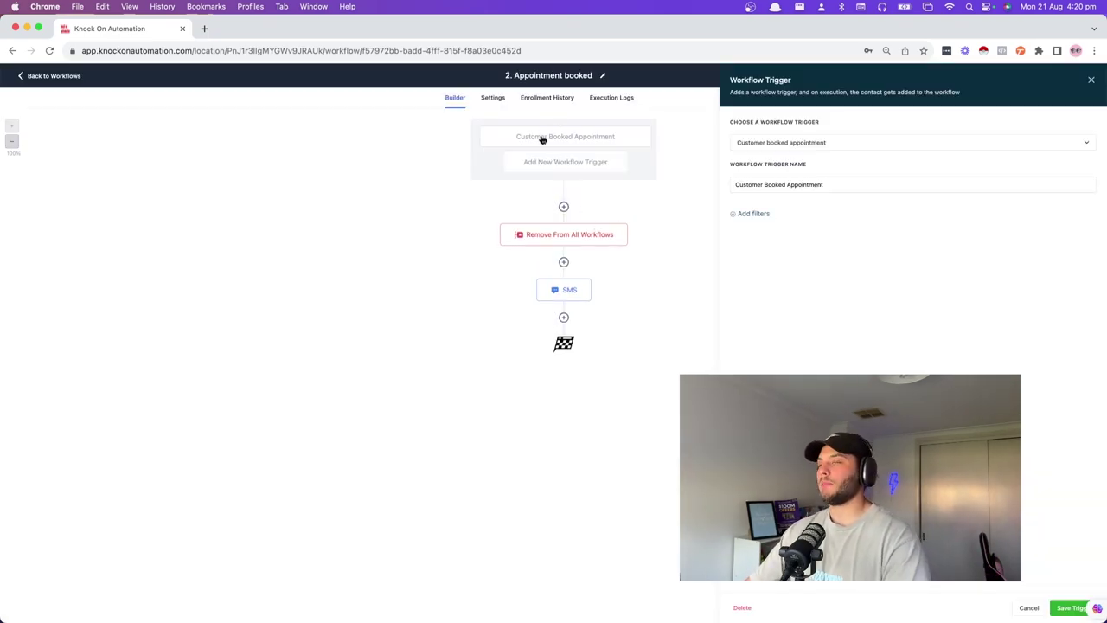
pyautogui.click(606, 164)
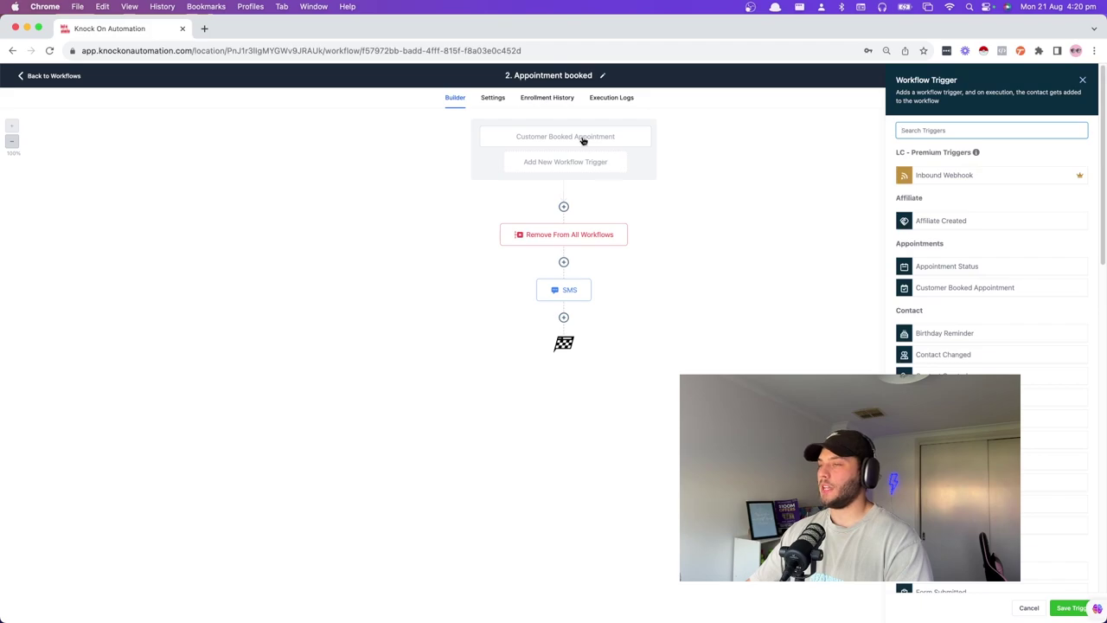
pyautogui.click(585, 141)
# Step: Add an In calendar filter for the existing calendar, then save the trigger and workflow
pyautogui.click(755, 215)
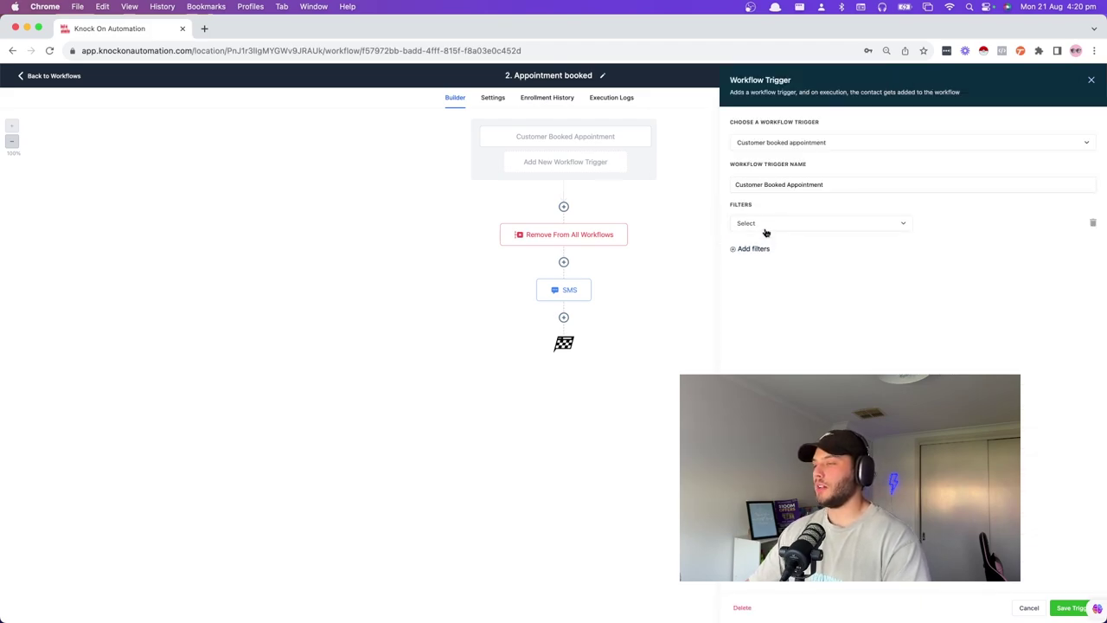
pyautogui.click(766, 225)
pyautogui.click(755, 298)
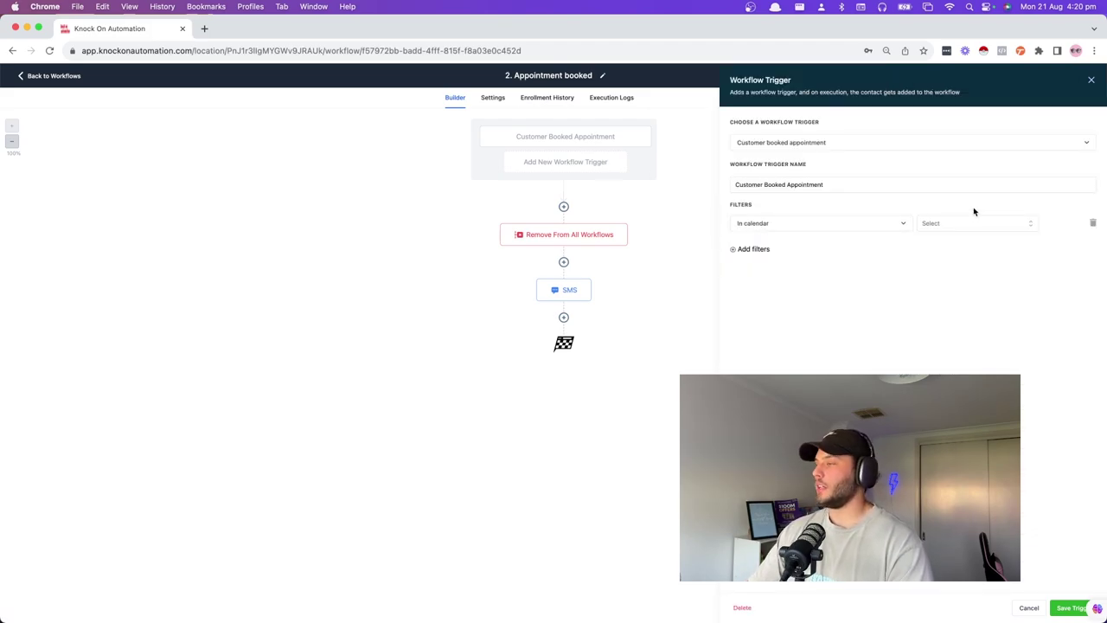
pyautogui.click(935, 225)
pyautogui.click(944, 264)
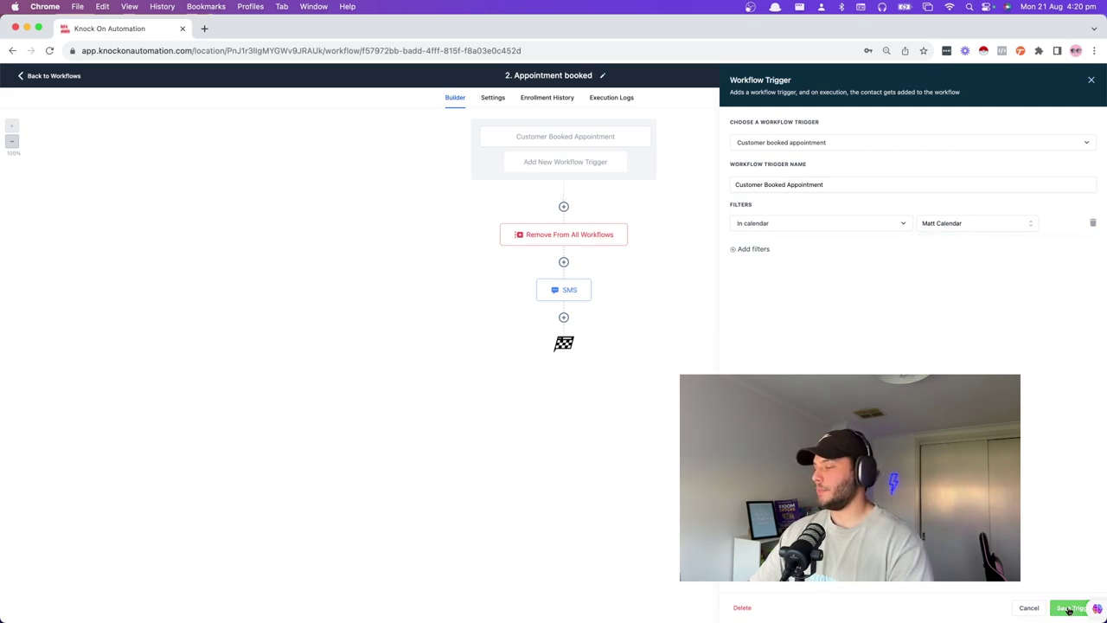
pyautogui.click(1054, 605)
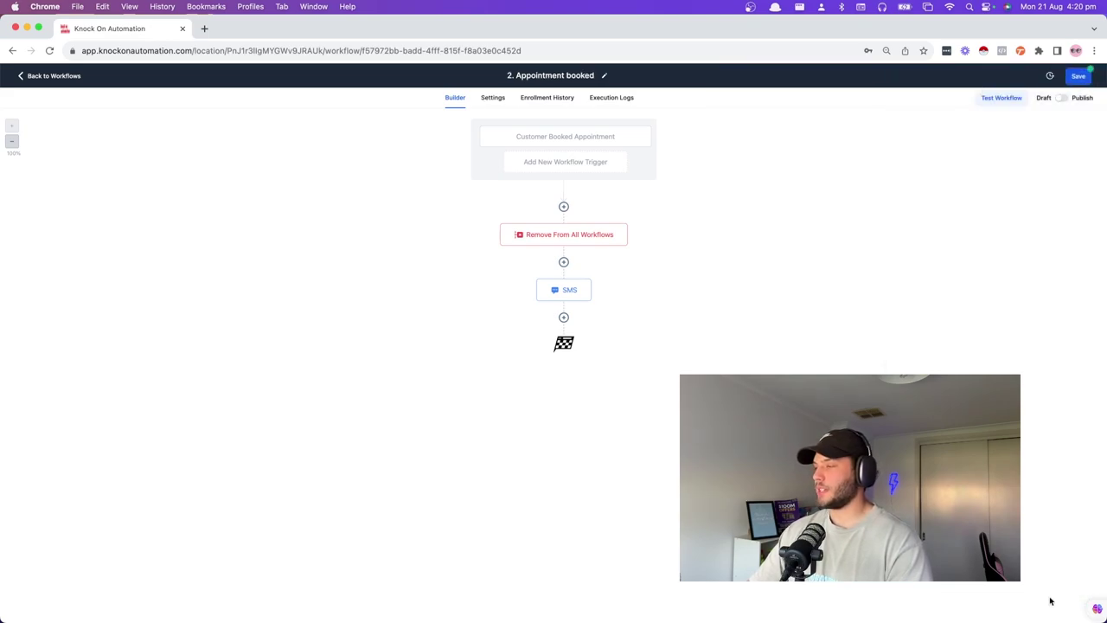
pyautogui.click(1078, 78)
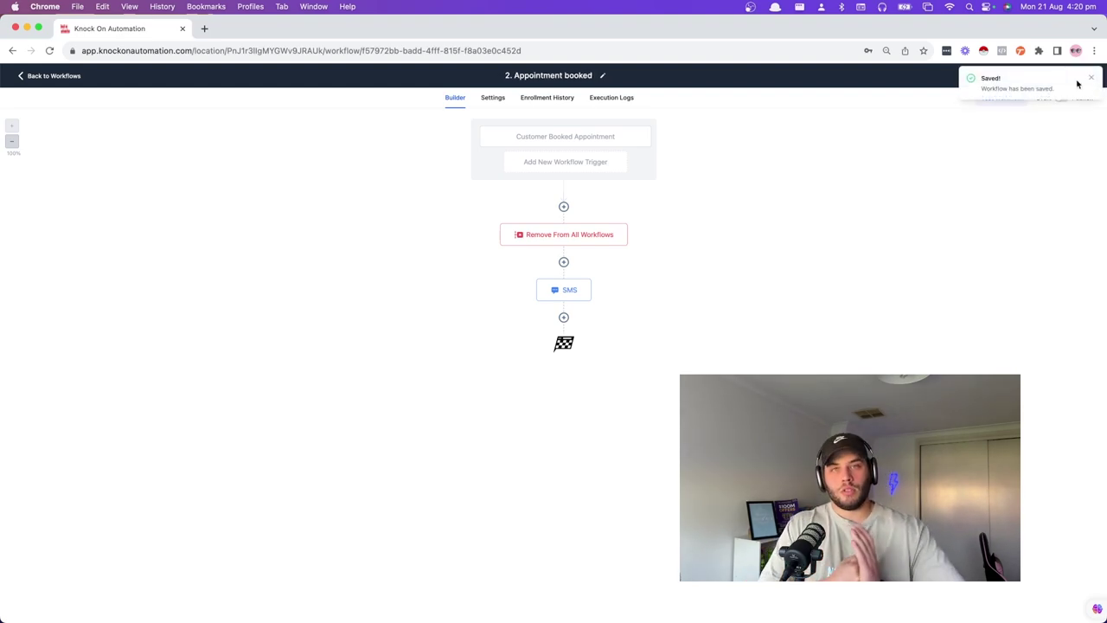
pyautogui.click(69, 77)
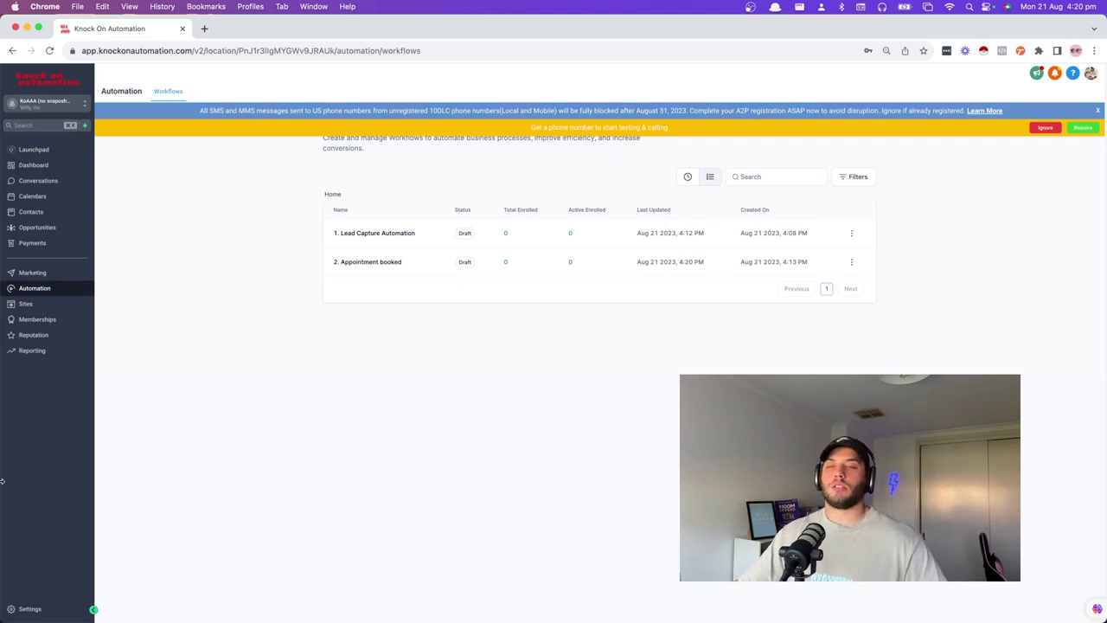
# Step: Edit the staff member in My Staff and expand User Calendar Configuration
pyautogui.click(26, 610)
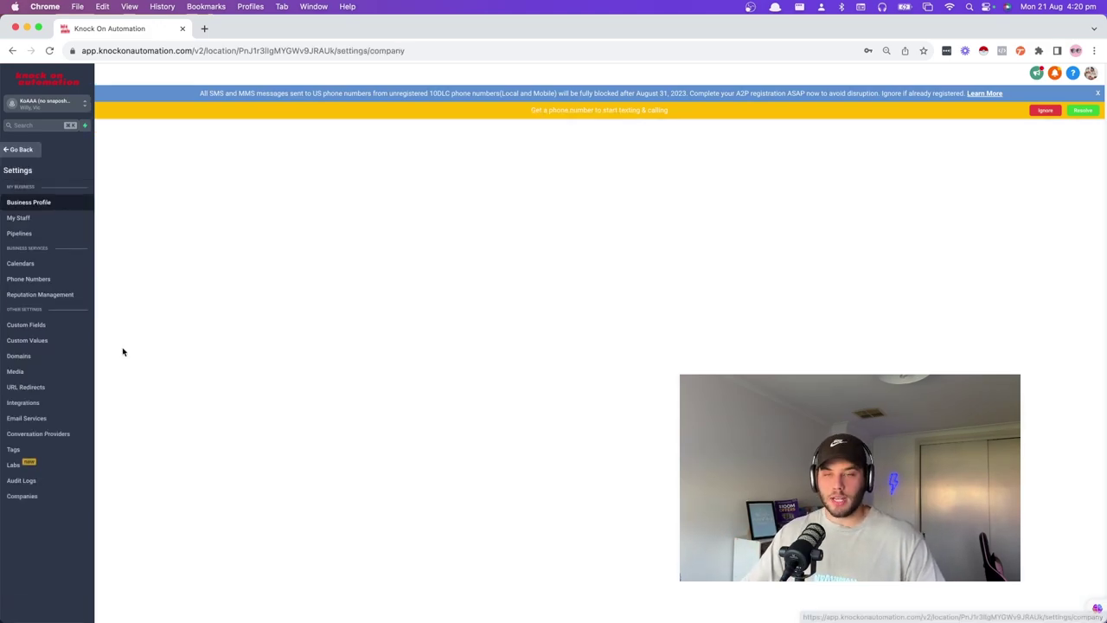
pyautogui.click(33, 218)
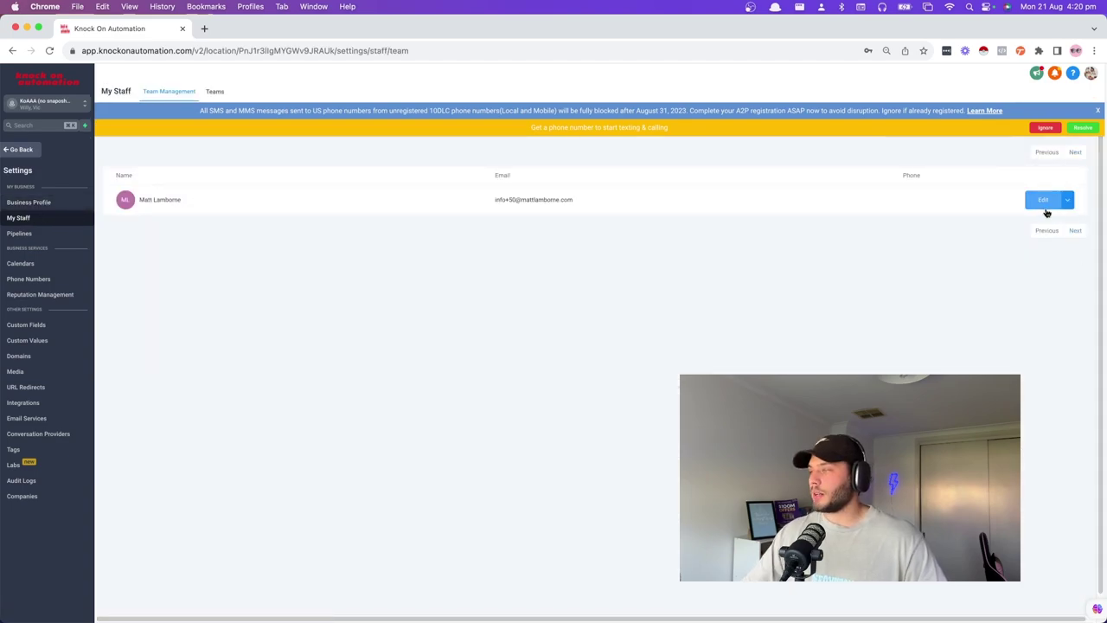
pyautogui.click(1044, 201)
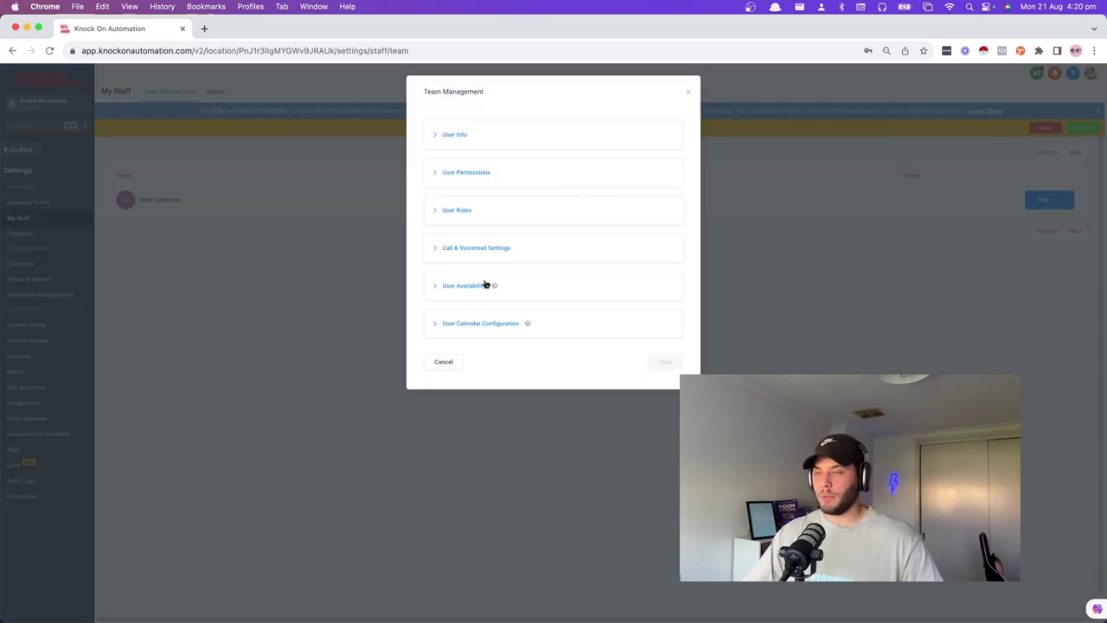
pyautogui.click(451, 325)
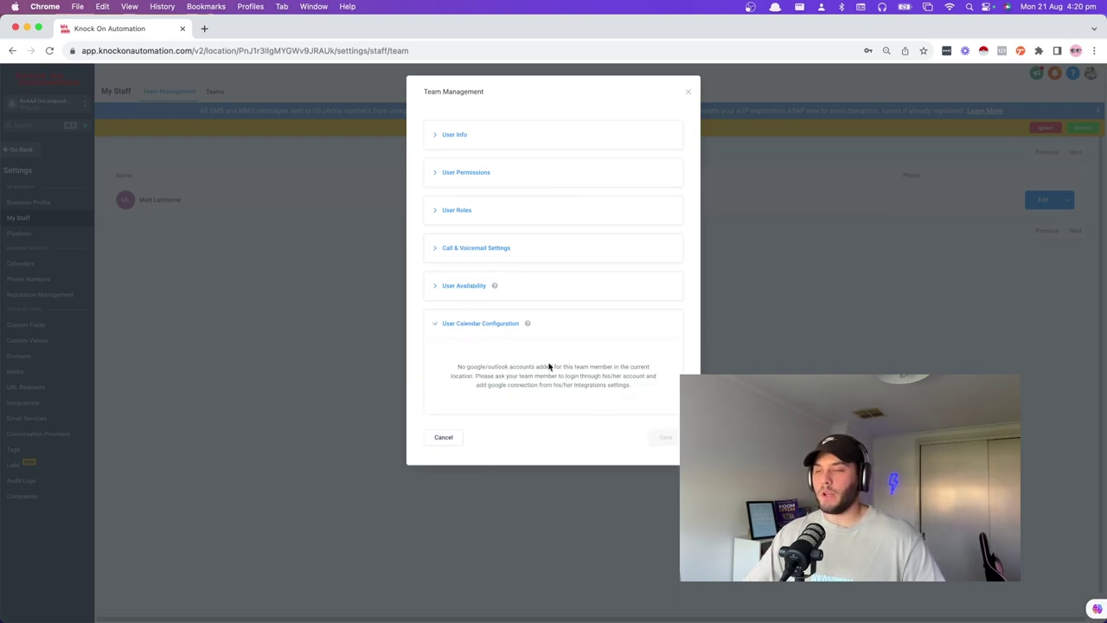
# Step: Highlight the no-connected-accounts message, close the dialog, and go to Calendar Settings
pyautogui.tripleClick(492, 367)
pyautogui.click(596, 372)
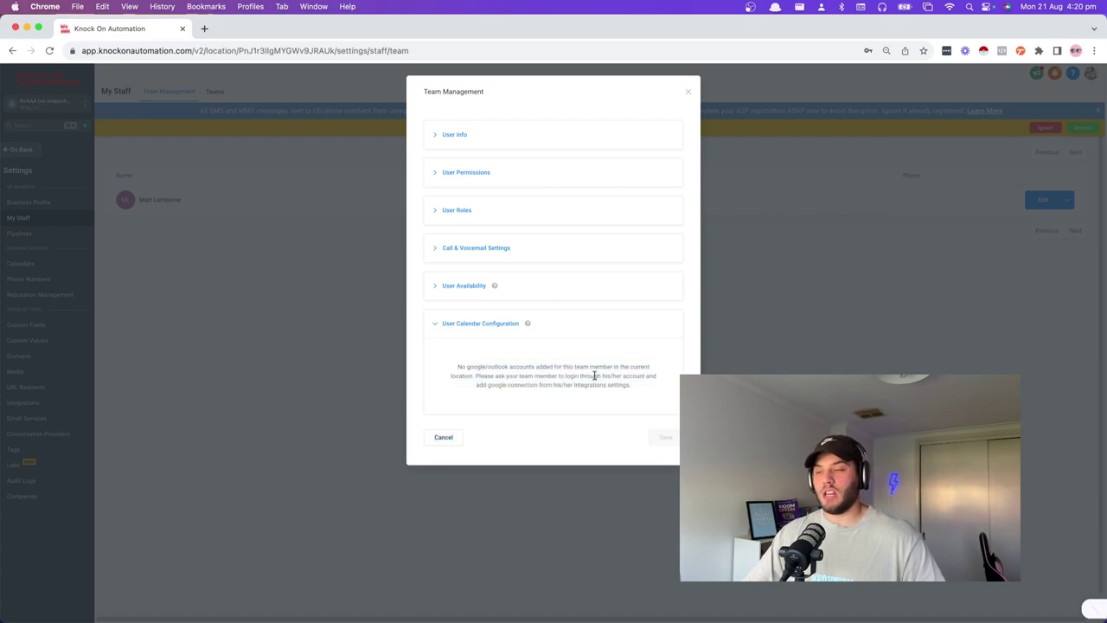
pyautogui.tripleClick(442, 351)
pyautogui.click(520, 345)
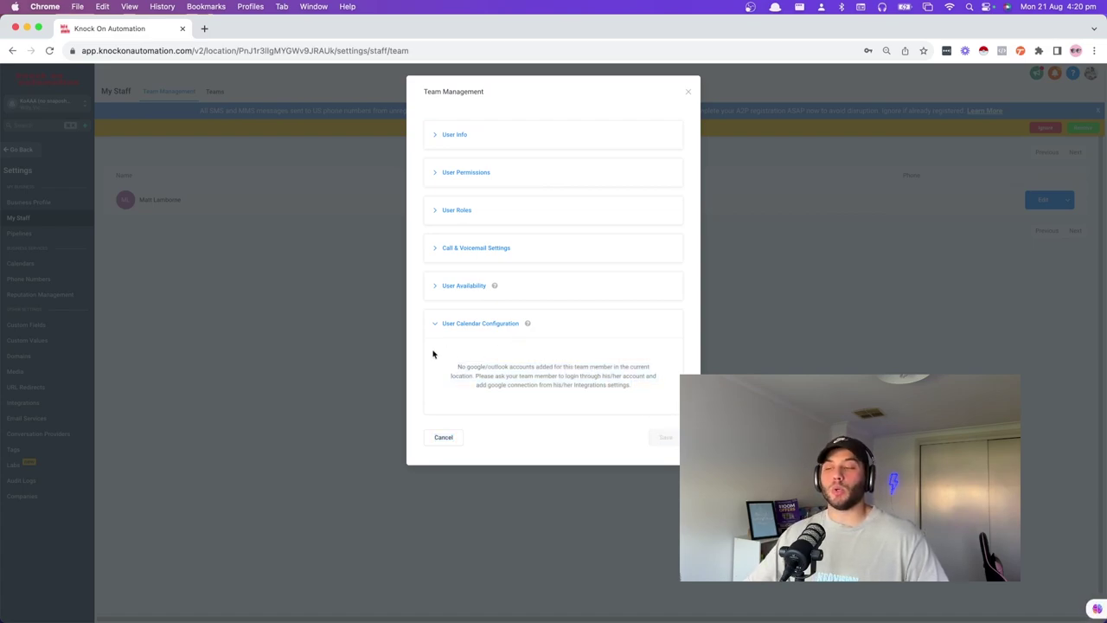
pyautogui.moveTo(435, 355); pyautogui.dragTo(661, 383)
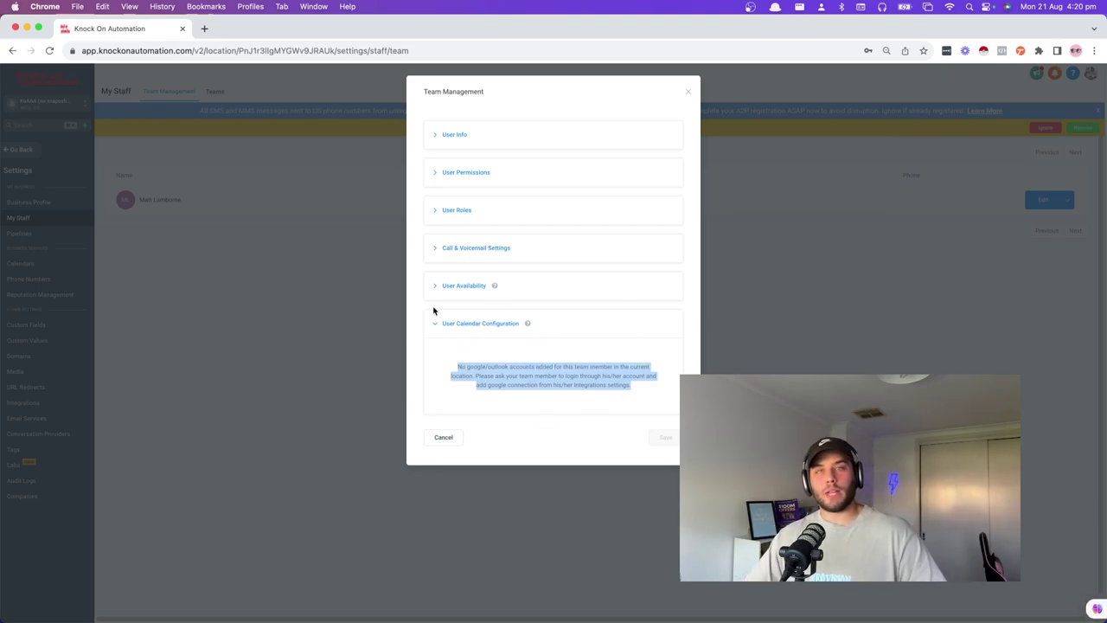
pyautogui.click(688, 93)
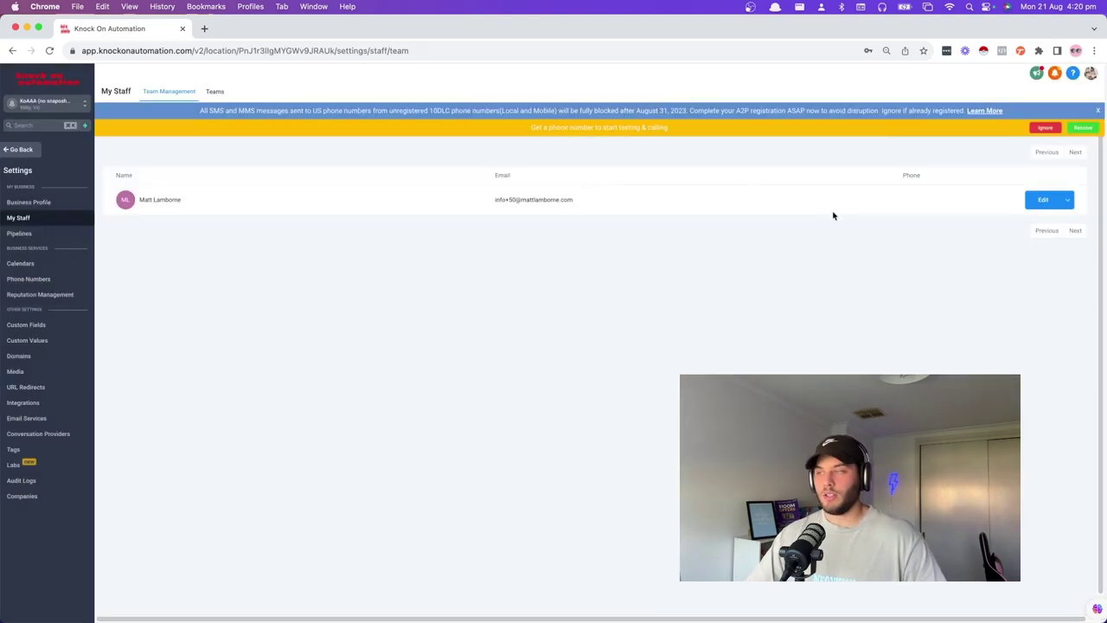
pyautogui.click(26, 263)
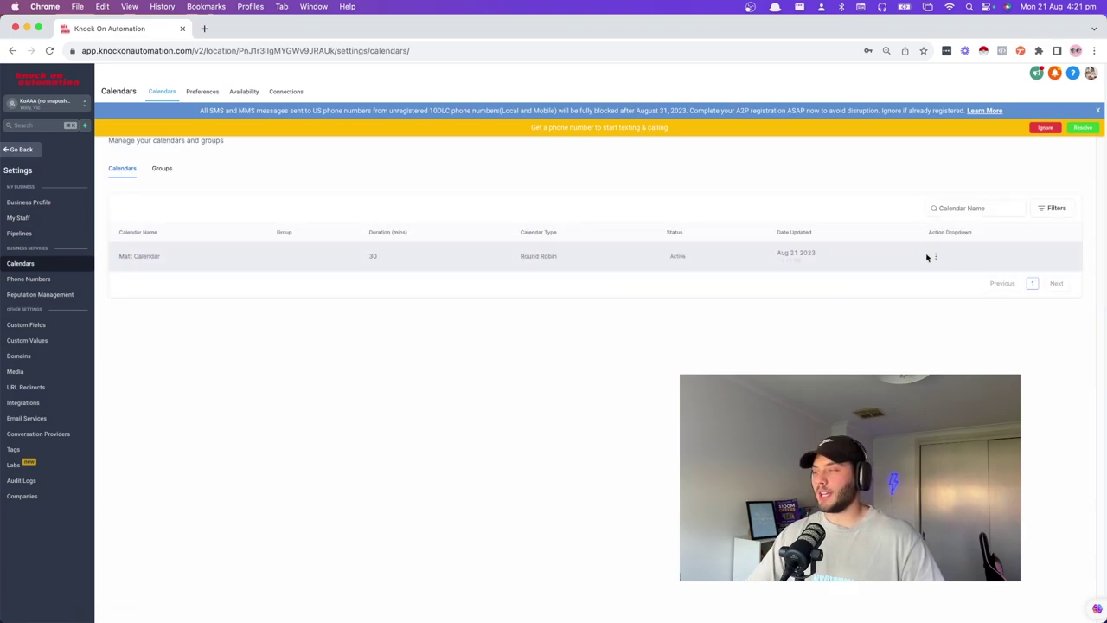
# Step: Look over the calendar's edit page, dismiss the Zoom connection warning, then head back to workflows
pyautogui.click(936, 256)
pyautogui.click(911, 286)
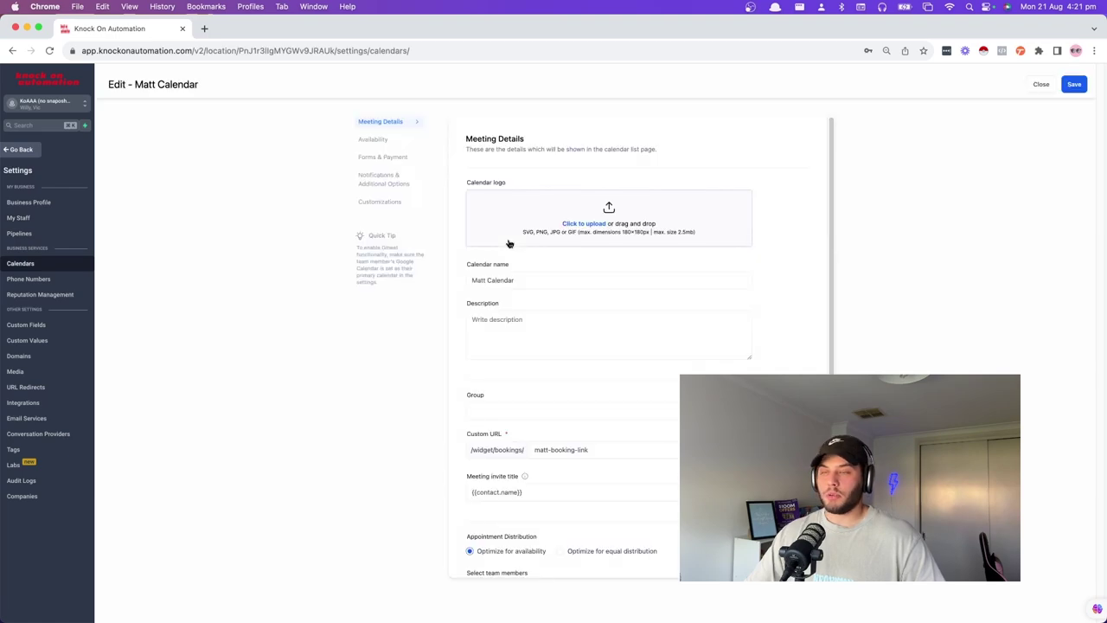
pyautogui.scroll(-4, 516, 559)
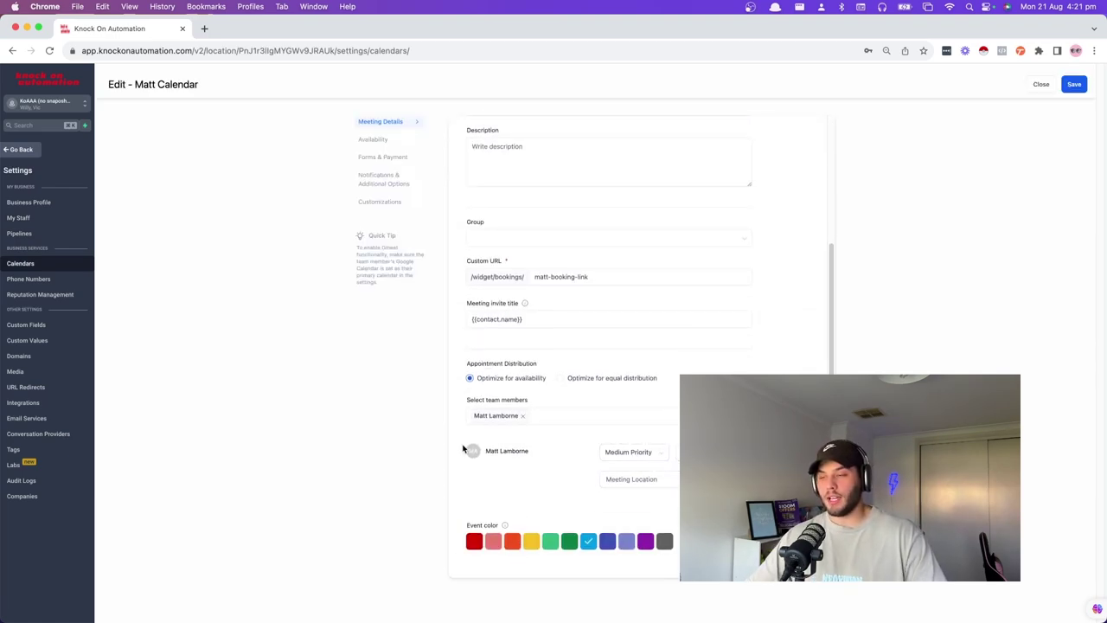
pyautogui.scroll(4, 631, 440)
pyautogui.scroll(-4, 625, 430)
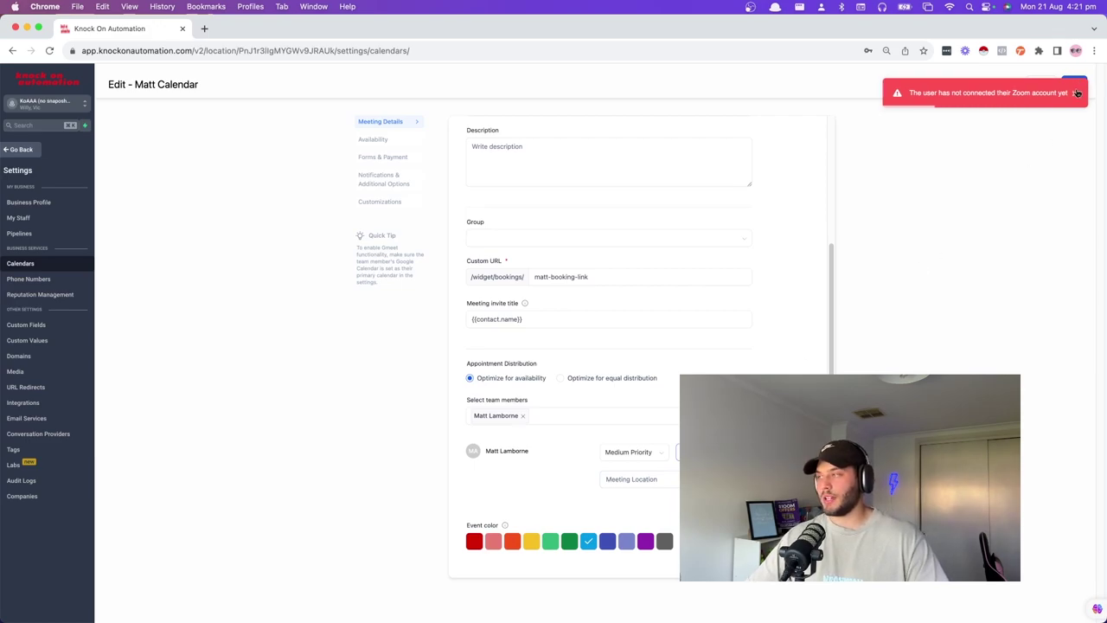
pyautogui.click(1077, 93)
pyautogui.click(672, 474)
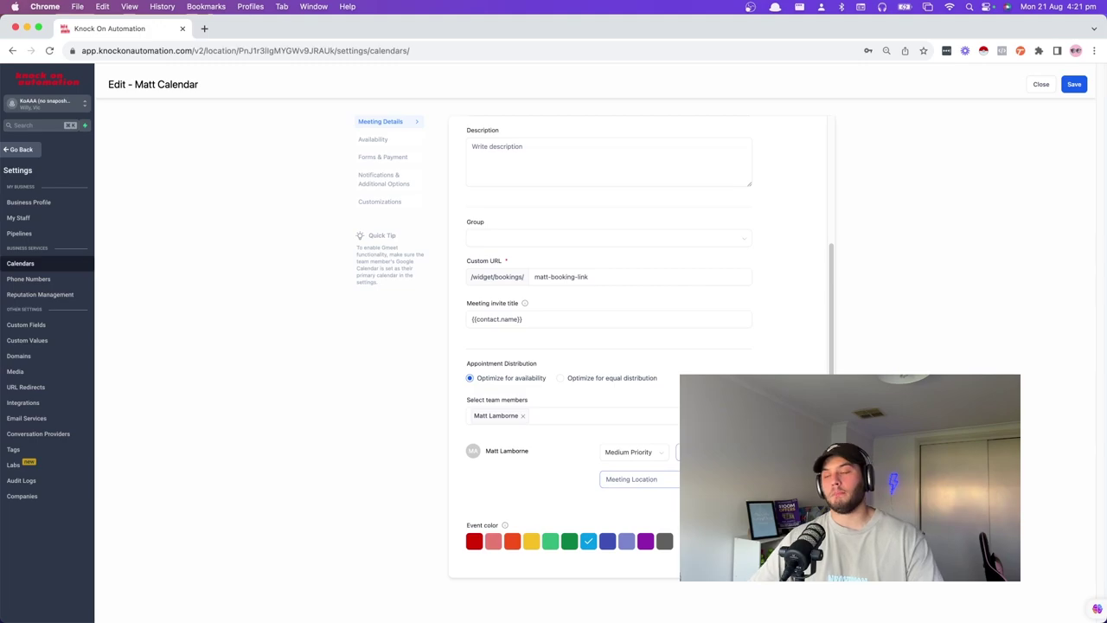
pyautogui.scroll(3, 517, 303)
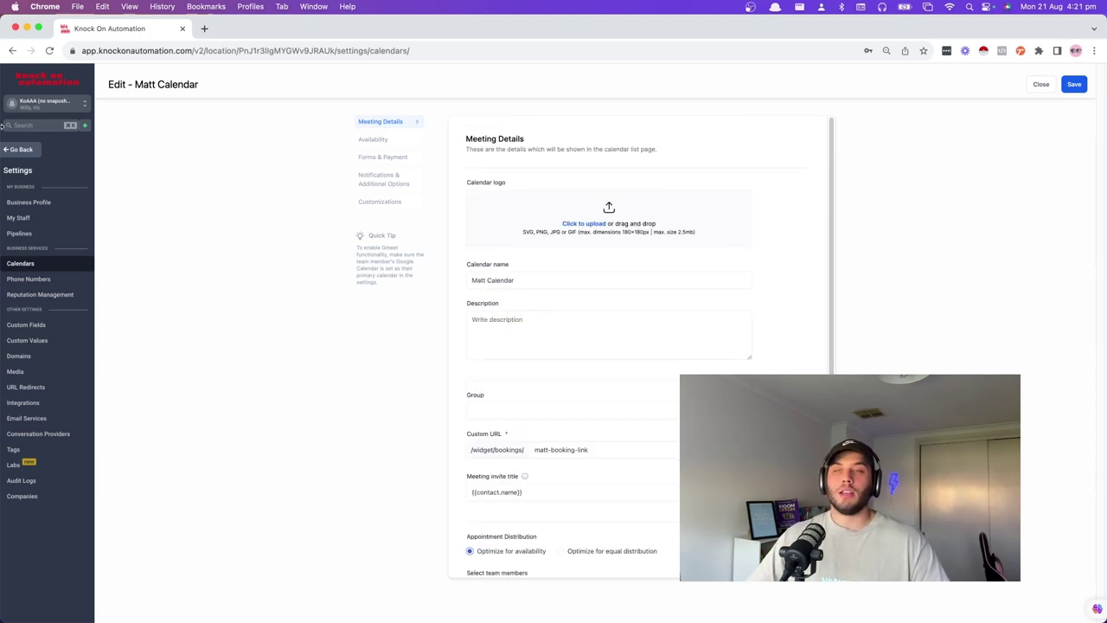
pyautogui.click(14, 149)
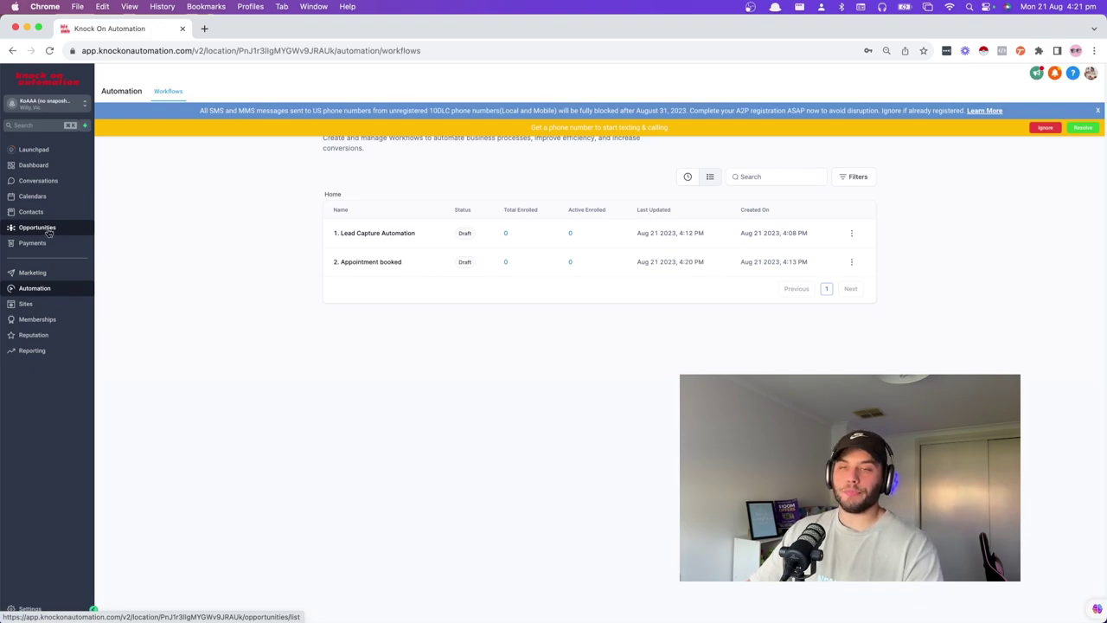
# Step: Check the Opportunities board, nudge the Enquired lead card, then go to Sites' empty Funnels page
pyautogui.click(48, 230)
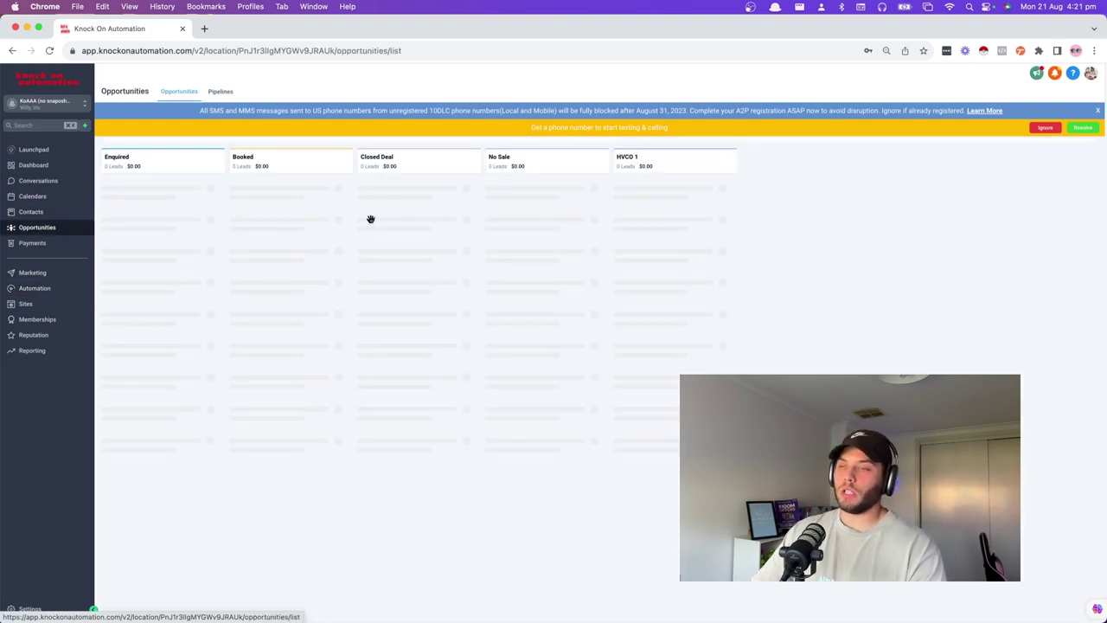
pyautogui.moveTo(144, 208)
pyautogui.mouseDown()
pyautogui.moveTo(298, 203)
pyautogui.moveTo(121, 193)
pyautogui.moveTo(207, 225)
pyautogui.moveTo(262, 227)
pyautogui.moveTo(149, 203)
pyautogui.mouseUp()
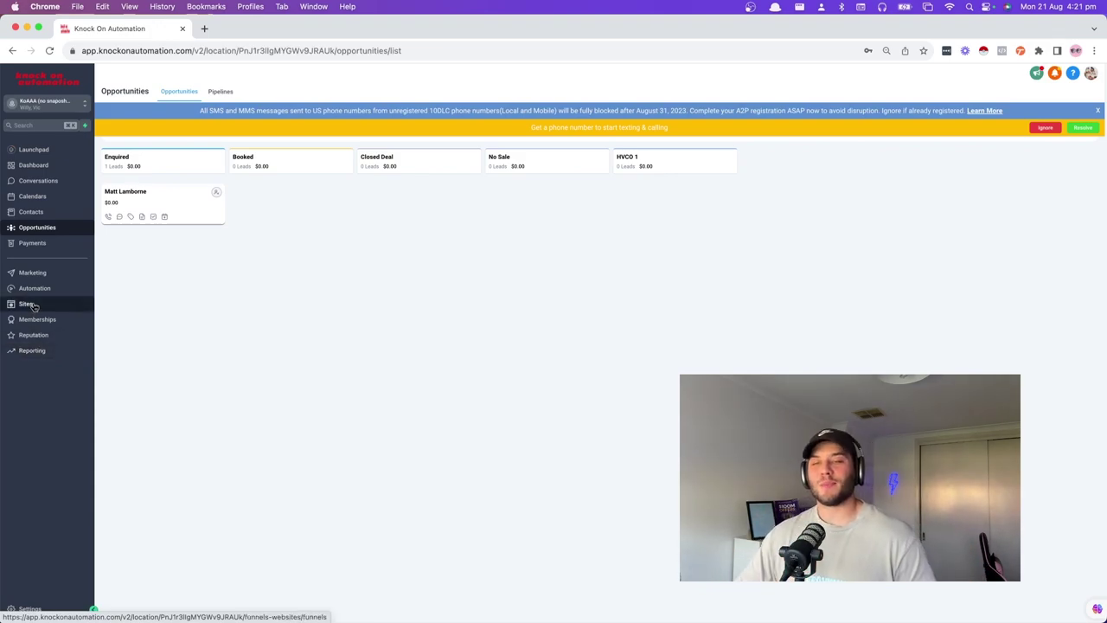
pyautogui.click(34, 307)
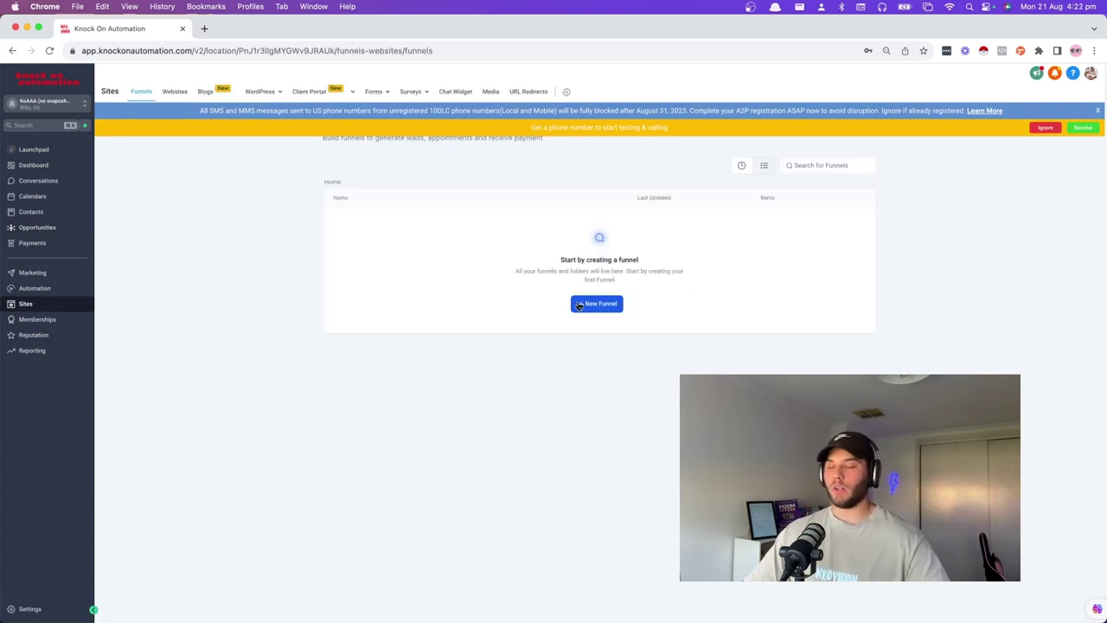
# Step: After one abandoned attempt, create a blank funnel named 'Calendar' and open it
pyautogui.click(579, 305)
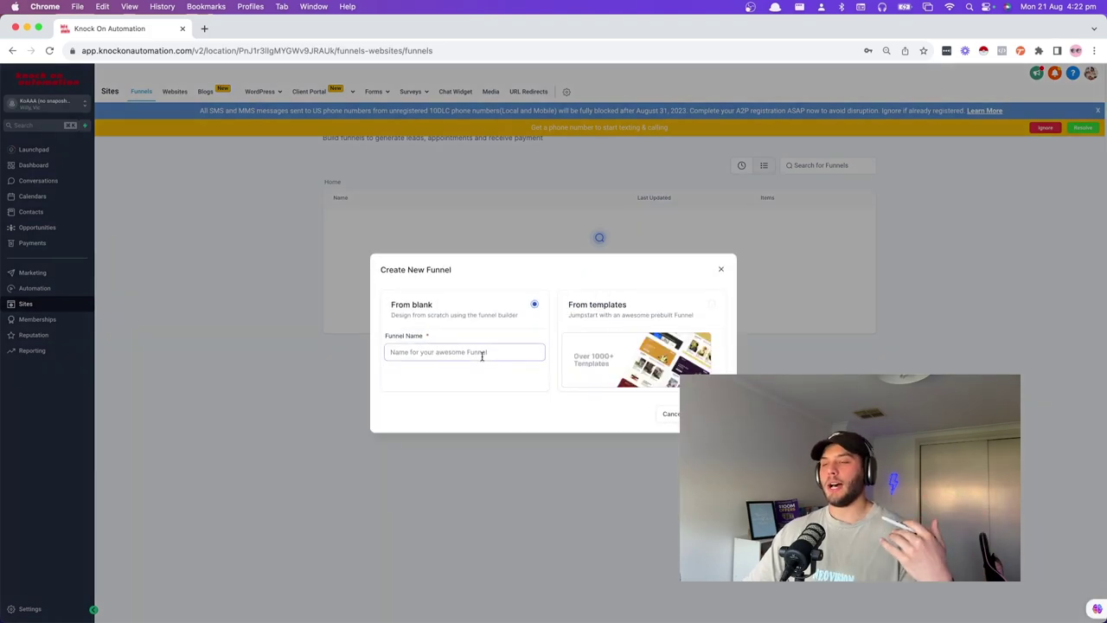
pyautogui.click(721, 269)
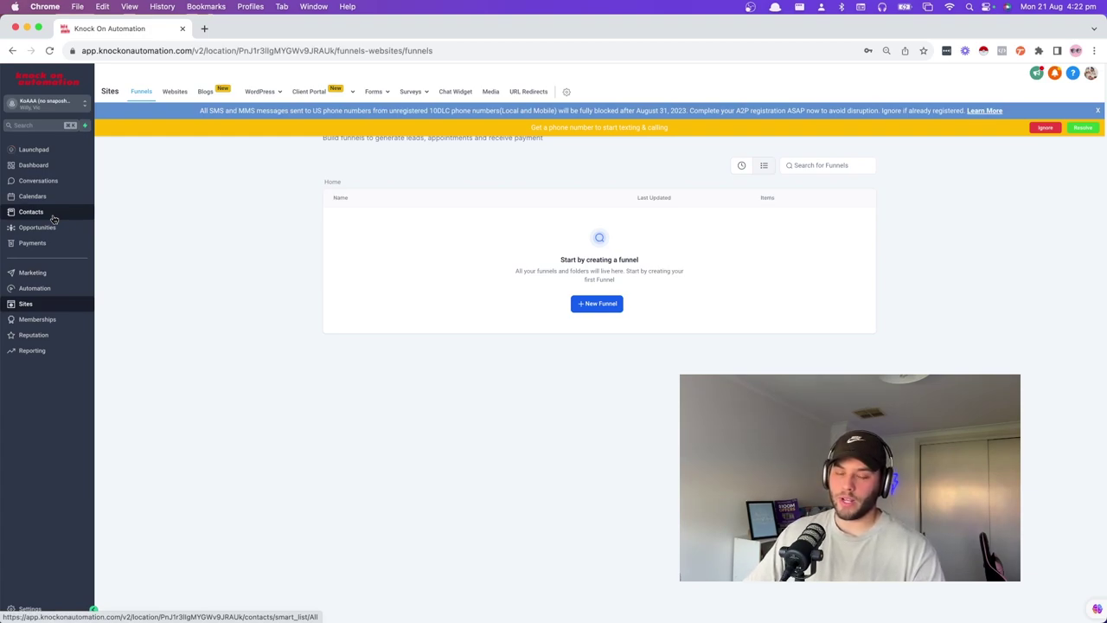
pyautogui.click(581, 303)
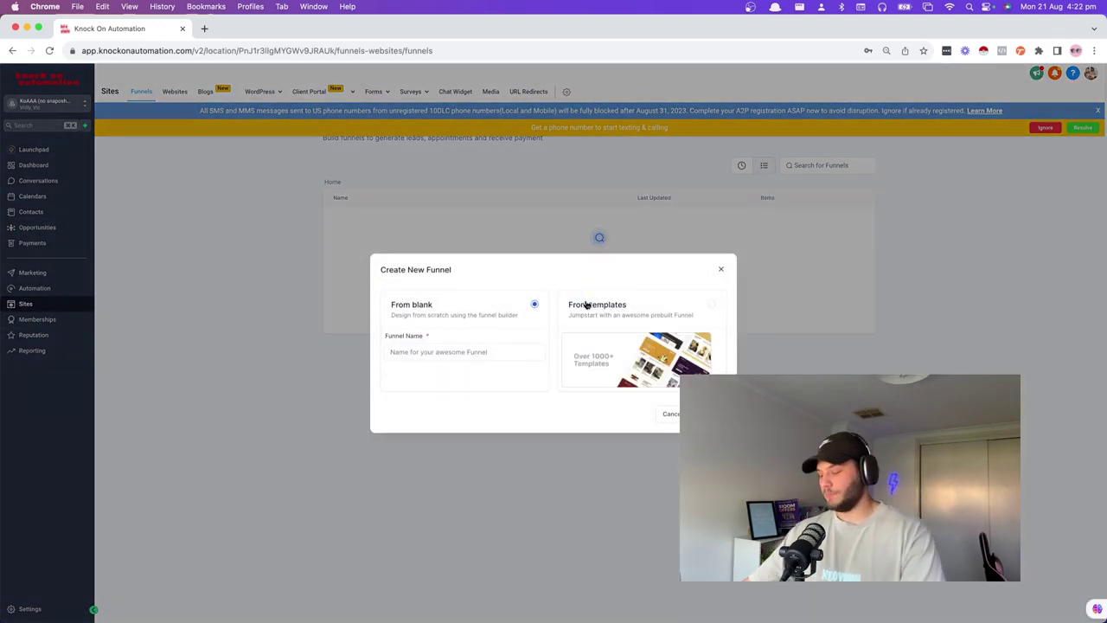
pyautogui.click(405, 356)
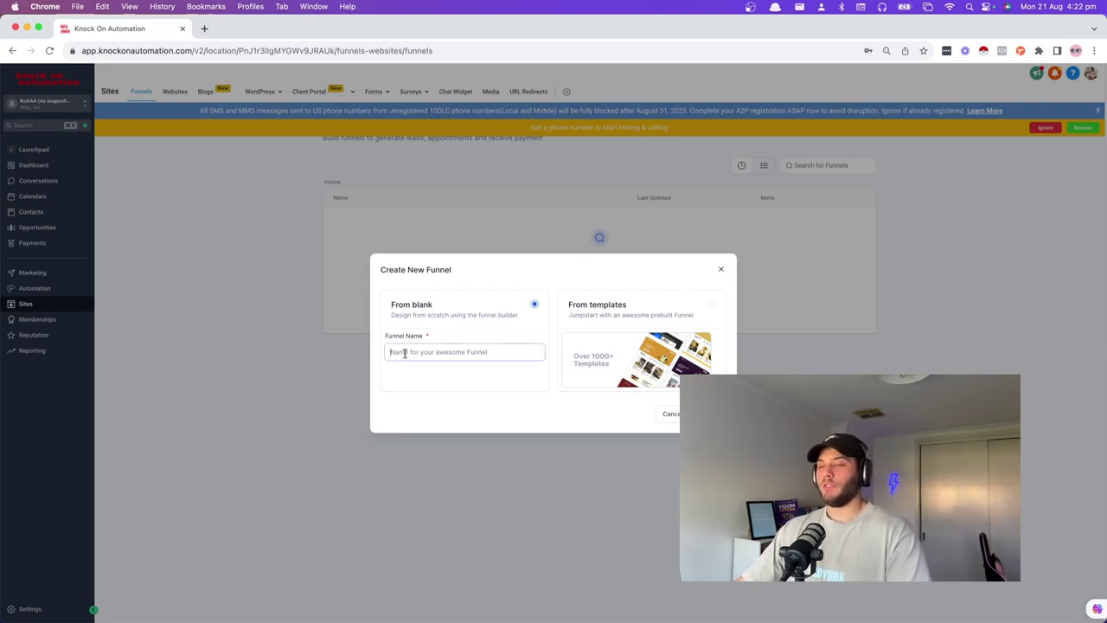
pyautogui.write('Calendar')
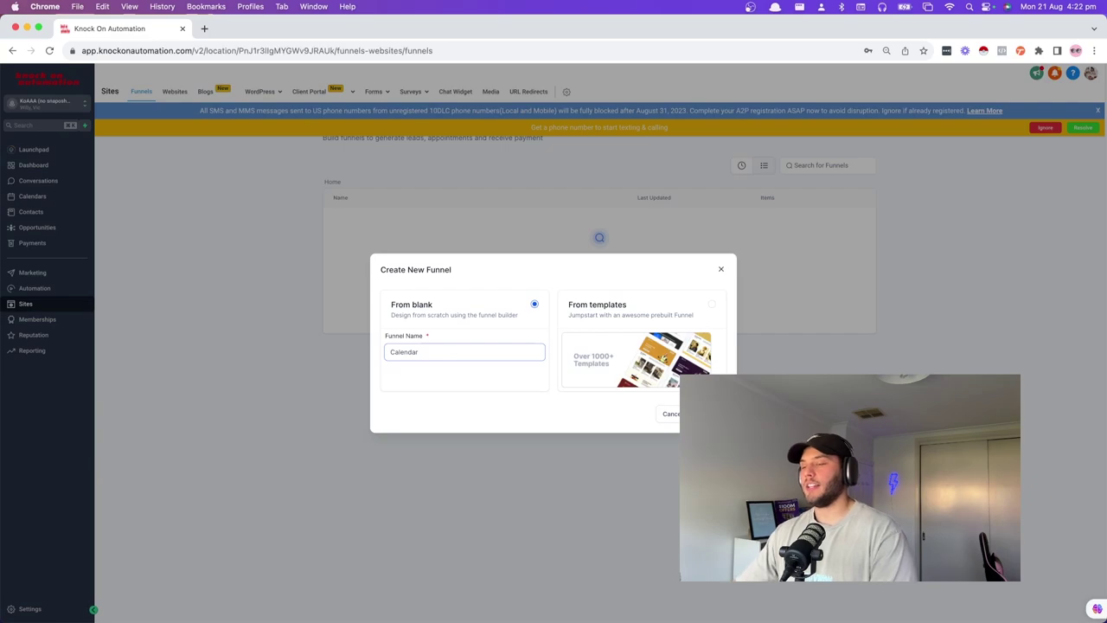
pyautogui.press('Tab')
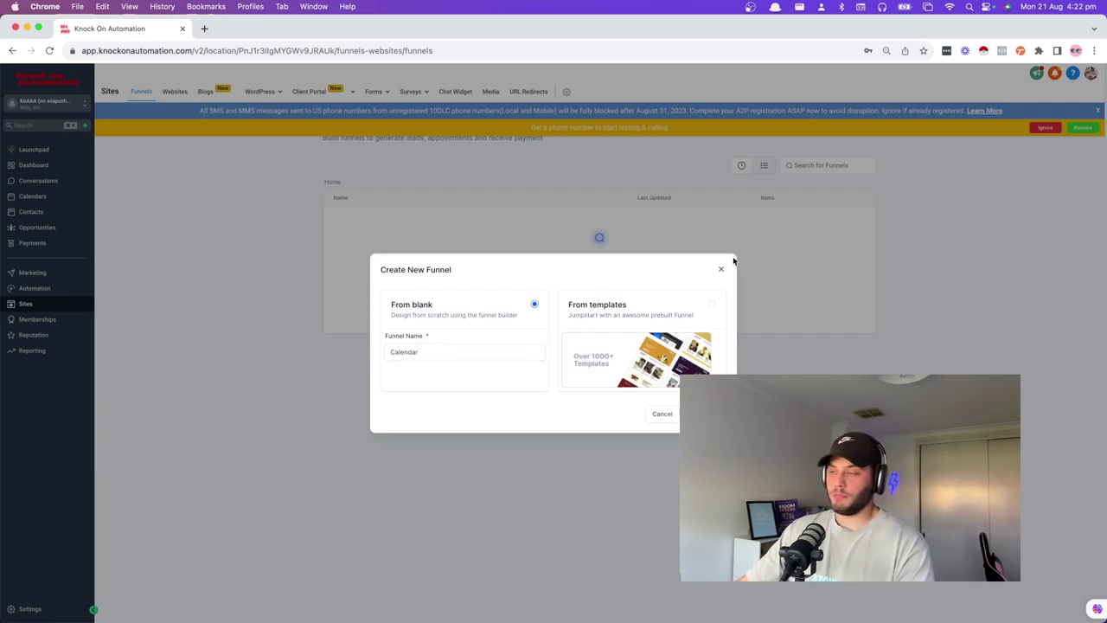
pyautogui.press('Return')
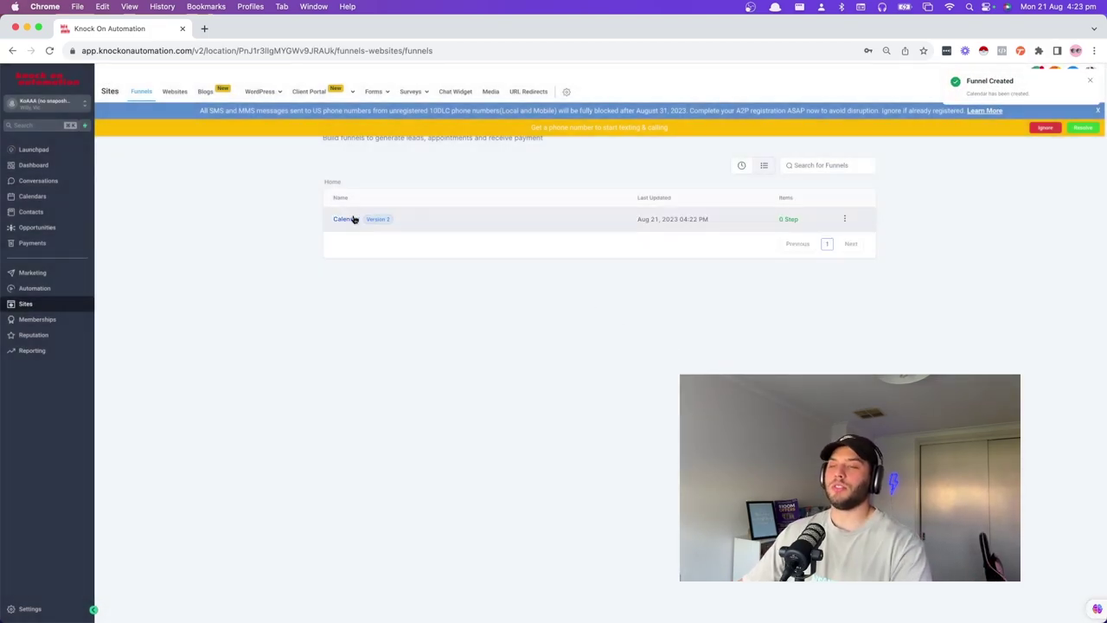
pyautogui.click(351, 222)
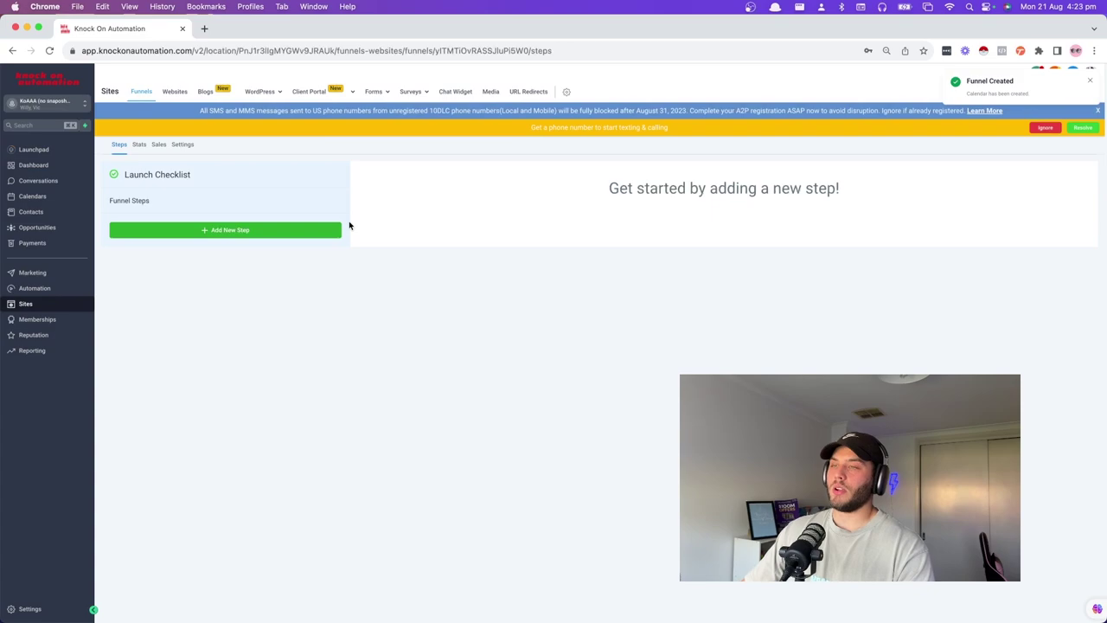
# Step: Add a funnel step named 'Matt Calendar' with path matt-booking-link
pyautogui.click(291, 230)
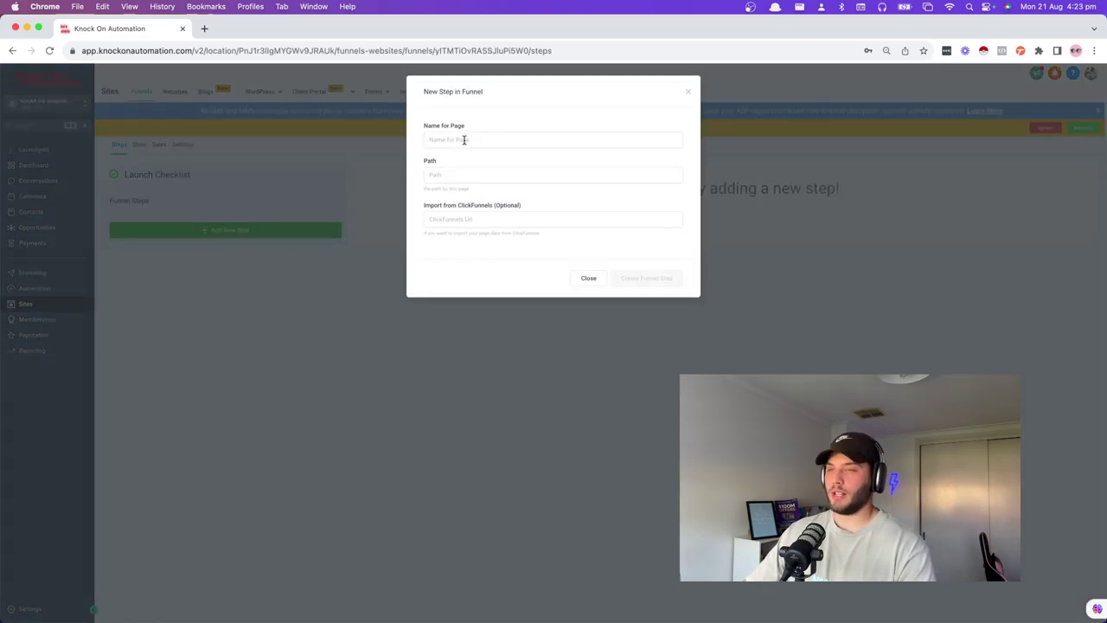
pyautogui.click(463, 140)
pyautogui.write('Matt Calendar')
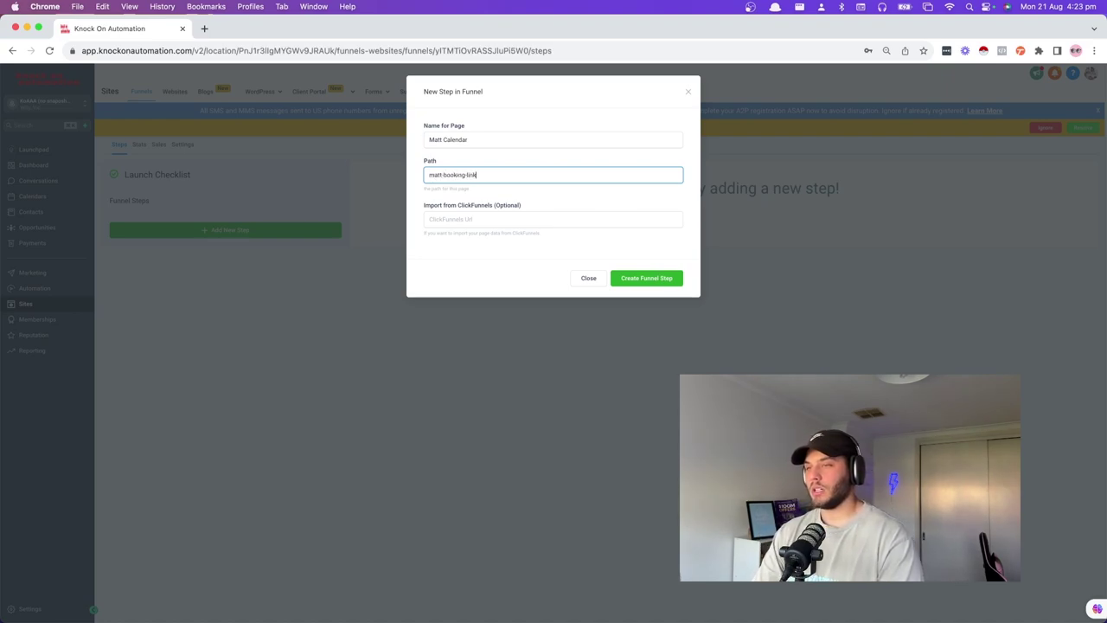
pyautogui.click(647, 282)
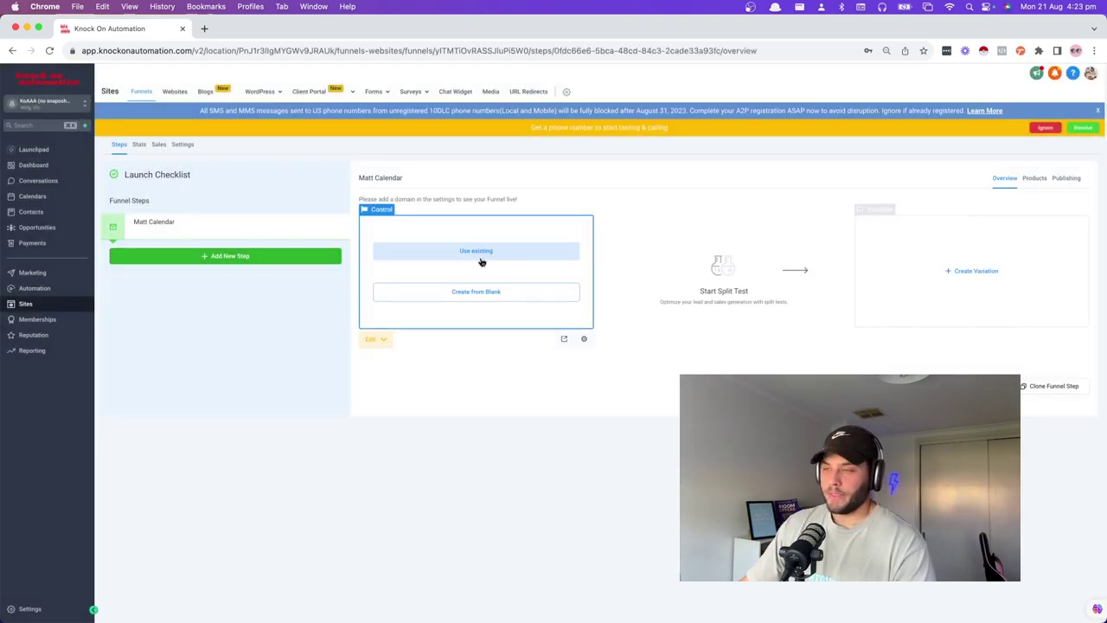
# Step: Build the page from blank with a Full Width section, a 1-column row and an Image element
pyautogui.click(451, 295)
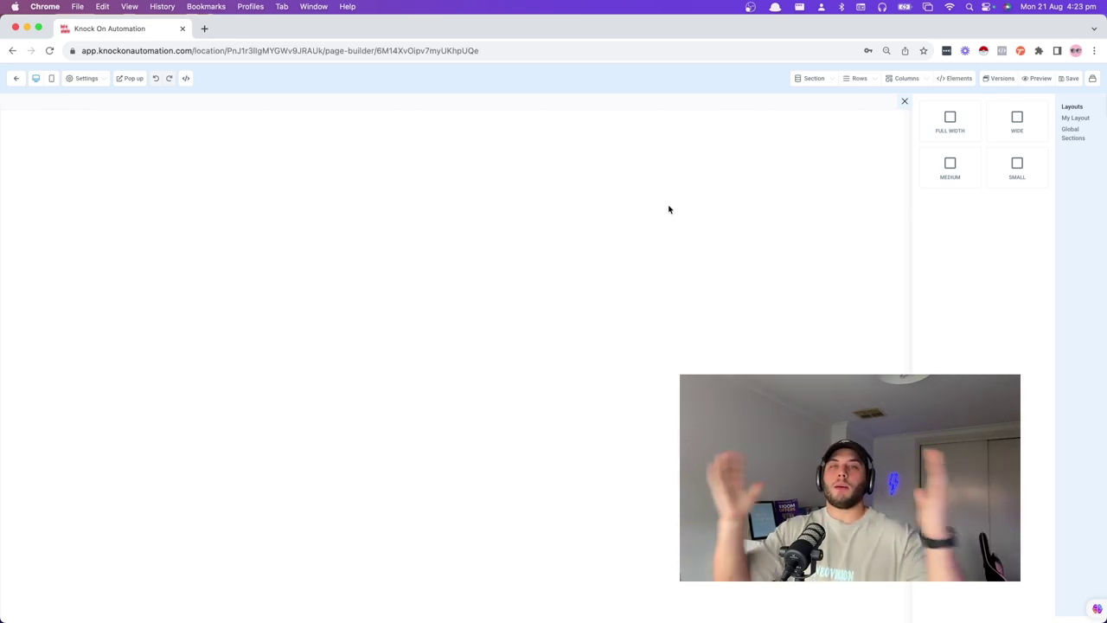
pyautogui.click(954, 122)
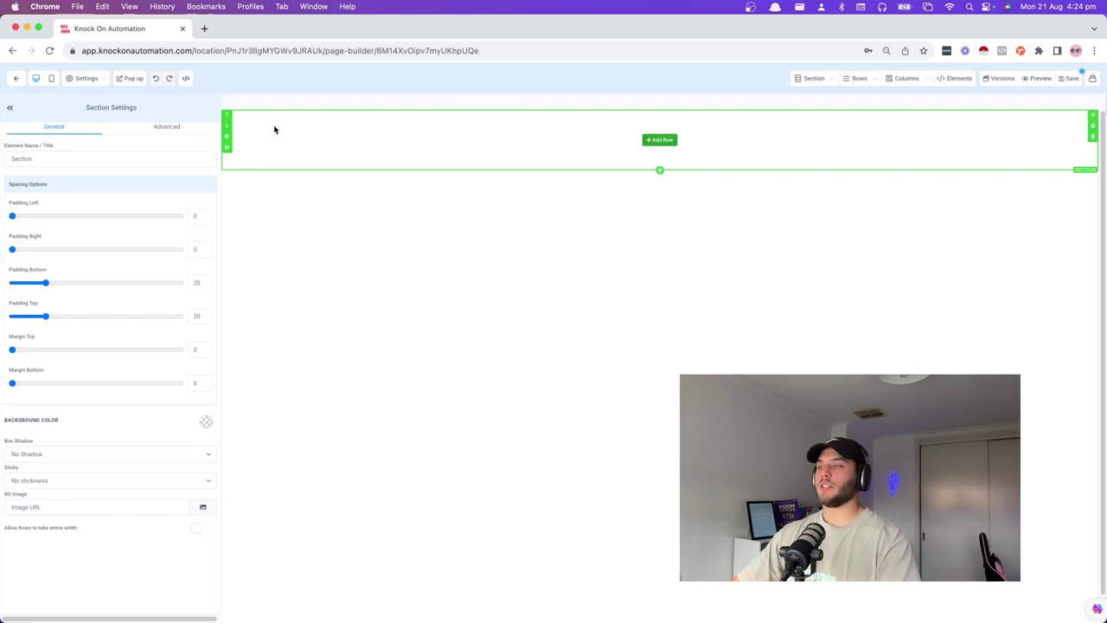
pyautogui.click(658, 141)
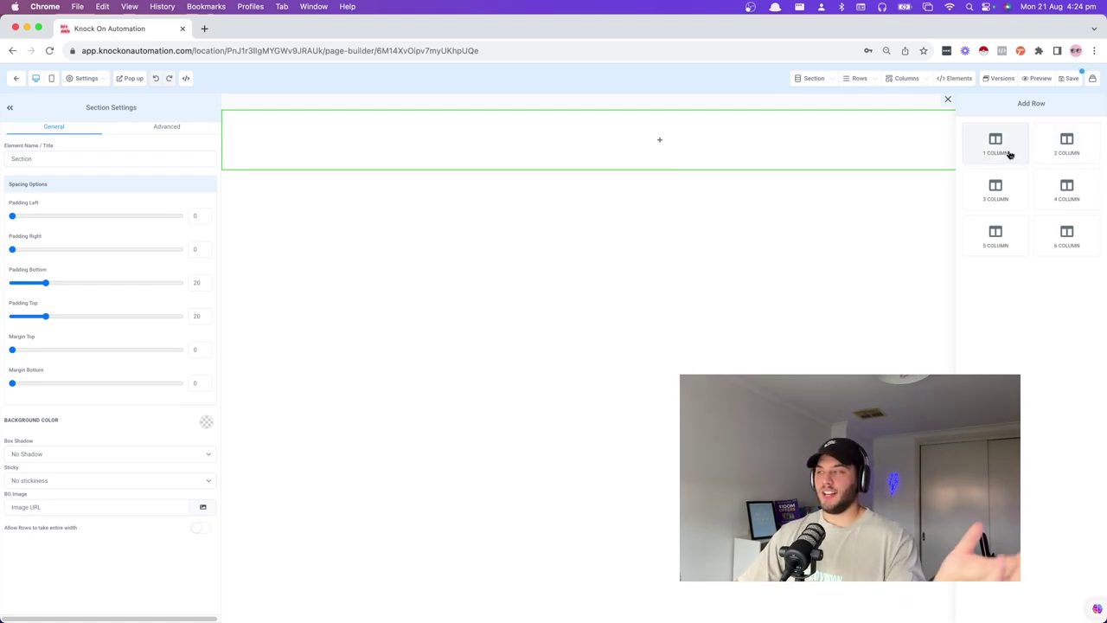
pyautogui.click(997, 145)
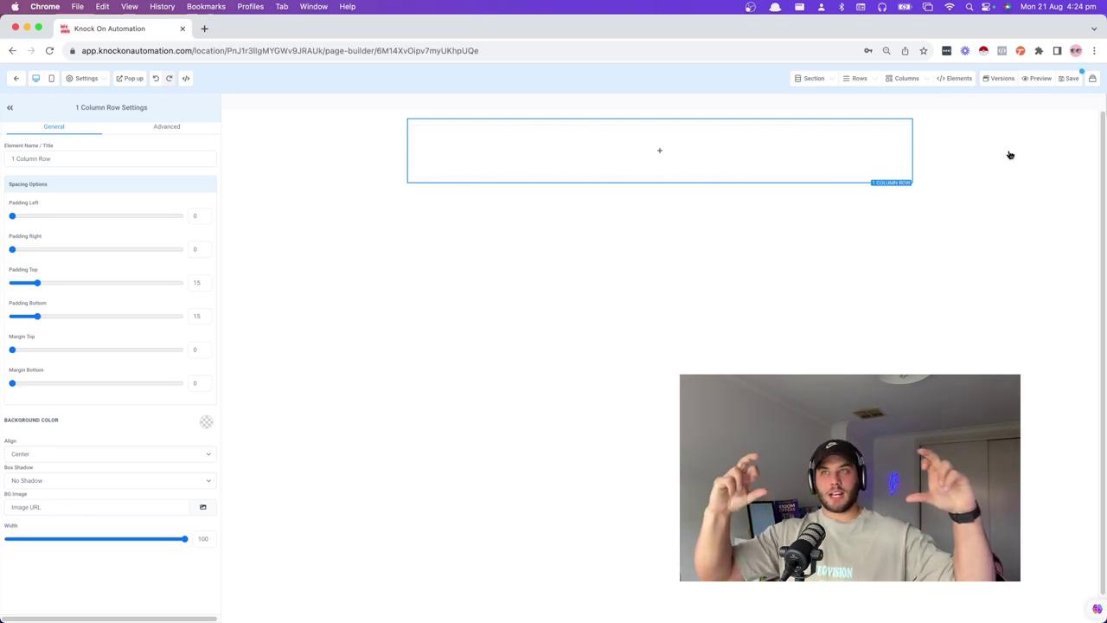
pyautogui.click(663, 150)
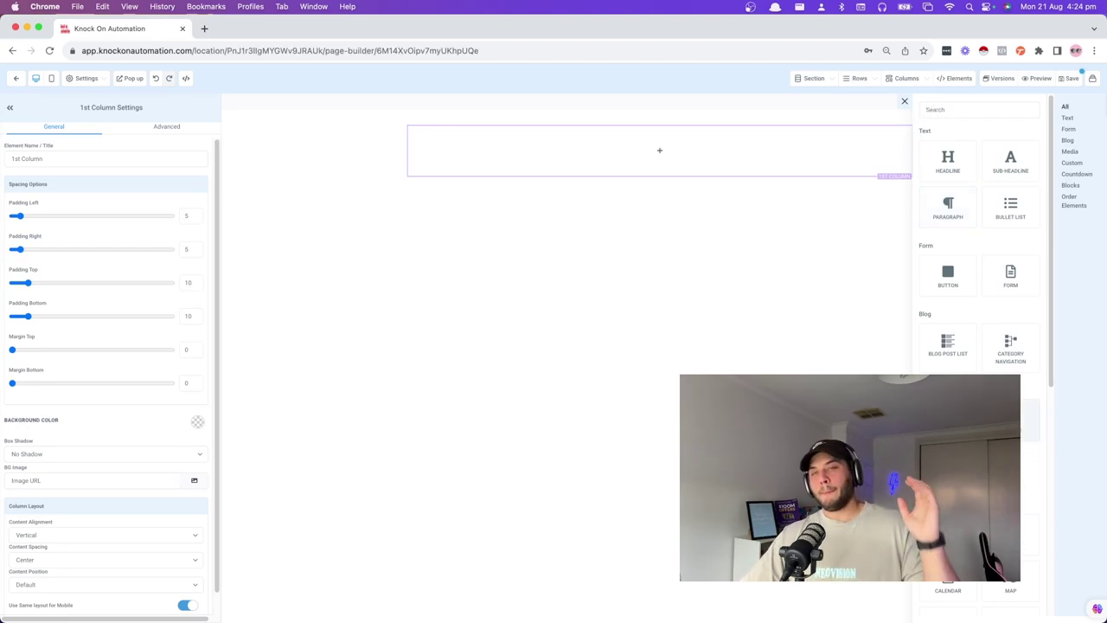
pyautogui.moveTo(949, 415); pyautogui.dragTo(623, 203)
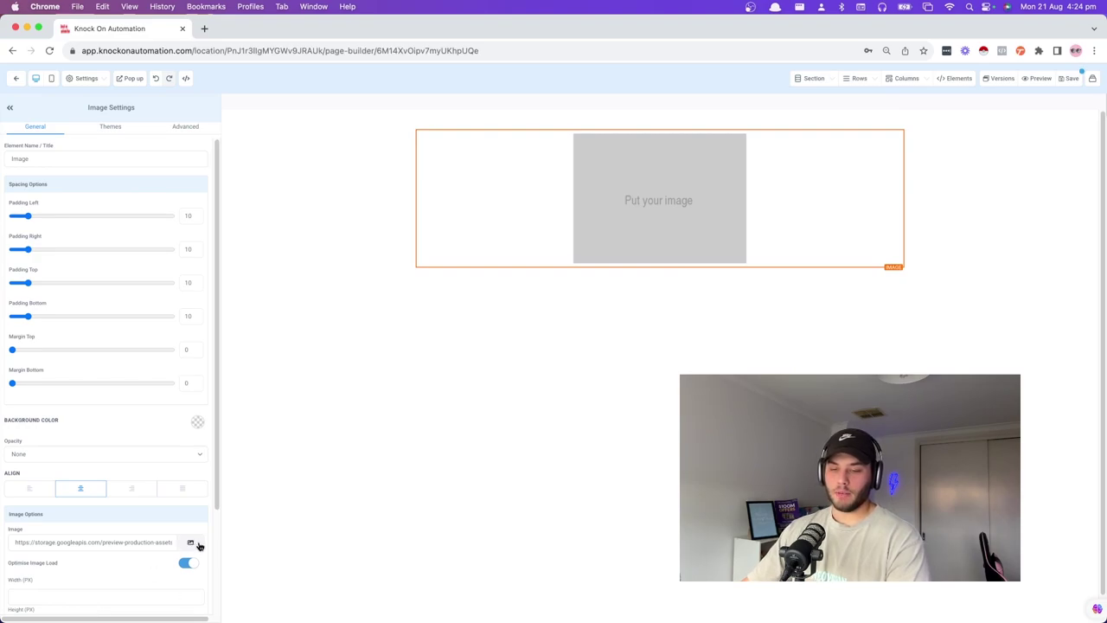
# Step: Add an empty one-column row under the image row and open its element search
pyautogui.click(136, 542)
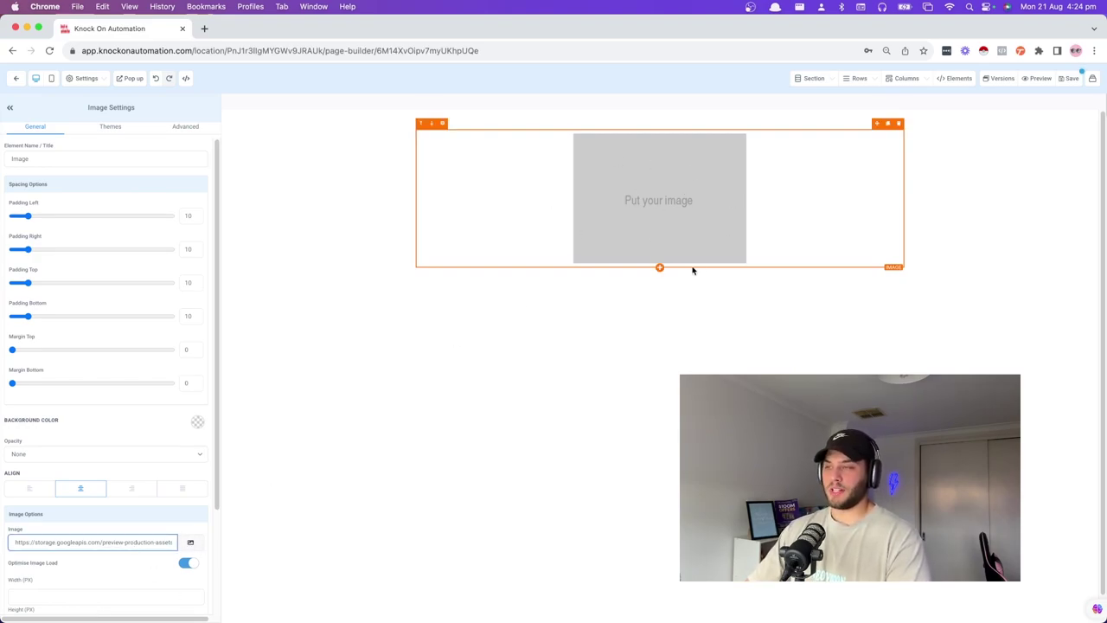
pyautogui.click(660, 280)
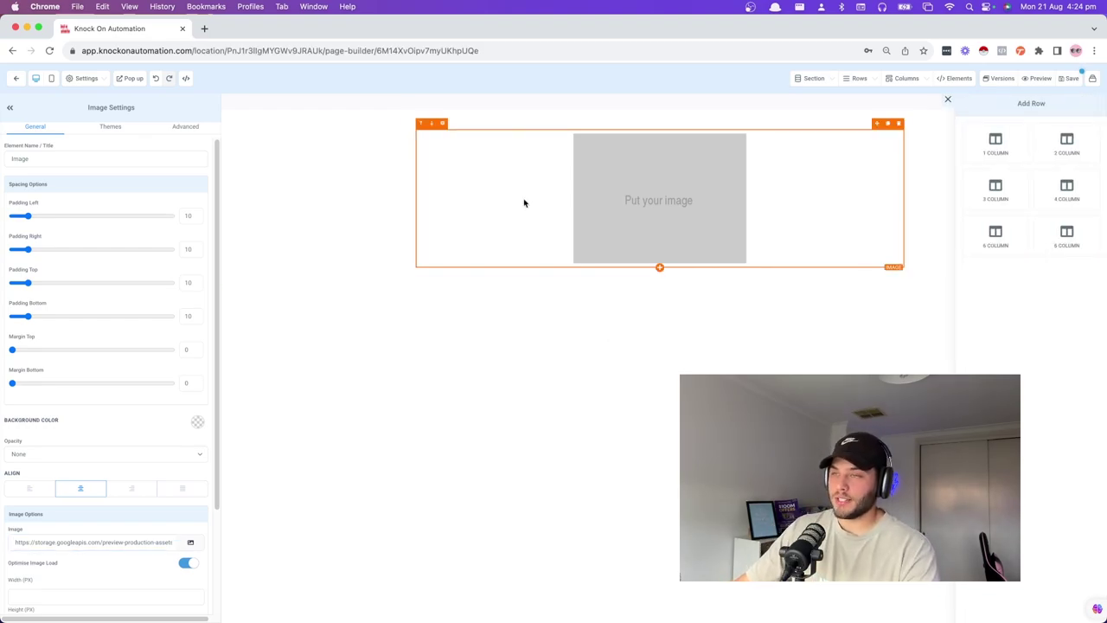
pyautogui.click(680, 341)
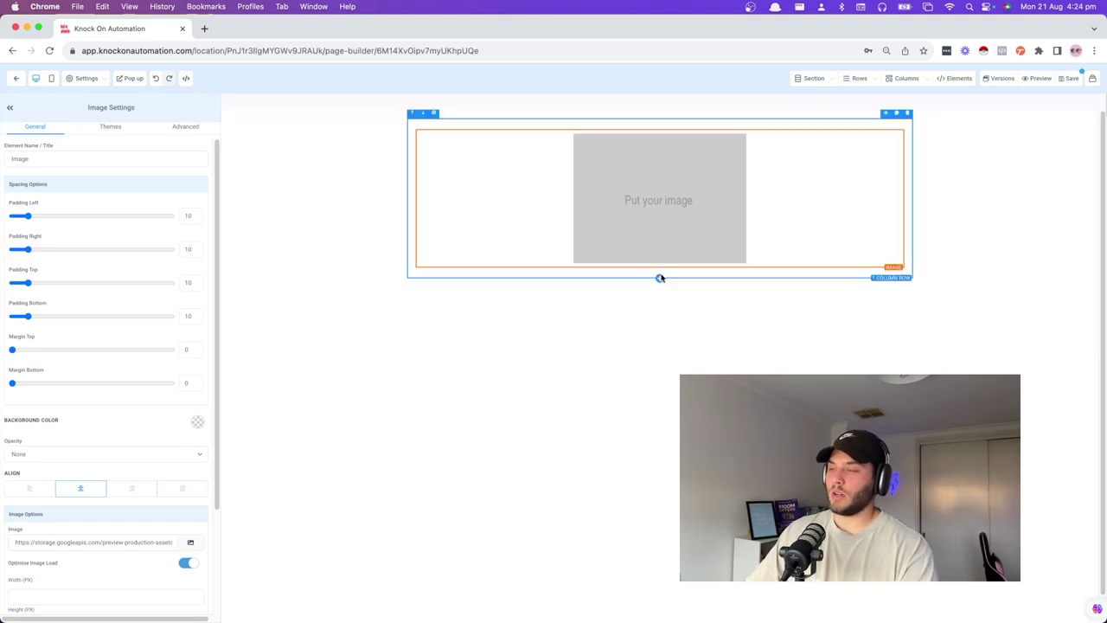
pyautogui.click(660, 281)
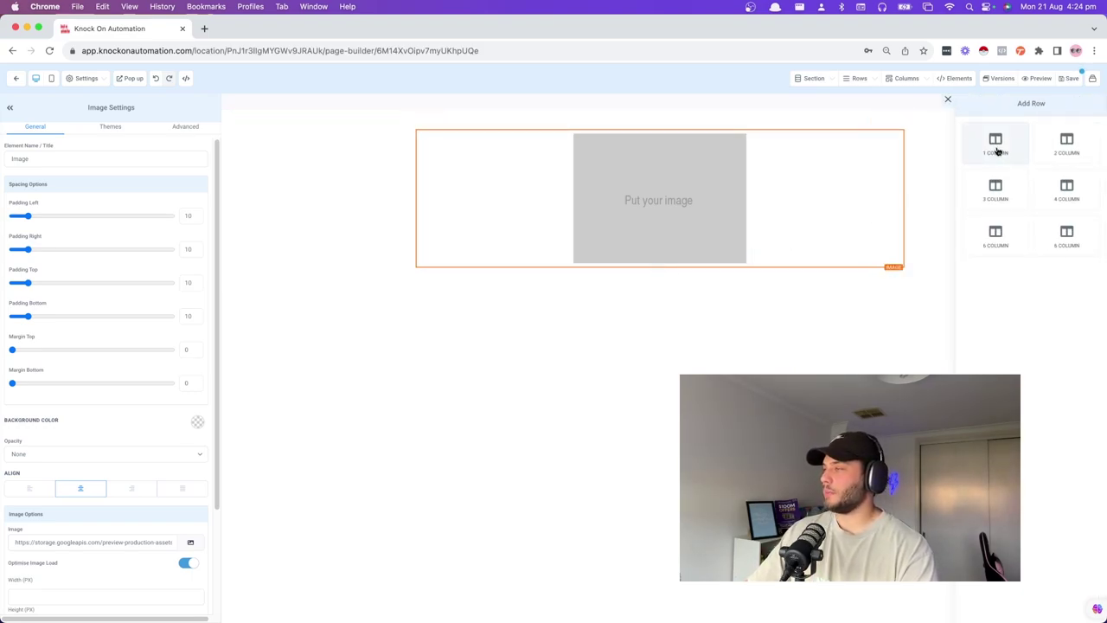
pyautogui.click(996, 150)
pyautogui.click(658, 309)
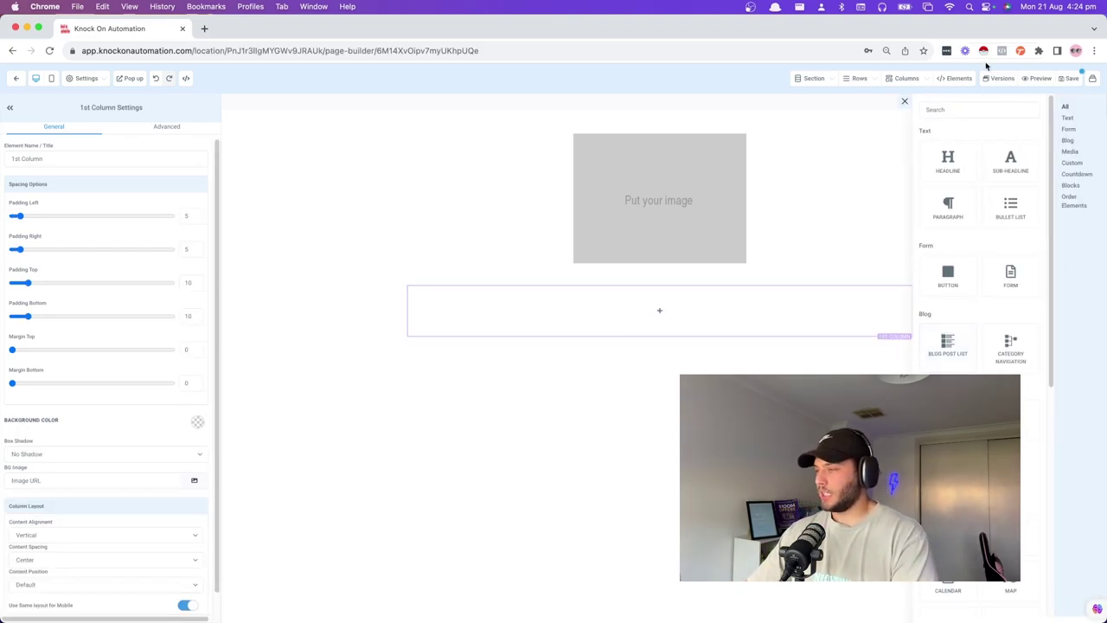
pyautogui.click(980, 110)
# Step: Add a Calendar element to the new row and choose the booking calendar to embed
pyautogui.write('calenda')
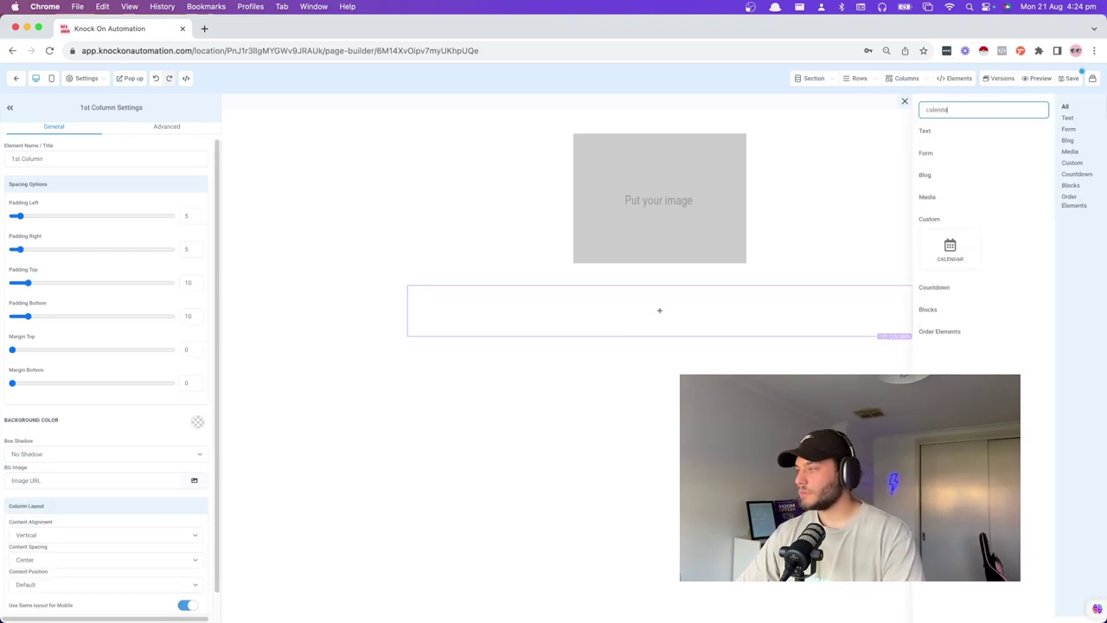
pyautogui.click(949, 251)
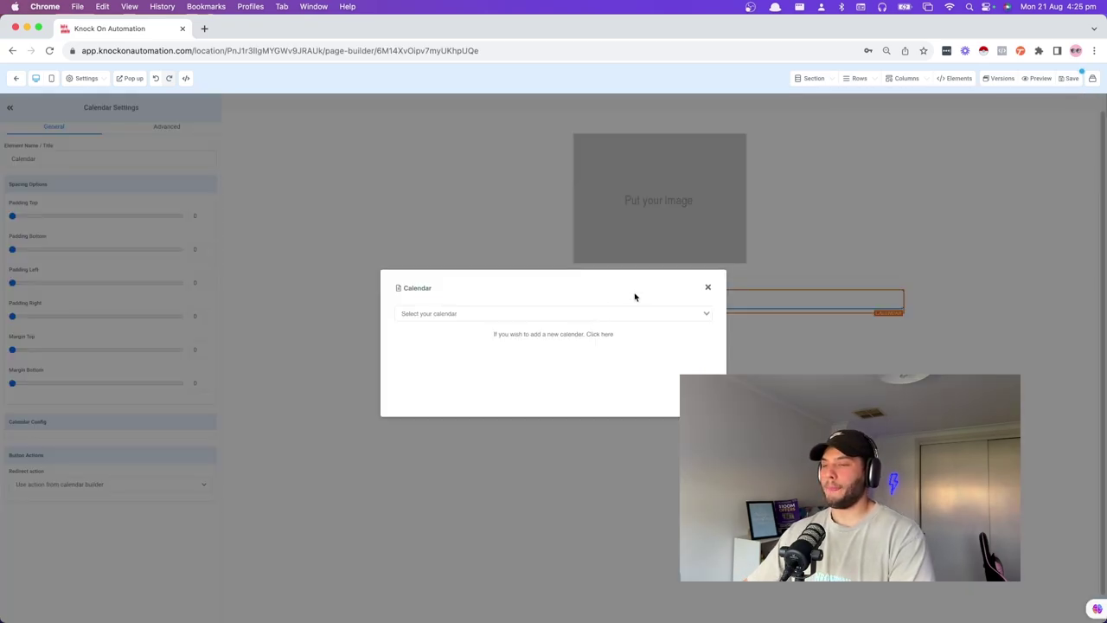
pyautogui.click(543, 313)
pyautogui.click(467, 337)
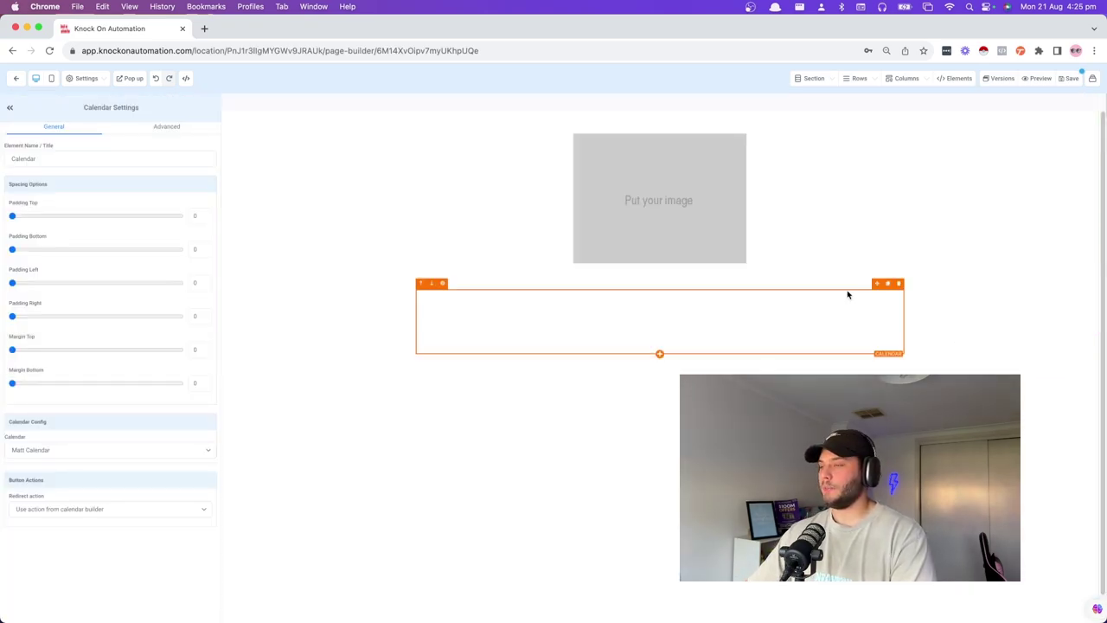
# Step: Save and preview the page, save it again, and return to the funnel overview
pyautogui.click(1068, 79)
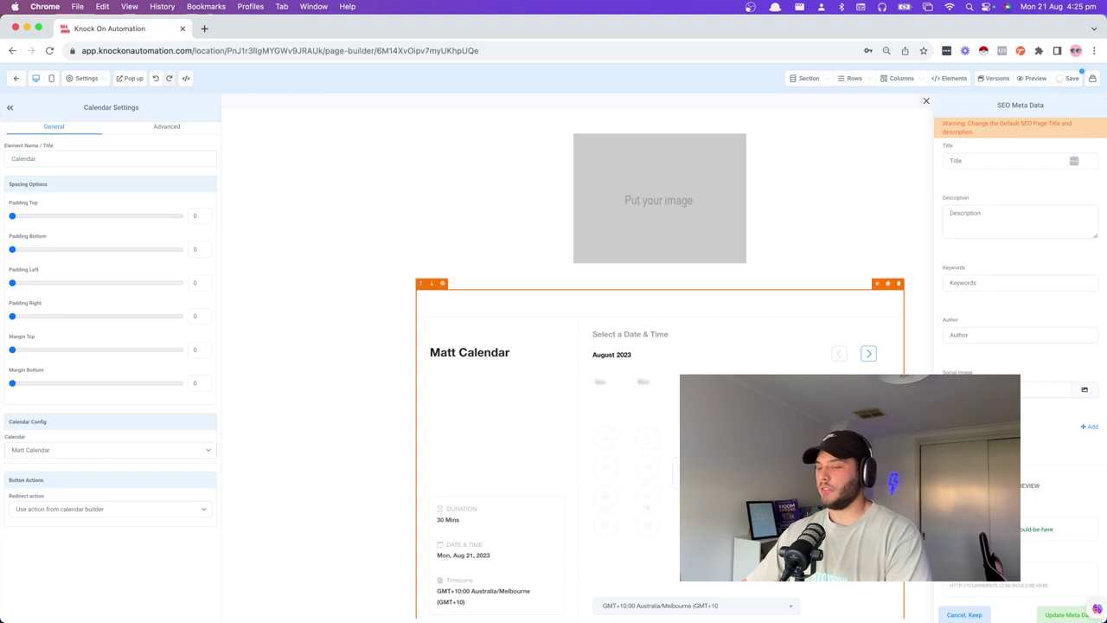
pyautogui.click(1035, 79)
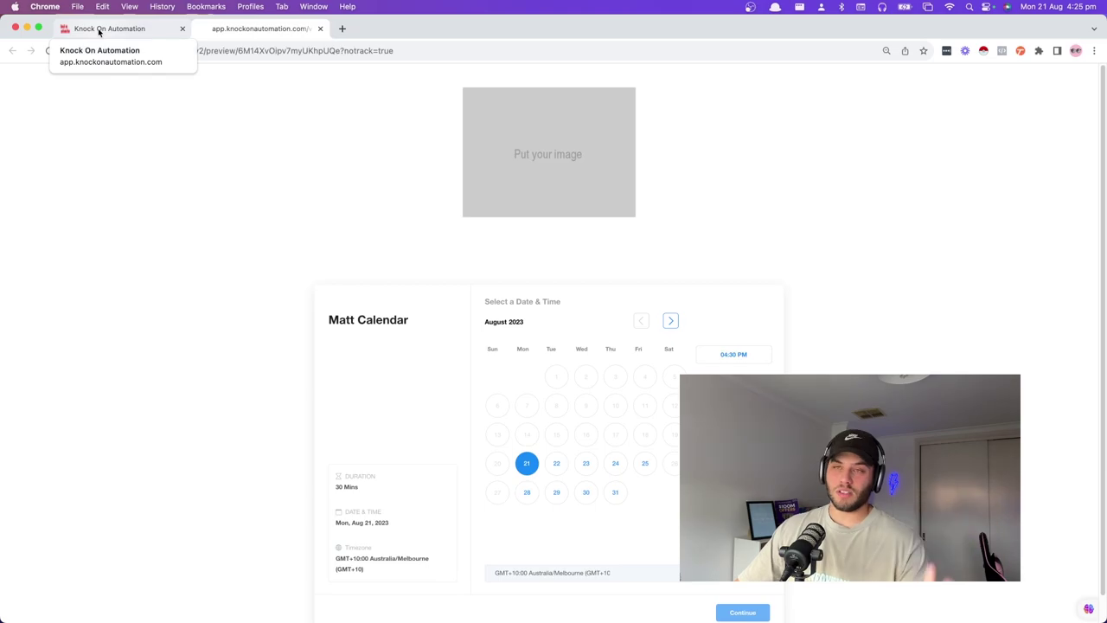
pyautogui.click(99, 31)
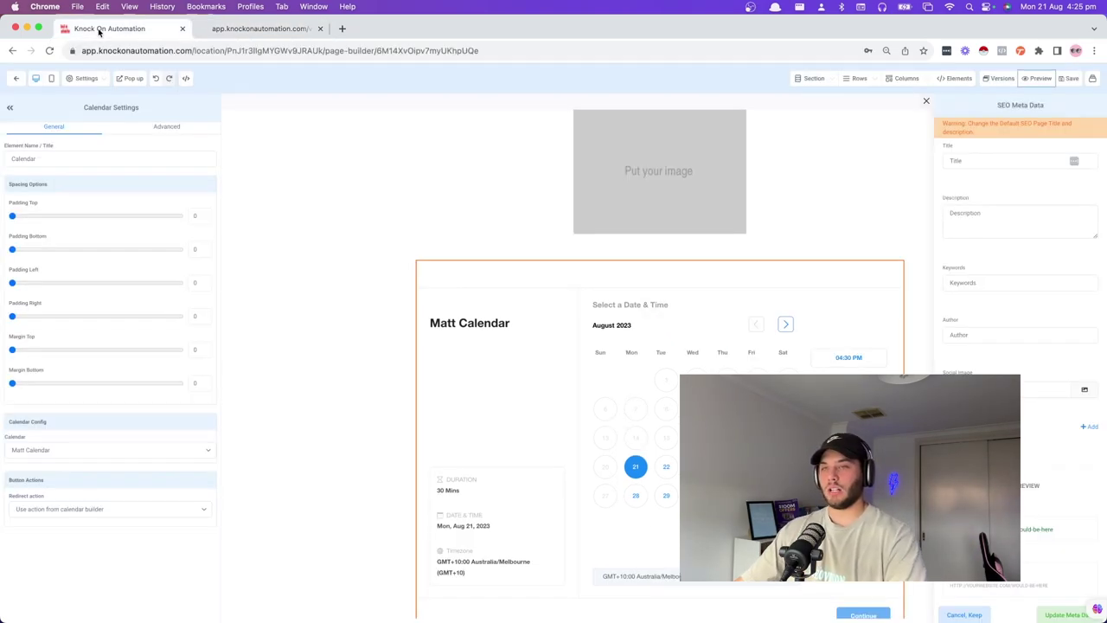
pyautogui.click(1069, 78)
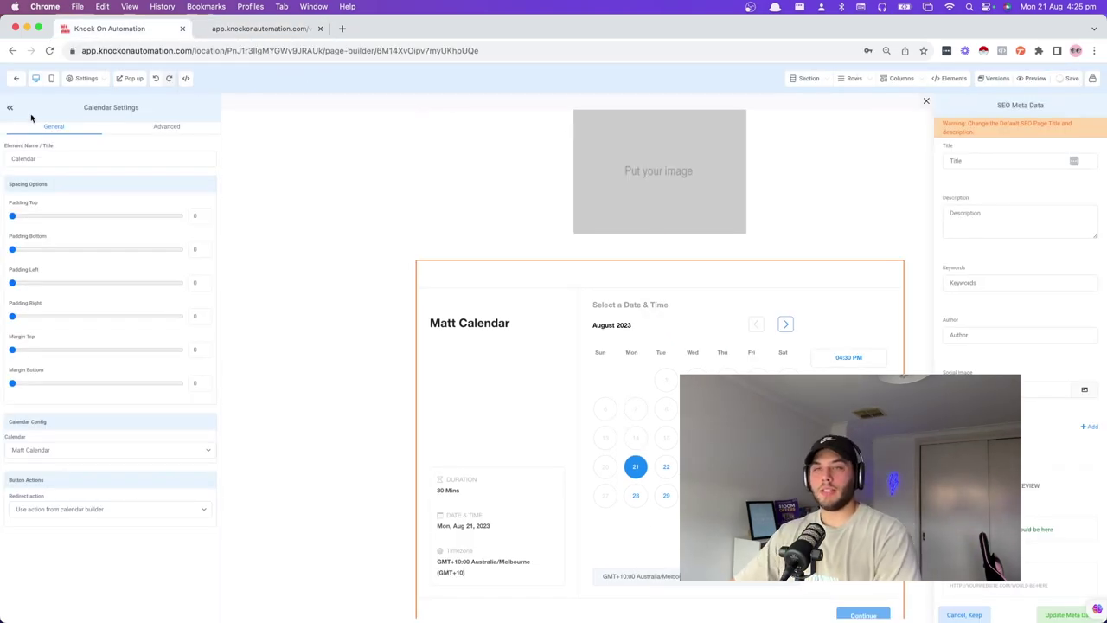
pyautogui.click(16, 79)
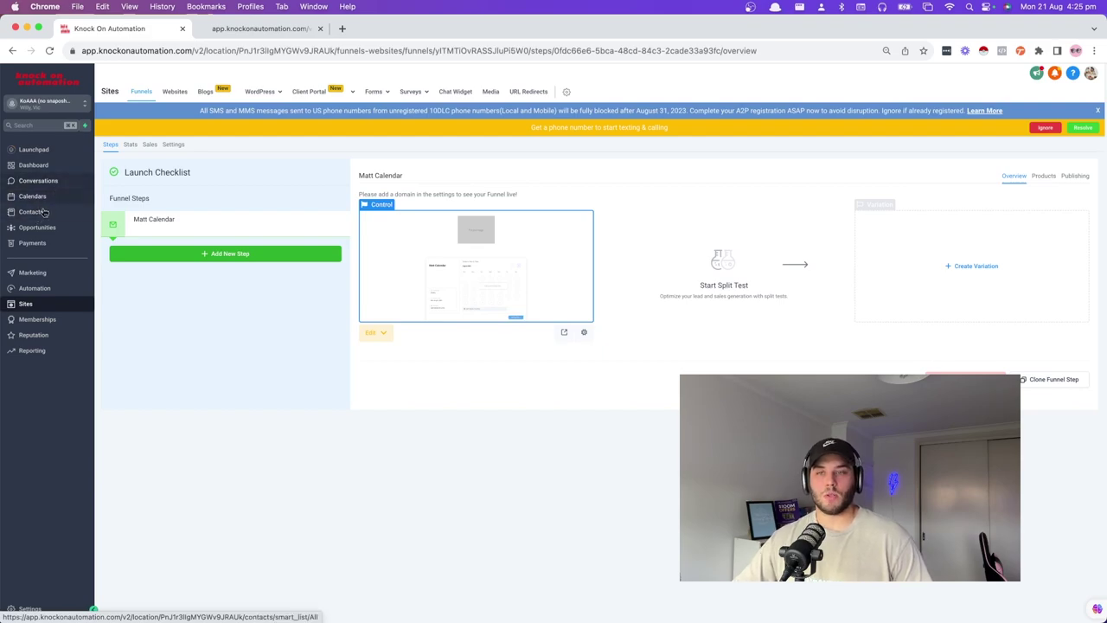
# Step: On the Opportunities board, drag the lead's card from Enquired to Booked
pyautogui.click(37, 228)
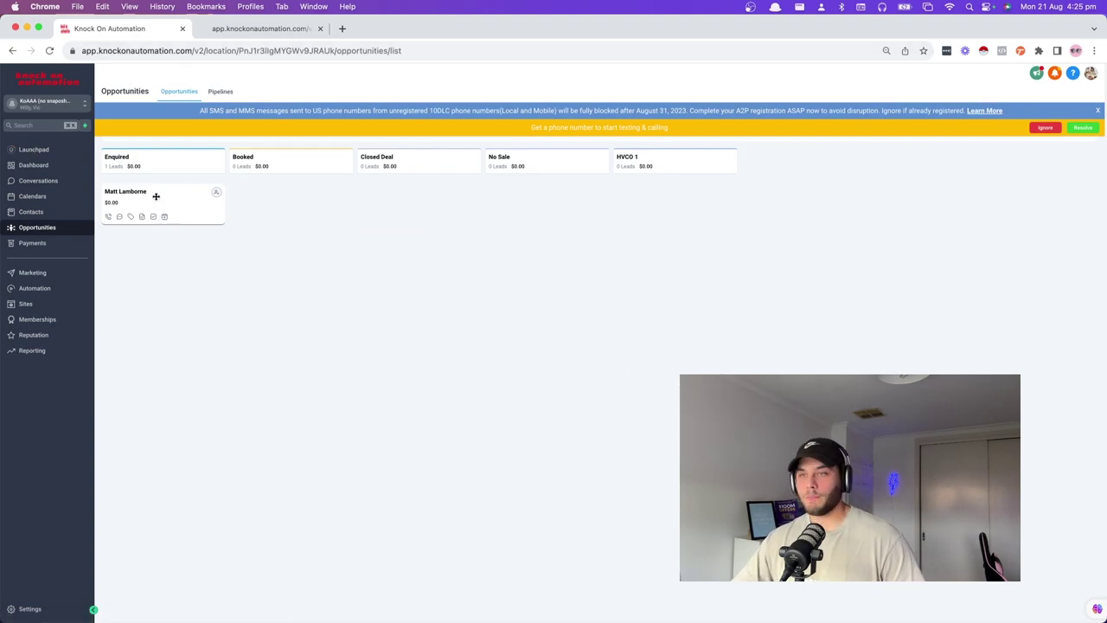
pyautogui.moveTo(155, 195); pyautogui.dragTo(287, 196)
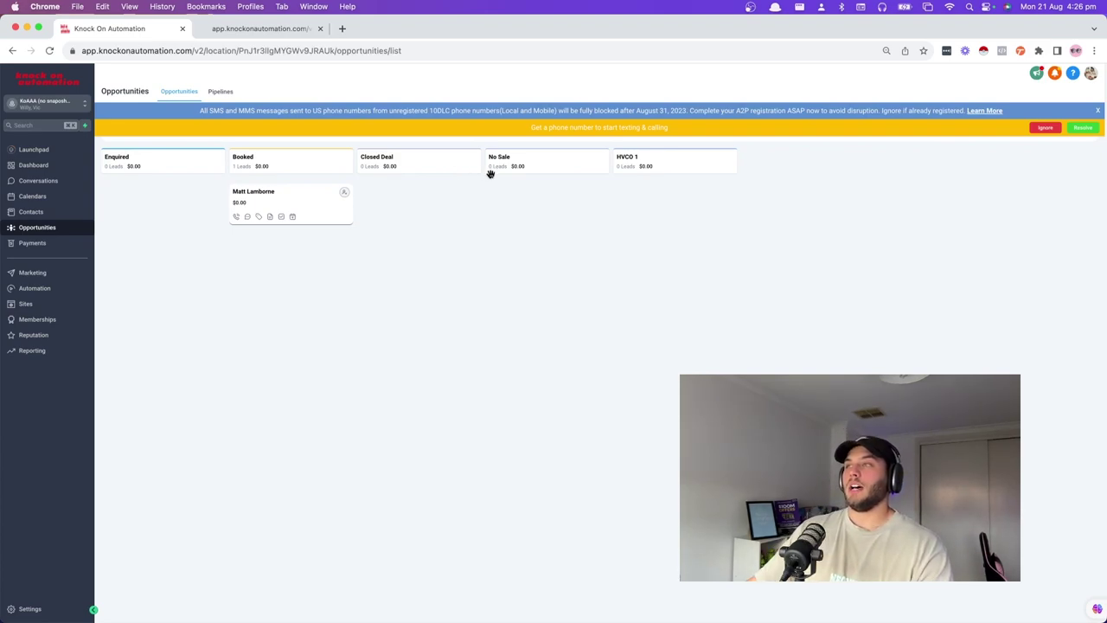
# Step: Add a 'Payment made' note to the opportunity
pyautogui.click(292, 206)
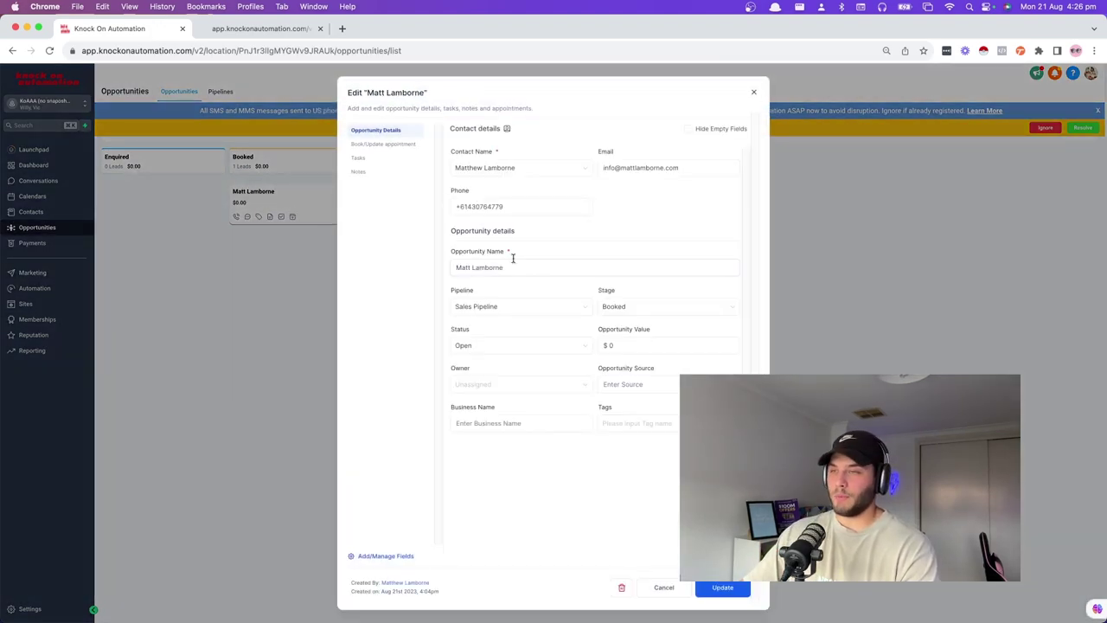
pyautogui.click(362, 171)
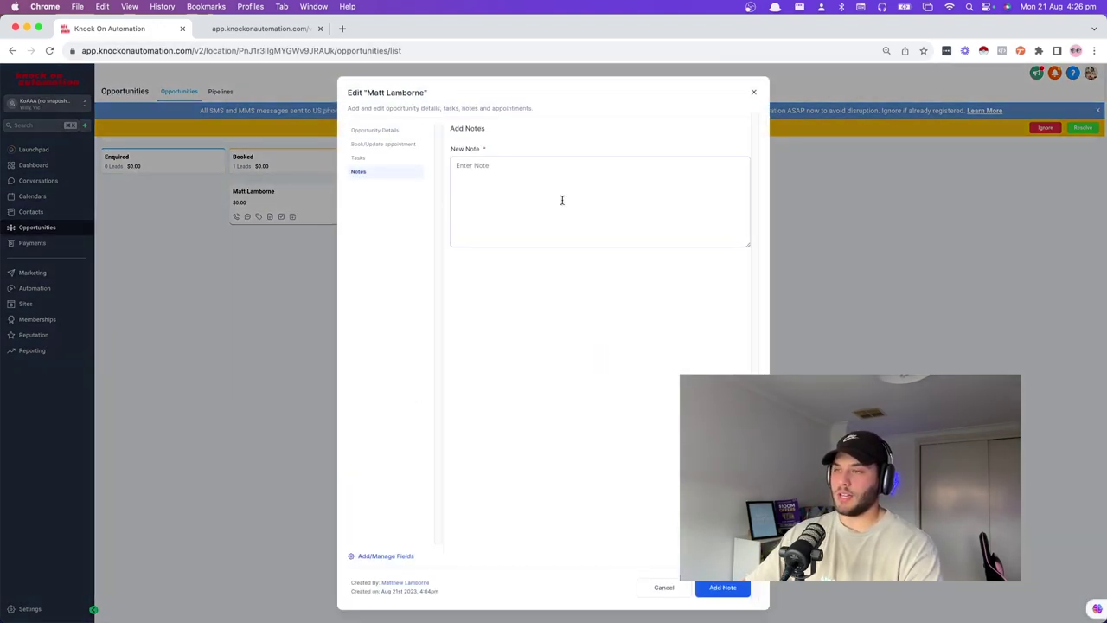
pyautogui.click(561, 200)
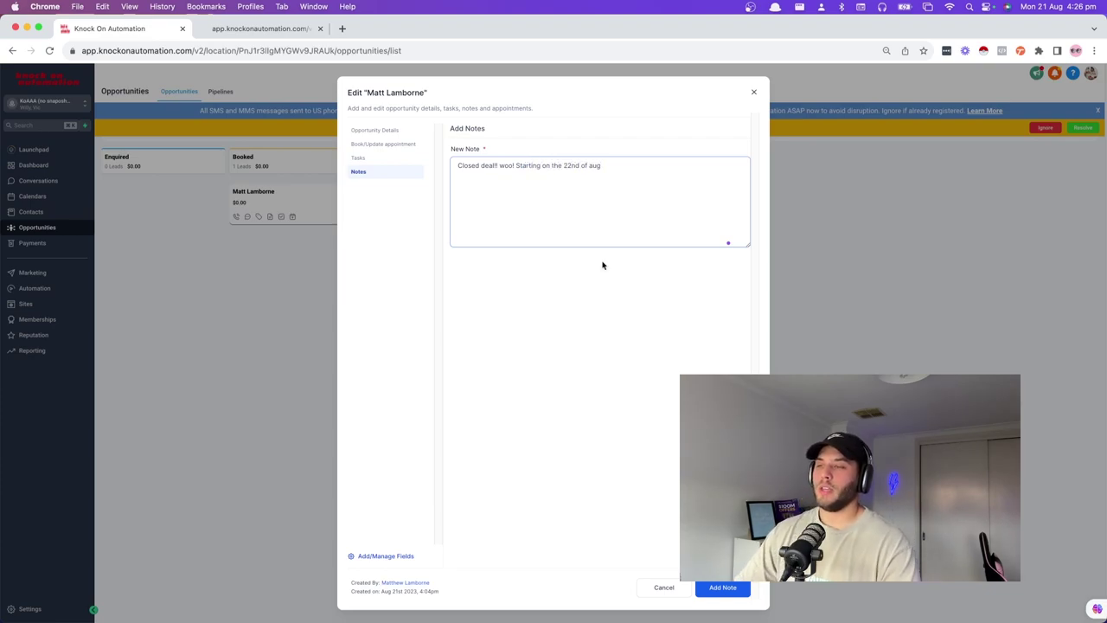
pyautogui.press('Return')
pyautogui.write('Payment made')
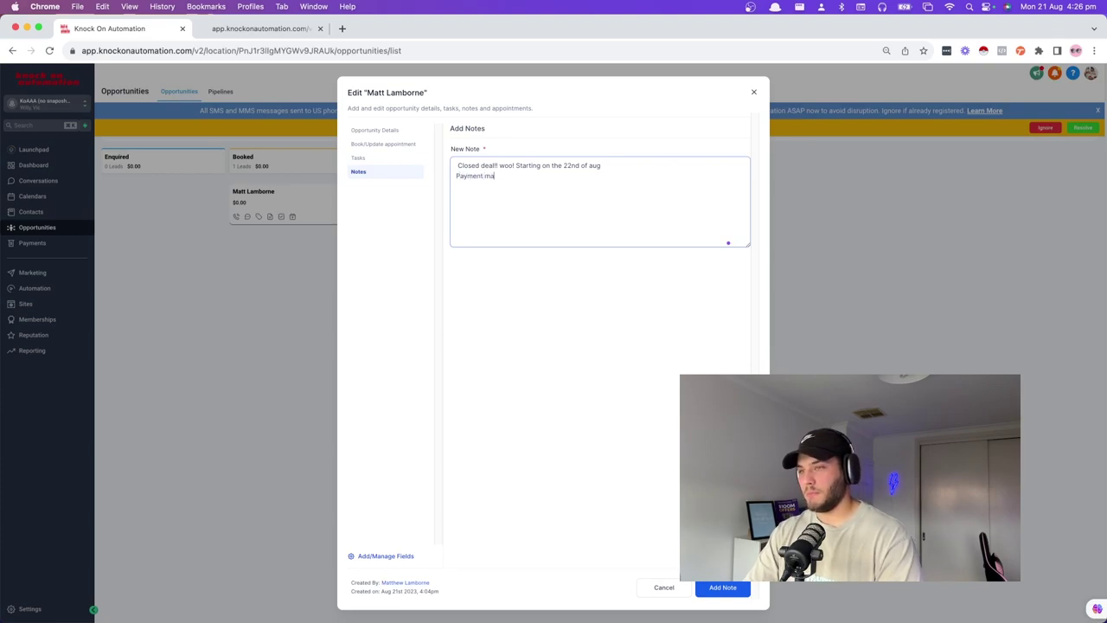
pyautogui.press('Return')
pyautogui.click(717, 591)
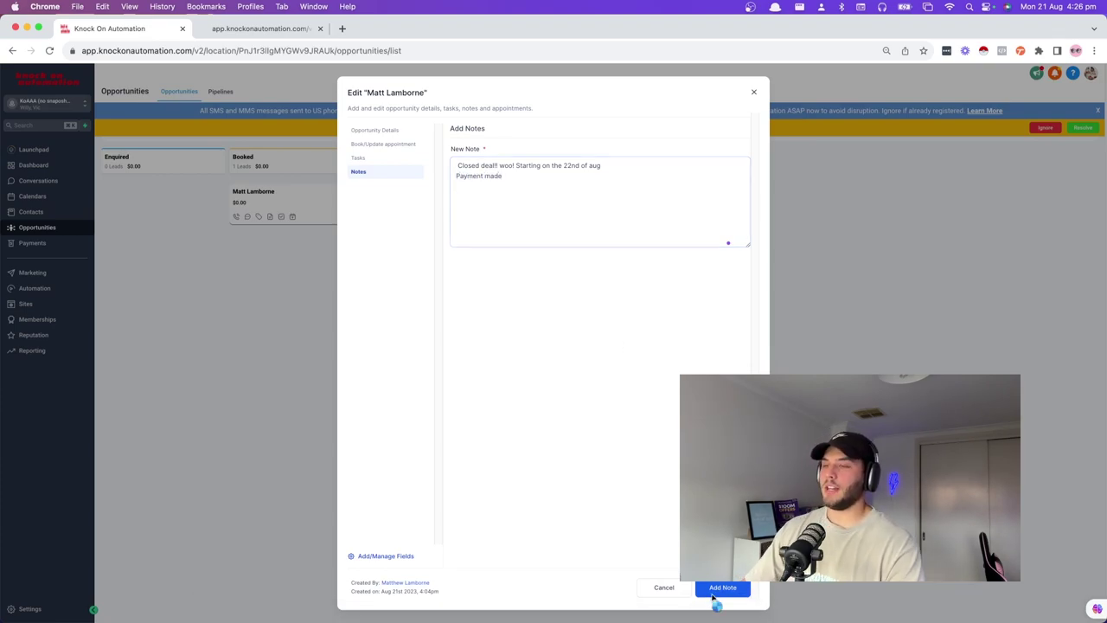
# Step: Close the opportunity editor, move the card into Closed Deal, and open the Workflows list
pyautogui.click(755, 92)
pyautogui.moveTo(288, 192); pyautogui.dragTo(397, 193)
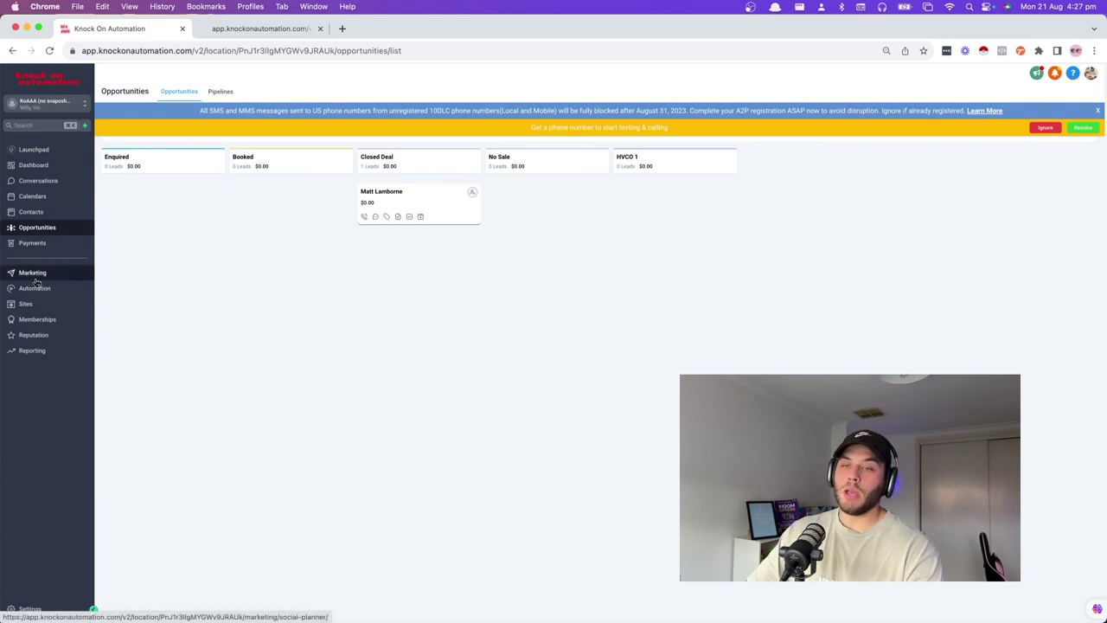
pyautogui.click(107, 289)
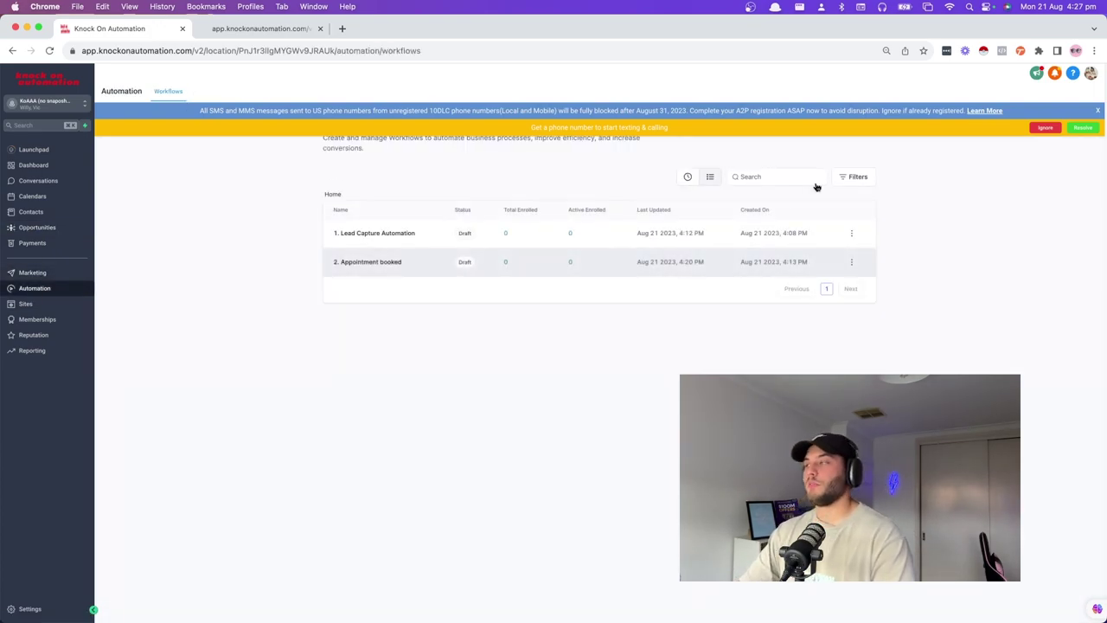
# Step: Start a new workflow from scratch with an Opportunity Status Changed trigger
pyautogui.click(1096, 115)
pyautogui.click(841, 128)
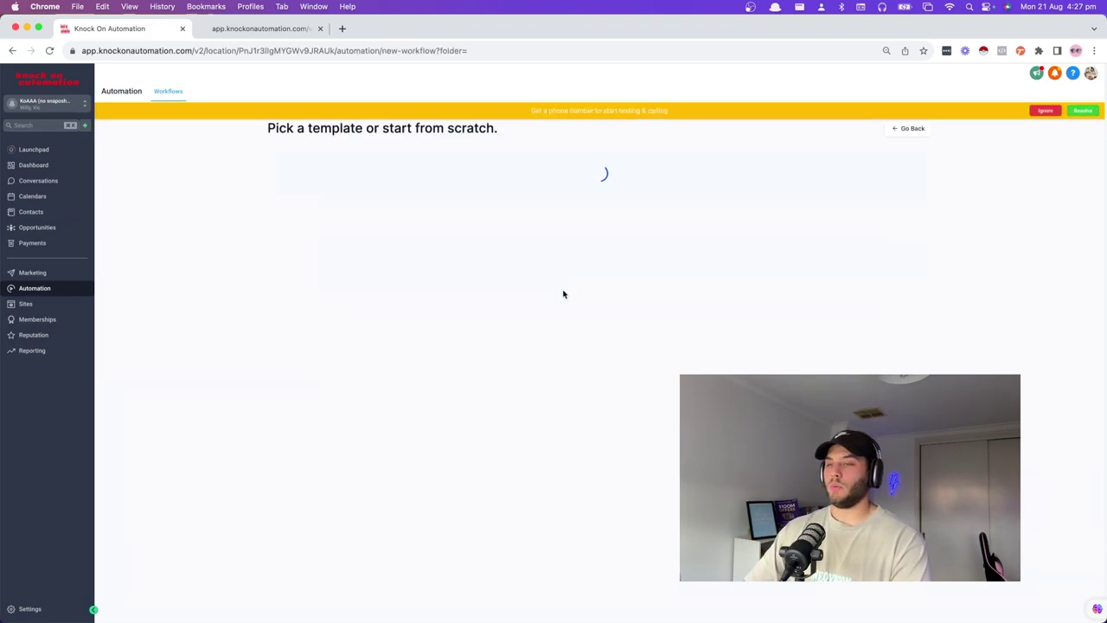
pyautogui.click(454, 251)
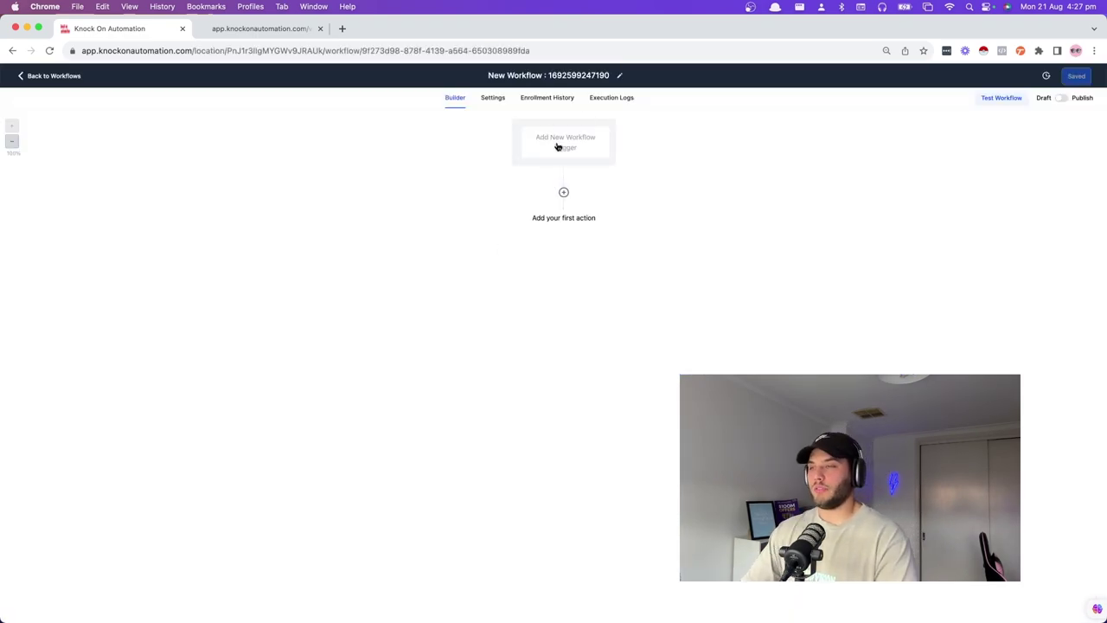
pyautogui.click(558, 146)
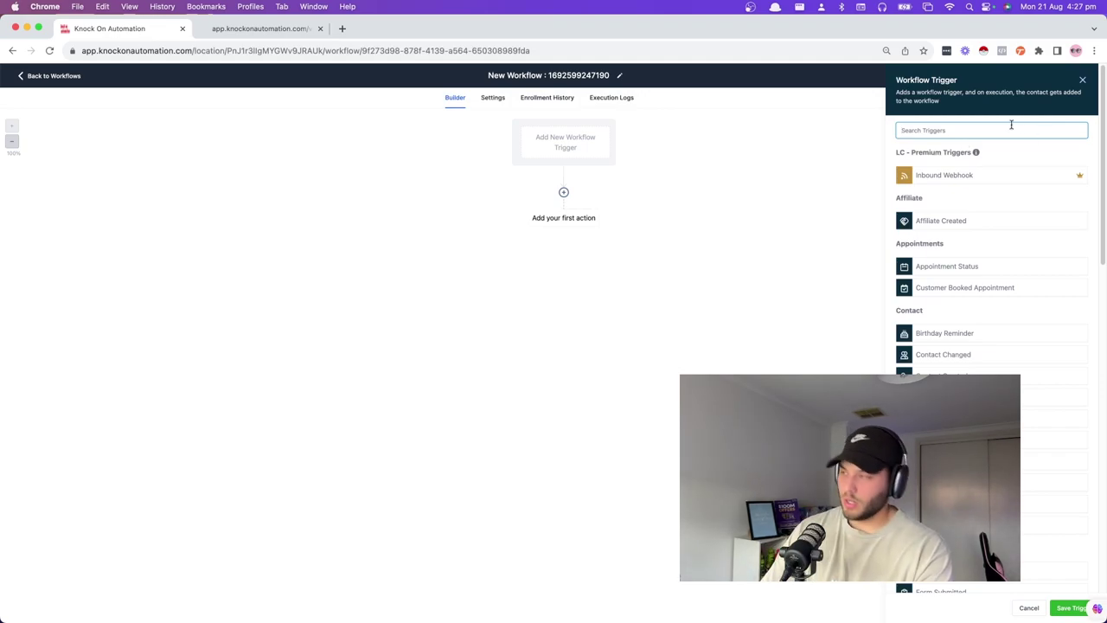
pyautogui.write('opp')
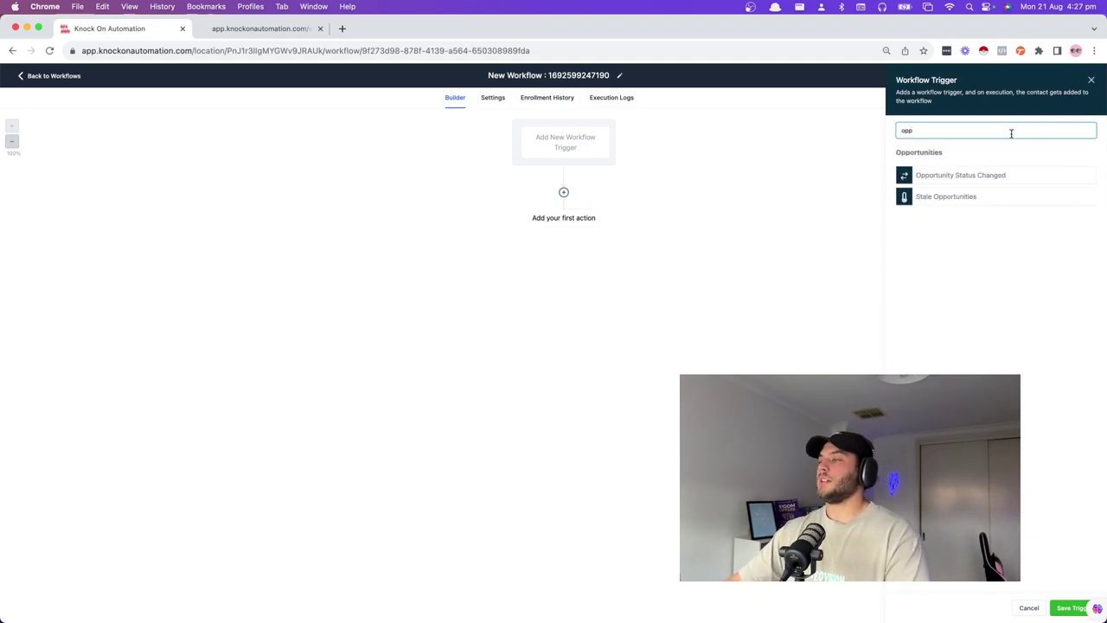
pyautogui.click(988, 178)
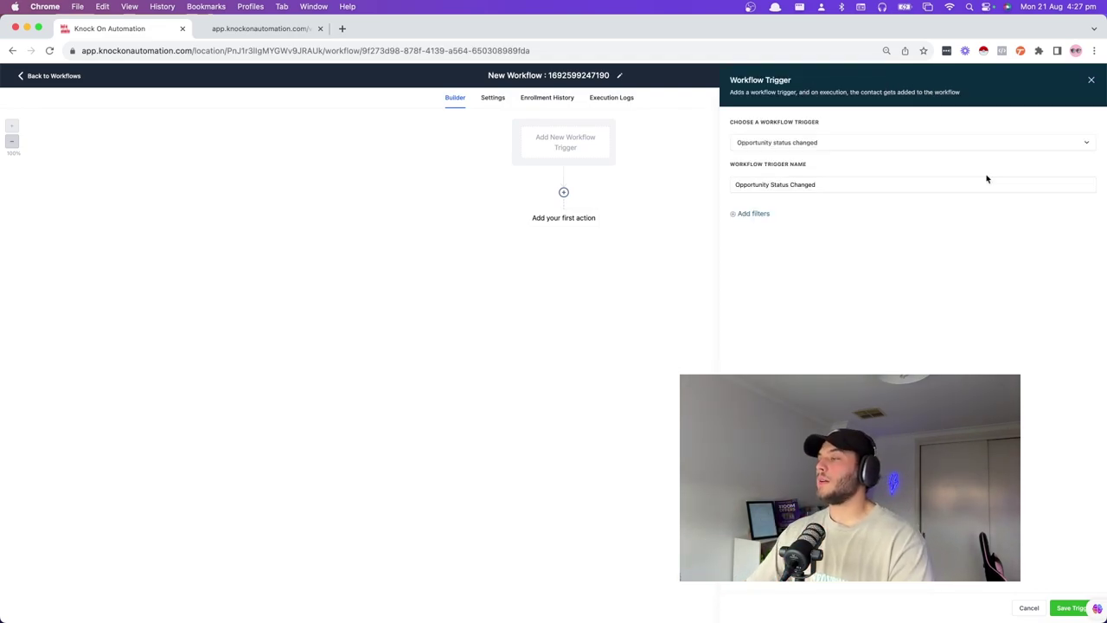
# Step: Filter the trigger to pipeline Sales Pipeline and stage Closed Deal
pyautogui.click(767, 219)
pyautogui.click(785, 229)
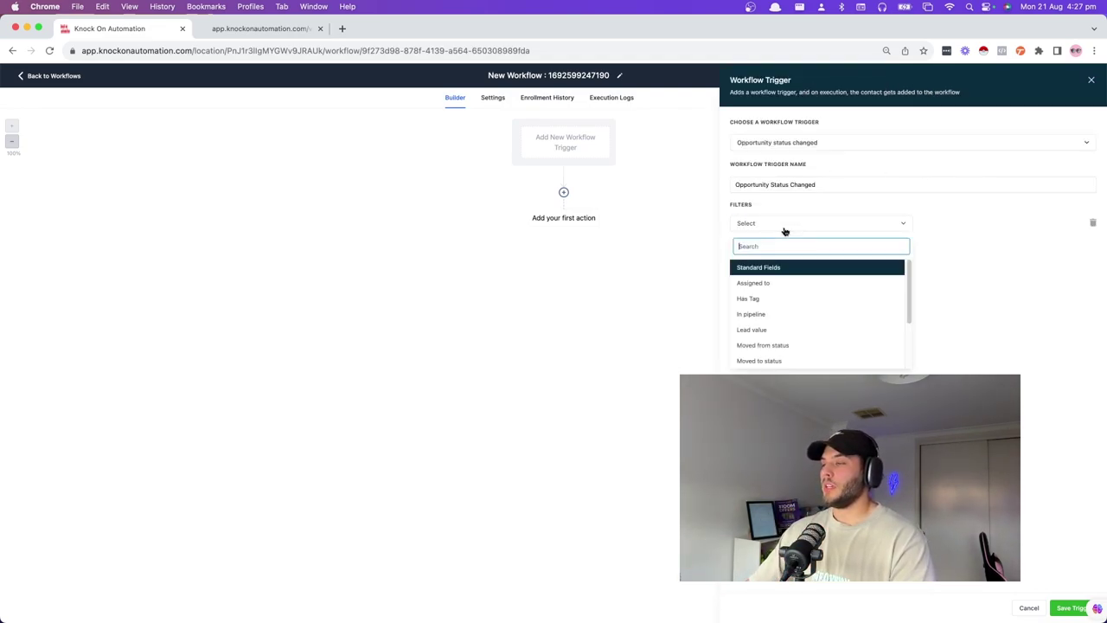
pyautogui.click(766, 315)
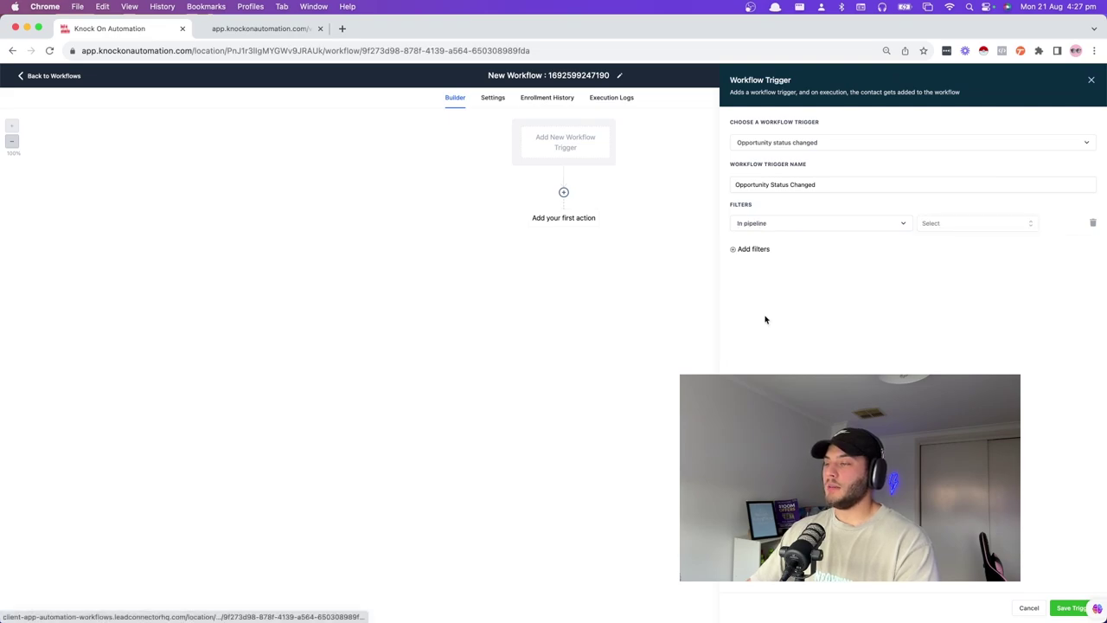
pyautogui.click(973, 225)
pyautogui.click(943, 264)
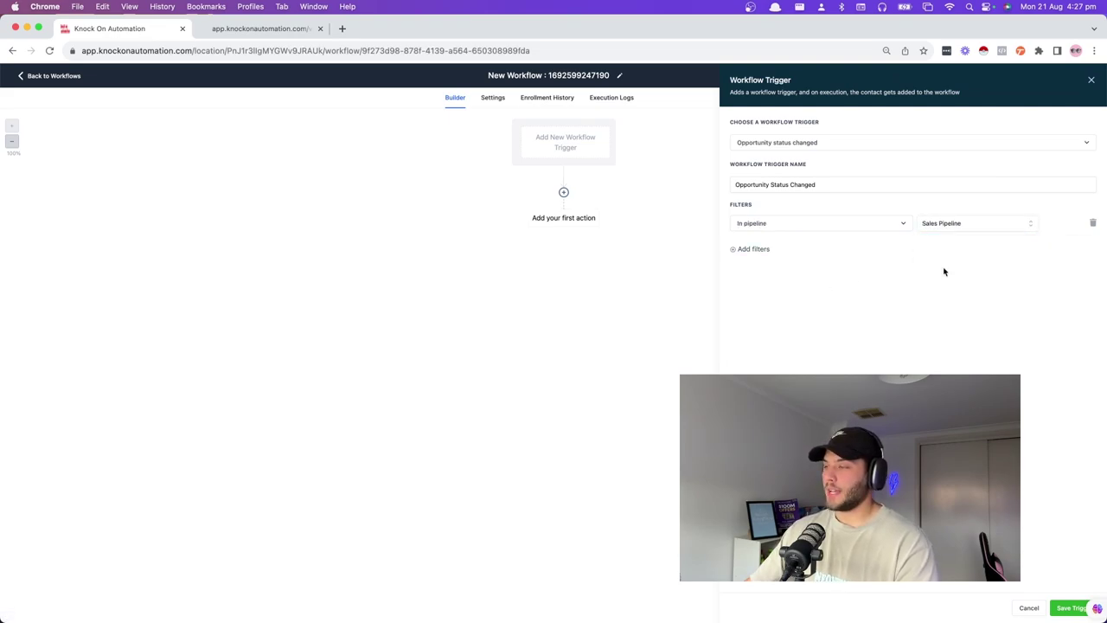
pyautogui.click(760, 250)
pyautogui.click(753, 250)
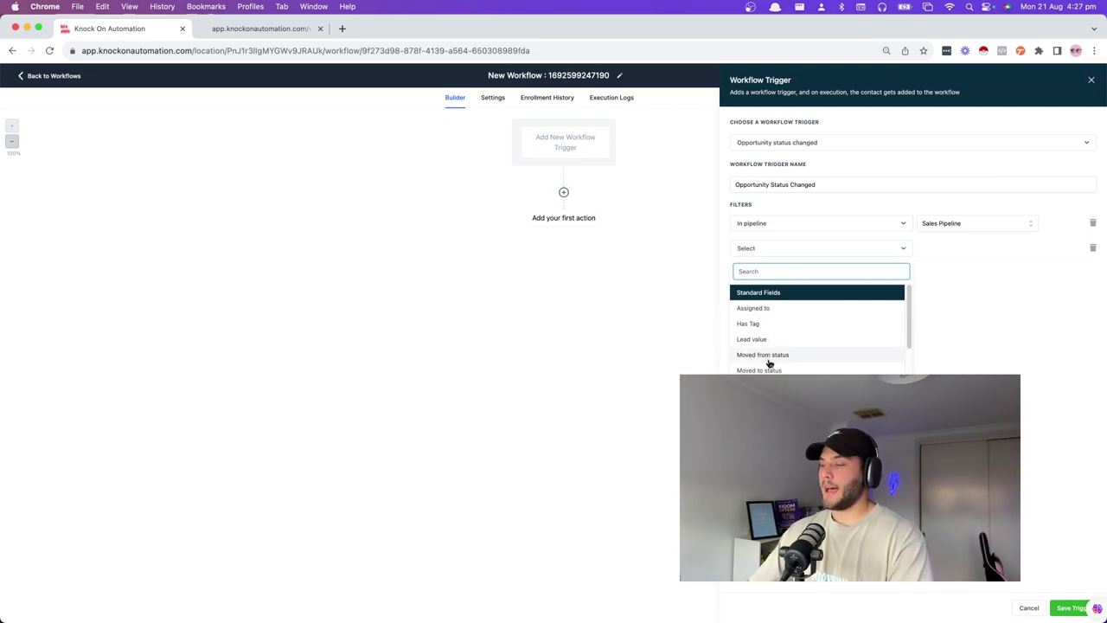
pyautogui.click(761, 386)
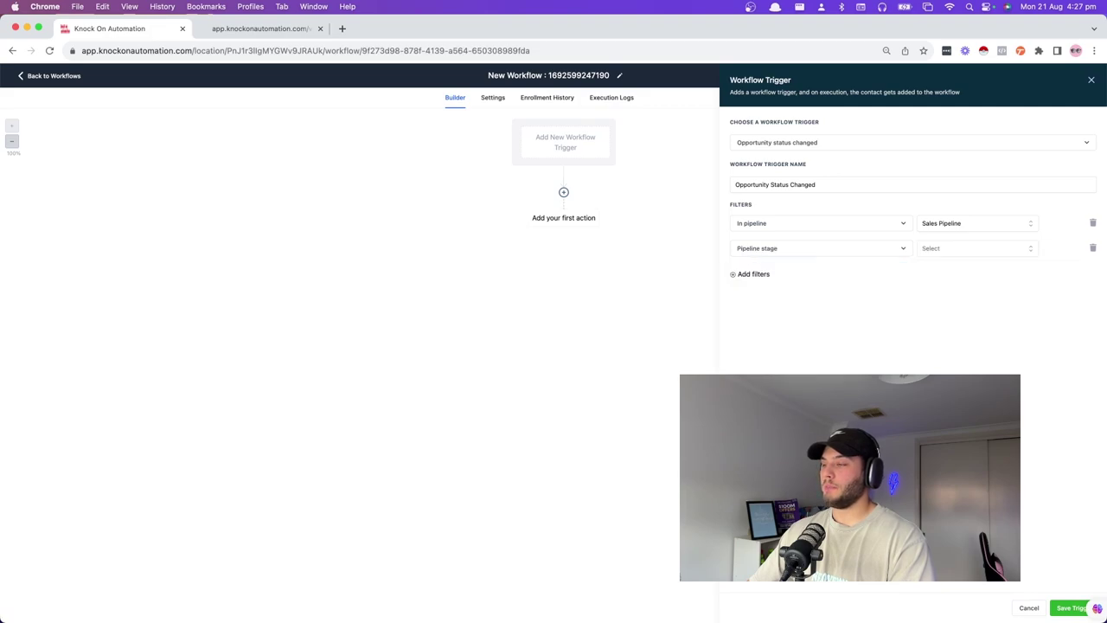
pyautogui.click(960, 248)
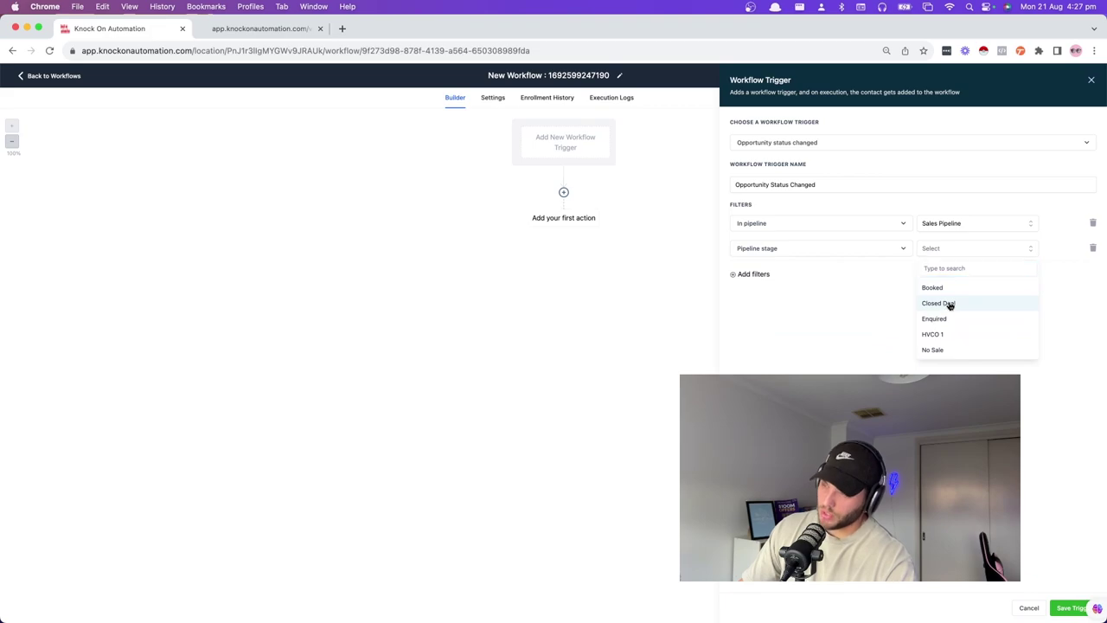
pyautogui.click(949, 305)
# Step: Attempt to save the trigger, then dismiss the warning and close it unsaved
pyautogui.click(1070, 608)
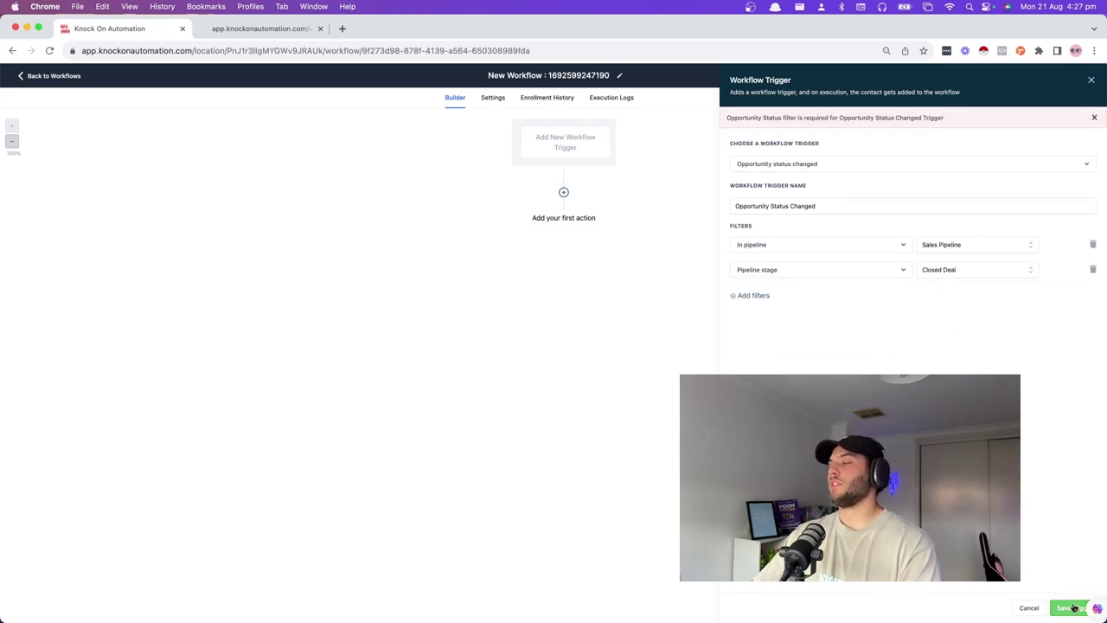
pyautogui.click(810, 168)
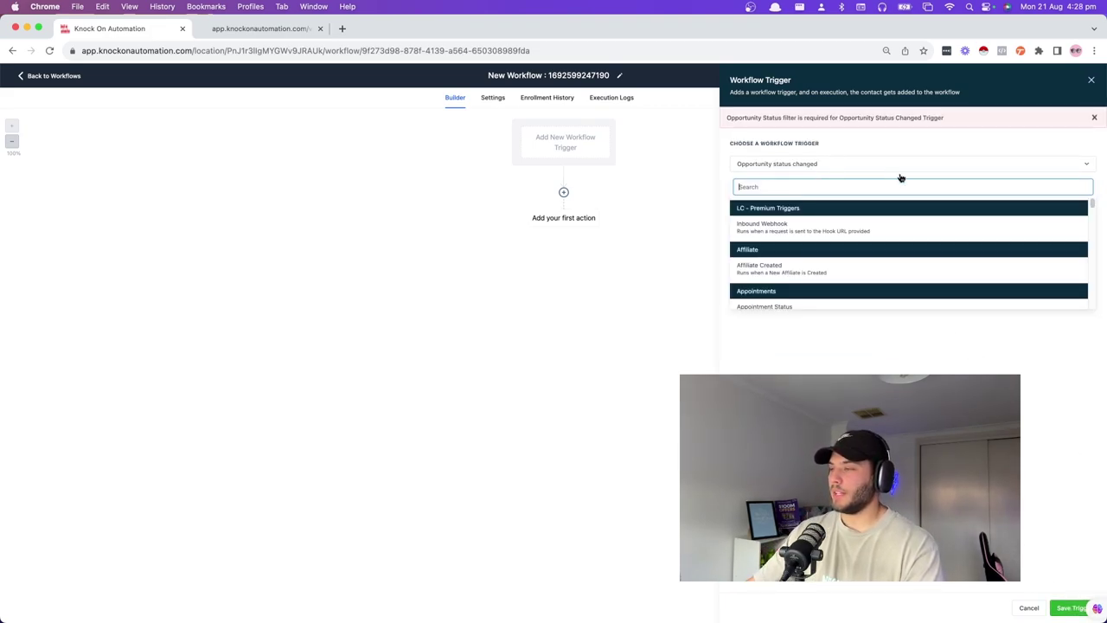
pyautogui.click(575, 144)
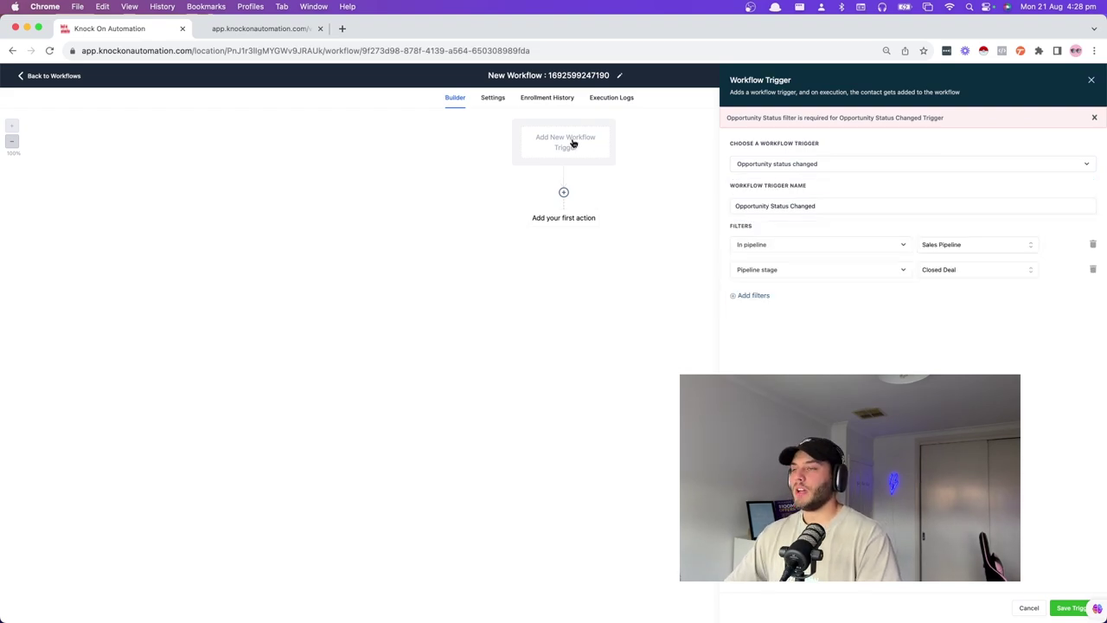
pyautogui.click(1096, 117)
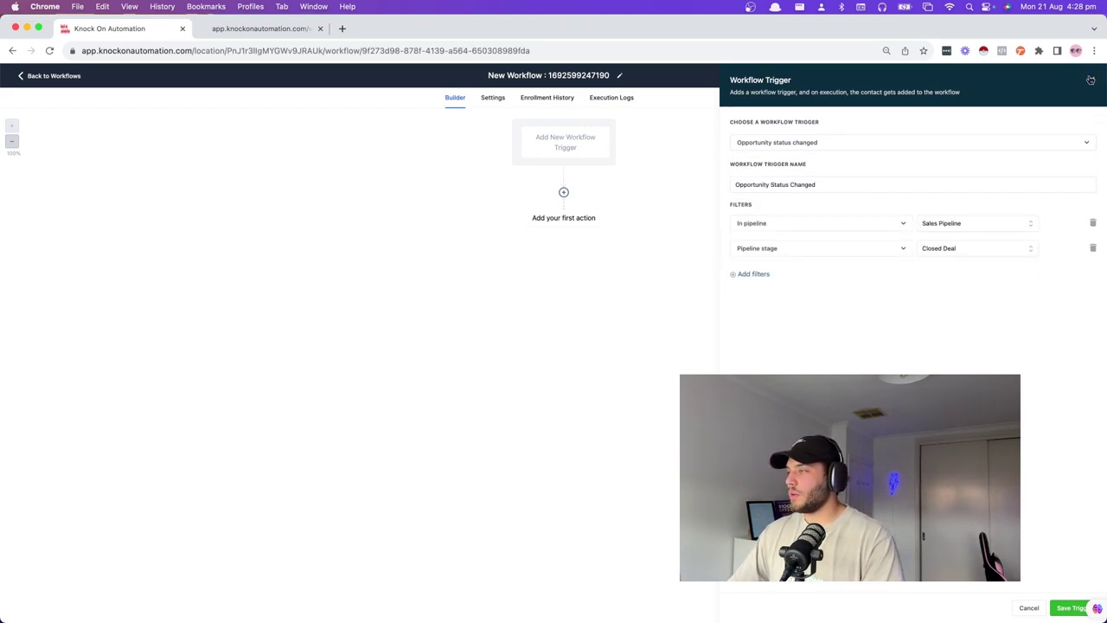
pyautogui.click(1091, 79)
pyautogui.click(545, 149)
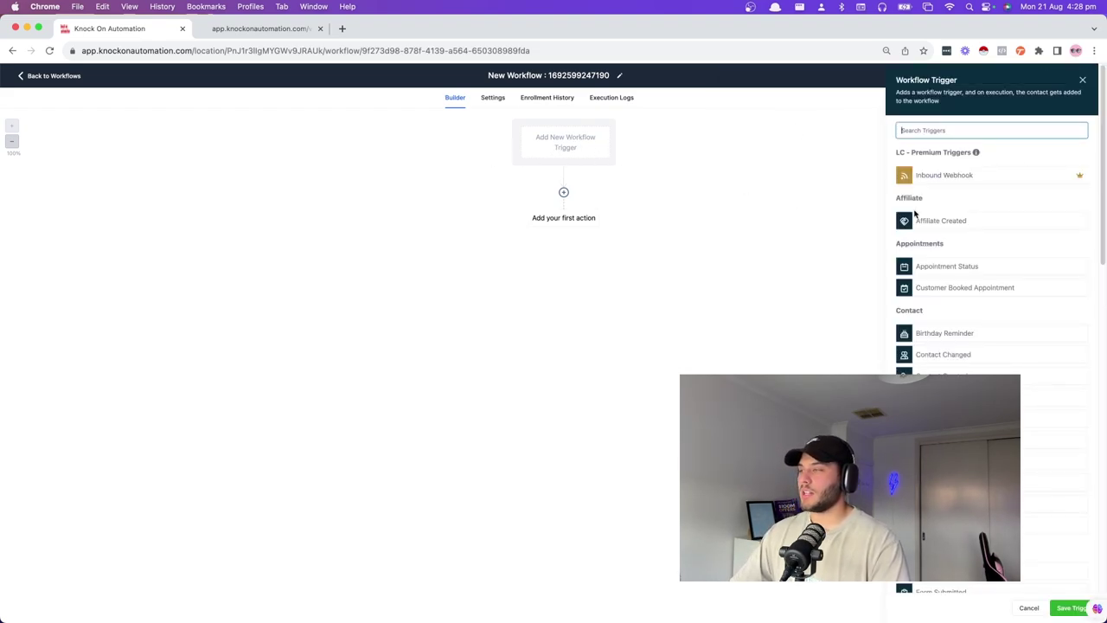
# Step: Choose the Pipeline Stage Changed trigger and filter it to Sales Pipeline
pyautogui.write('pip')
pyautogui.click(988, 177)
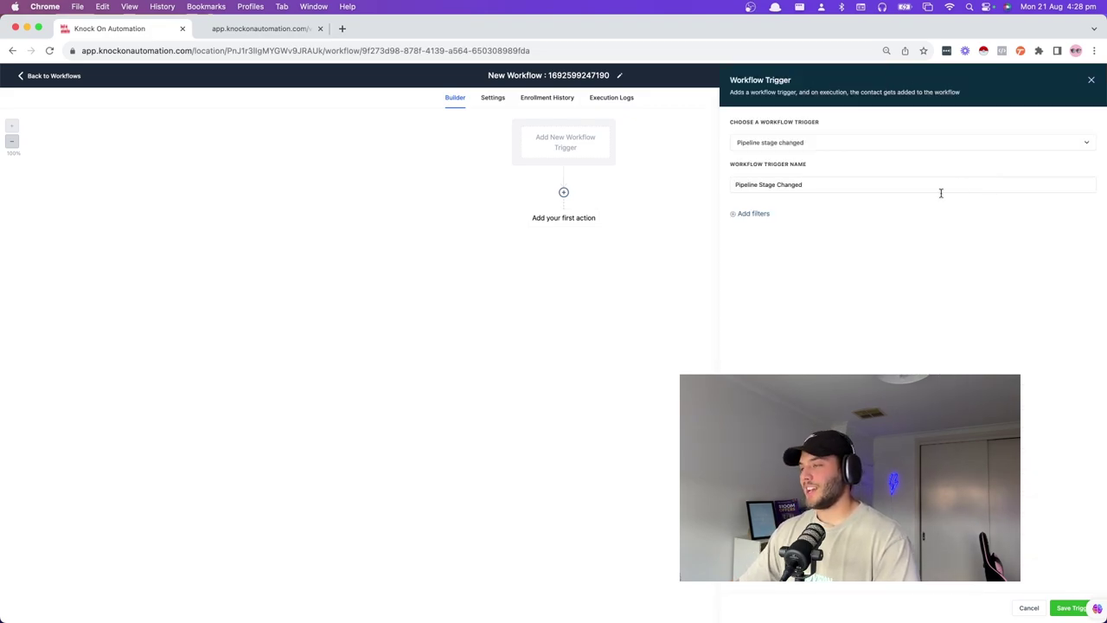
pyautogui.click(751, 214)
pyautogui.click(749, 223)
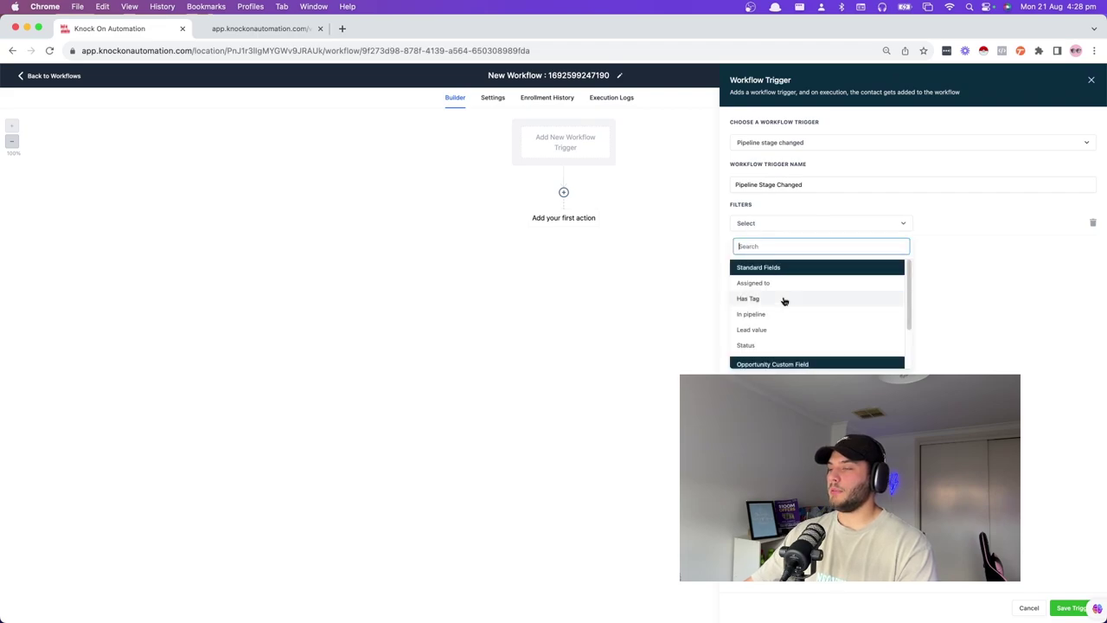
pyautogui.click(764, 315)
pyautogui.click(946, 225)
pyautogui.click(937, 260)
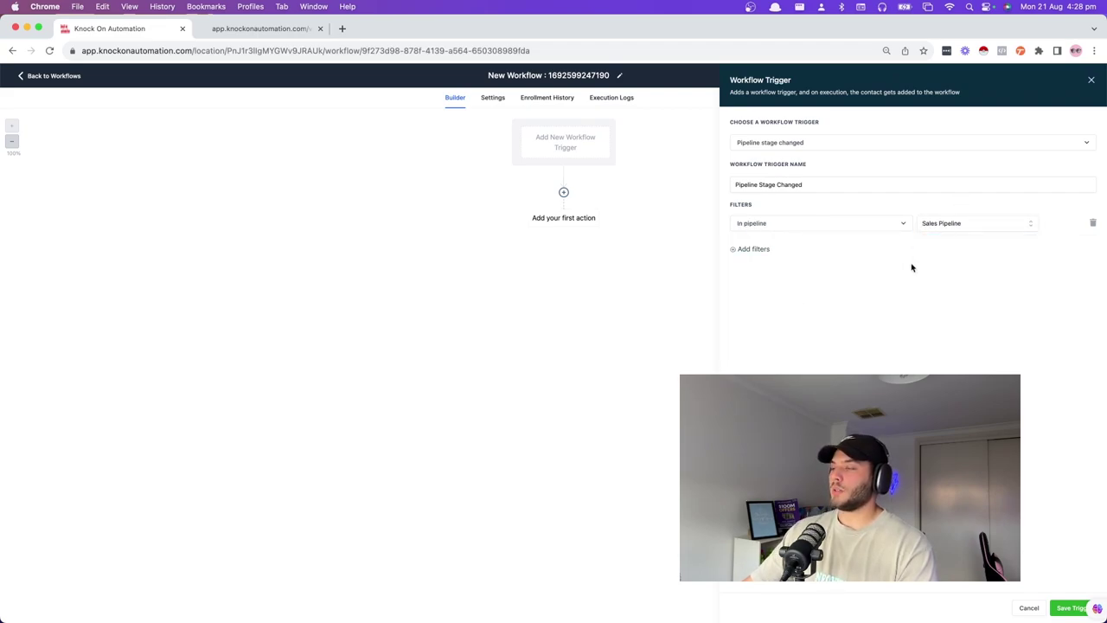
# Step: Add a Closed Deal stage filter and save the trigger
pyautogui.click(749, 249)
pyautogui.click(750, 250)
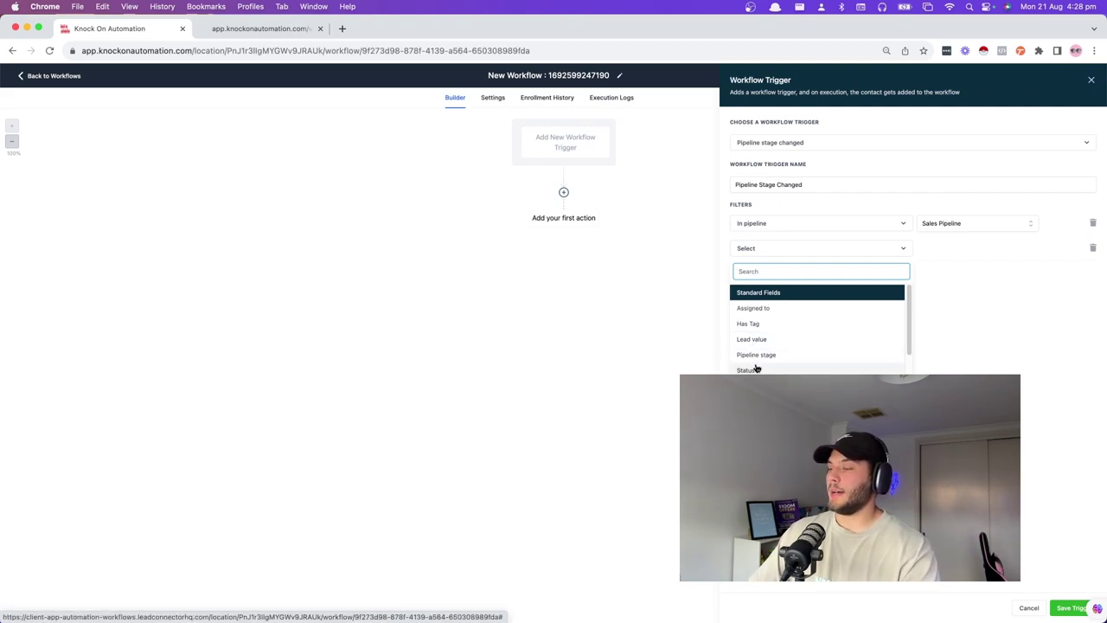
pyautogui.click(766, 355)
pyautogui.click(968, 250)
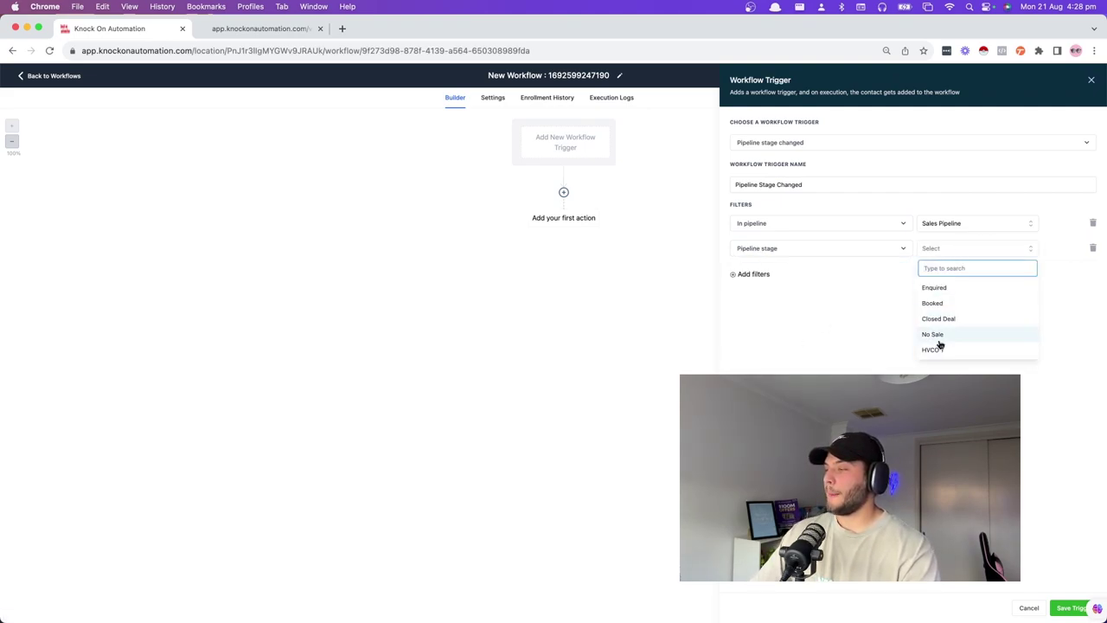
pyautogui.click(960, 318)
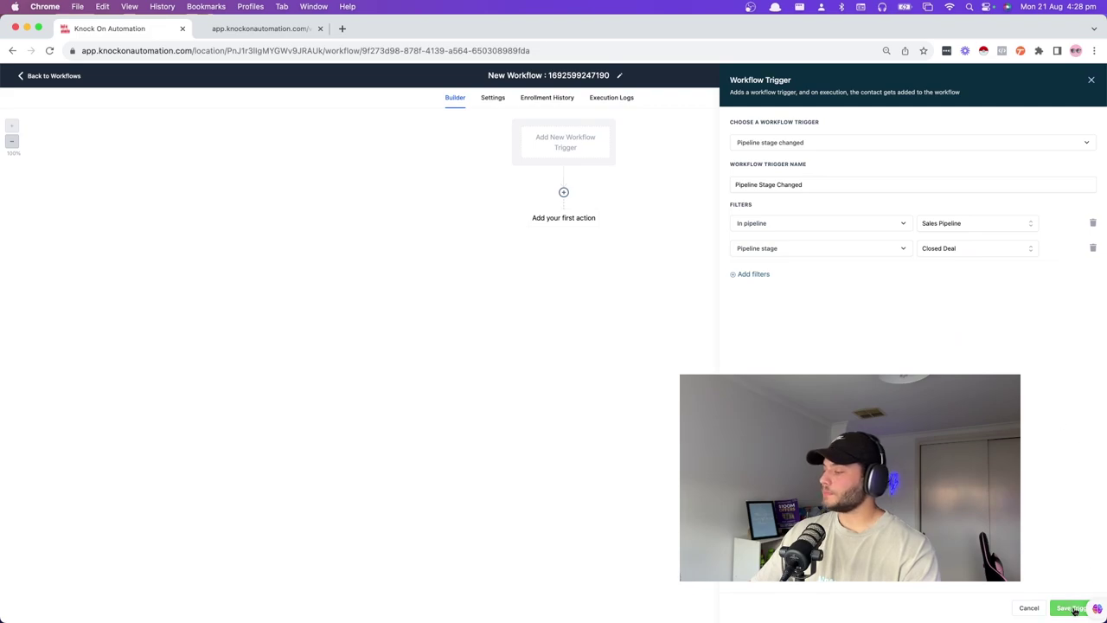
pyautogui.click(1073, 609)
pyautogui.click(563, 207)
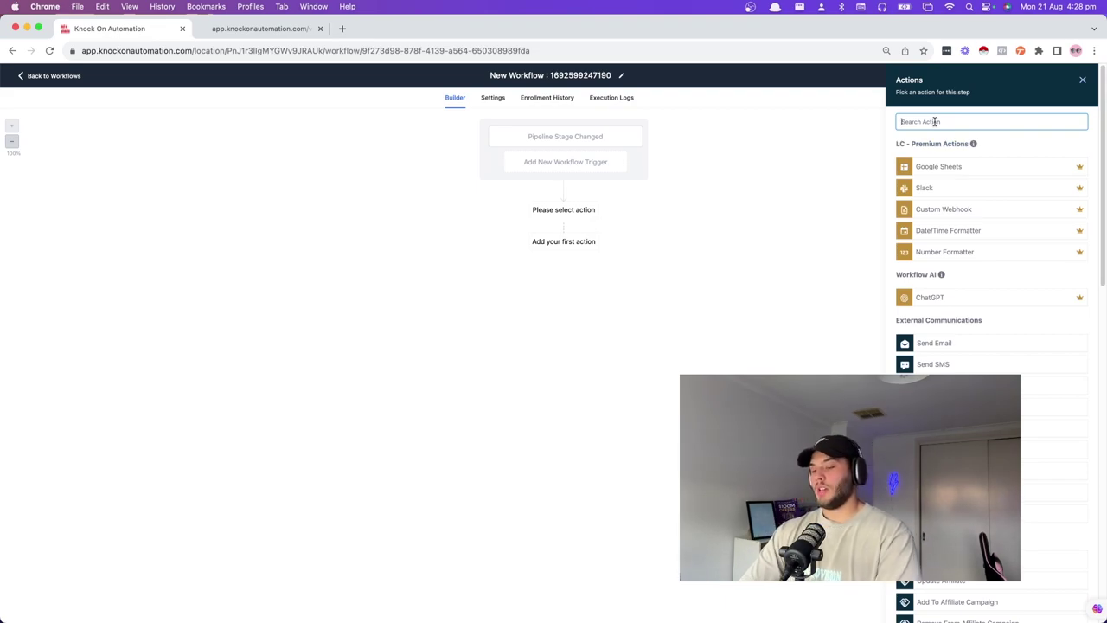
# Step: Add a Wait step after the trigger set to 5 minutes and save it
pyautogui.write('wai')
pyautogui.click(937, 162)
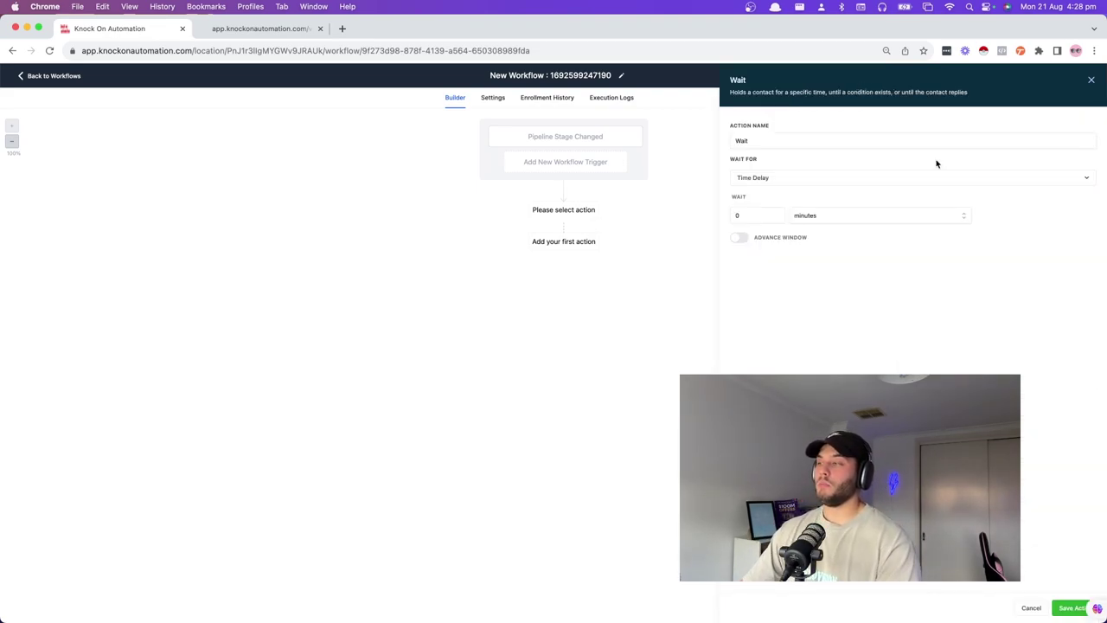
pyautogui.click(760, 214)
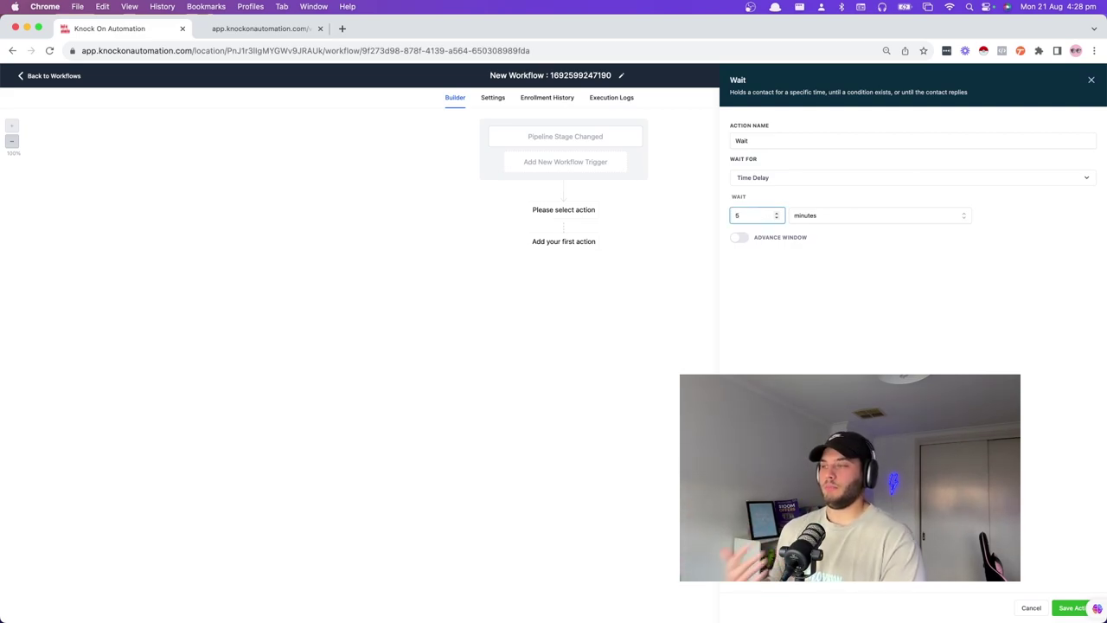
pyautogui.click(1072, 607)
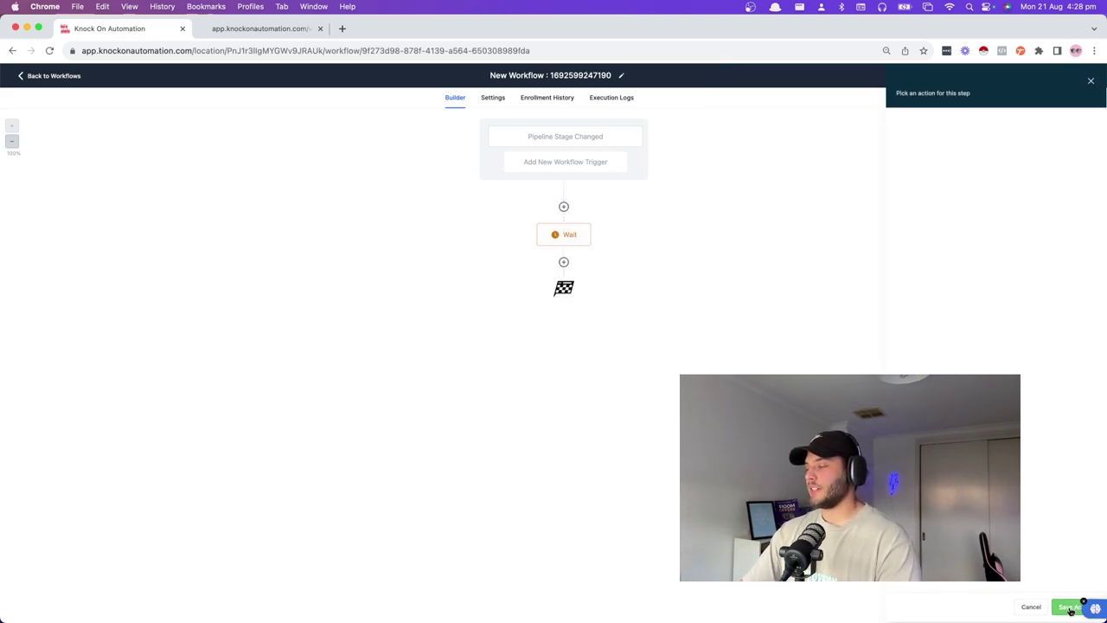
# Step: Add a Send SMS action below the Wait step
pyautogui.click(564, 262)
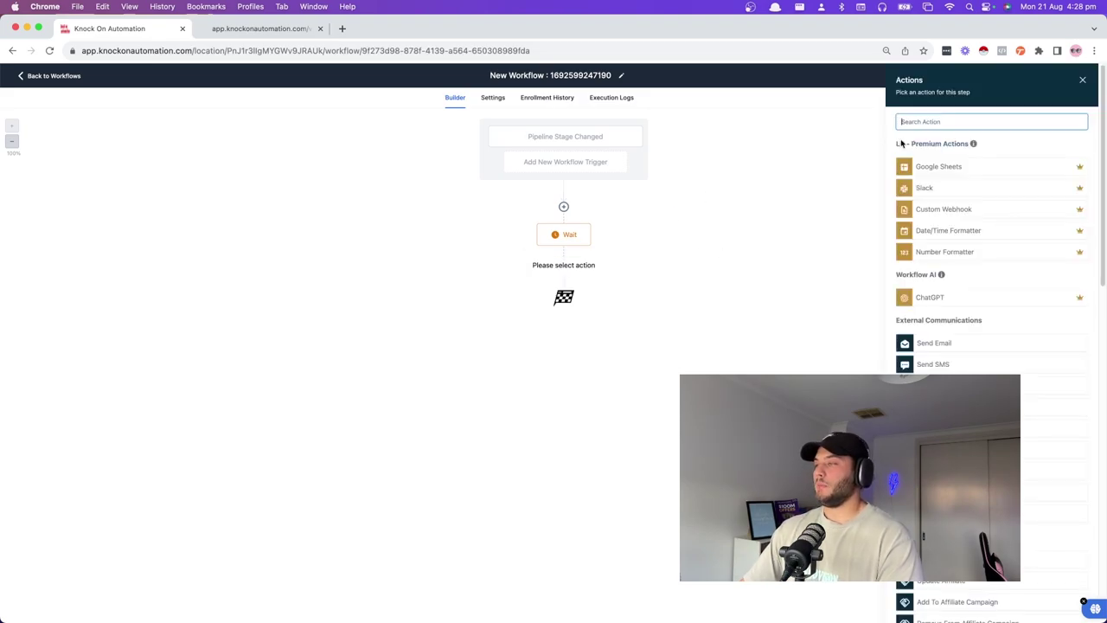
pyautogui.write('sms')
pyautogui.click(963, 159)
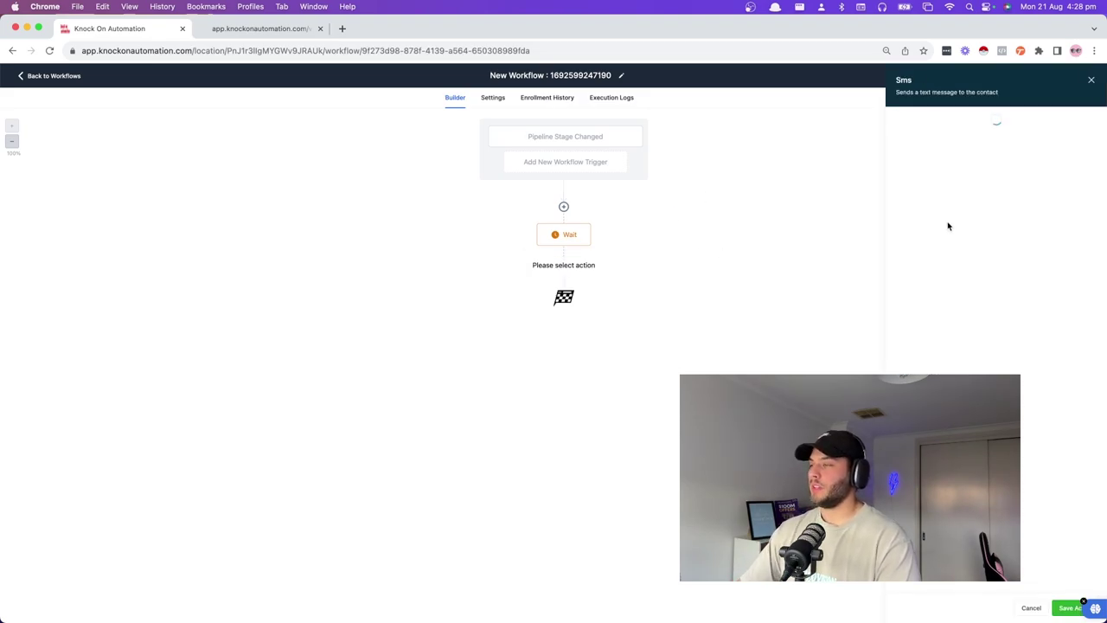
# Step: Write a 'Yo!!' SMS welcoming the client on board and sharing their contract link
pyautogui.click(922, 288)
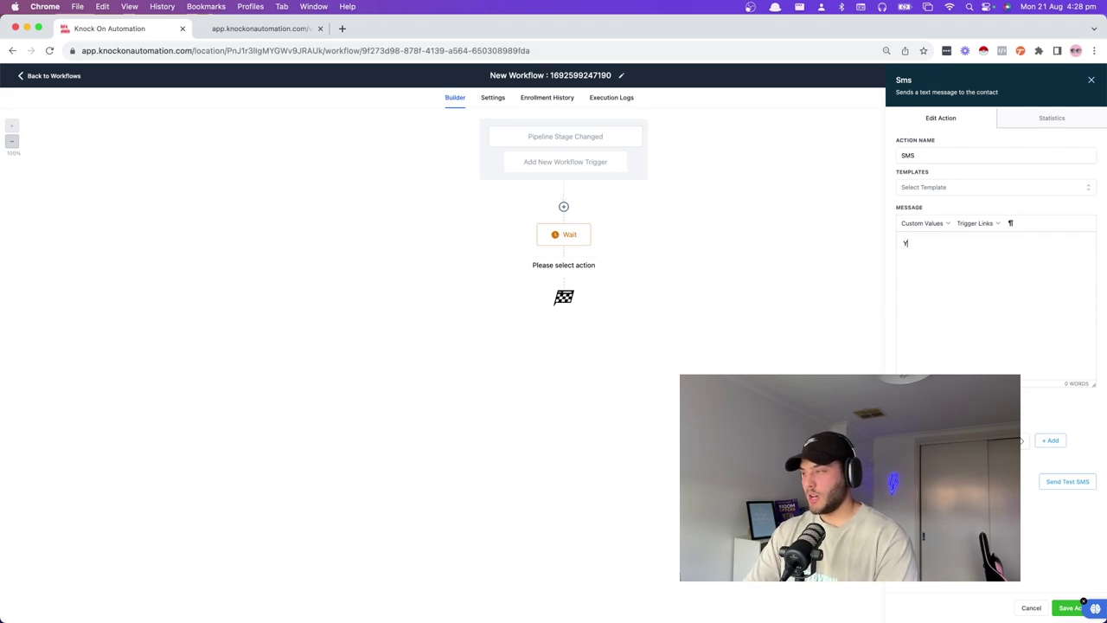
pyautogui.write('Yo!!')
pyautogui.press('Return')
pyautogui.write('Matt her')
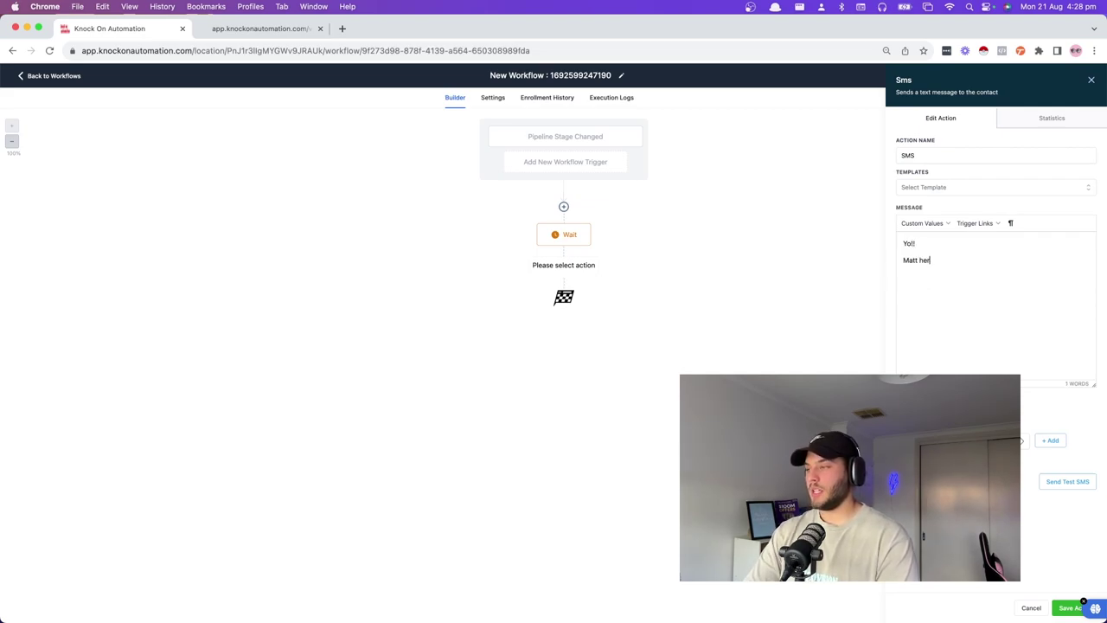
pyautogui.write('e, just')
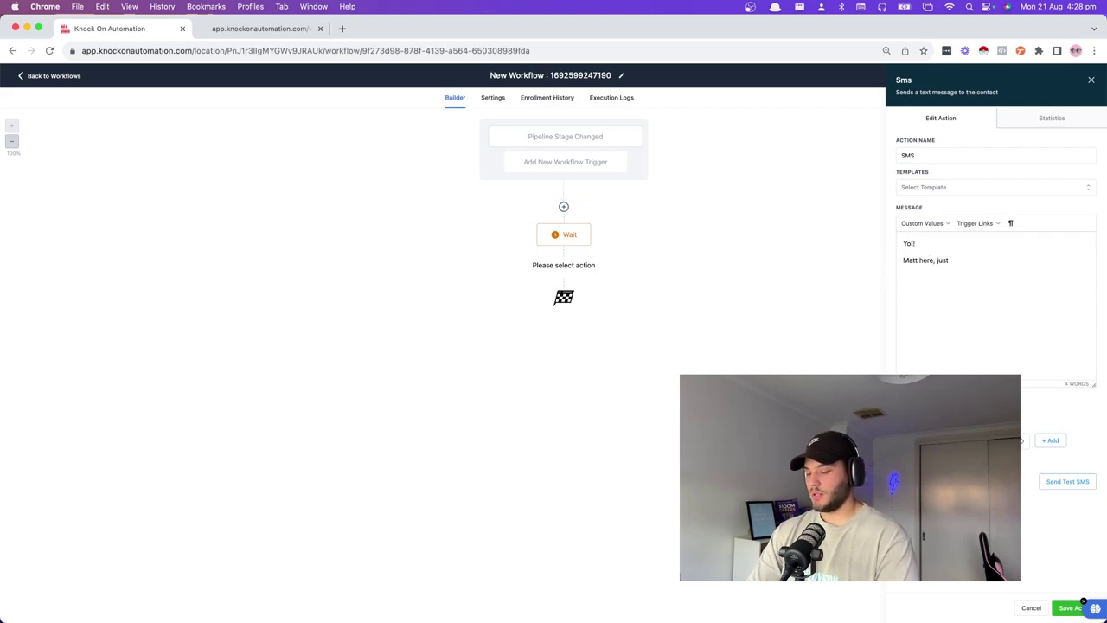
pyautogui.write(' wanted to sa')
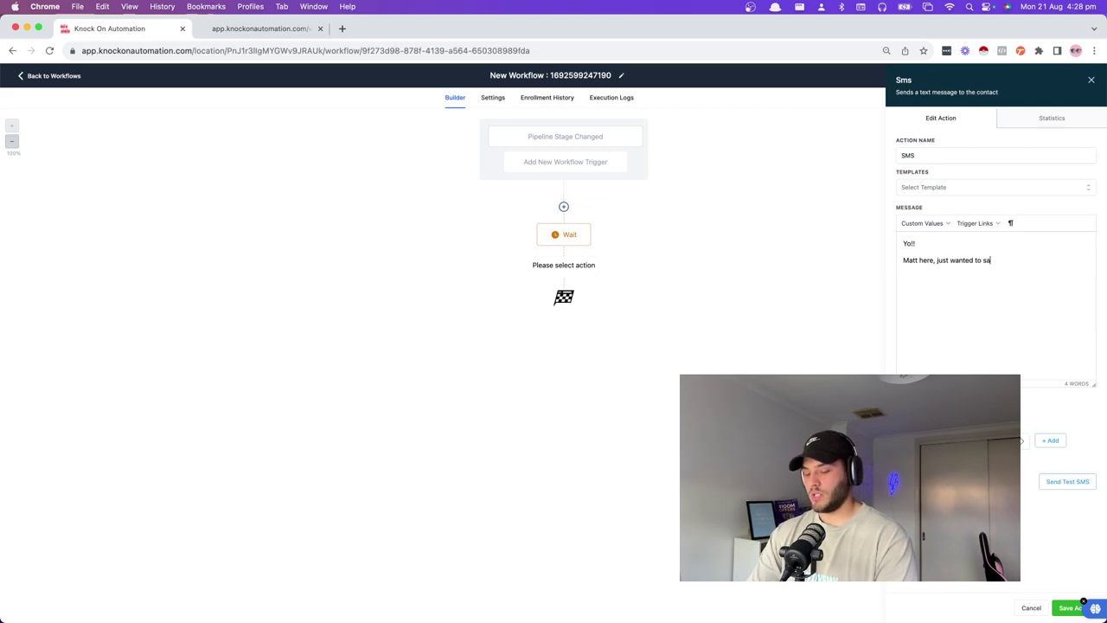
pyautogui.write('y awesome to have')
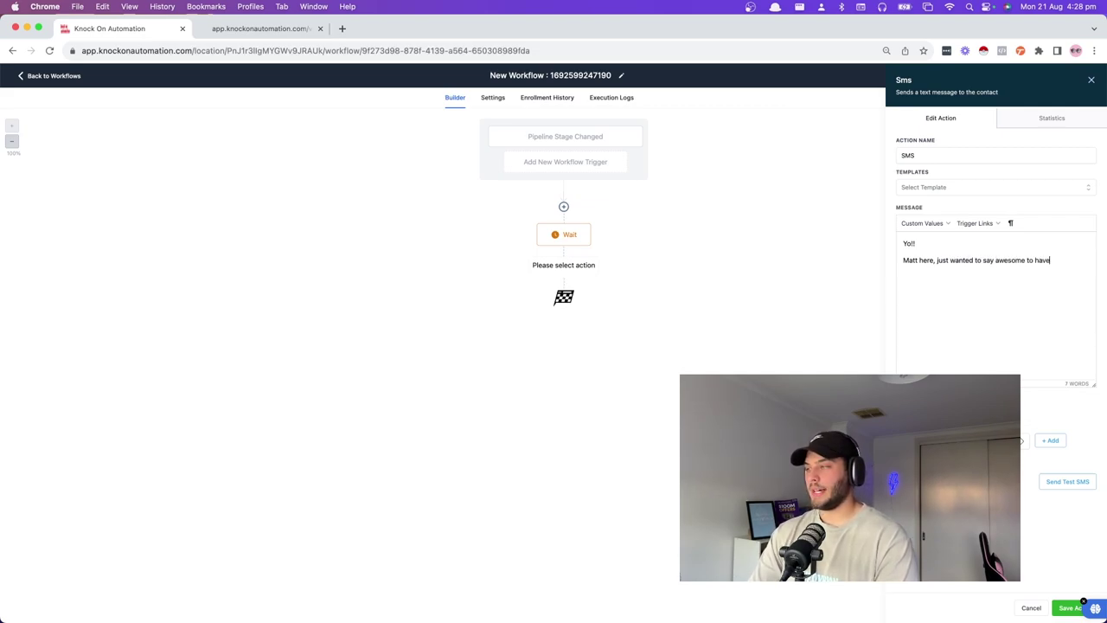
pyautogui.write(' you on board.')
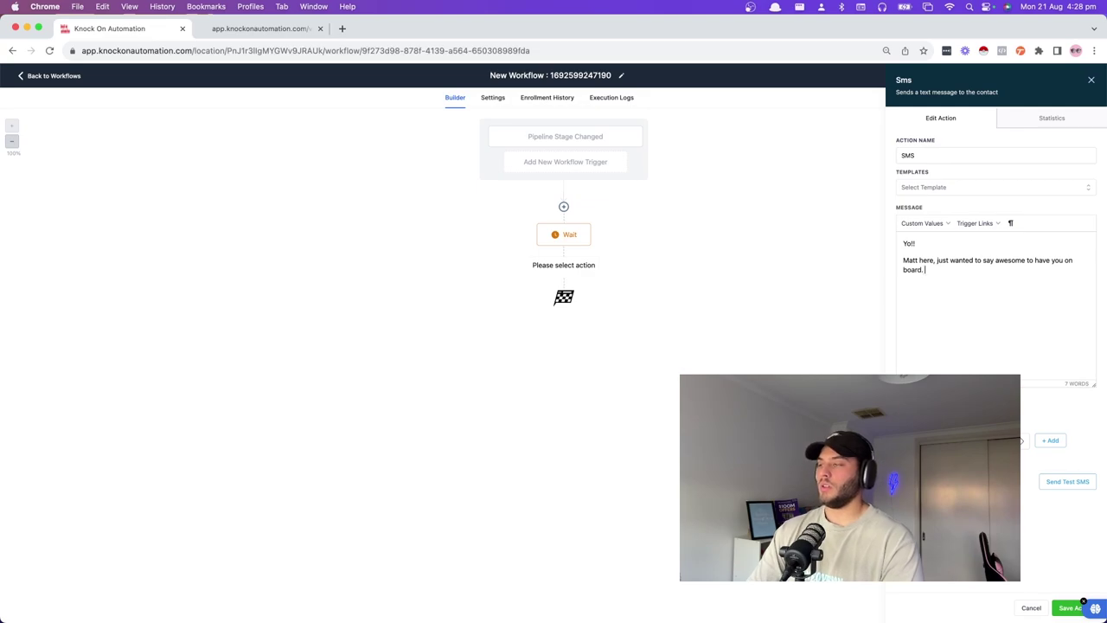
pyautogui.write('Keen yo')
pyautogui.press('BackSpace')
pyautogui.press('BackSpace')
pyautogui.write('to ')
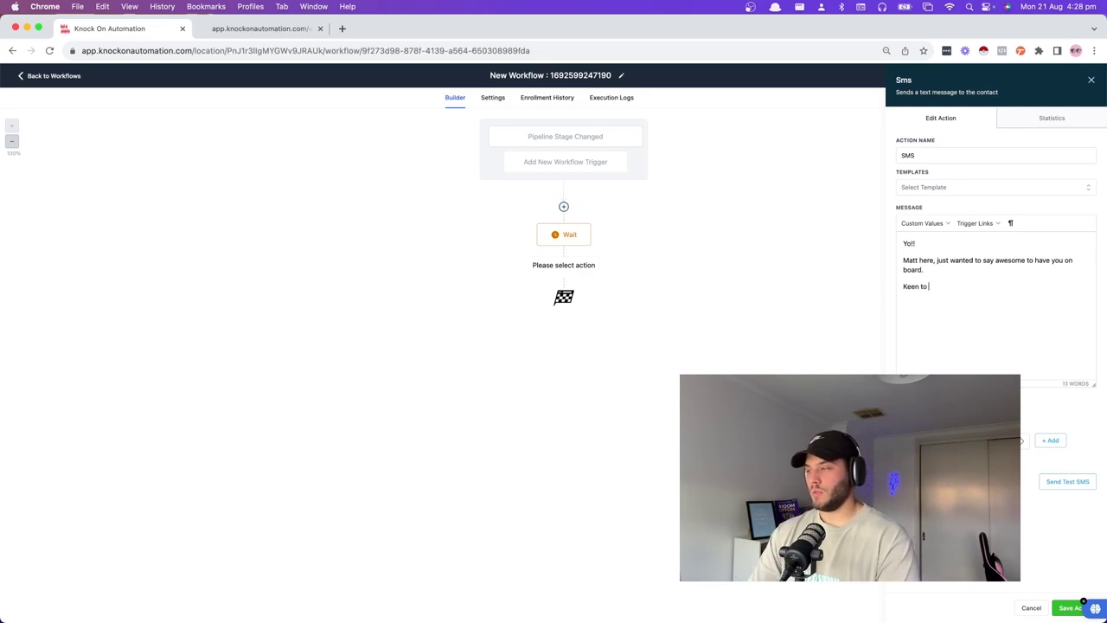
pyautogui.write('ghet some ama')
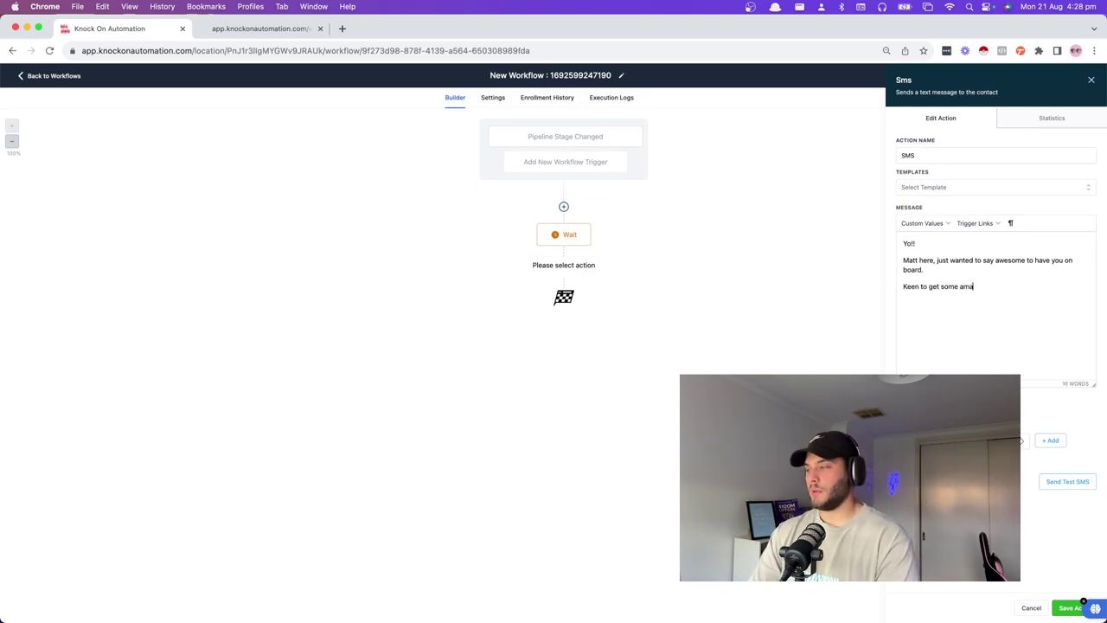
pyautogui.write('zing results.')
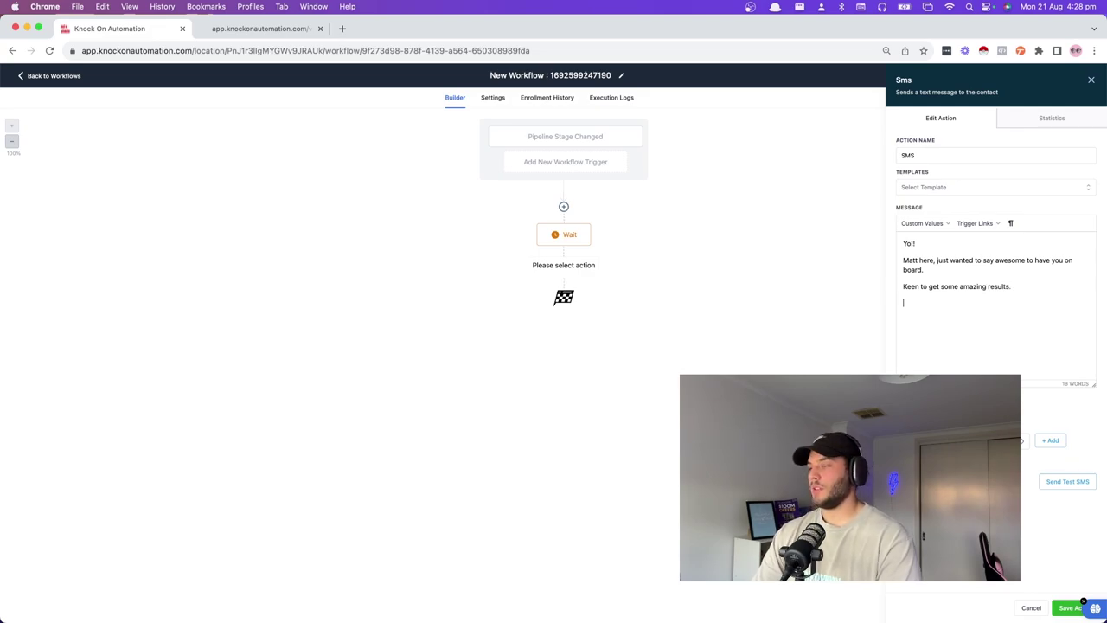
pyautogui.write('Heres the')
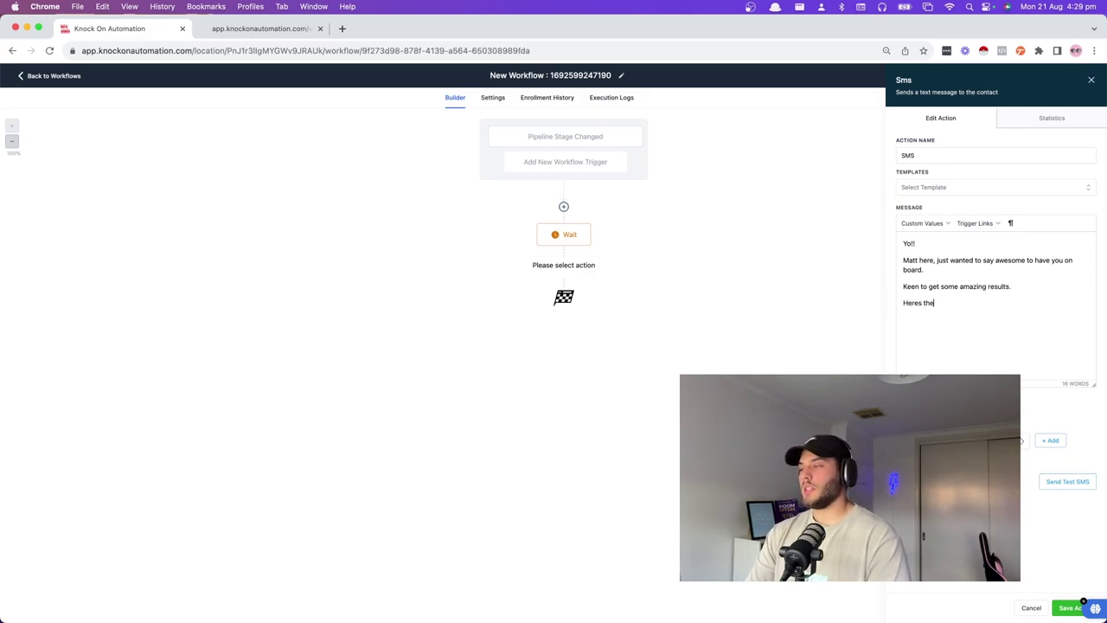
pyautogui.write(' link to your ')
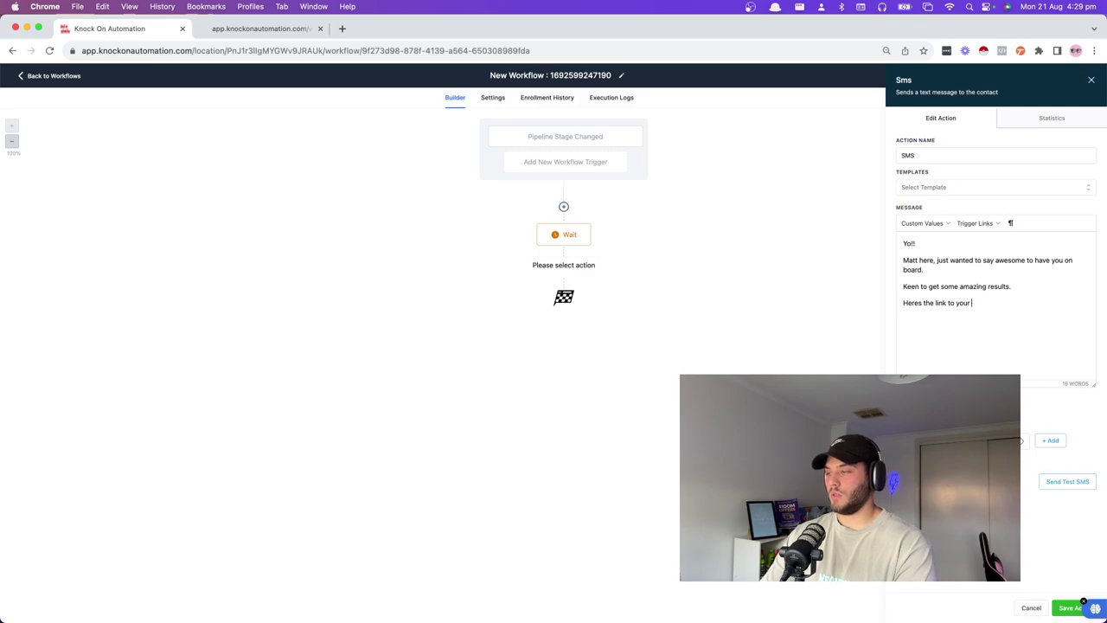
pyautogui.write('contract. Let')
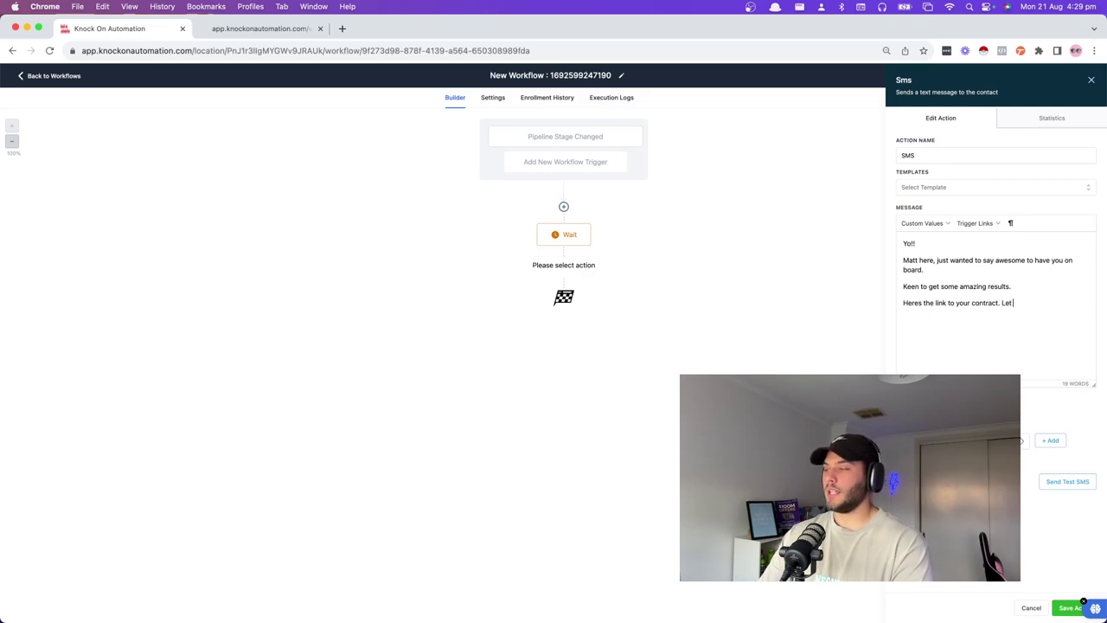
pyautogui.write(' m,e l')
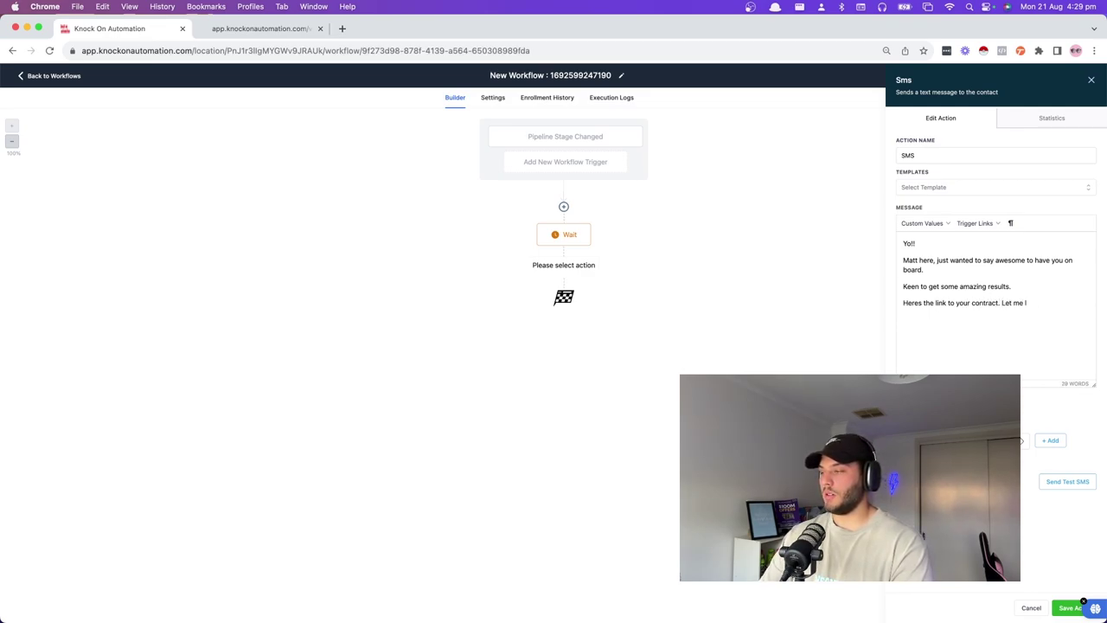
pyautogui.write('knnow when you f')
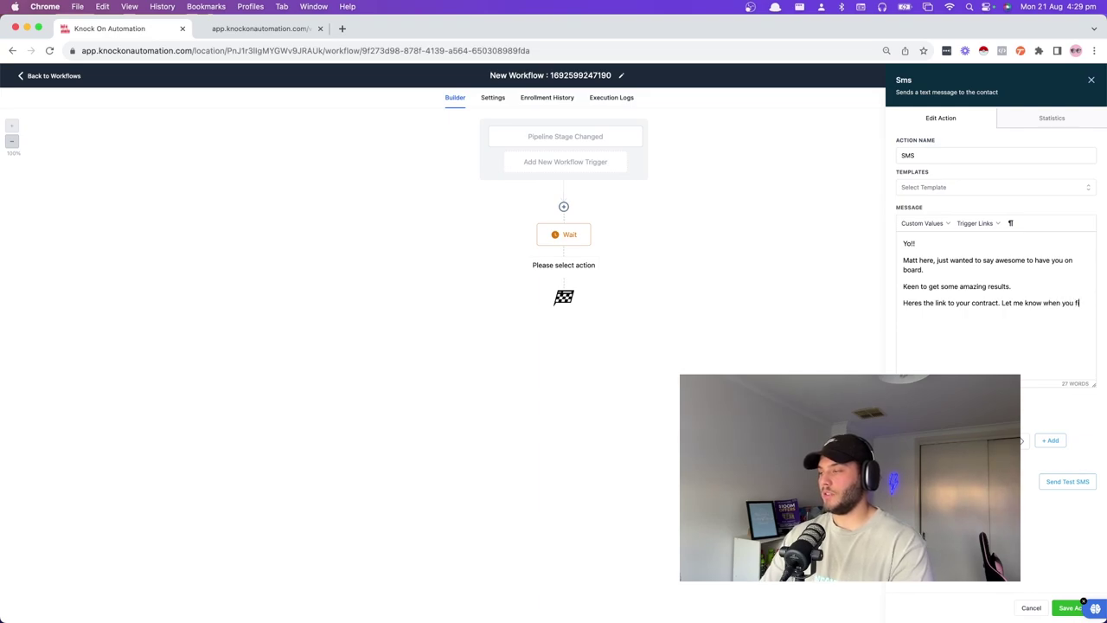
pyautogui.write('ill it ouy')
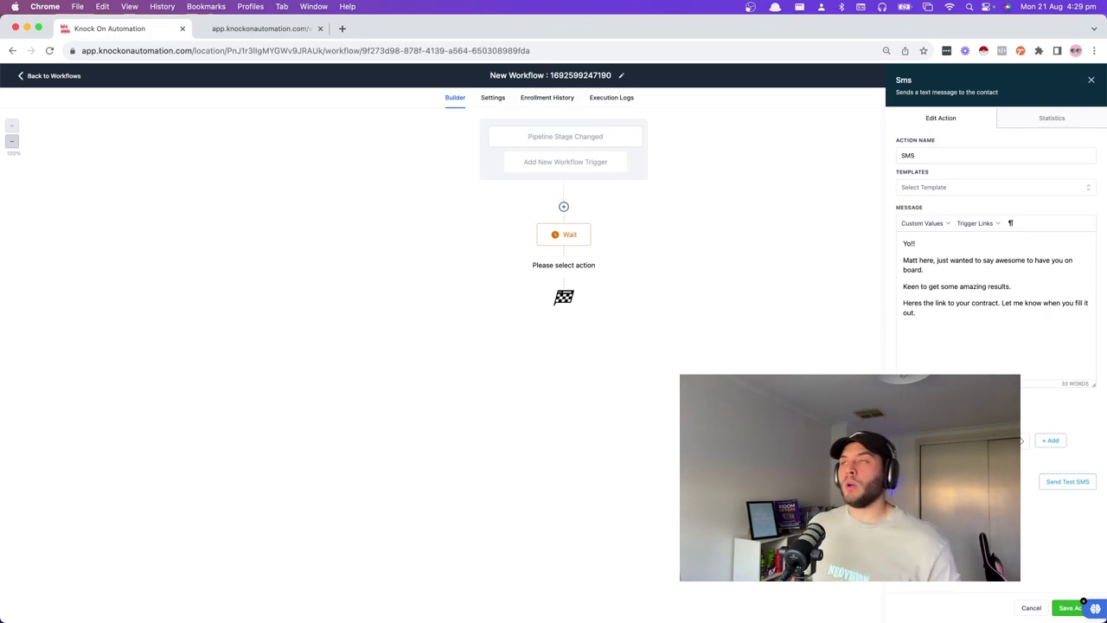
# Step: End the message with a blank line, save the SMS step, and save the workflow
pyautogui.press('Return')
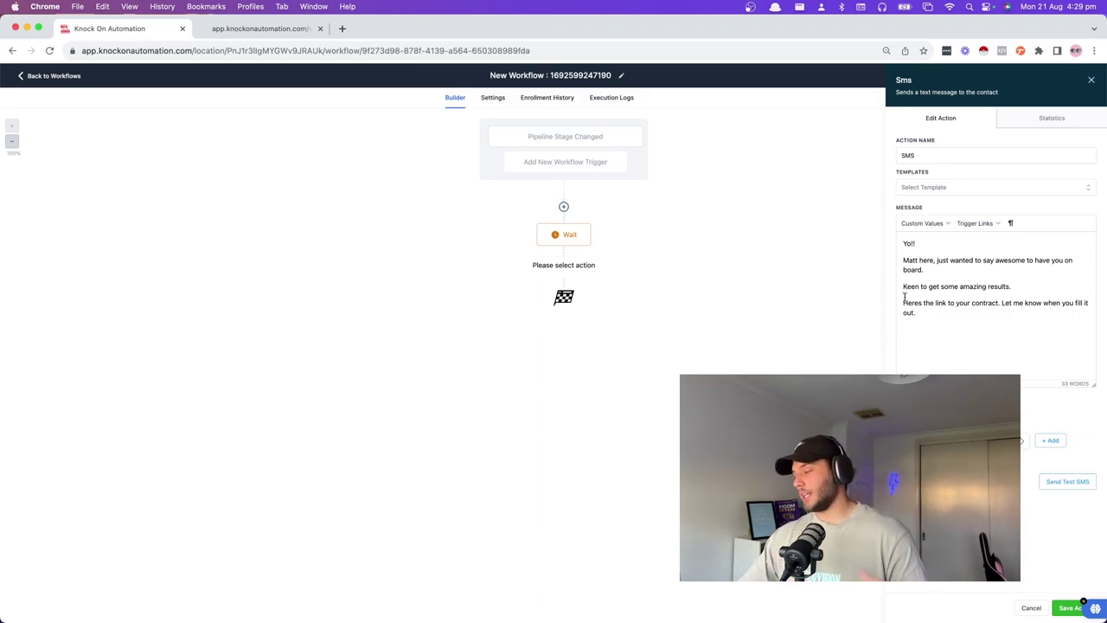
pyautogui.click(1071, 608)
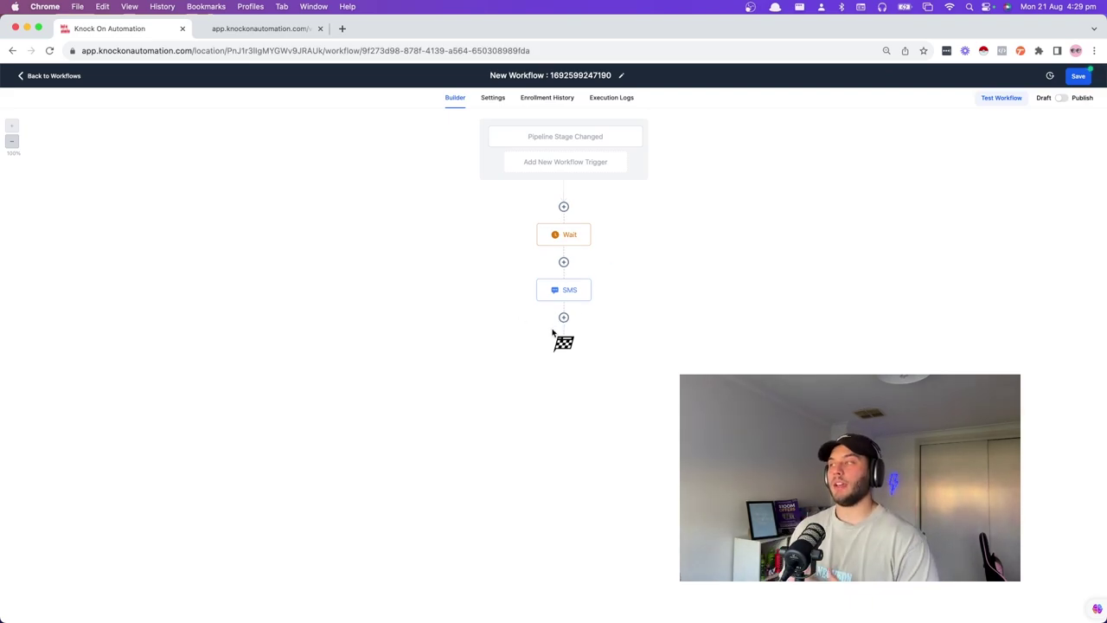
pyautogui.click(1078, 77)
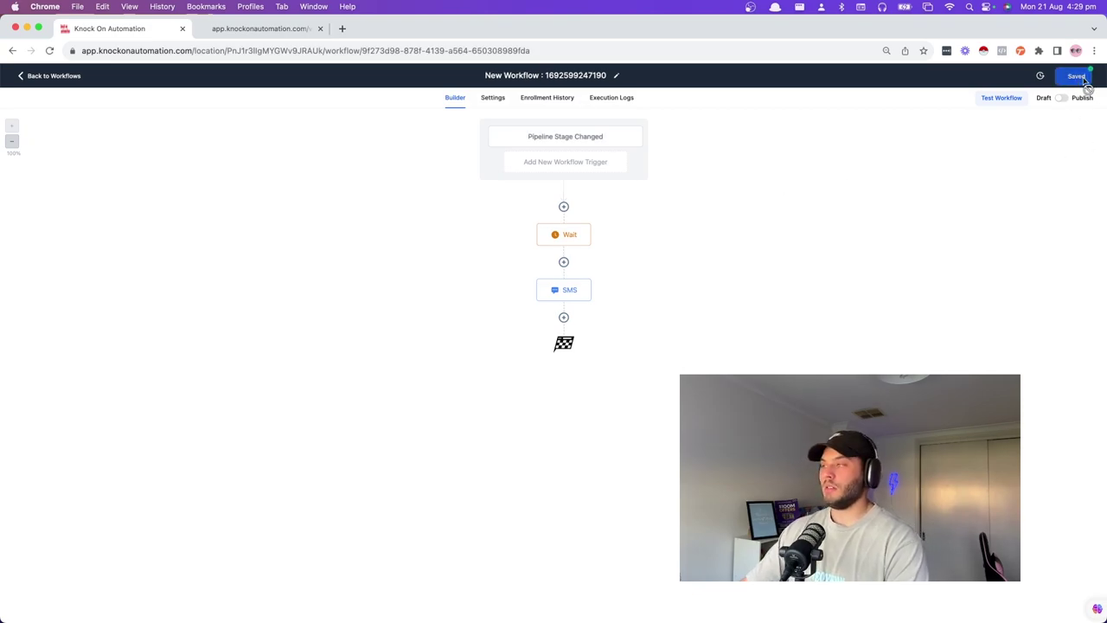
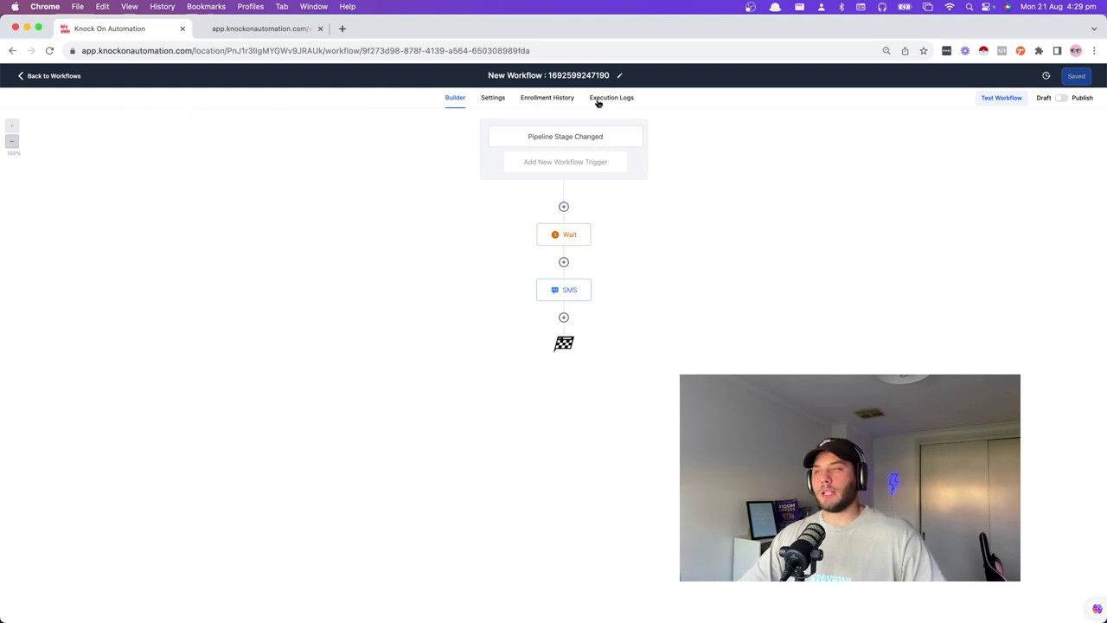
# Step: Retitle the workflow '3. Closed deal sent contract', save it, and go back to the workflow list
pyautogui.click(553, 76)
pyautogui.press('super+a')
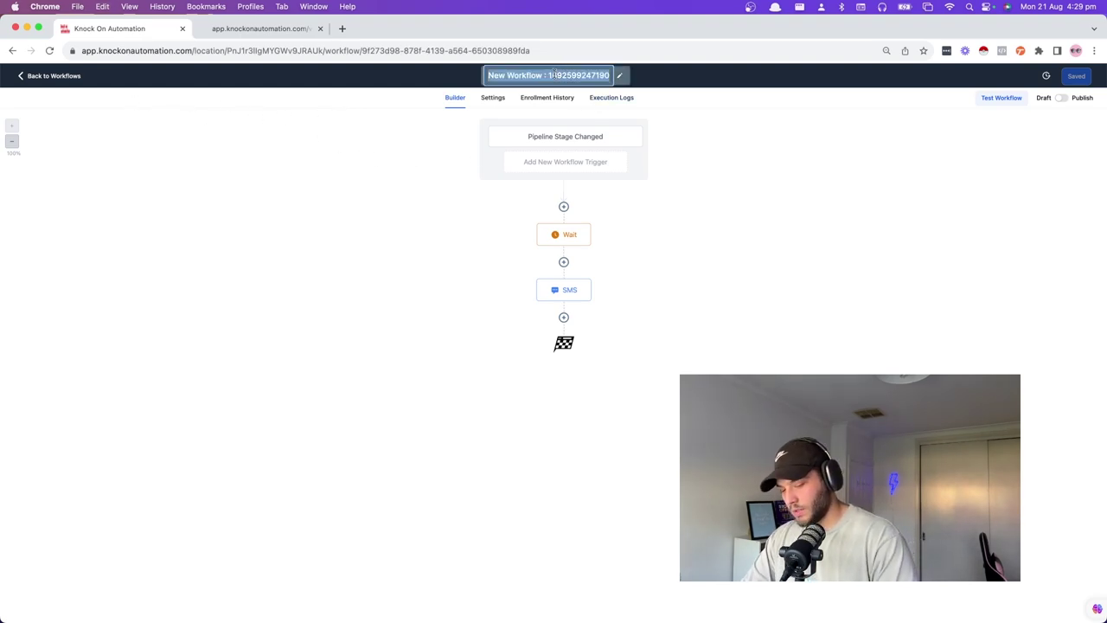
pyautogui.press('BackSpace')
pyautogui.write('3. Closed d')
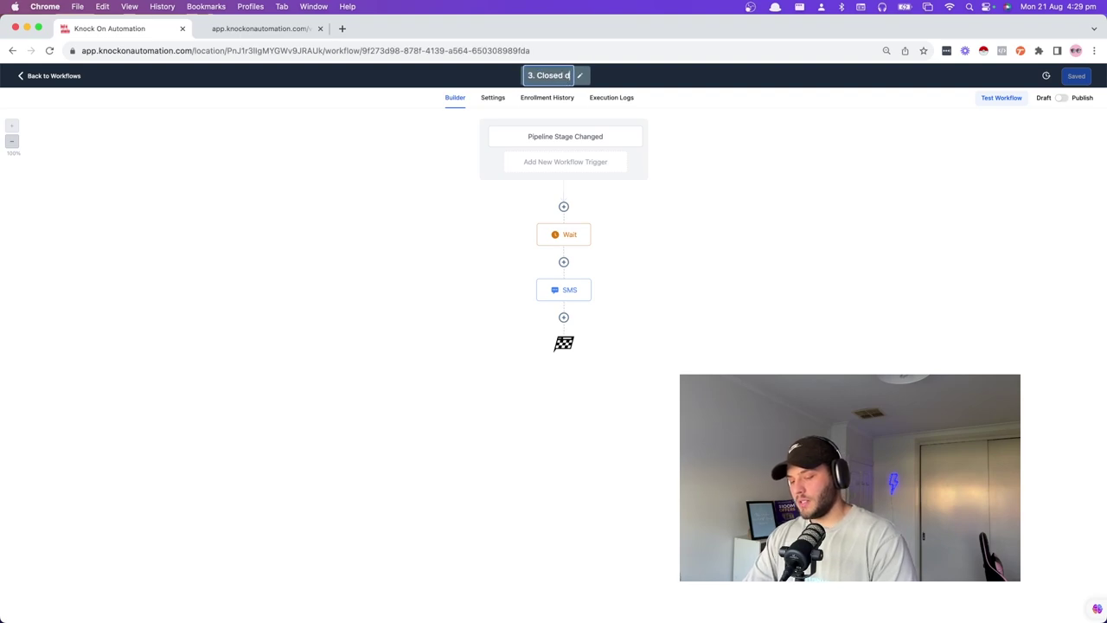
pyautogui.write('eal sent contract')
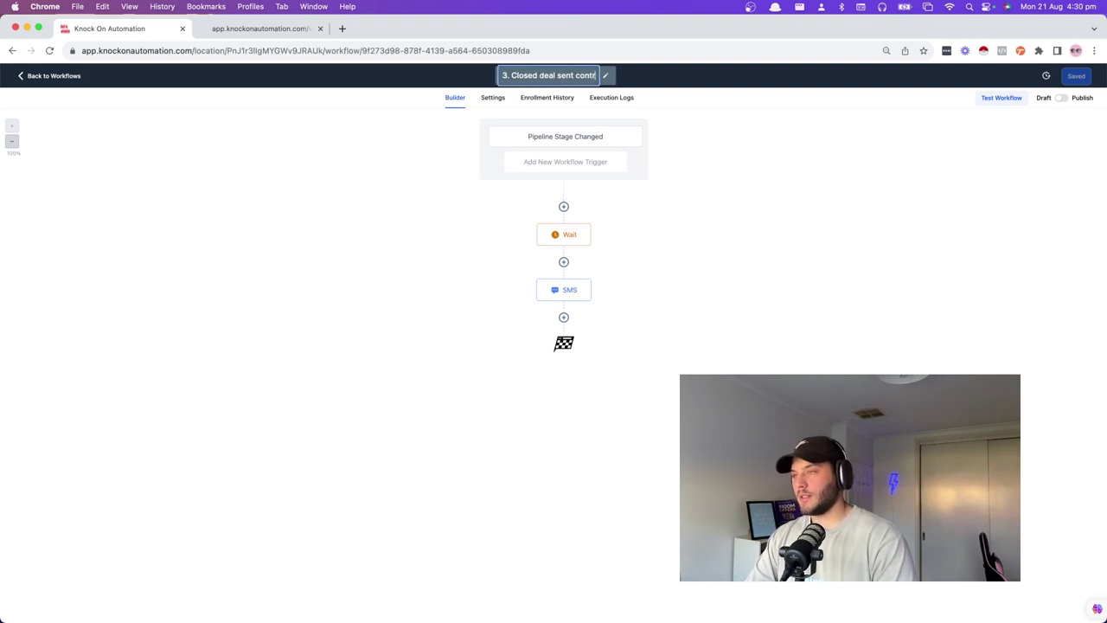
pyautogui.click(814, 264)
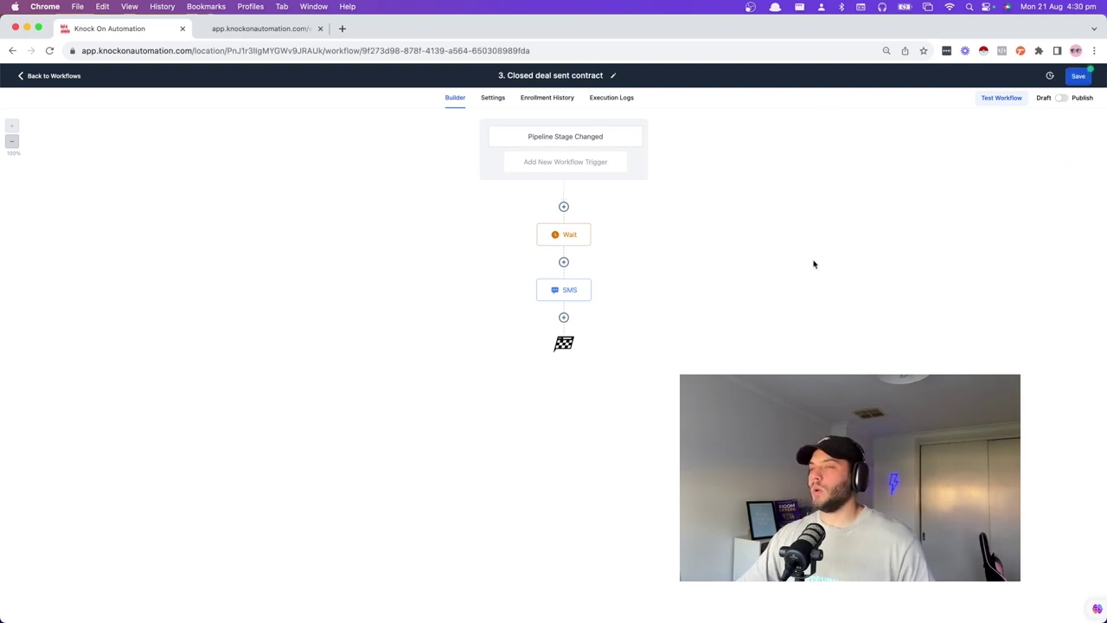
pyautogui.click(1079, 77)
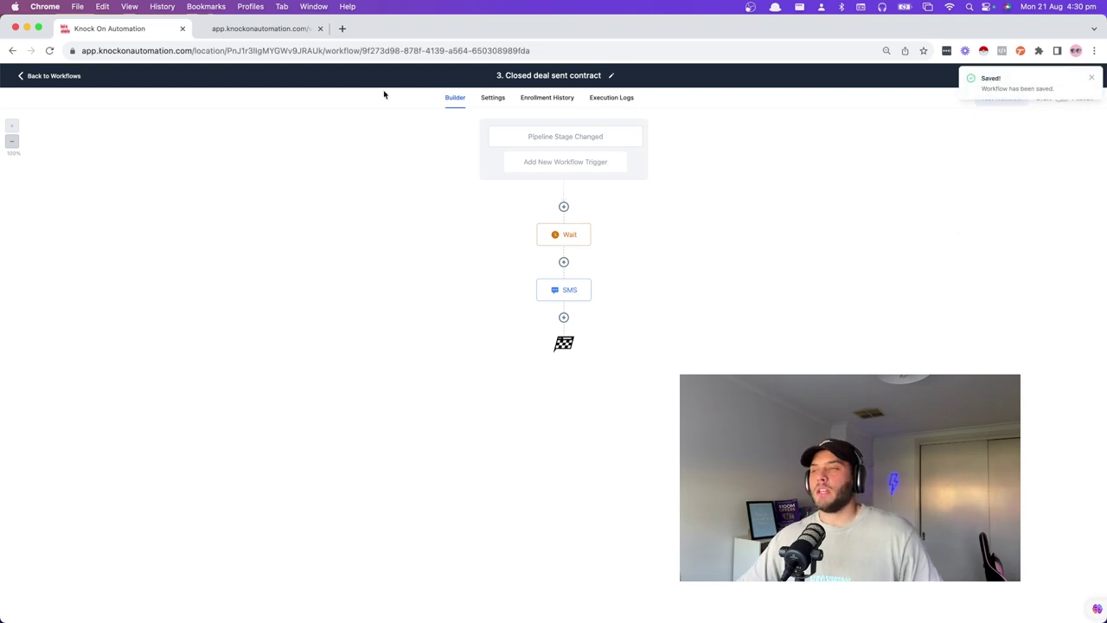
pyautogui.click(45, 76)
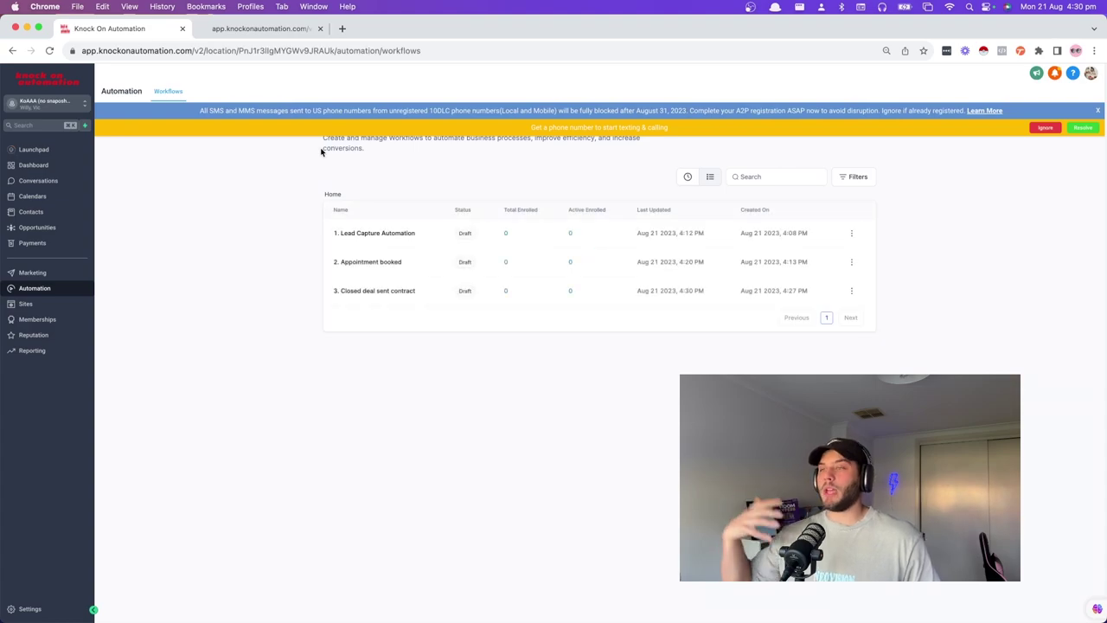
# Step: Dismiss the SMS and phone-number banners, then create a blank form from scratch in Sites > Forms > Builder
pyautogui.click(1099, 112)
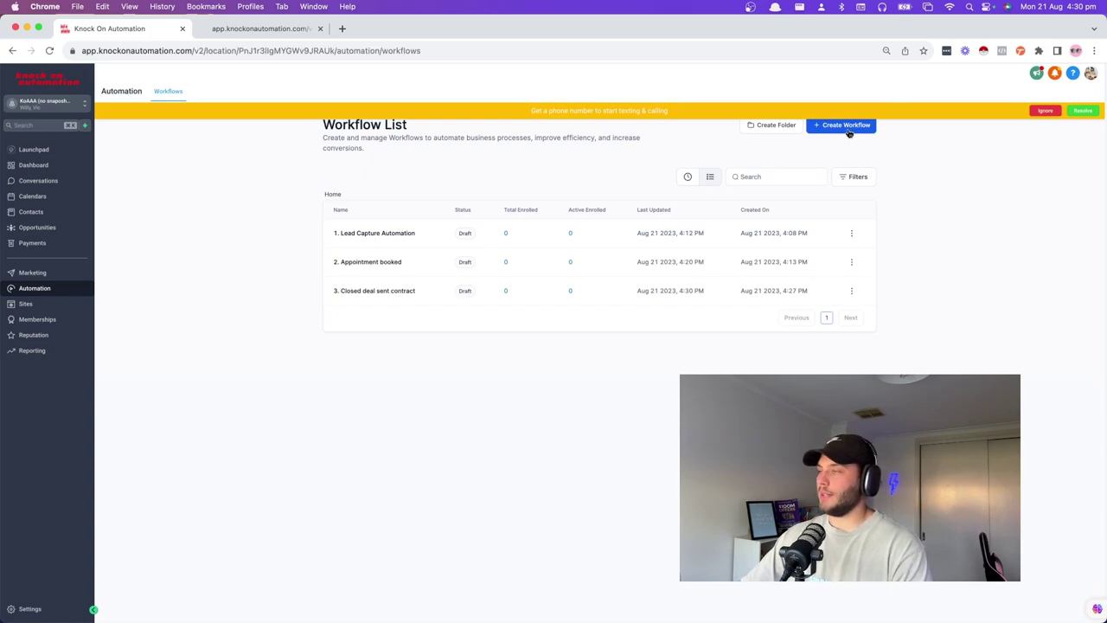
pyautogui.click(1045, 111)
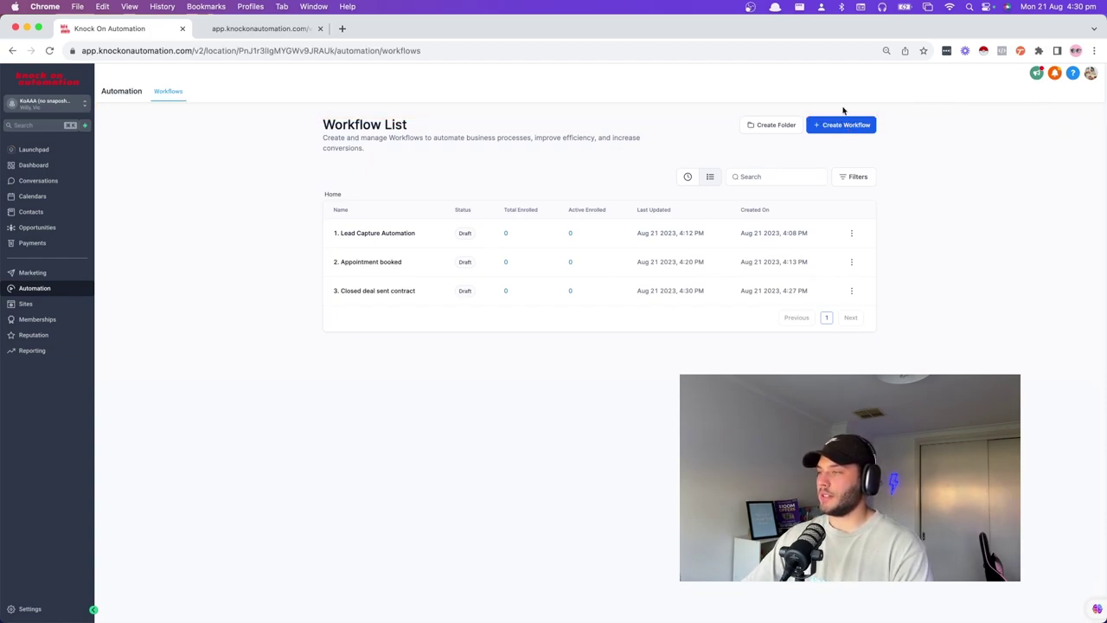
pyautogui.click(24, 304)
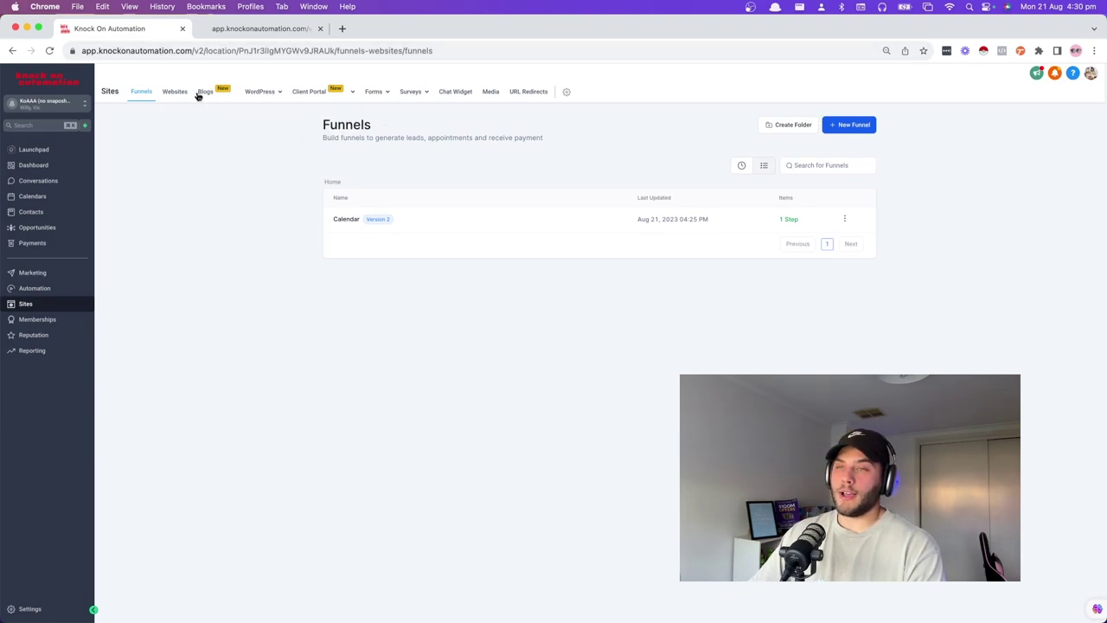
pyautogui.moveTo(374, 95)
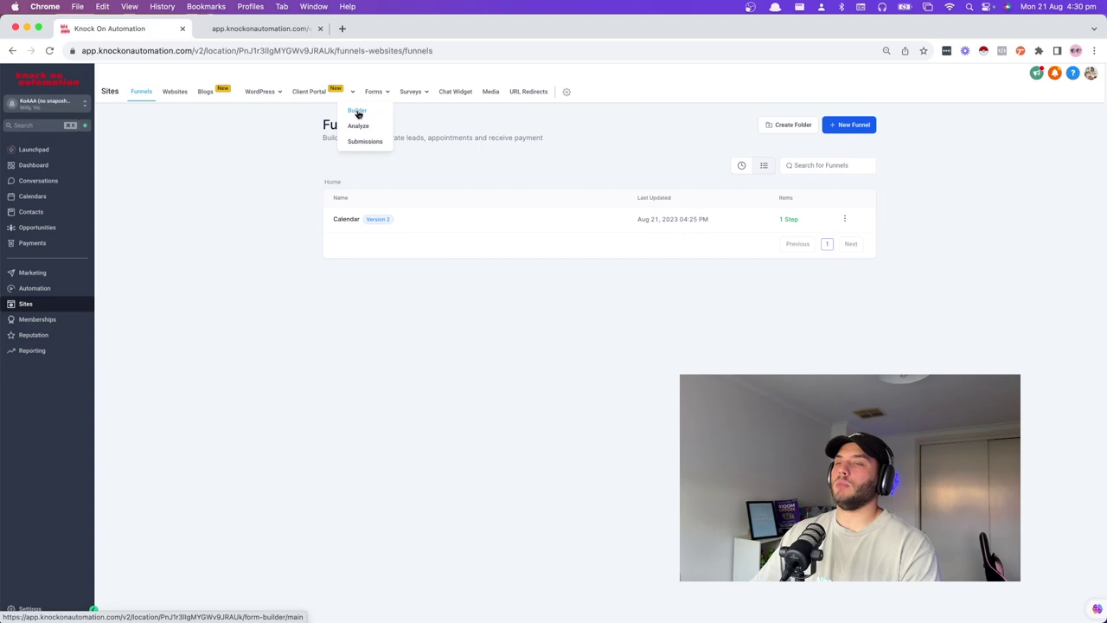
pyautogui.click(358, 114)
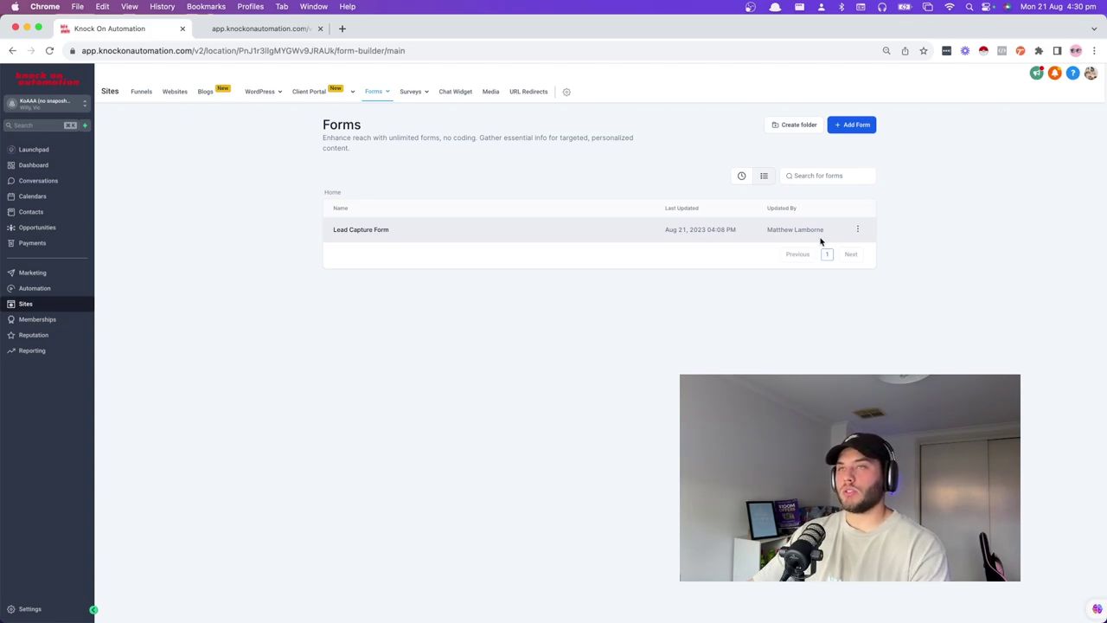
pyautogui.click(851, 125)
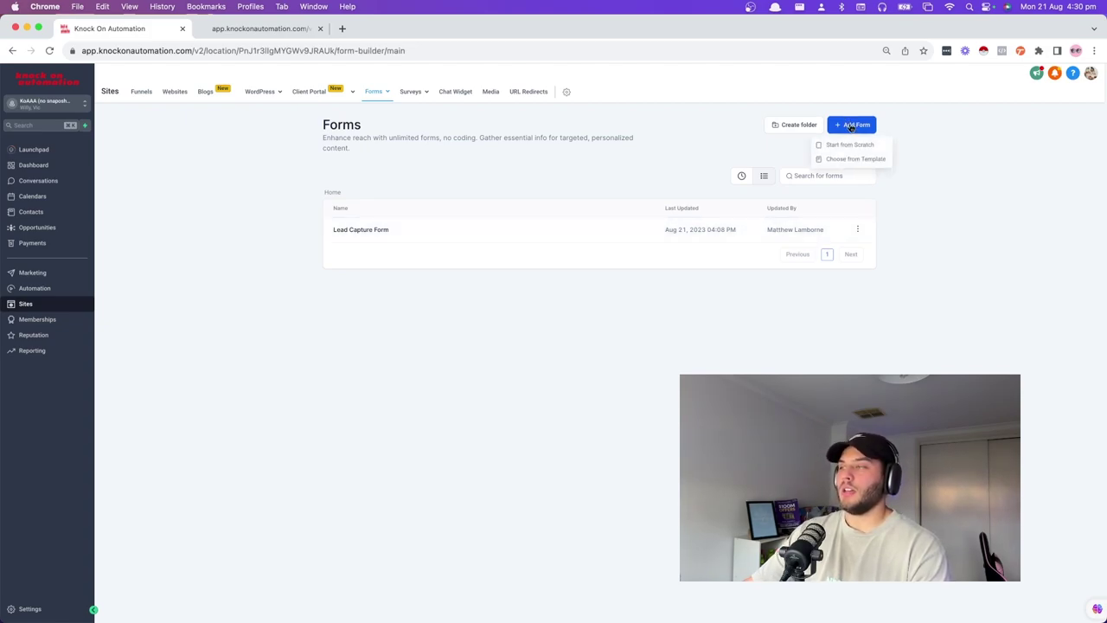
pyautogui.click(838, 147)
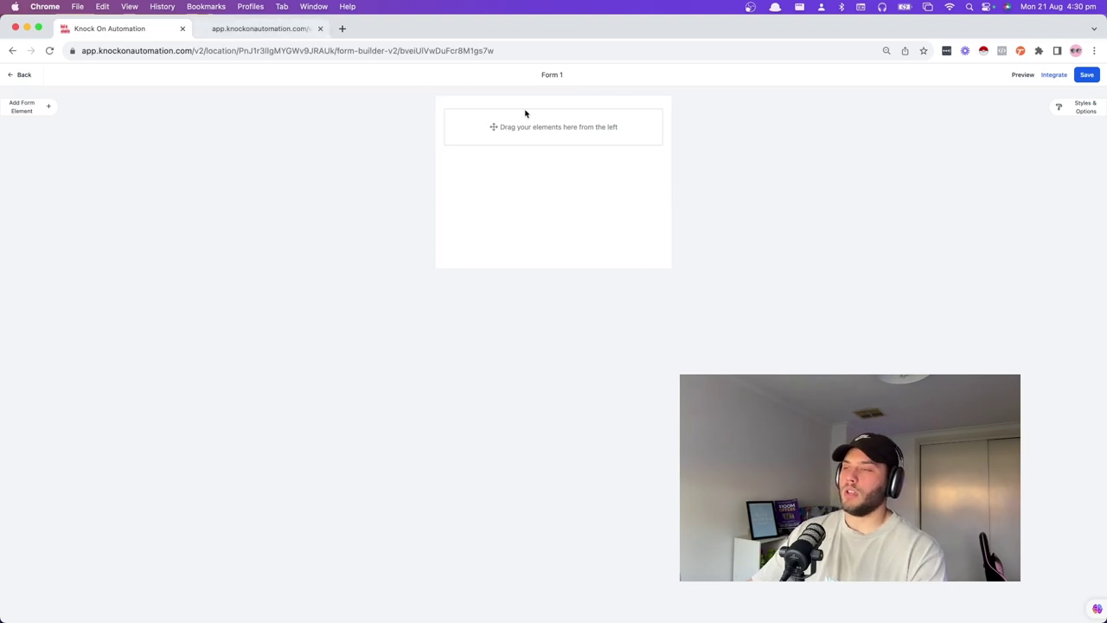
pyautogui.click(19, 107)
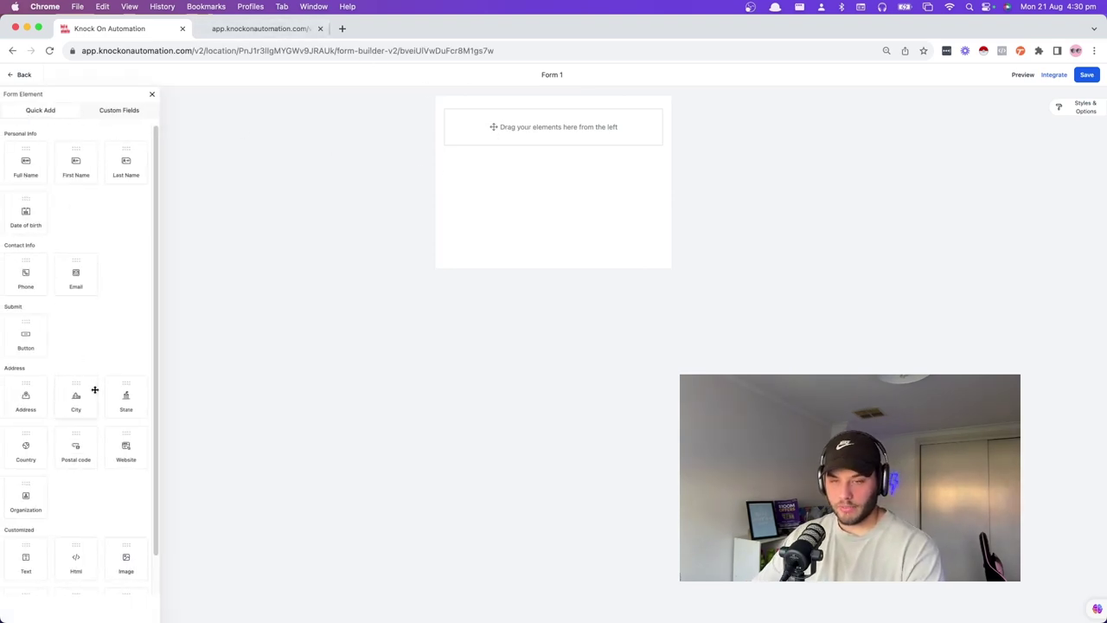
# Step: Browse the Quick Add form elements and search the custom fields for 'sig'
pyautogui.scroll(-1, 95, 390)
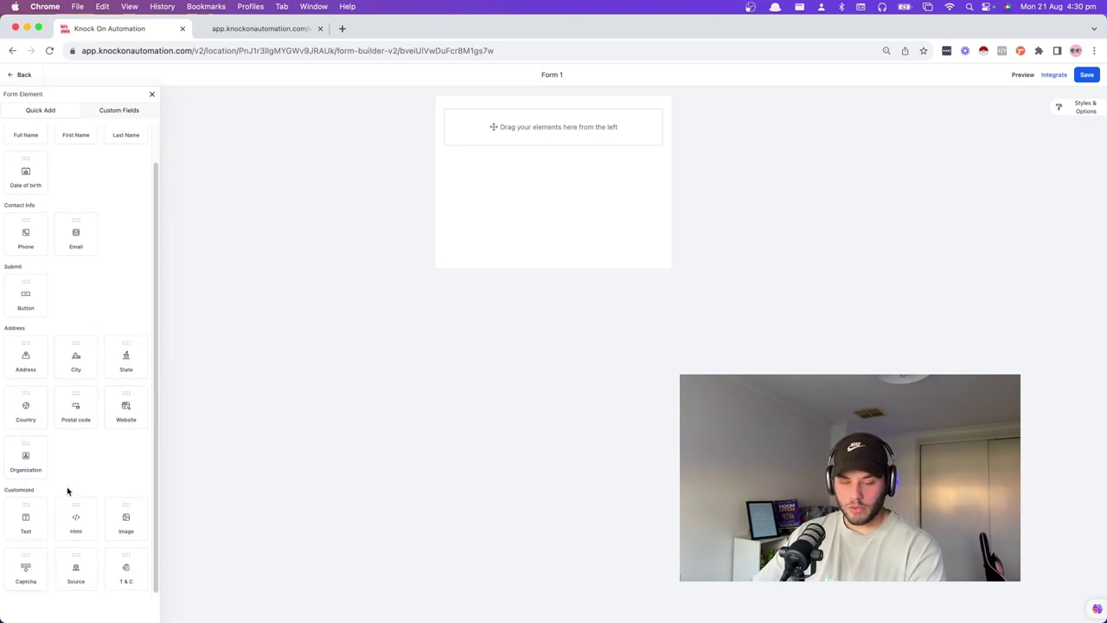
pyautogui.scroll(1, 96, 546)
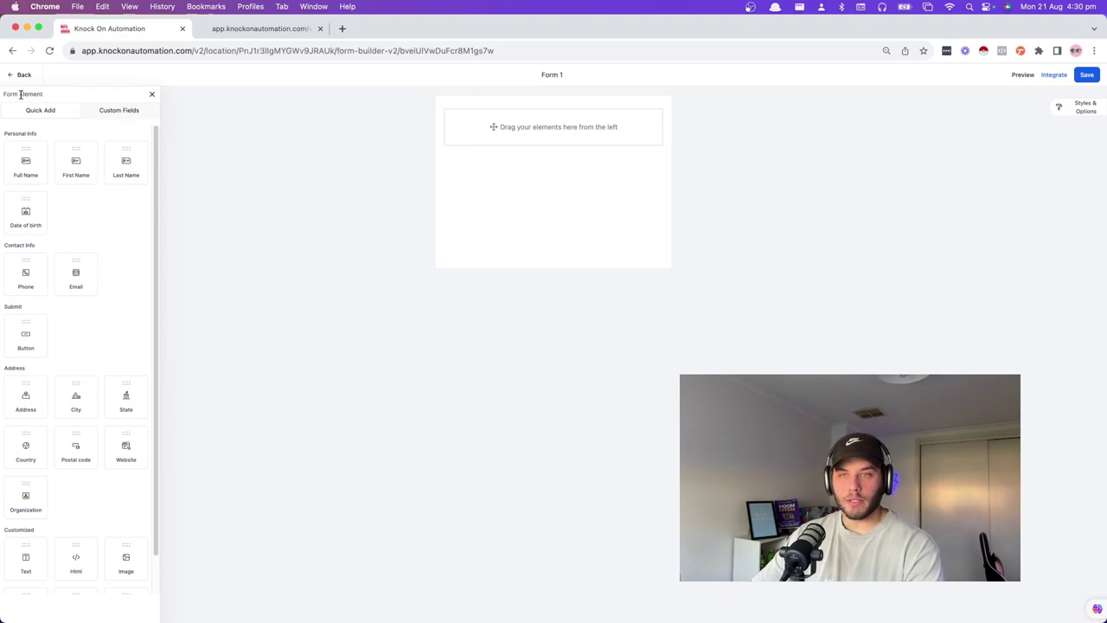
pyautogui.scroll(-1, 54, 150)
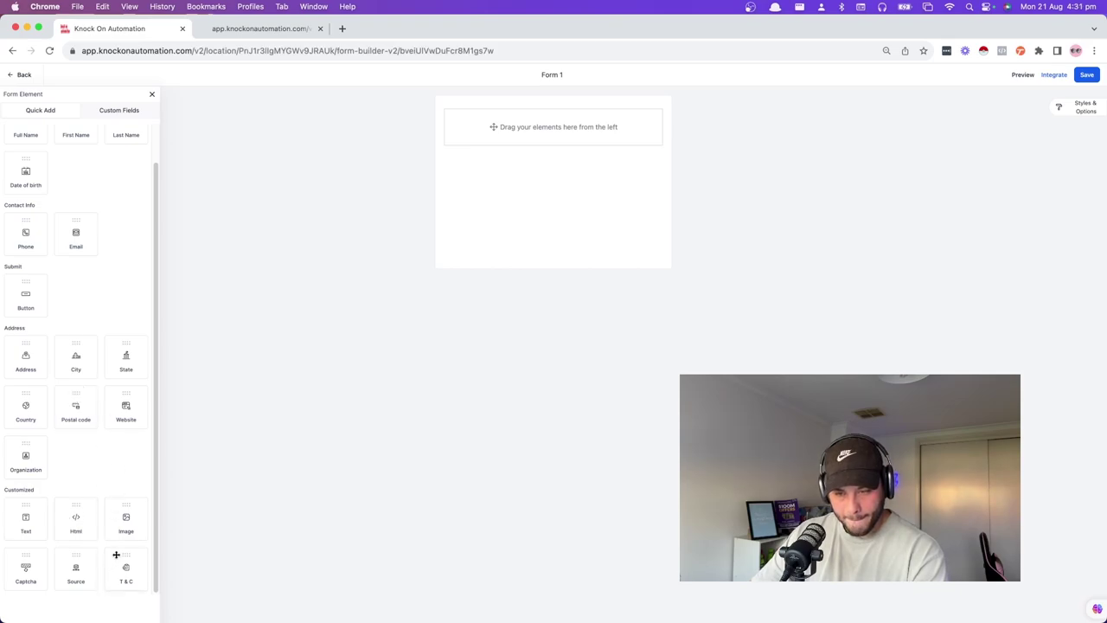
pyautogui.scroll(1, 122, 535)
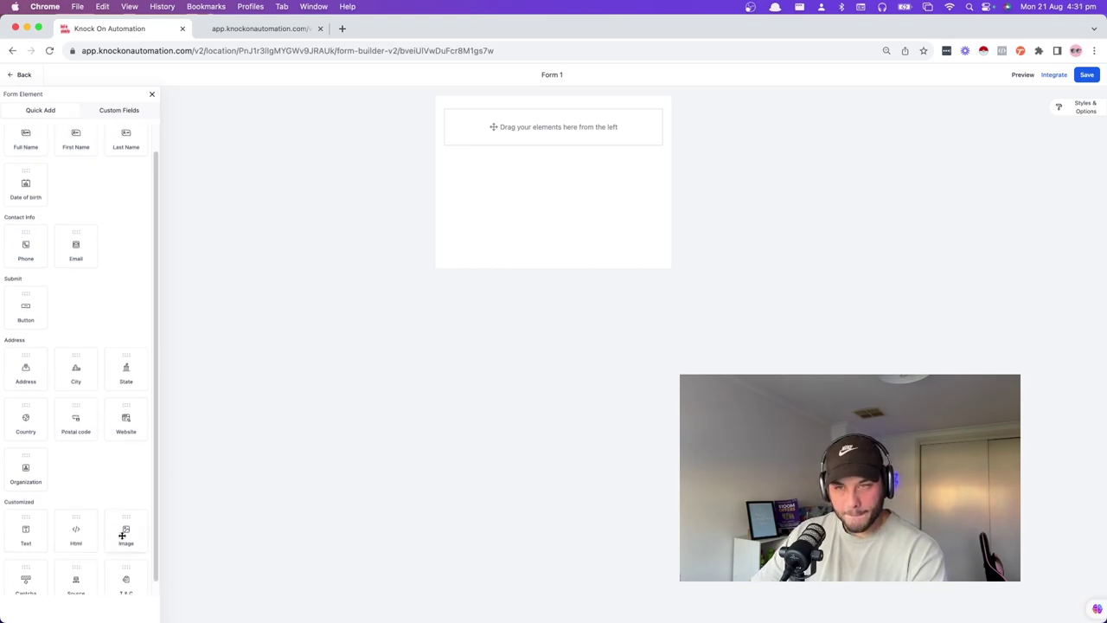
pyautogui.click(129, 113)
pyautogui.click(61, 138)
pyautogui.write('sig')
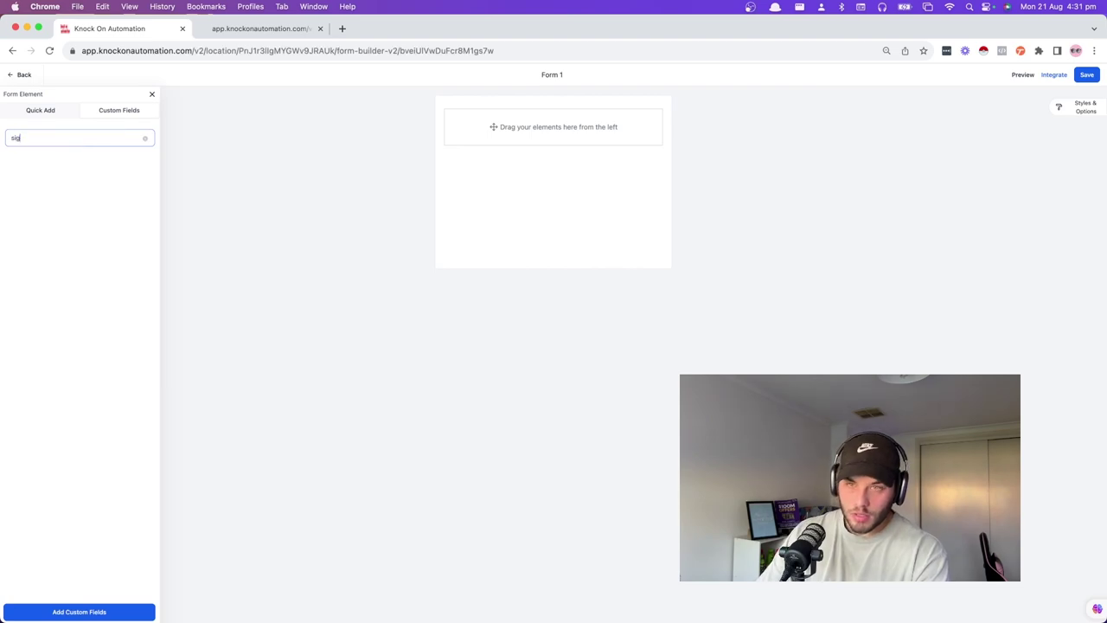
pyautogui.click(45, 113)
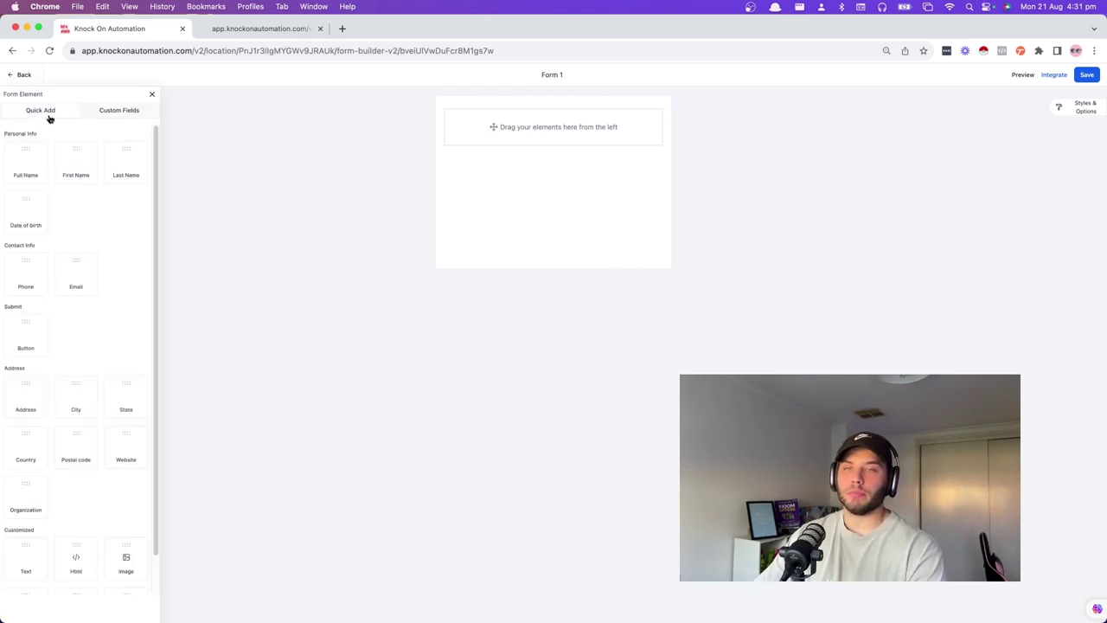
pyautogui.scroll(-1, 61, 203)
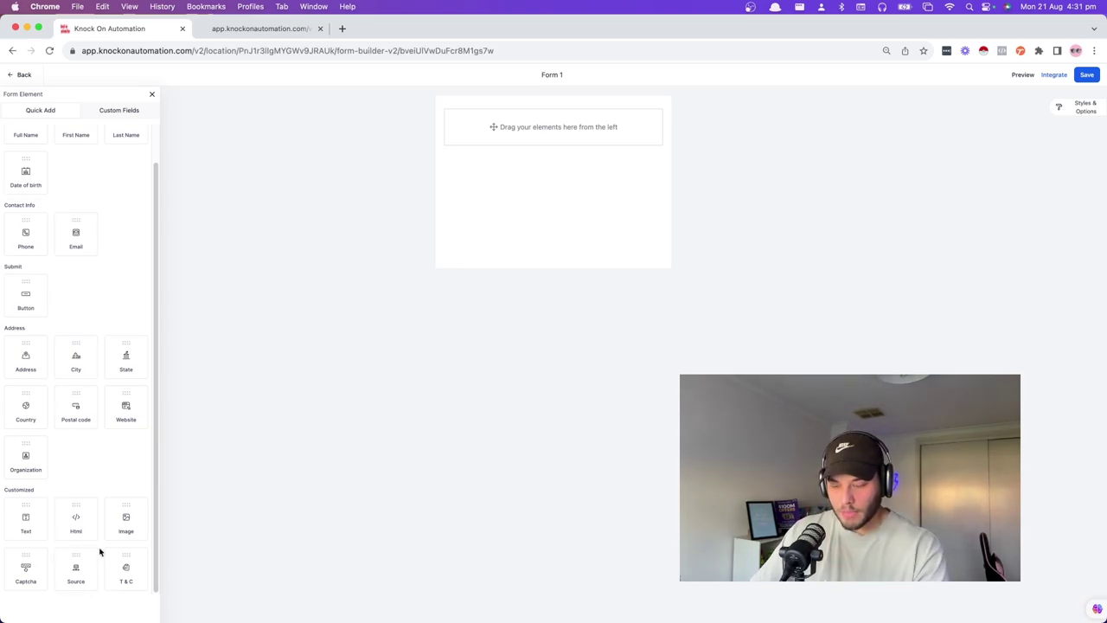
# Step: Reload the form builder, reopen Custom Fields and start a new custom field
pyautogui.press('super+r')
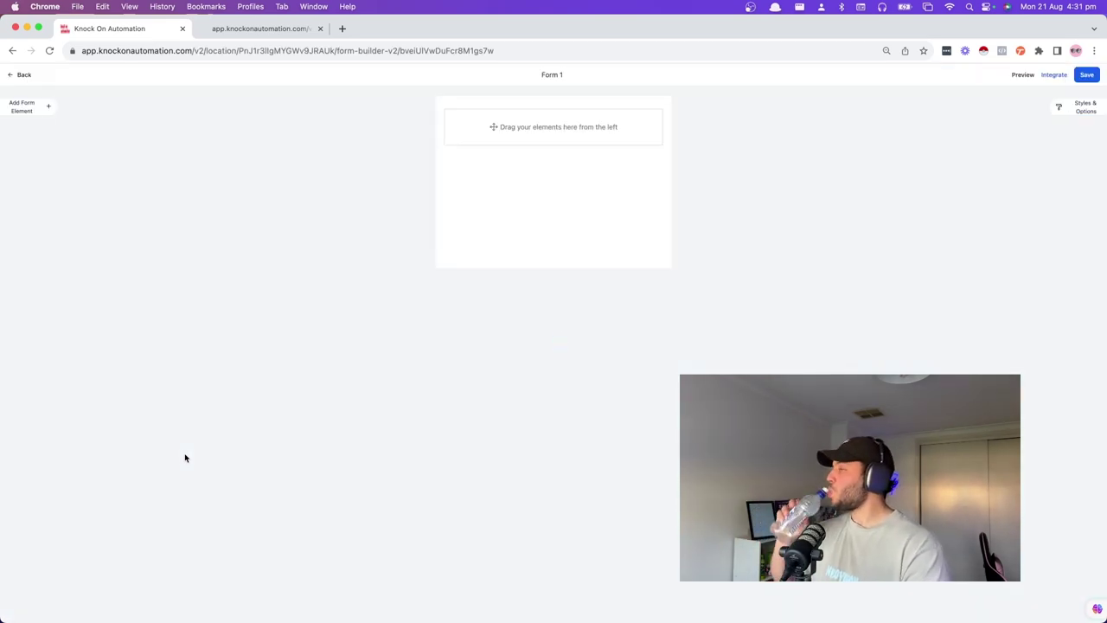
pyautogui.click(38, 107)
pyautogui.scroll(-2, 57, 295)
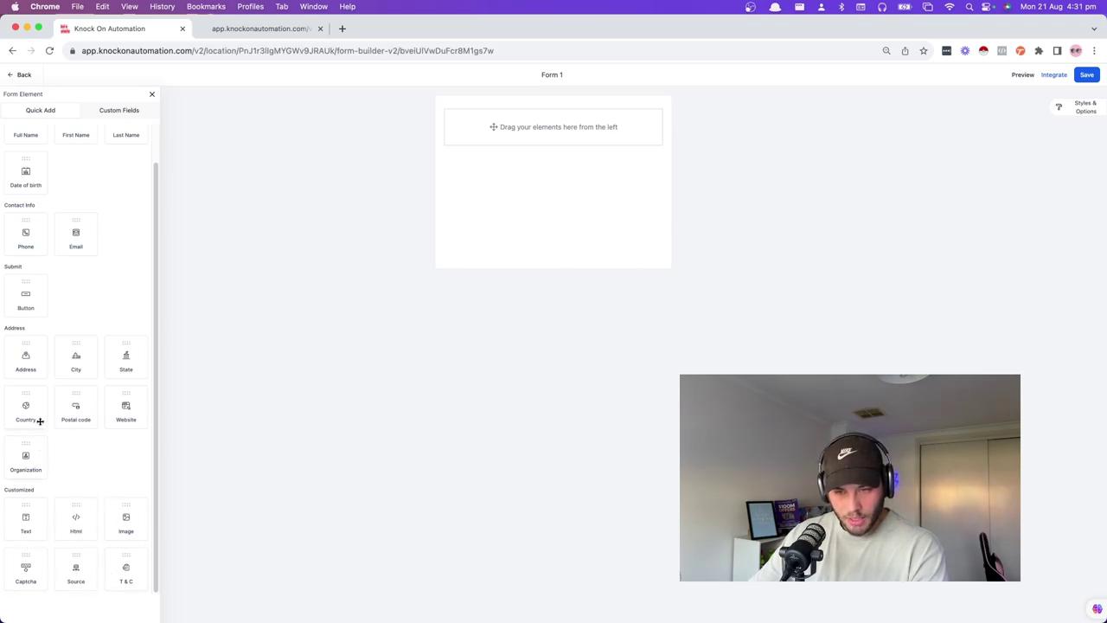
pyautogui.scroll(1, 121, 266)
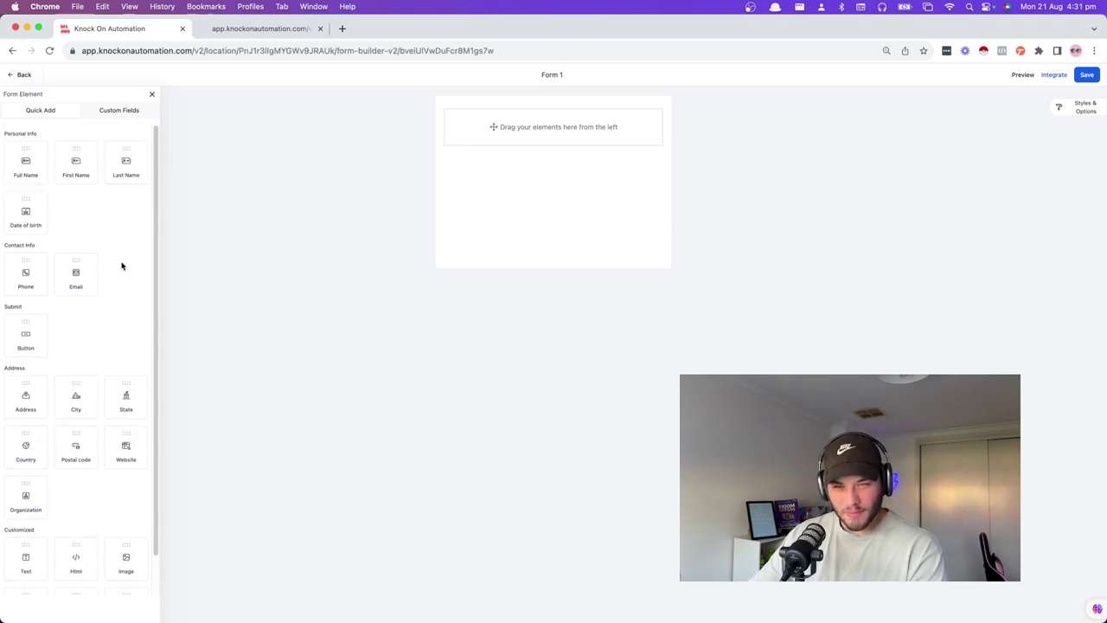
pyautogui.click(124, 114)
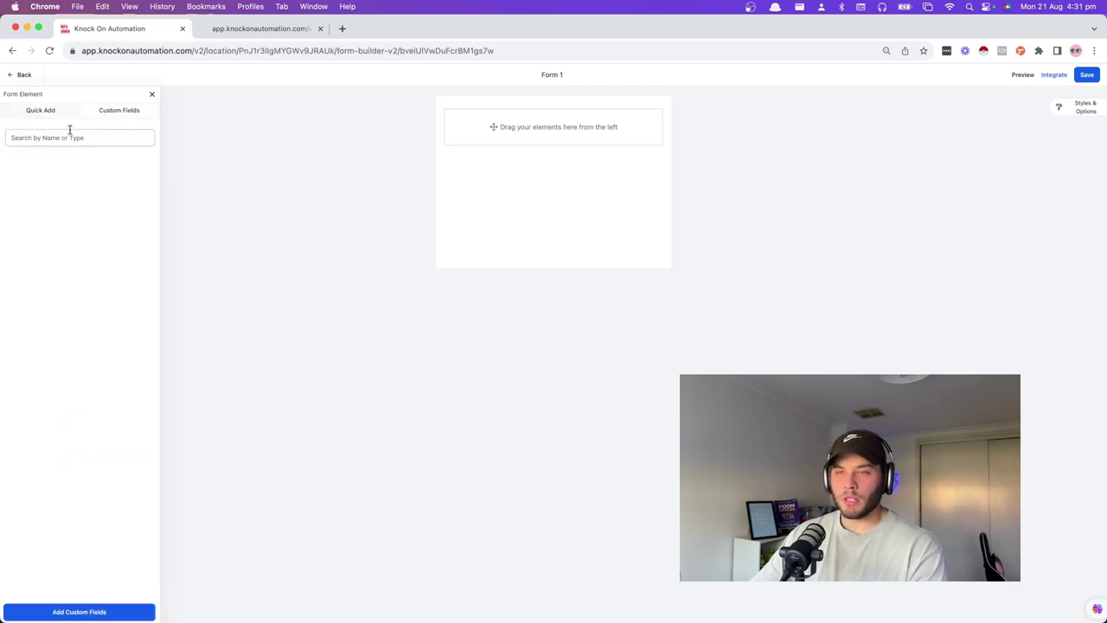
pyautogui.click(51, 613)
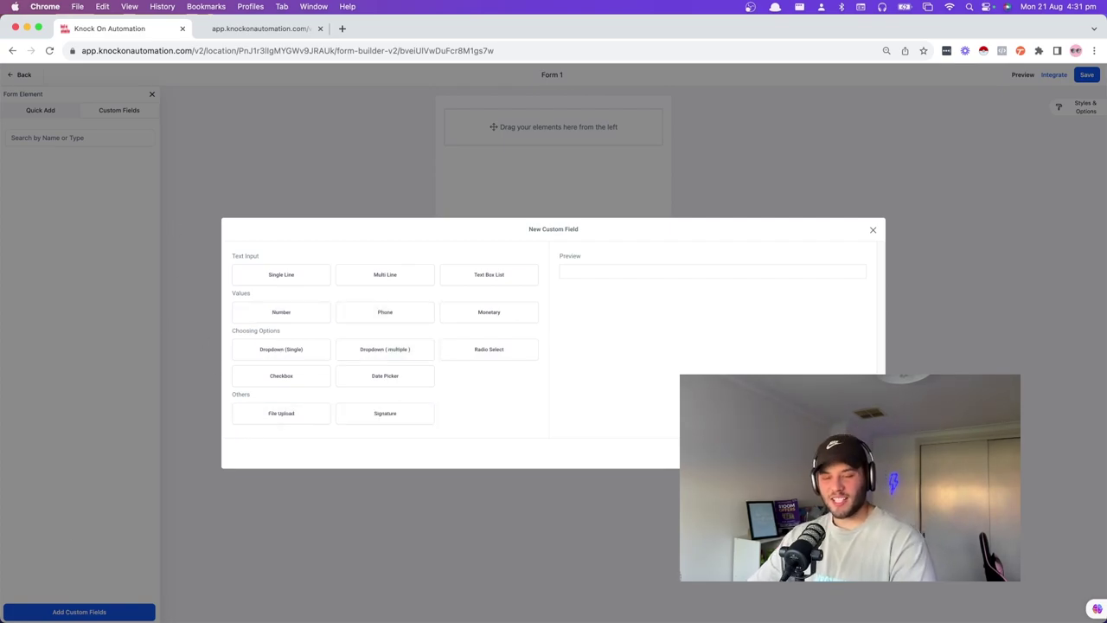
# Step: Create a Signature-type custom field named Signature in the Contact group
pyautogui.click(393, 414)
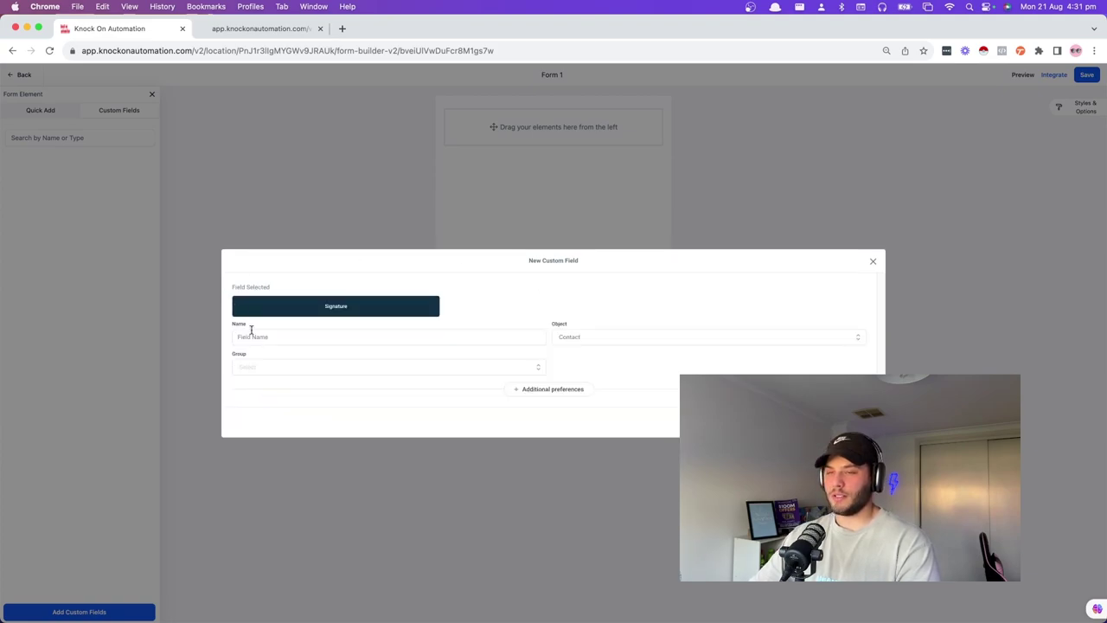
pyautogui.click(286, 336)
pyautogui.write('Signature')
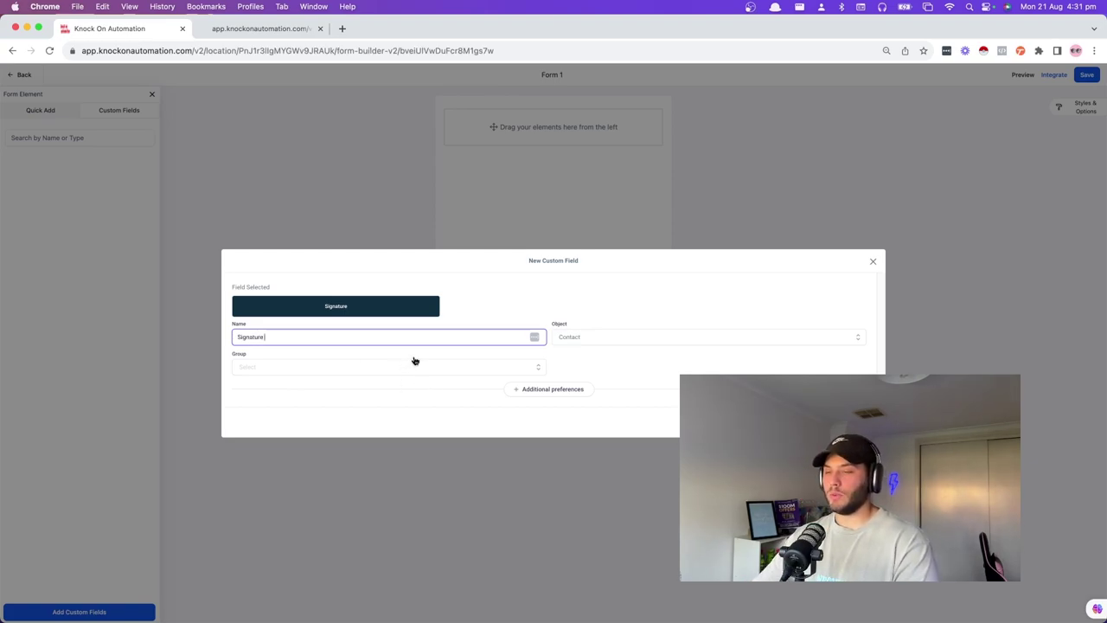
pyautogui.click(396, 370)
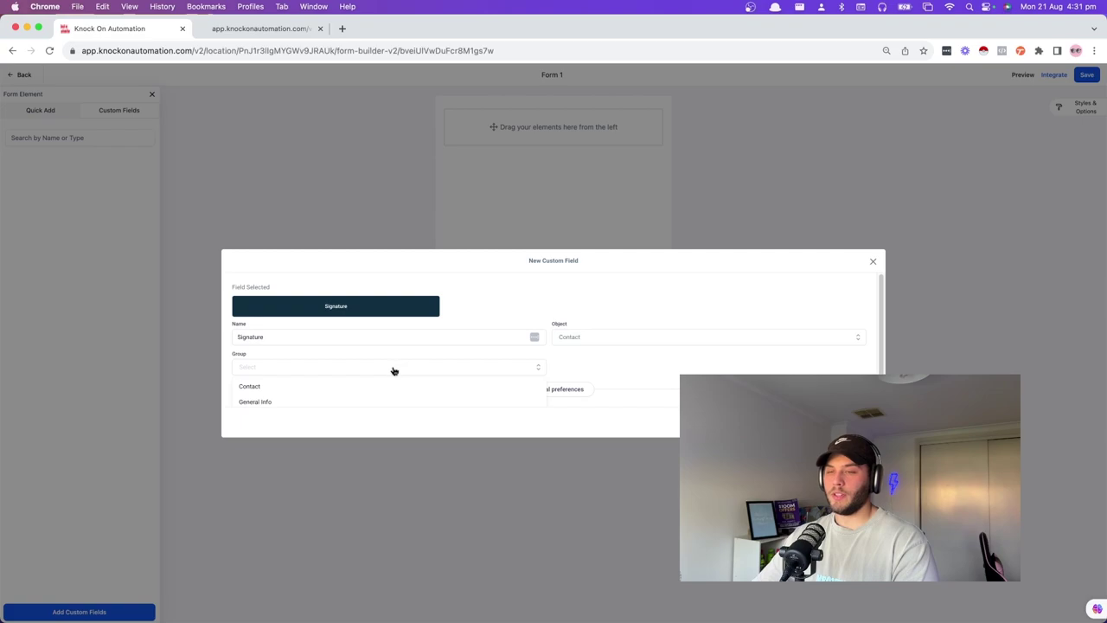
pyautogui.click(395, 371)
pyautogui.click(337, 372)
pyautogui.click(259, 386)
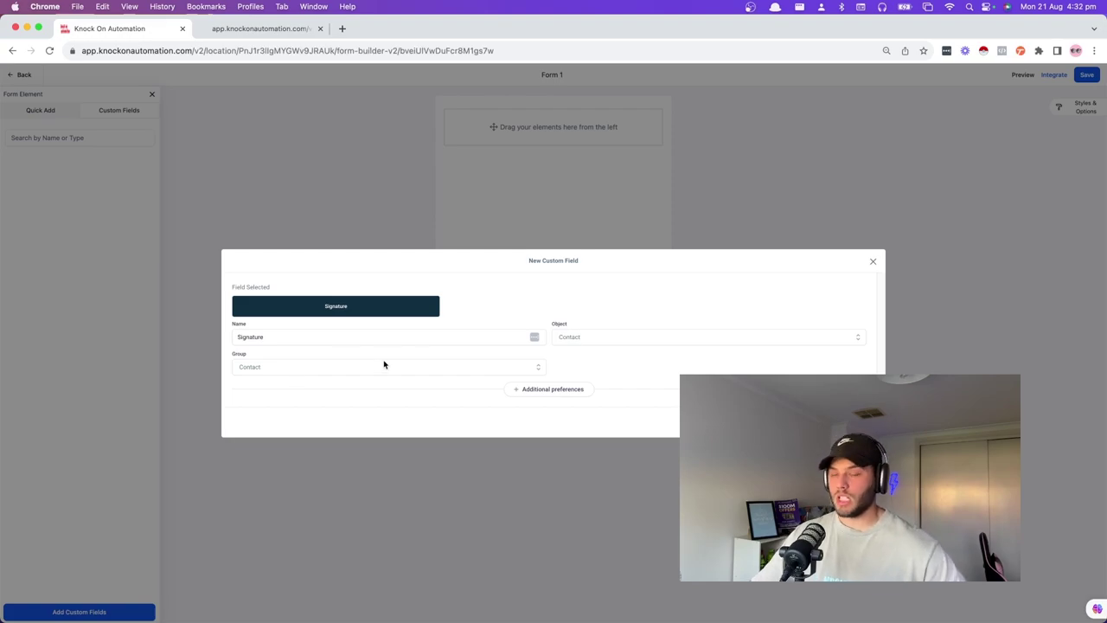
pyautogui.click(553, 389)
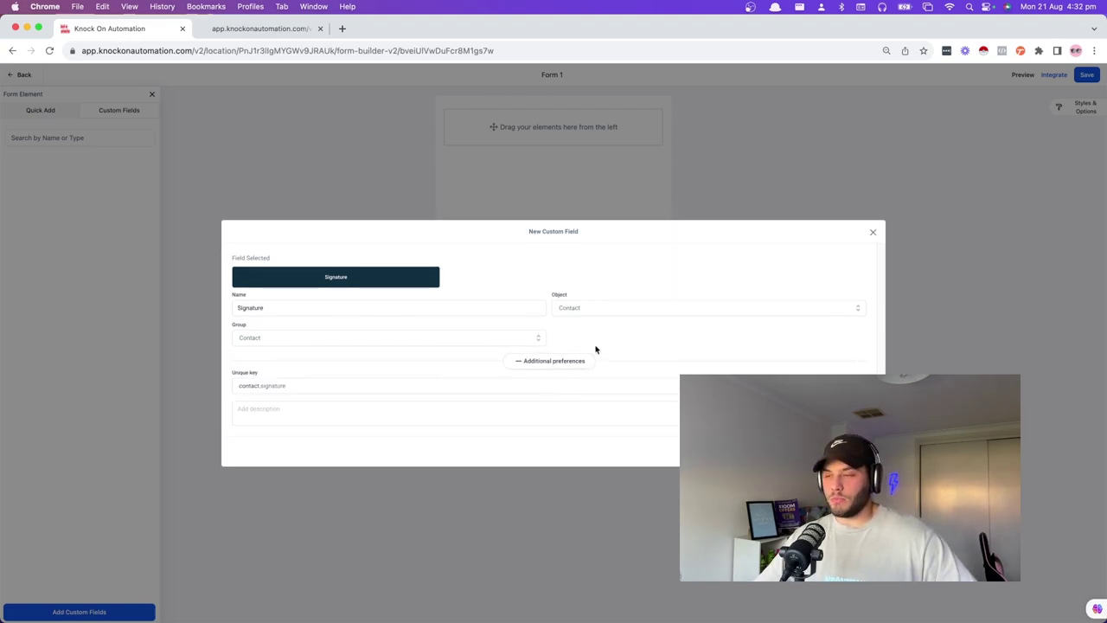
pyautogui.click(572, 363)
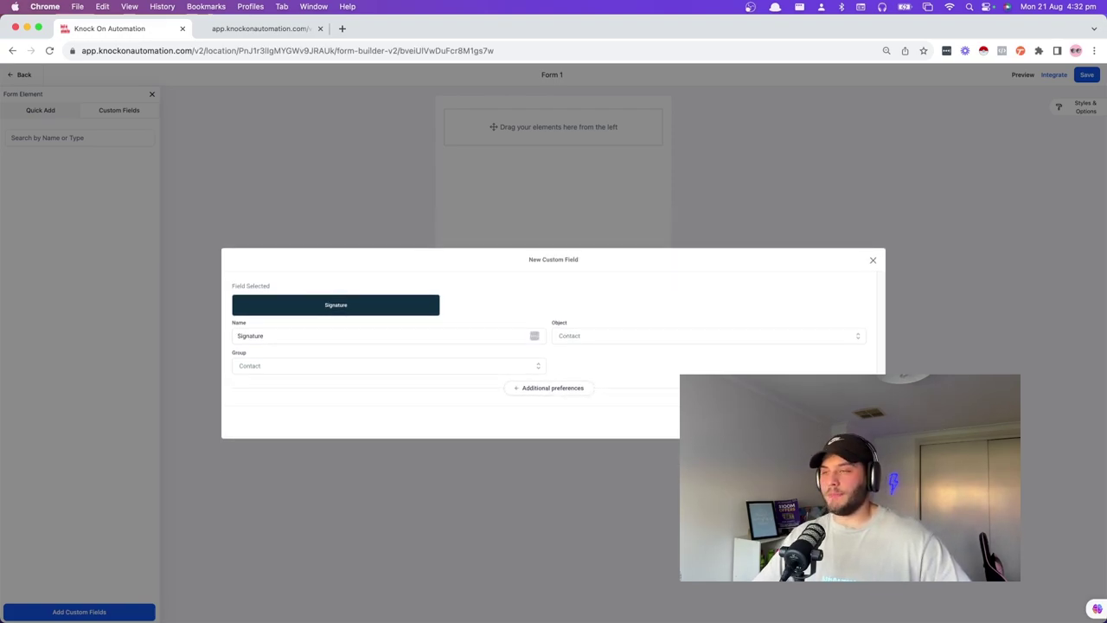
pyautogui.click(848, 419)
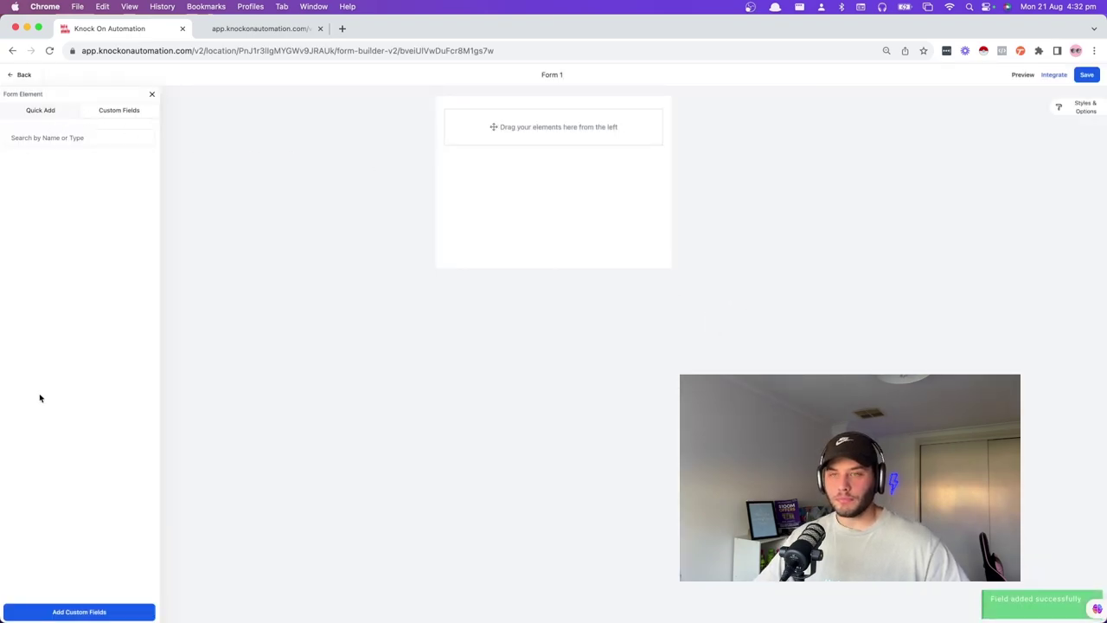
pyautogui.click(128, 111)
# Step: Add the Signature field to Form 1 with a 'Submit' button below it, and save the form
pyautogui.moveTo(24, 163); pyautogui.dragTo(510, 213)
pyautogui.click(475, 129)
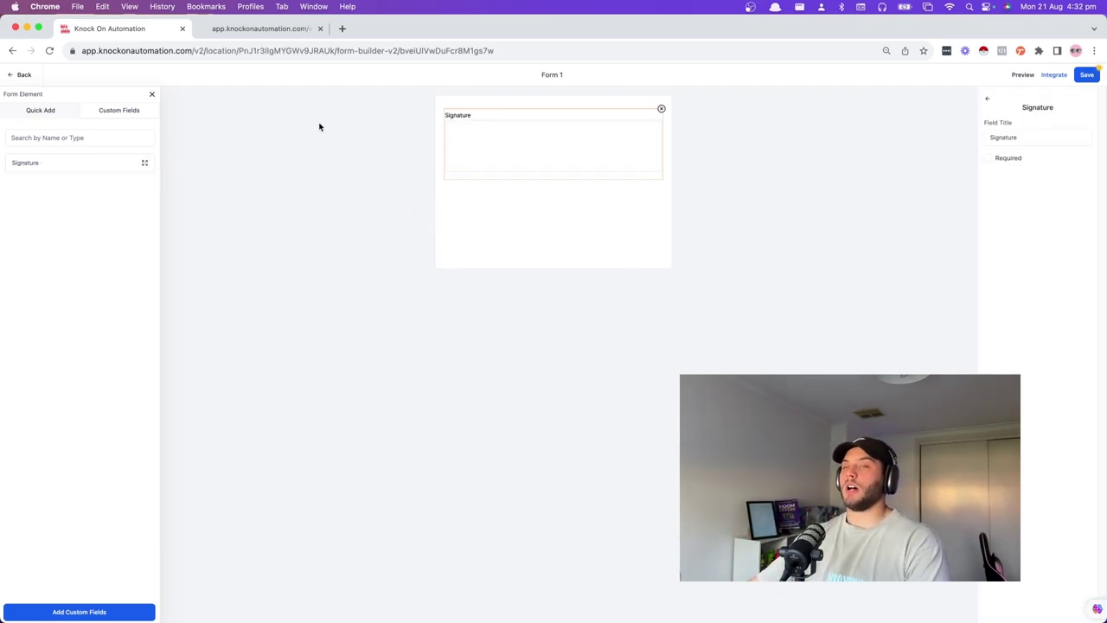
pyautogui.click(54, 110)
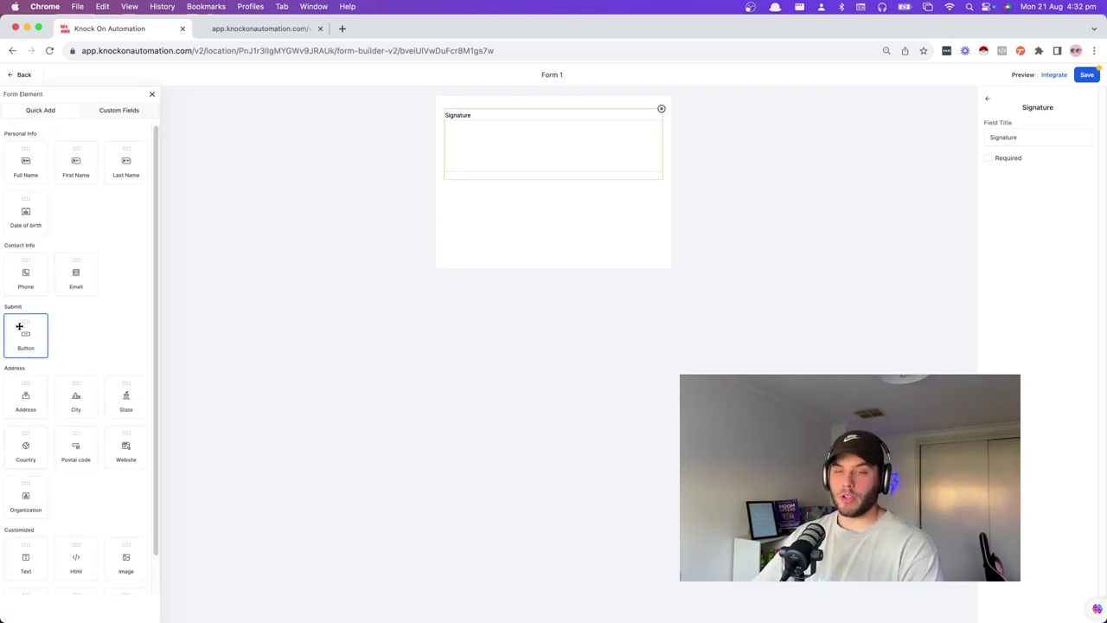
pyautogui.moveTo(25, 327)
pyautogui.mouseDown()
pyautogui.moveTo(577, 217)
pyautogui.moveTo(558, 214)
pyautogui.mouseUp()
pyautogui.click(461, 197)
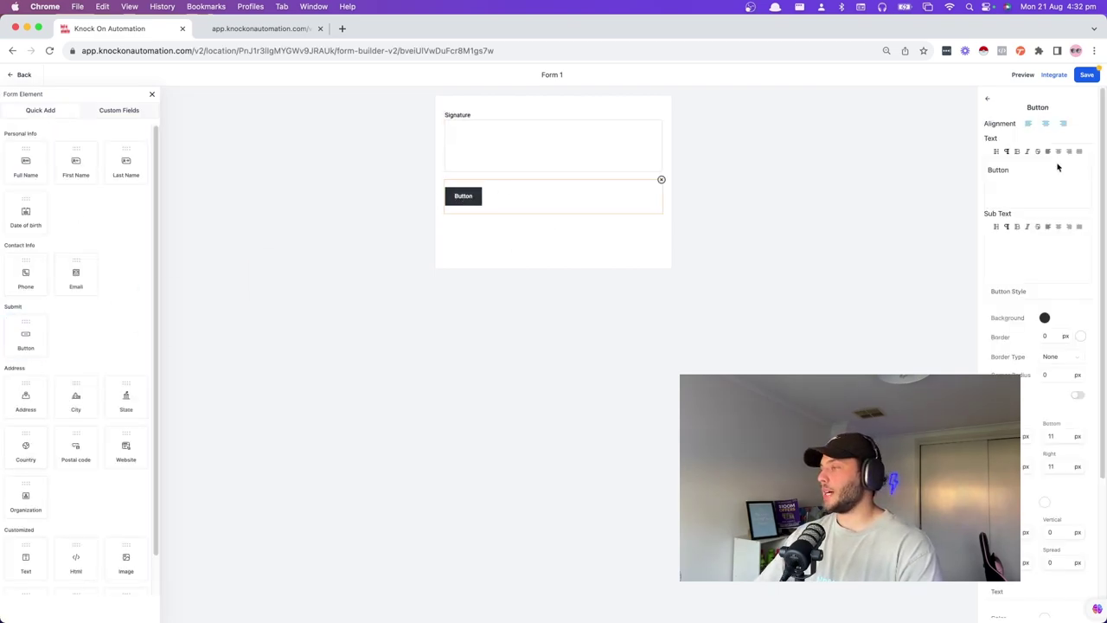
pyautogui.doubleClick(1008, 172)
pyautogui.write('Submit')
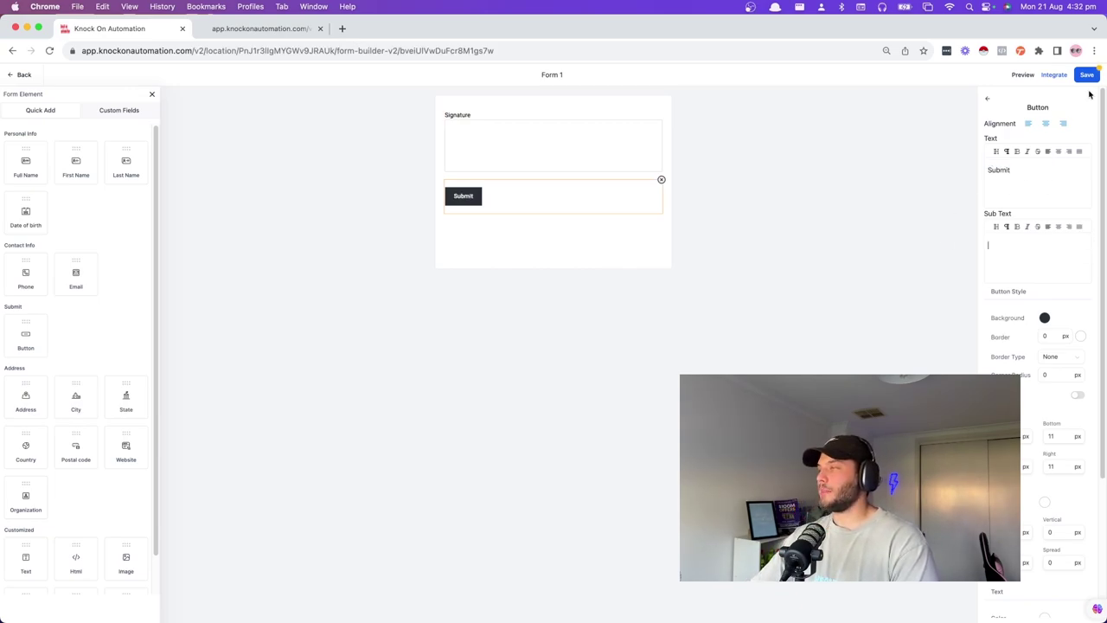
pyautogui.click(1087, 73)
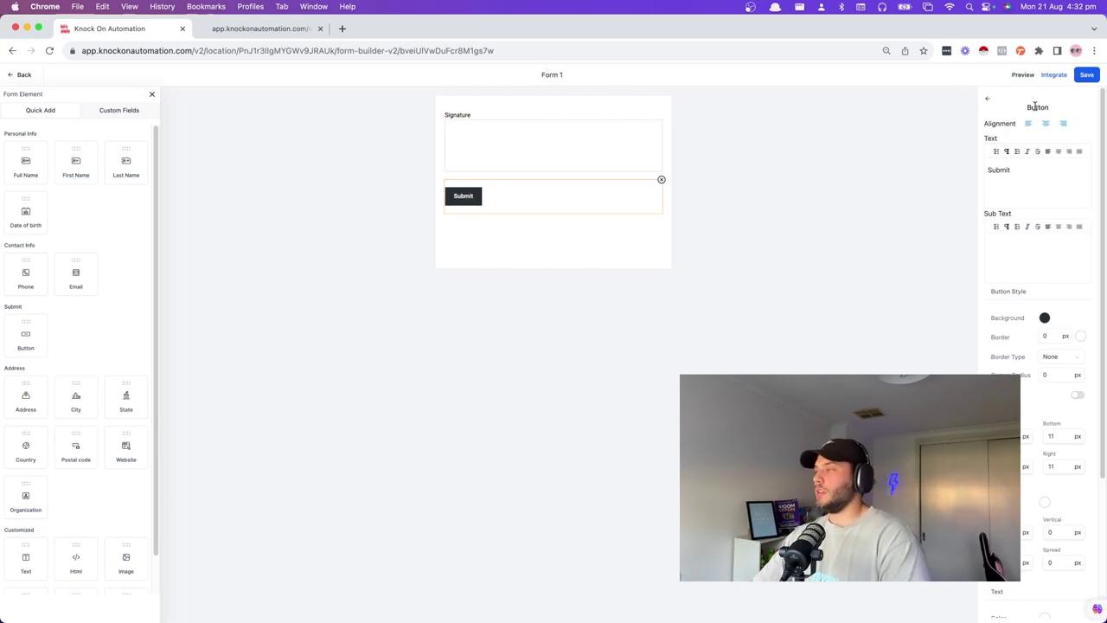
pyautogui.click(989, 97)
# Step: Change the Form Name from Form 1 to 'Signature form' in Options and save
pyautogui.click(1080, 114)
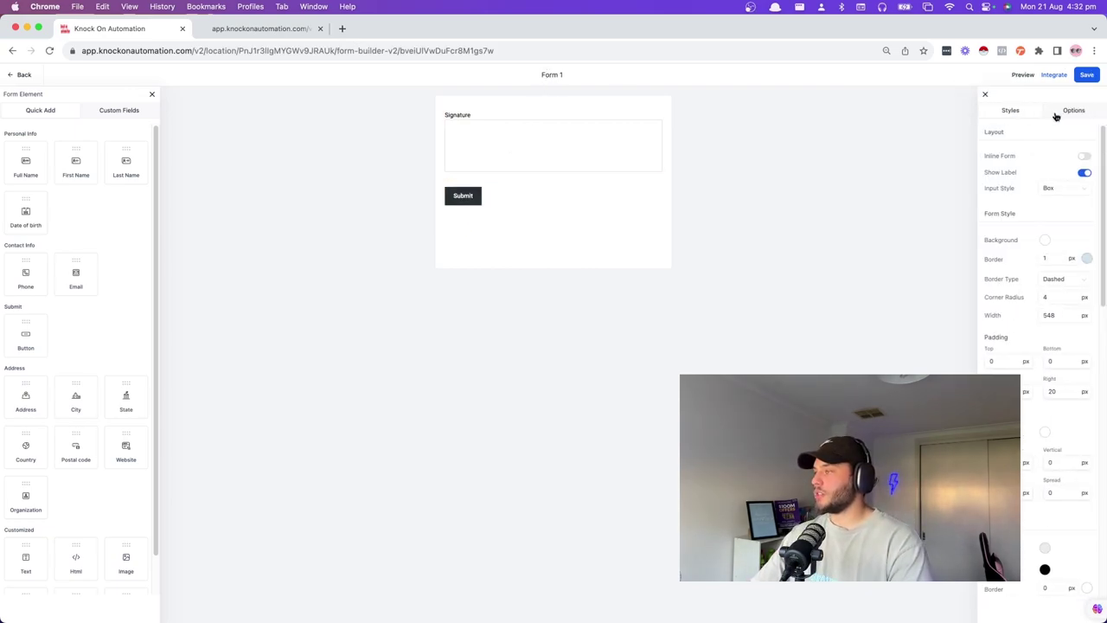
pyautogui.click(1073, 110)
pyautogui.tripleClick(1012, 154)
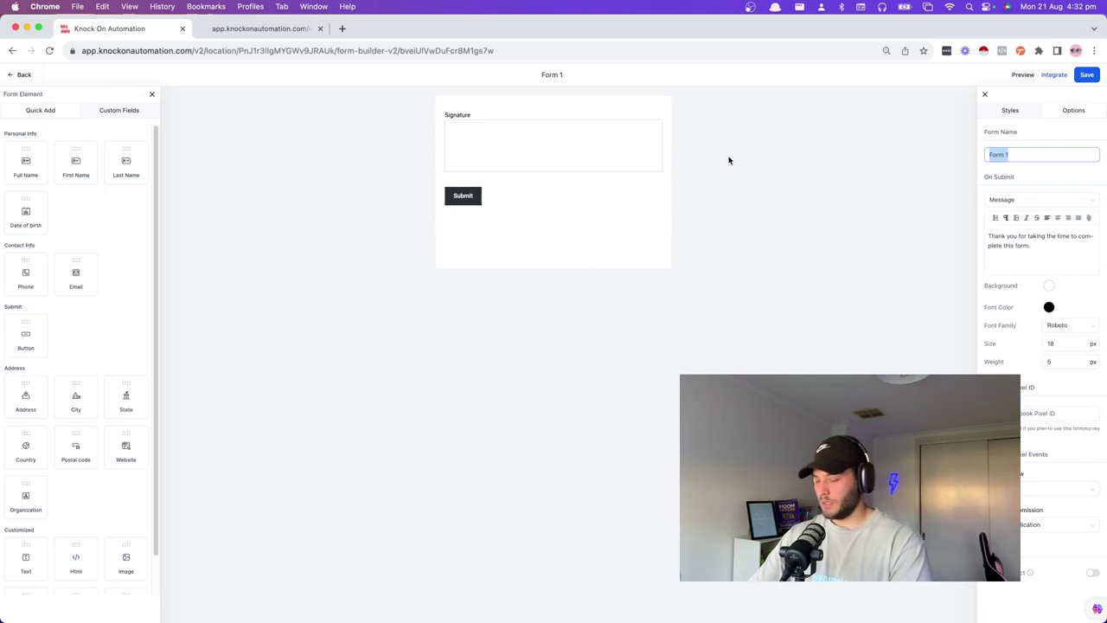
pyautogui.write('Sign')
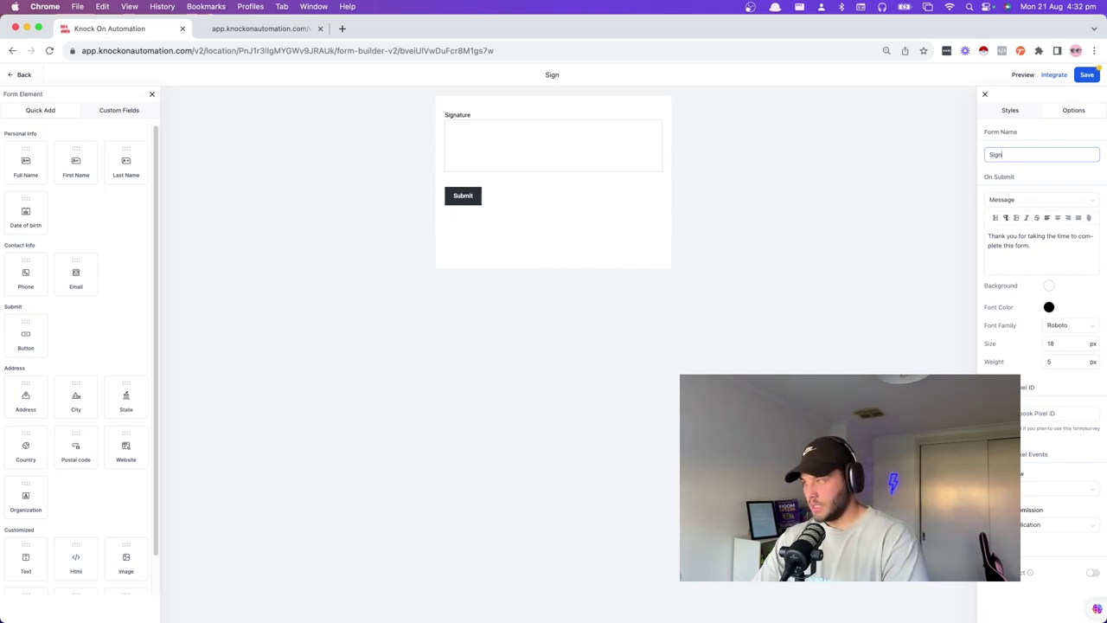
pyautogui.write('ature form')
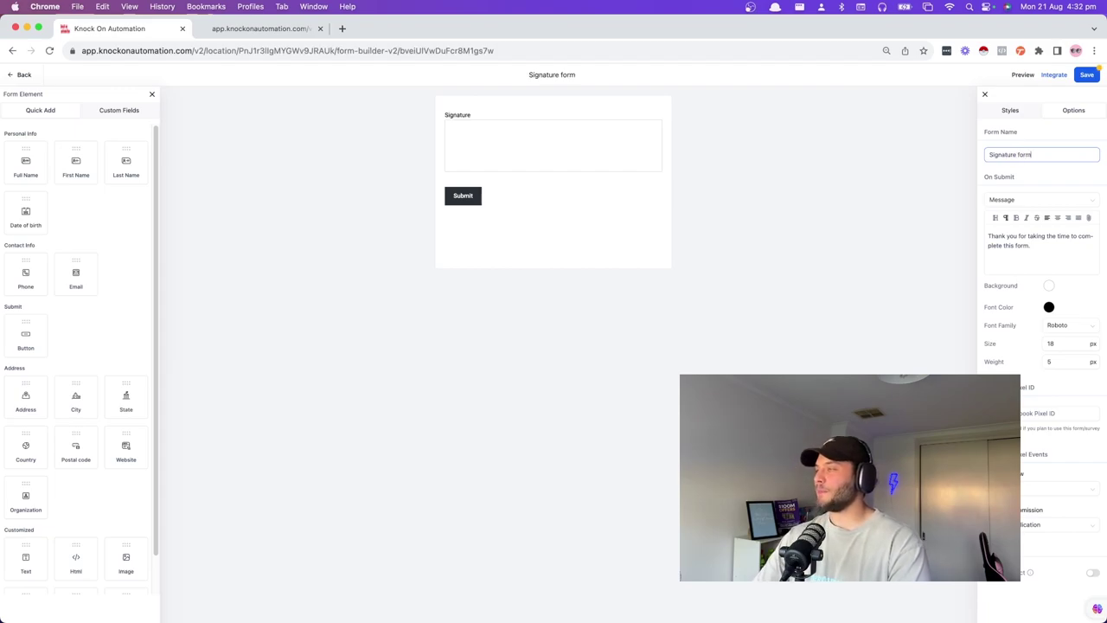
pyautogui.click(1089, 75)
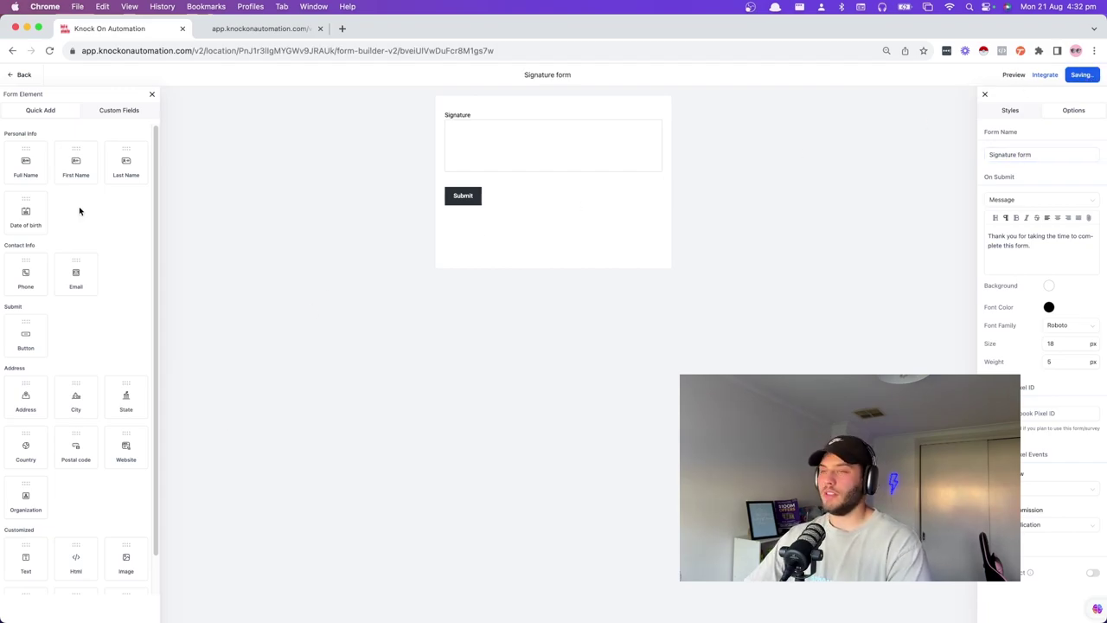
# Step: Switch back to the form builder window and look at the other browser tab
pyautogui.hotkey('ctrl', 'Up')
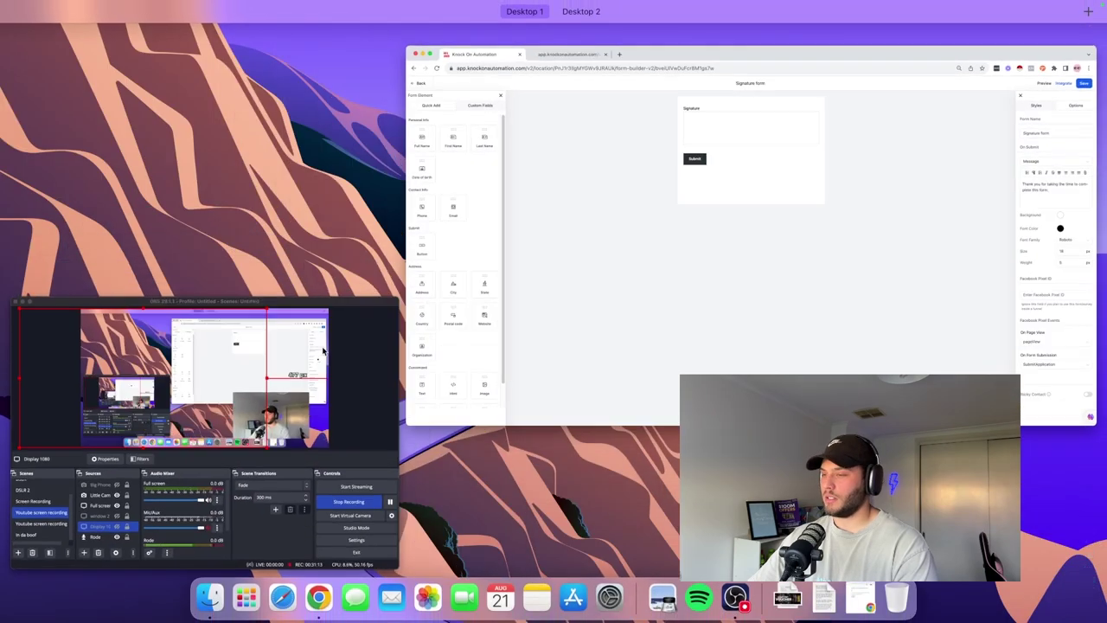
pyautogui.click(649, 276)
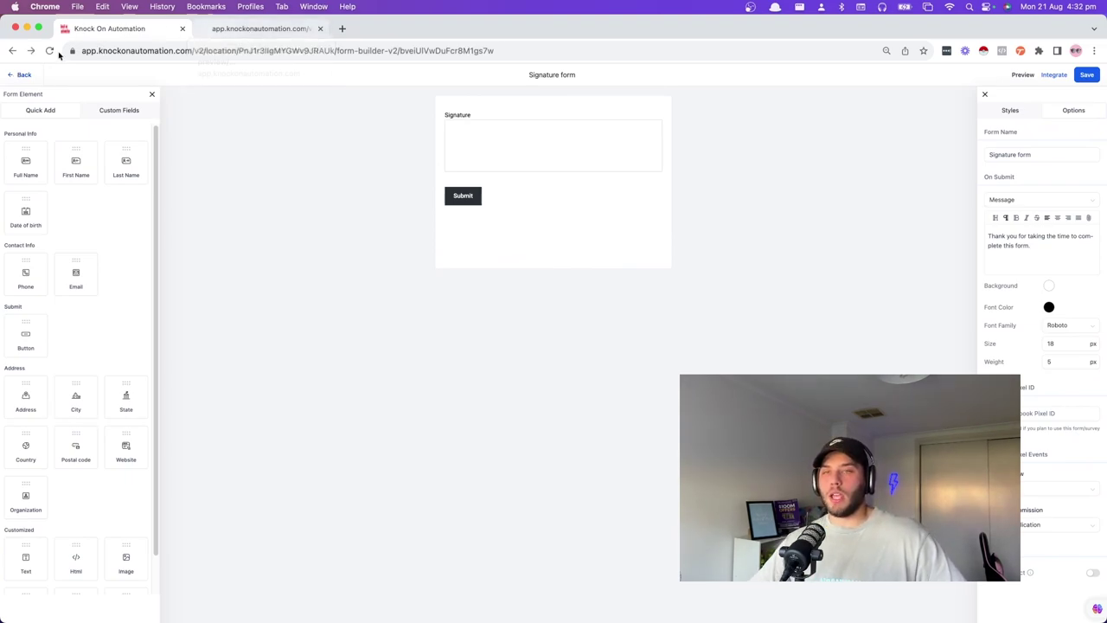
pyautogui.click(260, 31)
# Step: Return to the forms list, dismiss the notices, and open the Calendar funnel from Funnels
pyautogui.click(104, 31)
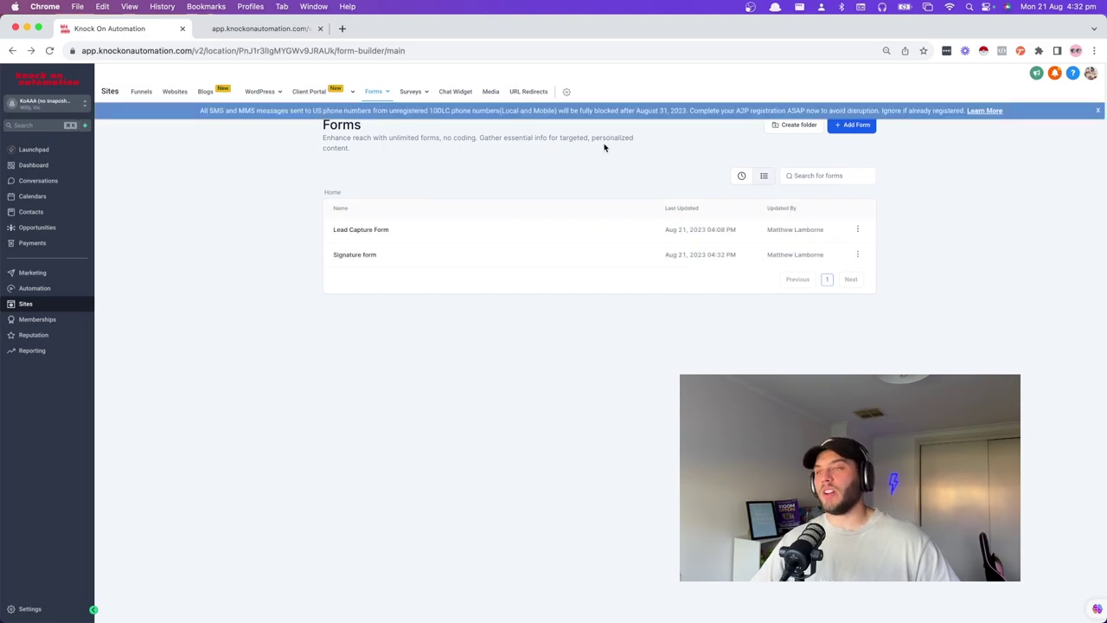
pyautogui.click(1098, 111)
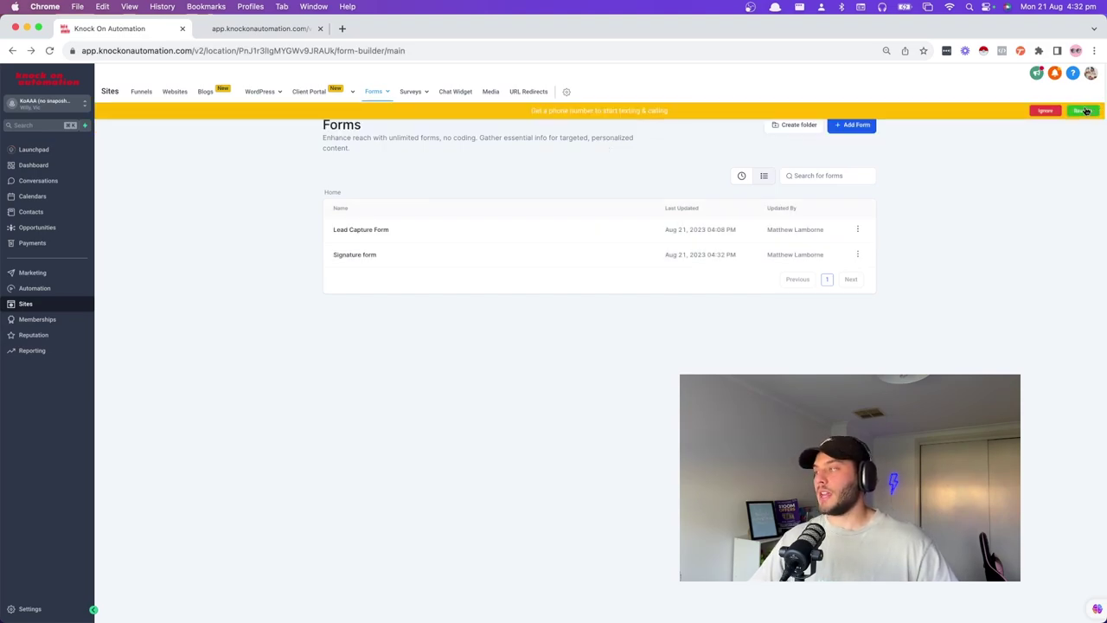
pyautogui.click(1086, 110)
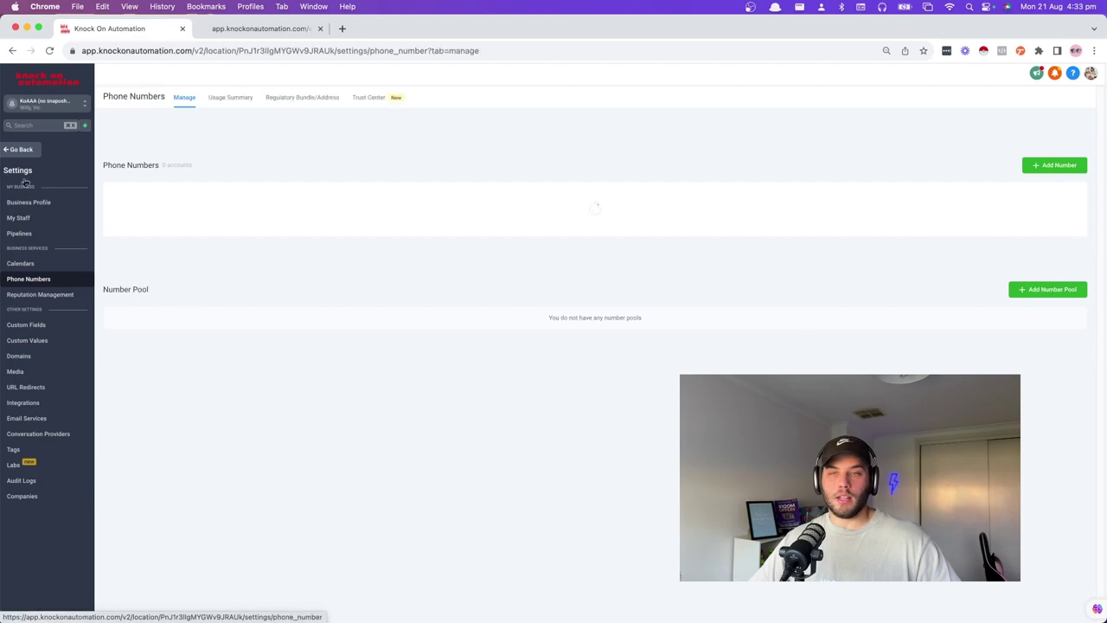
pyautogui.click(21, 148)
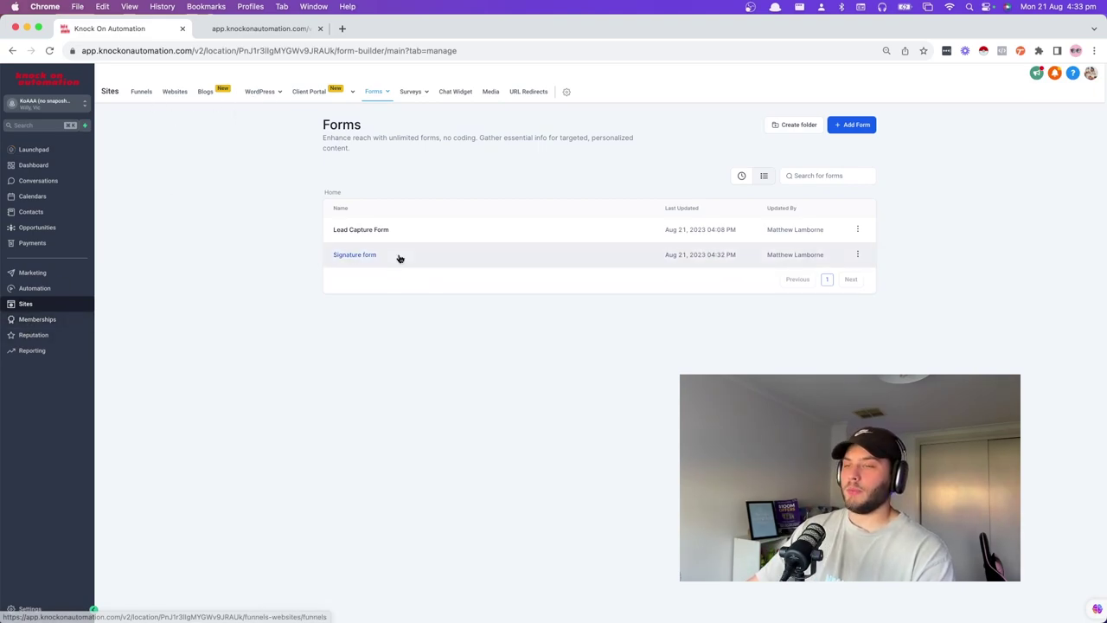
pyautogui.click(137, 93)
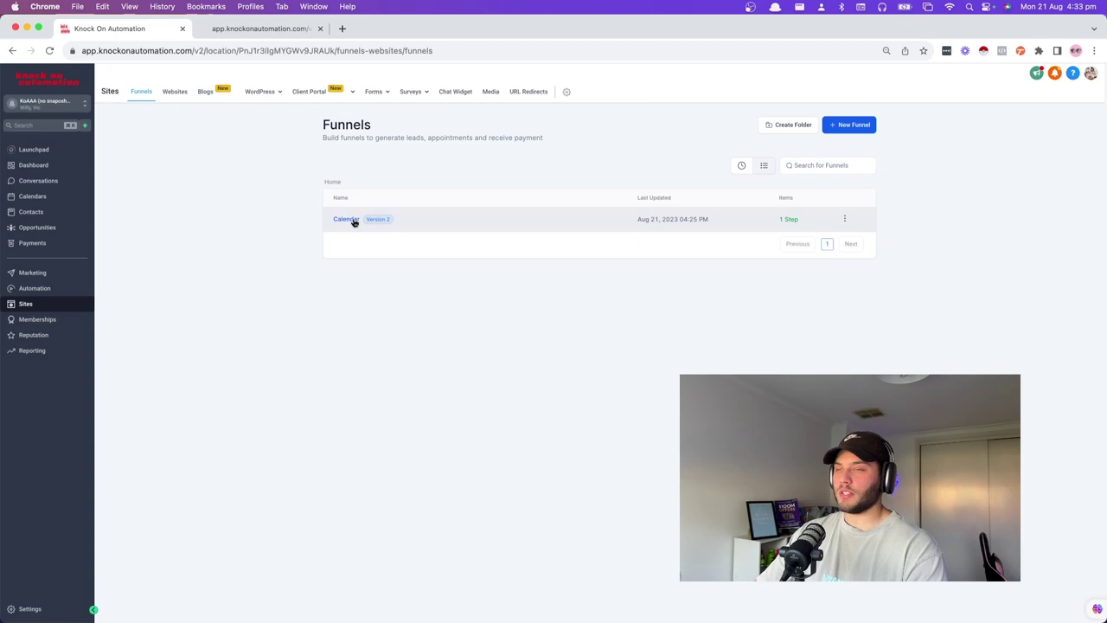
pyautogui.click(353, 221)
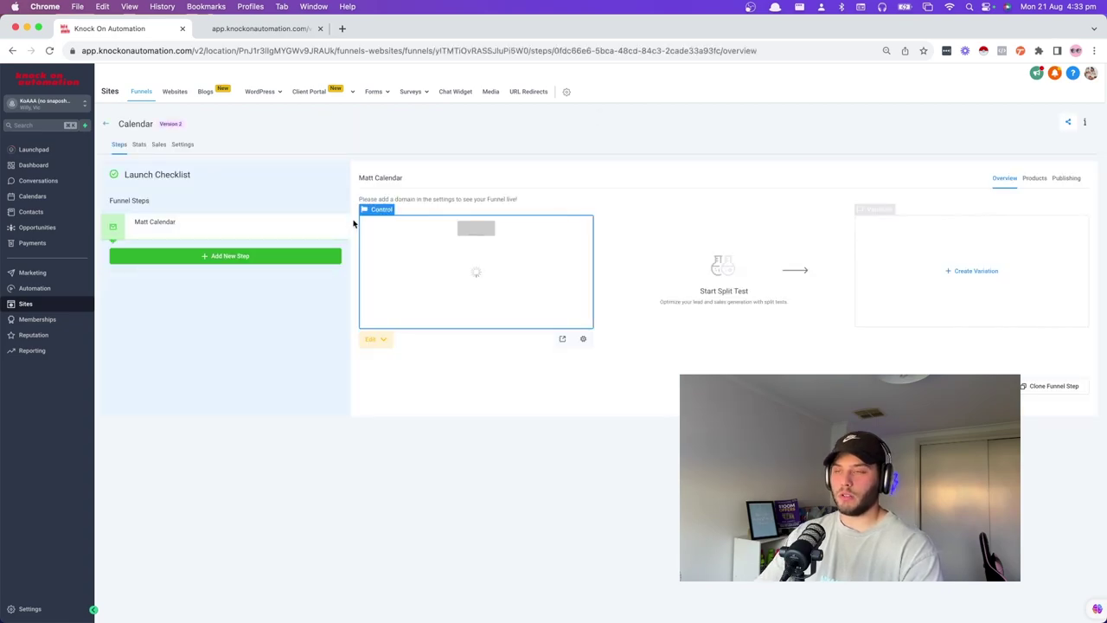
# Step: Add a funnel step named 'Signature Page (contract)' to the Calendar funnel
pyautogui.click(275, 258)
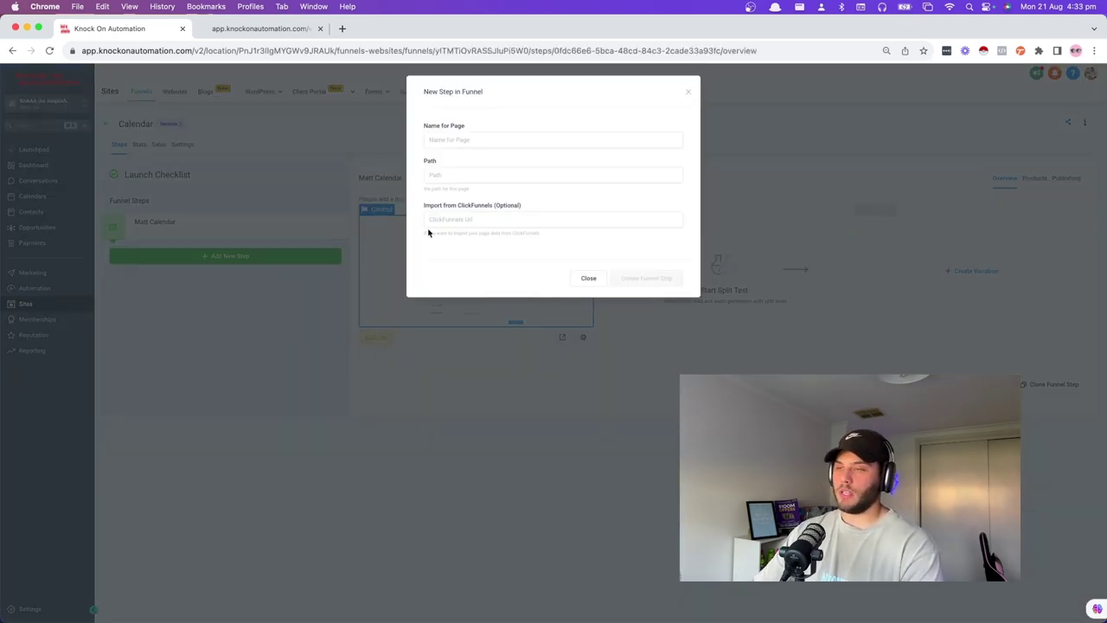
pyautogui.click(446, 140)
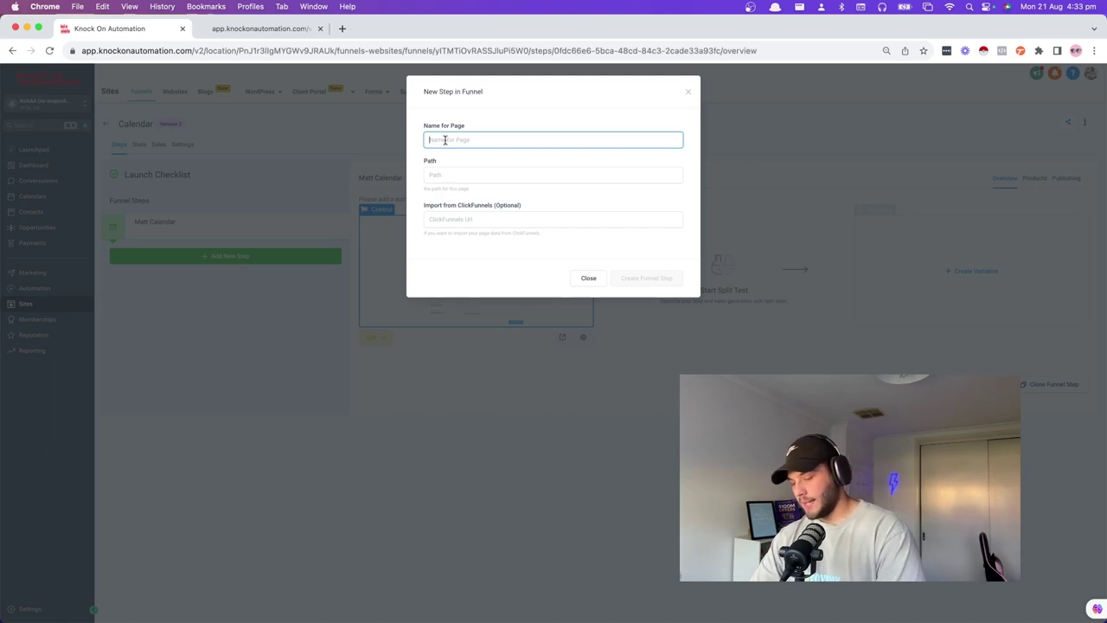
pyautogui.write('Sug')
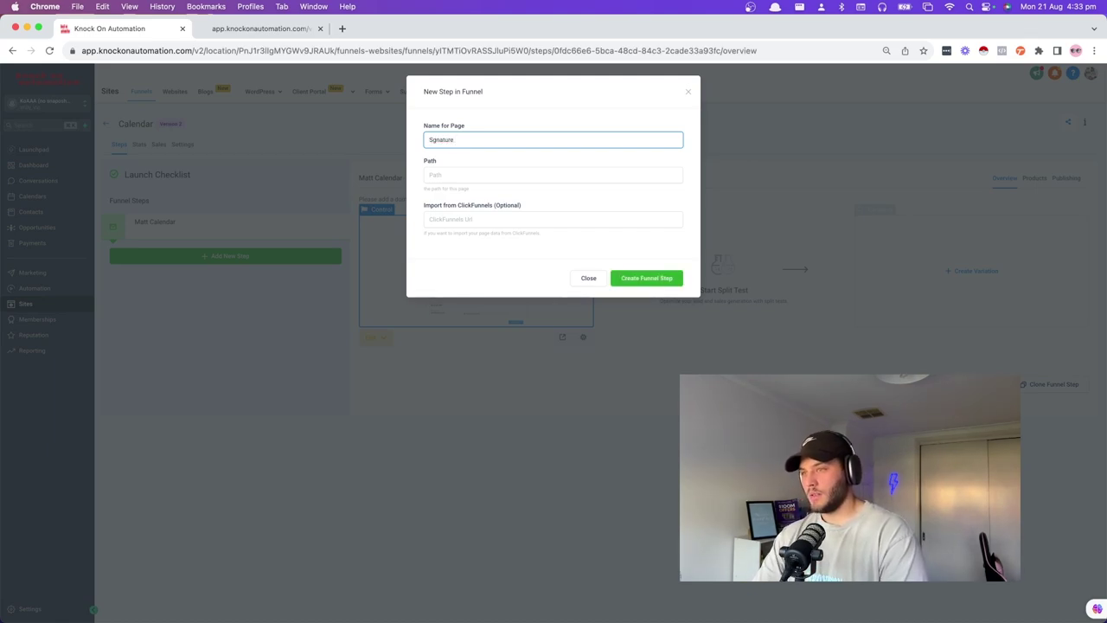
pyautogui.hotkey('alt', 'BackSpace')
pyautogui.write('Signa')
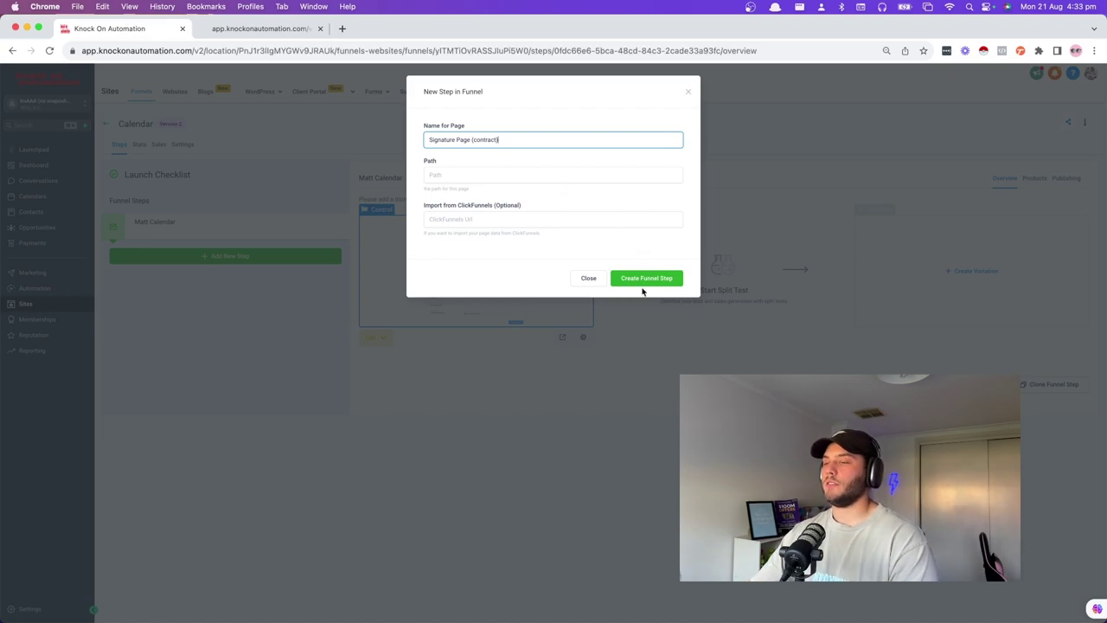
pyautogui.click(641, 279)
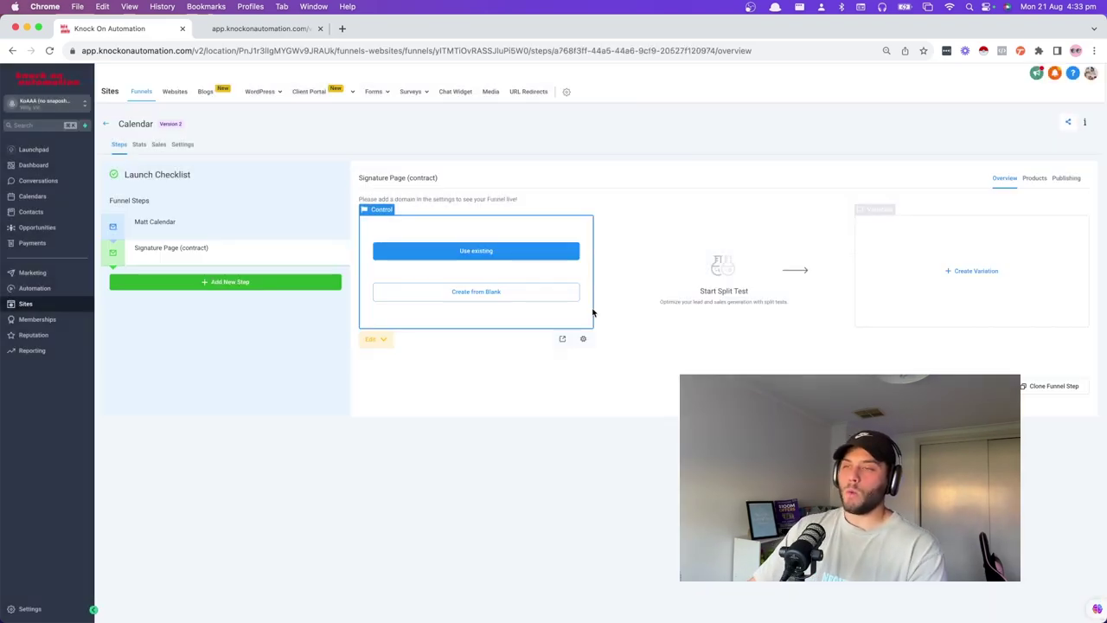
# Step: Cancel importing an existing page and build the step's page from blank
pyautogui.click(457, 250)
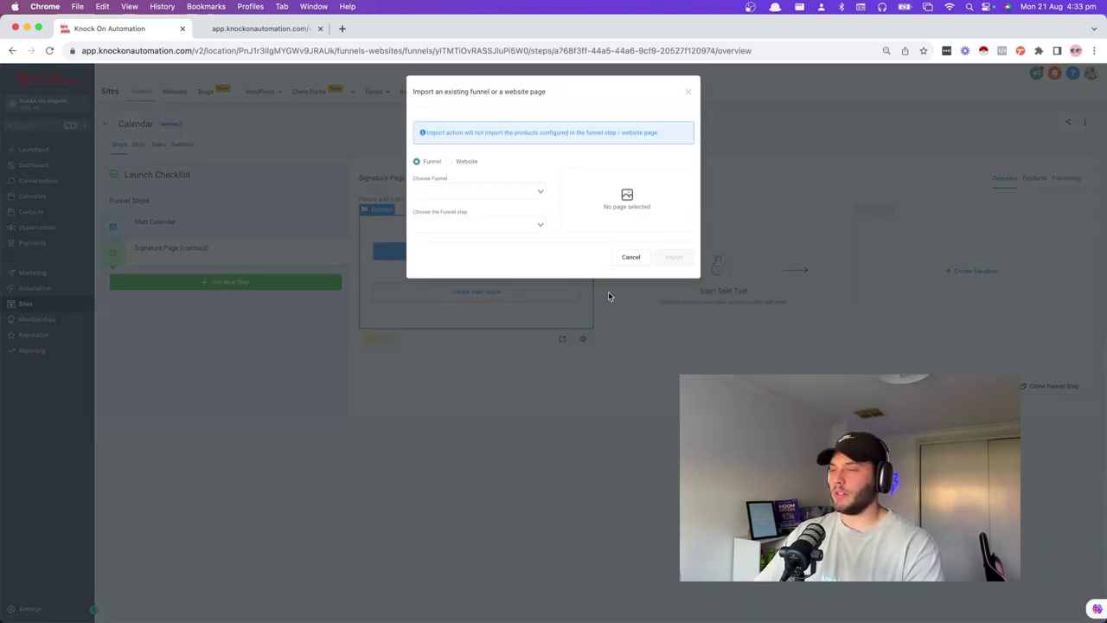
pyautogui.click(631, 258)
pyautogui.click(470, 292)
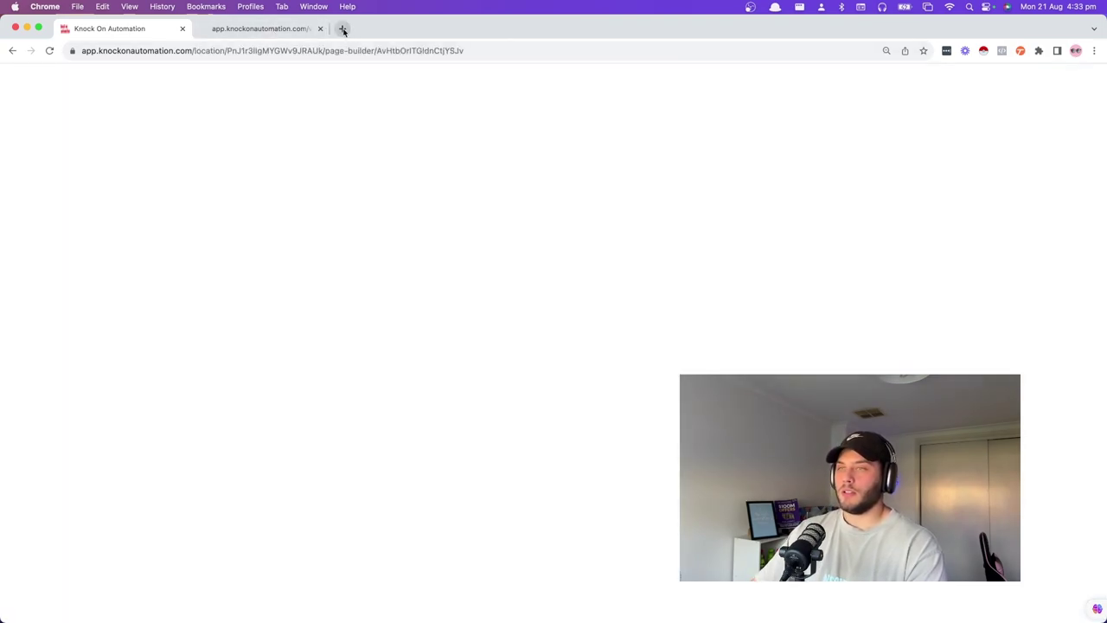
# Step: In a new ChatGPT tab, ask to 'write me an example fitness contract for 12 week'
pyautogui.click(342, 28)
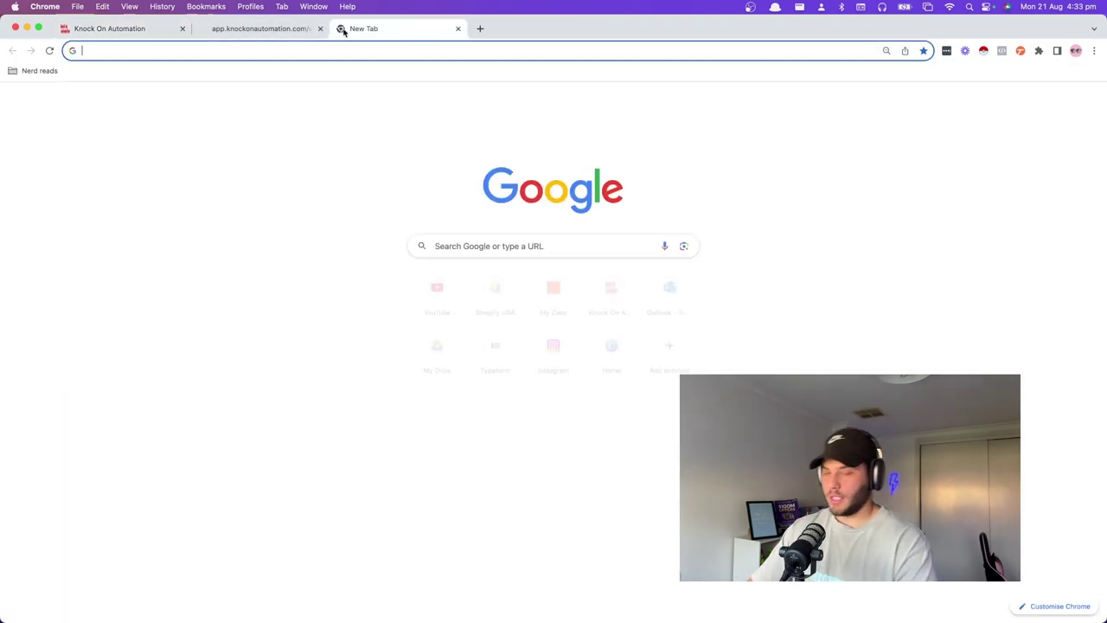
pyautogui.write('chat')
pyautogui.press('Return')
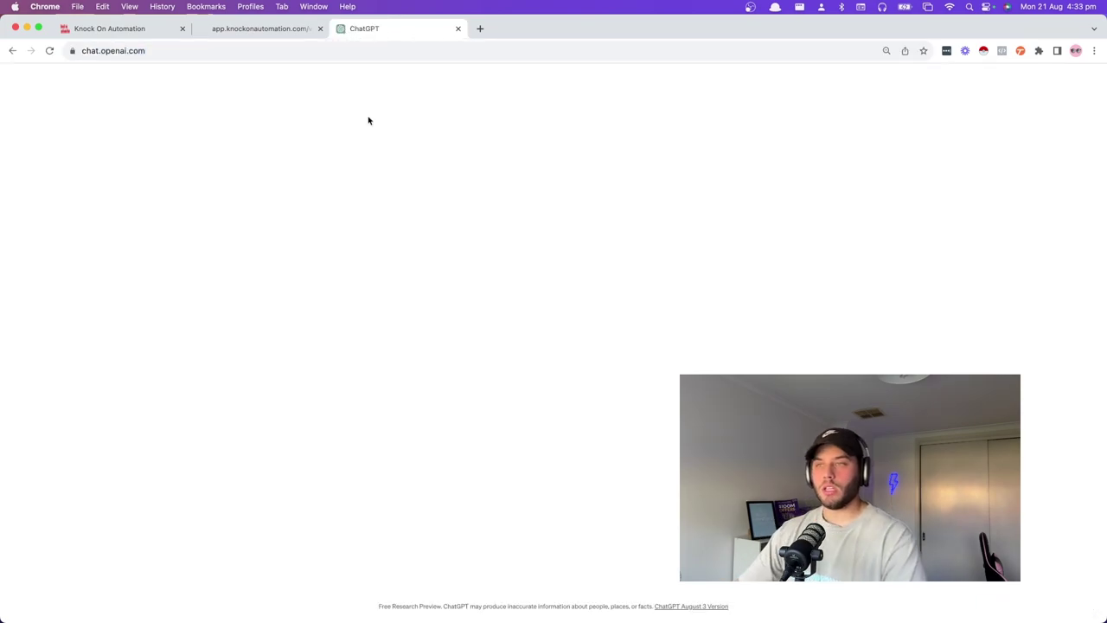
pyautogui.write('write')
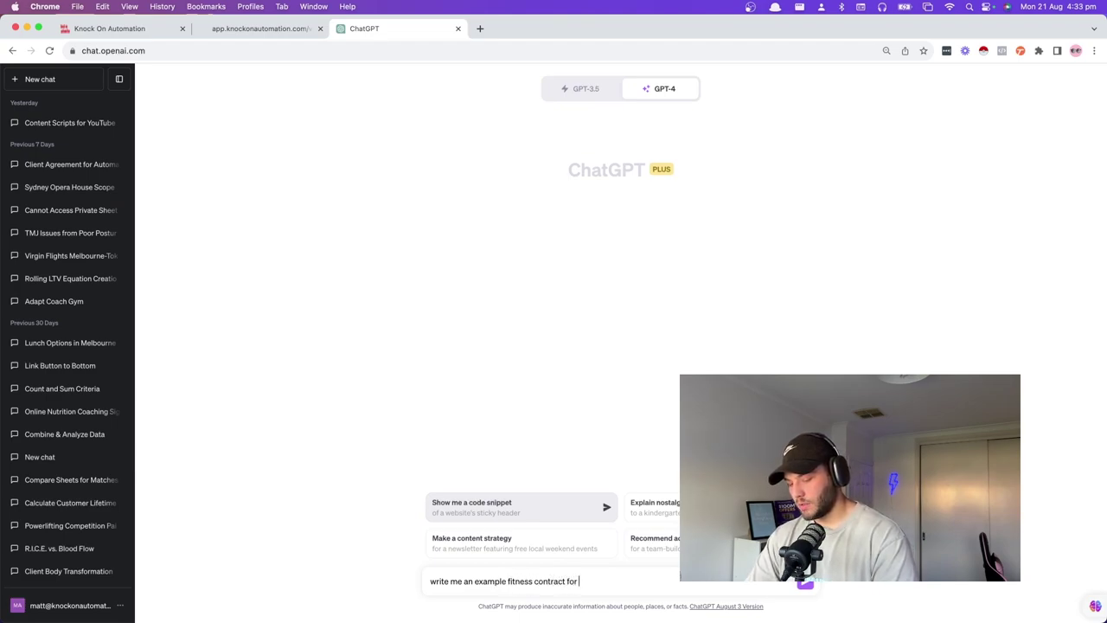
pyautogui.write('me an example fitness contract for 12 week')
pyautogui.press('Return')
pyautogui.write('s')
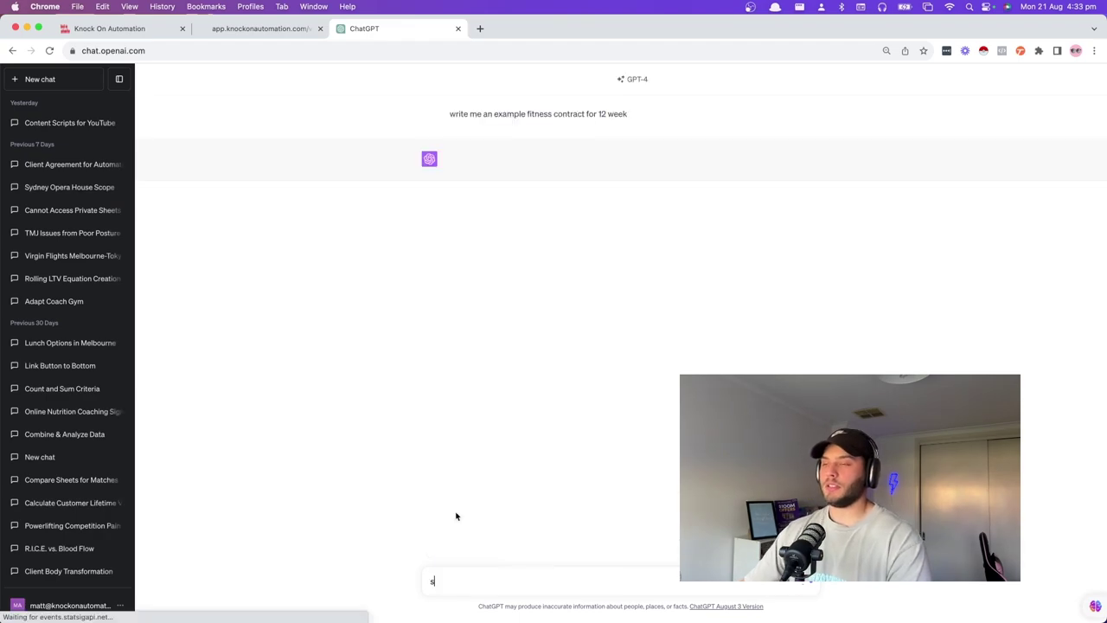
pyautogui.press('BackSpace')
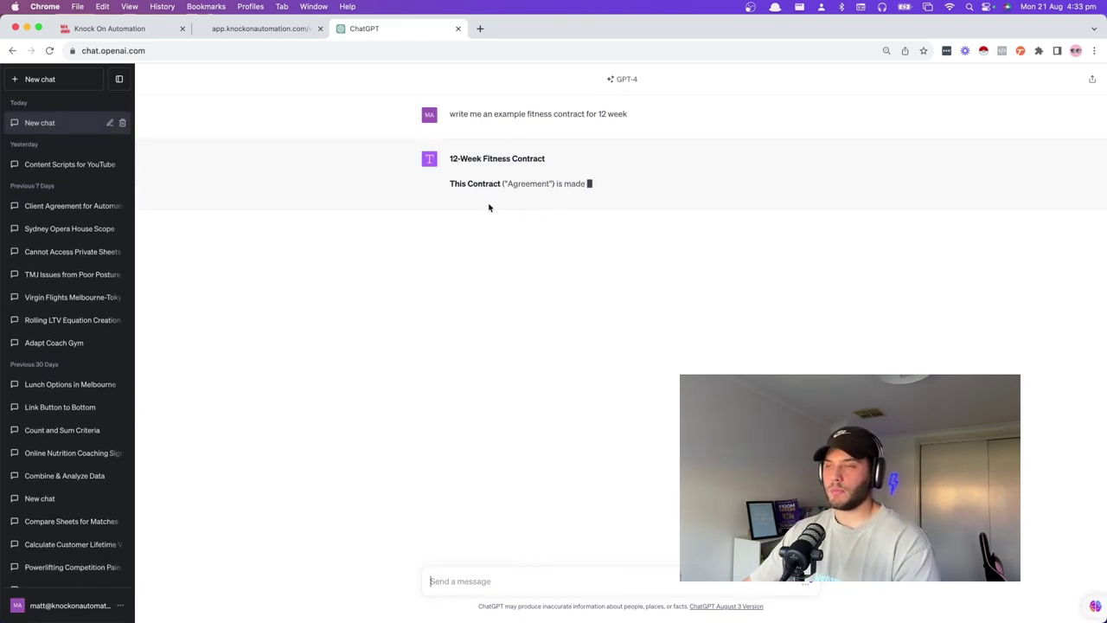
pyautogui.click(105, 26)
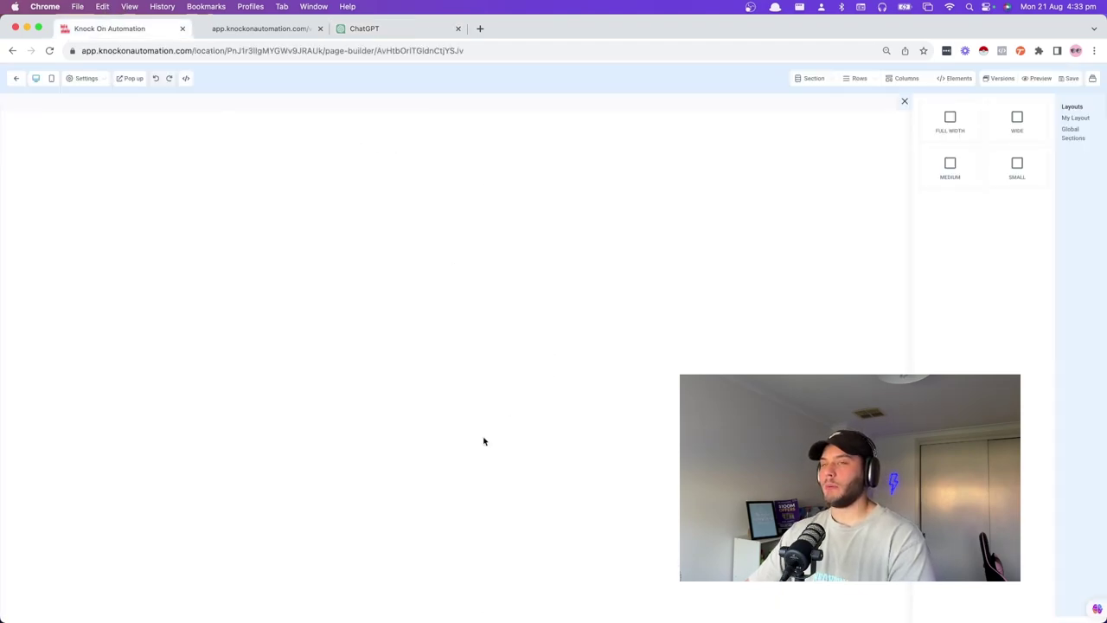
# Step: Replace a full-width section with a medium section holding a one-column row and a headline
pyautogui.click(982, 137)
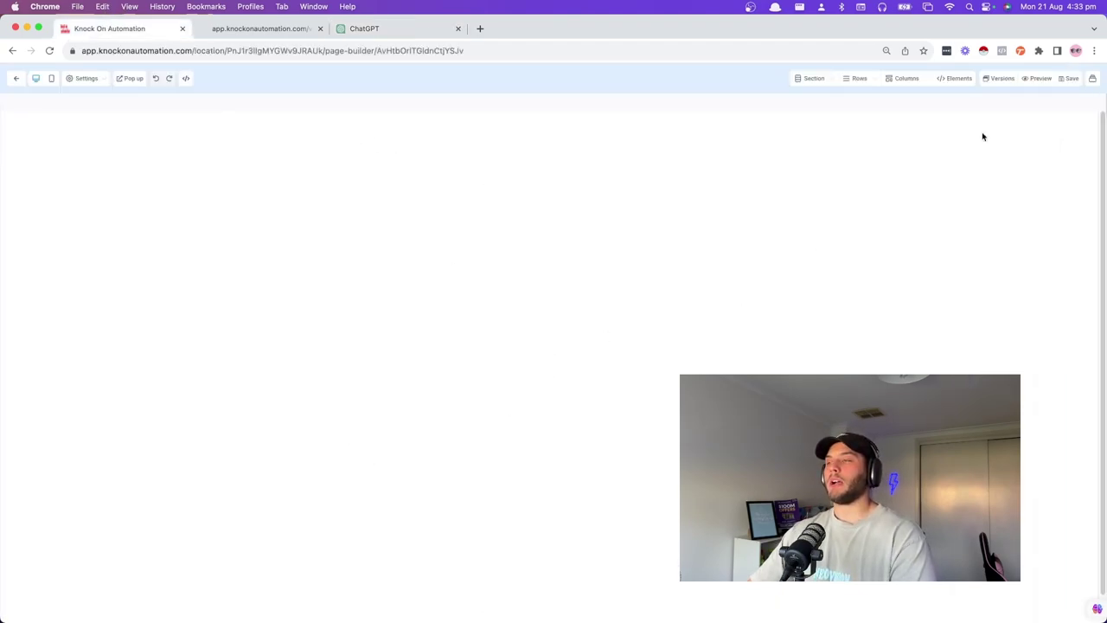
pyautogui.click(815, 82)
pyautogui.click(789, 100)
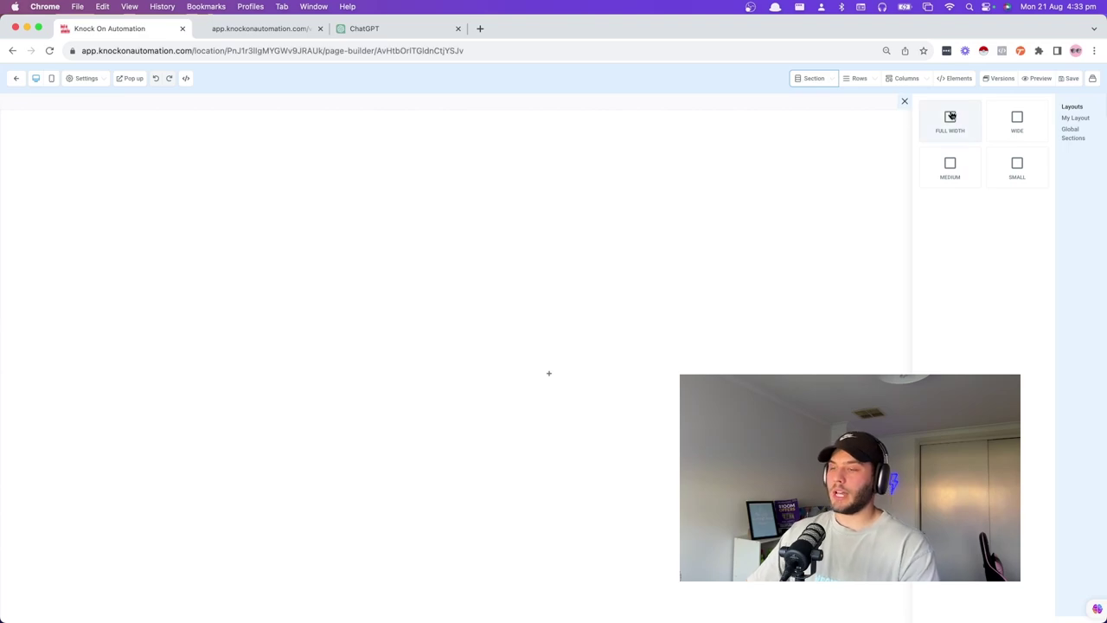
pyautogui.click(948, 126)
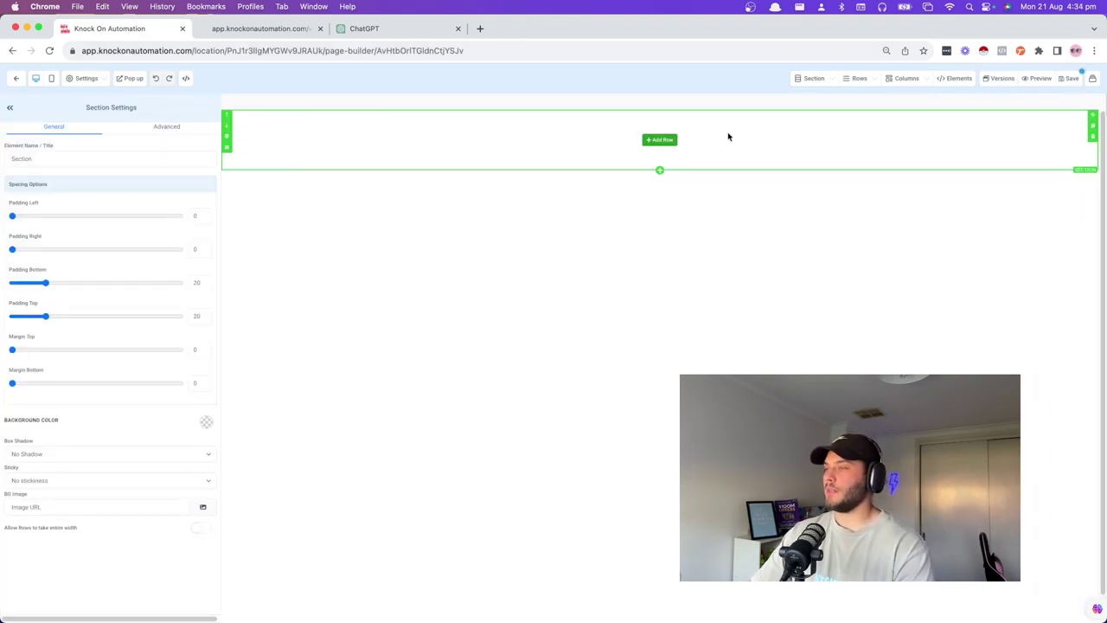
pyautogui.click(1095, 136)
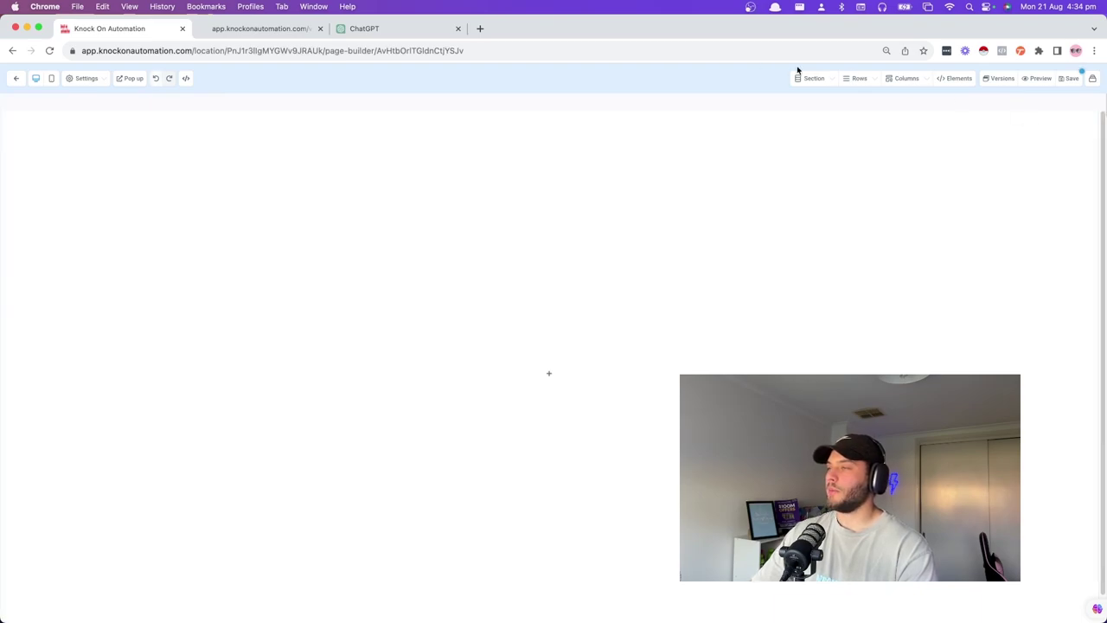
pyautogui.click(823, 80)
pyautogui.click(789, 105)
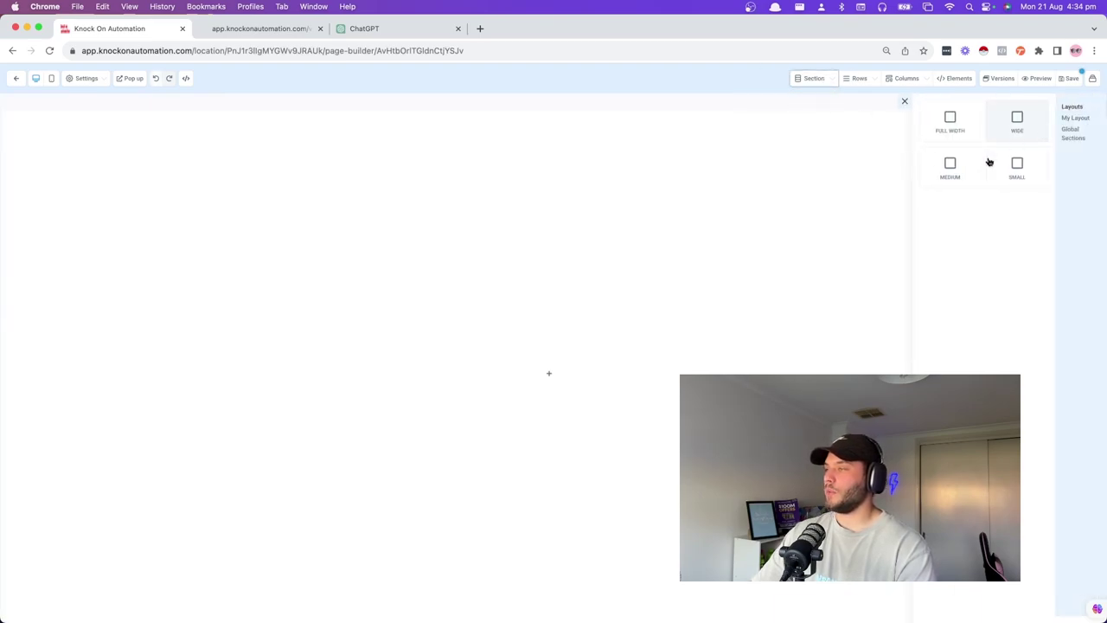
pyautogui.click(955, 172)
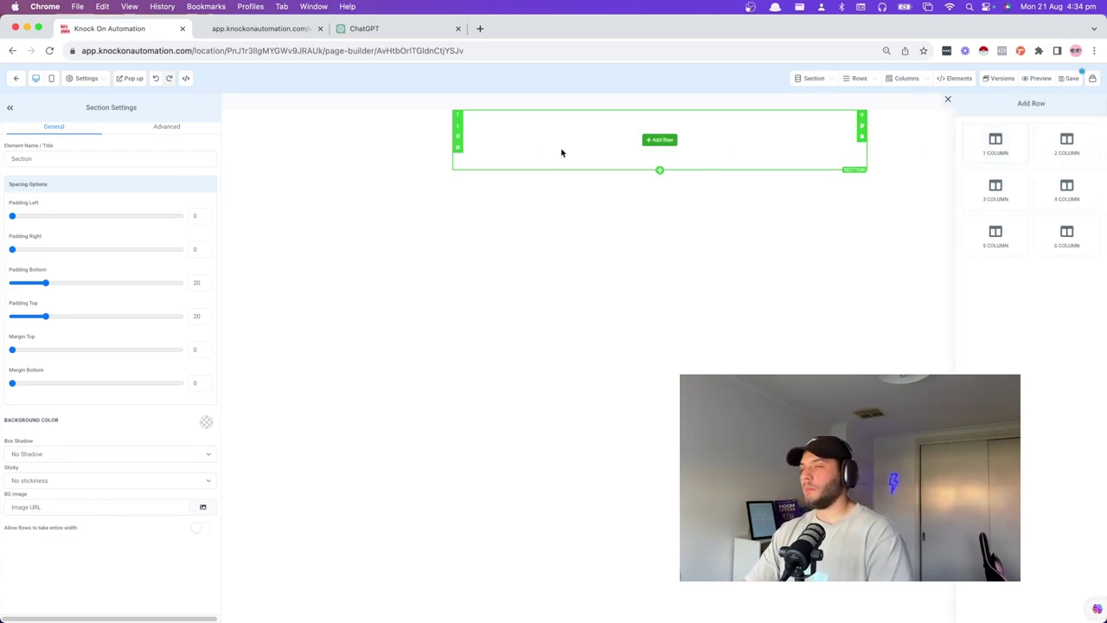
pyautogui.click(995, 139)
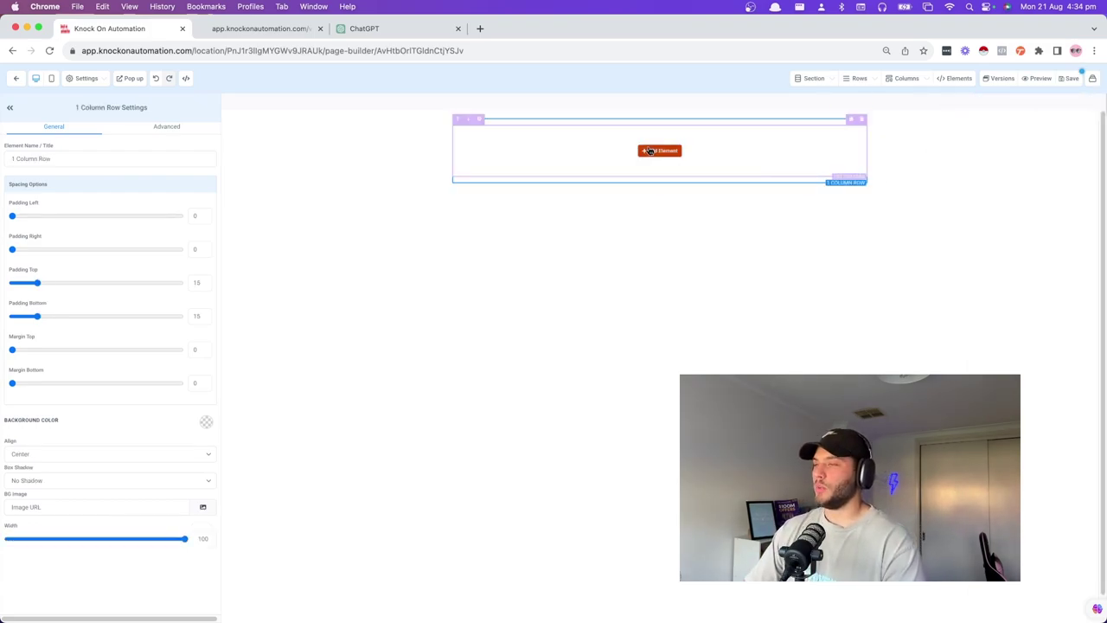
pyautogui.click(961, 166)
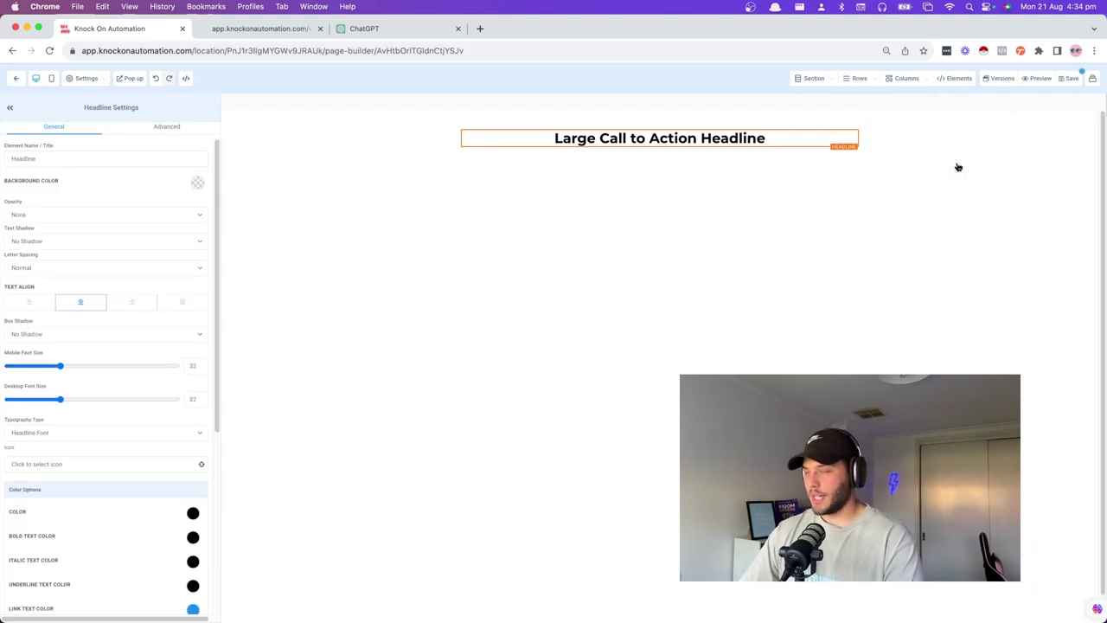
# Step: Replace the placeholder headline with FITNESS CLIENT AGREEMENT'S and open section layouts below it
pyautogui.tripleClick(658, 142)
pyautogui.write('FIT')
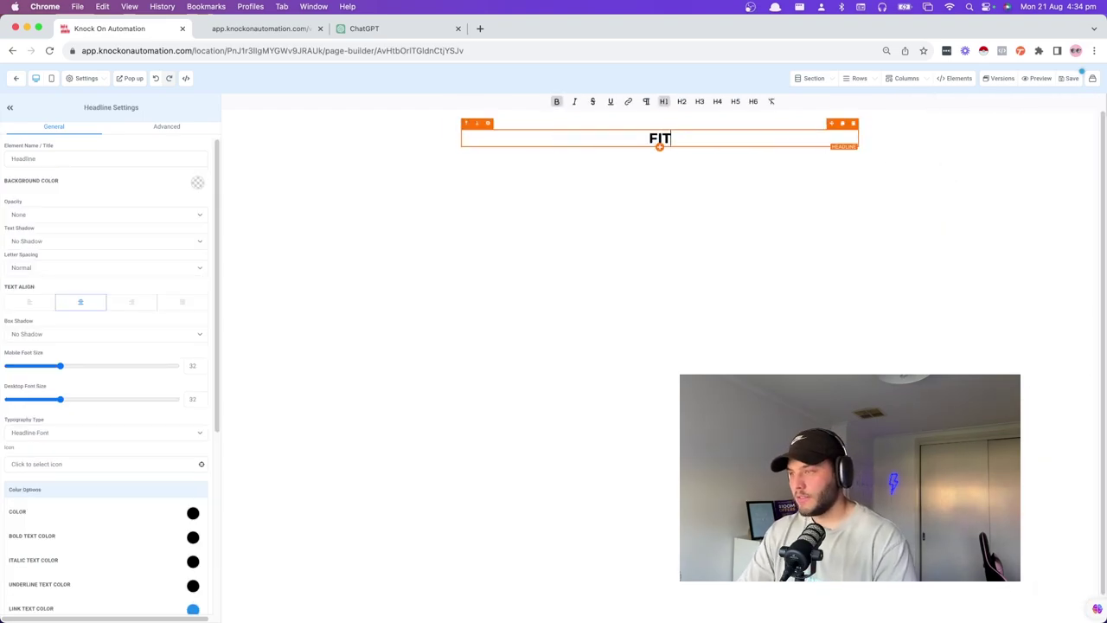
pyautogui.write('NESS CONTRA')
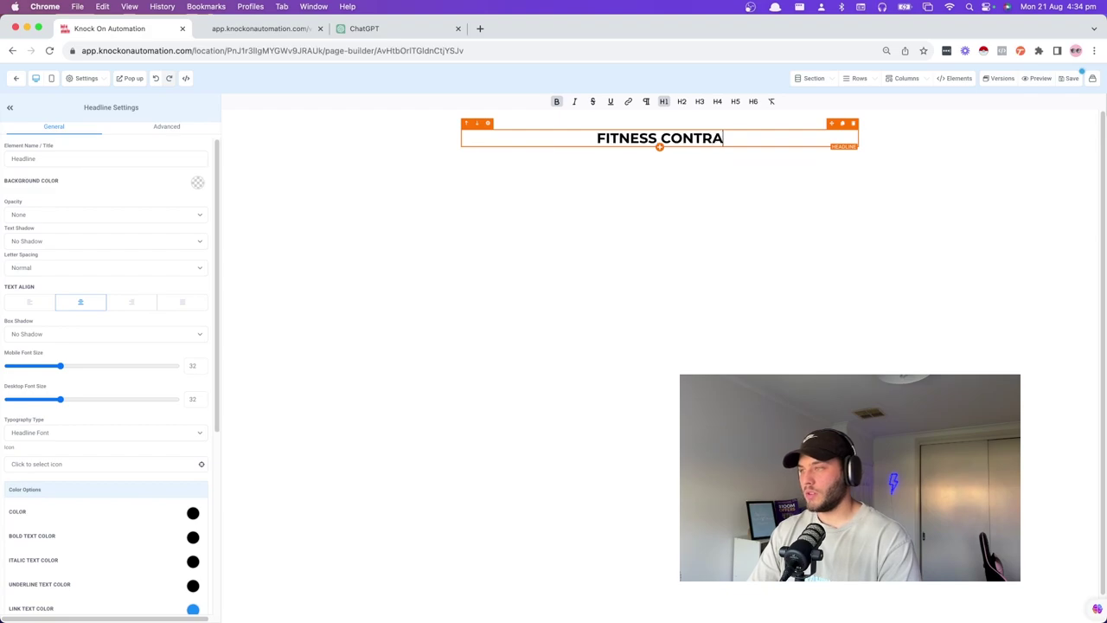
pyautogui.write('CT')
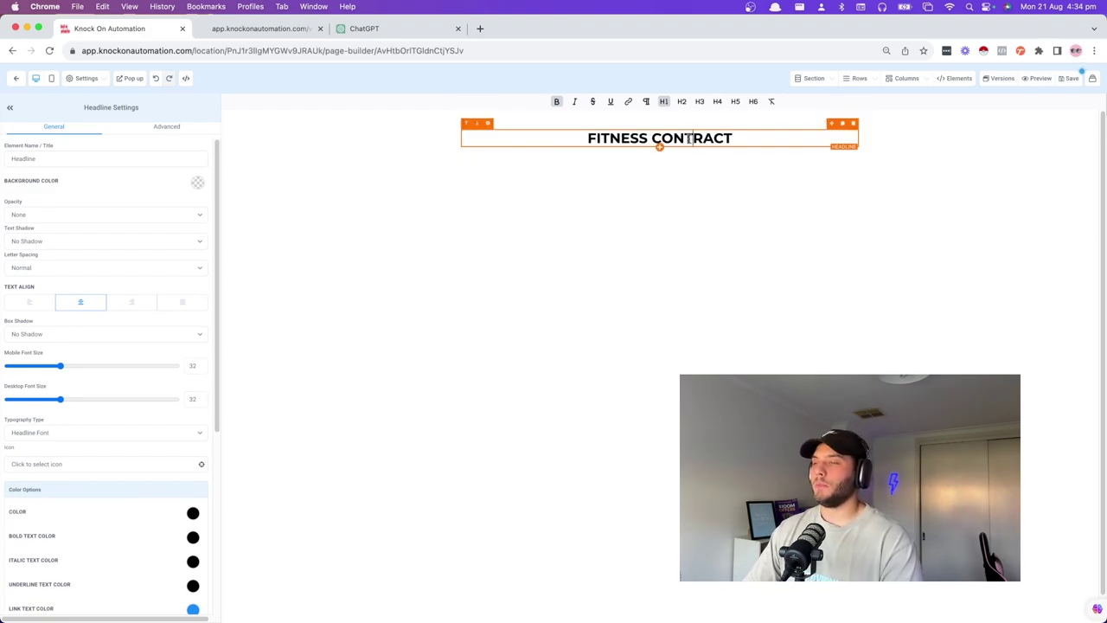
pyautogui.moveTo(735, 139); pyautogui.dragTo(654, 138)
pyautogui.write('LIENT AGREEMENT')
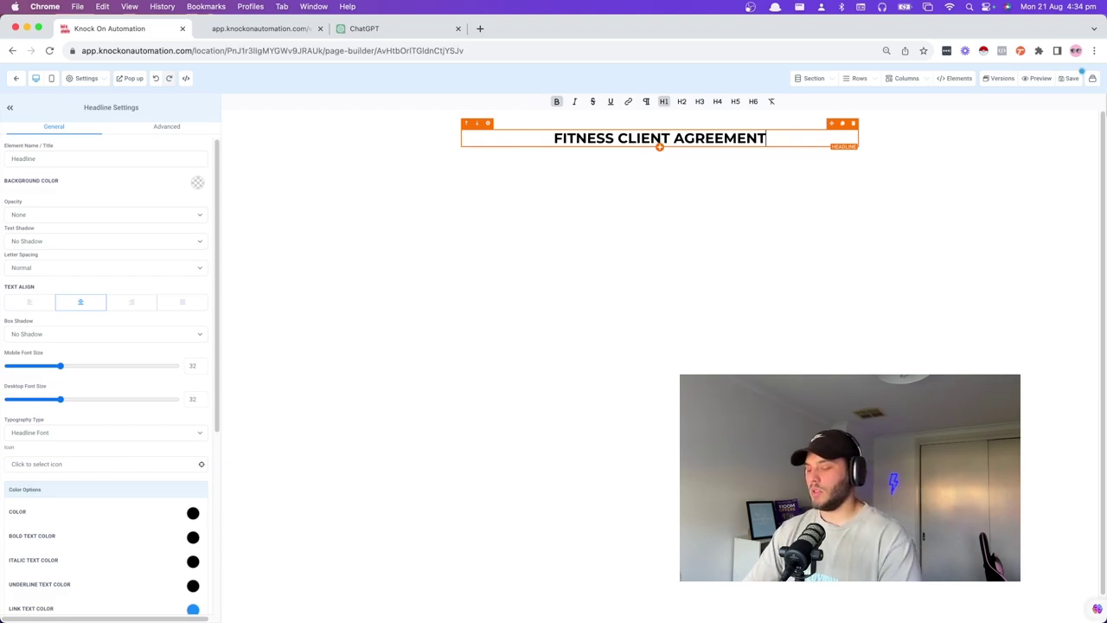
pyautogui.write("'s")
pyautogui.press('BackSpace')
pyautogui.write('S')
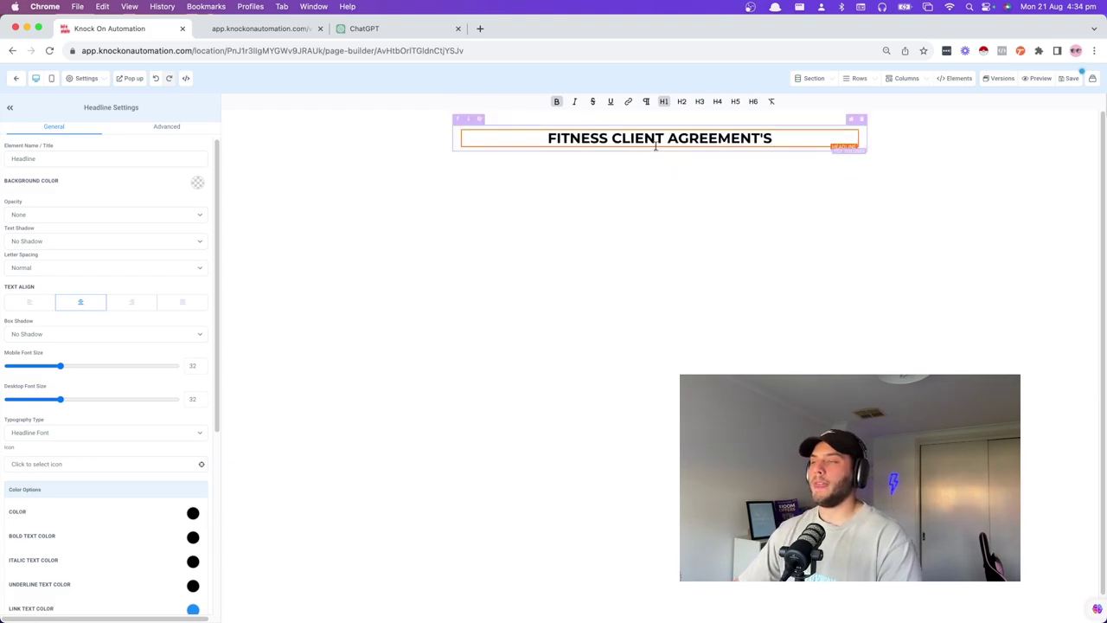
pyautogui.click(660, 165)
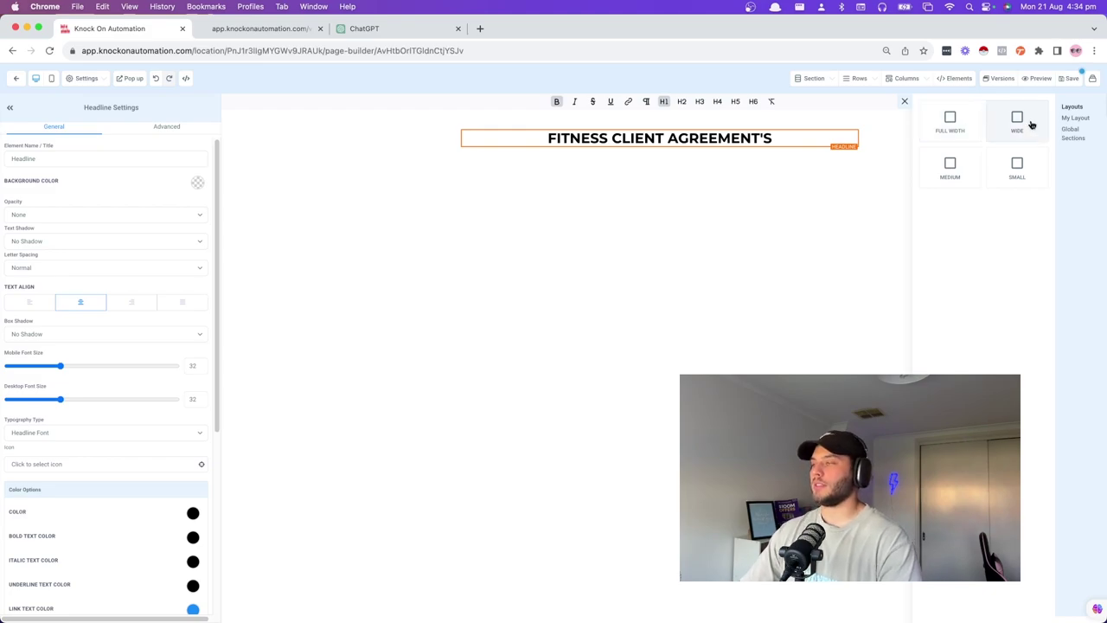
# Step: Add a medium section with a one-column row holding a Paragraph element, selecting its placeholder
pyautogui.click(950, 168)
pyautogui.click(659, 197)
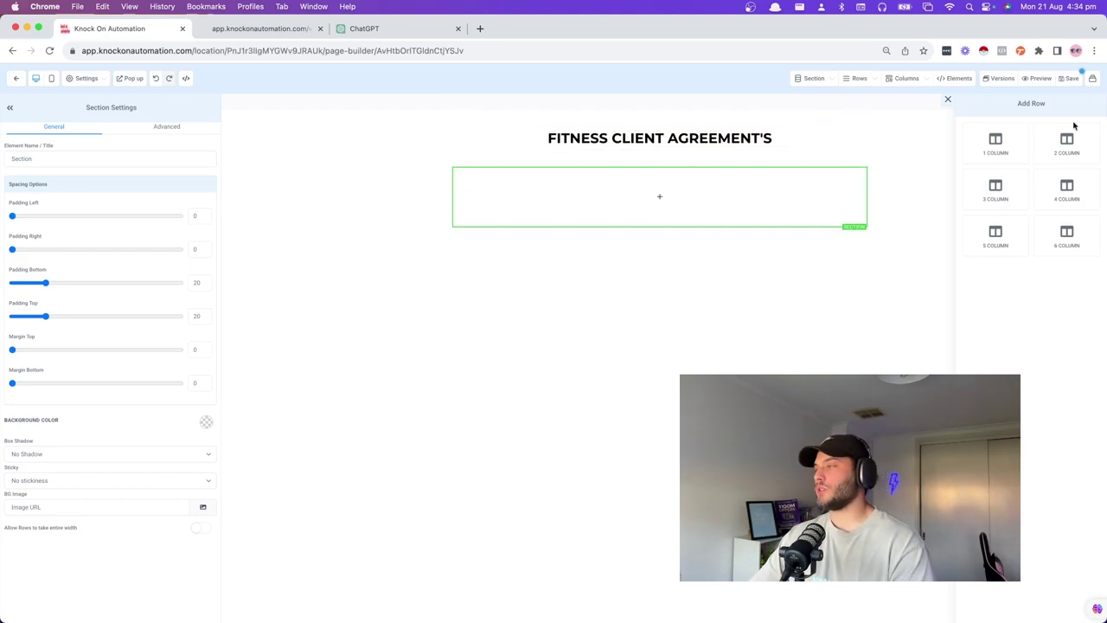
pyautogui.click(1004, 143)
pyautogui.click(655, 208)
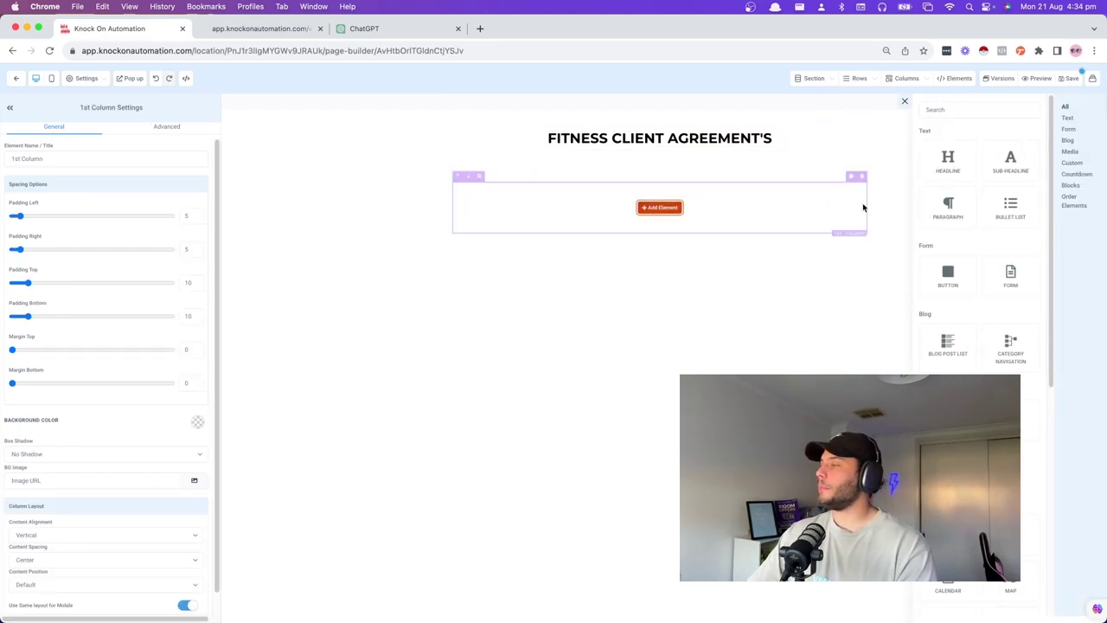
pyautogui.click(939, 220)
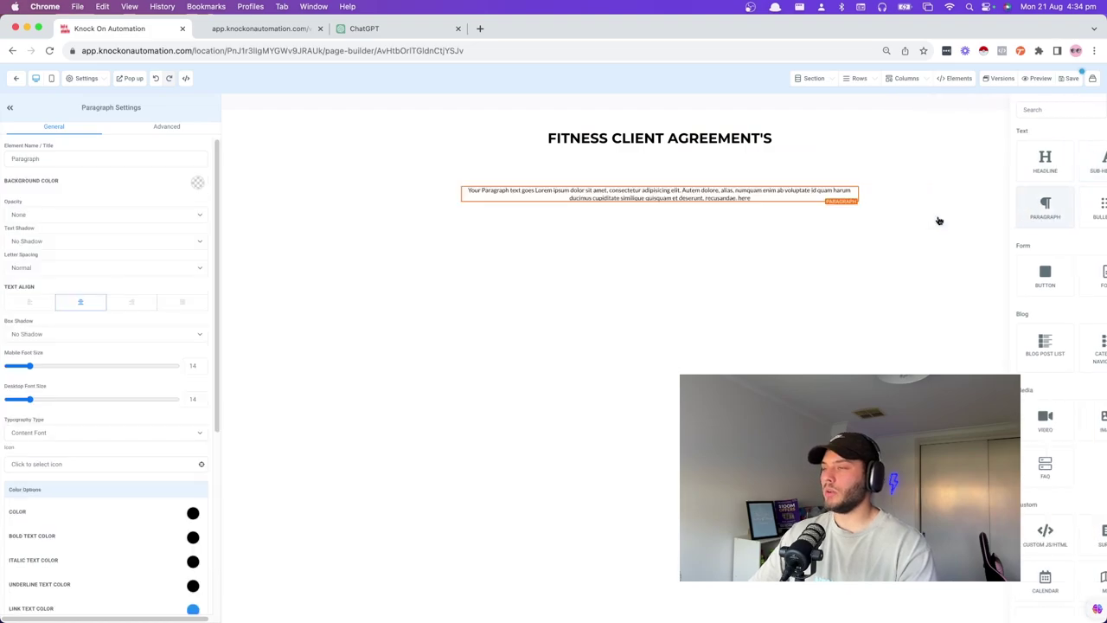
pyautogui.tripleClick(649, 190)
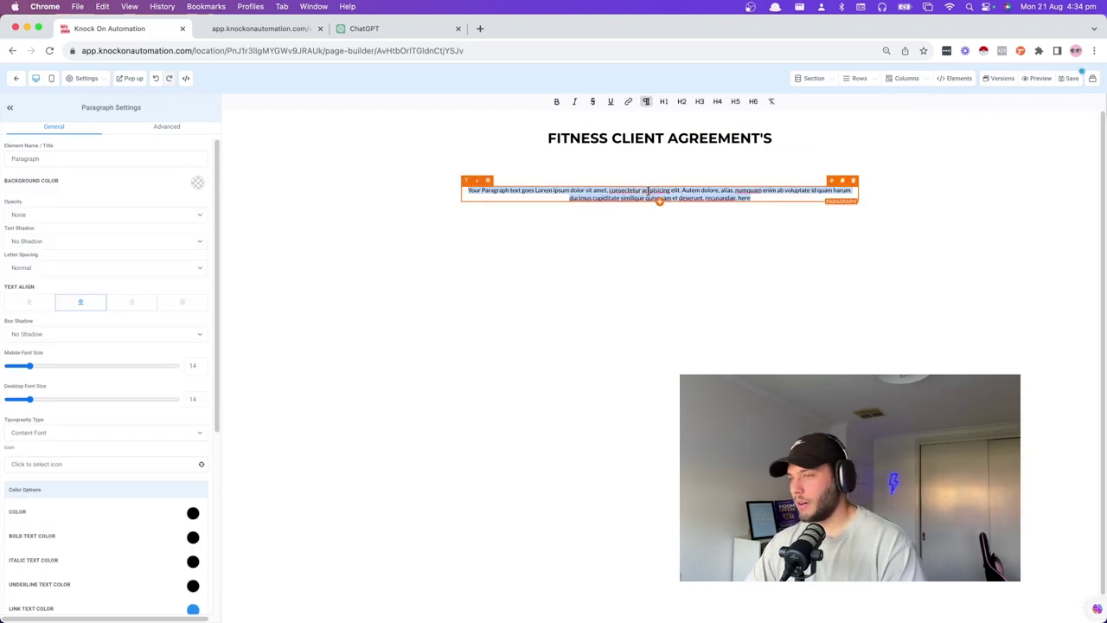
# Step: Paste the ChatGPT 12-week fitness contract into the paragraph and left-align it
pyautogui.click(365, 28)
pyautogui.scroll(12, 593, 301)
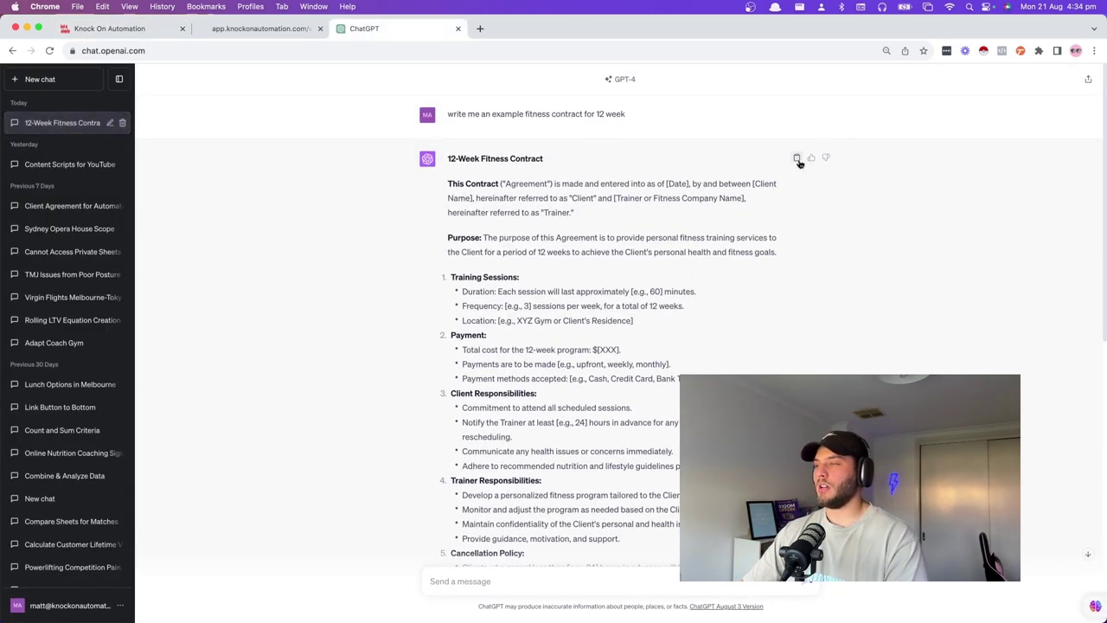
pyautogui.click(111, 28)
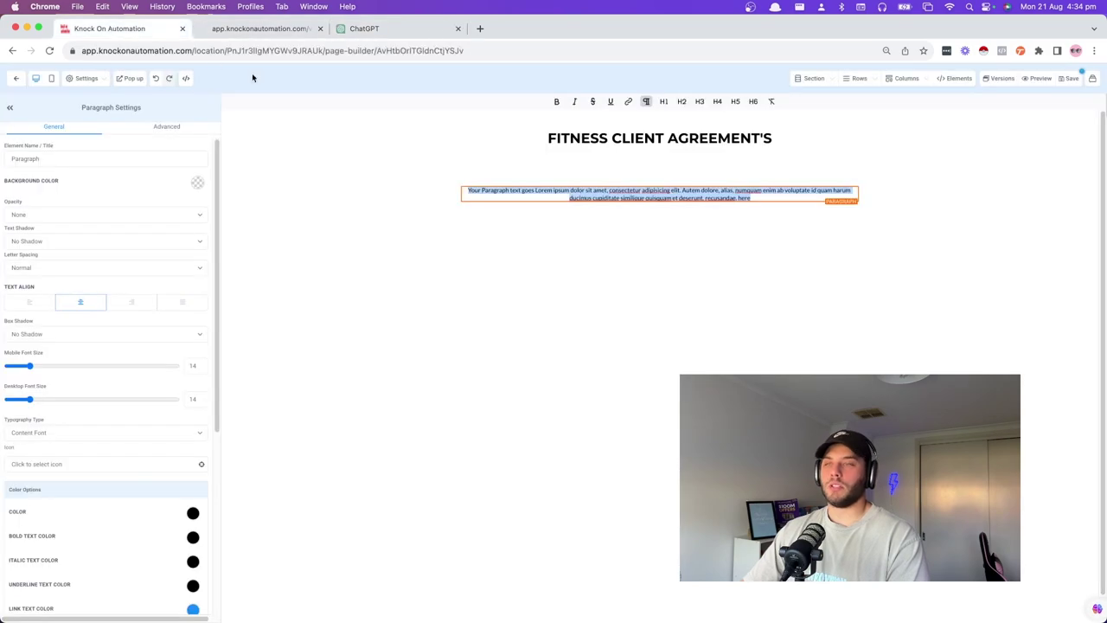
pyautogui.press('super+v')
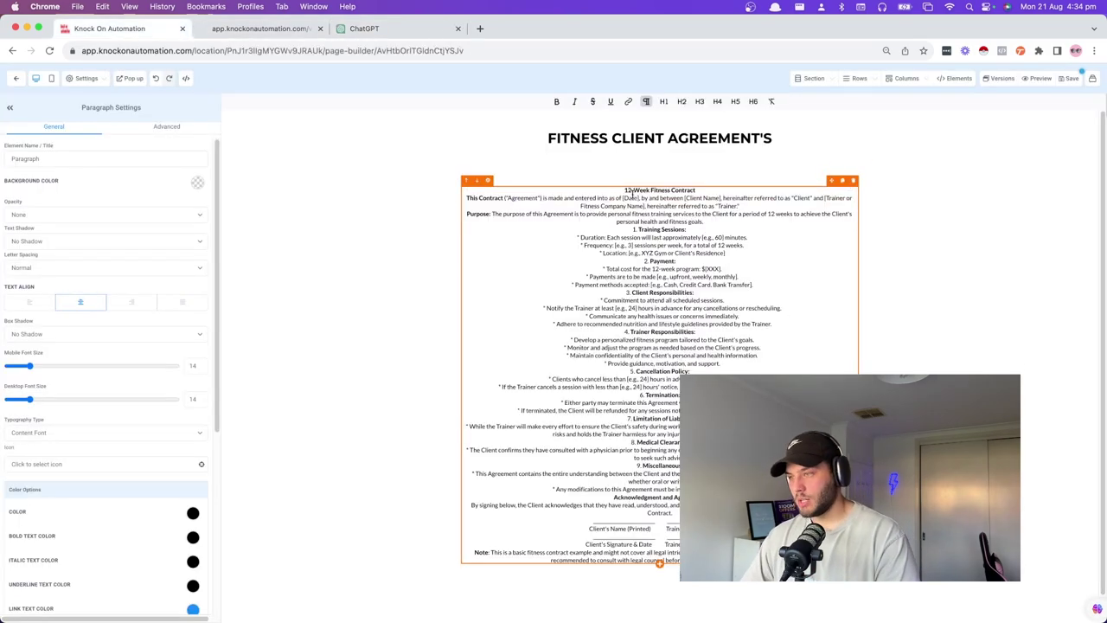
pyautogui.press('super+z')
pyautogui.press('super+shift+z')
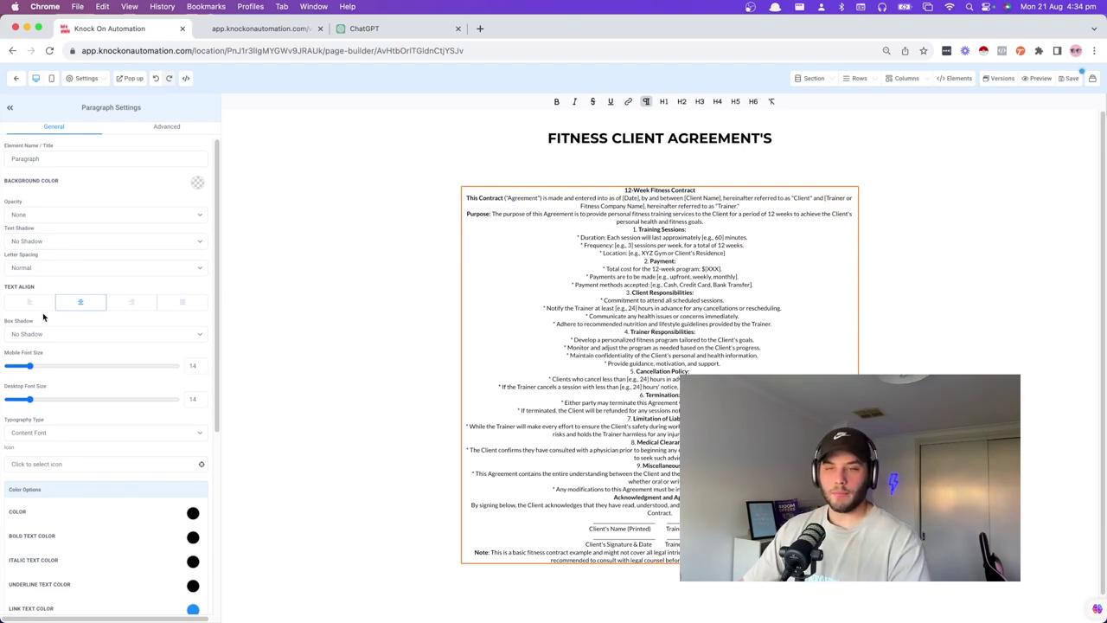
pyautogui.click(184, 303)
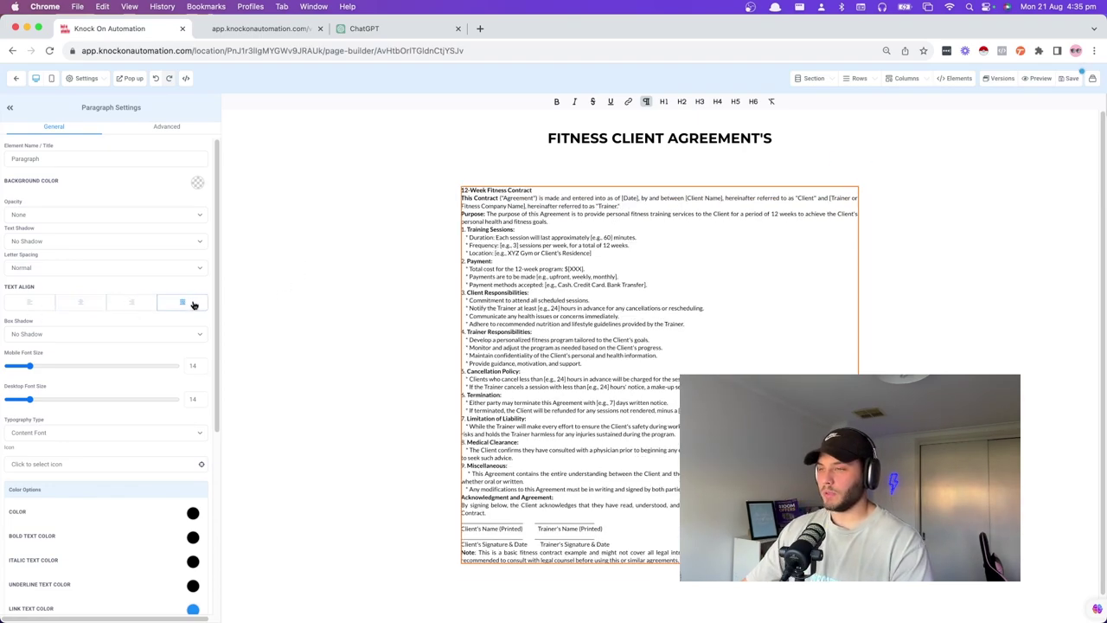
pyautogui.click(35, 303)
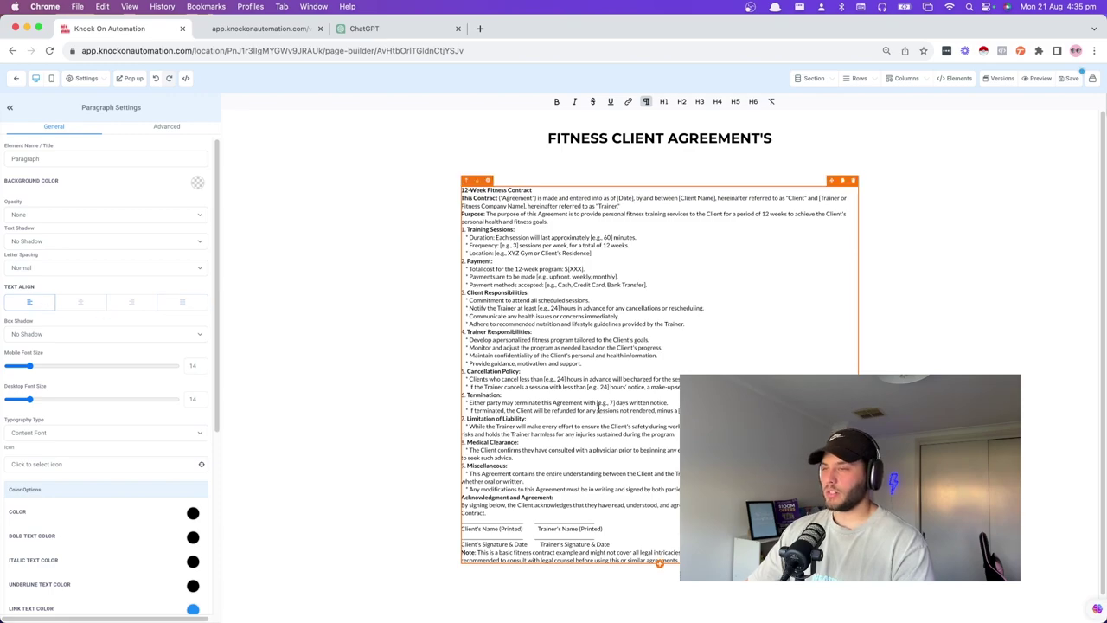
# Step: Delete the contract's signature lines and closing Note, then insert an empty section below
pyautogui.scroll(-1, 554, 264)
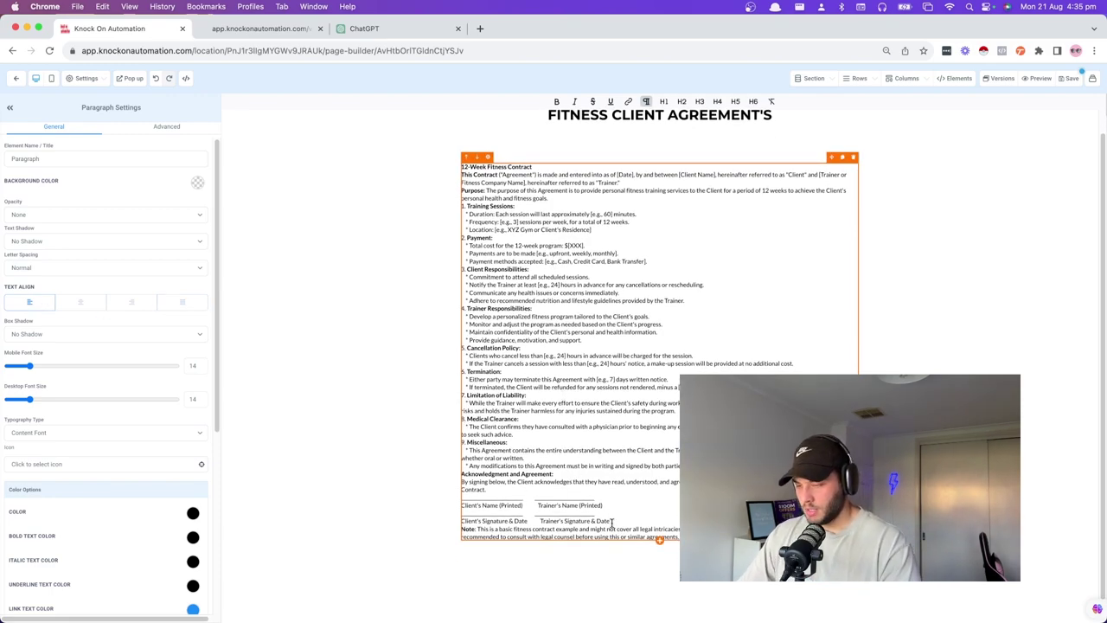
pyautogui.moveTo(611, 522); pyautogui.dragTo(460, 499)
pyautogui.press('BackSpace')
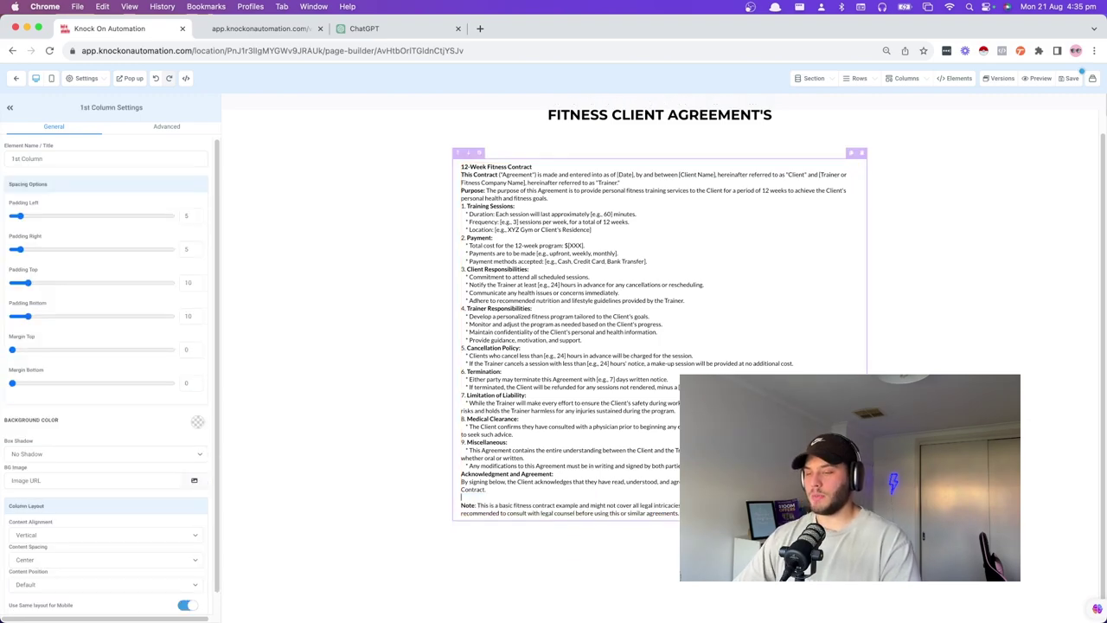
pyautogui.moveTo(680, 513); pyautogui.dragTo(410, 504)
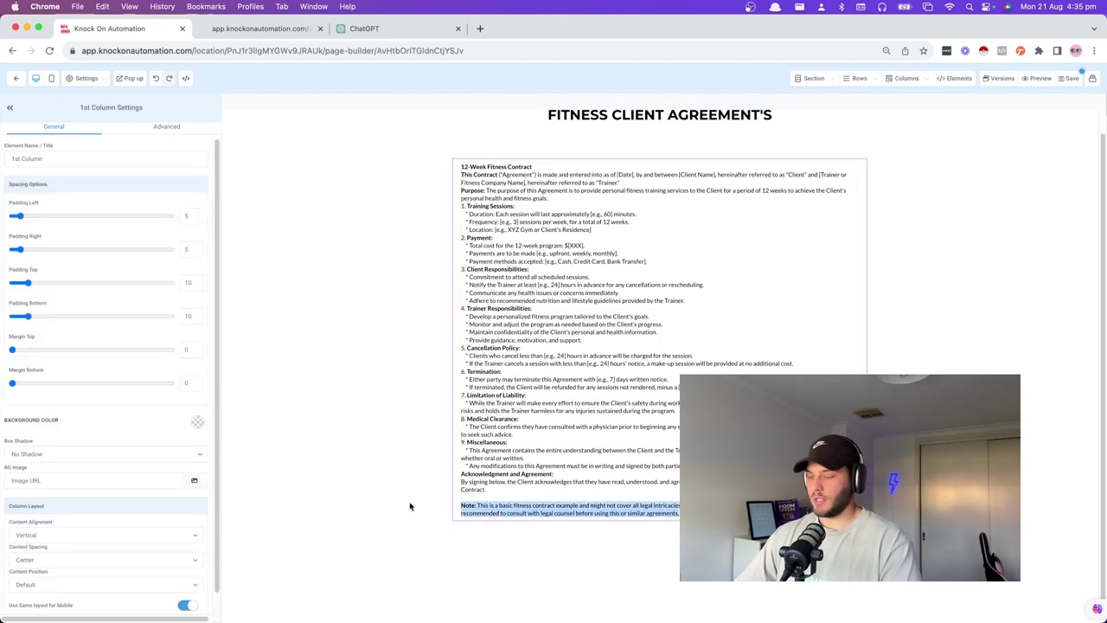
pyautogui.press('BackSpace')
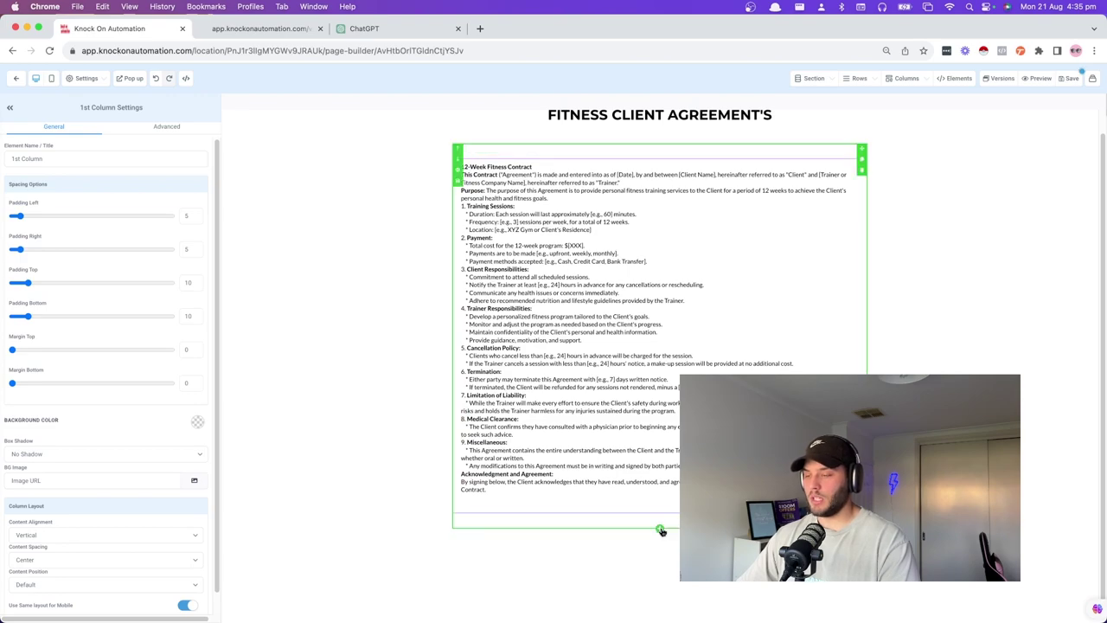
pyautogui.click(660, 528)
pyautogui.click(976, 157)
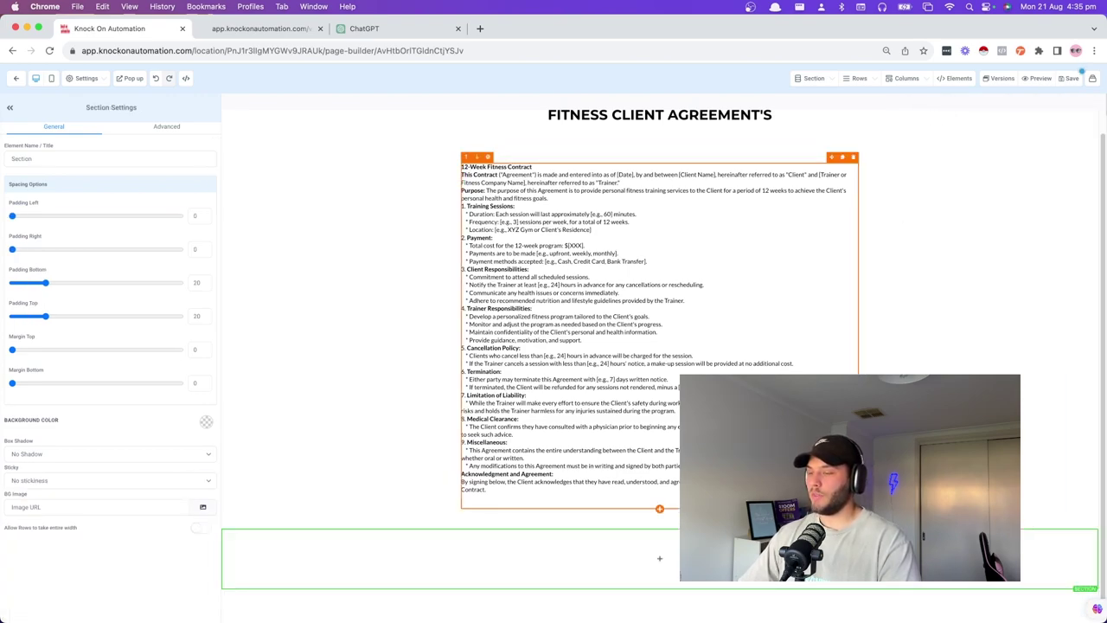
# Step: Add a one-column row with a Form element to the new section
pyautogui.click(659, 558)
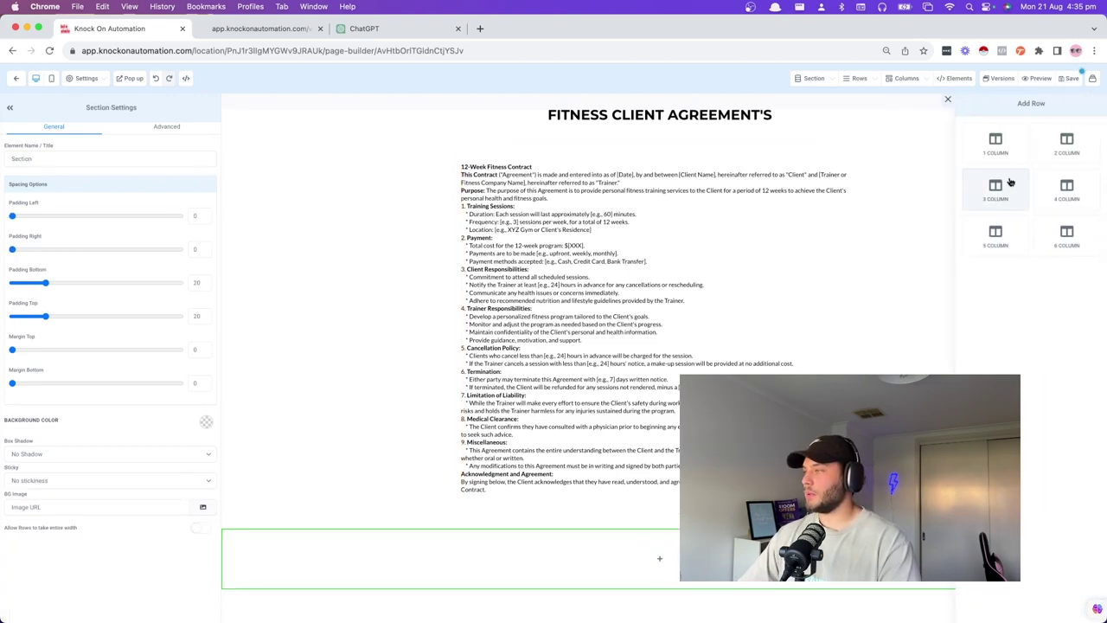
pyautogui.click(998, 143)
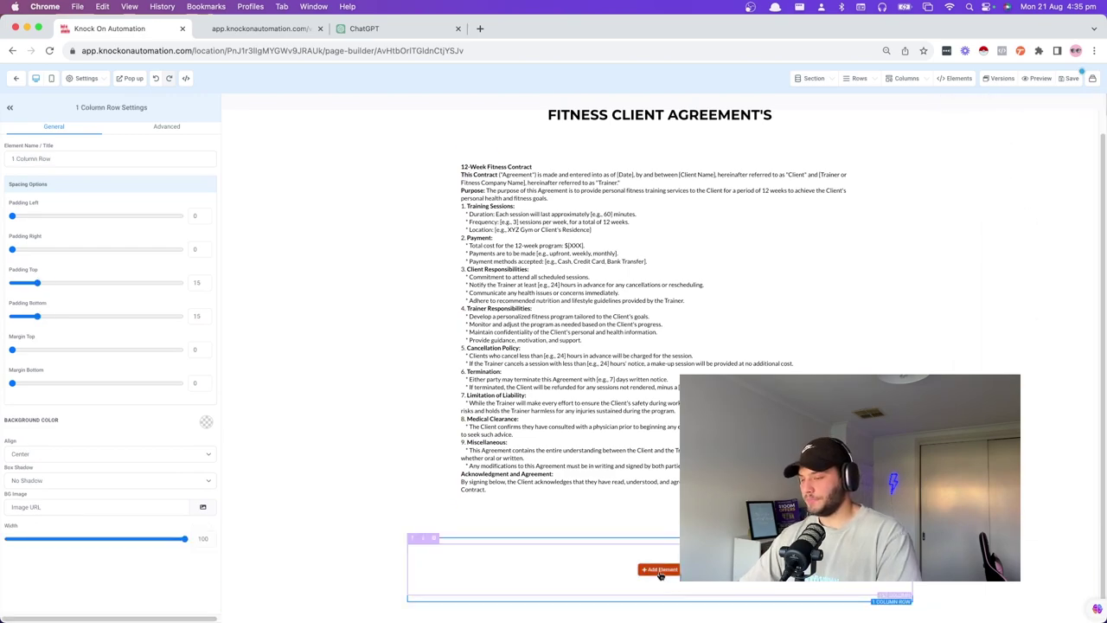
pyautogui.click(660, 570)
pyautogui.click(983, 110)
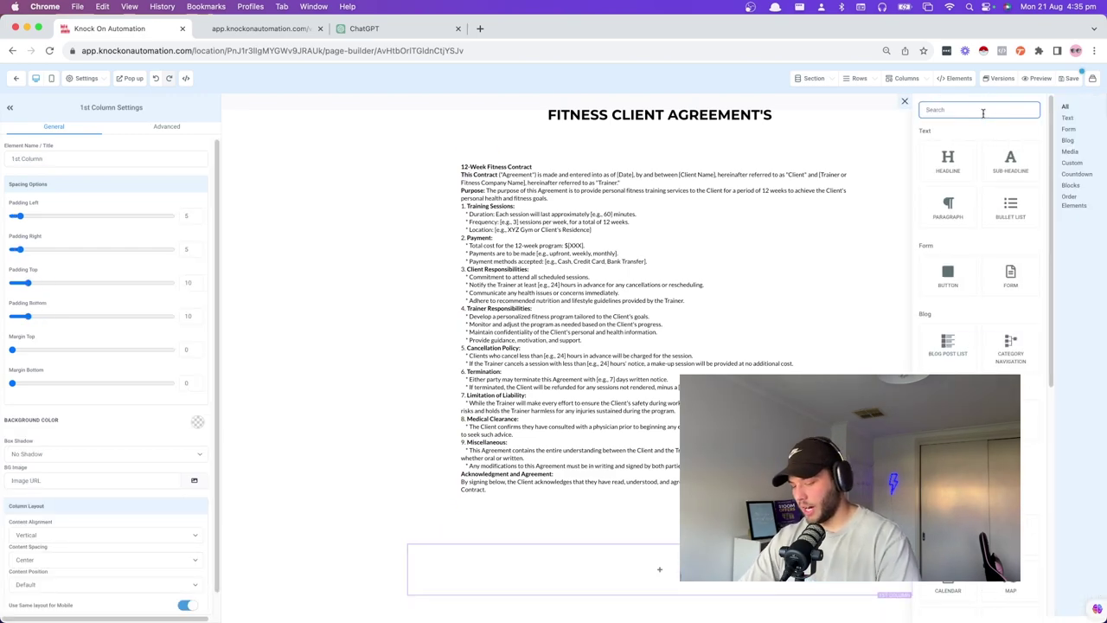
pyautogui.write('f')
pyautogui.click(950, 181)
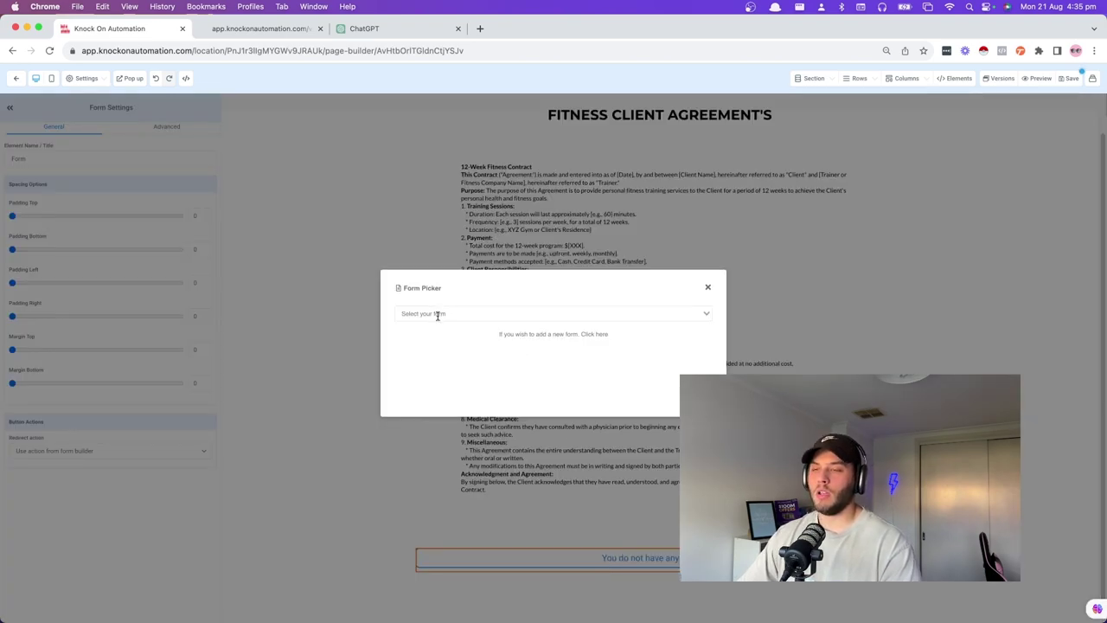
# Step: Select the Signature form for the element and save the page, skipping the SEO metadata
pyautogui.click(437, 316)
pyautogui.click(432, 339)
pyautogui.scroll(-1, 549, 597)
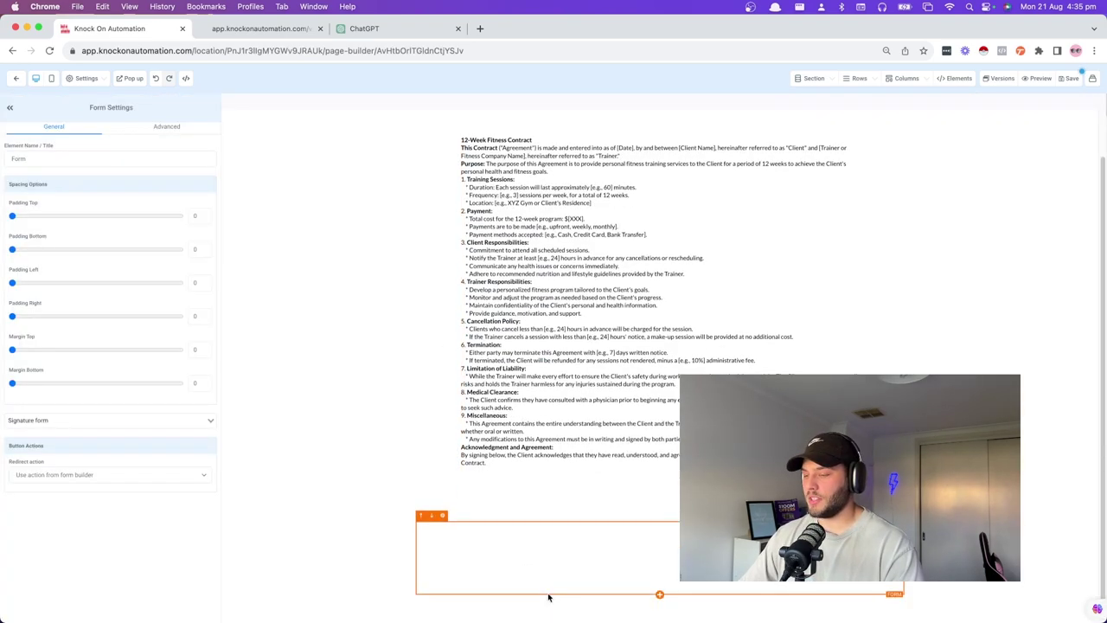
pyautogui.scroll(-2, 647, 558)
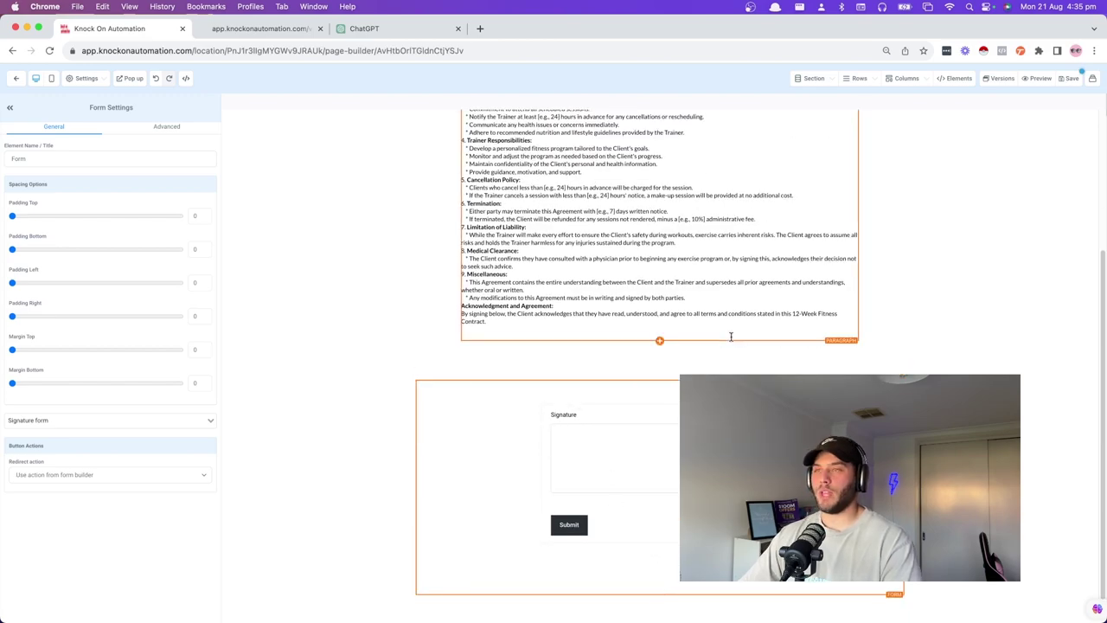
pyautogui.click(1073, 79)
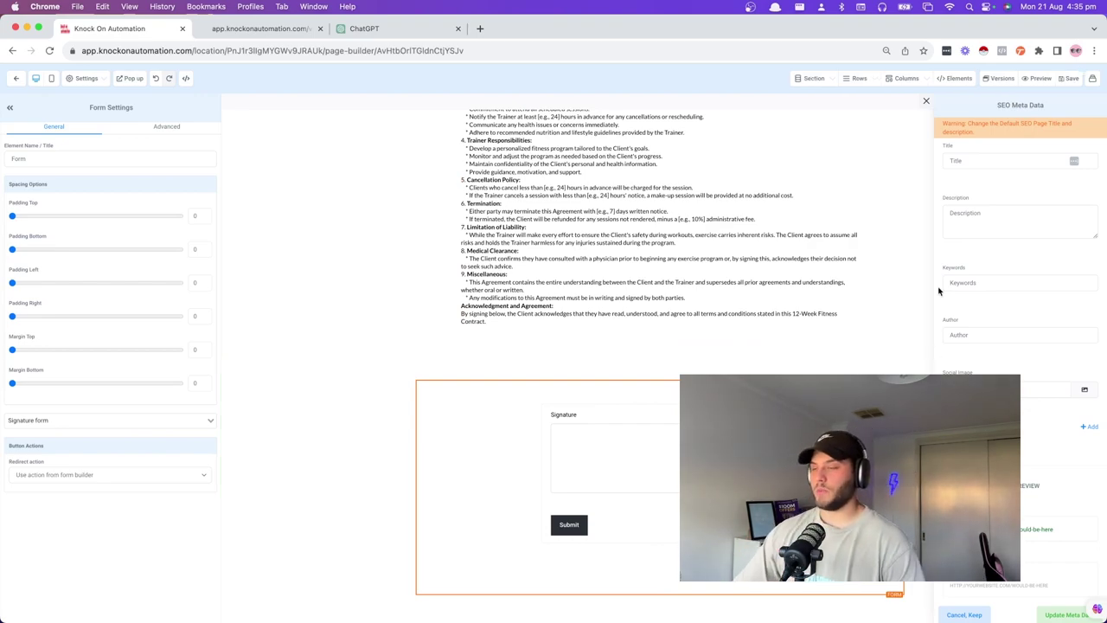
pyautogui.click(927, 101)
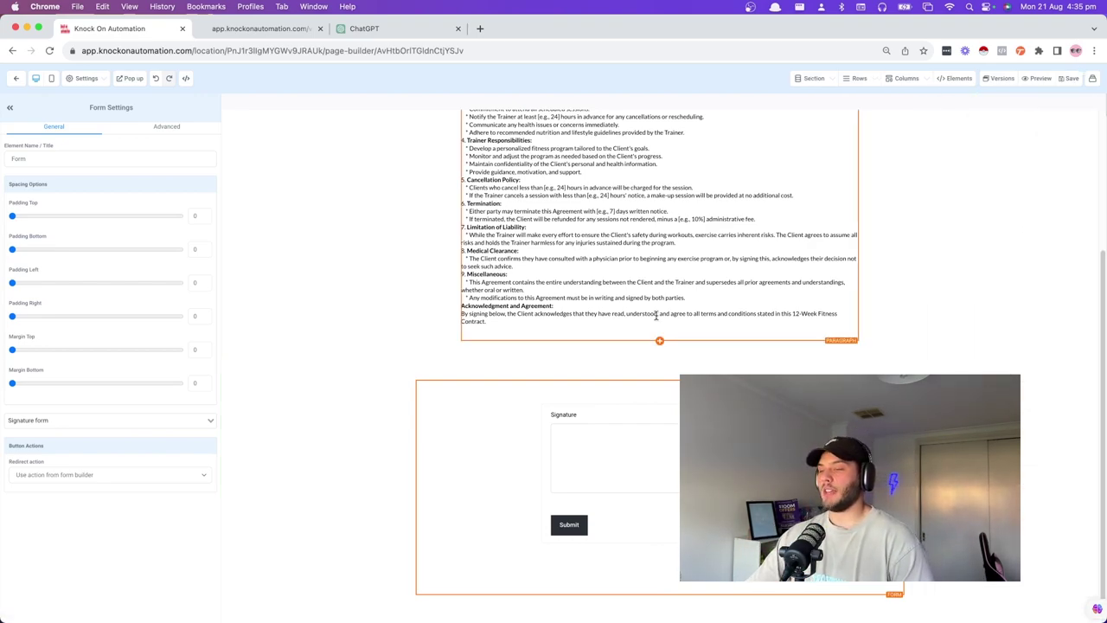
pyautogui.scroll(5, 877, 216)
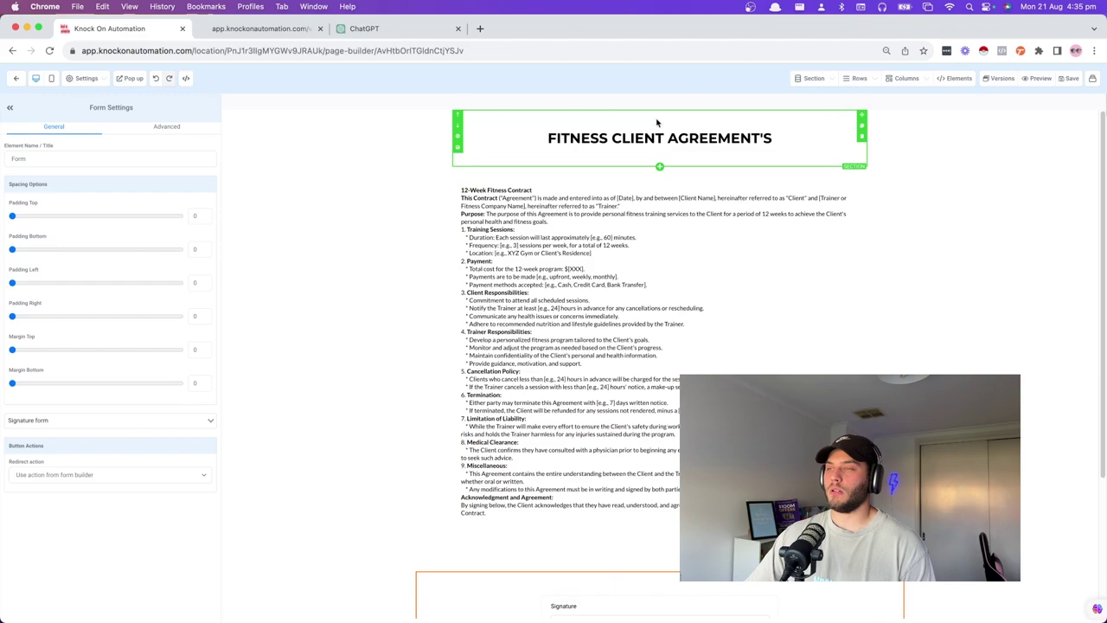
# Step: Add a one-column row with an Image element above the headline and save the page
pyautogui.click(660, 159)
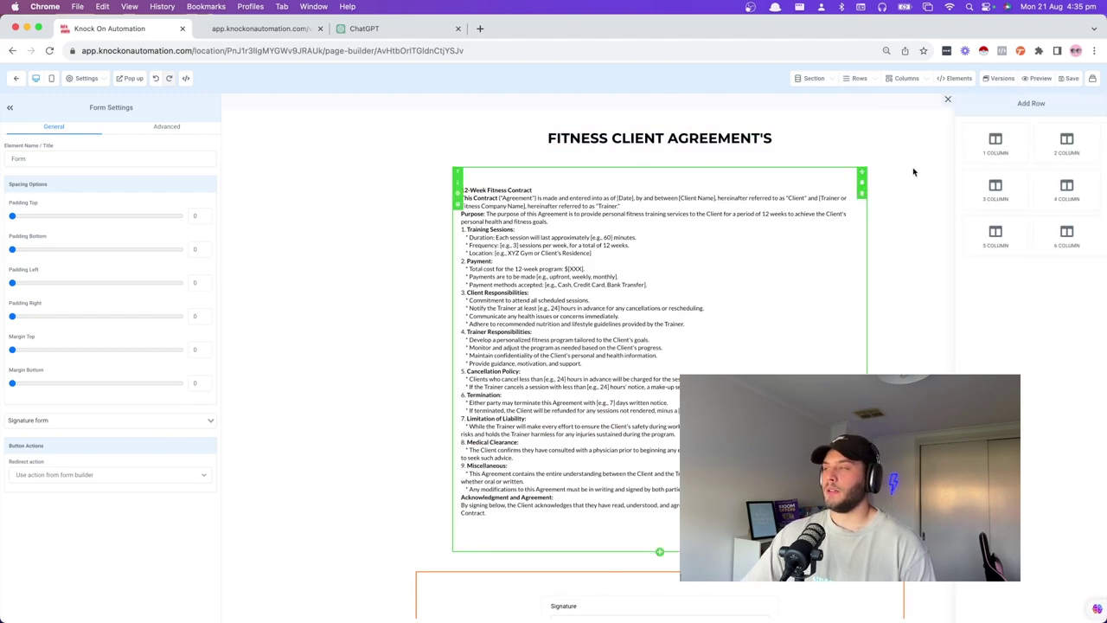
pyautogui.click(992, 141)
pyautogui.click(468, 153)
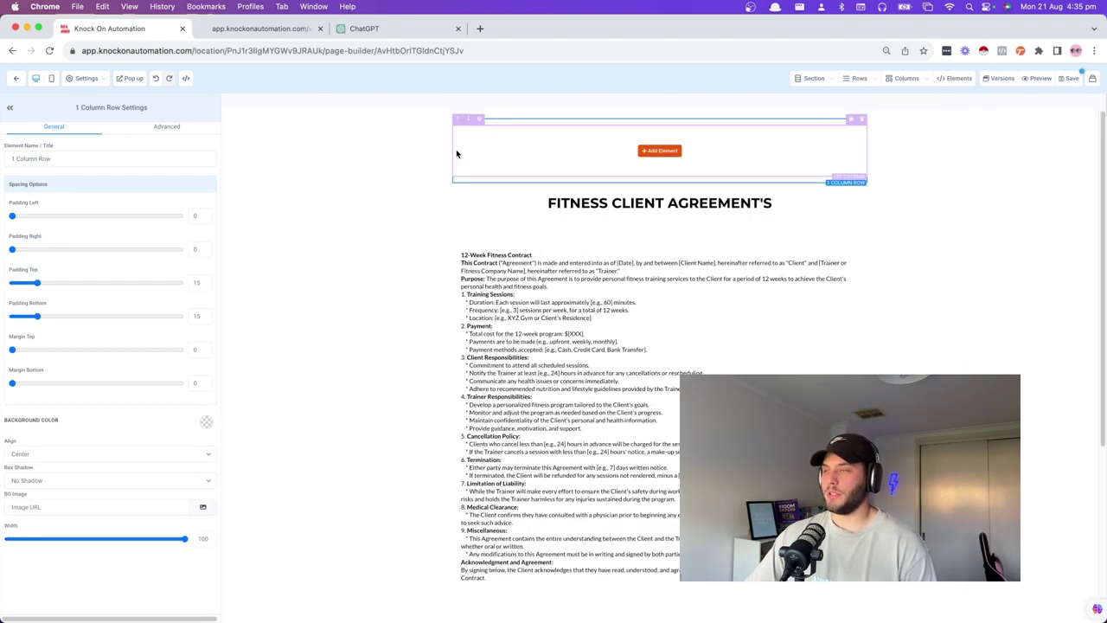
pyautogui.click(670, 154)
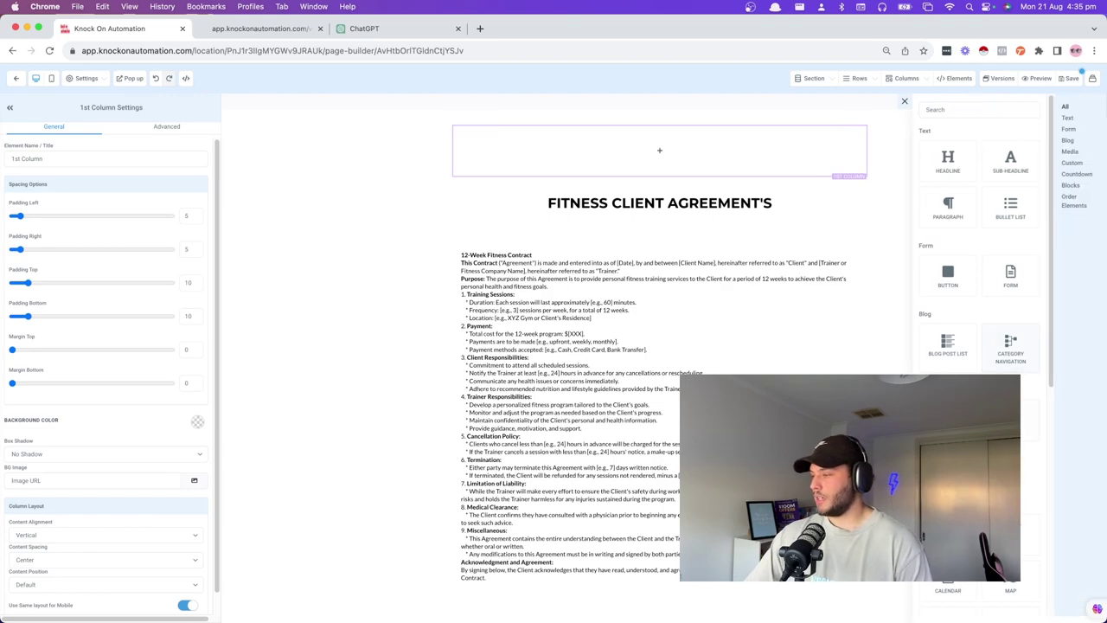
pyautogui.click(988, 367)
pyautogui.scroll(-3, 742, 284)
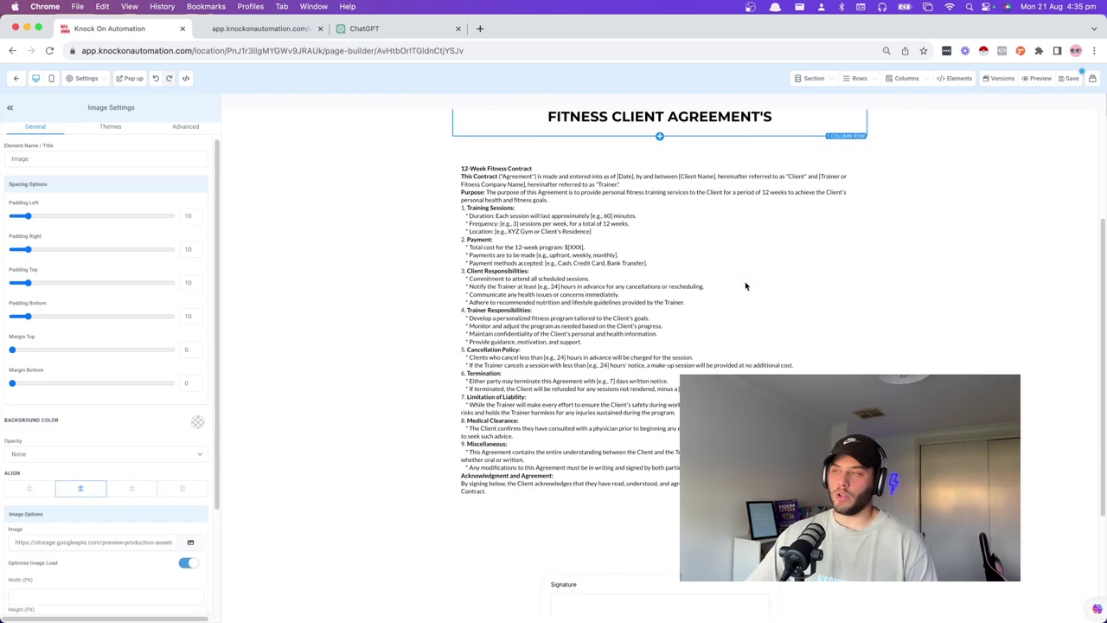
pyautogui.click(1069, 79)
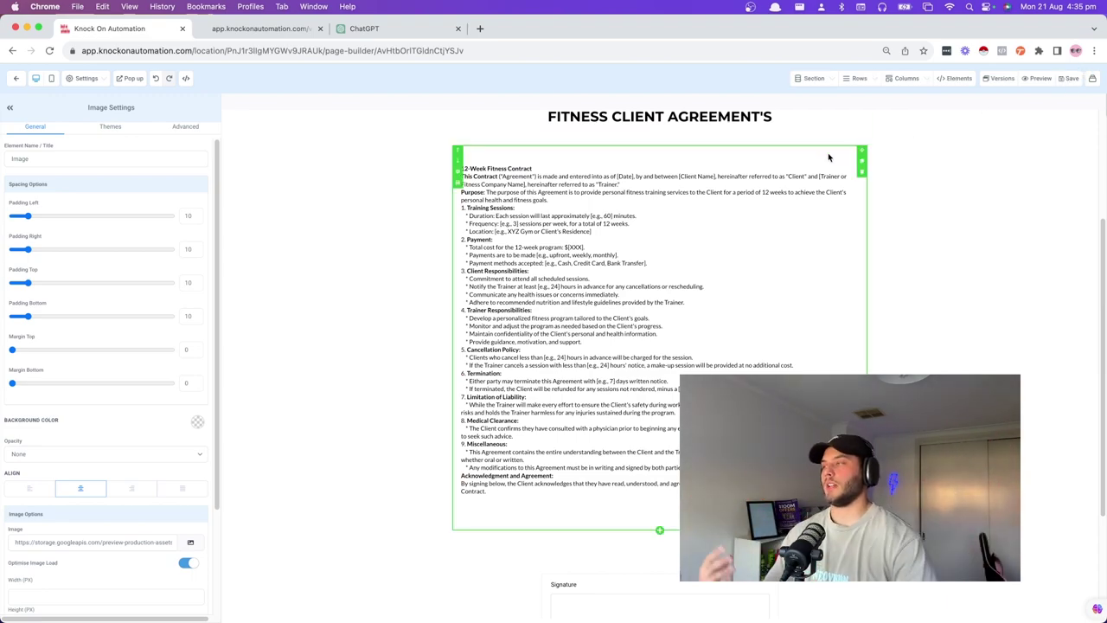
pyautogui.click(16, 78)
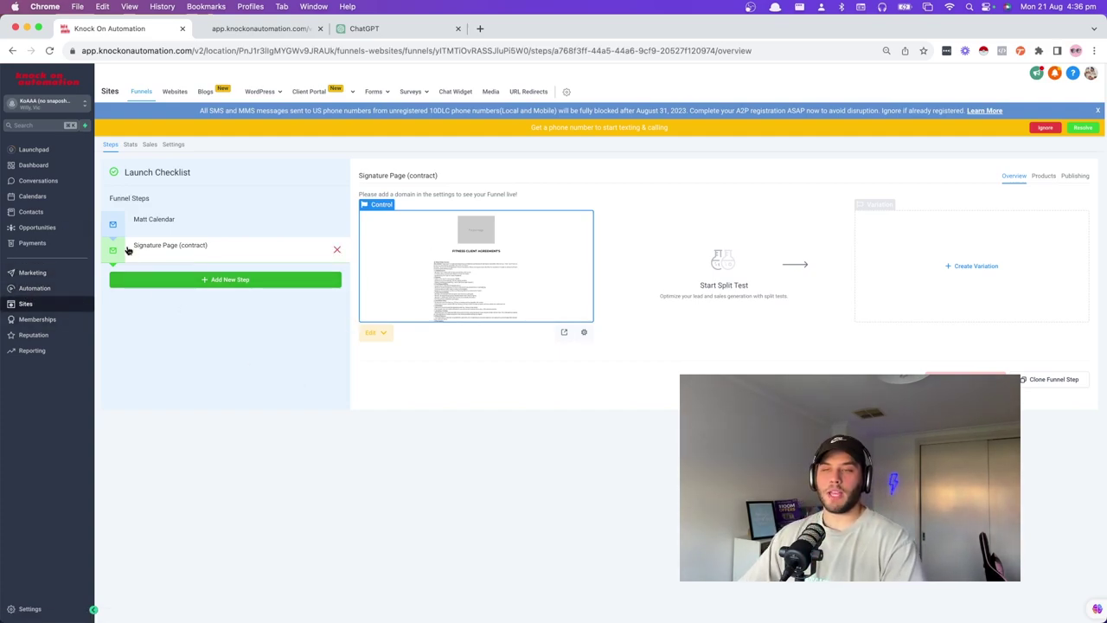
# Step: Open the Automation workflows list
pyautogui.click(26, 289)
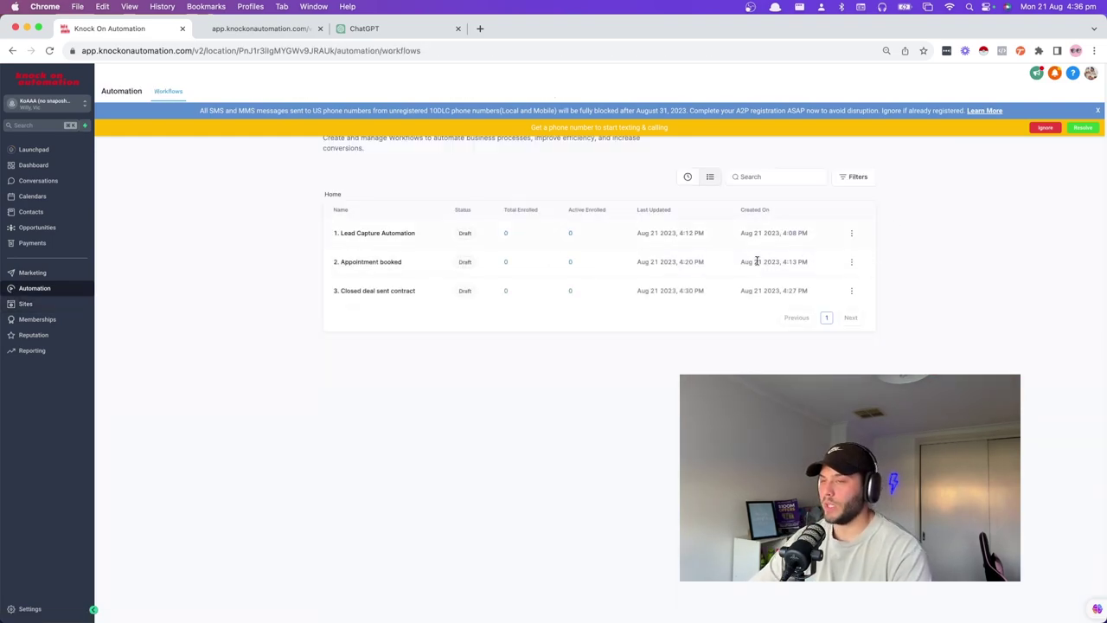
# Step: Dismiss the SMS and phone-number notices and create a new workflow from scratch
pyautogui.click(1098, 113)
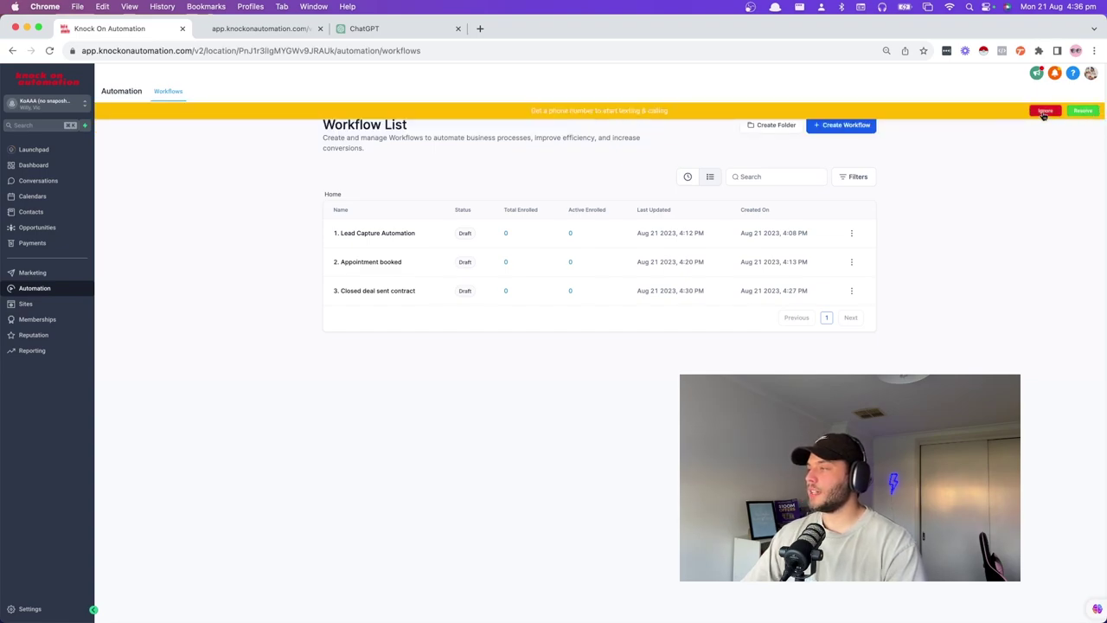
pyautogui.click(1044, 110)
pyautogui.click(844, 126)
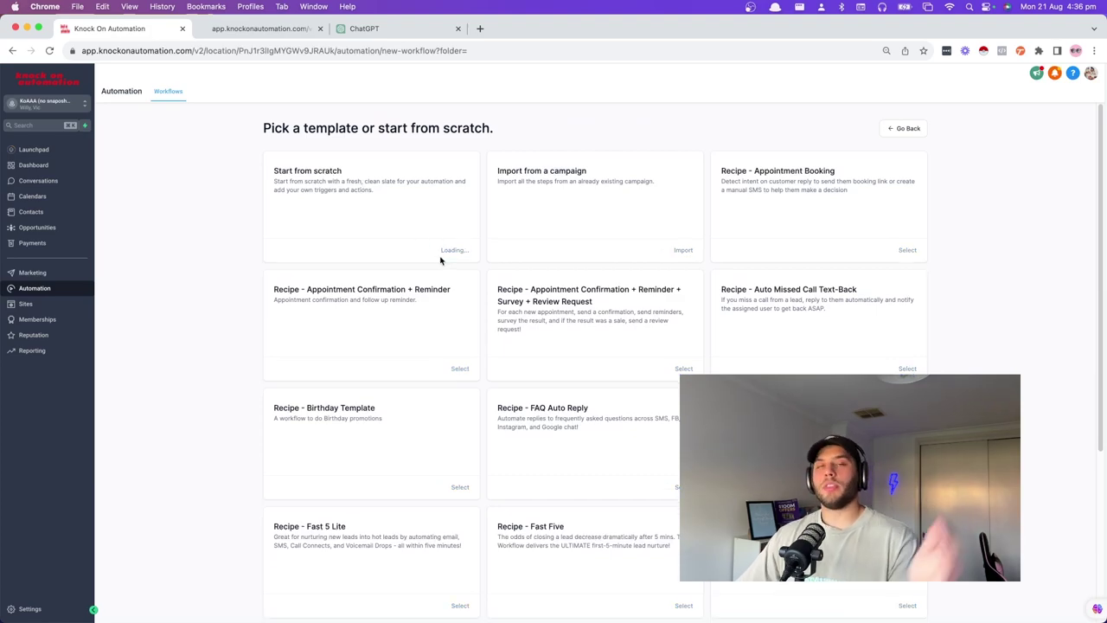
pyautogui.click(446, 251)
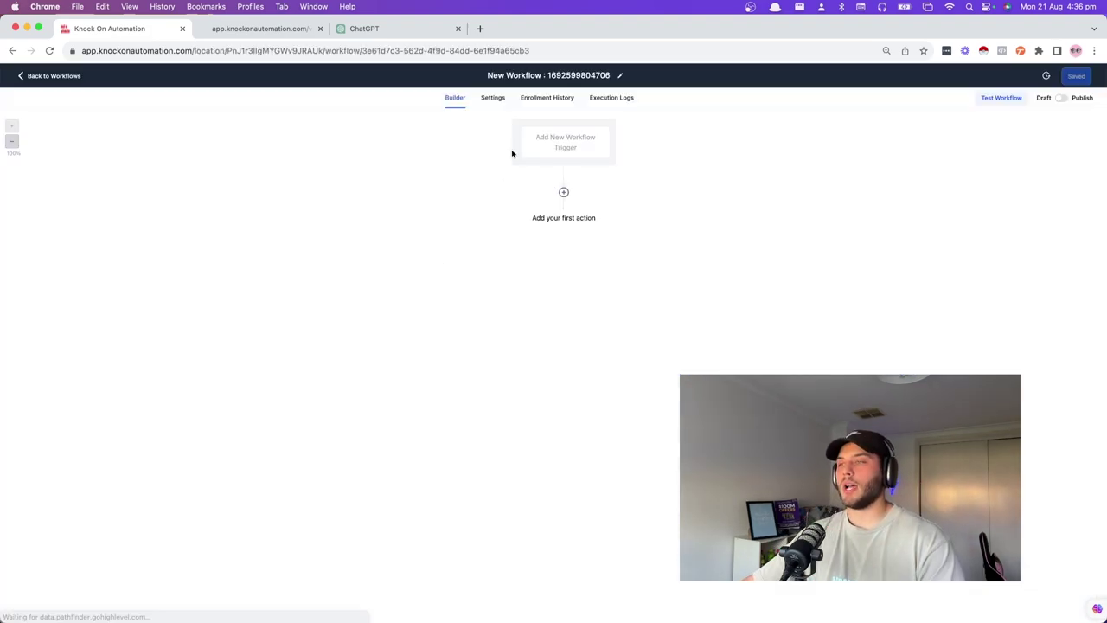
# Step: Rename the workflow to '4. Signature Onboarding'
pyautogui.click(576, 74)
pyautogui.press('BackSpace')
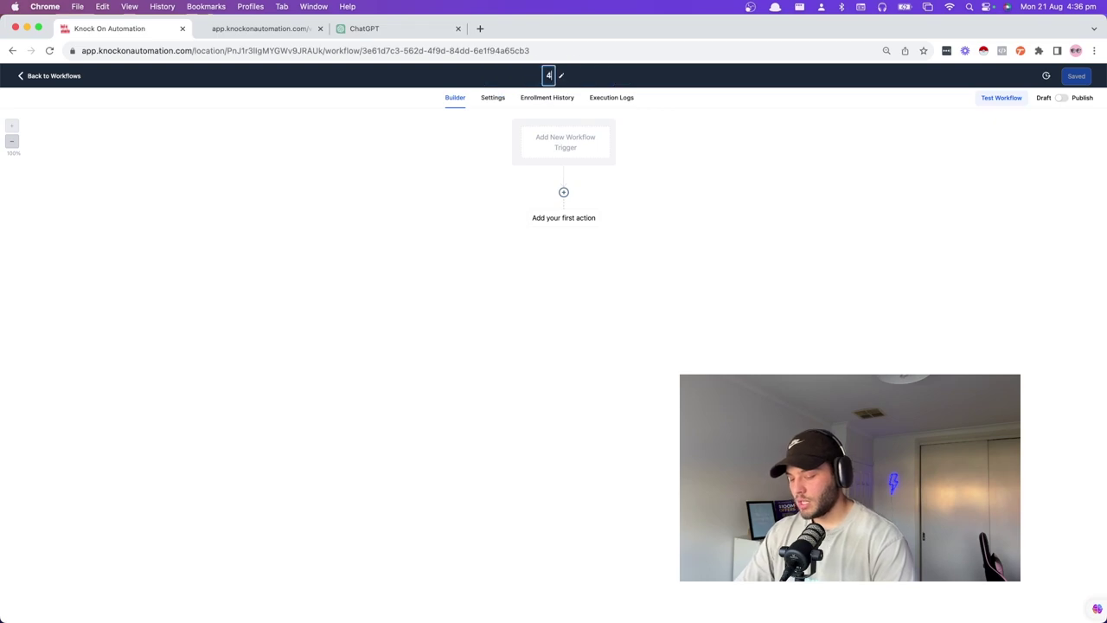
pyautogui.write('4. Sig')
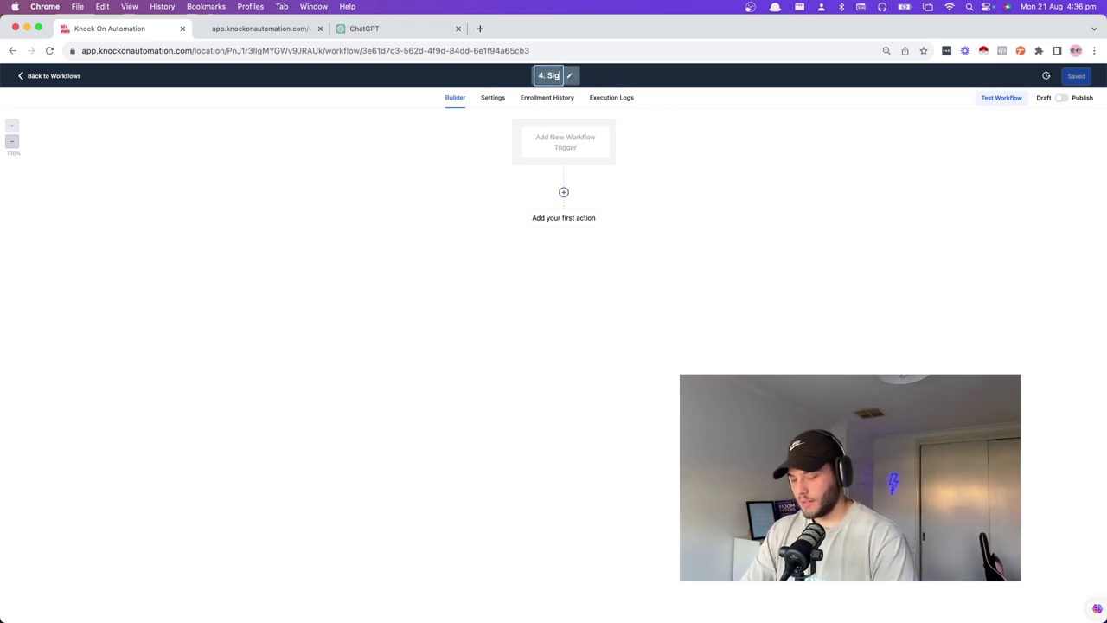
pyautogui.write('nature Onboarding')
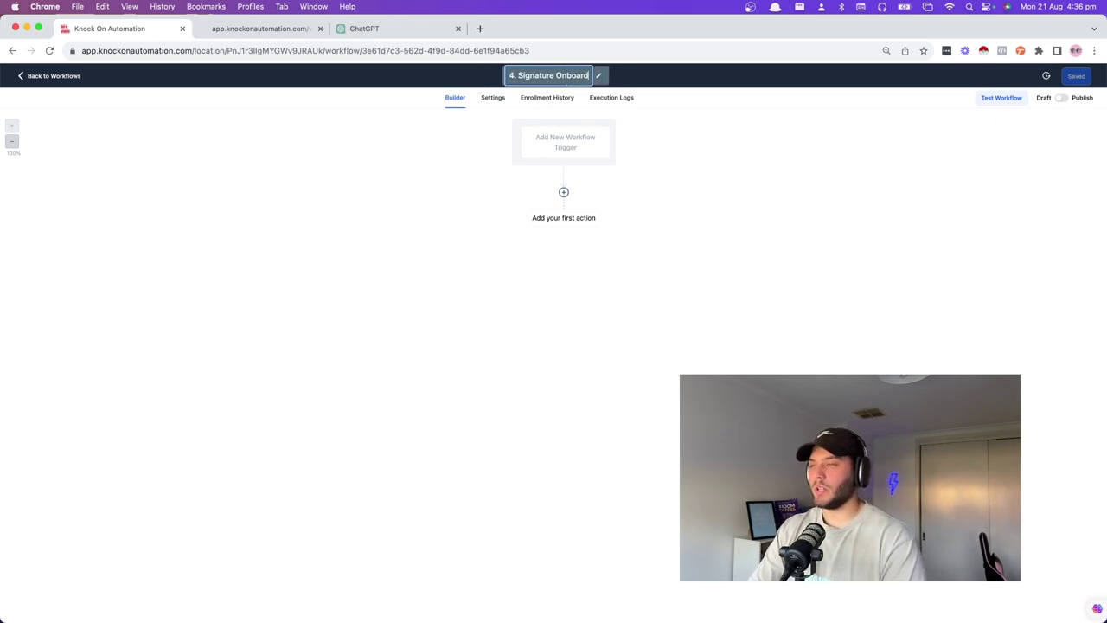
pyautogui.press('Return')
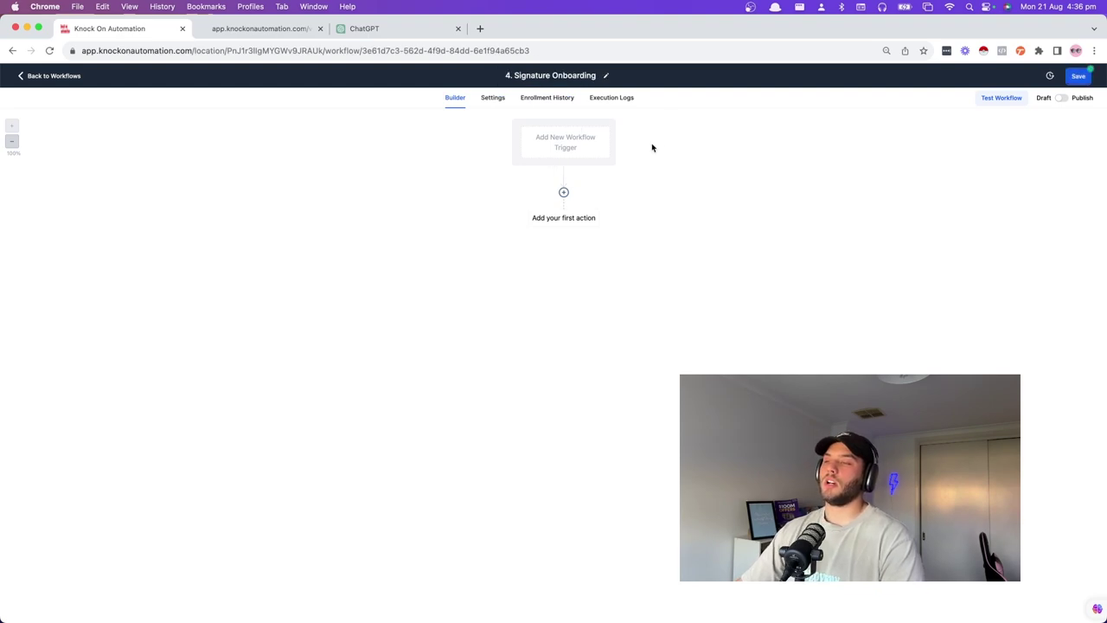
# Step: Add a Form Submitted trigger filtered to the Signature form and save it
pyautogui.click(568, 148)
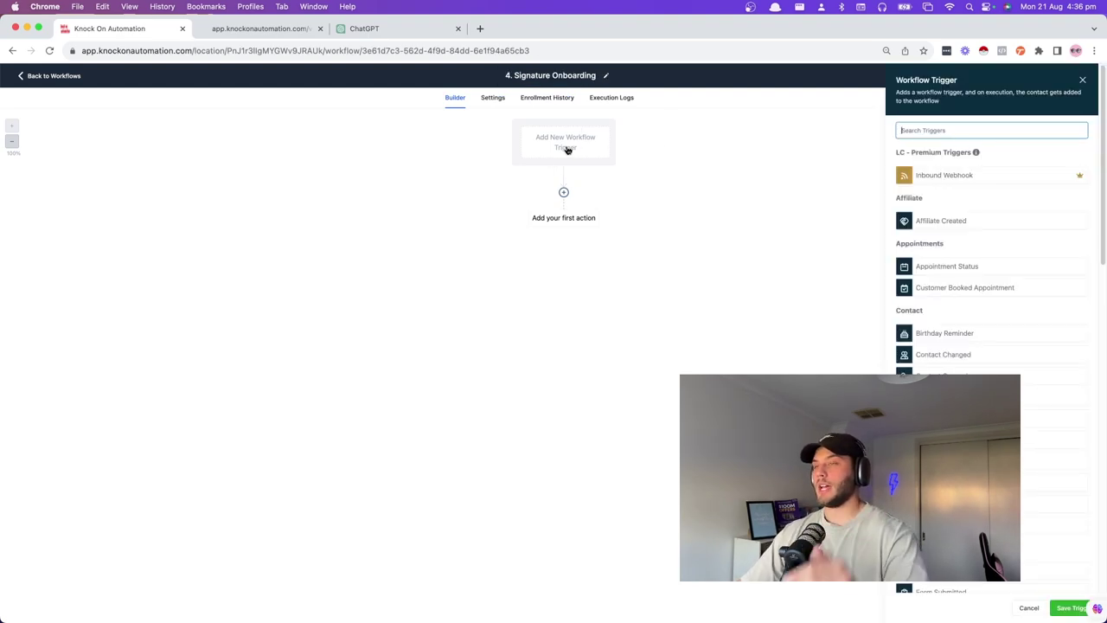
pyautogui.write('form')
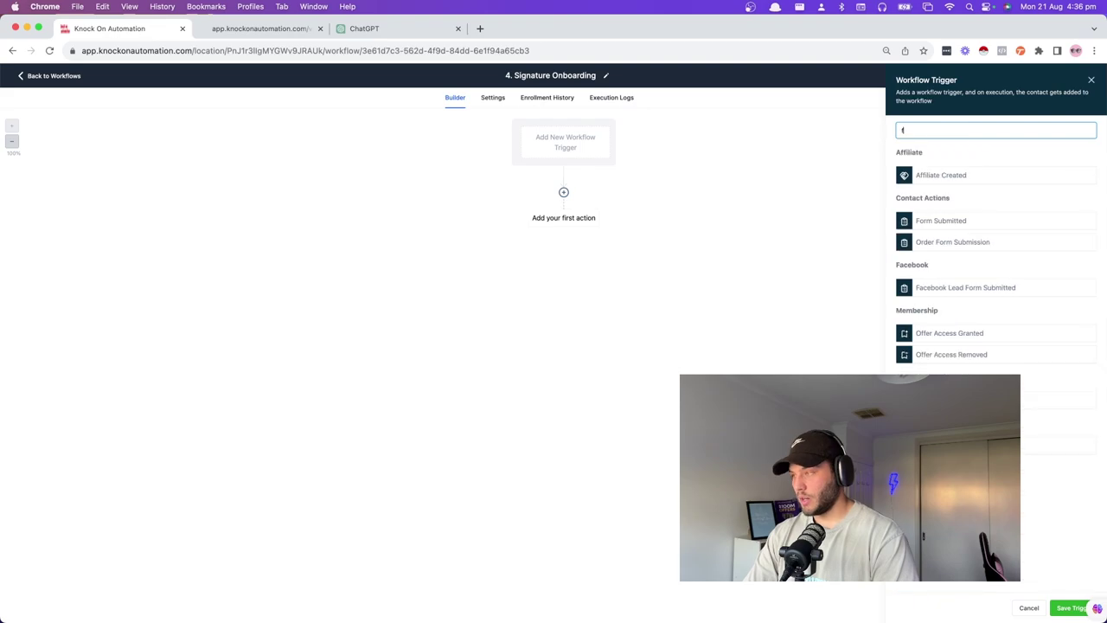
pyautogui.click(924, 177)
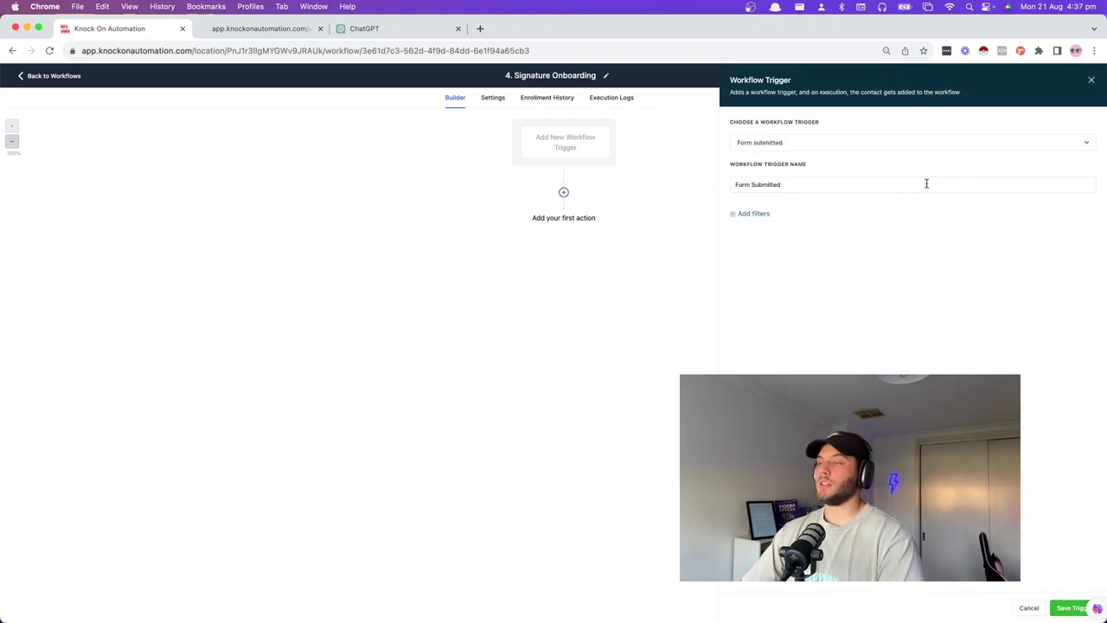
pyautogui.click(765, 215)
pyautogui.click(759, 225)
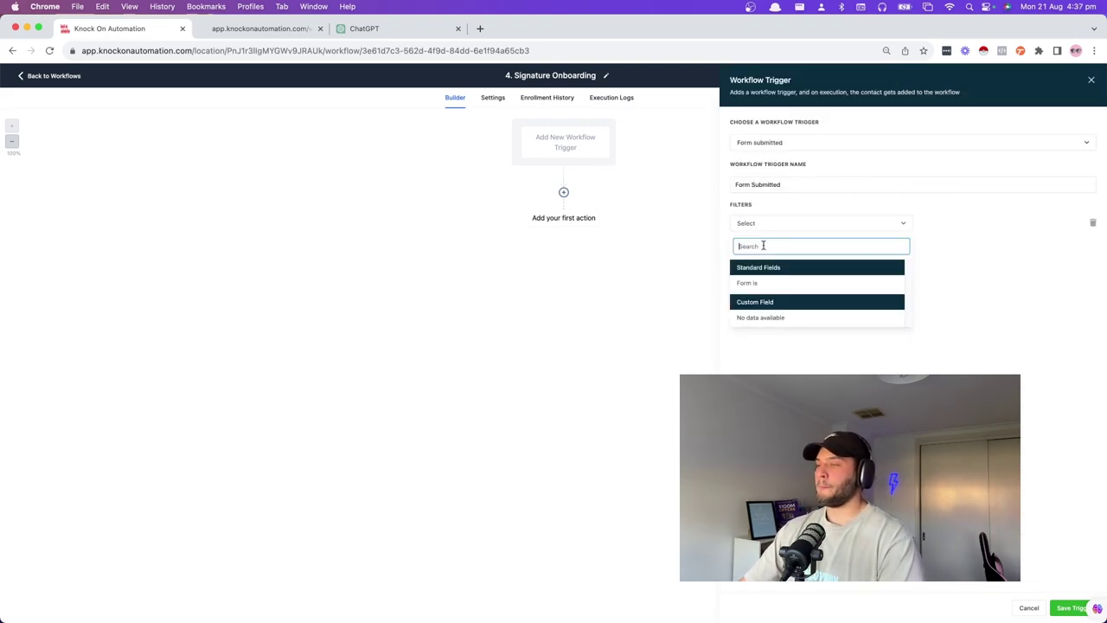
pyautogui.click(764, 285)
pyautogui.click(969, 227)
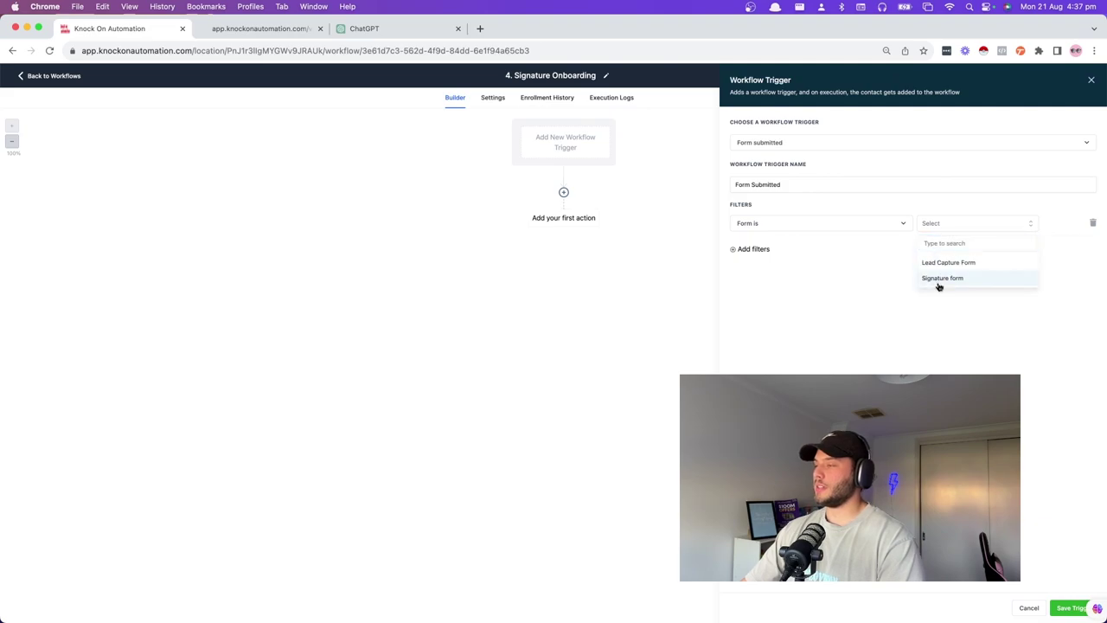
pyautogui.click(938, 278)
pyautogui.click(1066, 607)
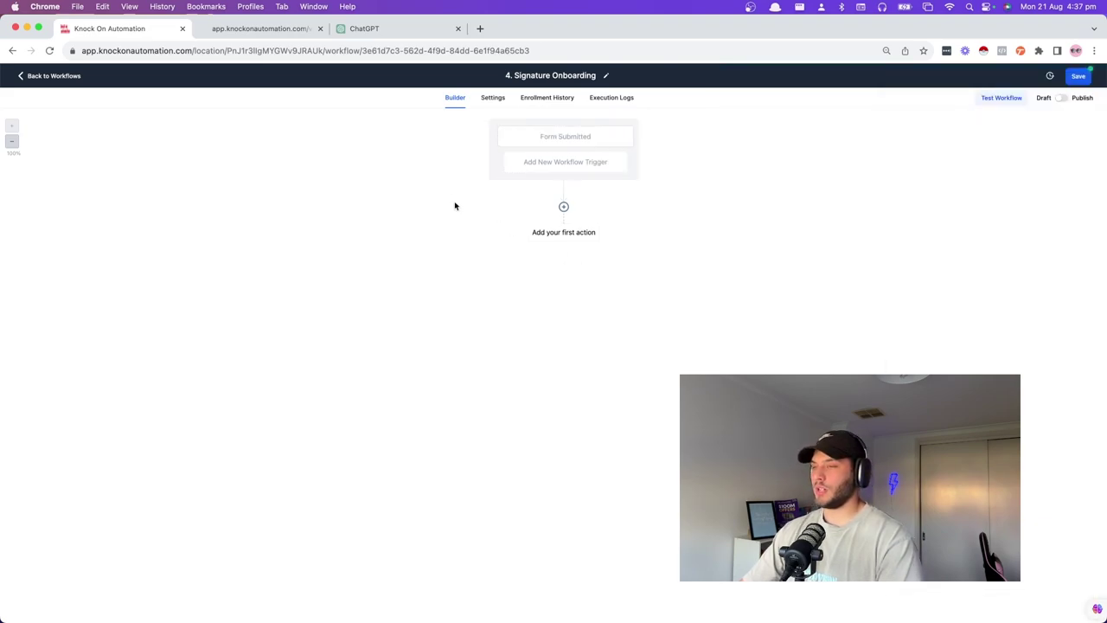
pyautogui.click(564, 209)
# Step: Add a Send SMS action saying "YOOO!!! congrants on getting onboarded!" and save it
pyautogui.write('mess')
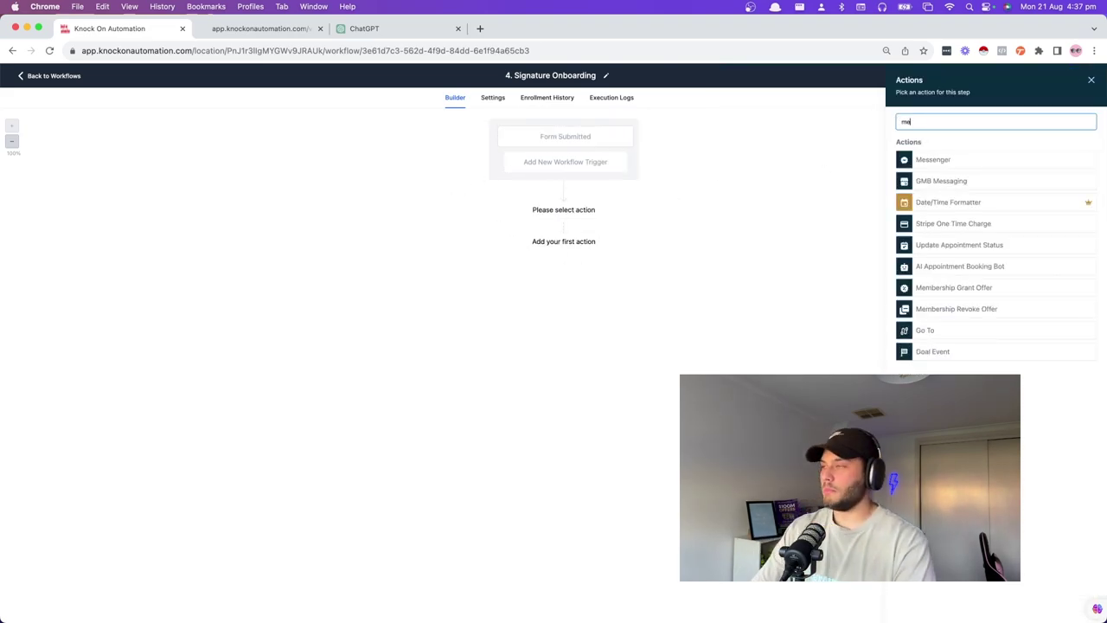
pyautogui.press('BackSpace')
pyautogui.press('BackSpace')
pyautogui.press('BackSpace')
pyautogui.press('BackSpace')
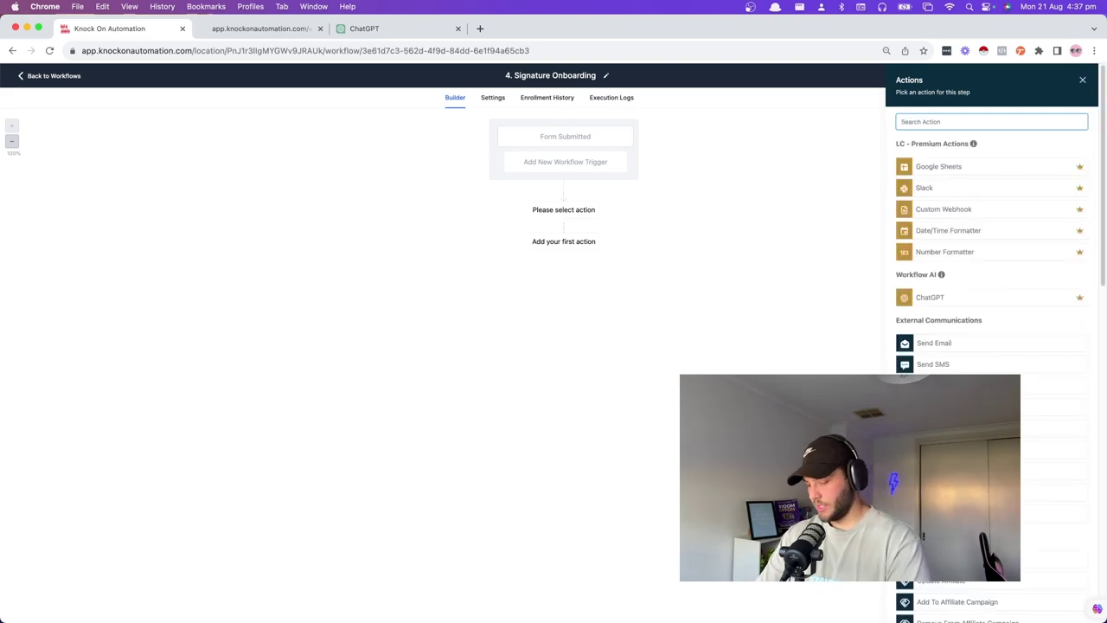
pyautogui.write('sms')
pyautogui.click(943, 161)
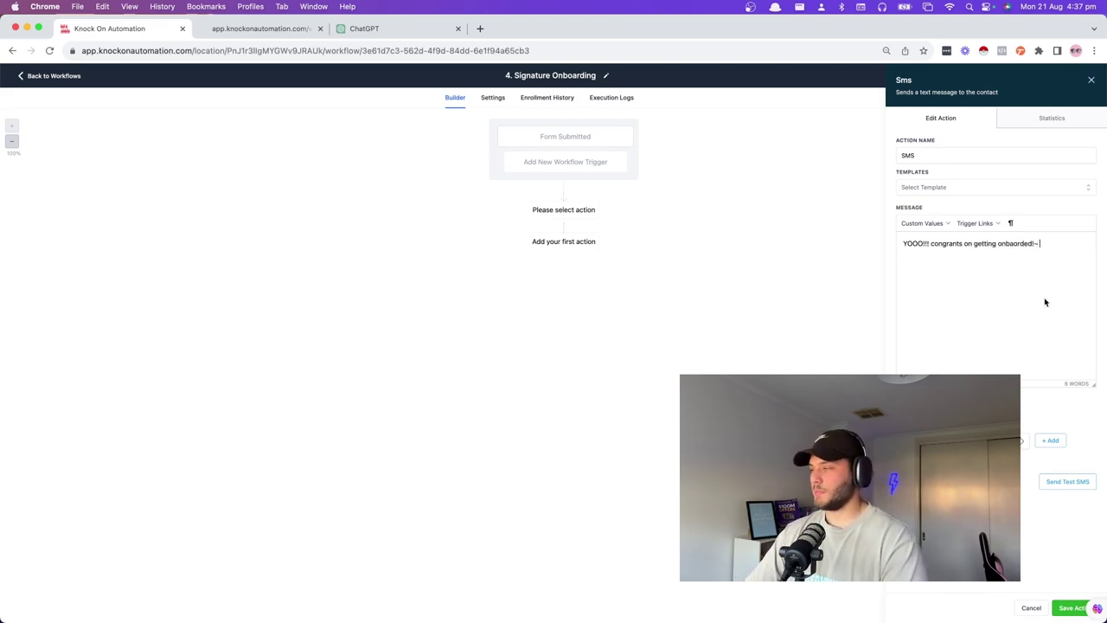
pyautogui.click(1077, 606)
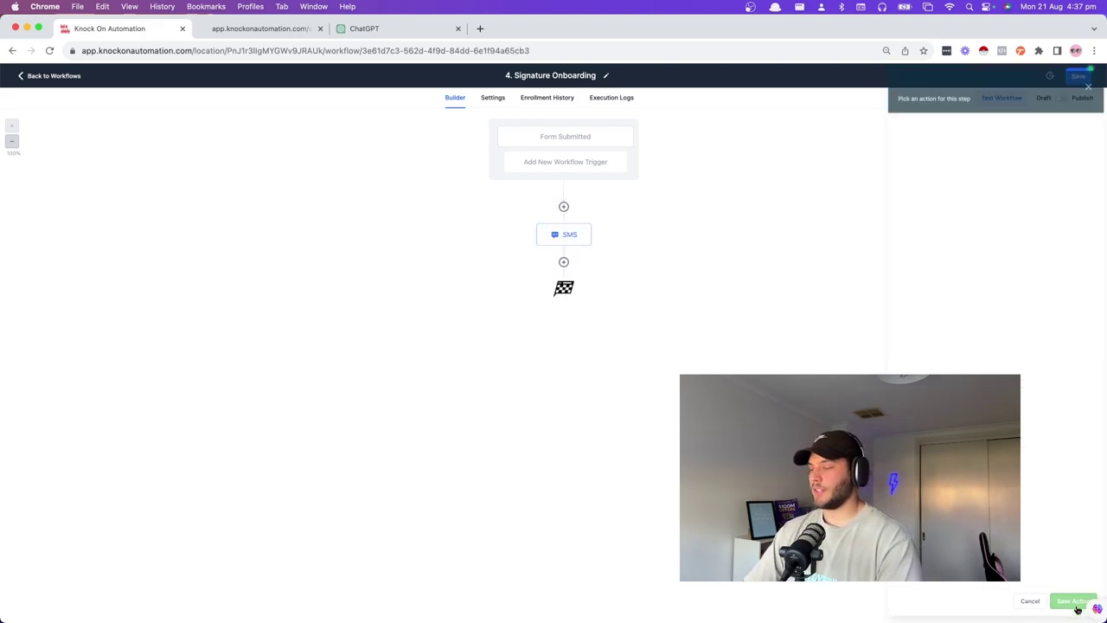
# Step: Add a Send Email action after the SMS step
pyautogui.click(563, 261)
pyautogui.click(960, 122)
pyautogui.write('mail')
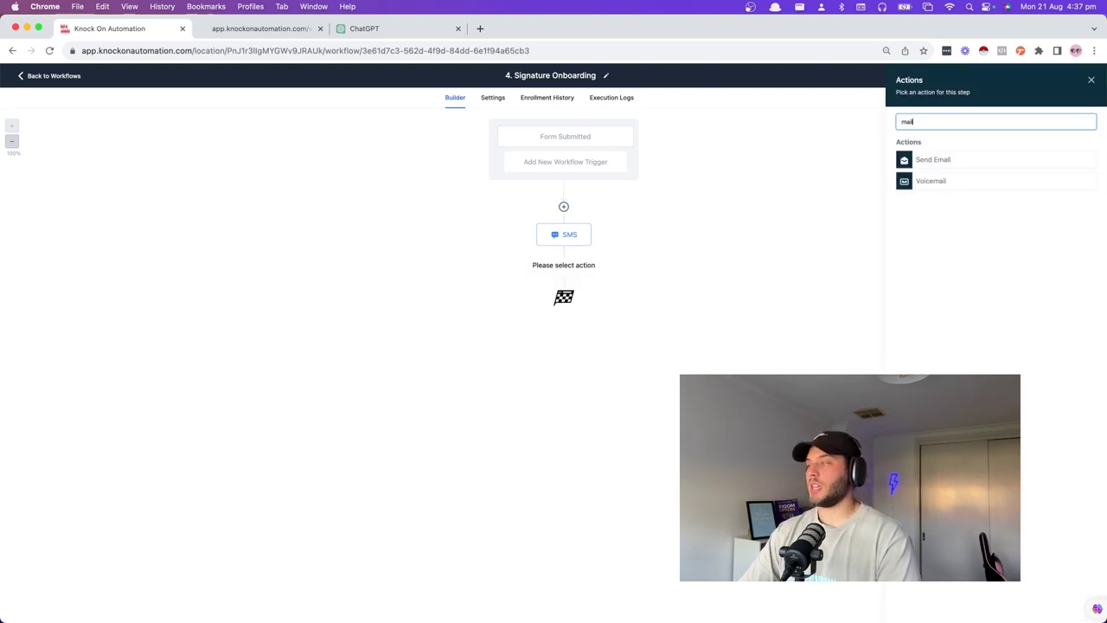
pyautogui.click(961, 163)
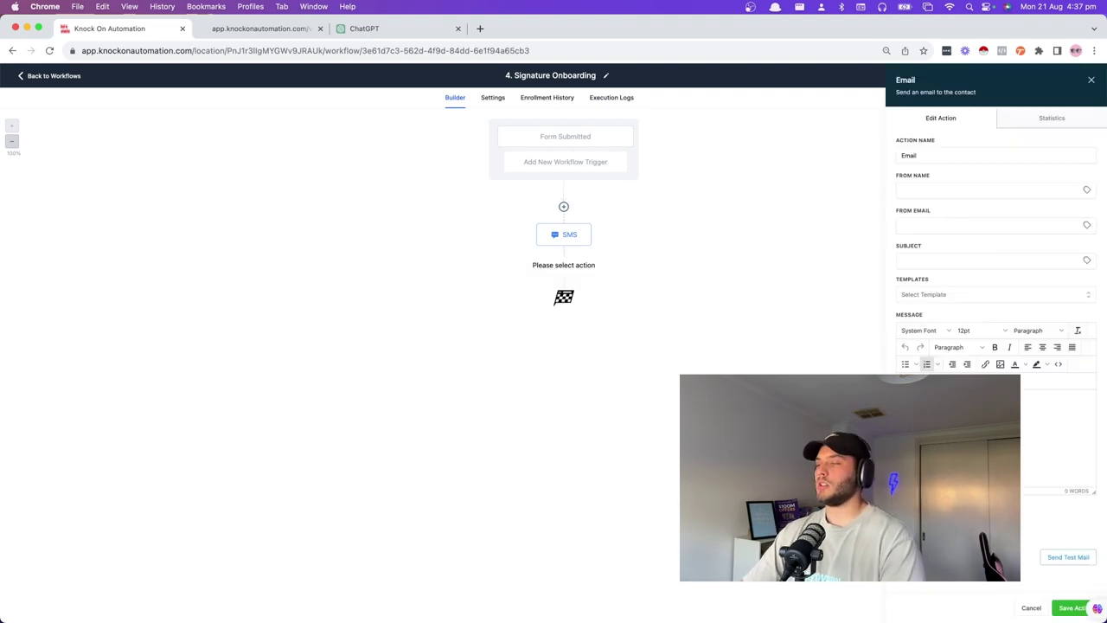
pyautogui.click(358, 31)
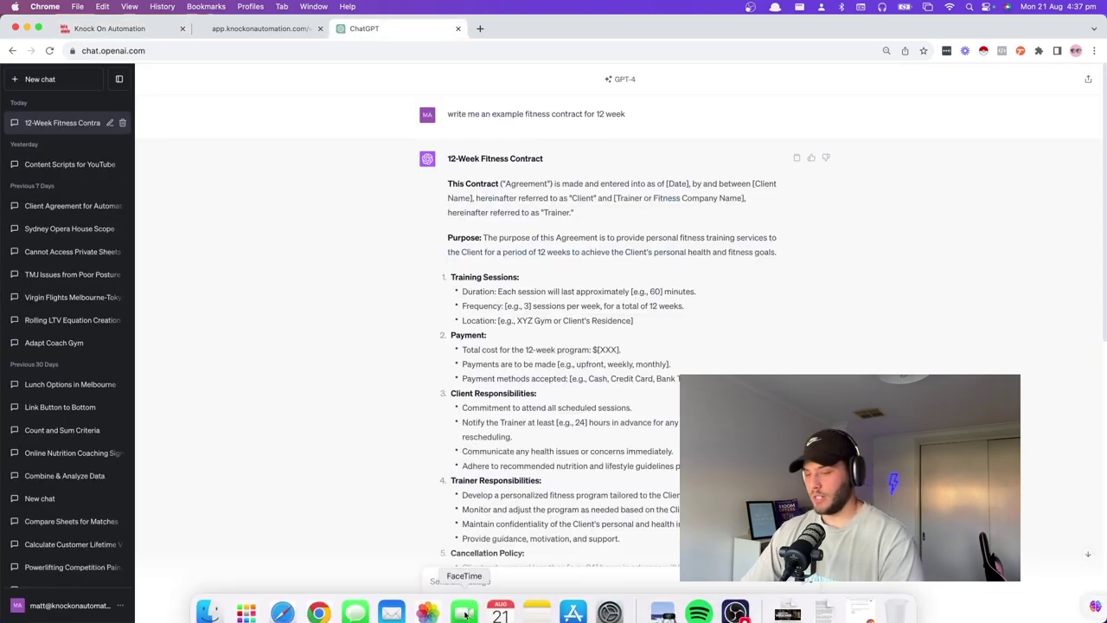
# Step: Ask ChatGPT to 'write a quick welcome email for them' and return to the workflow
pyautogui.click(443, 584)
pyautogui.write('w')
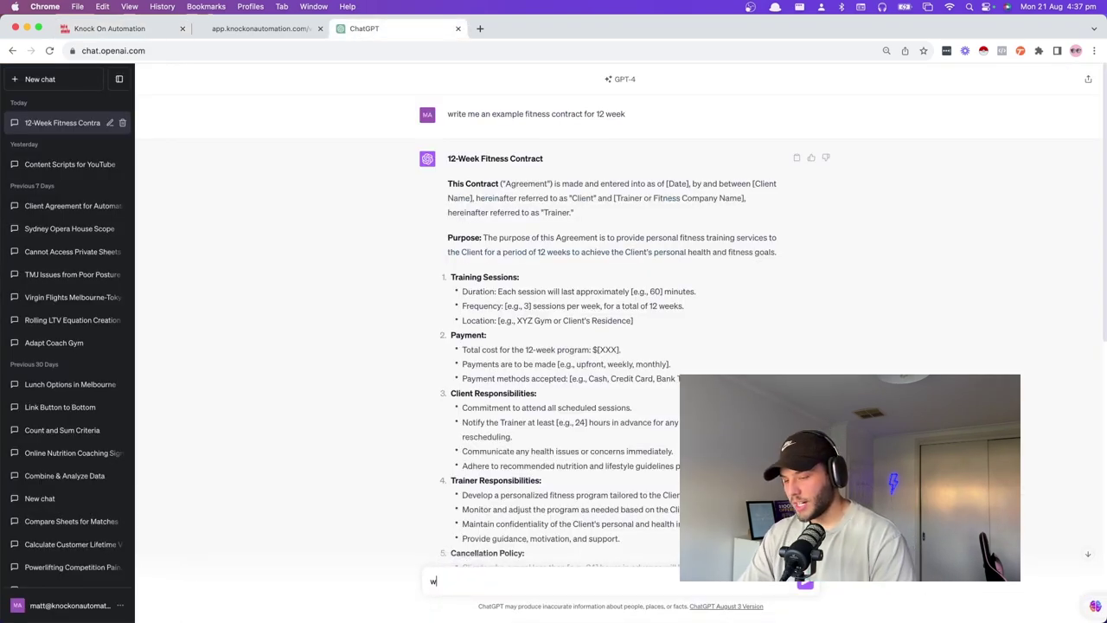
pyautogui.write('rite a quick wel')
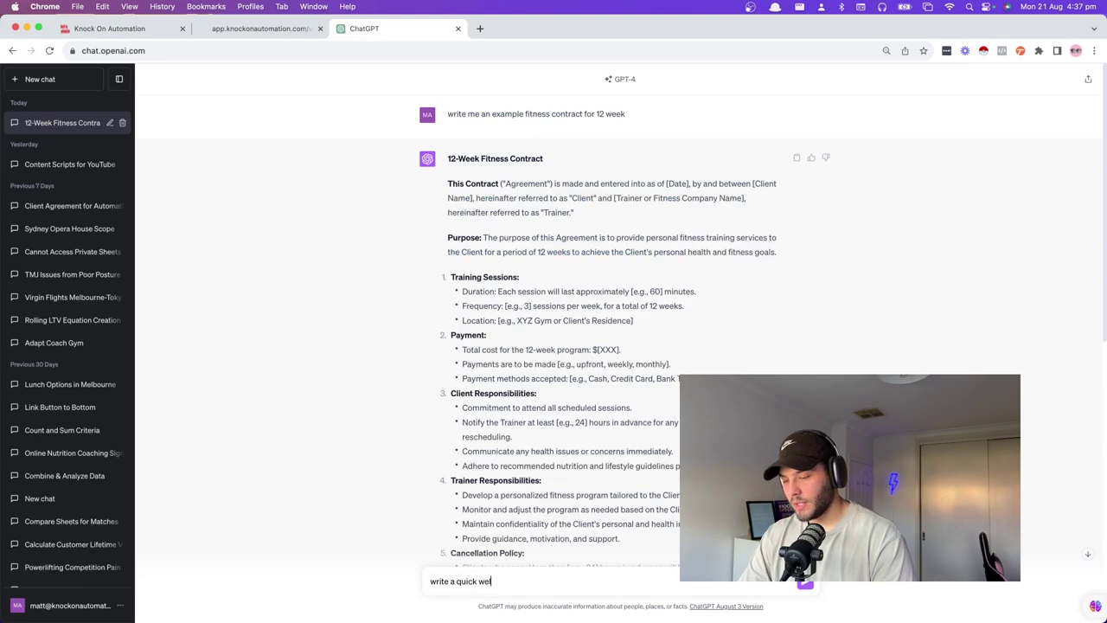
pyautogui.write('come email for th')
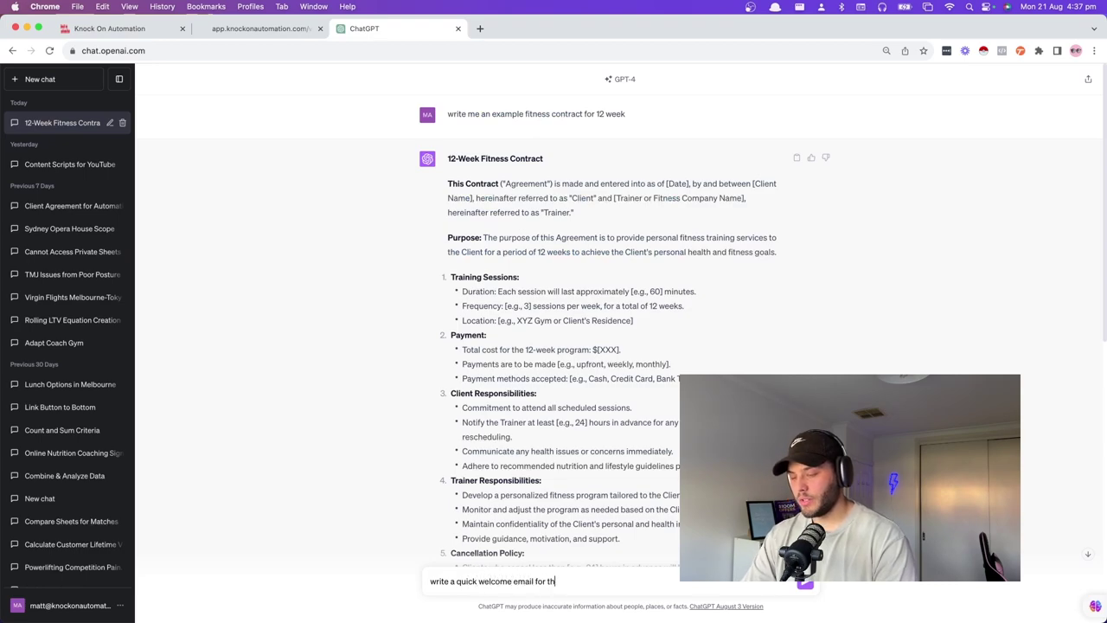
pyautogui.write('em')
pyautogui.press('Return')
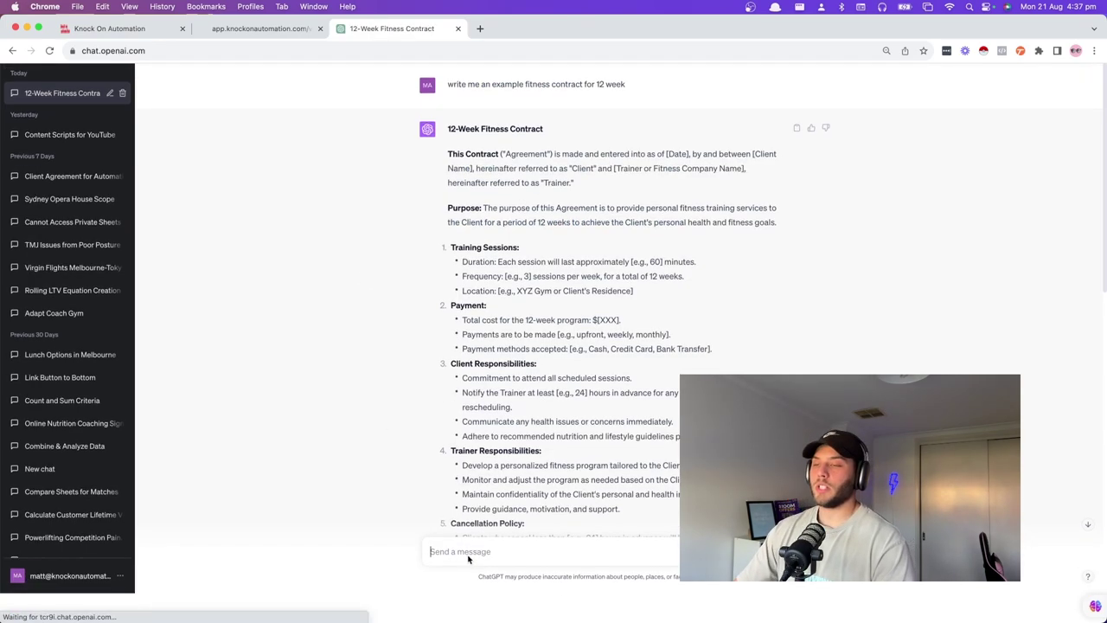
pyautogui.click(104, 27)
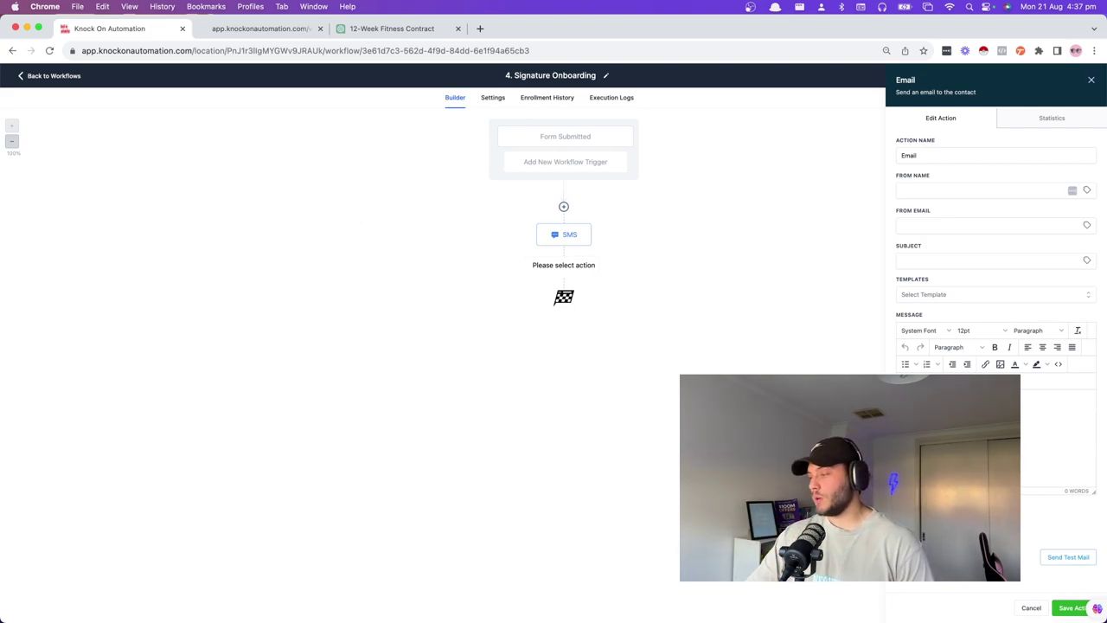
# Step: Give the Email step the subject 'WELCOME', save the step, and save the workflow
pyautogui.click(1064, 608)
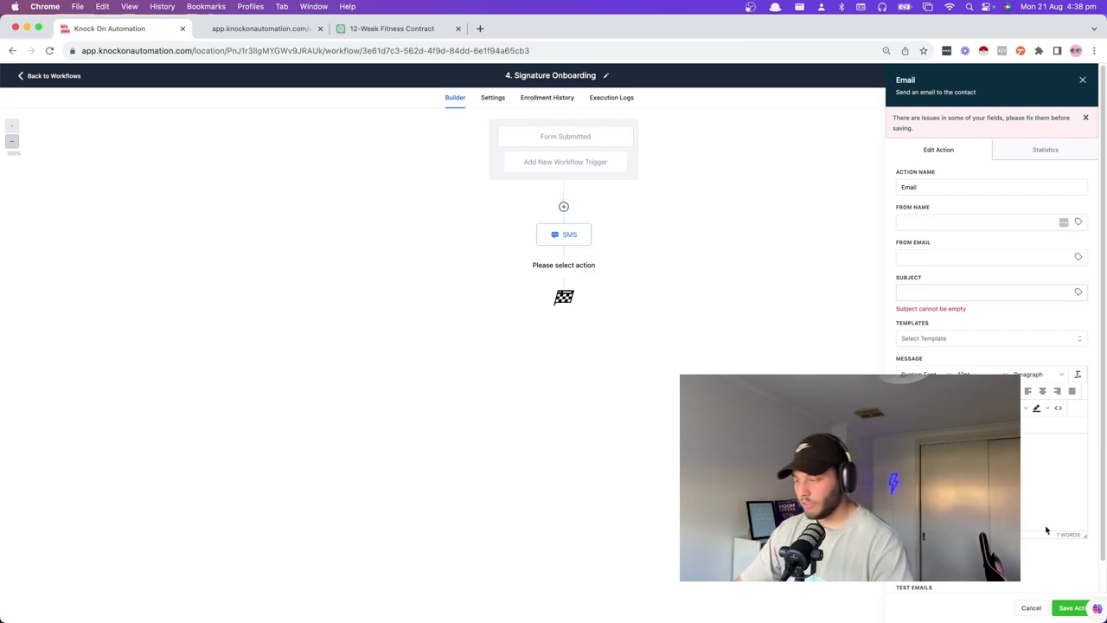
pyautogui.click(927, 292)
pyautogui.write('WELCOME')
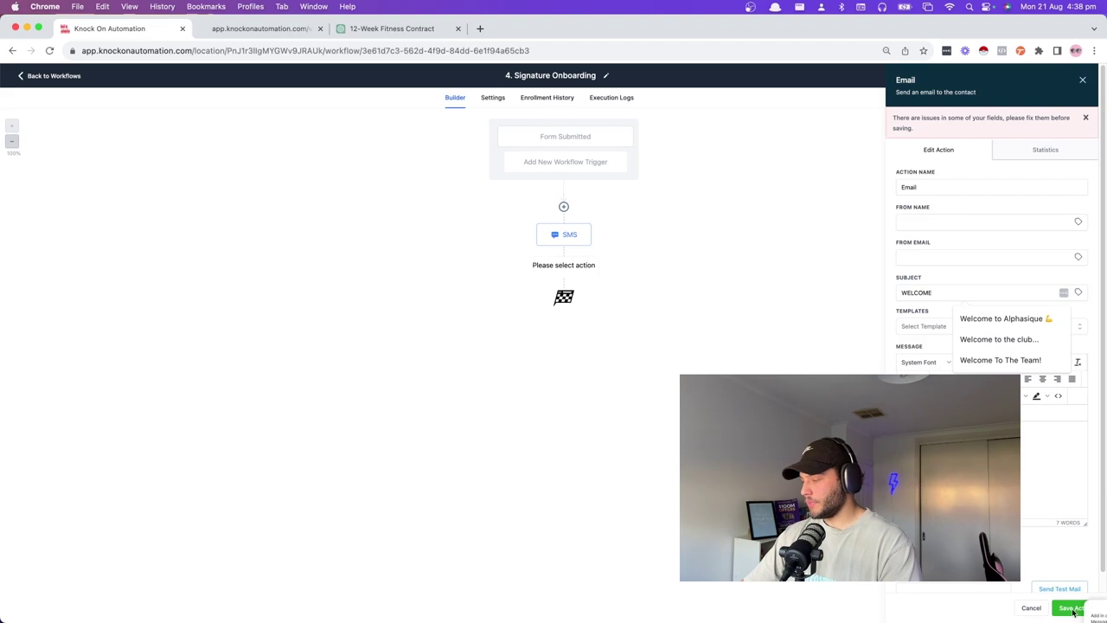
pyautogui.click(1074, 588)
pyautogui.press('Escape')
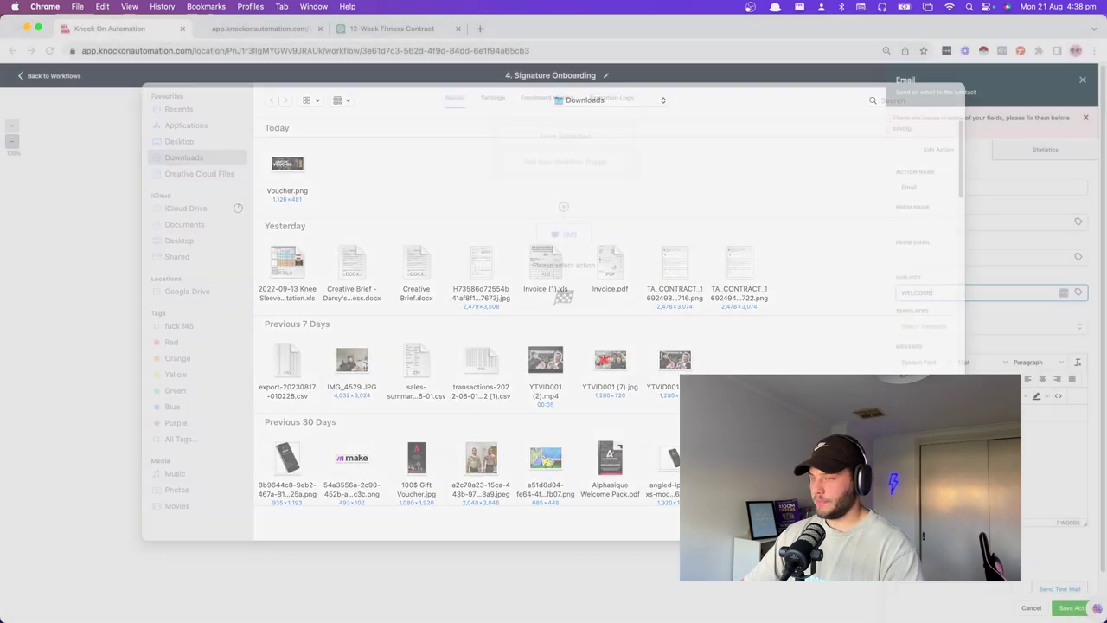
pyautogui.click(1071, 609)
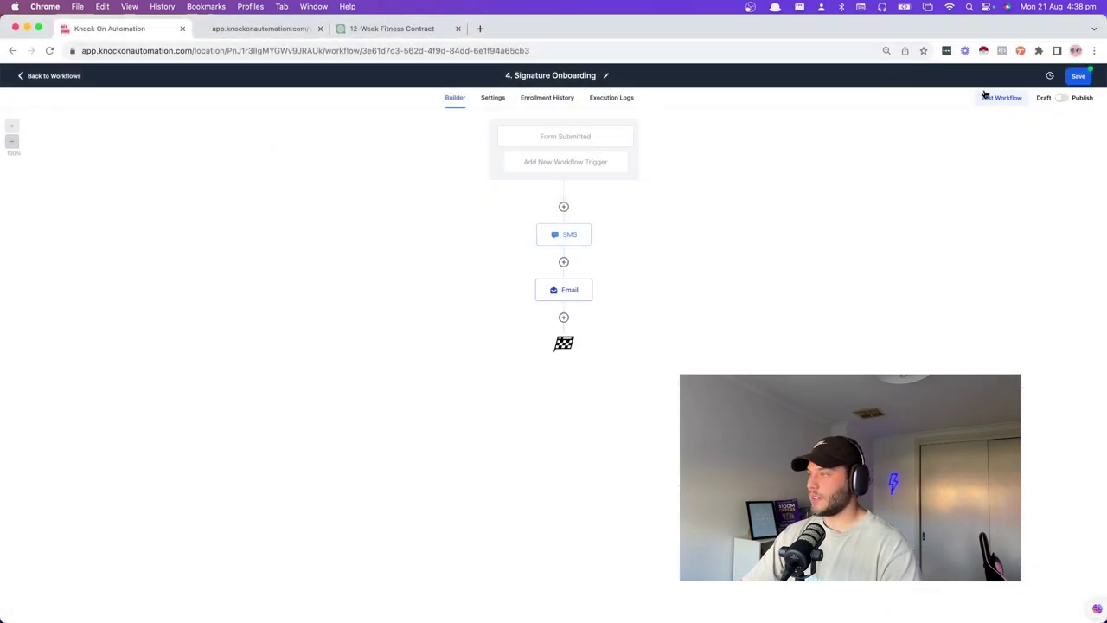
pyautogui.click(1080, 76)
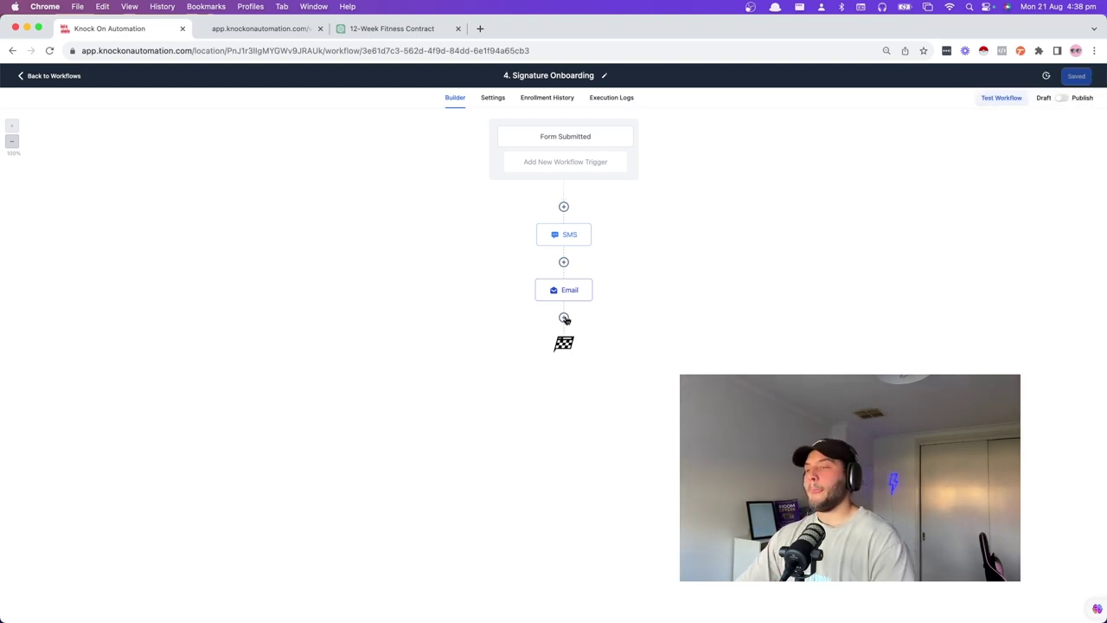
pyautogui.click(564, 319)
# Step: Pick a Webhook action, discard it without saving, and return to the workflows list
pyautogui.write('web')
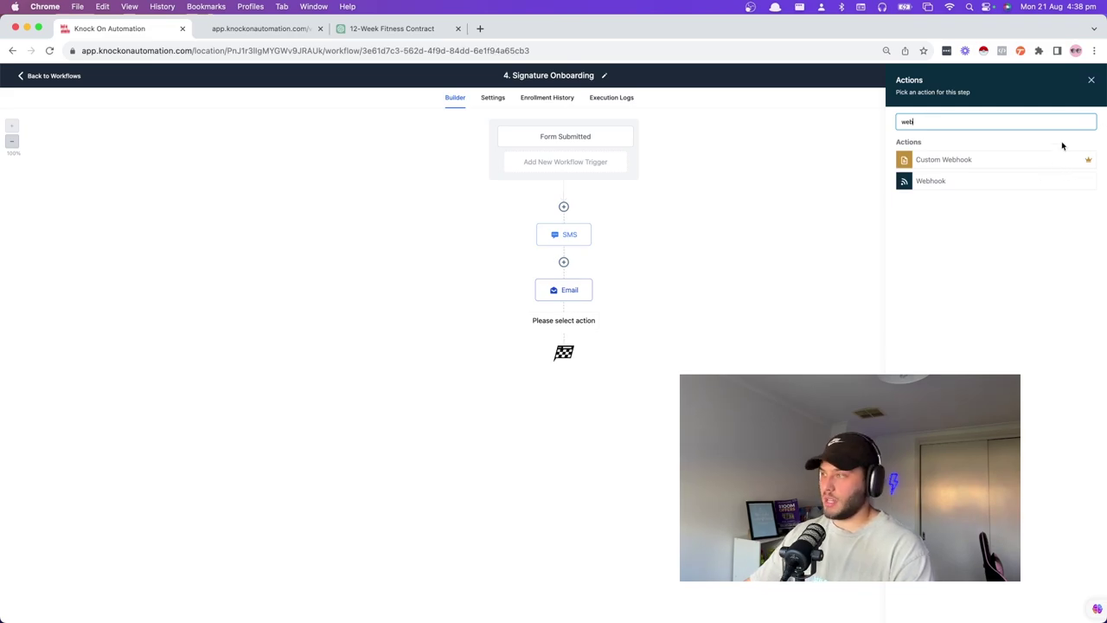
pyautogui.click(939, 181)
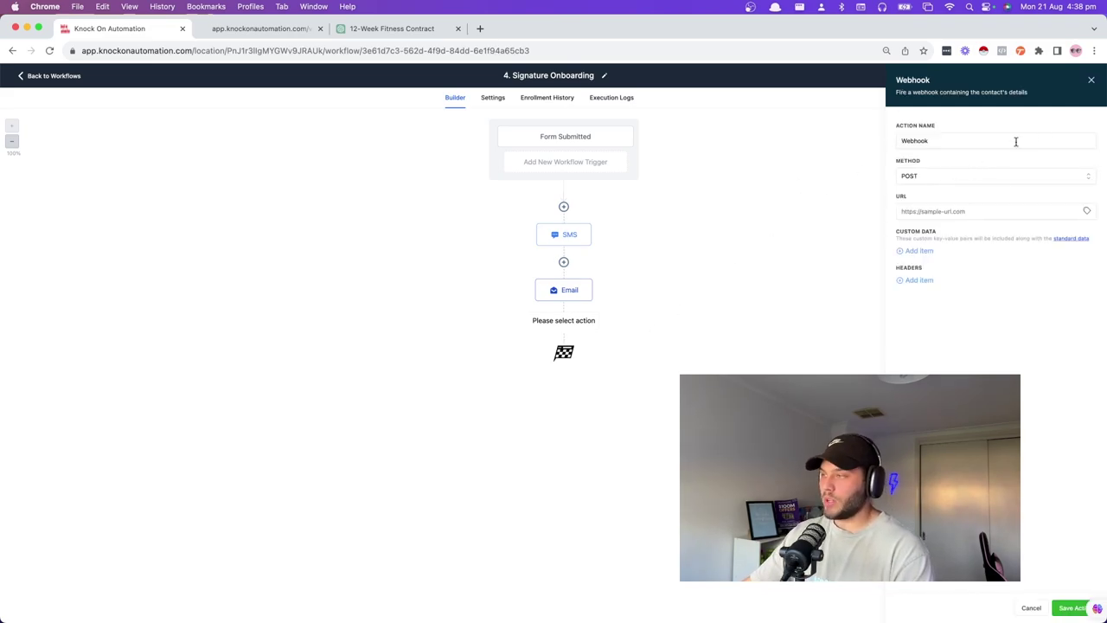
pyautogui.click(1091, 80)
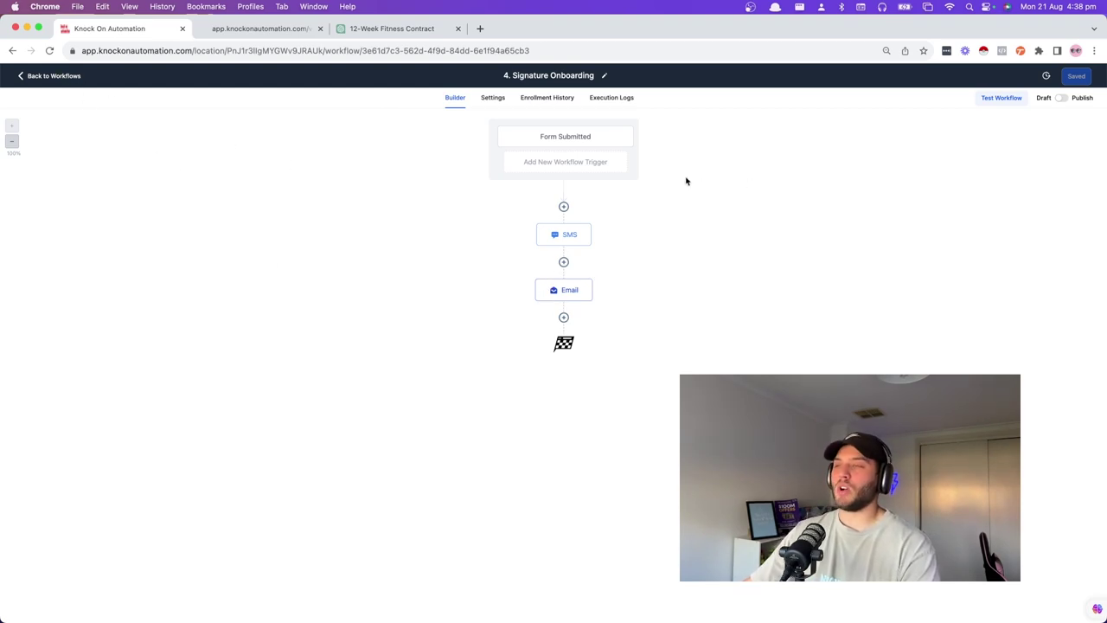
pyautogui.click(57, 78)
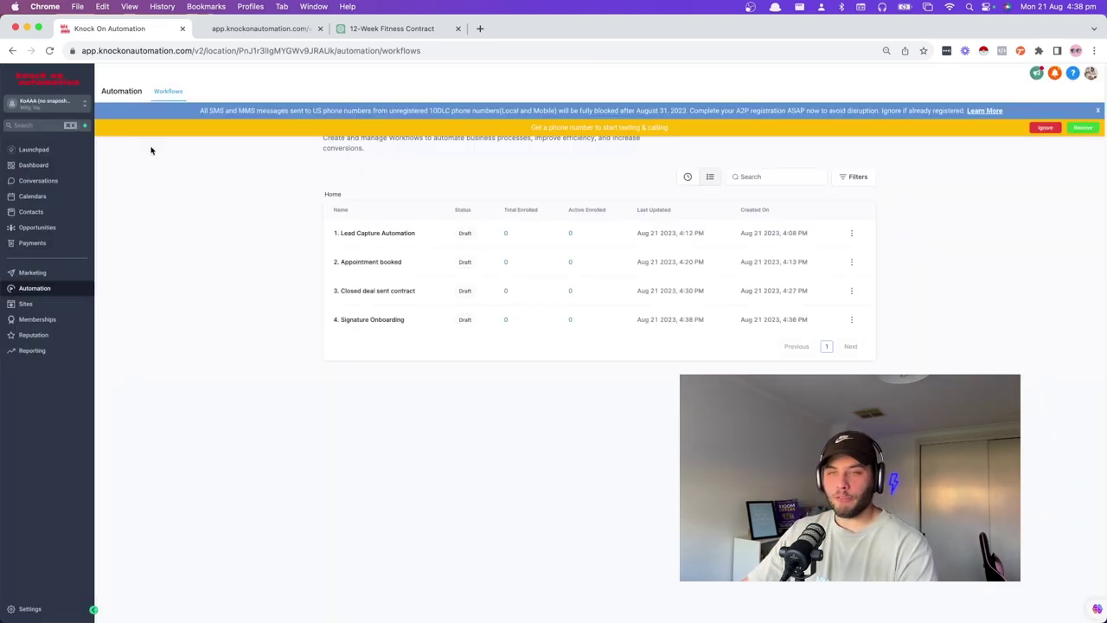
# Step: Move the lead's card from Closed Deal to No Sale, then start a blank workflow from scratch
pyautogui.click(37, 228)
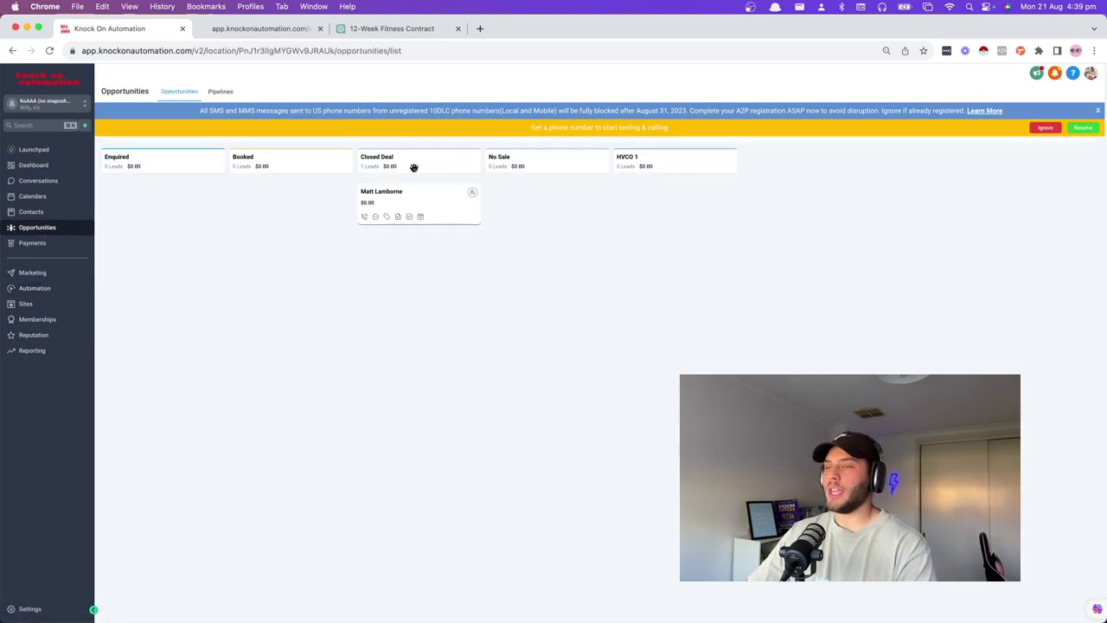
pyautogui.moveTo(385, 204); pyautogui.dragTo(502, 210)
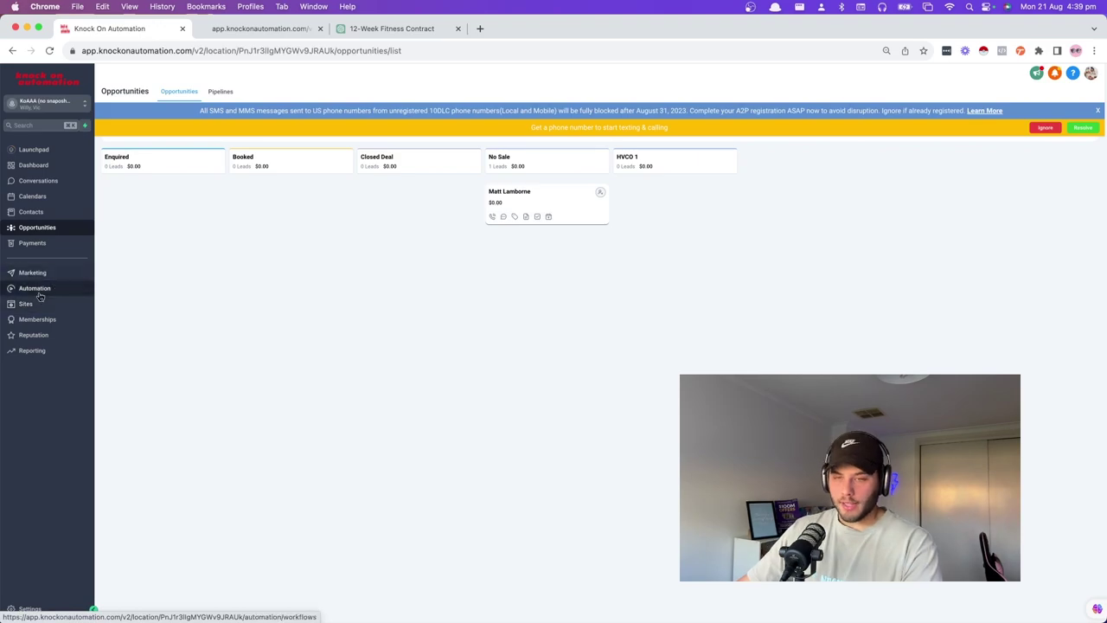
pyautogui.click(39, 292)
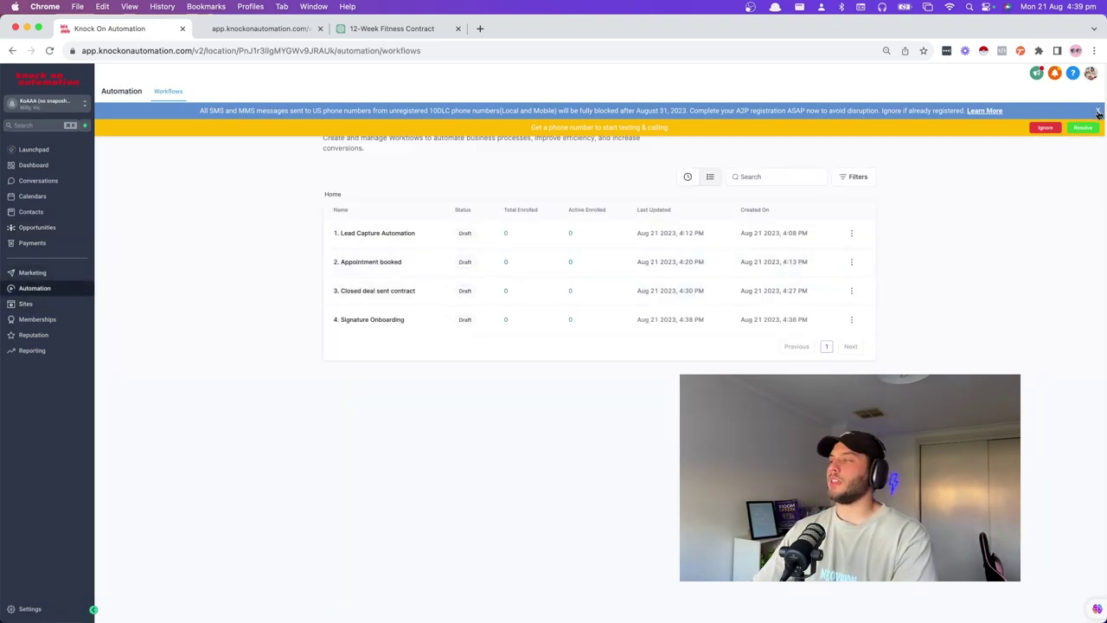
pyautogui.click(1098, 112)
pyautogui.click(837, 126)
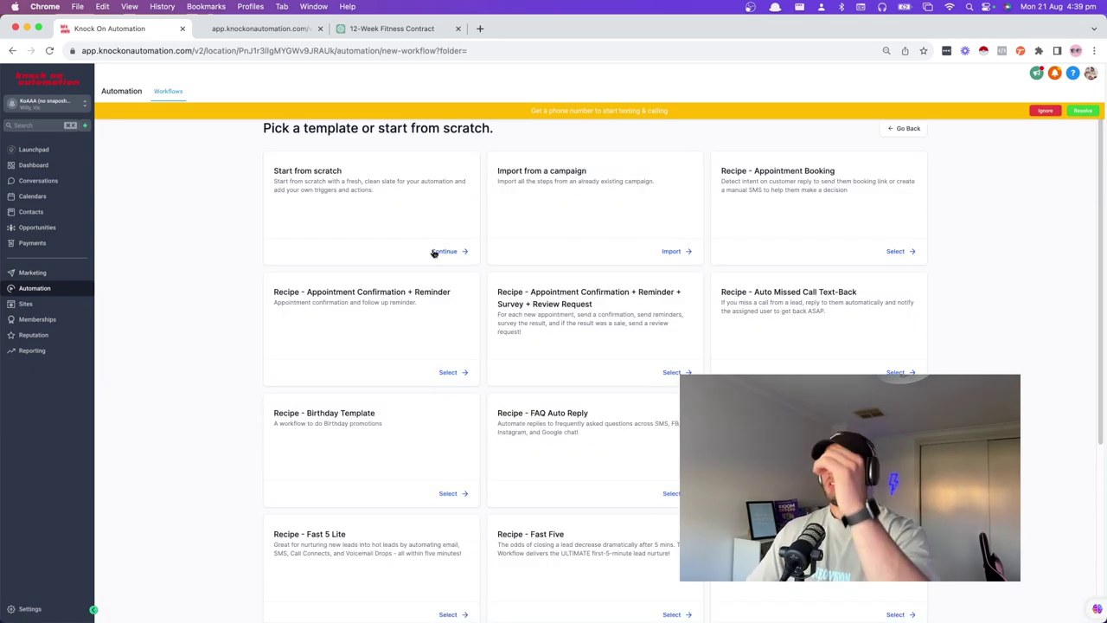
pyautogui.click(434, 252)
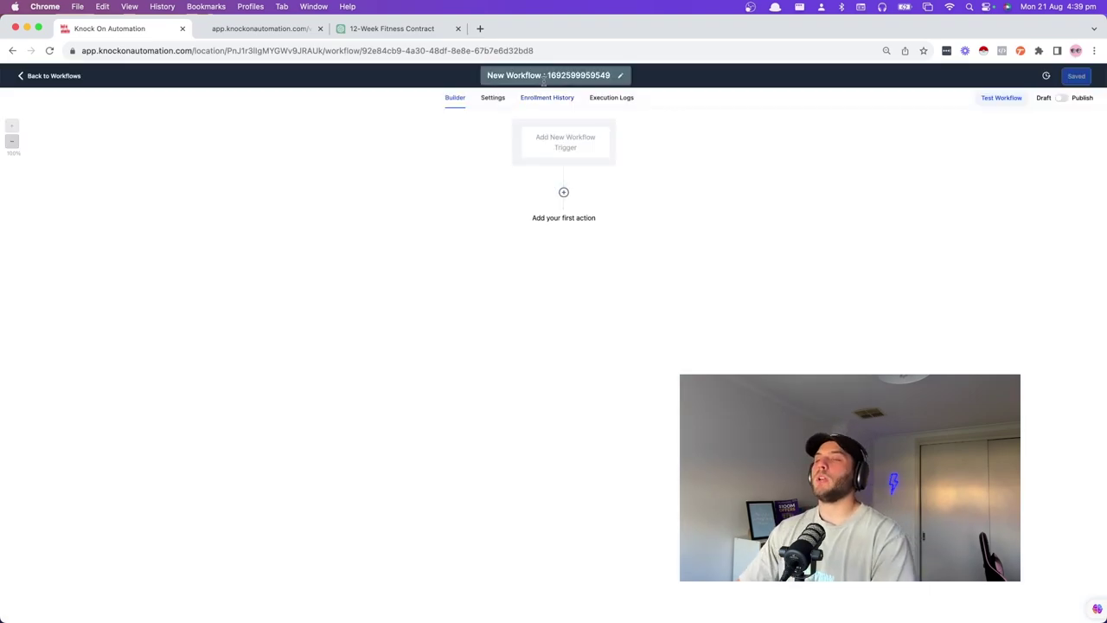
# Step: Rename the new workflow to '5. Missed sale automation'
pyautogui.click(544, 77)
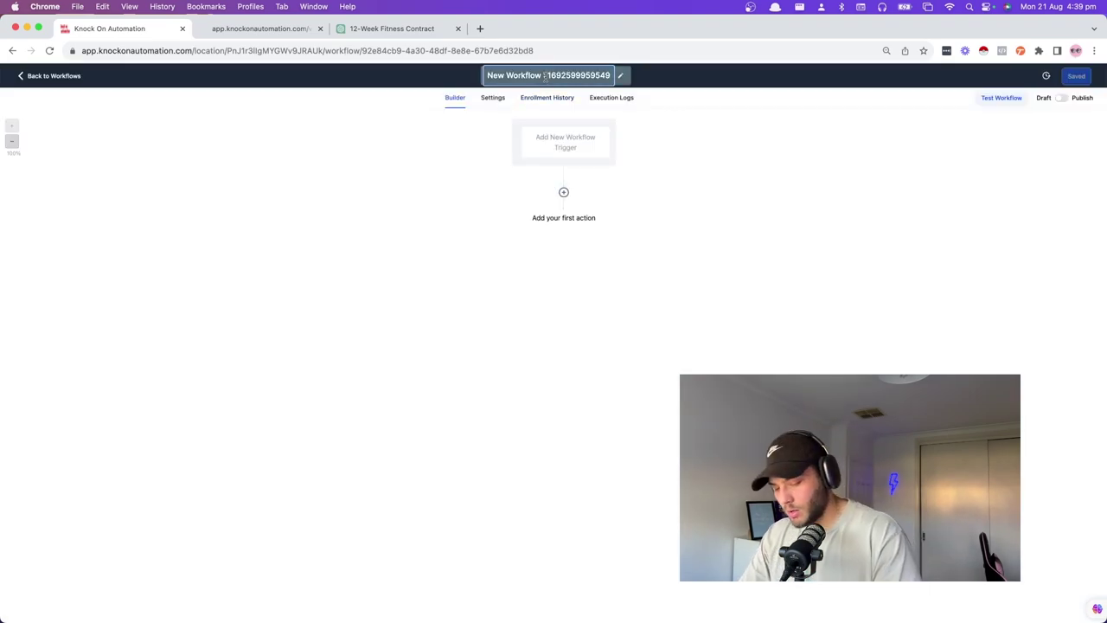
pyautogui.press('super+a')
pyautogui.write('S')
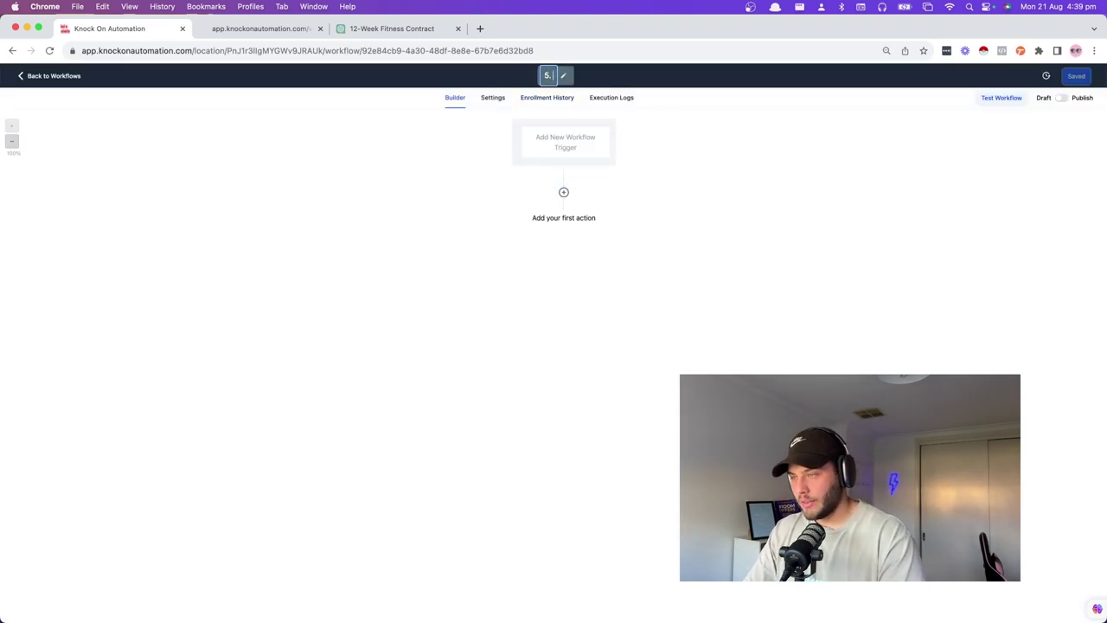
pyautogui.write(' Missed sale ')
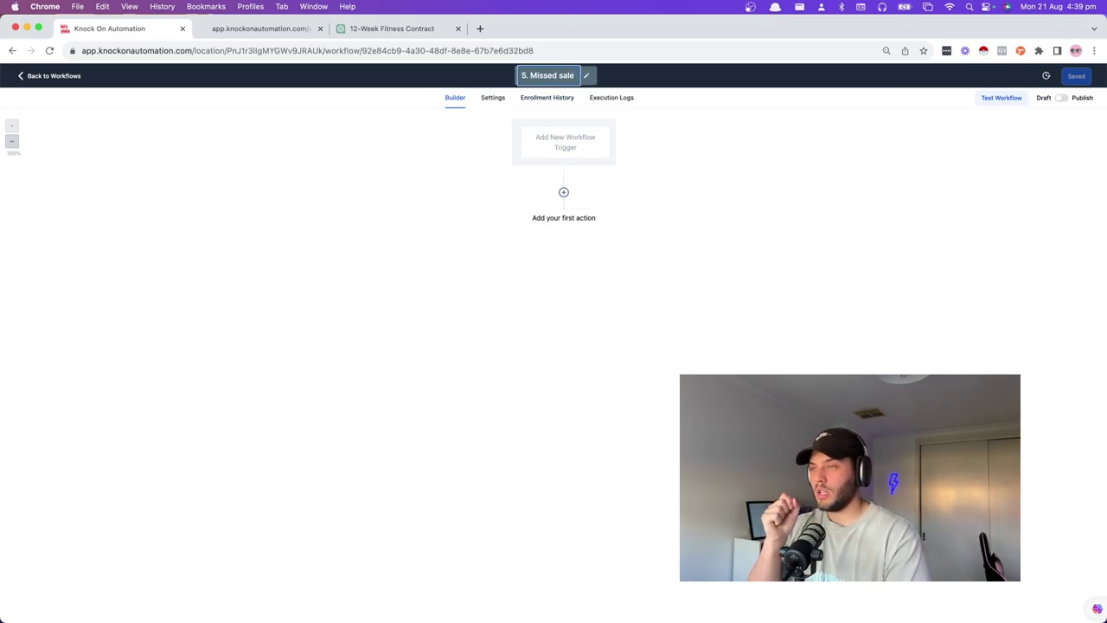
pyautogui.write('automation')
pyautogui.press('Return')
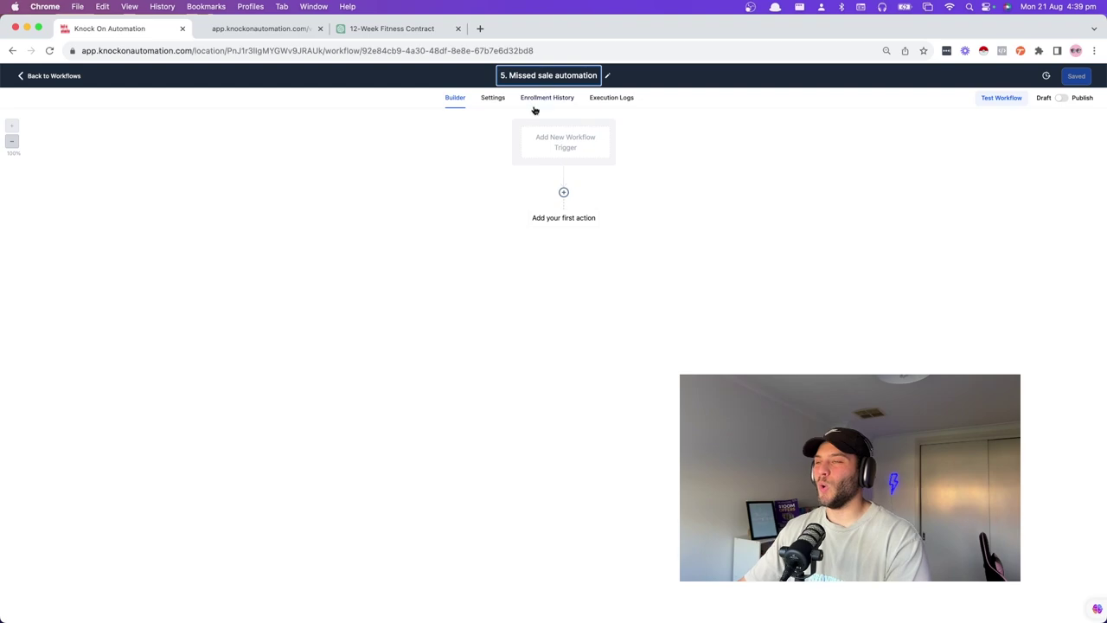
# Step: Add a Pipeline Stage Changed trigger filtered to In pipeline = Sales Pipeline
pyautogui.click(554, 149)
pyautogui.write('stage')
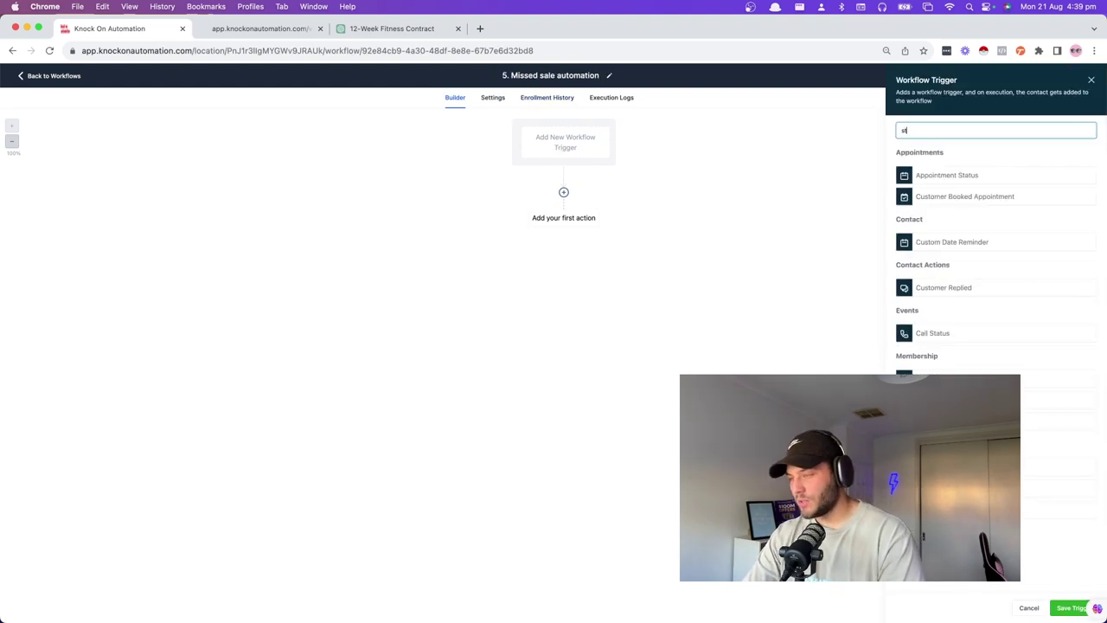
pyautogui.click(969, 177)
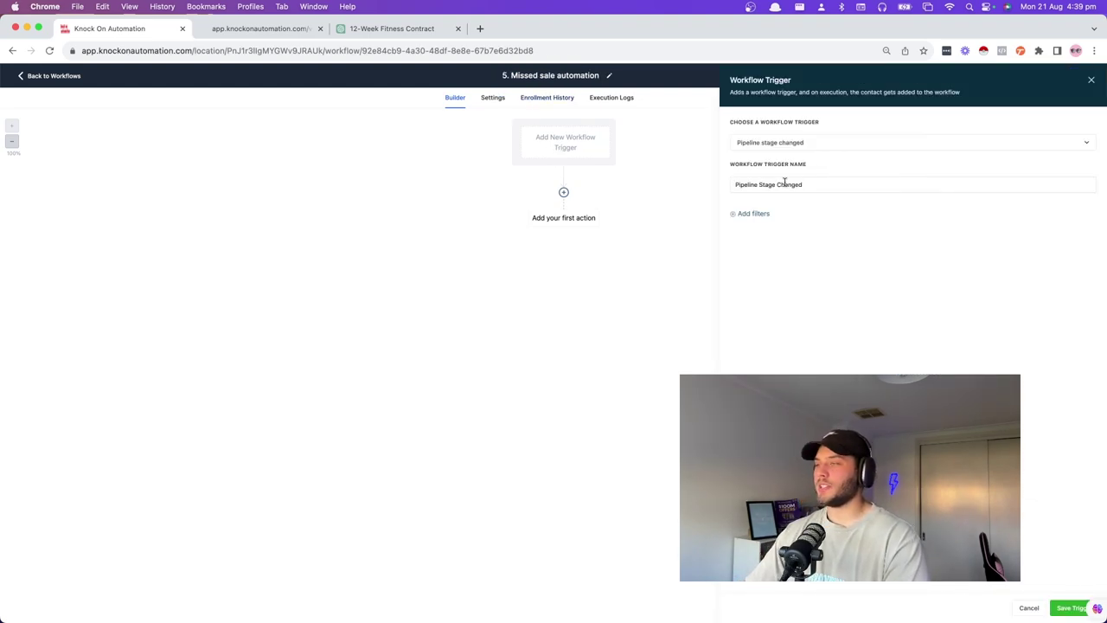
pyautogui.click(749, 214)
pyautogui.click(752, 225)
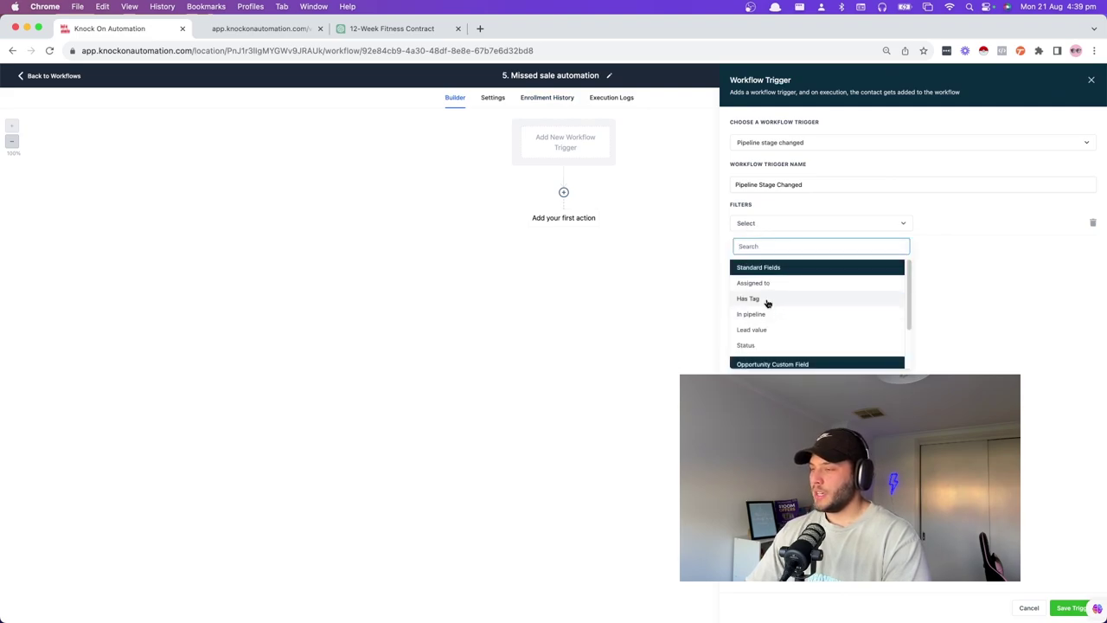
pyautogui.click(761, 316)
pyautogui.click(949, 227)
pyautogui.click(940, 262)
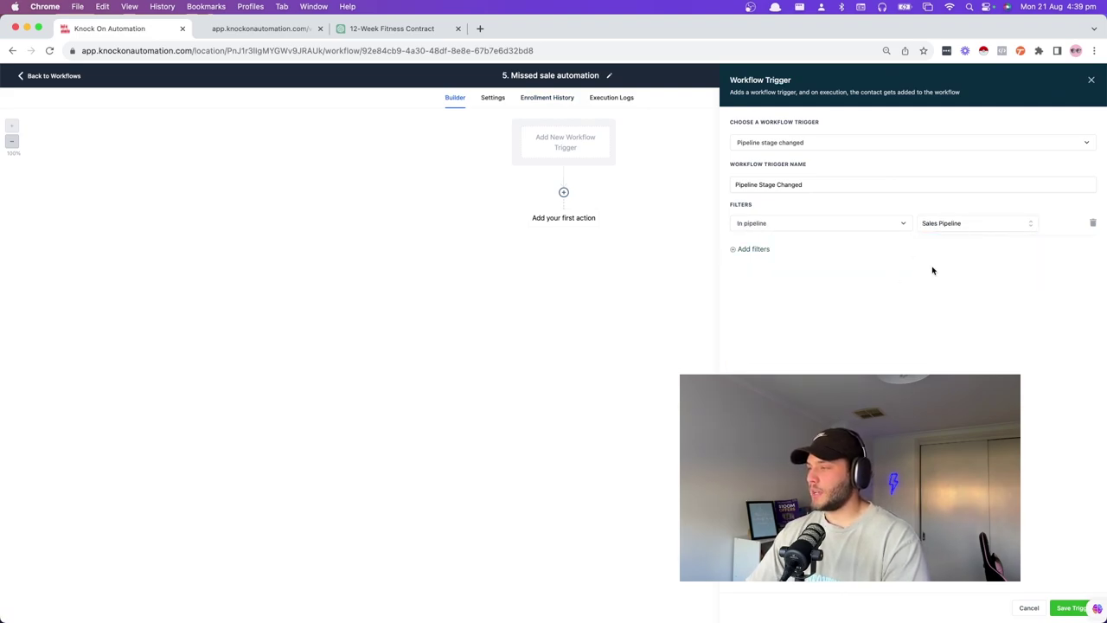
# Step: Add a Pipeline stage = No Sale filter and save the trigger
pyautogui.click(741, 249)
pyautogui.click(743, 250)
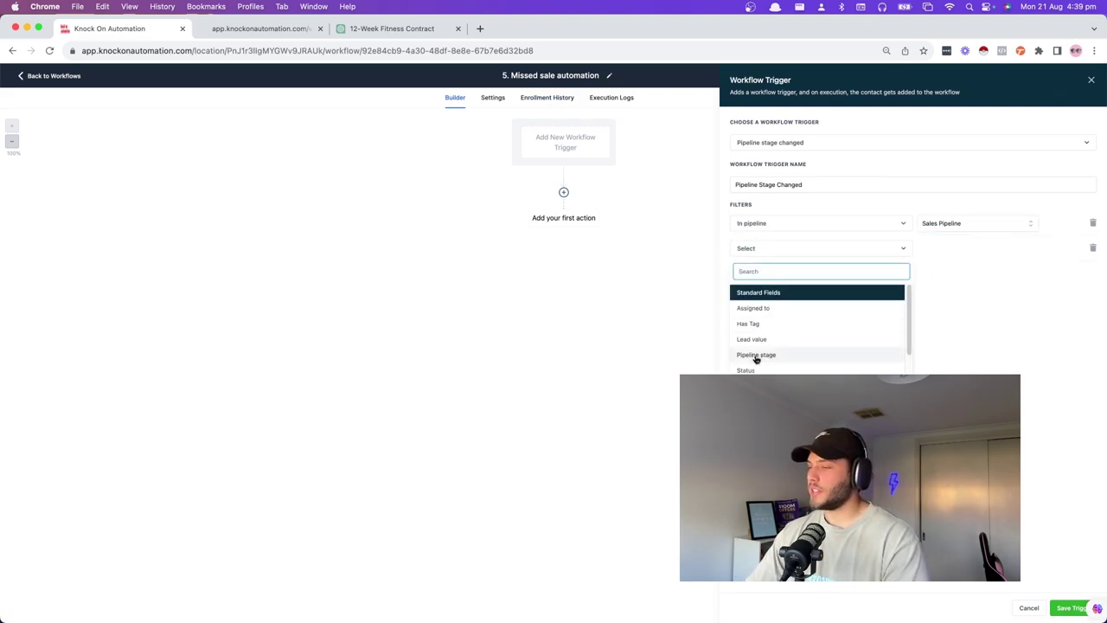
pyautogui.click(755, 356)
pyautogui.click(944, 248)
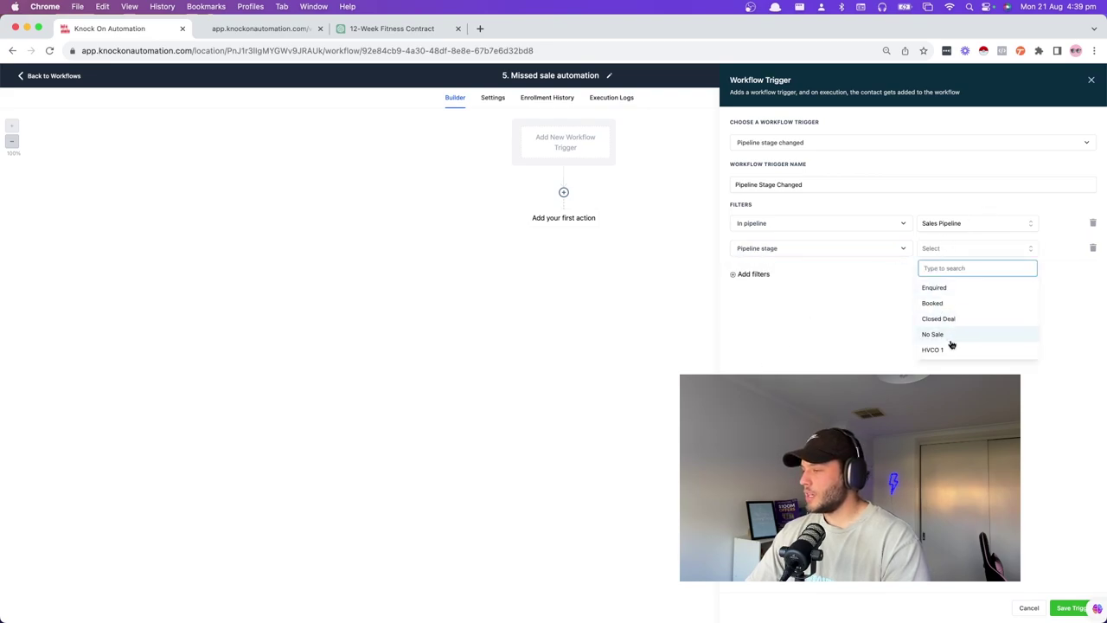
pyautogui.click(952, 340)
pyautogui.click(1070, 608)
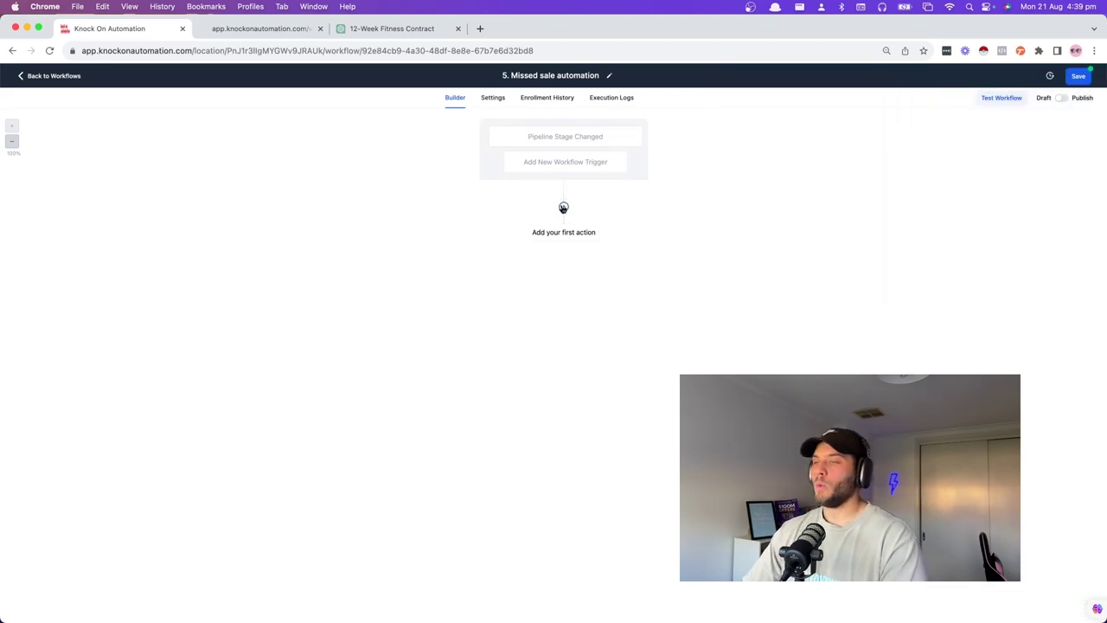
# Step: Add a Wait step after the trigger with its delay measured in days
pyautogui.click(564, 208)
pyautogui.write('wai')
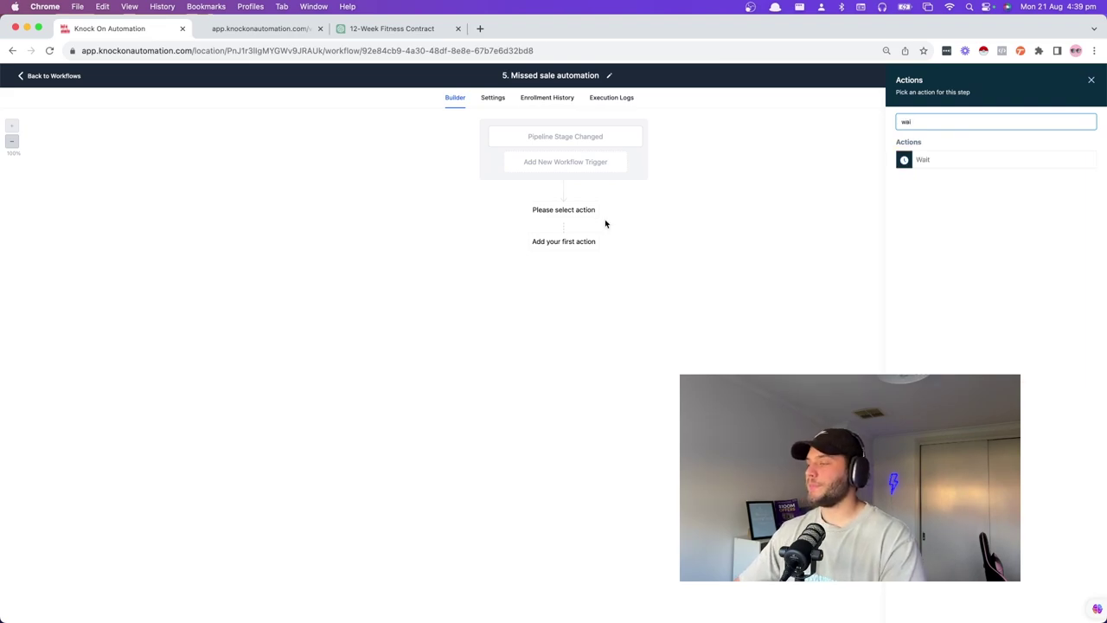
pyautogui.click(941, 163)
pyautogui.click(744, 216)
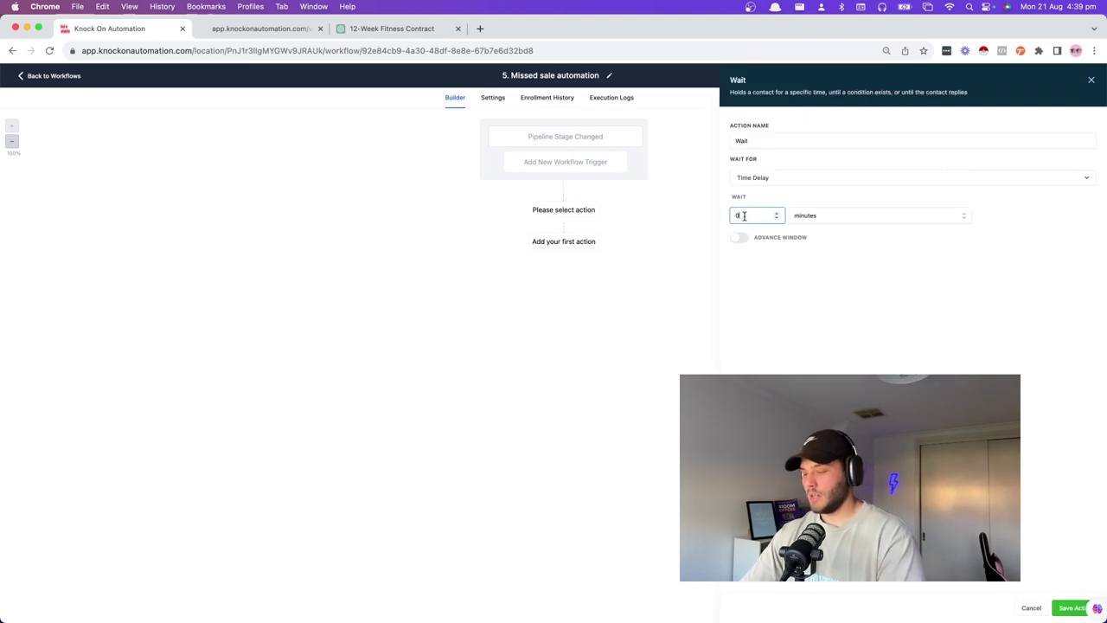
pyautogui.click(816, 223)
pyautogui.click(798, 263)
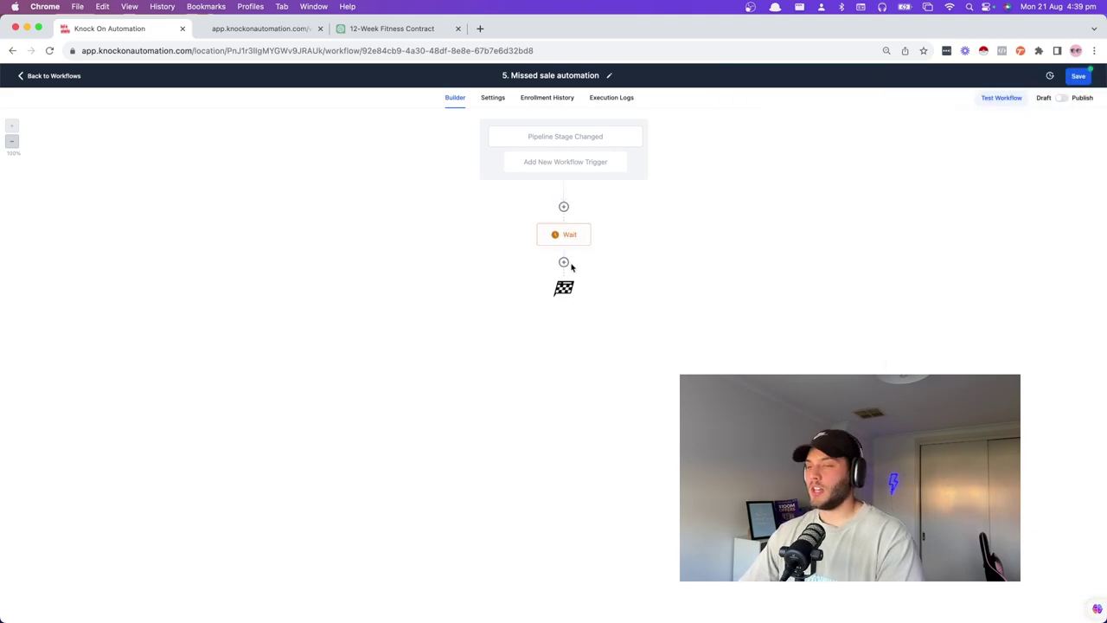
# Step: Add an SMS action starting 'Hey', removing a mistakenly inserted full-name placeholder
pyautogui.click(564, 262)
pyautogui.write('sms')
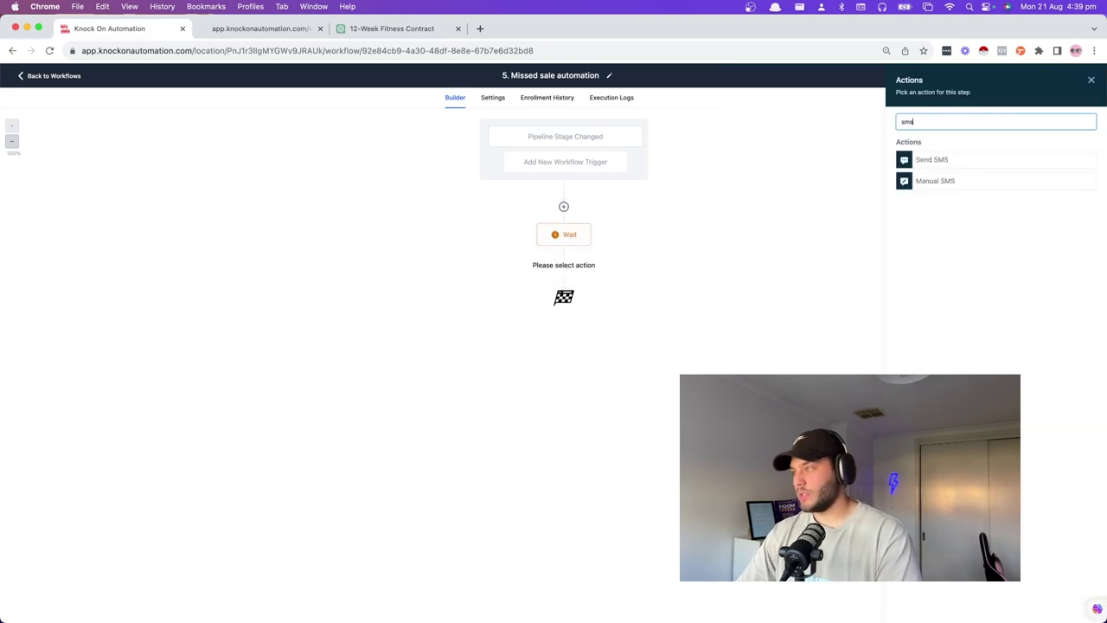
pyautogui.click(962, 158)
pyautogui.click(937, 290)
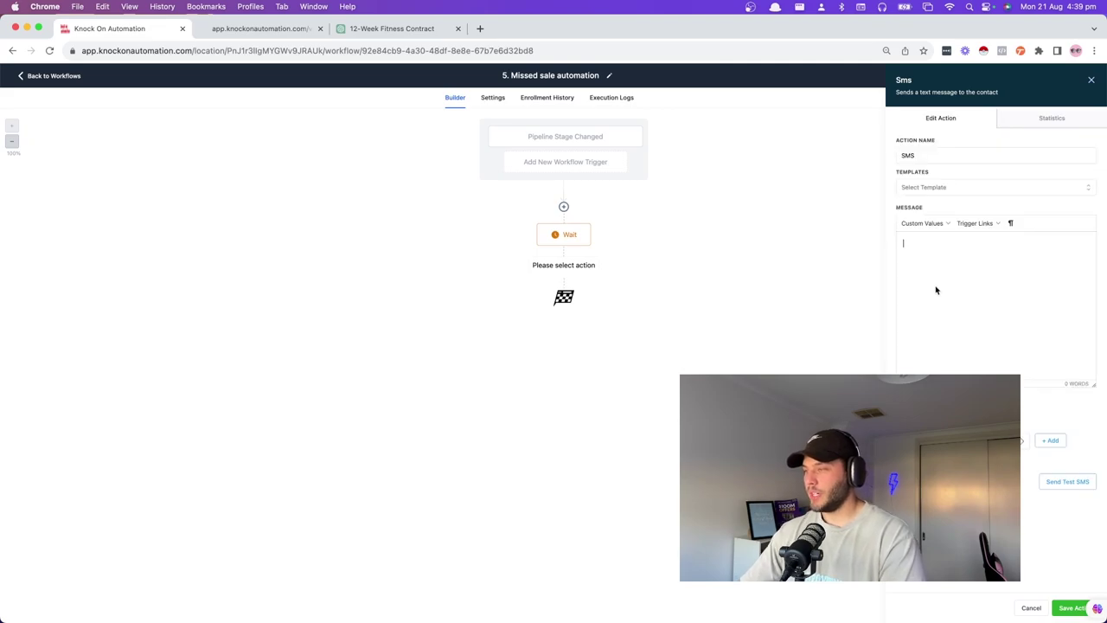
pyautogui.write('Hey')
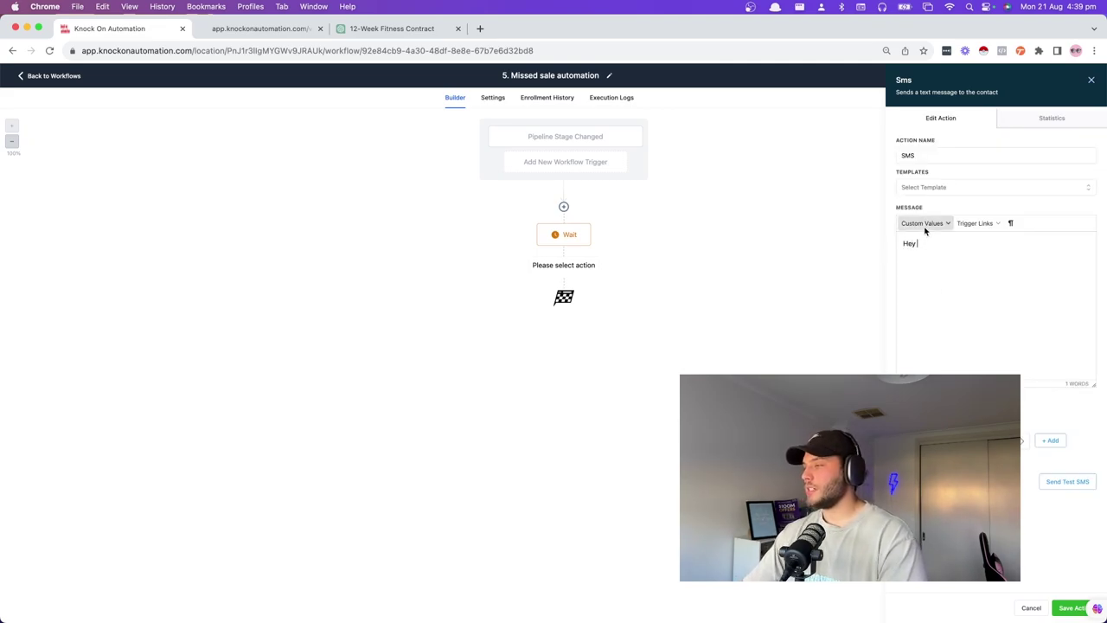
pyautogui.click(923, 223)
pyautogui.moveTo(925, 244)
pyautogui.click(976, 243)
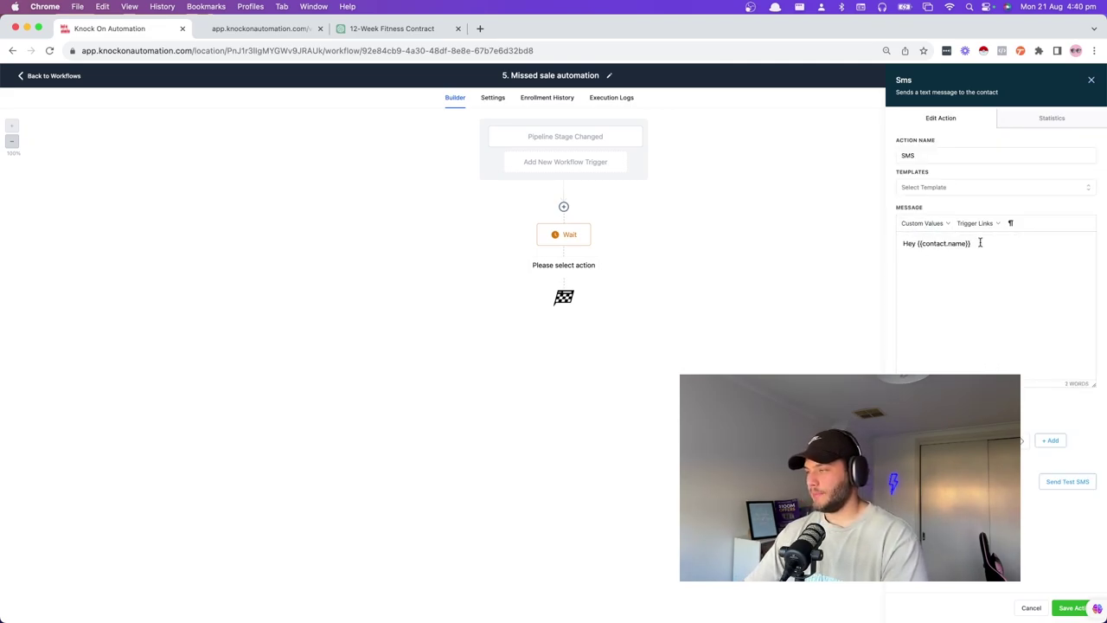
pyautogui.moveTo(980, 243); pyautogui.dragTo(919, 245)
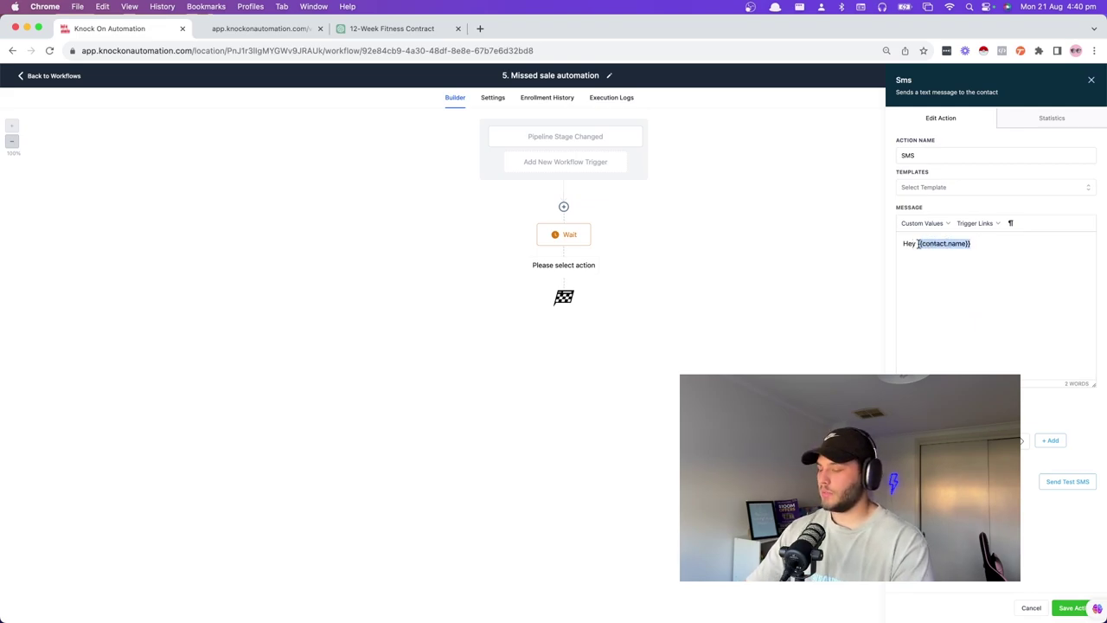
pyautogui.press('BackSpace')
# Step: Insert the contact's first name after 'Hey', type the cost-feedback question, and save the SMS
pyautogui.click(921, 223)
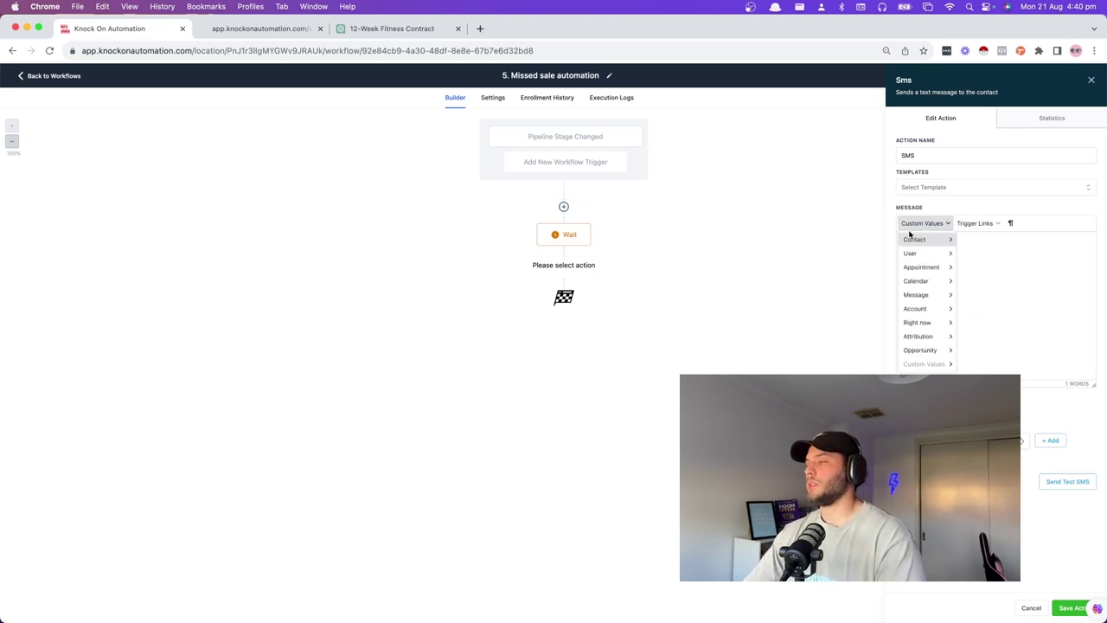
pyautogui.moveTo(912, 245)
pyautogui.click(982, 258)
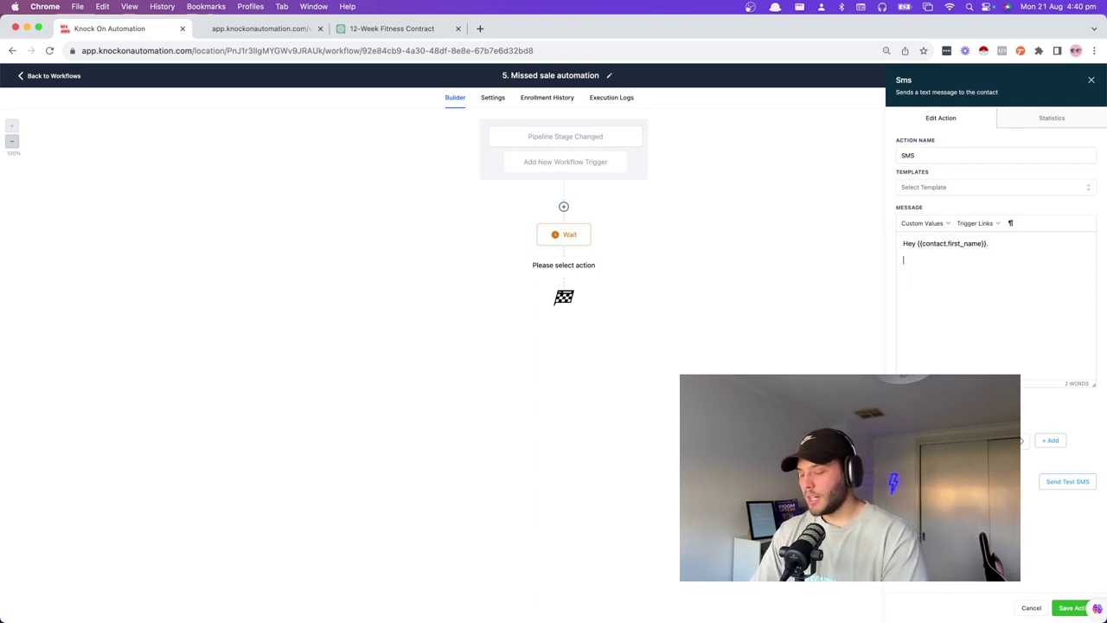
pyautogui.write('I know you m')
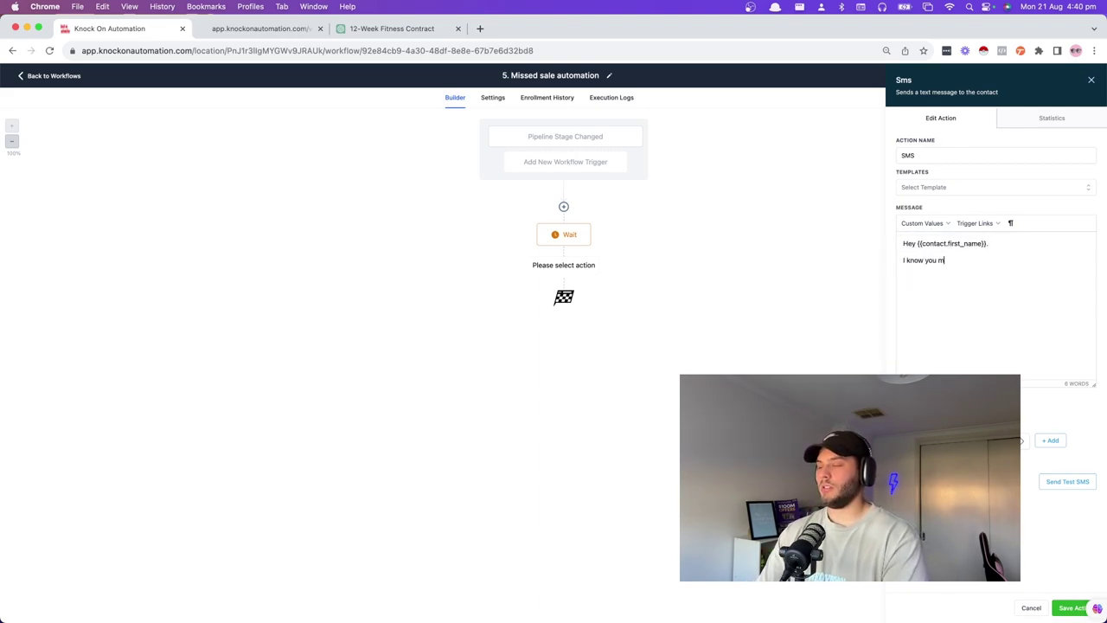
pyautogui.write('aod ')
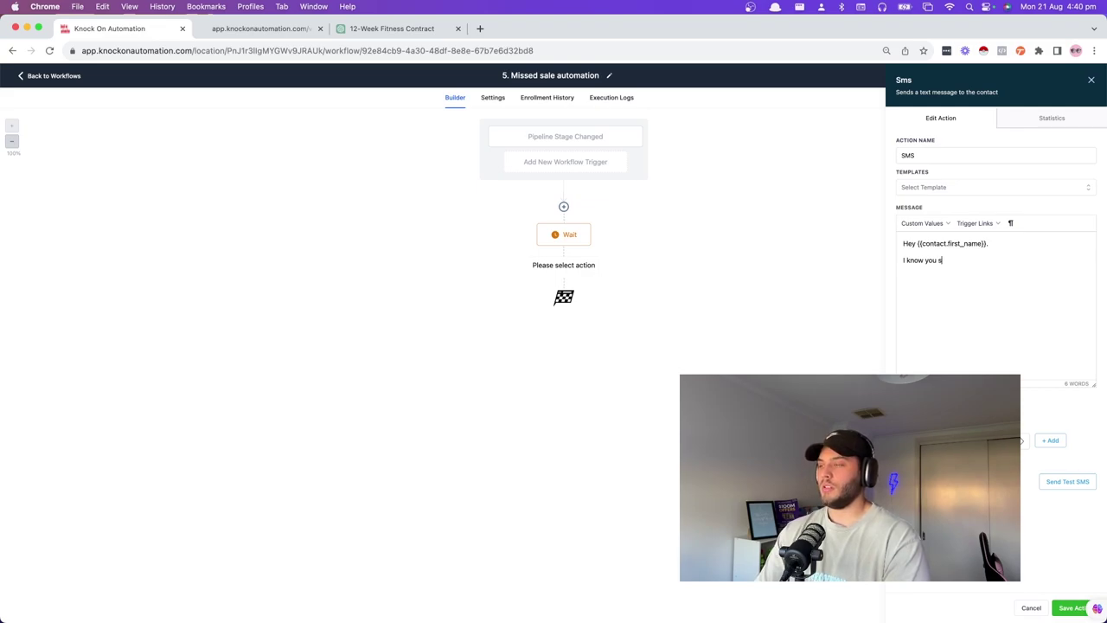
pyautogui.write('didnt ')
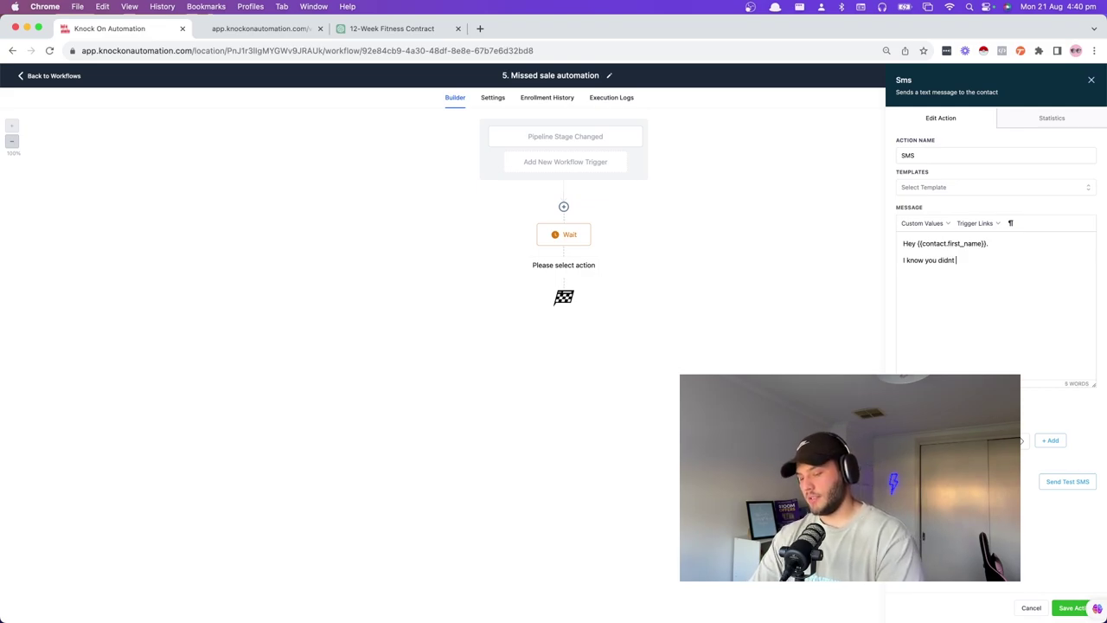
pyautogui.write('sign up yesterday')
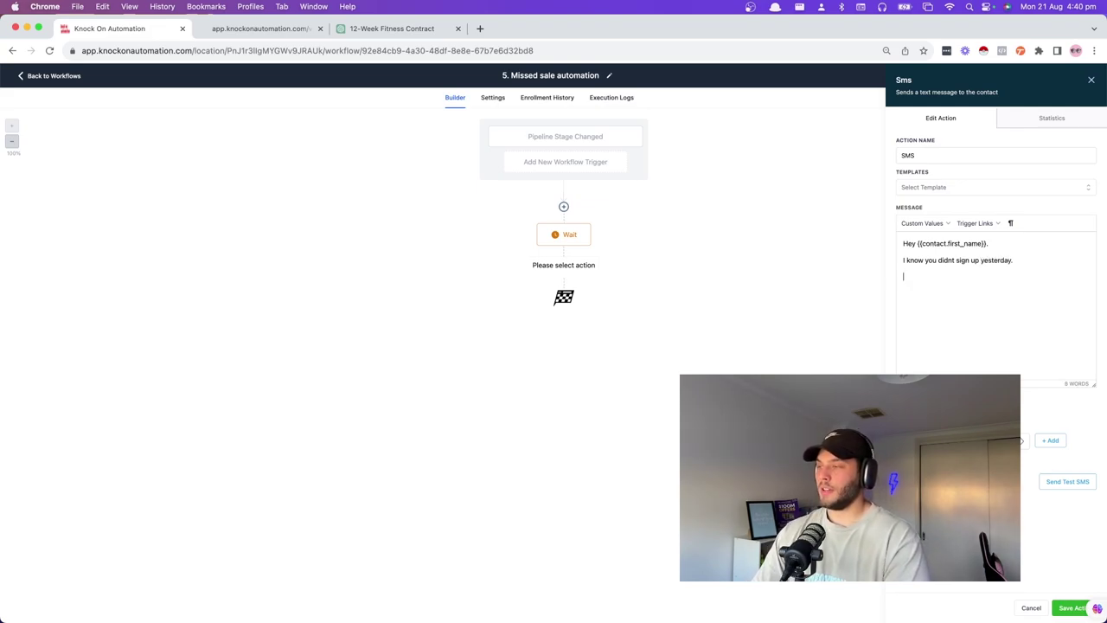
pyautogui.write('.')
pyautogui.press('Return')
pyautogui.write('Im always o')
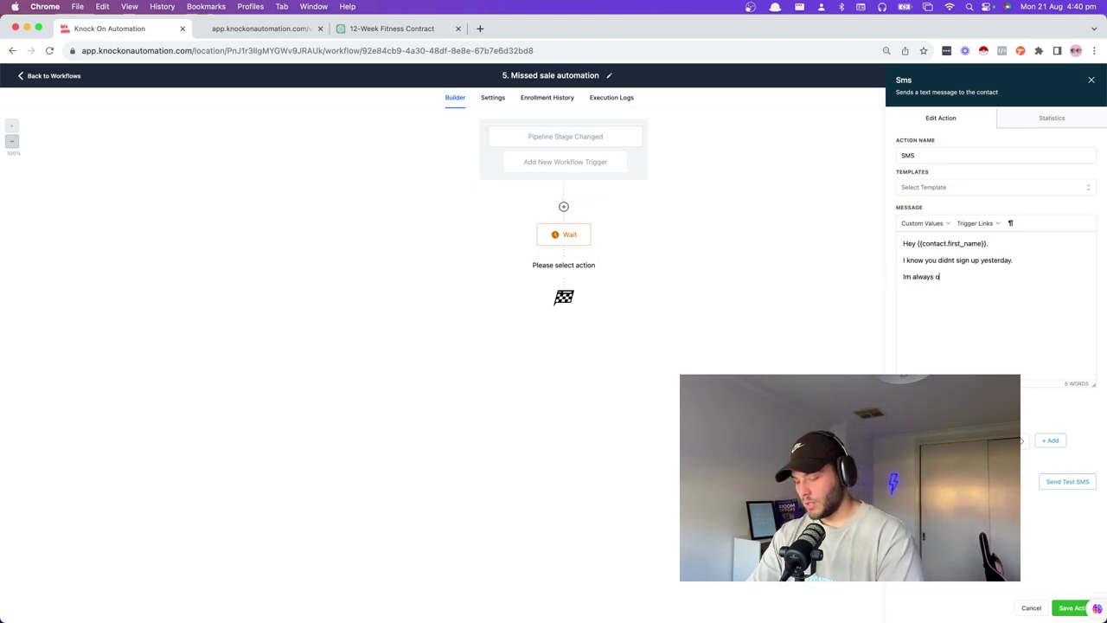
pyautogui.write('n the hunt for f')
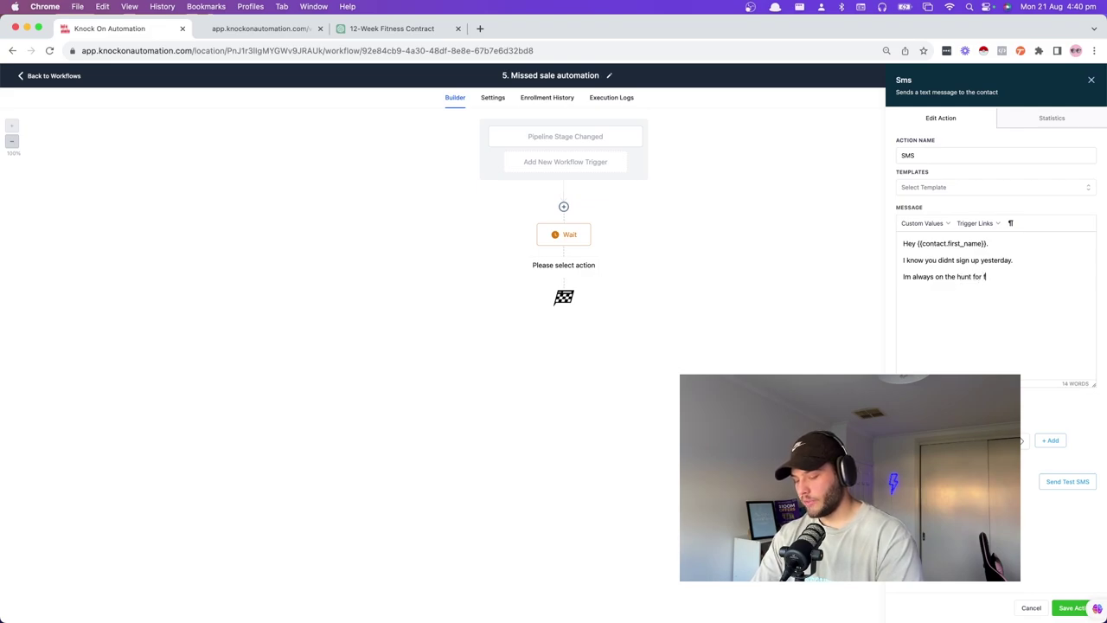
pyautogui.write('eedback, ')
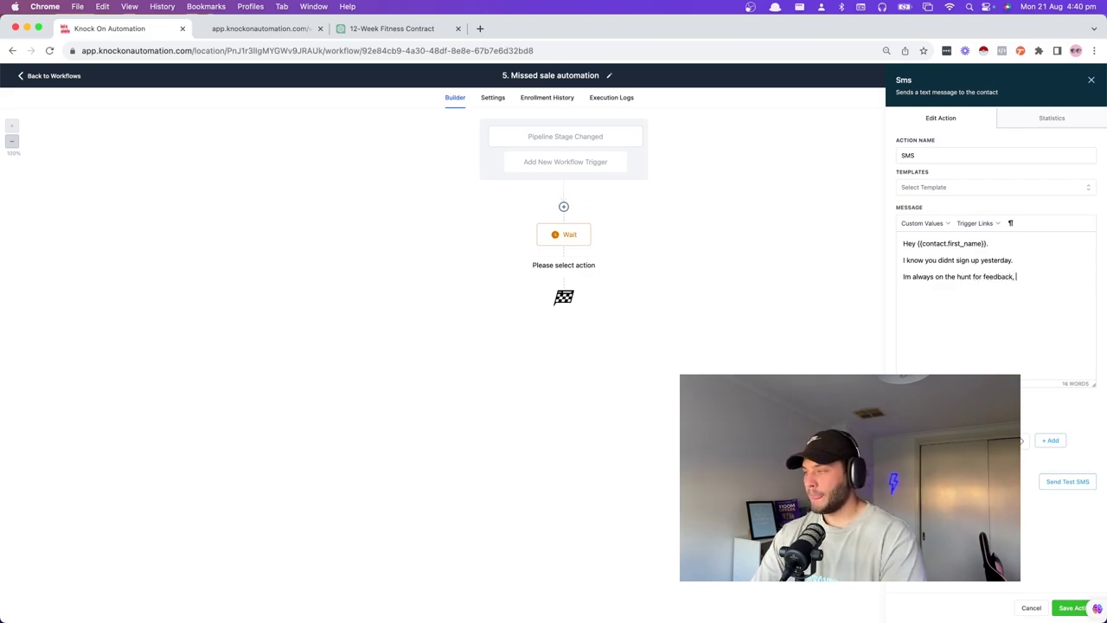
pyautogui.write('was the reason')
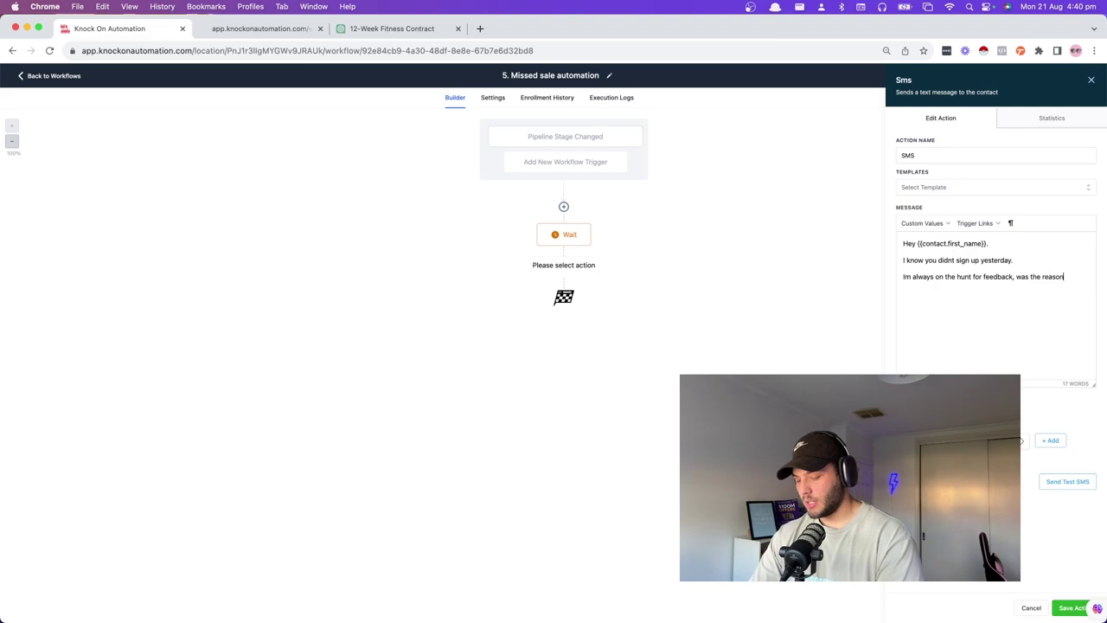
pyautogui.write(' you said no b')
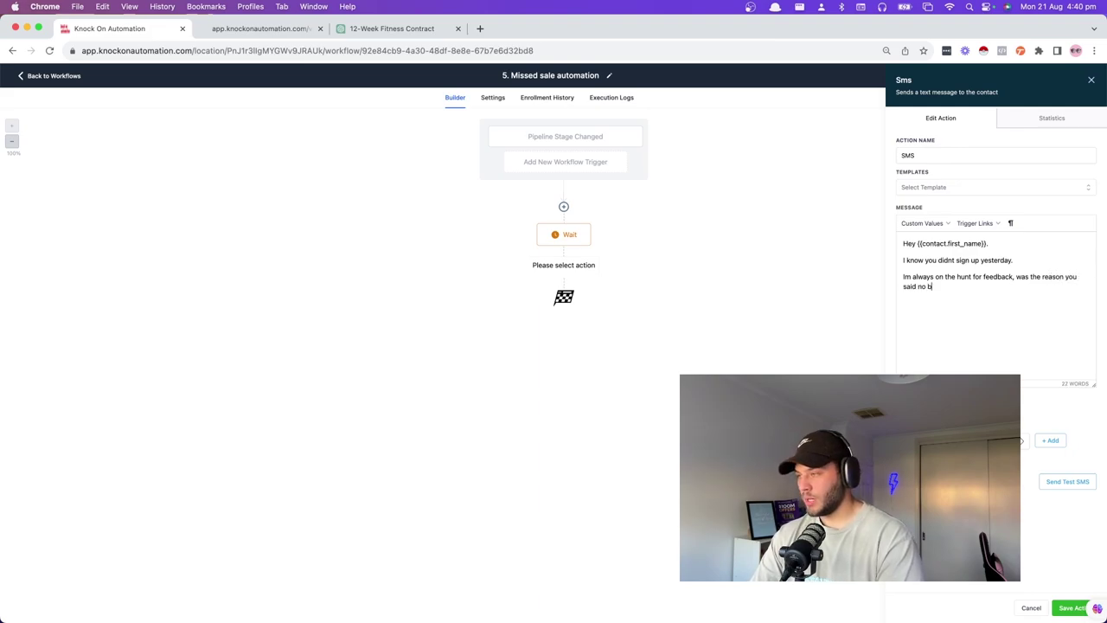
pyautogui.write('ecause of t')
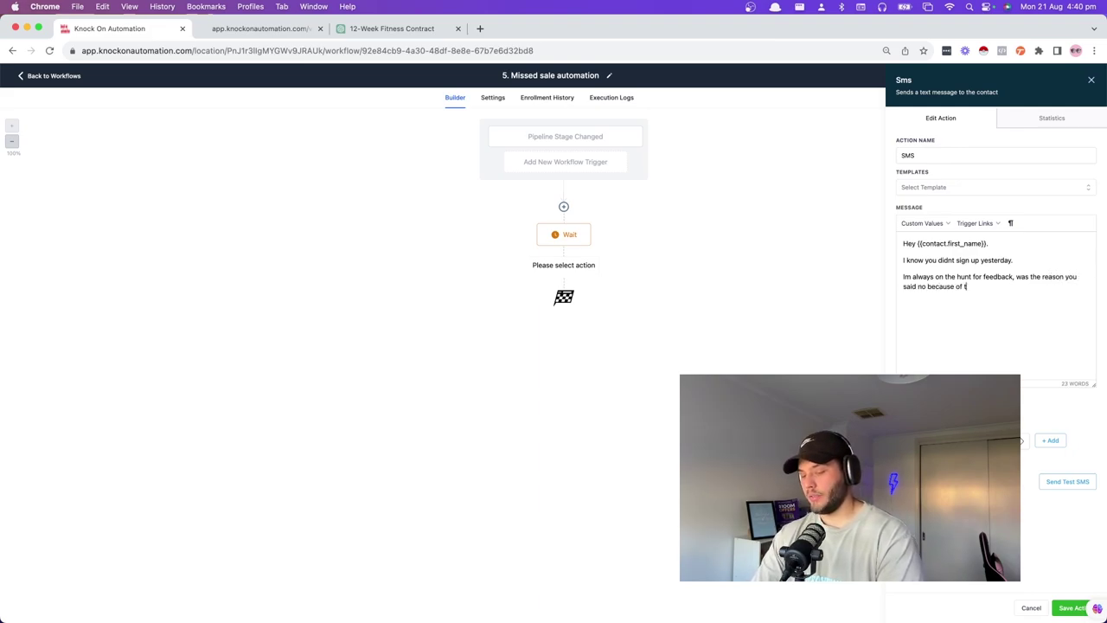
pyautogui.write('he cost or was')
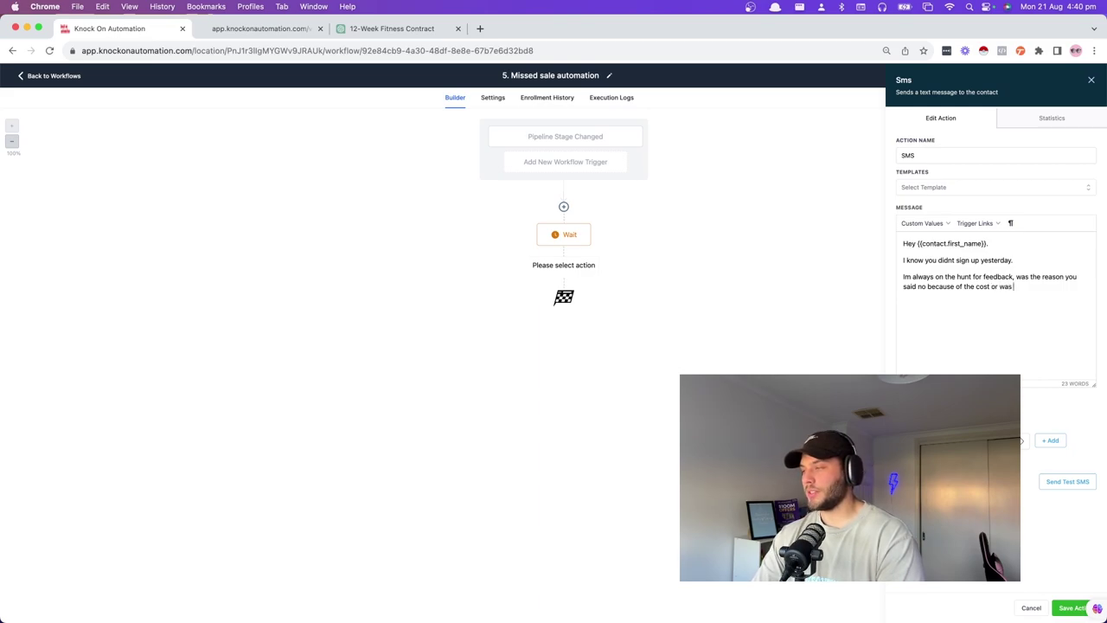
pyautogui.write(' it something else?')
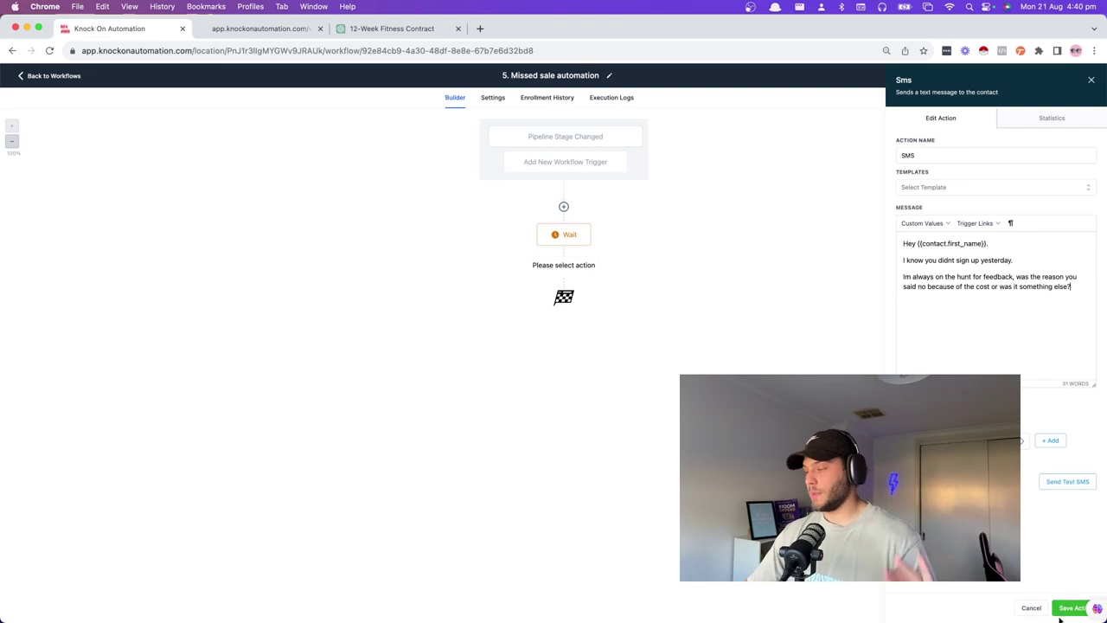
pyautogui.click(1064, 610)
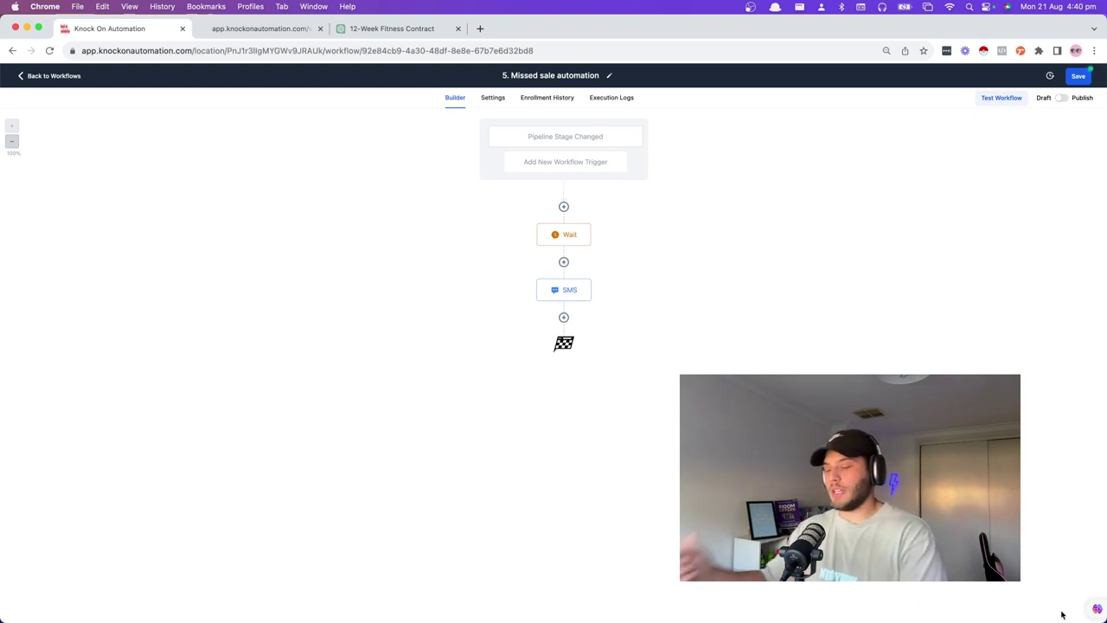
# Step: Save the workflow, go back to the workflows list, and open the Sites section
pyautogui.click(1078, 76)
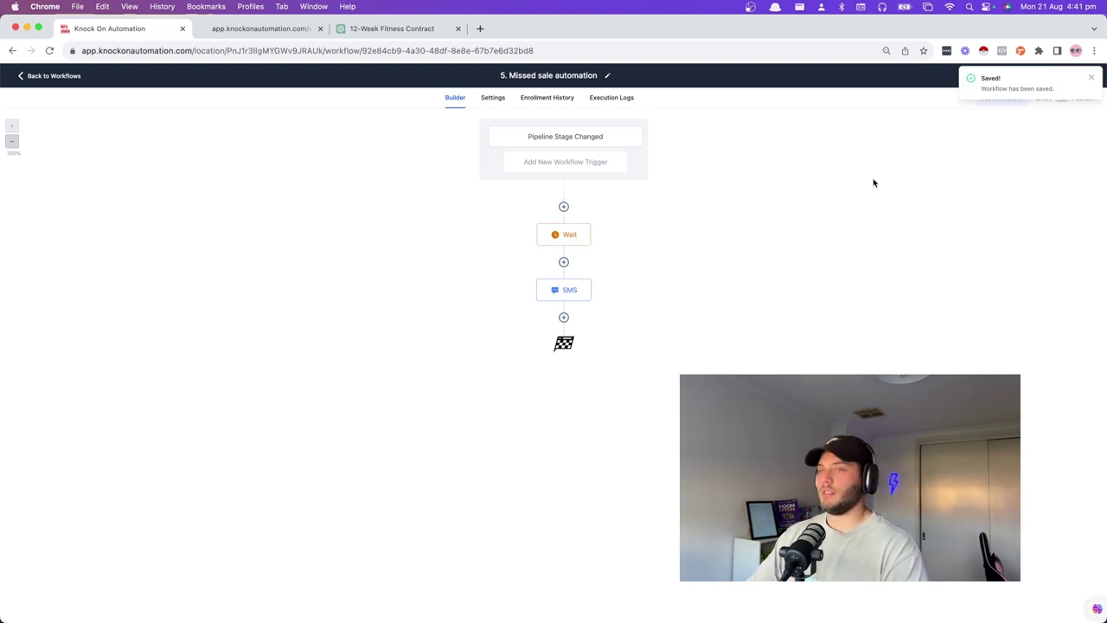
pyautogui.click(47, 76)
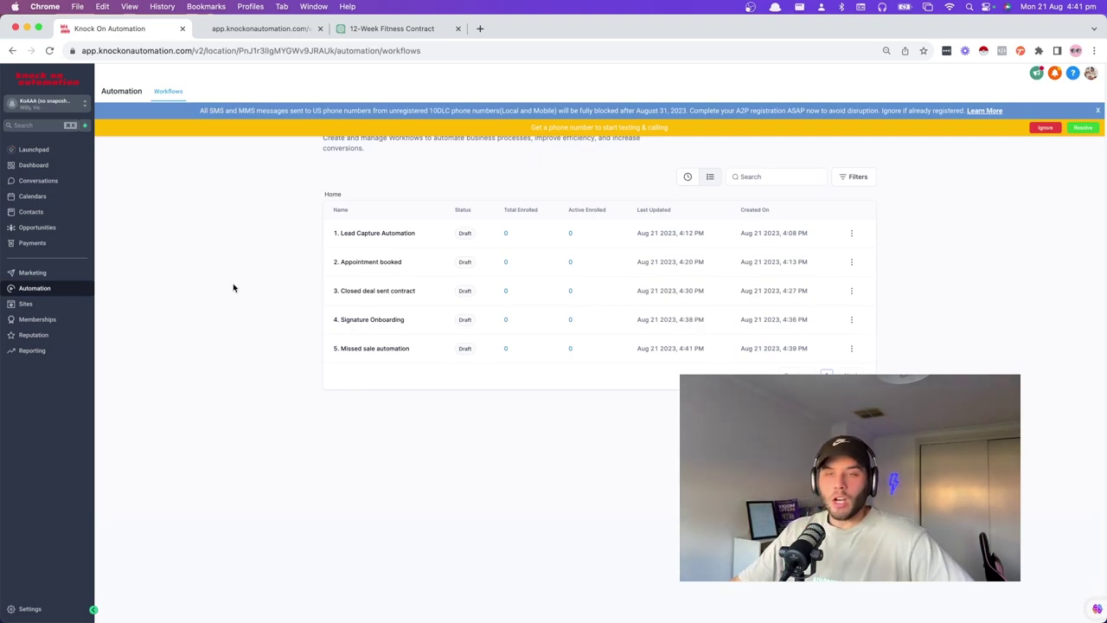
pyautogui.click(22, 306)
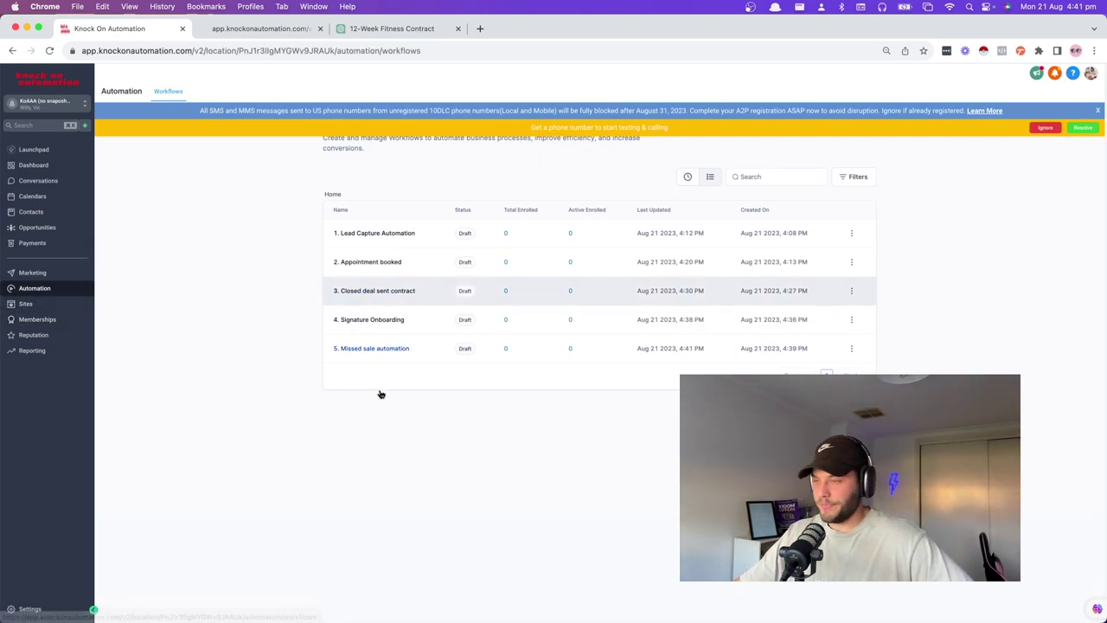
pyautogui.hotkey('ctrl', 'Up')
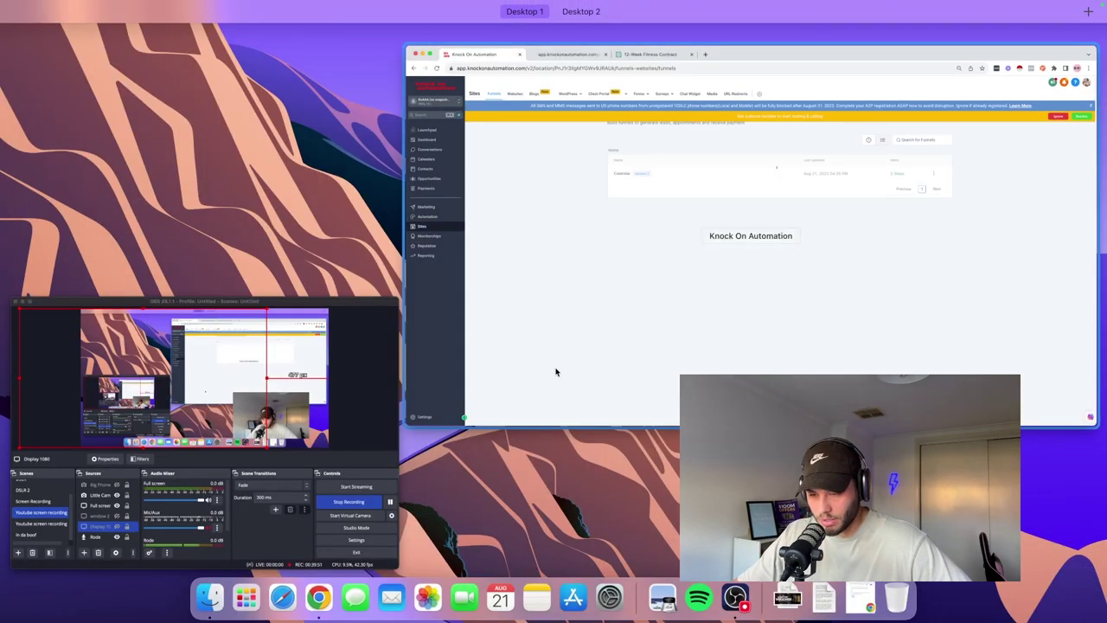
# Step: Return the browser to full screen on the Funnels page and dismiss the SMS warning banner
pyautogui.click(555, 371)
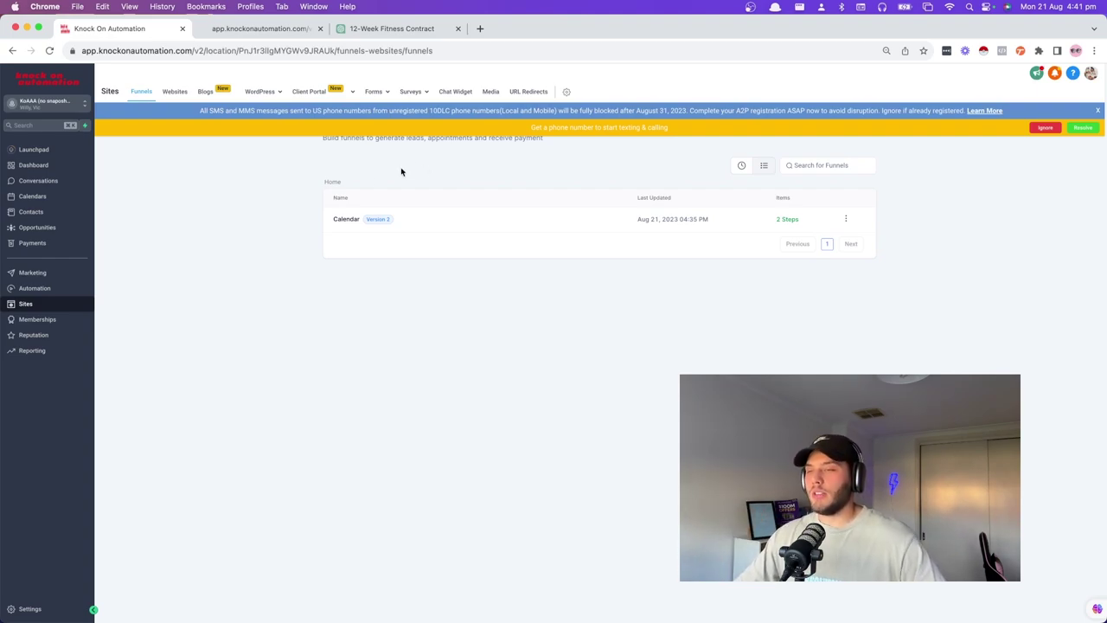
pyautogui.click(1098, 111)
# Step: Create a blank funnel named 'HVCO', then switch over to OBS
pyautogui.click(862, 132)
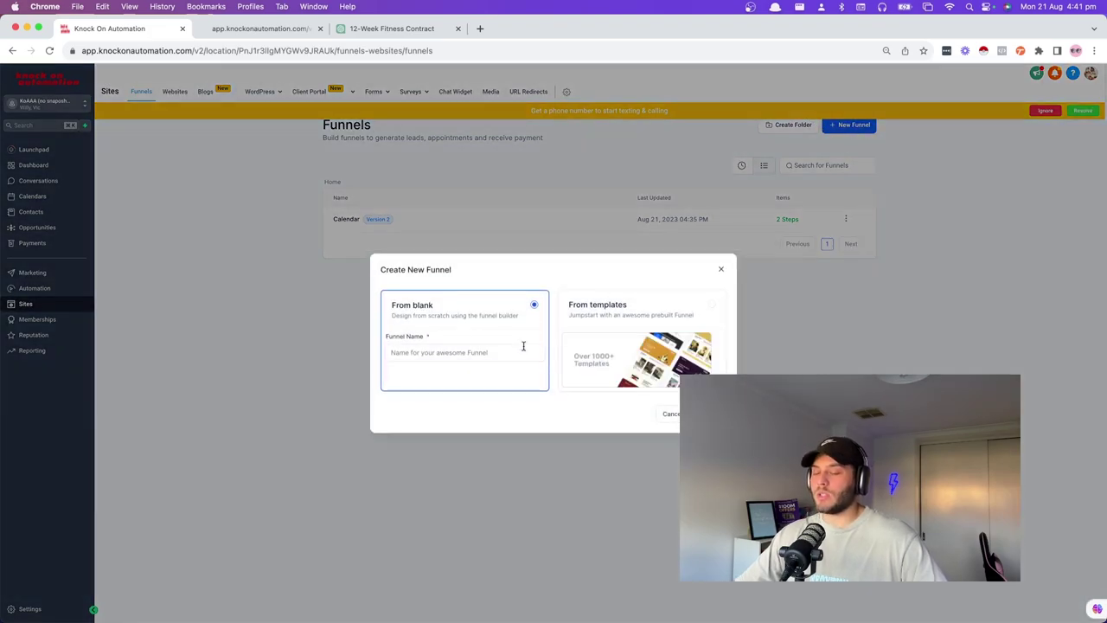
pyautogui.click(422, 352)
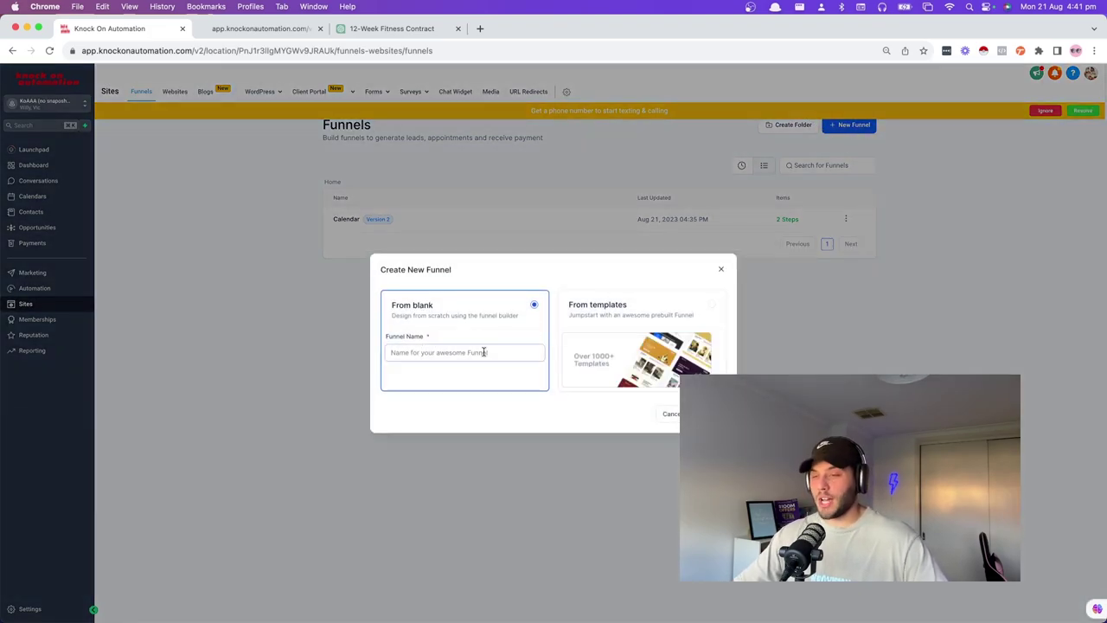
pyautogui.write('HVCO')
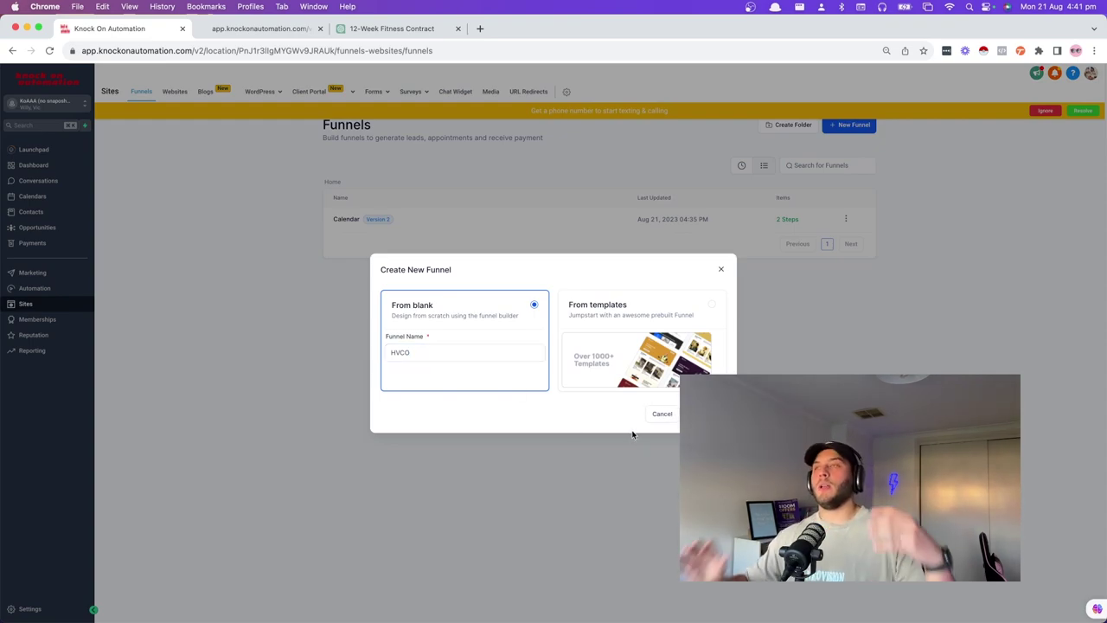
pyautogui.press('Return')
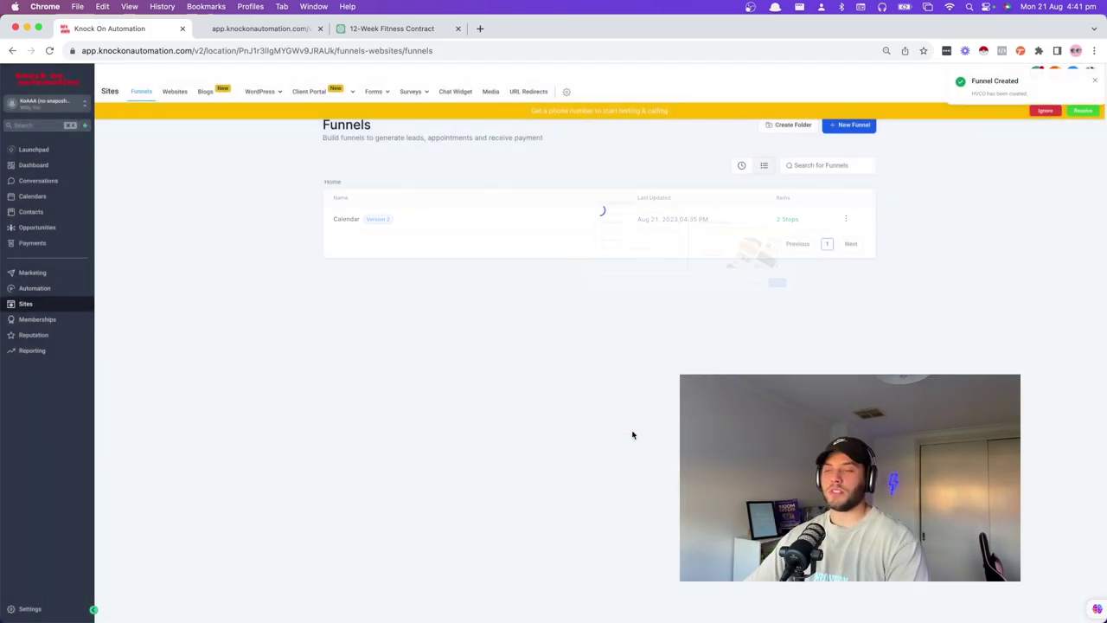
pyautogui.hotkey('ctrl', 'Up')
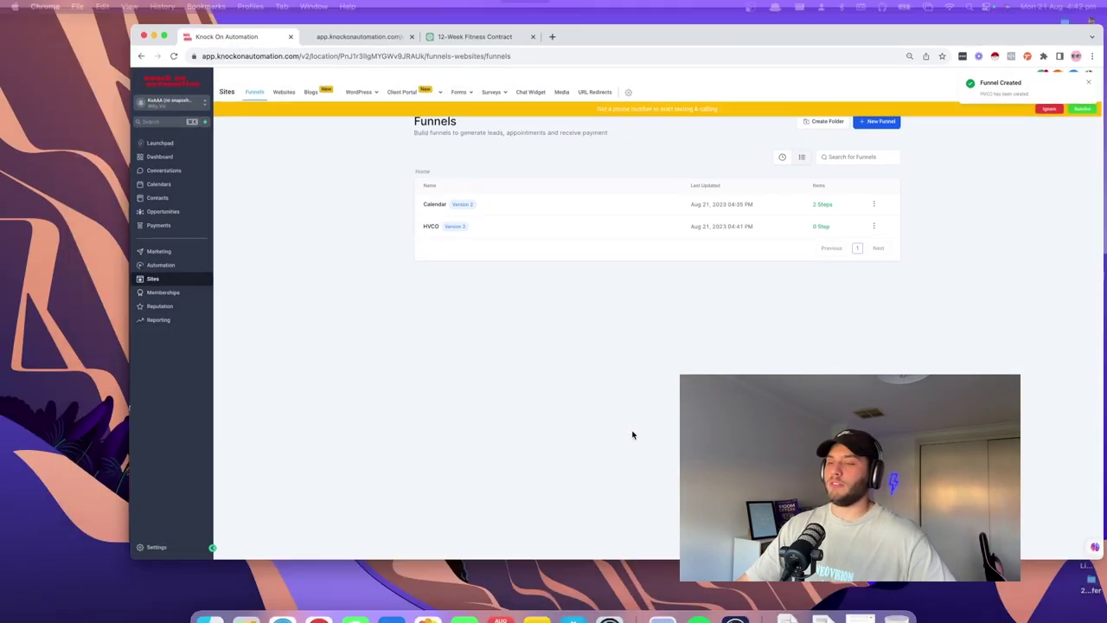
pyautogui.click(272, 414)
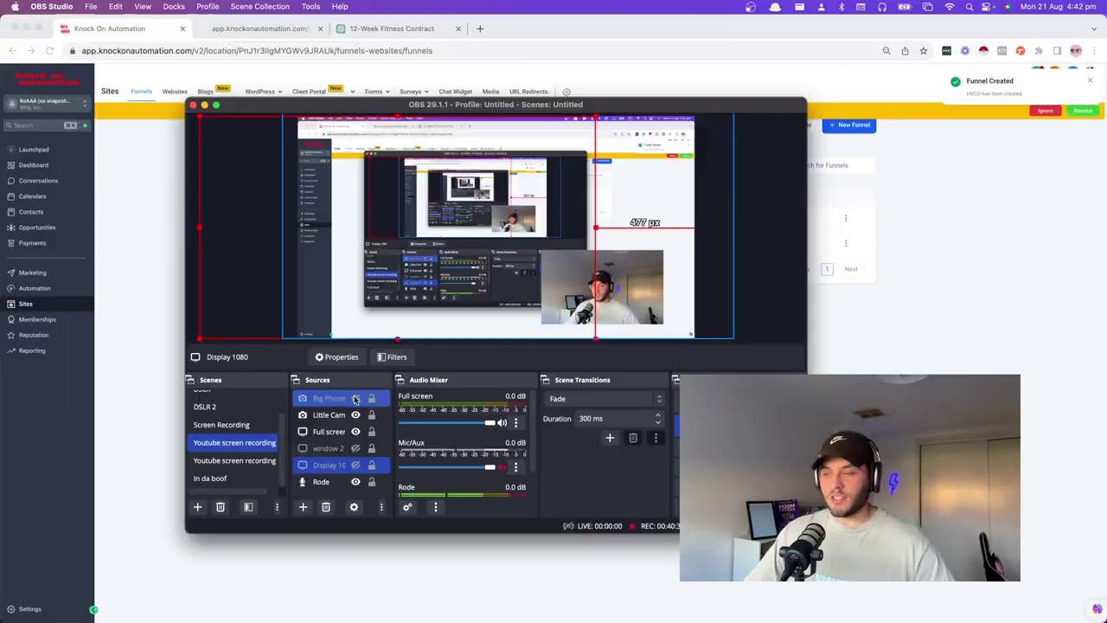
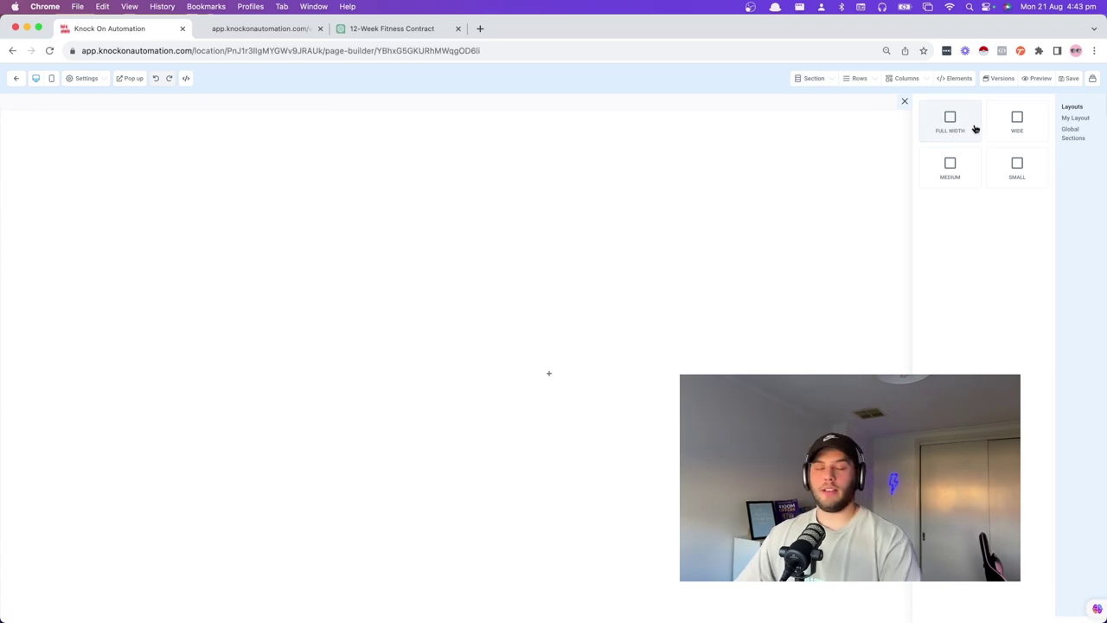
# Step: Add a full-width section with a one-column row holding an image element
pyautogui.click(975, 128)
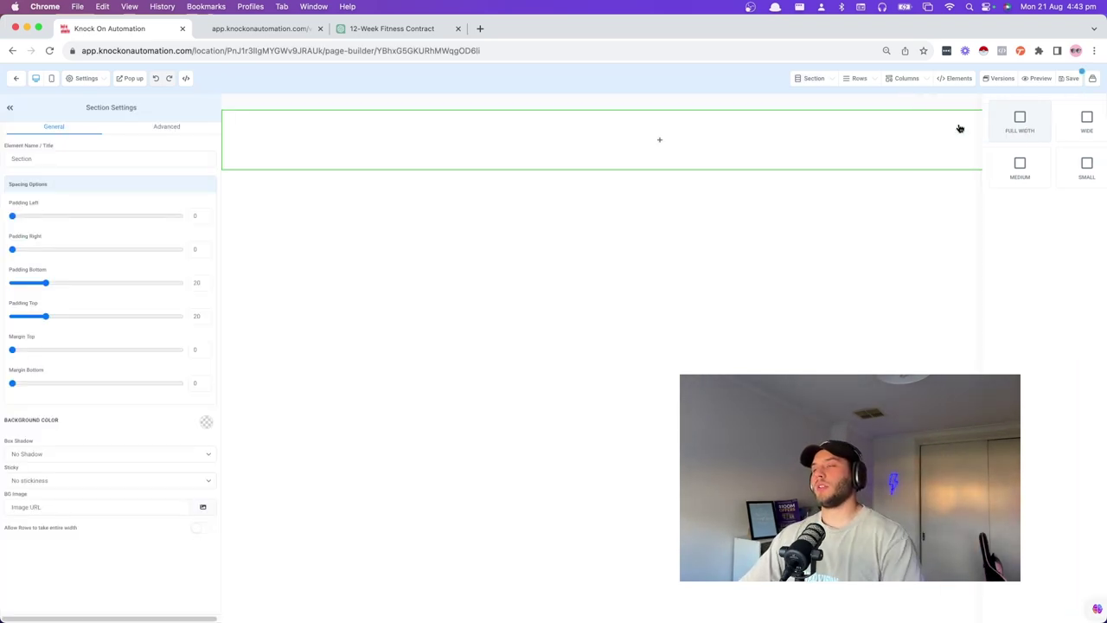
pyautogui.click(659, 139)
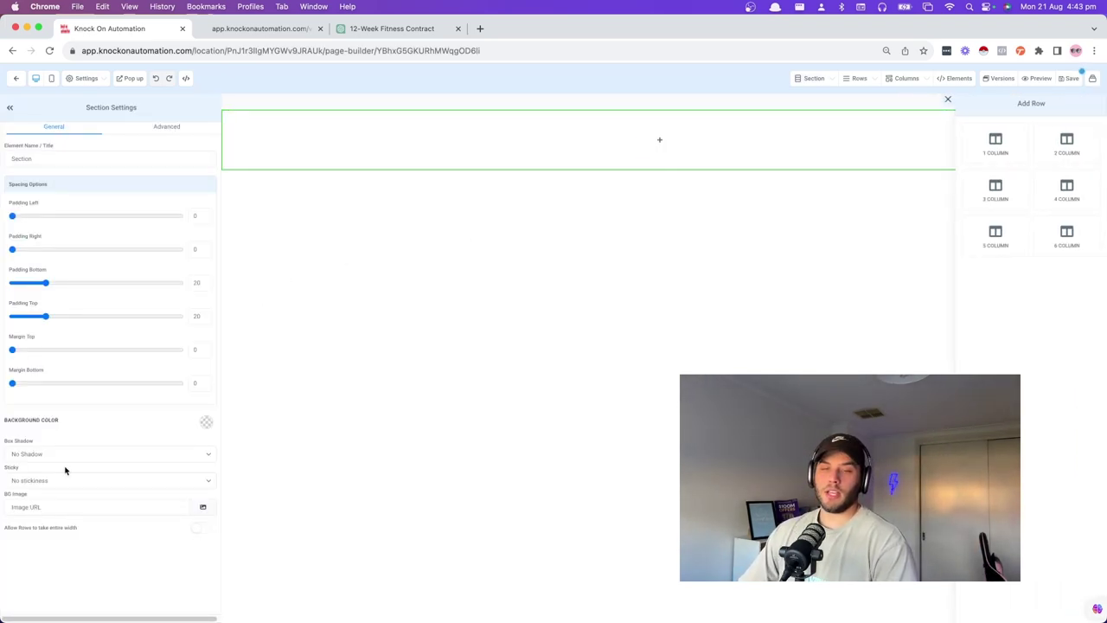
pyautogui.moveTo(1007, 141); pyautogui.dragTo(660, 141)
pyautogui.click(987, 143)
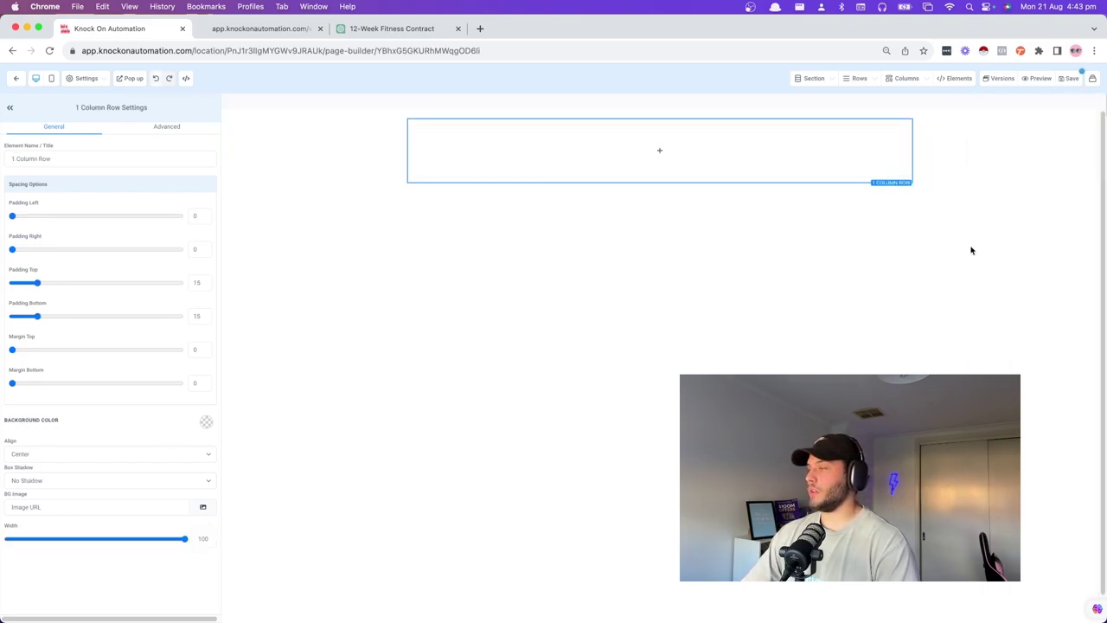
pyautogui.click(658, 150)
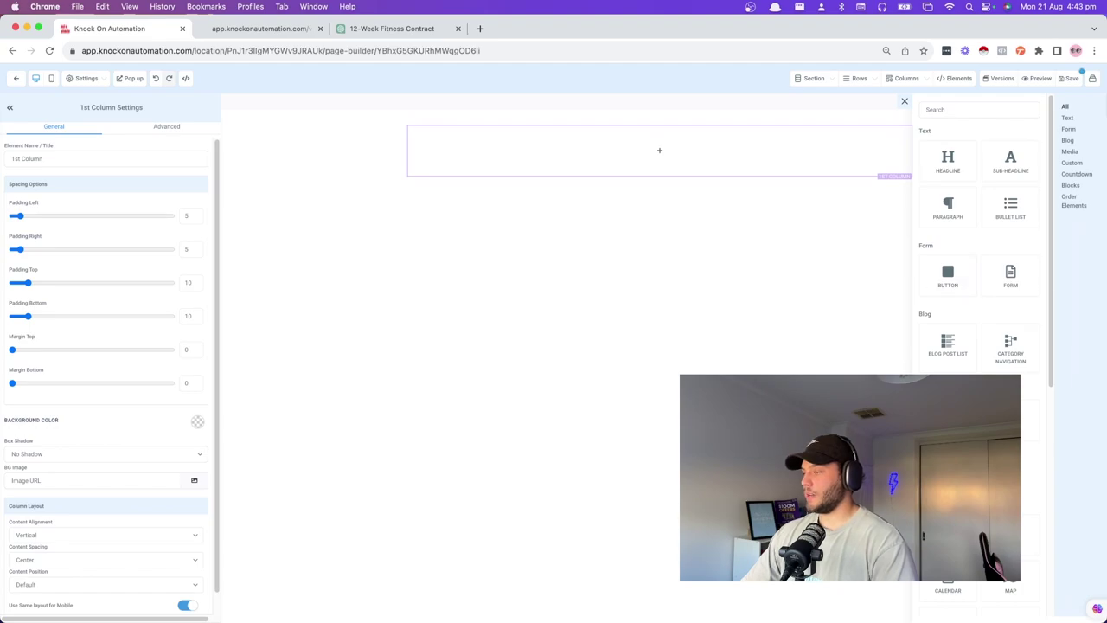
pyautogui.click(1028, 424)
# Step: Set the image's Width (PX) to 300
pyautogui.scroll(-1, 692, 308)
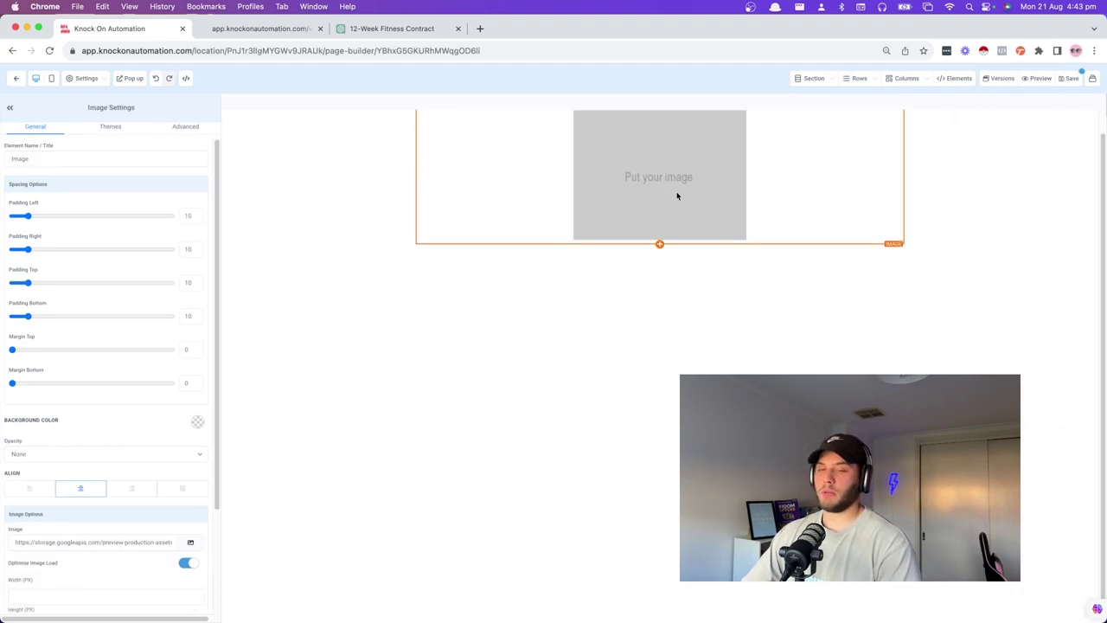
pyautogui.scroll(-2, 22, 580)
pyautogui.click(38, 508)
pyautogui.write('300')
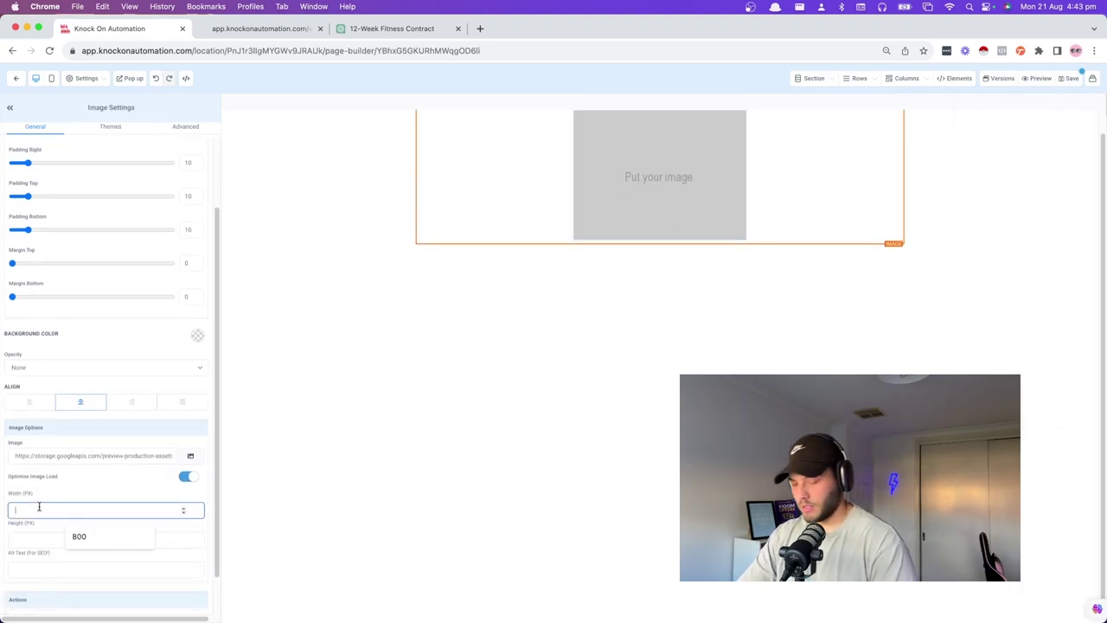
pyautogui.click(392, 423)
# Step: Add a second, empty full-width section below the image section
pyautogui.scroll(1, 391, 423)
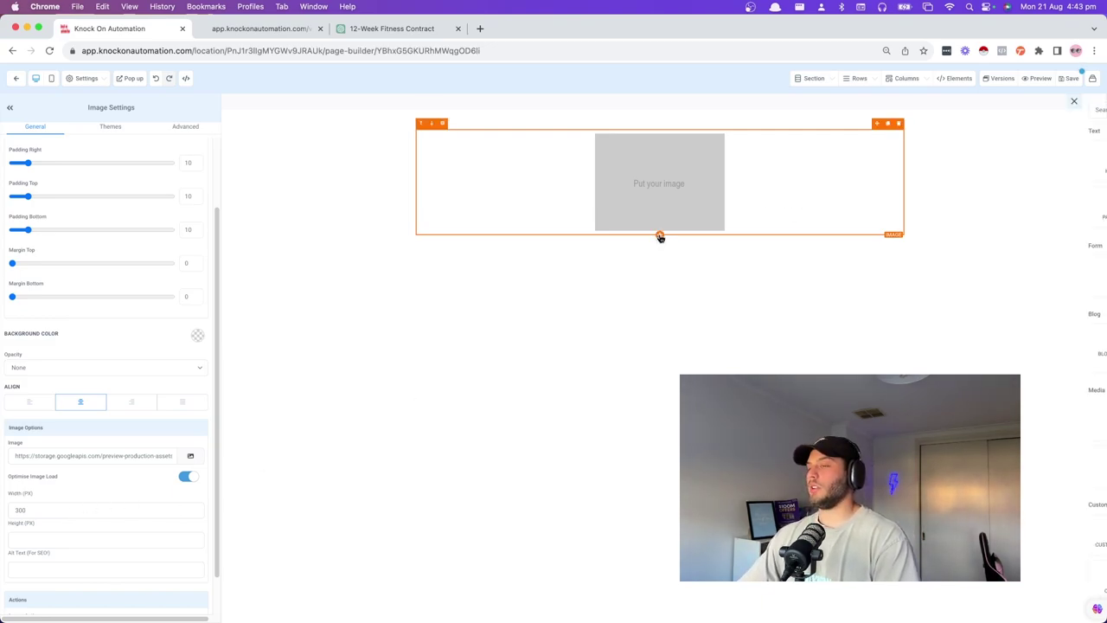
pyautogui.click(659, 236)
pyautogui.click(631, 309)
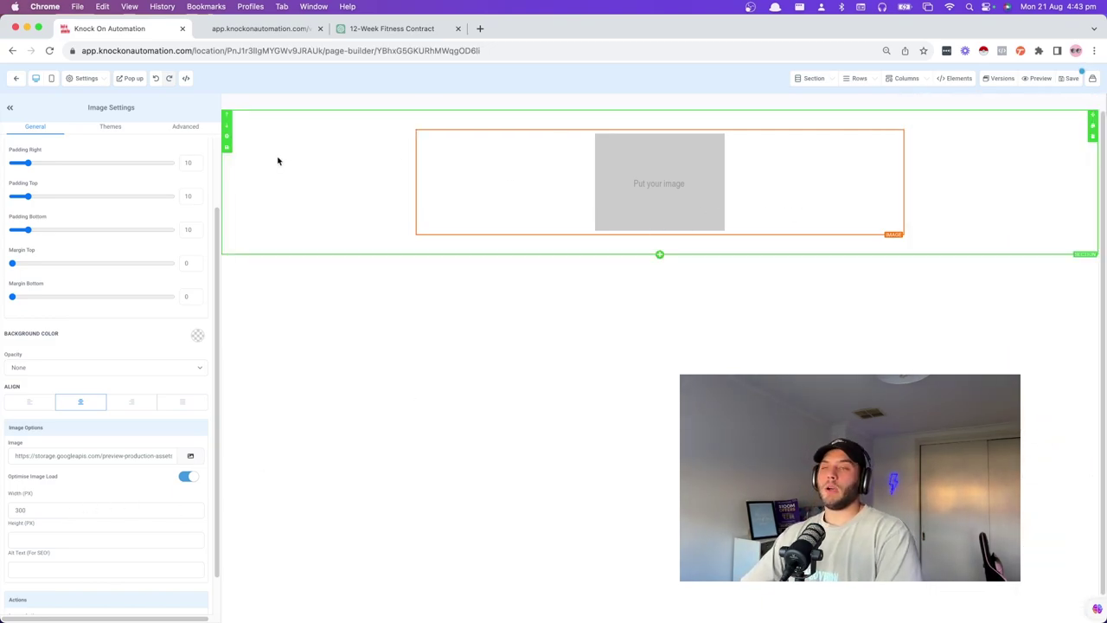
pyautogui.click(659, 254)
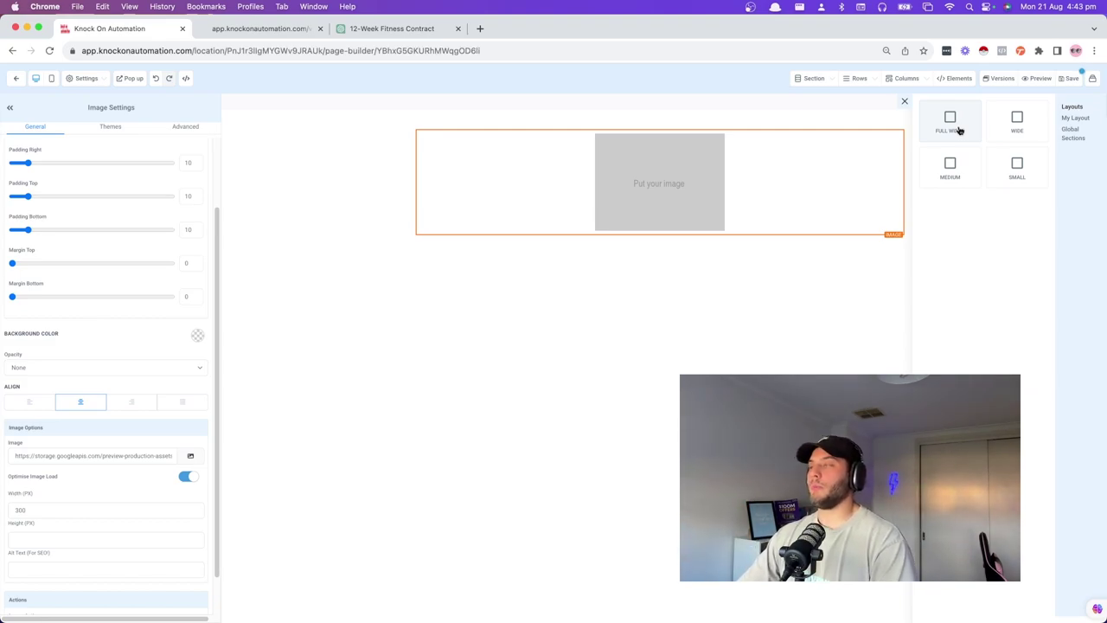
pyautogui.click(946, 129)
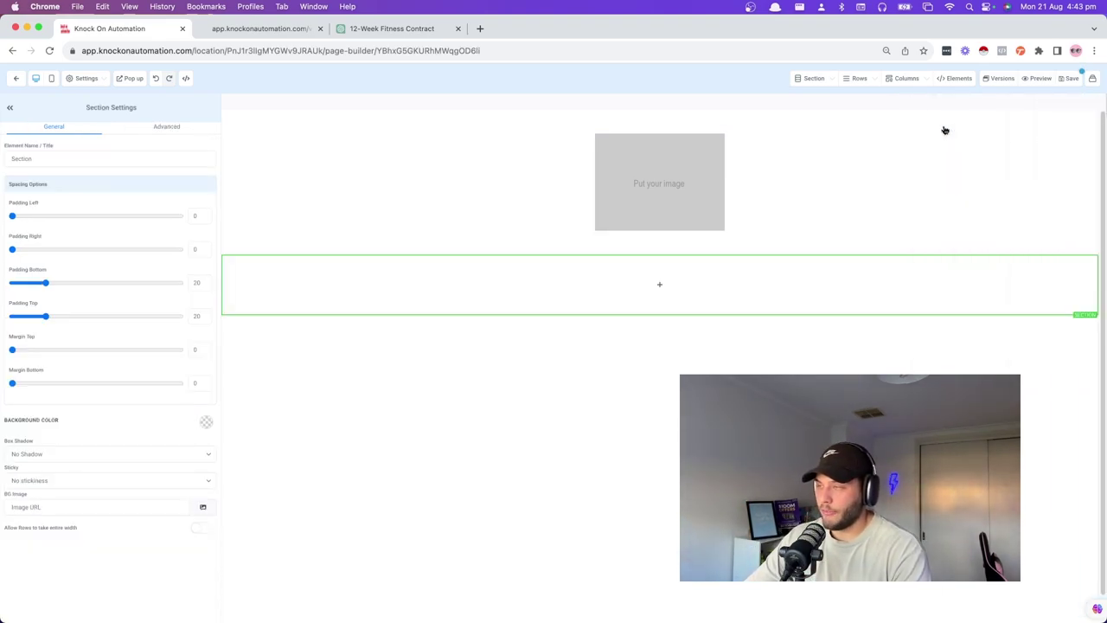
# Step: Give the new section a 2 Column row and put an Image element in its left column
pyautogui.click(658, 286)
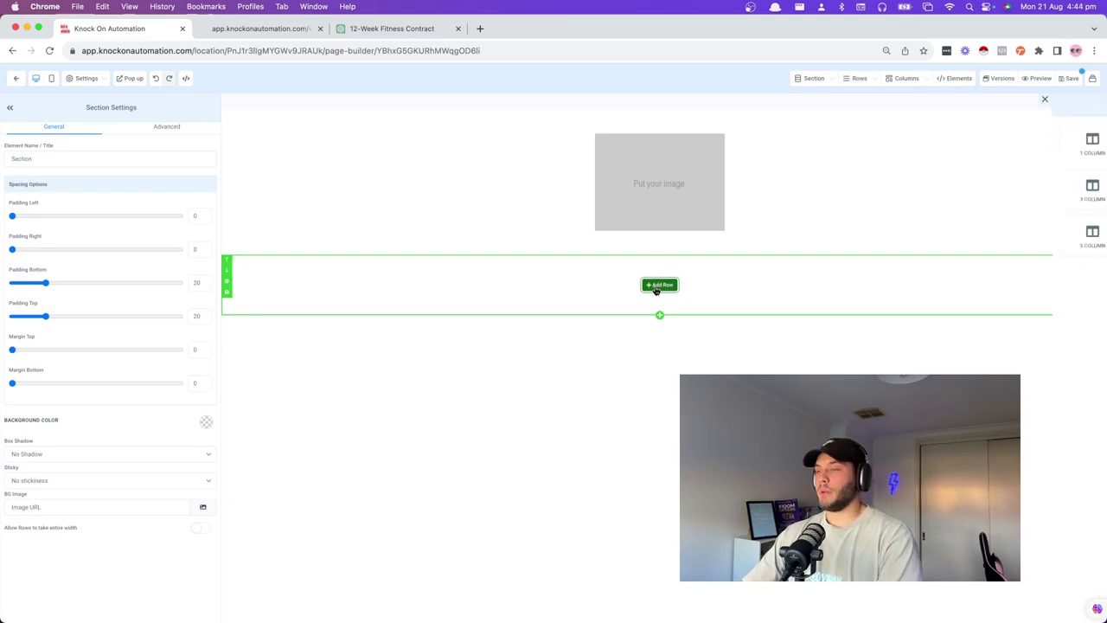
pyautogui.click(1065, 144)
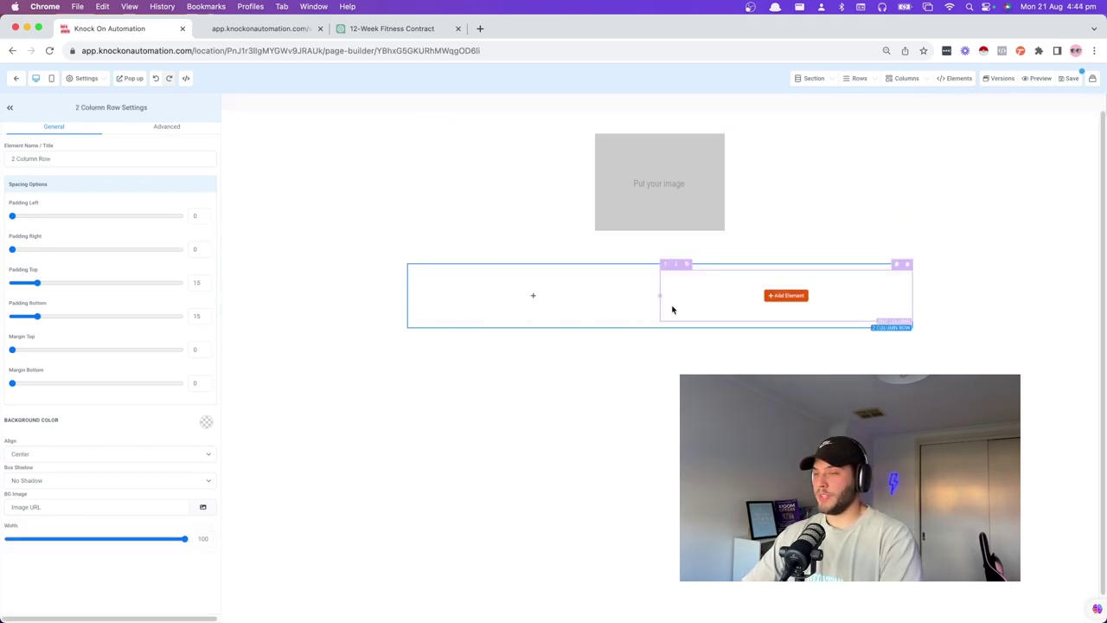
pyautogui.click(532, 296)
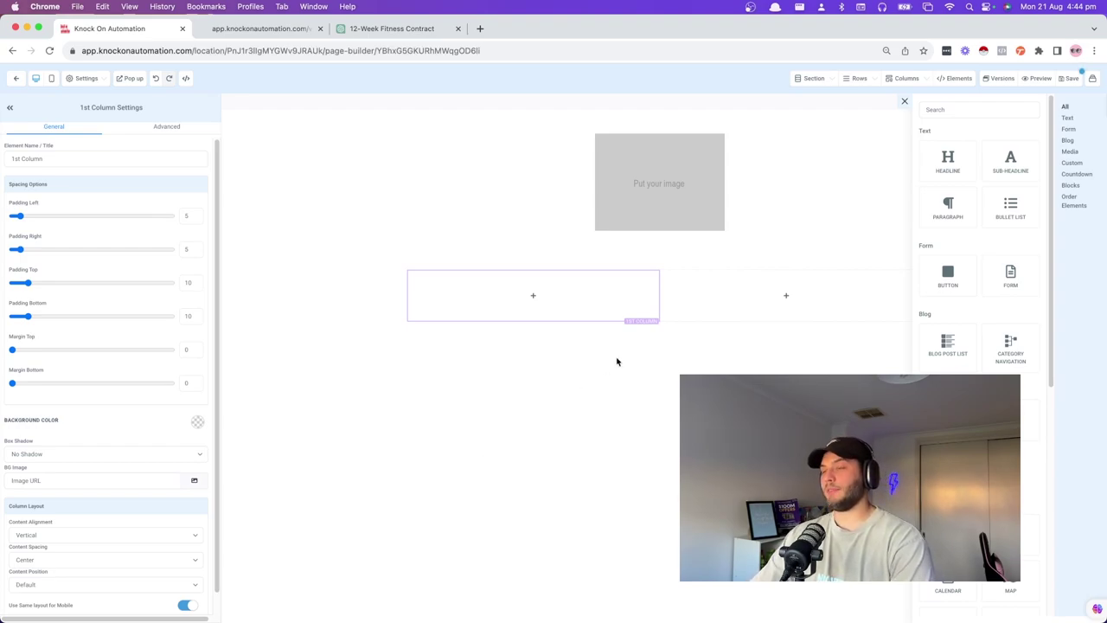
pyautogui.moveTo(520, 295)
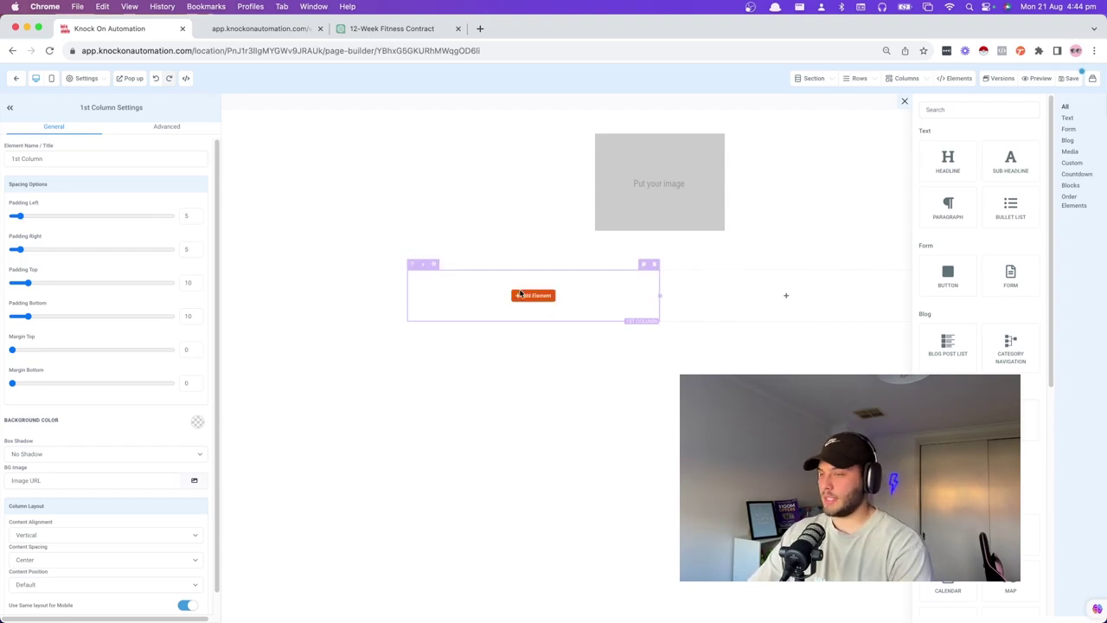
pyautogui.click(948, 409)
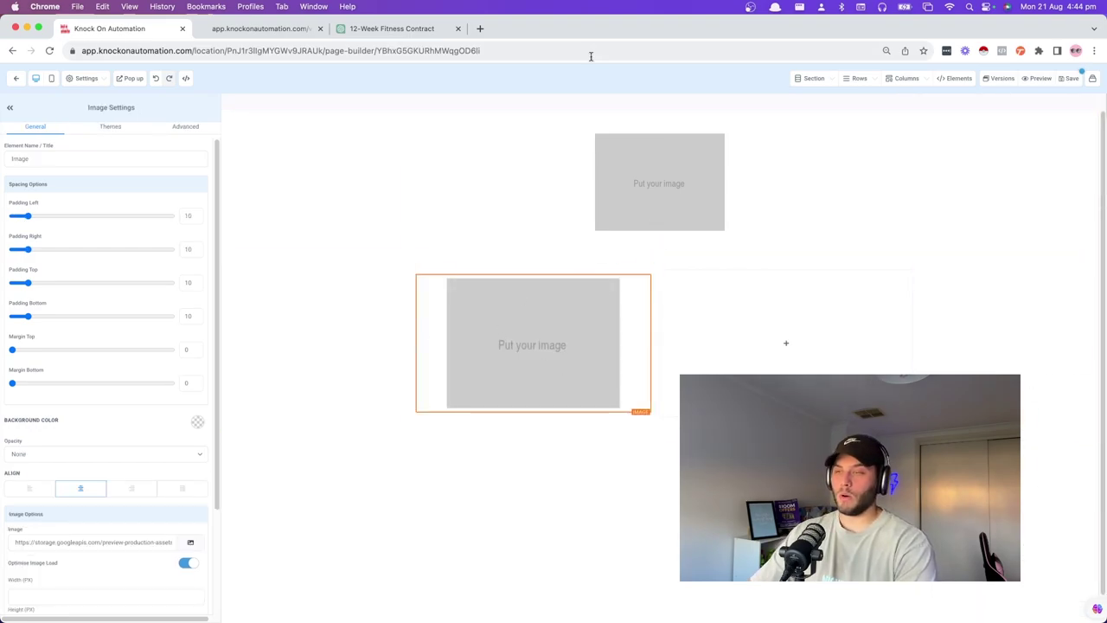
# Step: Open lionstonepc.com/masteringyou in a new tab and scroll through the page
pyautogui.click(480, 29)
pyautogui.write('lion')
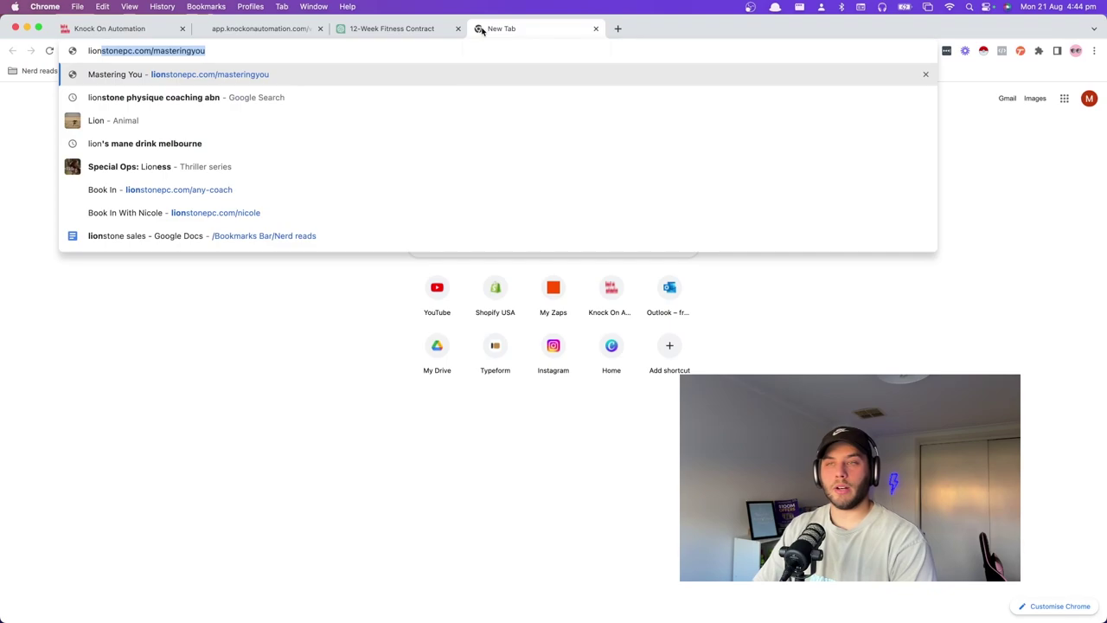
pyautogui.press('Return')
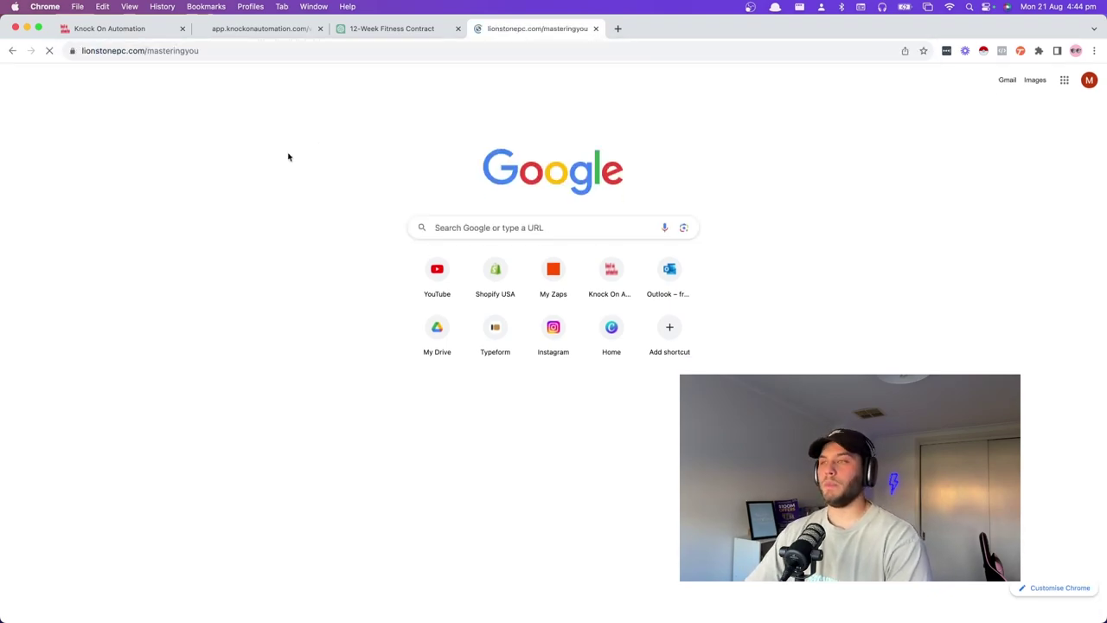
pyautogui.scroll(-1, 482, 379)
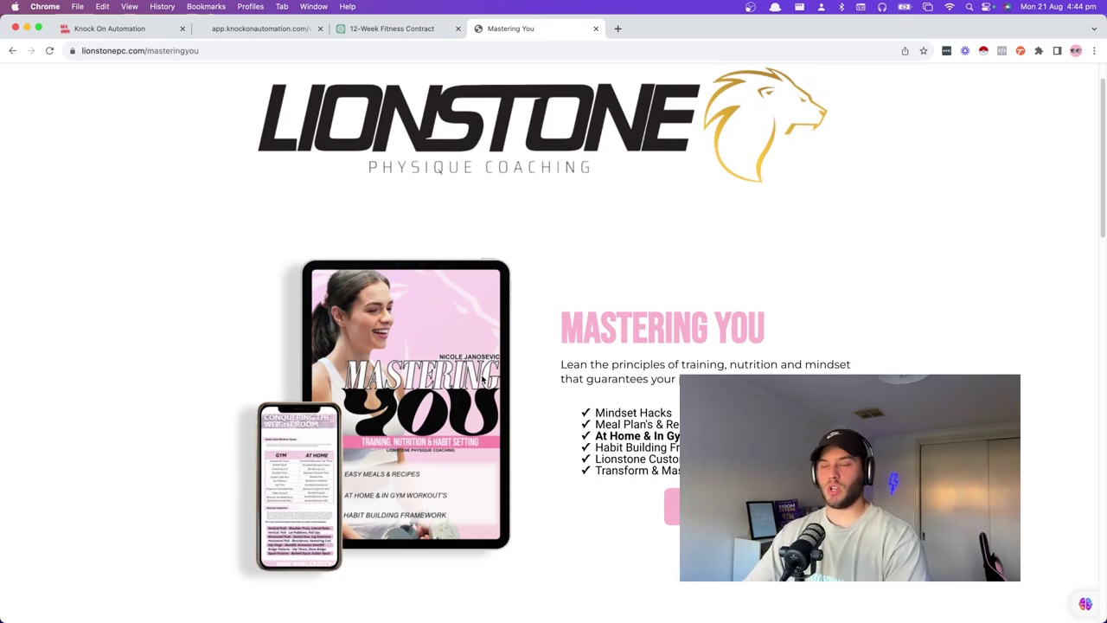
pyautogui.scroll(-2, 481, 379)
pyautogui.scroll(2, 482, 379)
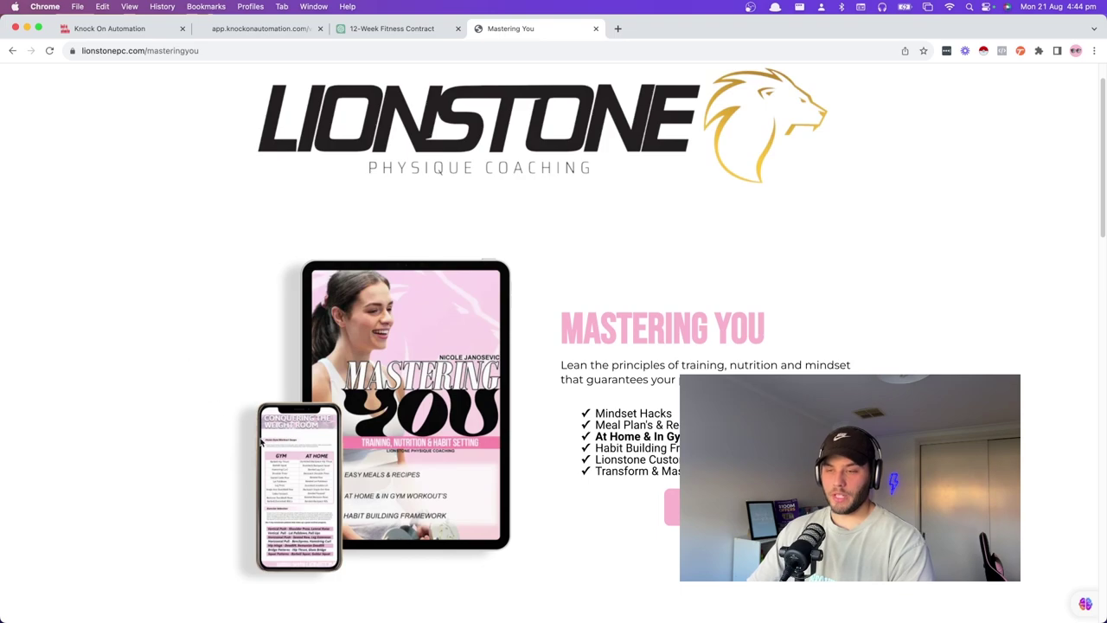
pyautogui.scroll(-2, 338, 513)
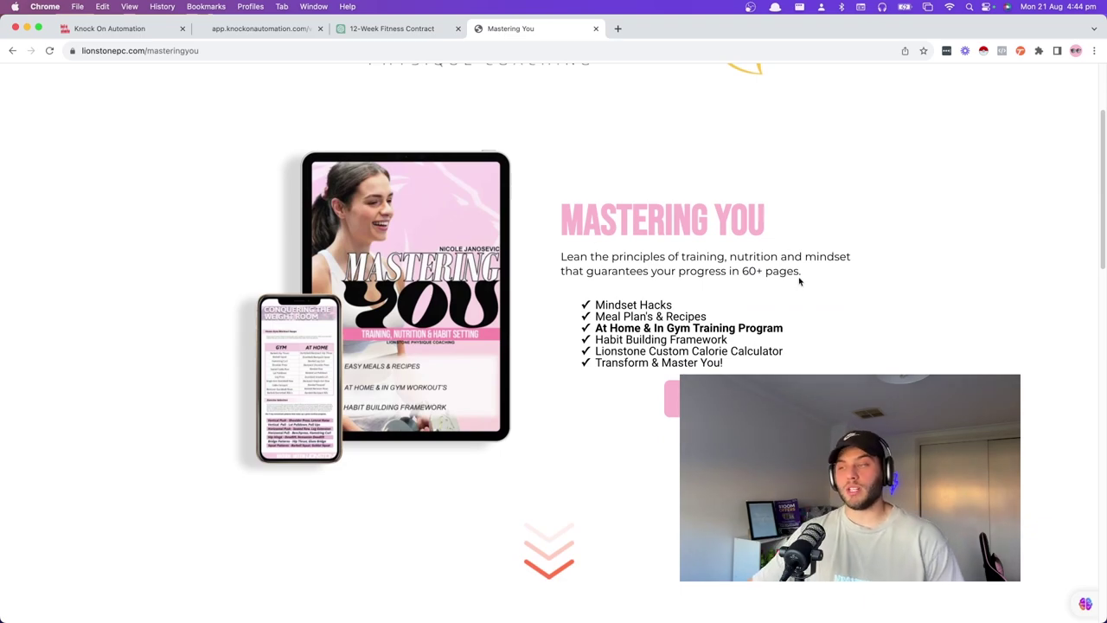
# Step: View the page's sign-up popup, close it, and close the reference tab
pyautogui.click(692, 394)
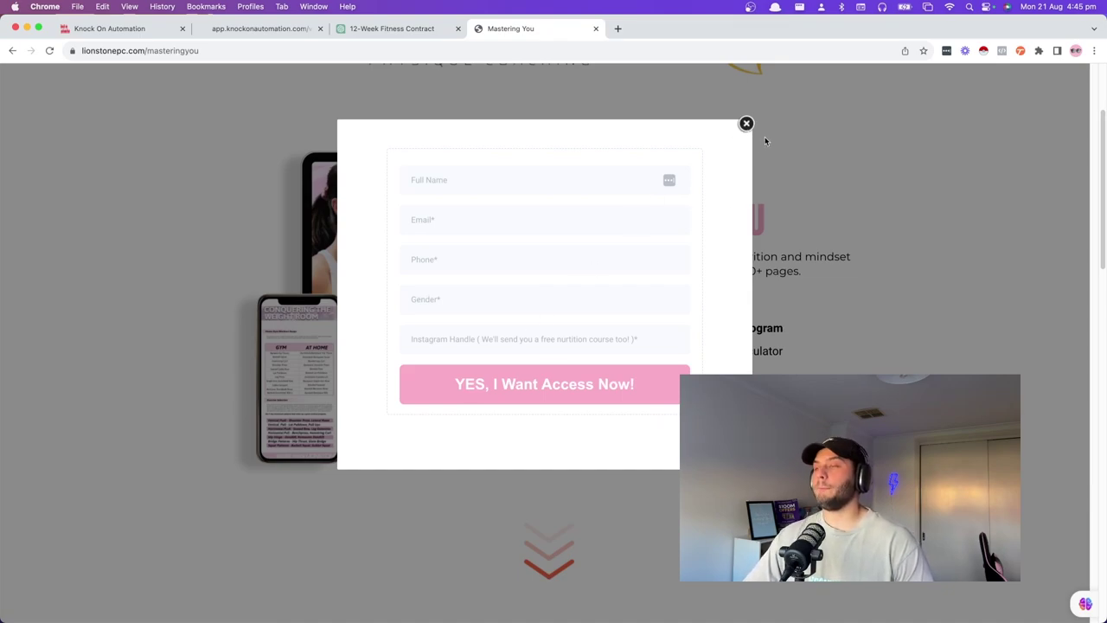
pyautogui.click(747, 125)
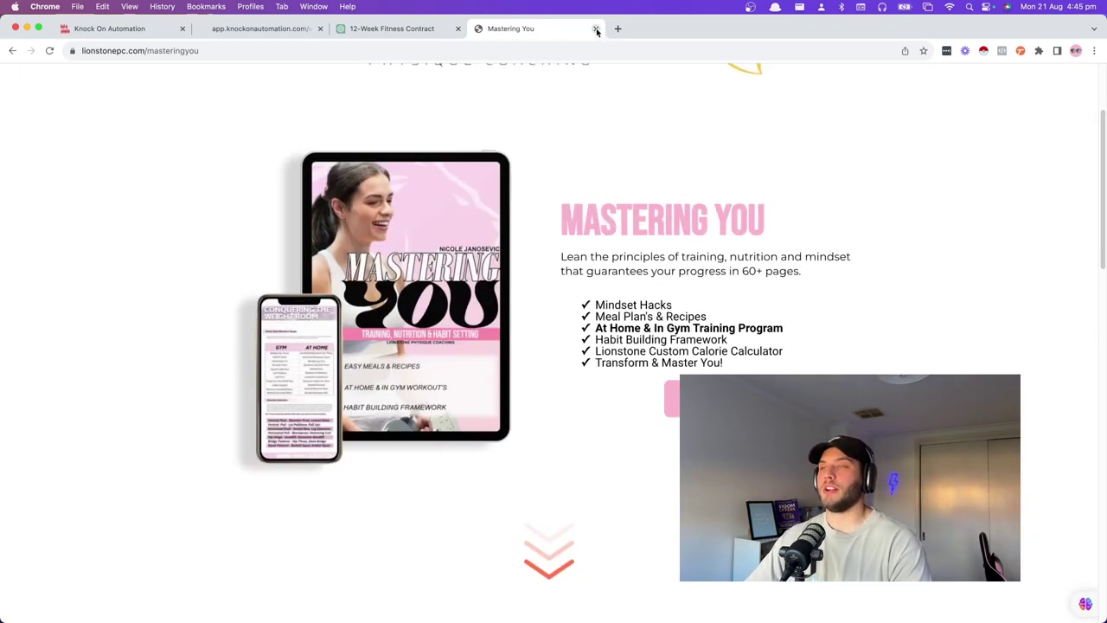
pyautogui.click(596, 29)
# Step: Add a Headline, a Sub Headline and a Bullet List to the right column
pyautogui.click(772, 346)
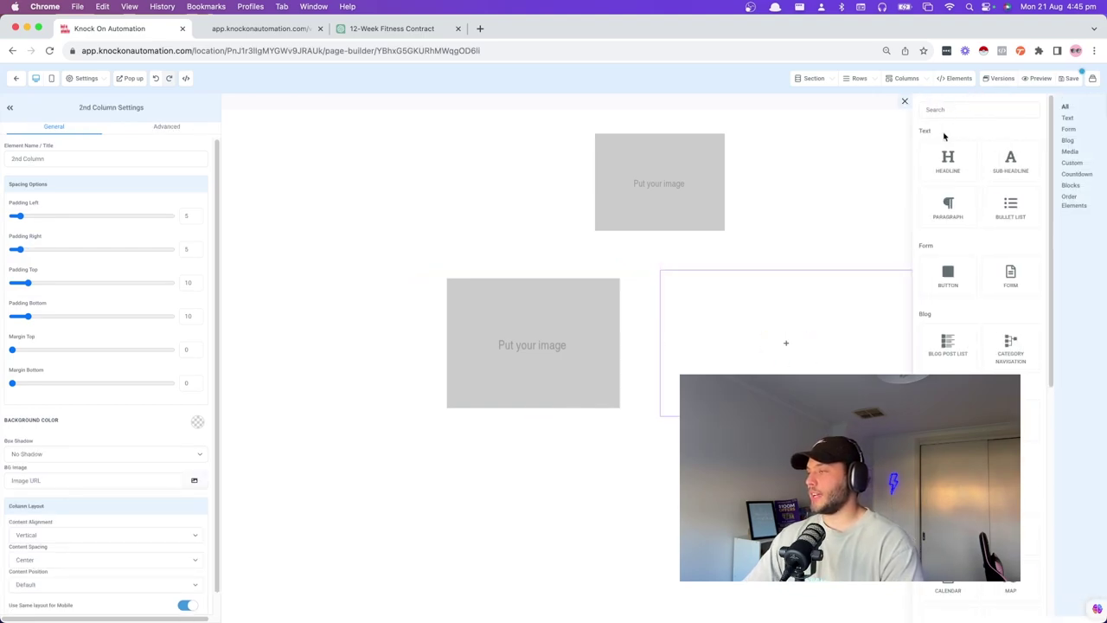
pyautogui.click(947, 172)
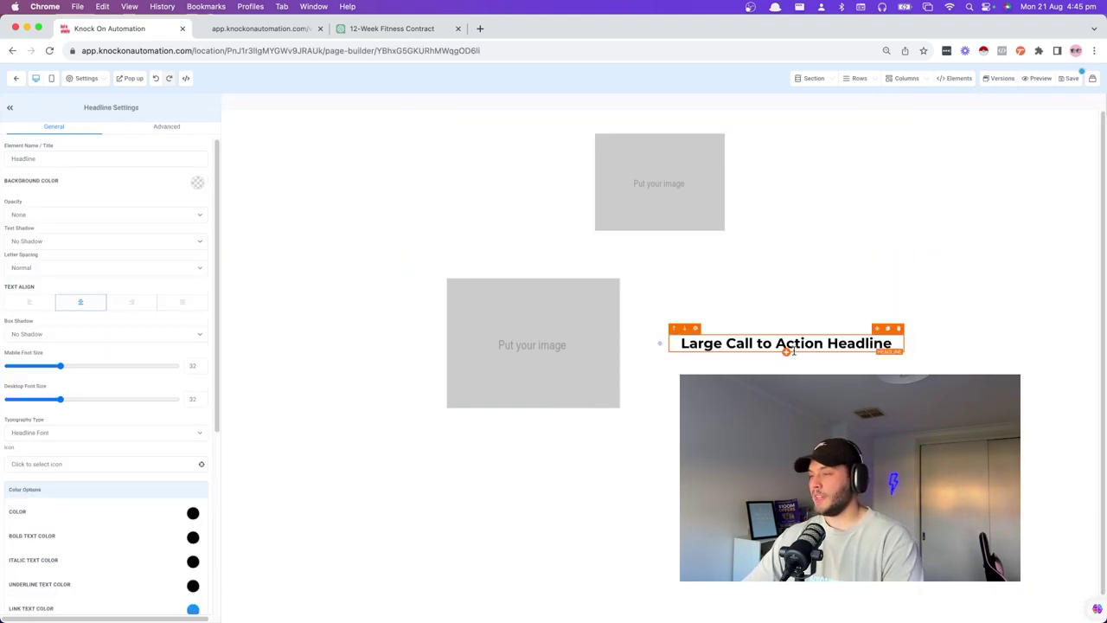
pyautogui.click(786, 358)
pyautogui.click(785, 353)
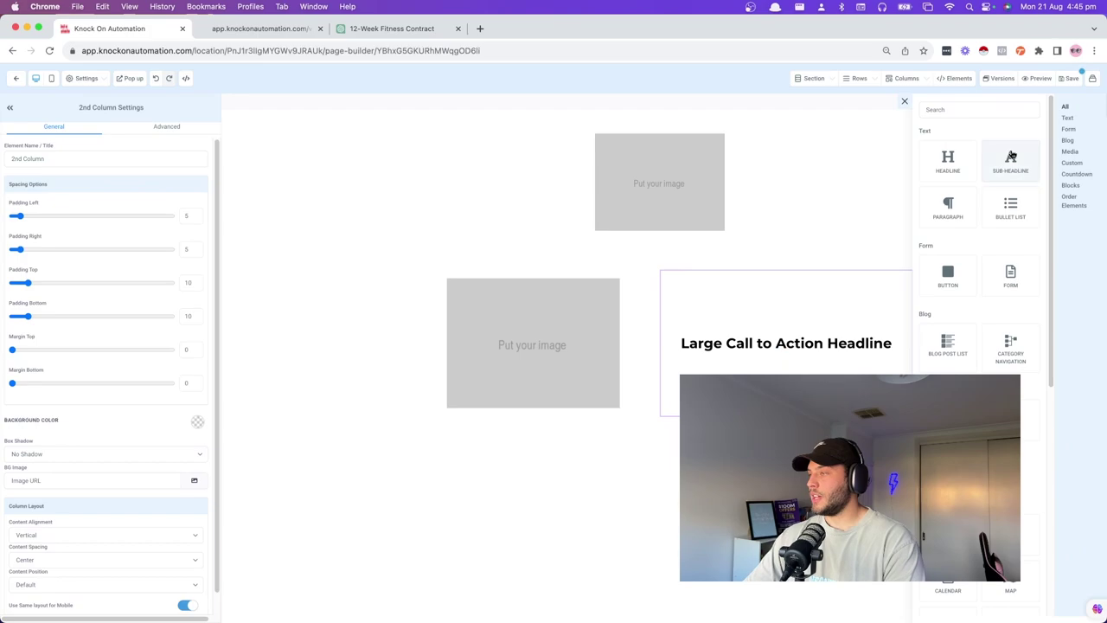
pyautogui.click(1014, 159)
pyautogui.click(790, 368)
pyautogui.click(786, 358)
pyautogui.click(1021, 210)
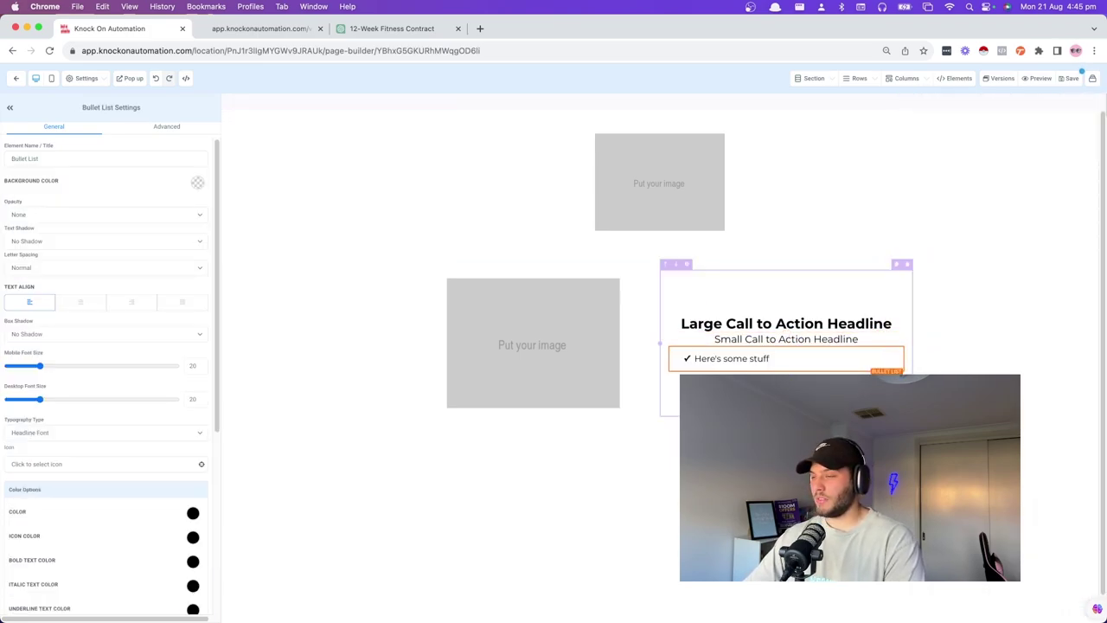
# Step: Extend the bullet list to four placeholder items and add a Button below it
pyautogui.click(785, 359)
pyautogui.press('Return')
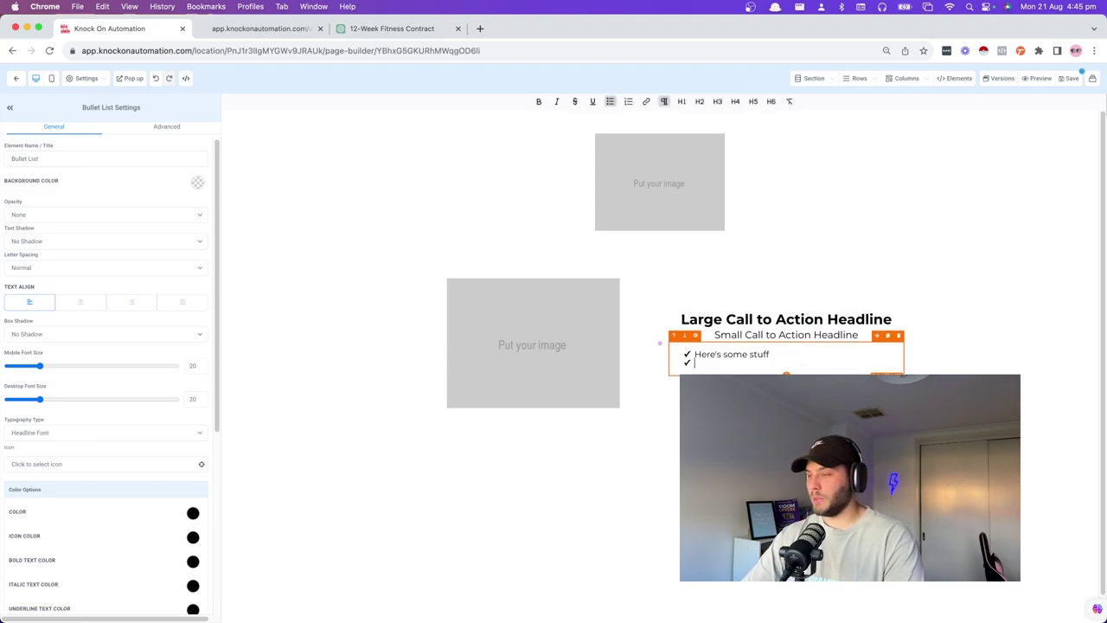
pyautogui.write('alsdkjhgfa')
pyautogui.press('Return')
pyautogui.write('aoisdhf')
pyautogui.press('Return')
pyautogui.write('aspdoifh')
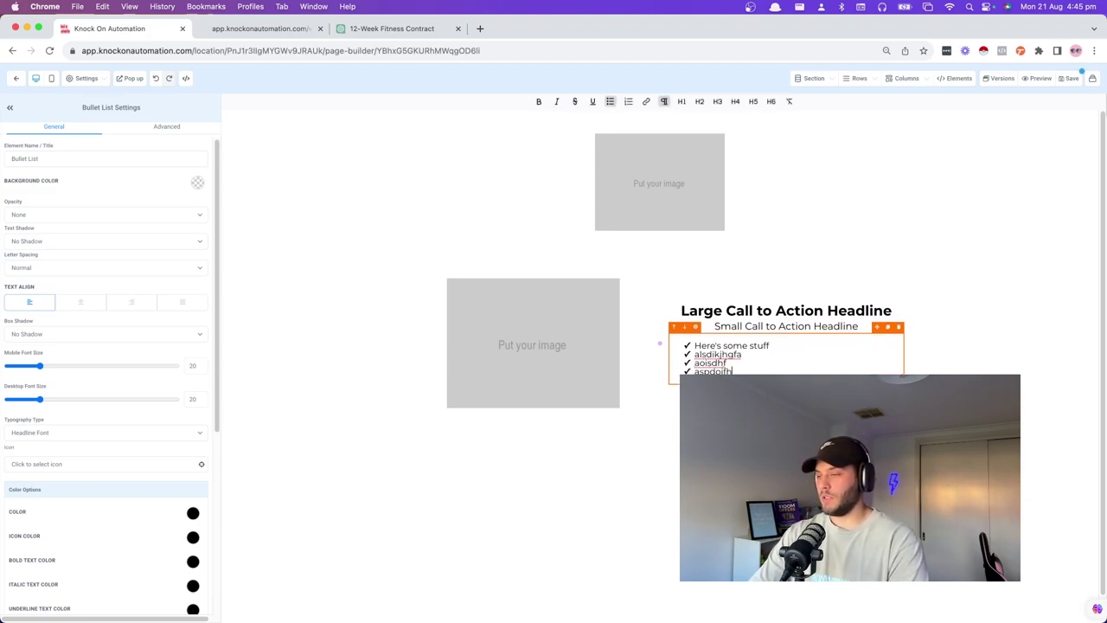
pyautogui.click(673, 326)
pyautogui.click(993, 275)
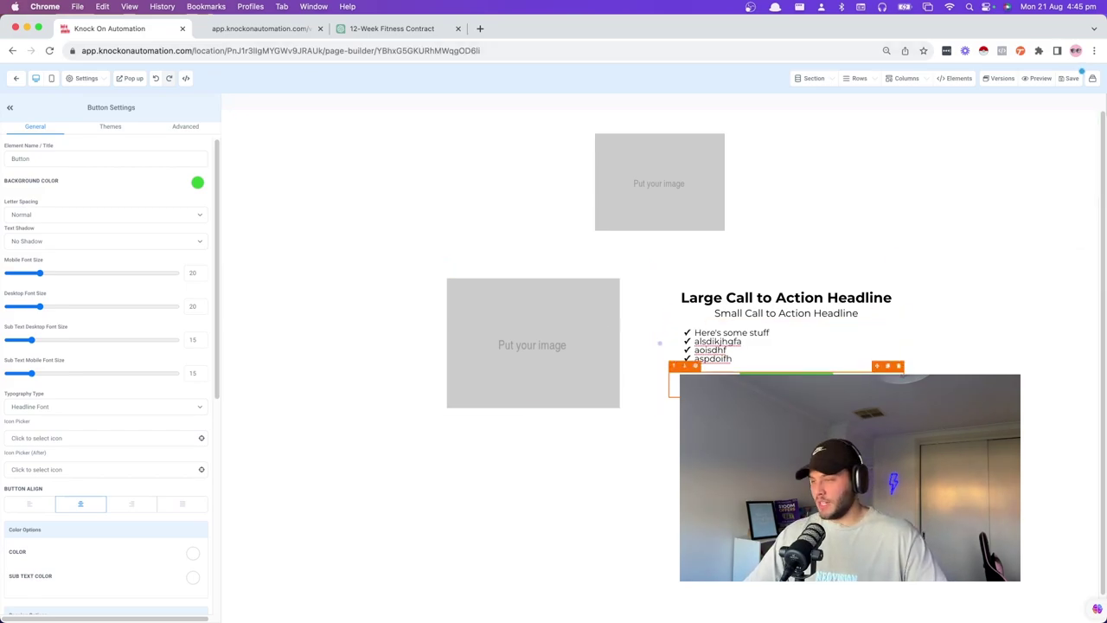
# Step: Change the button's text to Submit
pyautogui.scroll(-5, 124, 523)
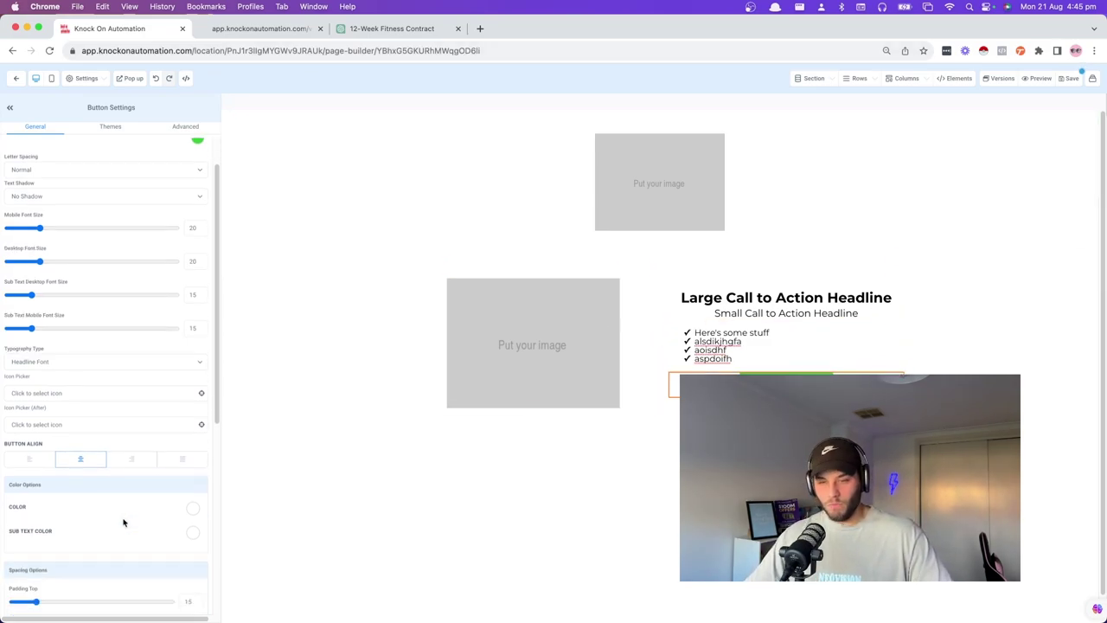
pyautogui.scroll(5, 124, 523)
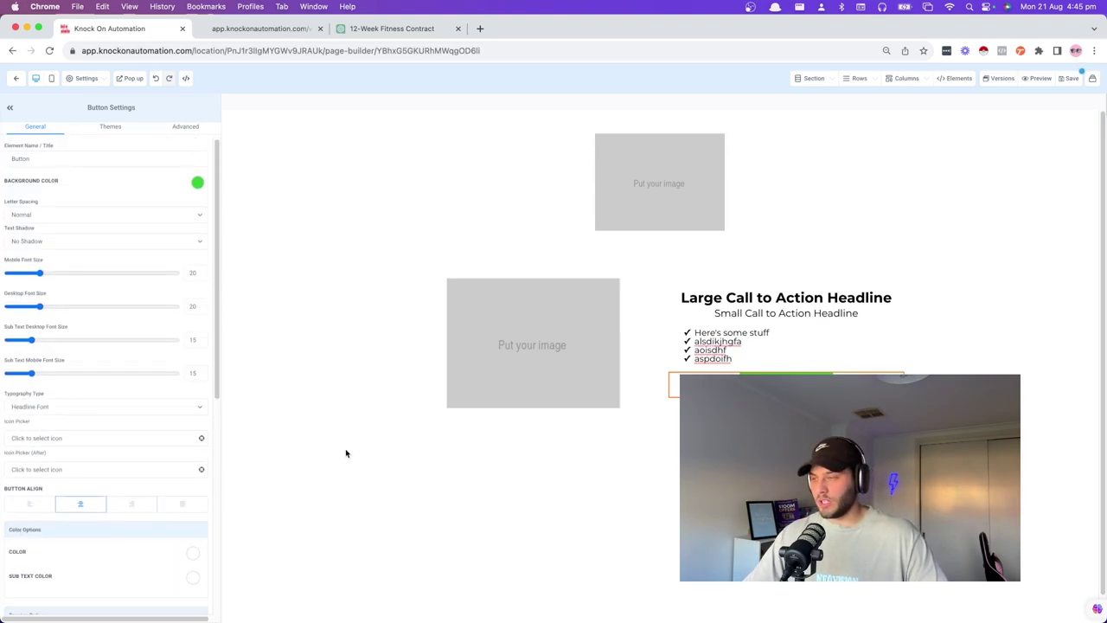
pyautogui.scroll(-8, 82, 370)
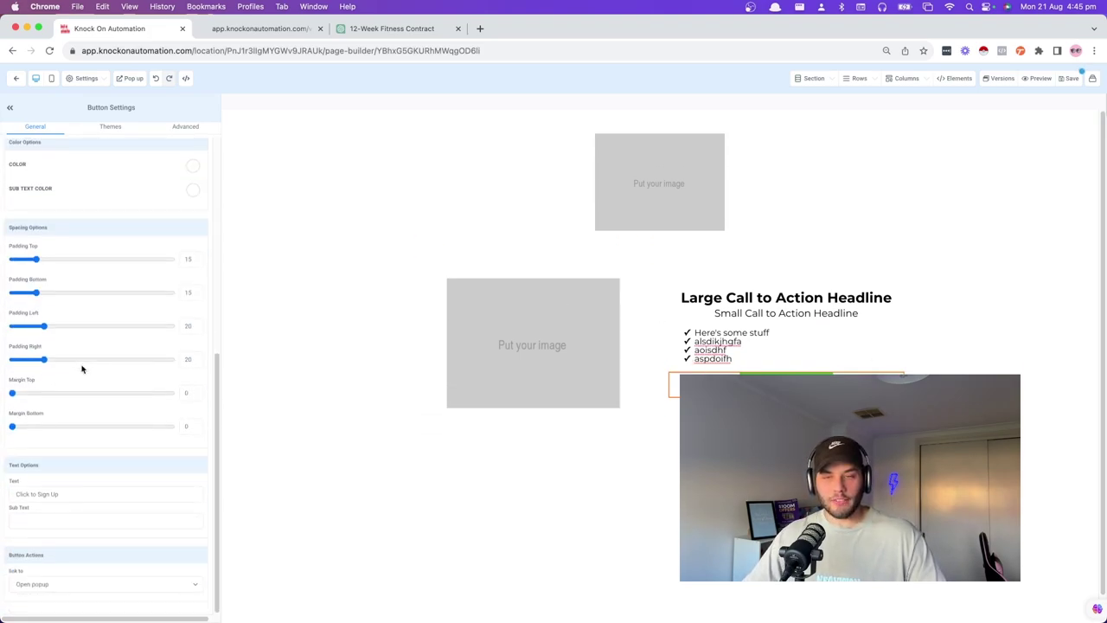
pyautogui.moveTo(71, 491); pyautogui.dragTo(2, 495)
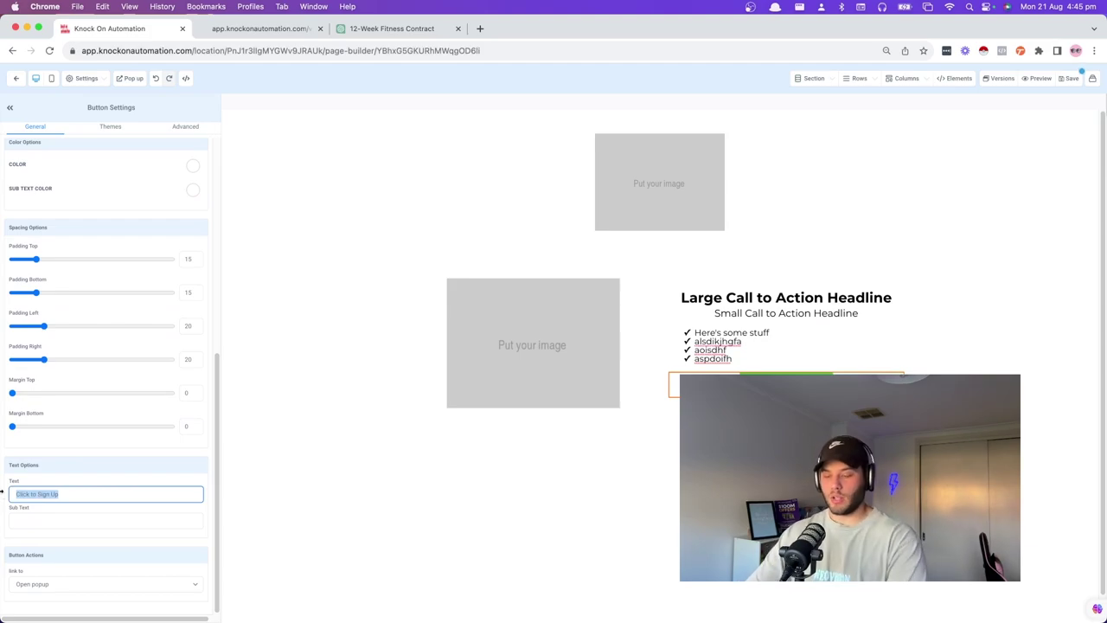
pyautogui.write('Submit')
pyautogui.click(106, 520)
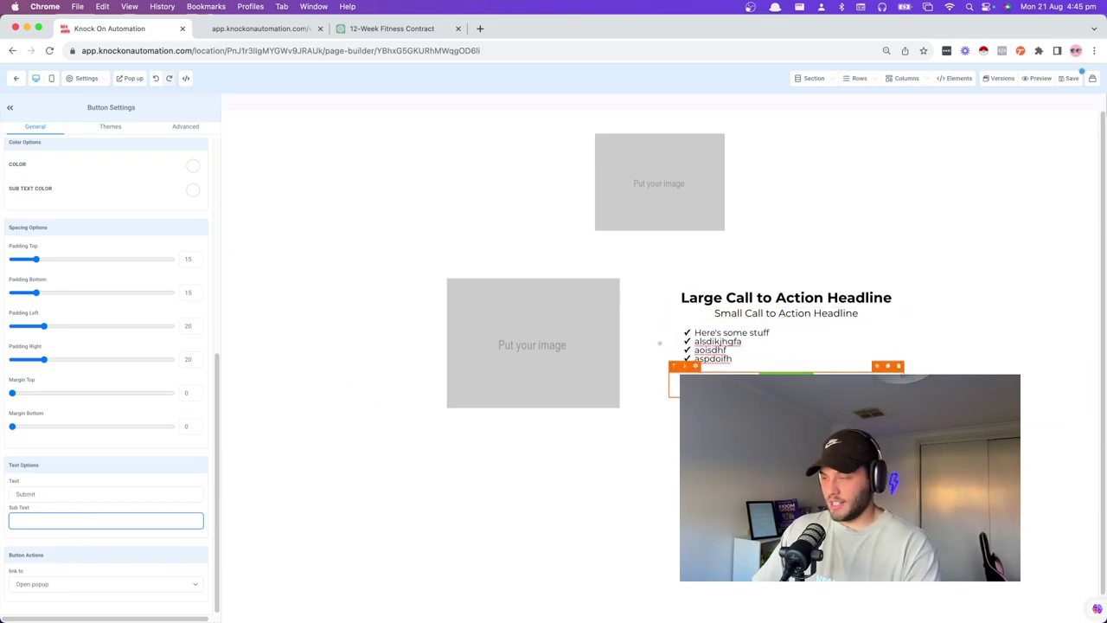
# Step: Keep the button linked to Open popup and bring up the popup editor
pyautogui.click(45, 585)
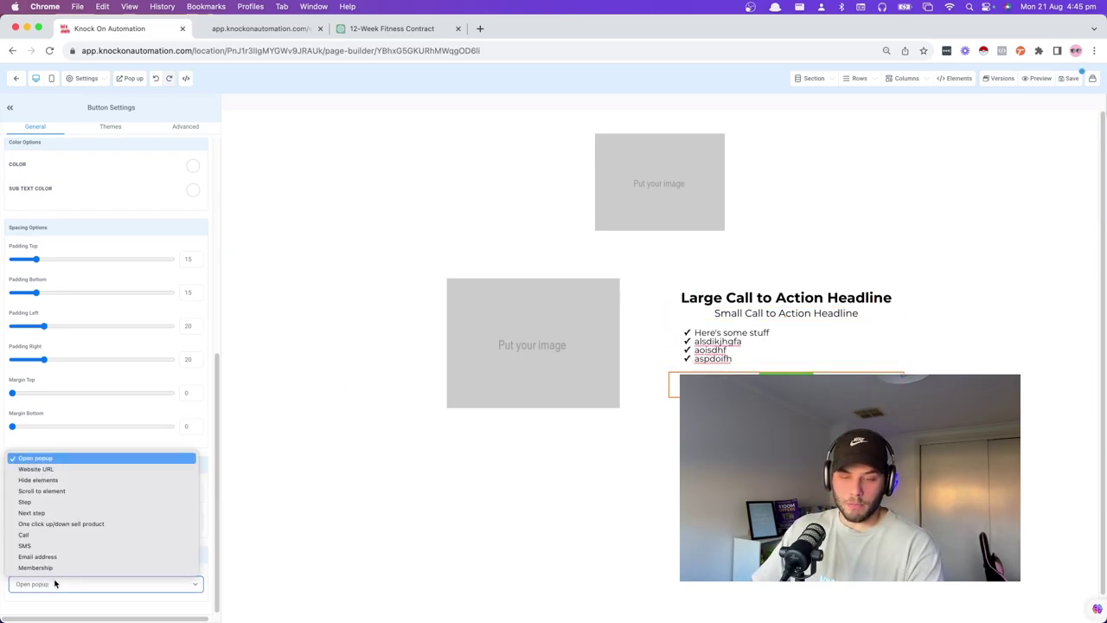
pyautogui.click(49, 459)
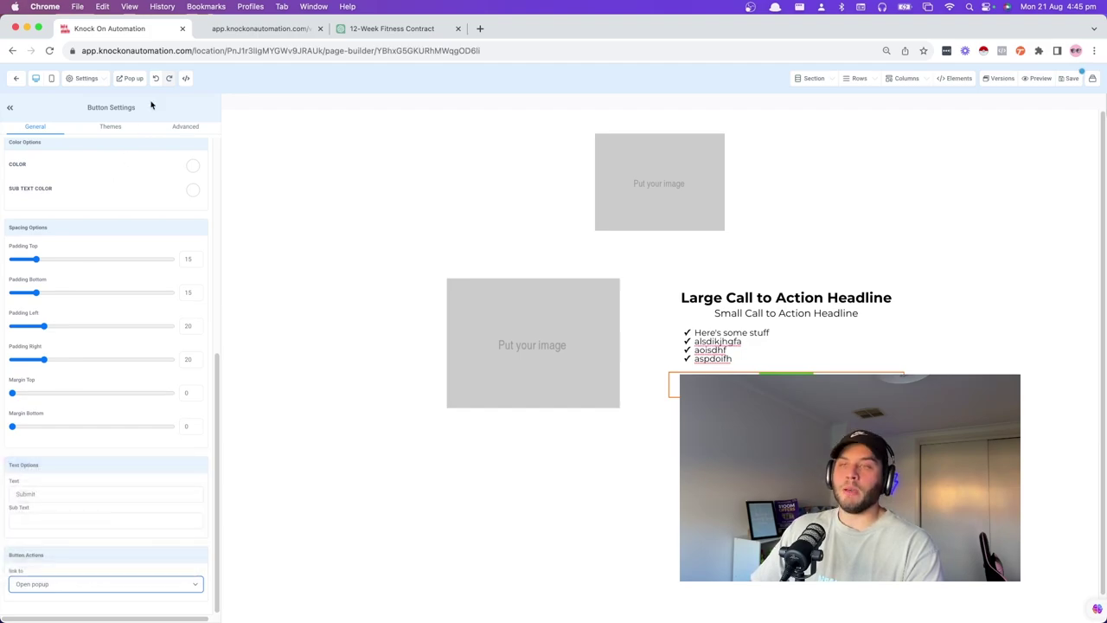
pyautogui.click(127, 79)
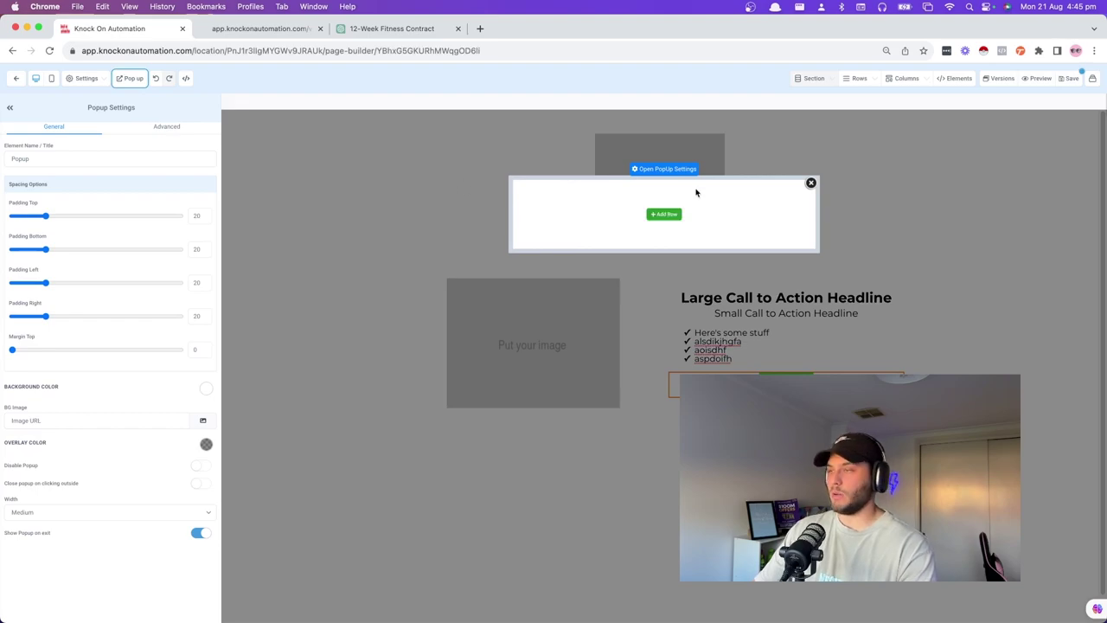
# Step: Add a 1 Column row with a Form element to the popup, leave no form chosen, and save
pyautogui.click(663, 215)
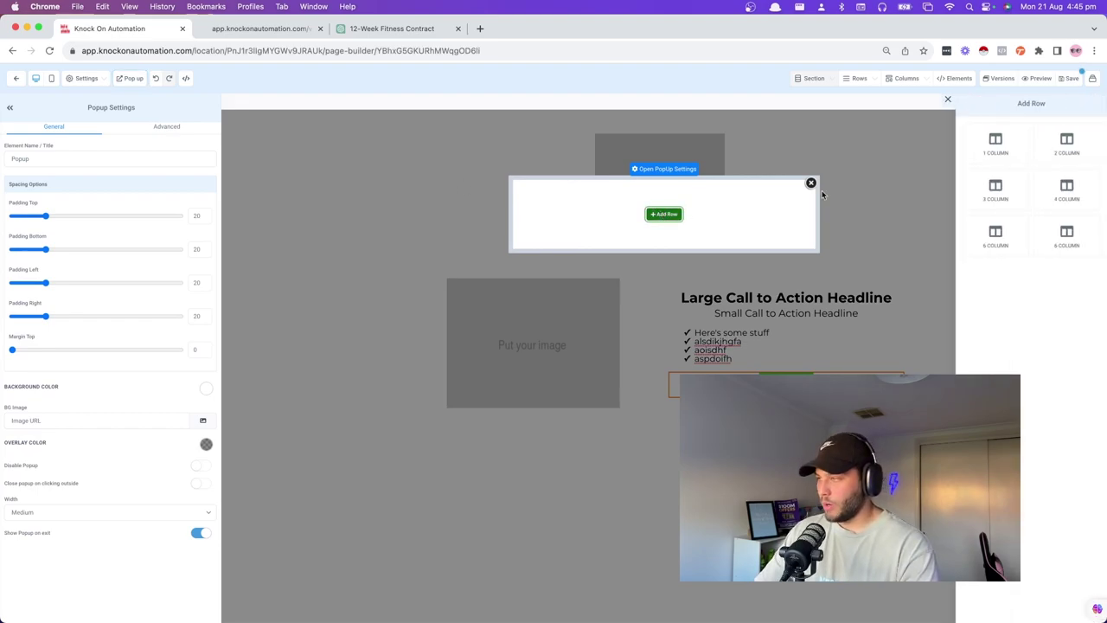
pyautogui.click(975, 154)
pyautogui.click(673, 225)
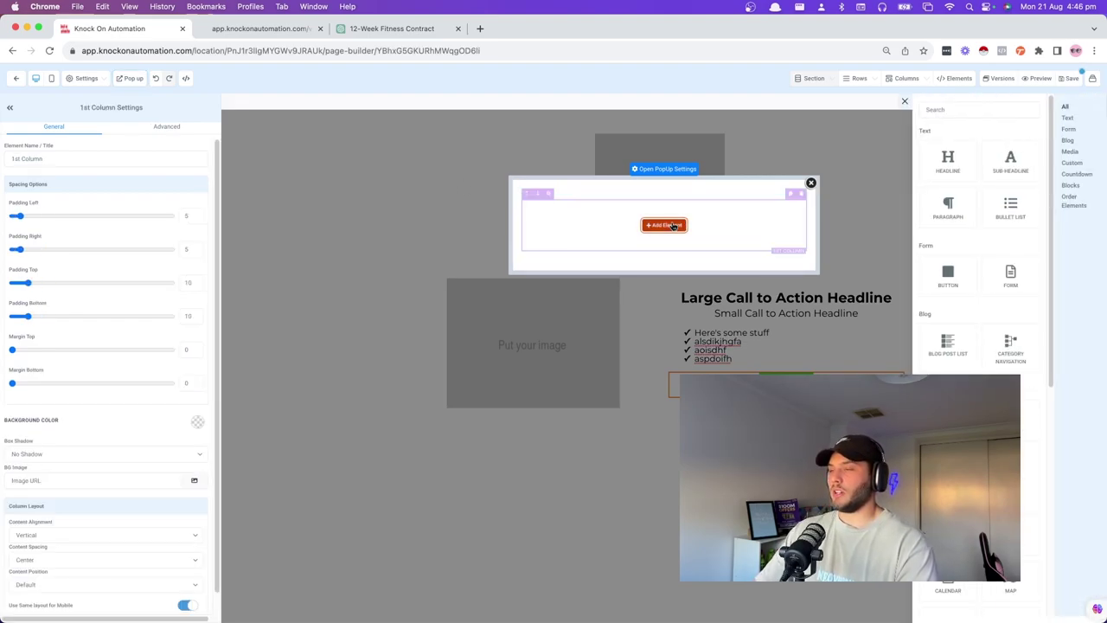
pyautogui.click(1012, 293)
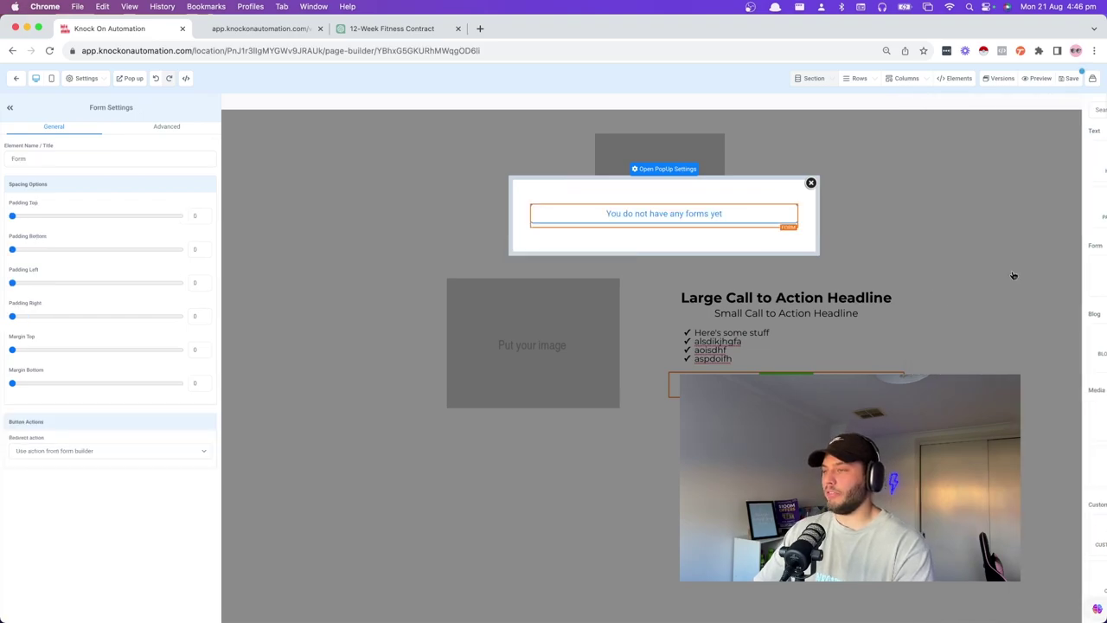
pyautogui.click(544, 319)
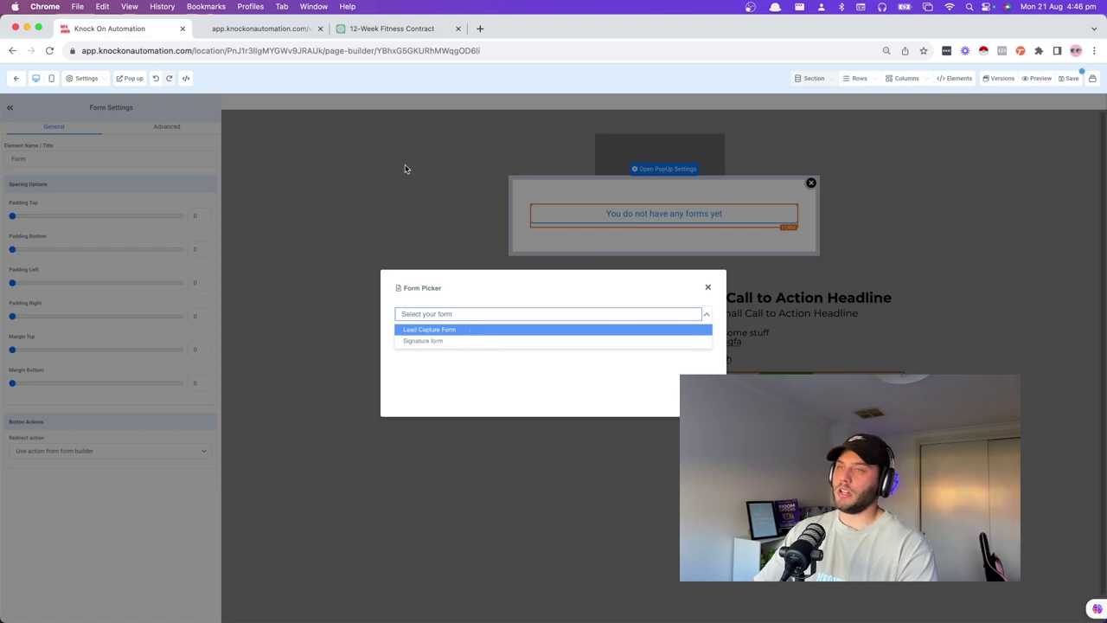
pyautogui.click(707, 287)
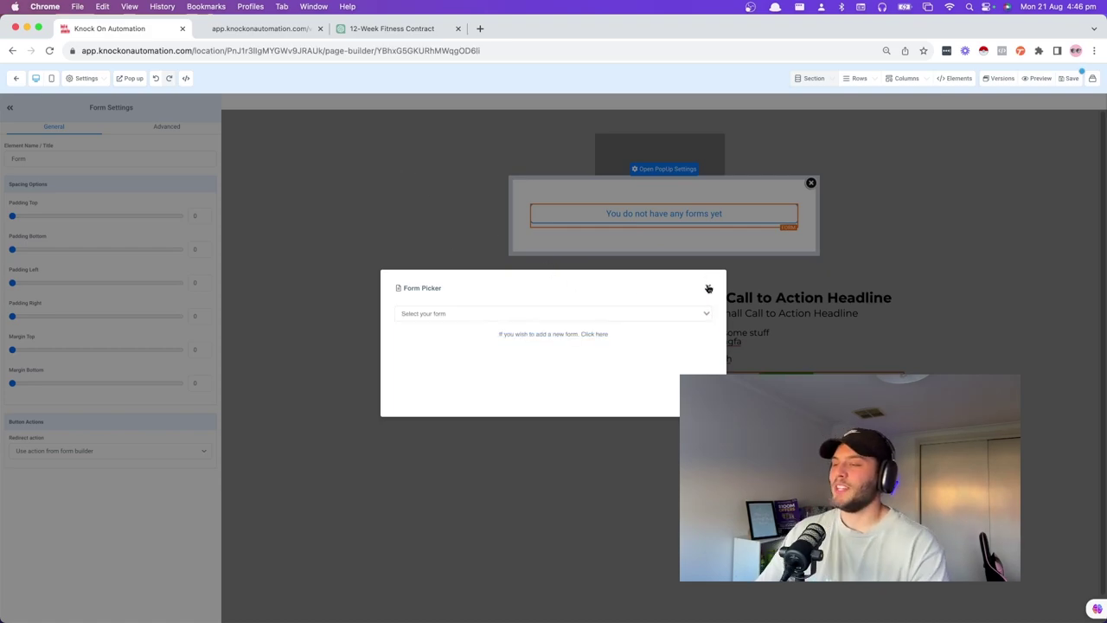
pyautogui.click(707, 287)
pyautogui.click(1071, 78)
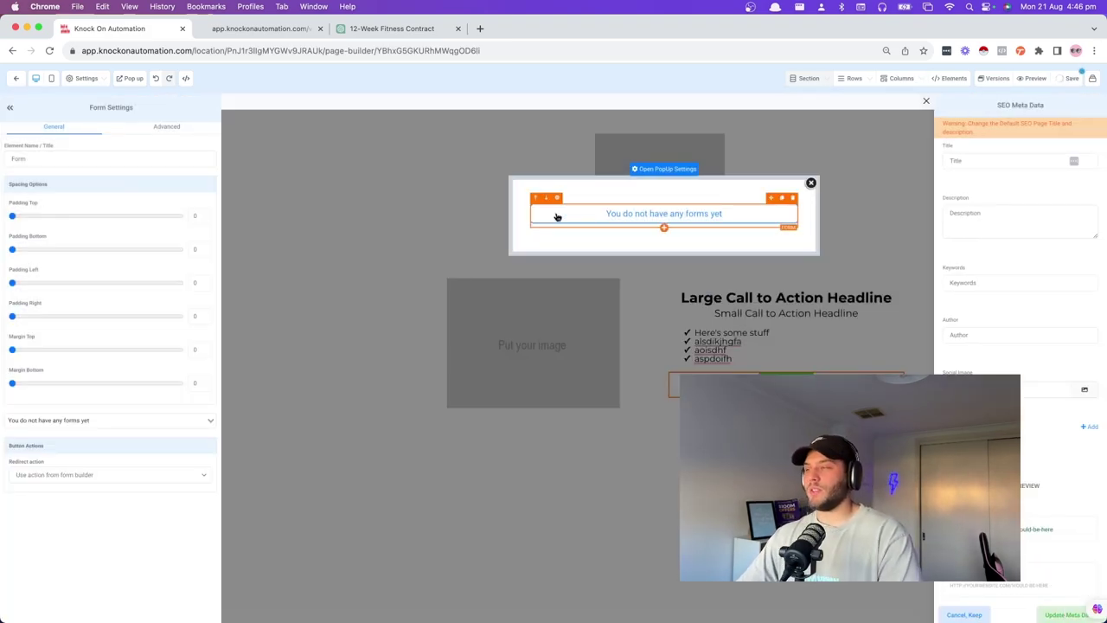
# Step: Load the app's home address in the preview tab, then close that extra tab
pyautogui.click(225, 30)
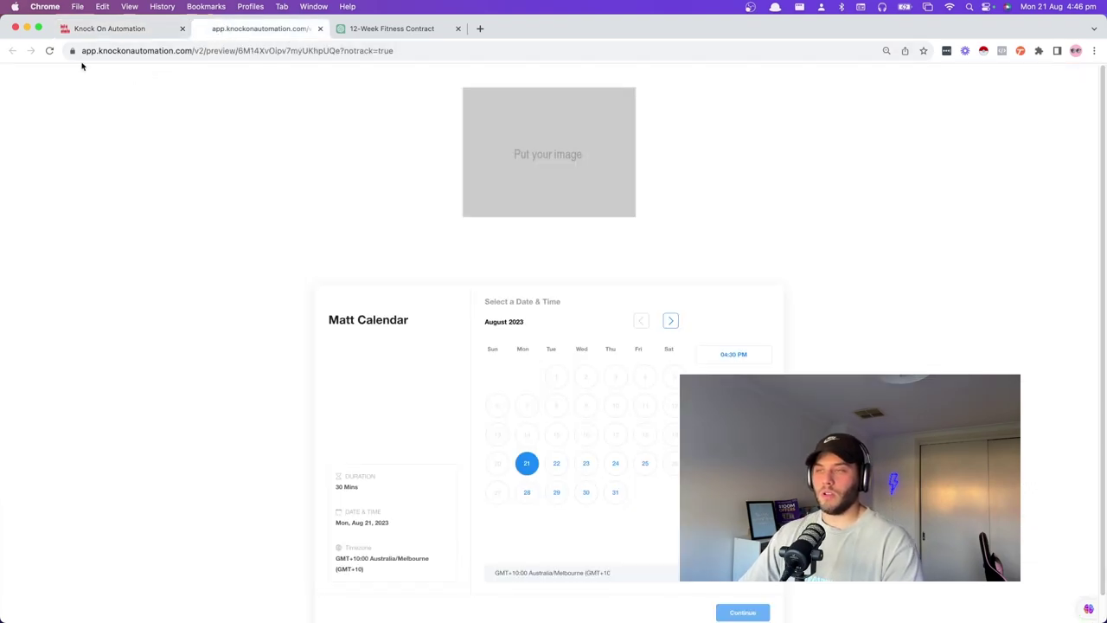
pyautogui.click(102, 47)
pyautogui.write('app')
pyautogui.press('Return')
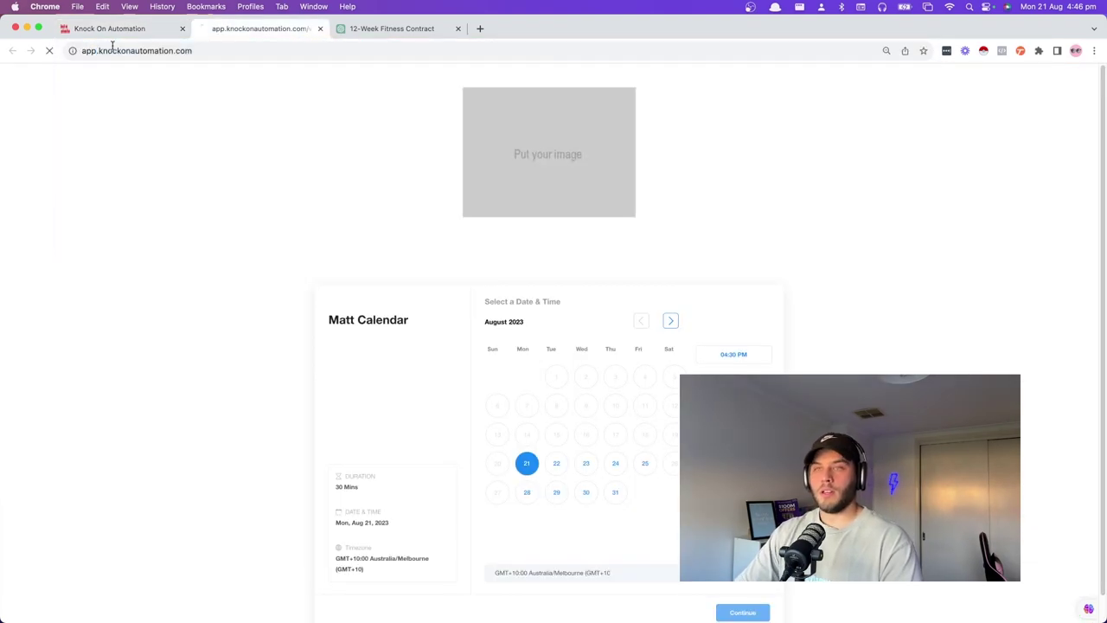
pyautogui.click(136, 29)
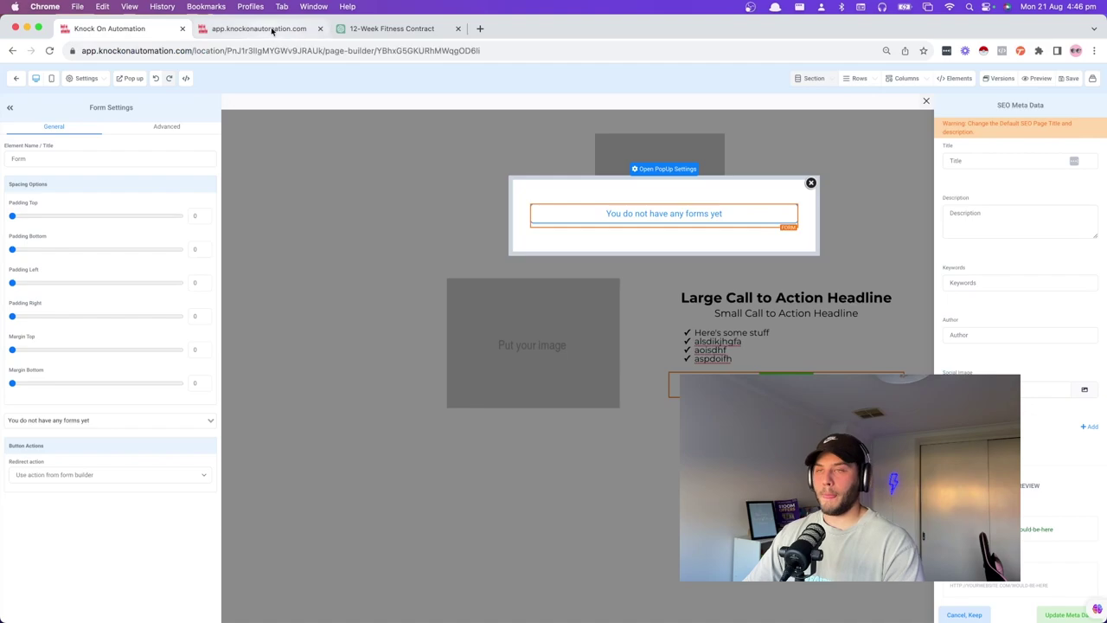
pyautogui.click(320, 29)
# Step: Reopen the page builder address in a new tab and close the 12-Week Fitness Contract tab
pyautogui.click(136, 50)
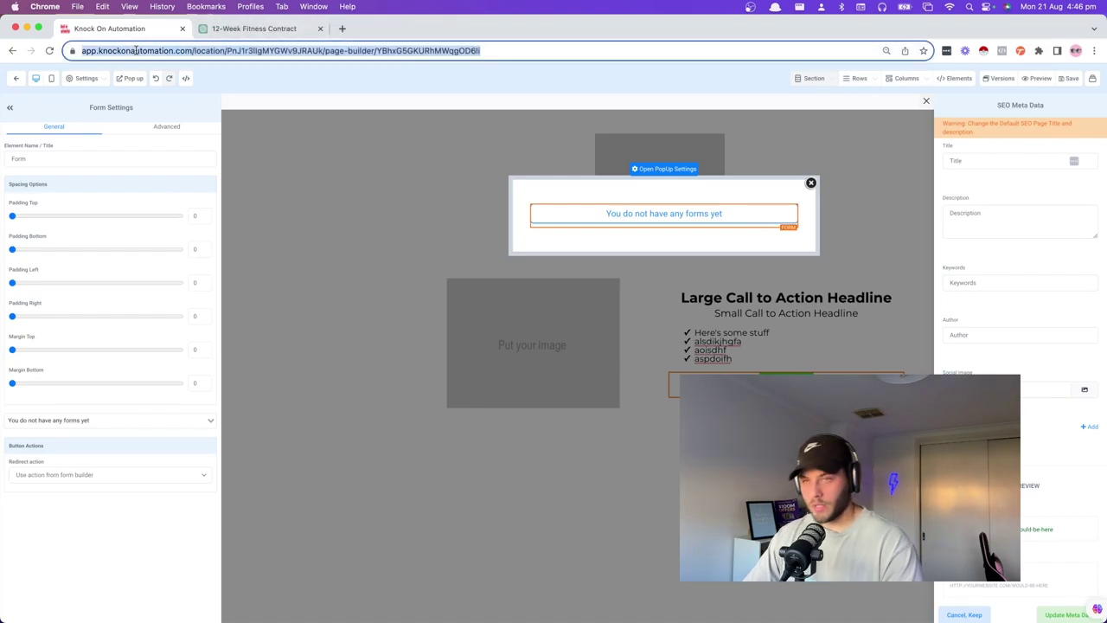
pyautogui.press('super+c')
pyautogui.press('super+t')
pyautogui.press('super+v')
pyautogui.press('super+Return')
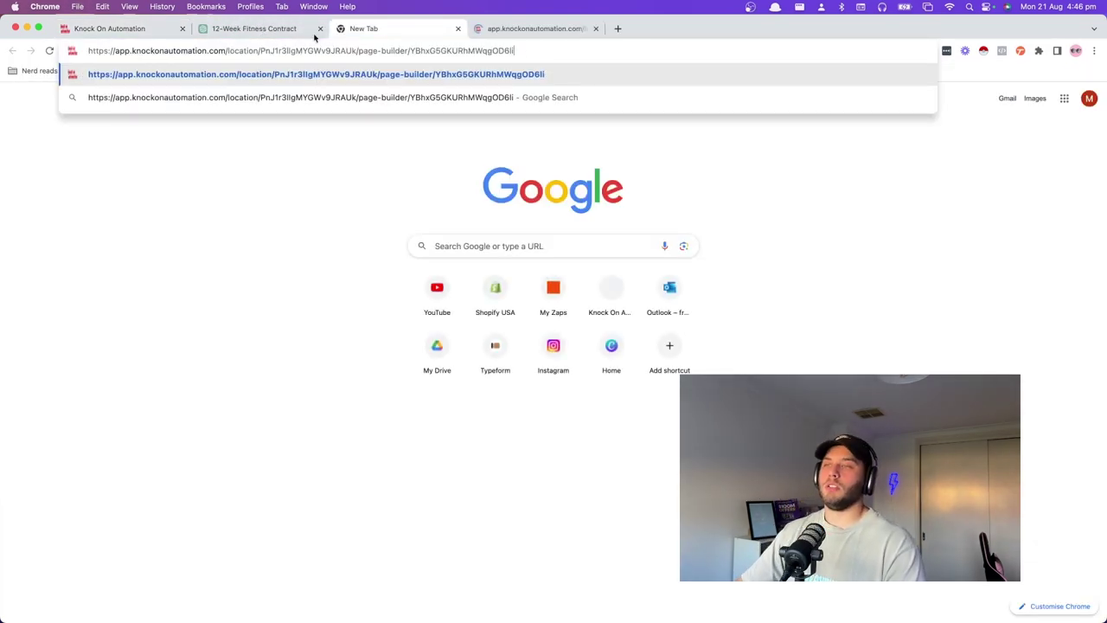
pyautogui.click(458, 28)
pyautogui.moveTo(388, 31); pyautogui.dragTo(279, 31)
pyautogui.click(423, 31)
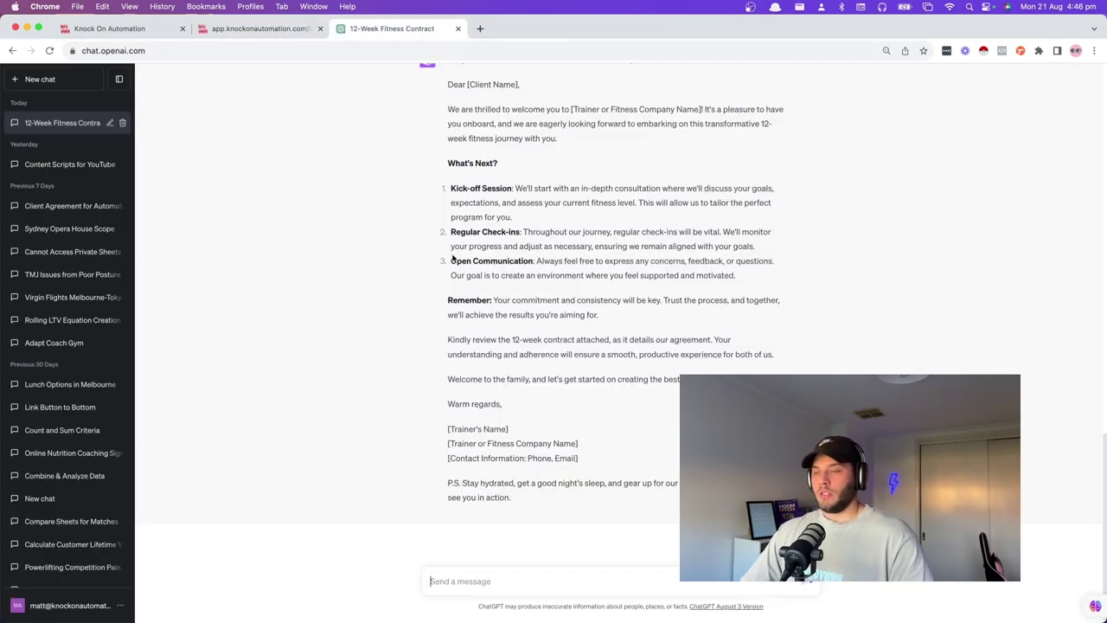
pyautogui.click(458, 29)
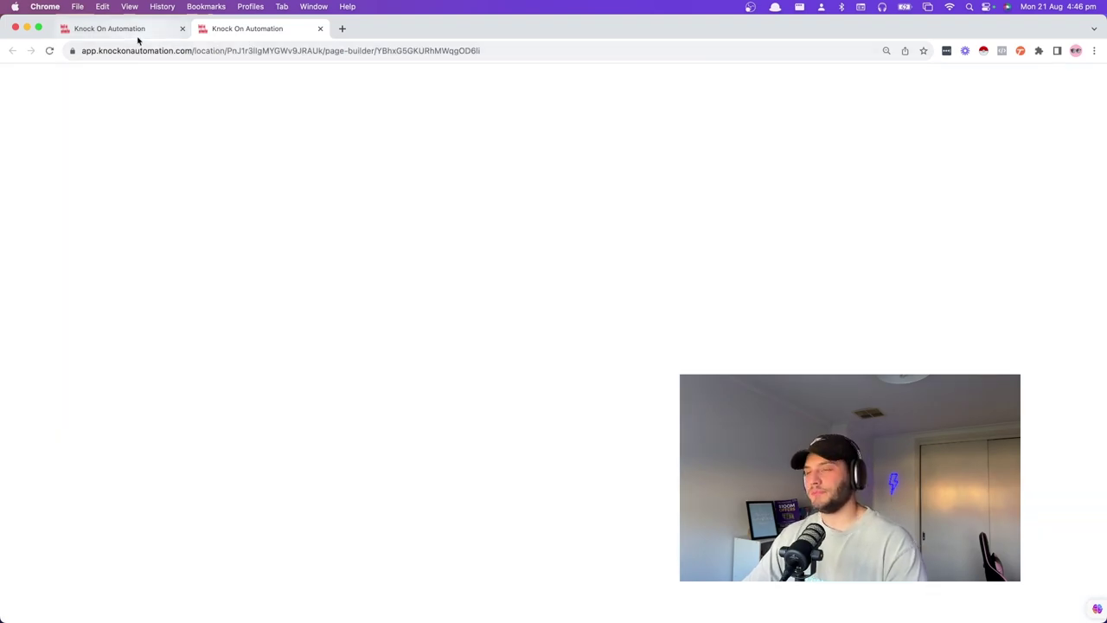
# Step: Close the popup editor and use the builder's back arrow to reach the funnel steps overview
pyautogui.click(19, 78)
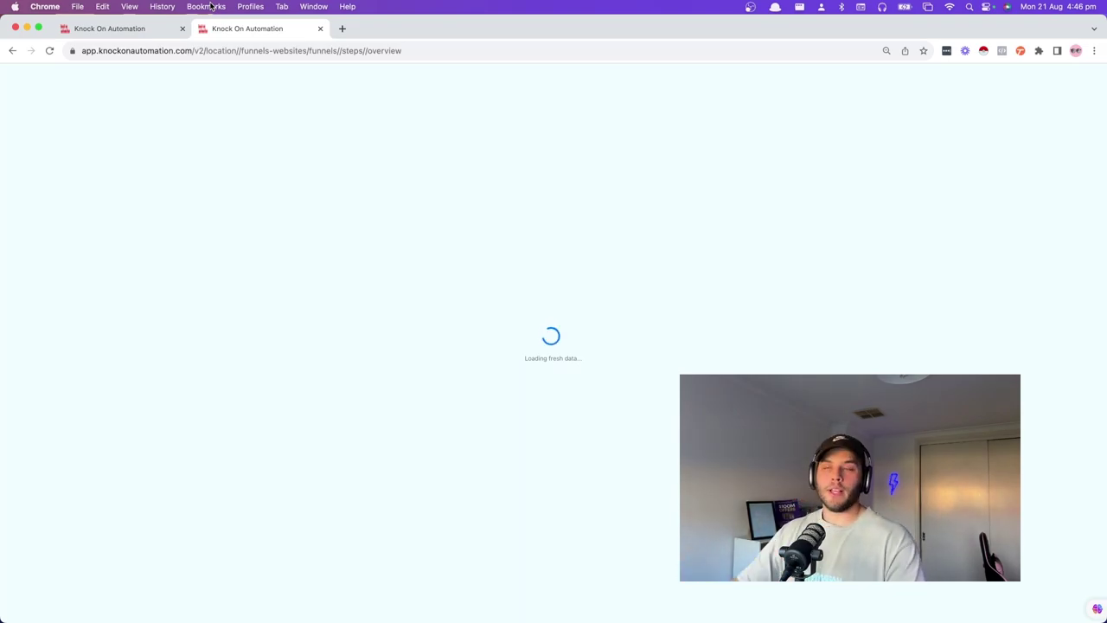
pyautogui.hotkey('ctrl', 'Up')
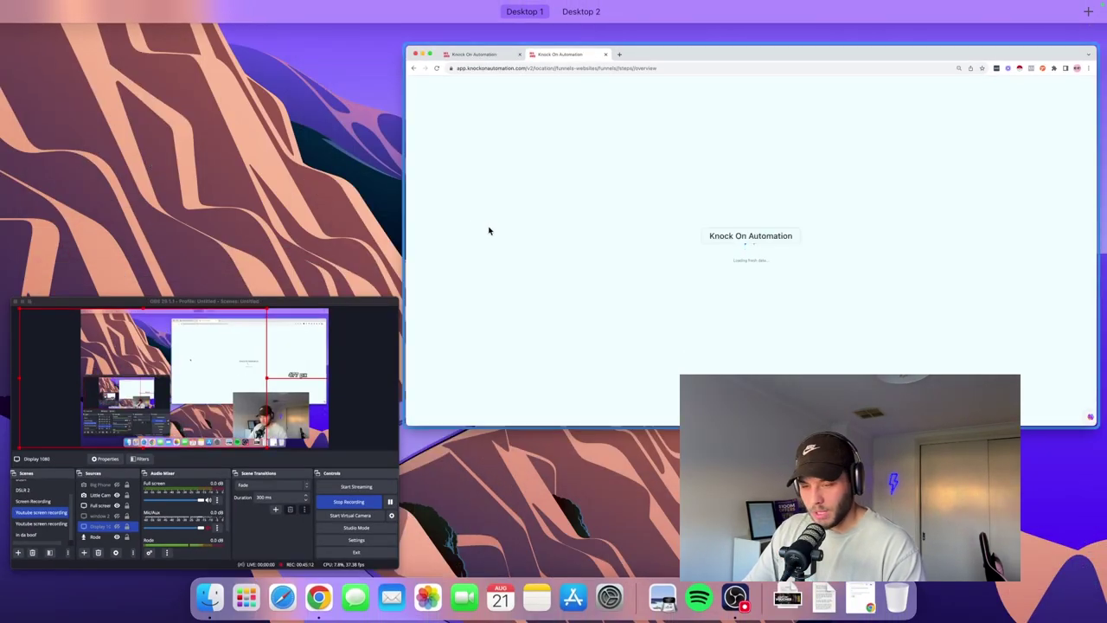
pyautogui.click(353, 366)
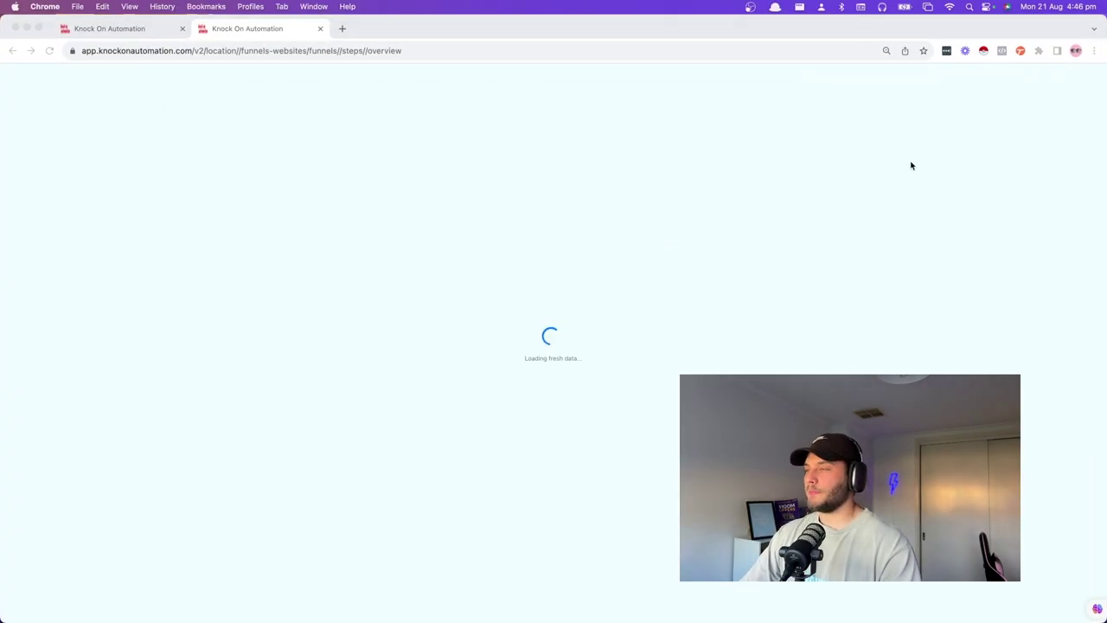
pyautogui.click(909, 166)
pyautogui.click(114, 36)
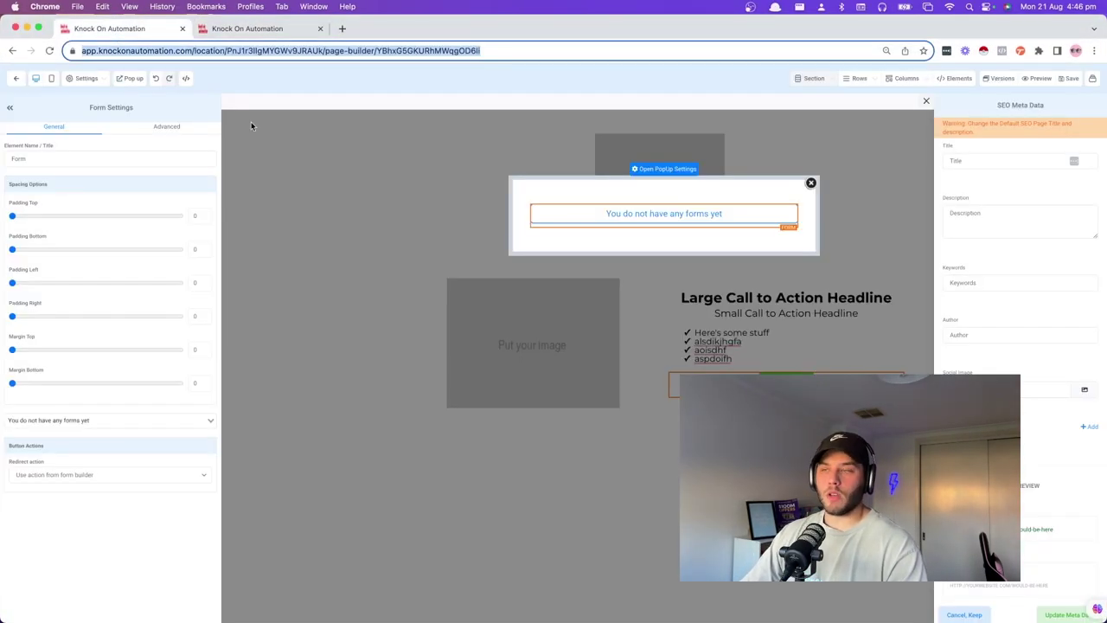
pyautogui.click(272, 33)
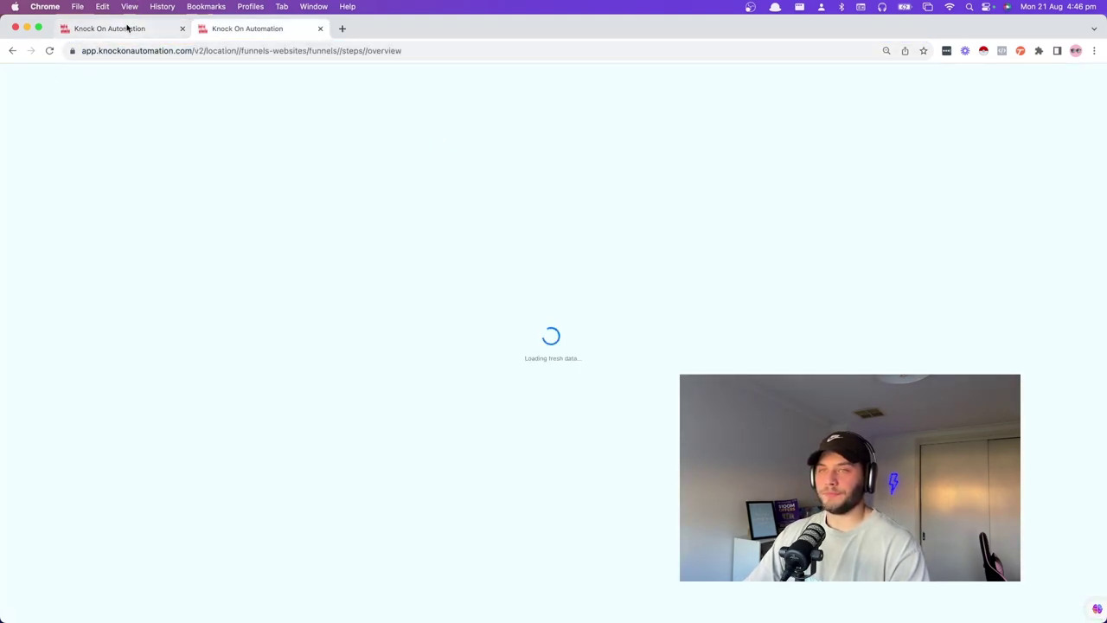
pyautogui.click(129, 30)
pyautogui.click(810, 183)
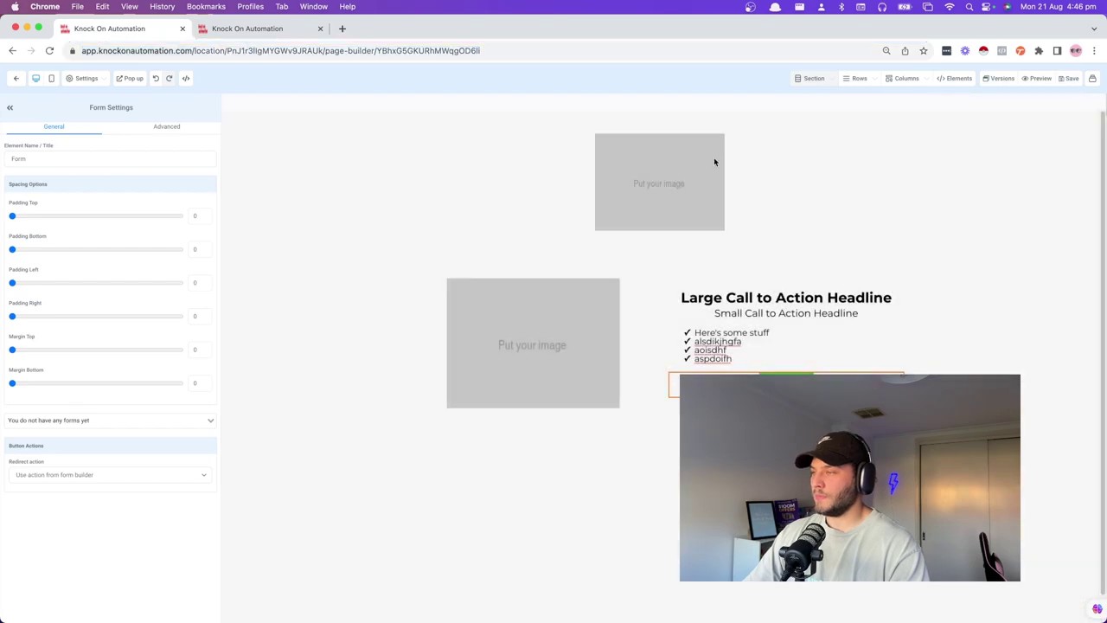
pyautogui.click(251, 28)
pyautogui.click(103, 35)
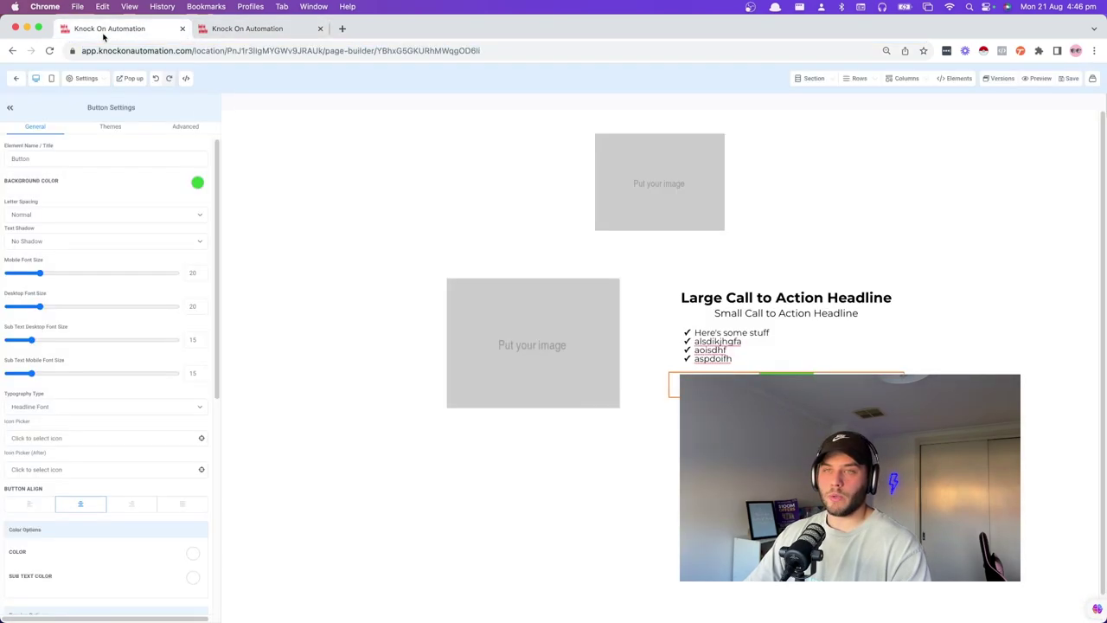
pyautogui.click(19, 79)
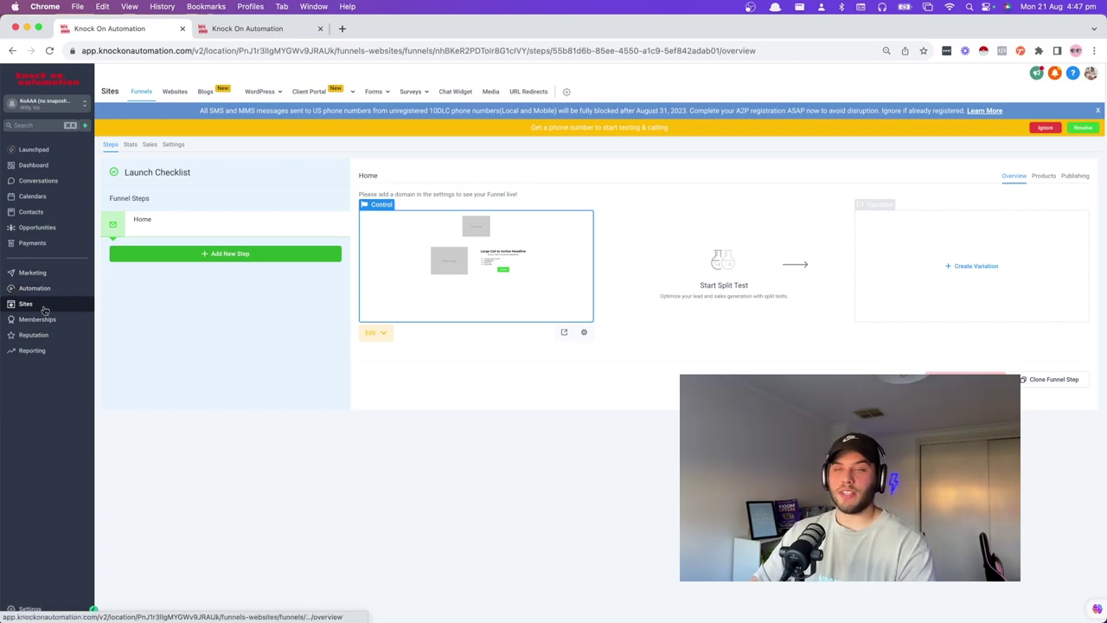
# Step: Go to the Forms list, dismiss the SMS warning, and start a new form from scratch
pyautogui.click(377, 92)
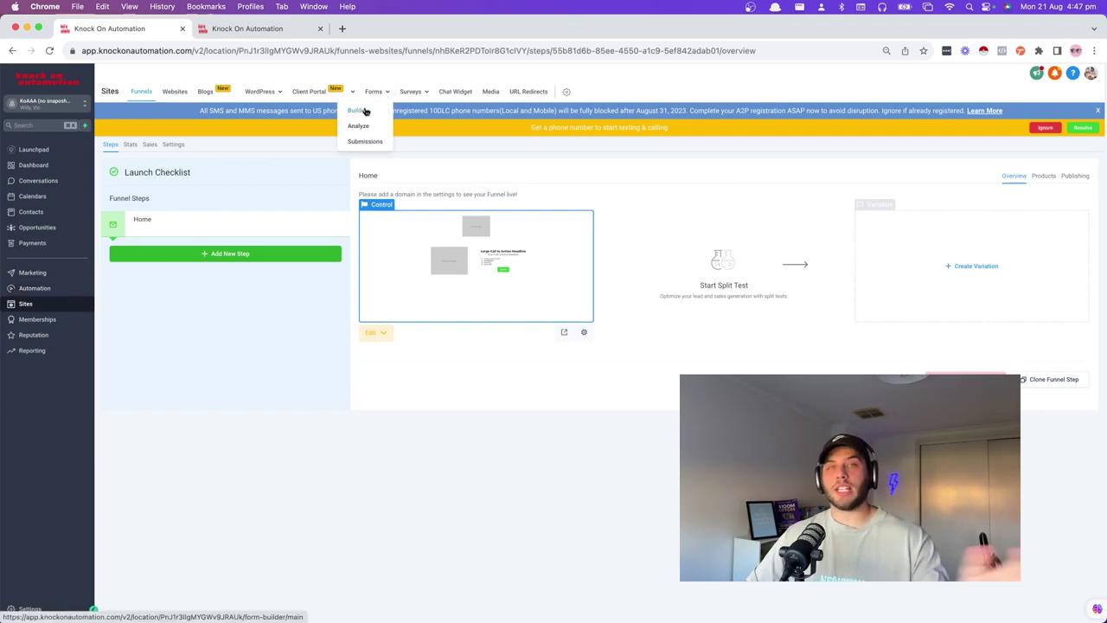
pyautogui.click(366, 111)
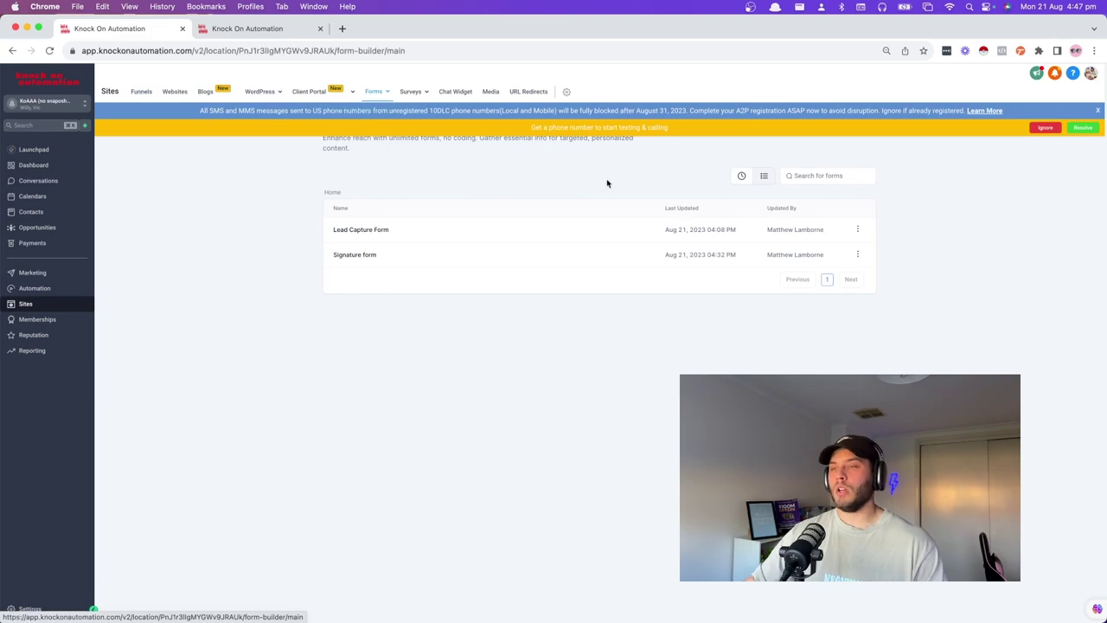
pyautogui.click(1098, 111)
pyautogui.click(855, 126)
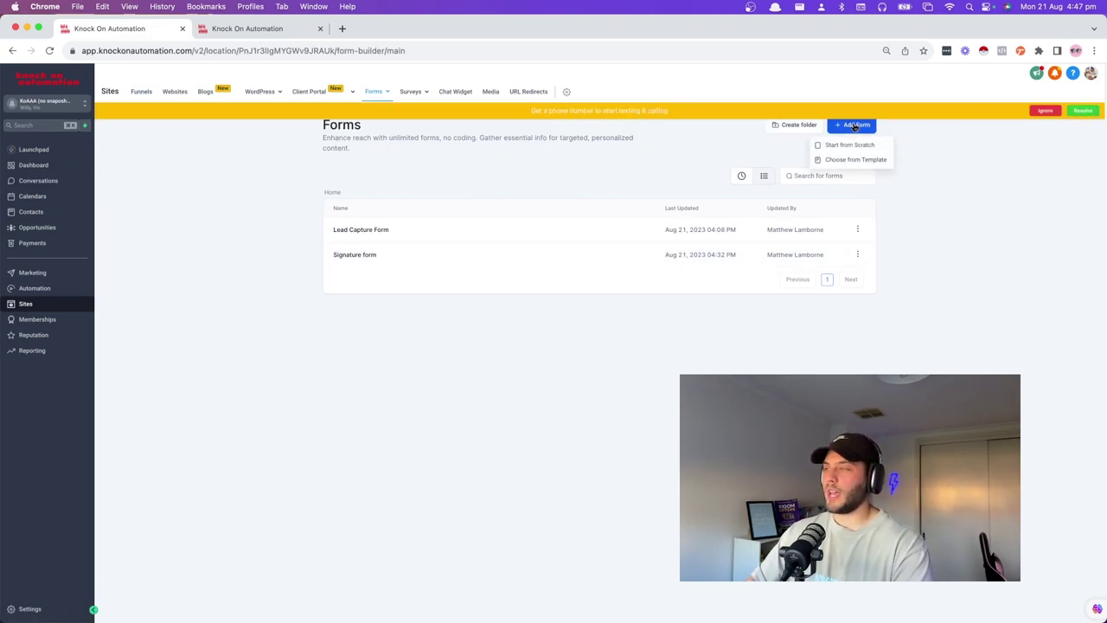
pyautogui.click(861, 153)
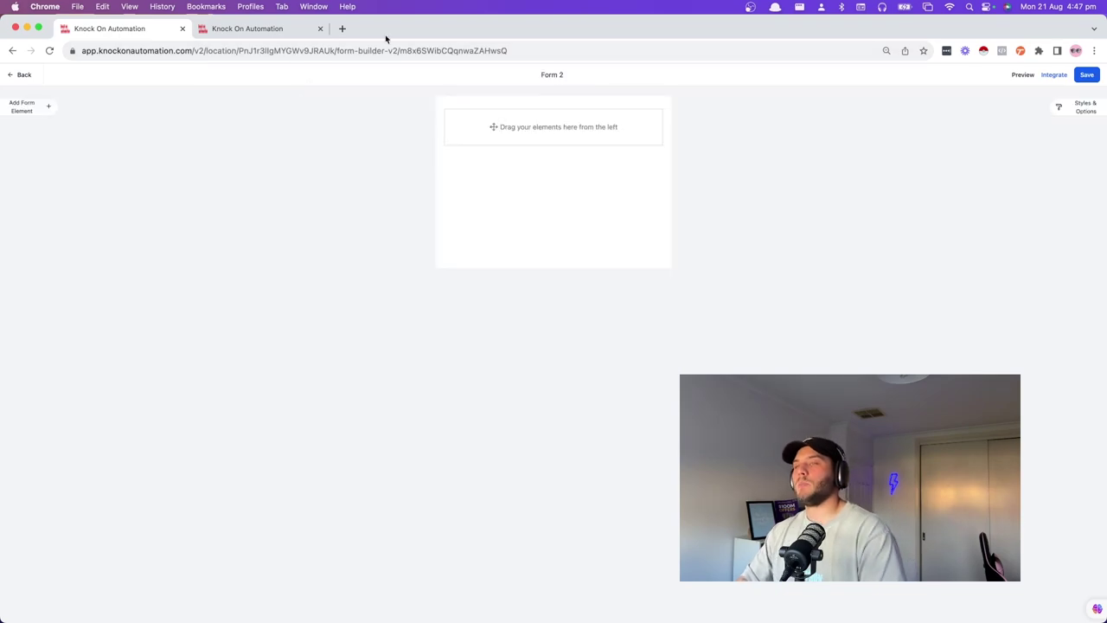
# Step: Rename the form from Form 2 to 'HVCO - Calorie Calculator'
pyautogui.click(1085, 111)
pyautogui.click(1079, 110)
pyautogui.click(1022, 158)
pyautogui.press('super+a')
pyautogui.write('HVCO - Cal Ca')
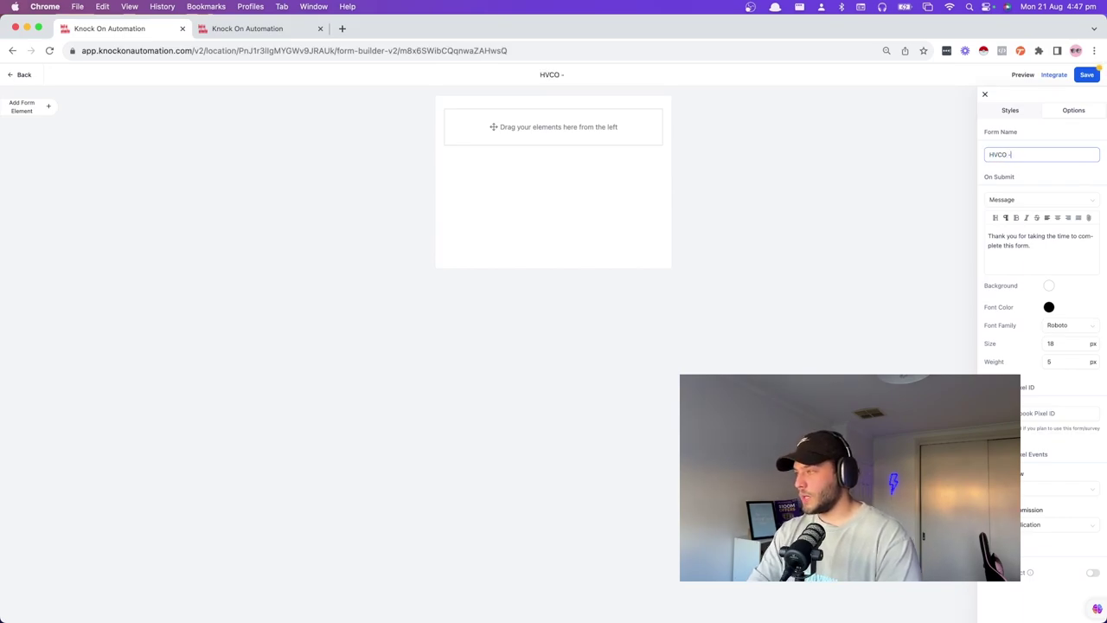
pyautogui.press('BackSpace')
pyautogui.press('BackSpace')
pyautogui.press('BackSpace')
pyautogui.write('orie Calculator')
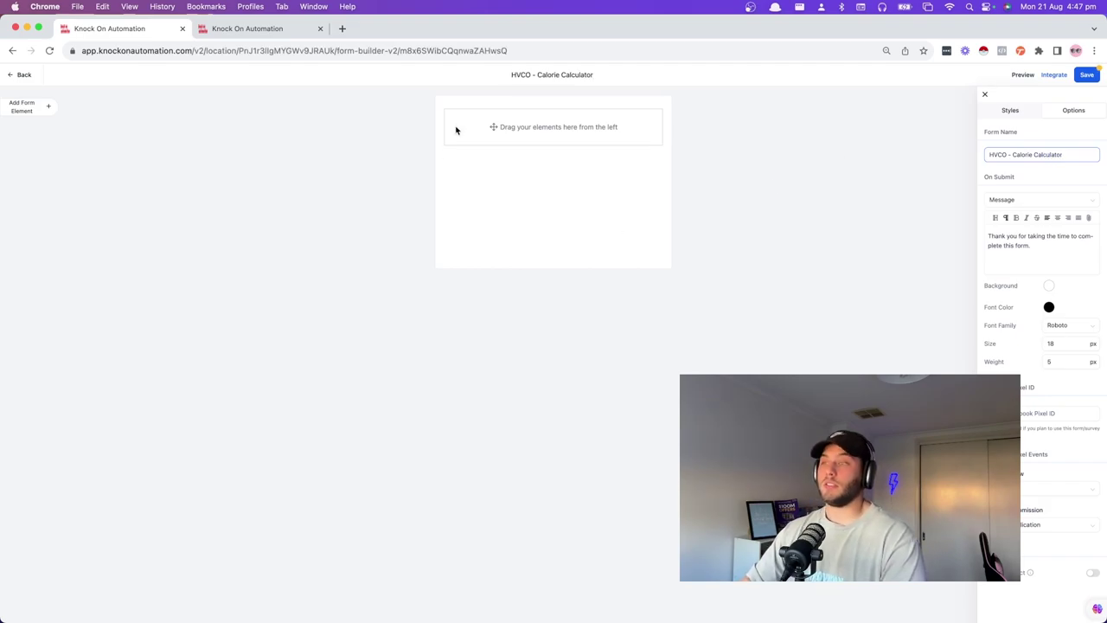
# Step: Add Full Name, Phone and Email fields plus a button labelled SUBMIT
pyautogui.click(17, 107)
pyautogui.moveTo(31, 152); pyautogui.dragTo(560, 123)
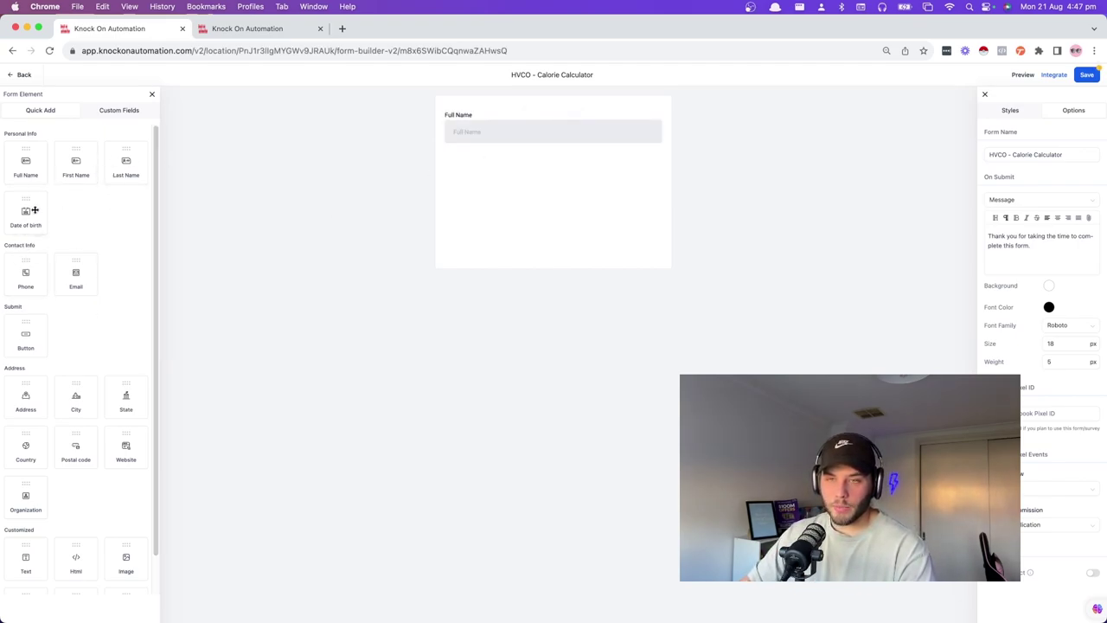
pyautogui.moveTo(23, 268); pyautogui.dragTo(484, 180)
pyautogui.moveTo(90, 264); pyautogui.dragTo(528, 218)
pyautogui.moveTo(33, 341); pyautogui.dragTo(541, 252)
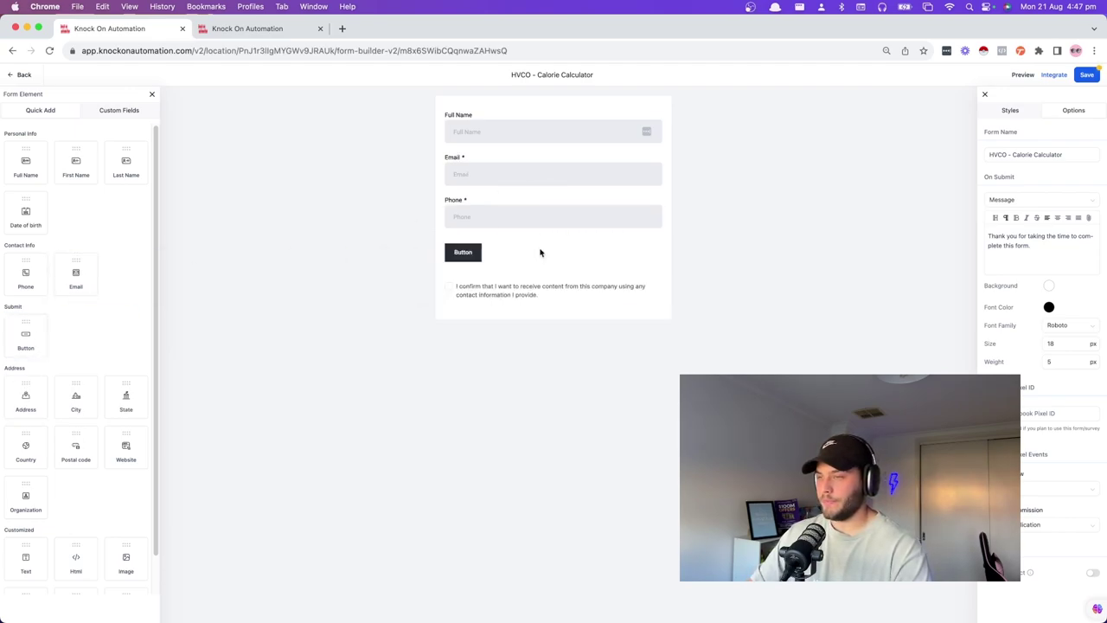
pyautogui.click(465, 254)
pyautogui.write('SUBMI')
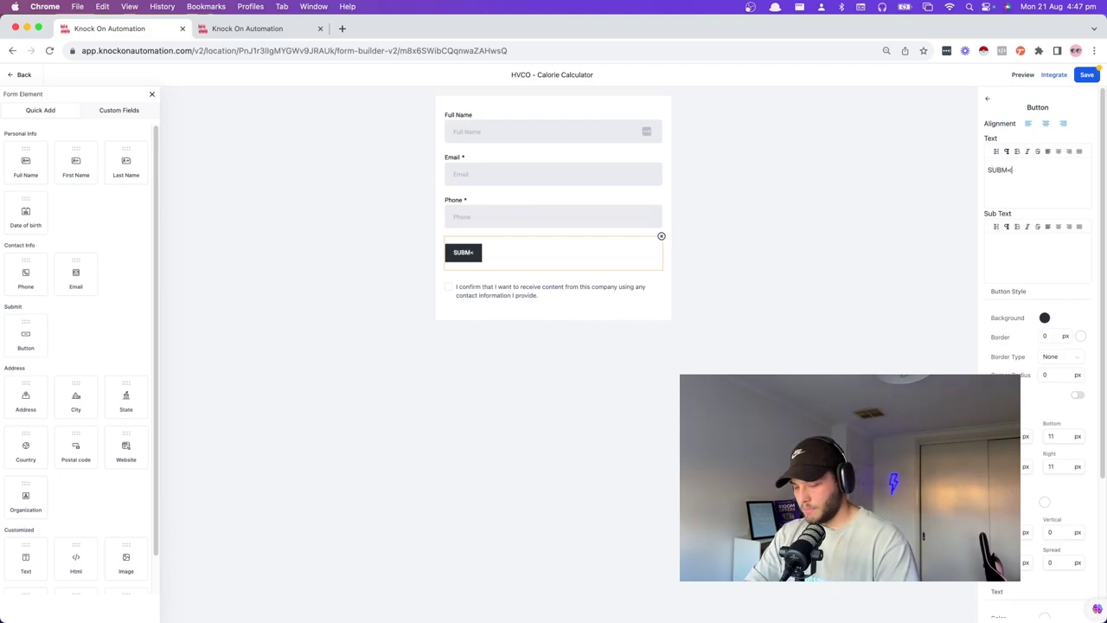
pyautogui.write('T')
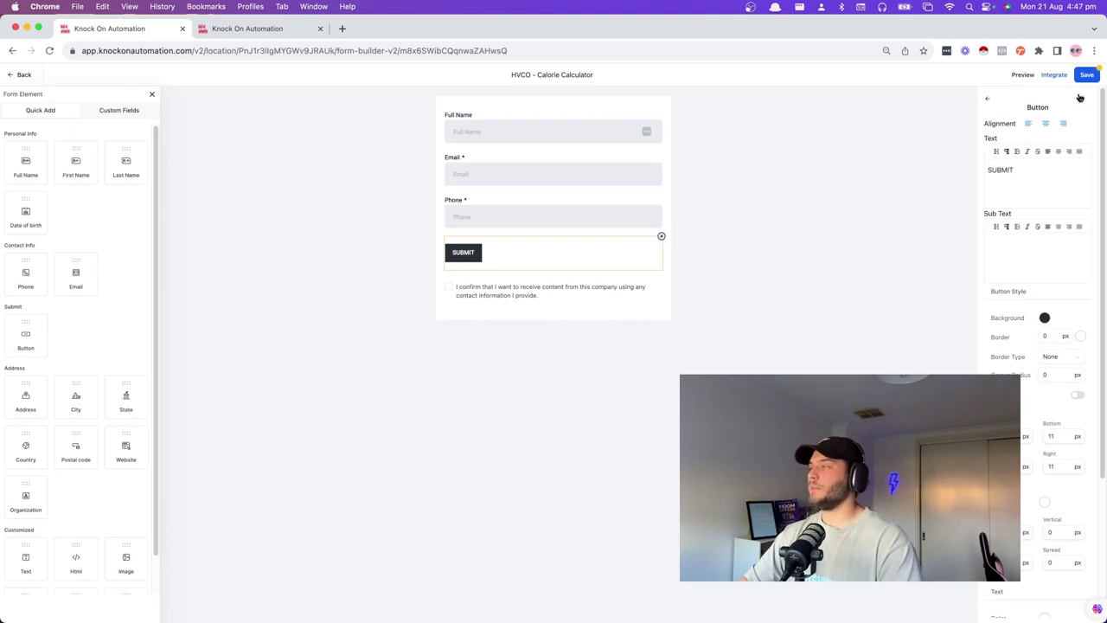
# Step: Save the form and return to the Forms list
pyautogui.click(1087, 75)
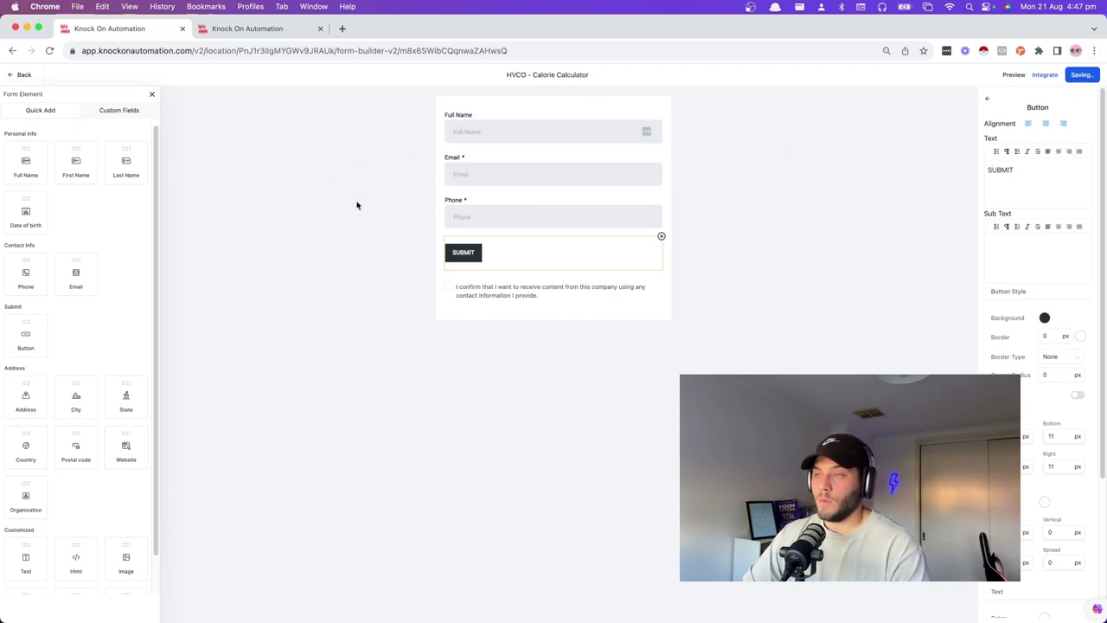
pyautogui.click(1089, 77)
pyautogui.click(24, 76)
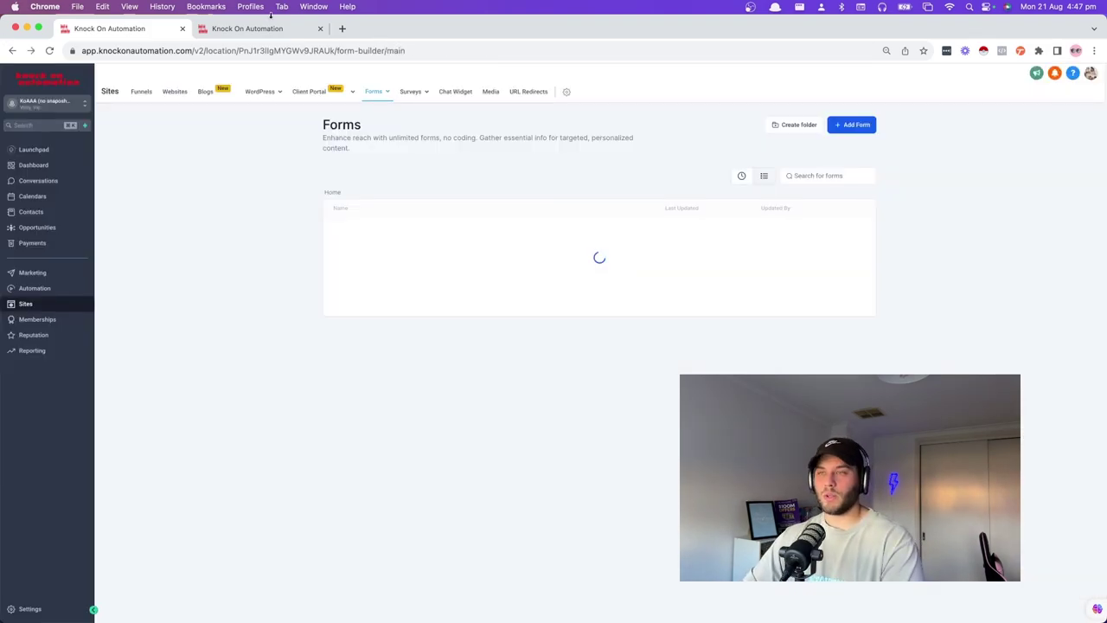
# Step: Open the HVCO funnel from Funnels and launch its Home step in the page builder
pyautogui.click(248, 33)
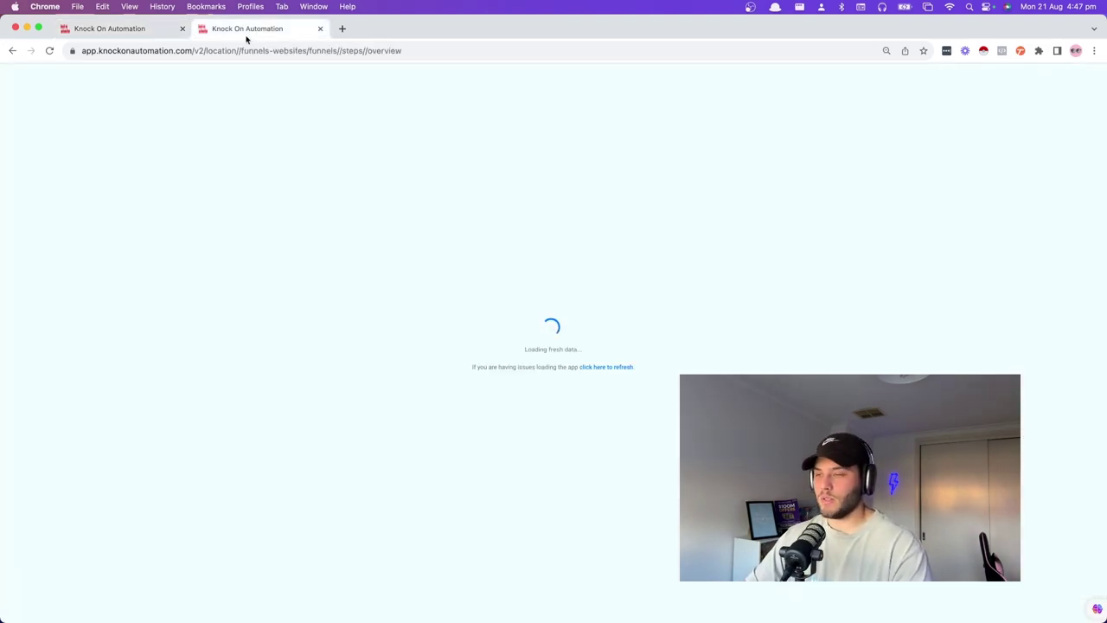
pyautogui.click(597, 368)
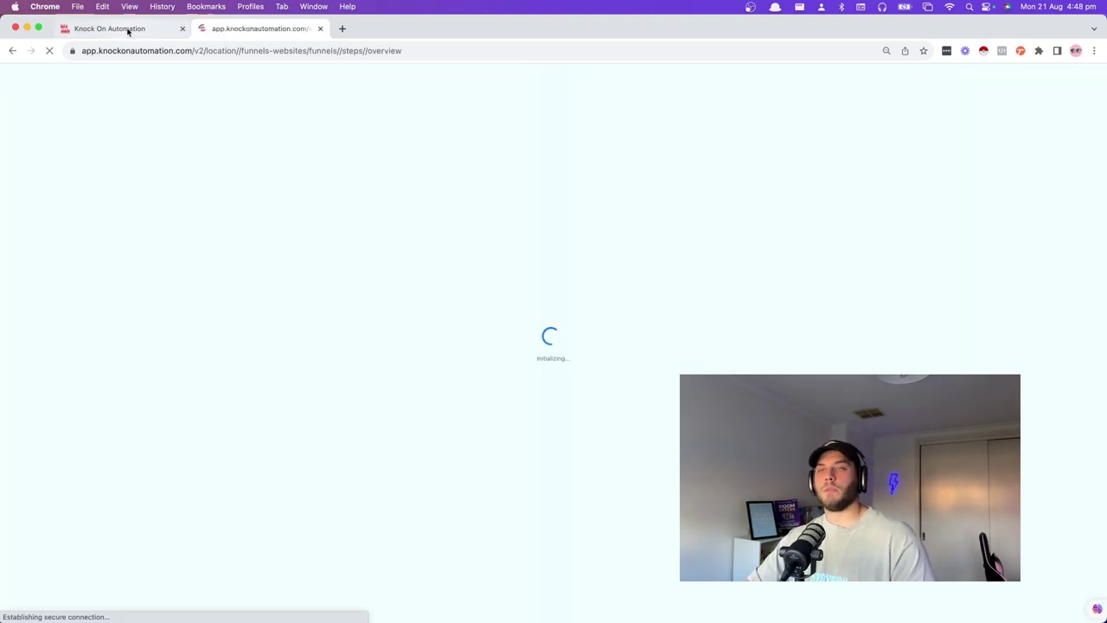
pyautogui.click(127, 30)
pyautogui.click(279, 31)
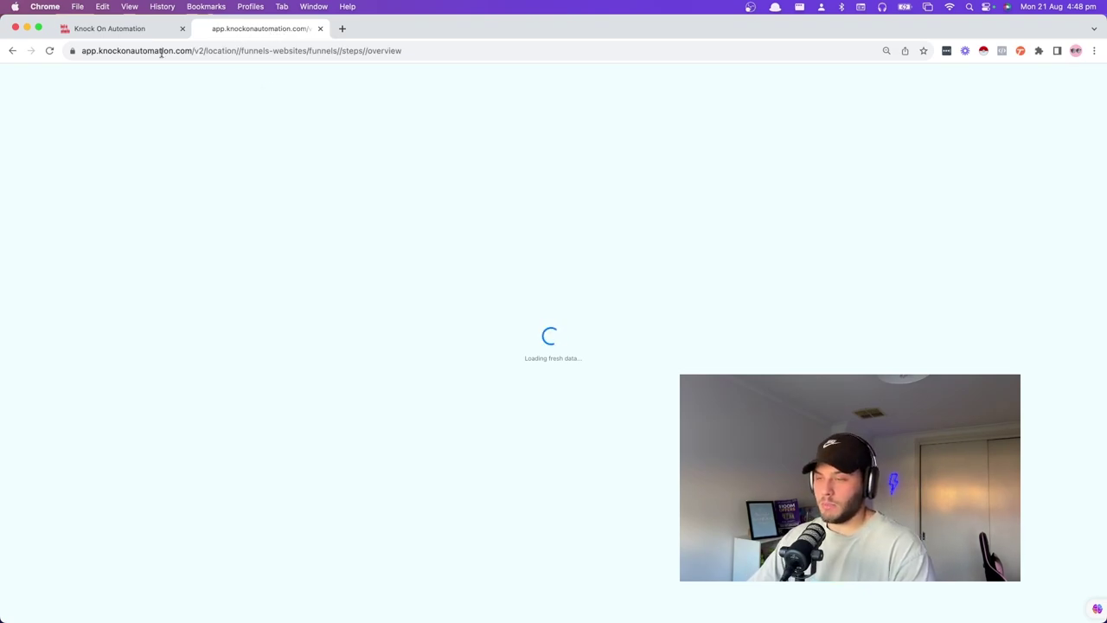
pyautogui.click(124, 29)
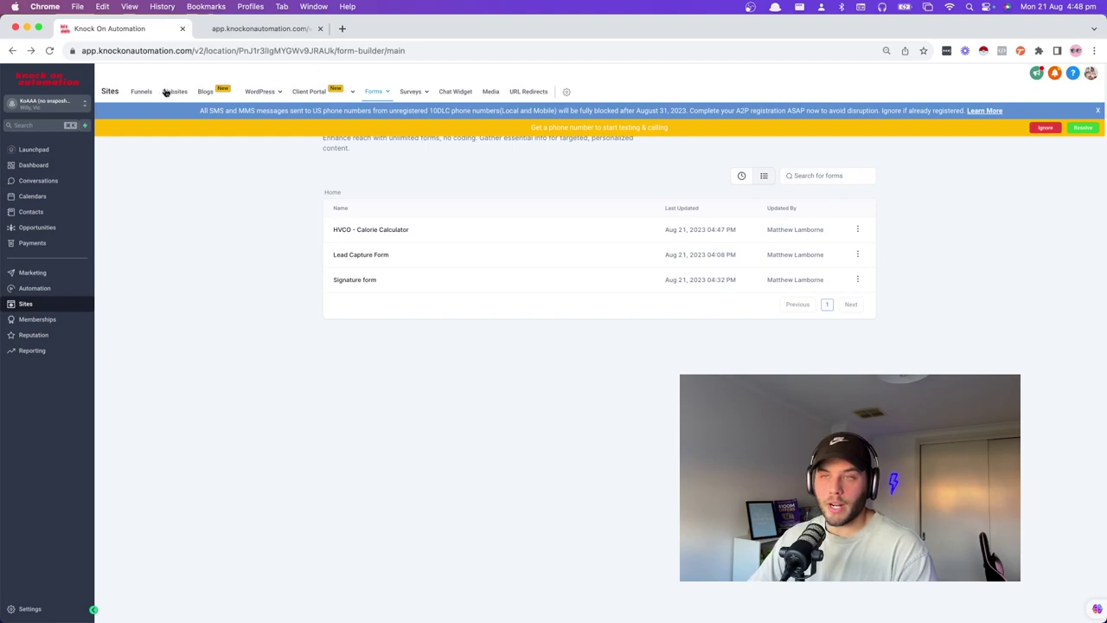
pyautogui.click(136, 90)
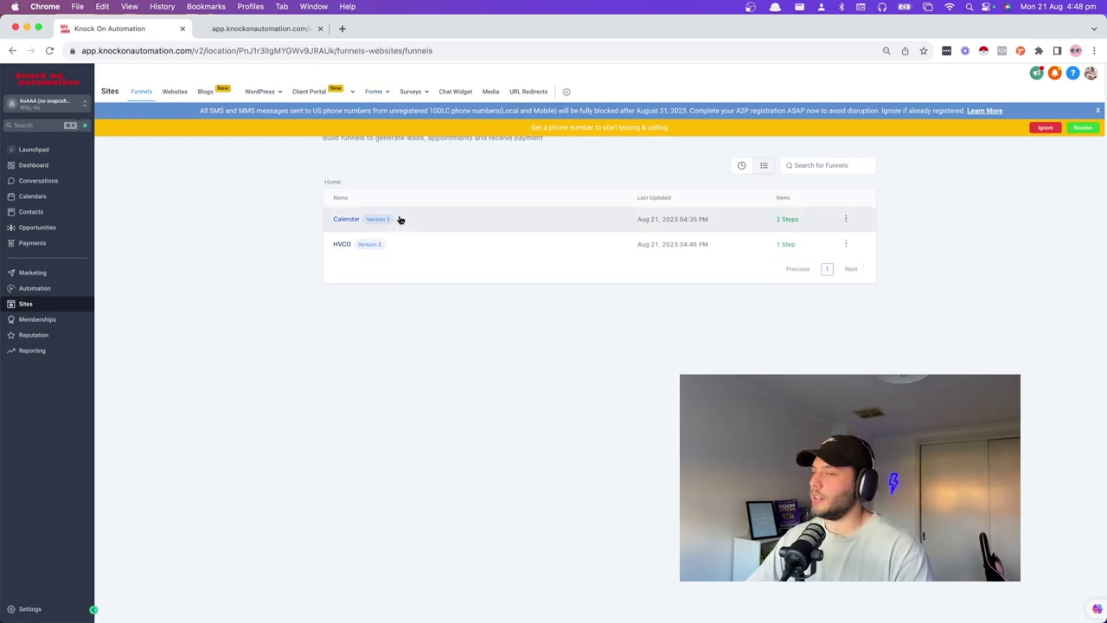
pyautogui.click(341, 245)
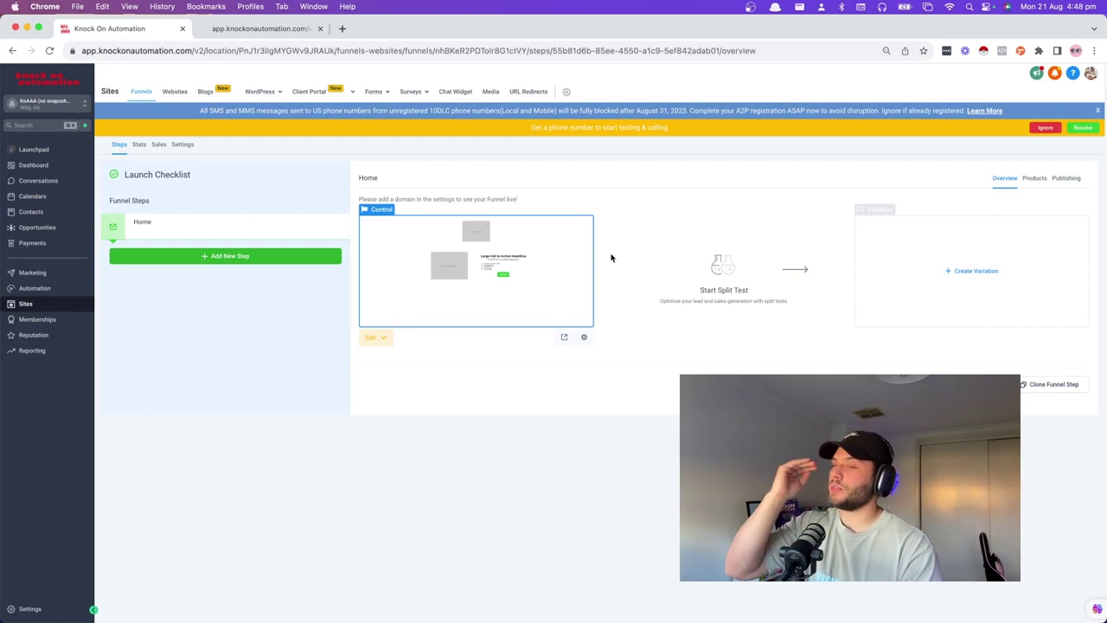
pyautogui.click(454, 256)
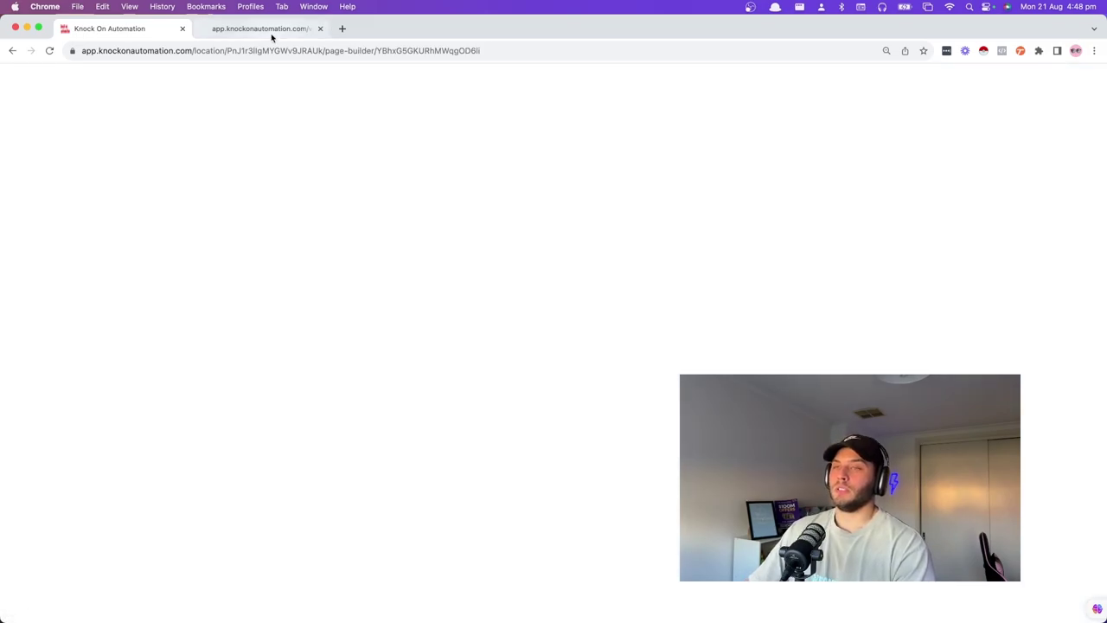
# Step: Return to the browser and reload the blank page builder tab
pyautogui.click(271, 33)
pyautogui.click(163, 33)
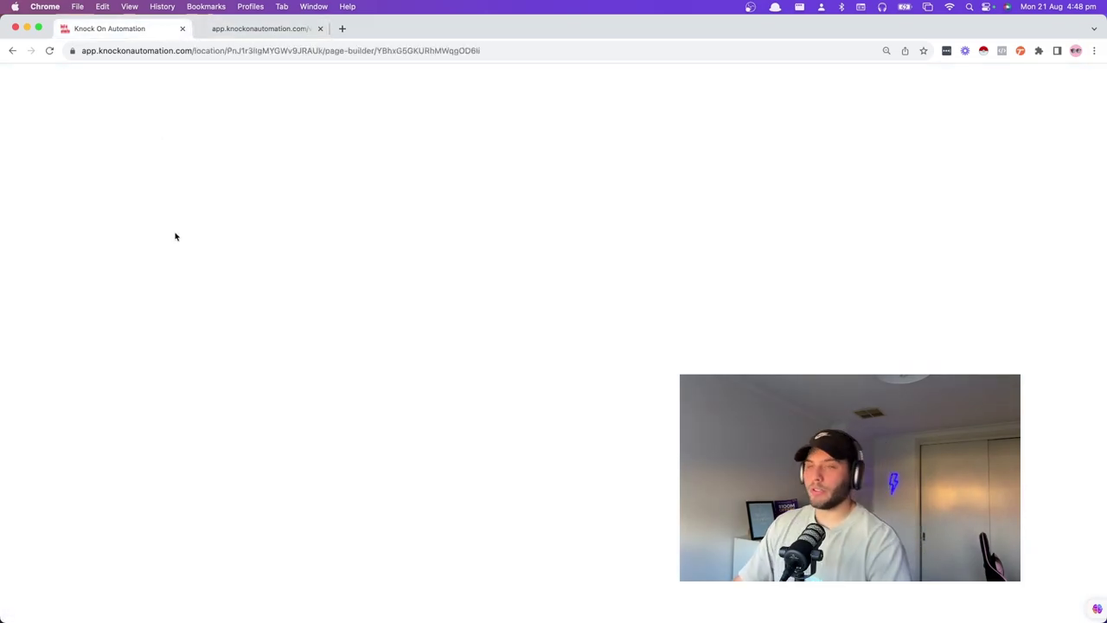
pyautogui.hotkey('ctrl', 'Up')
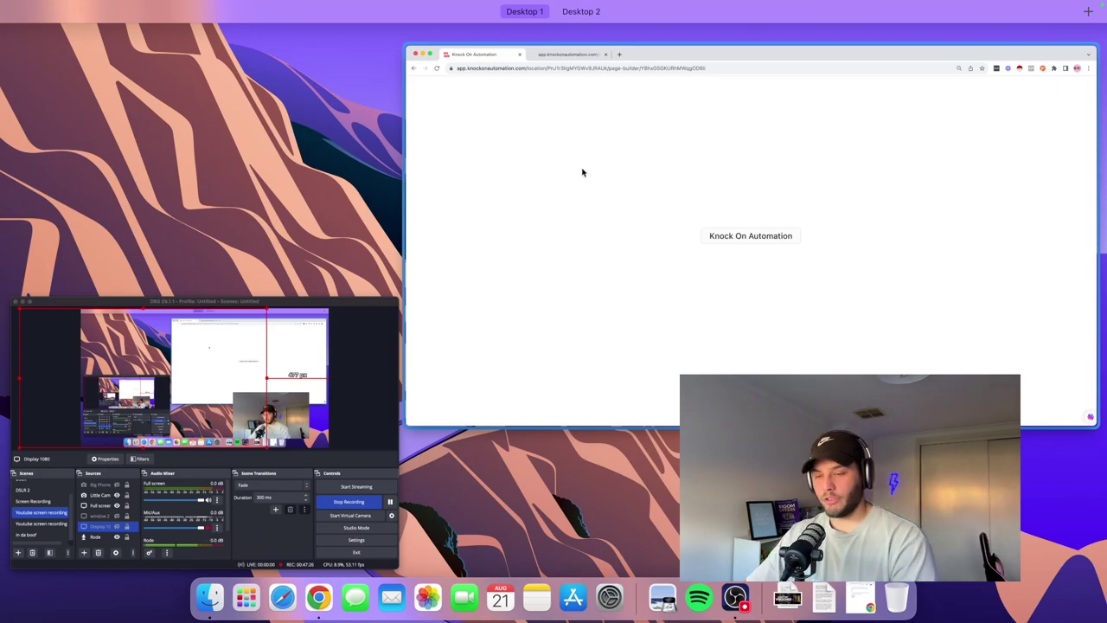
pyautogui.click(573, 176)
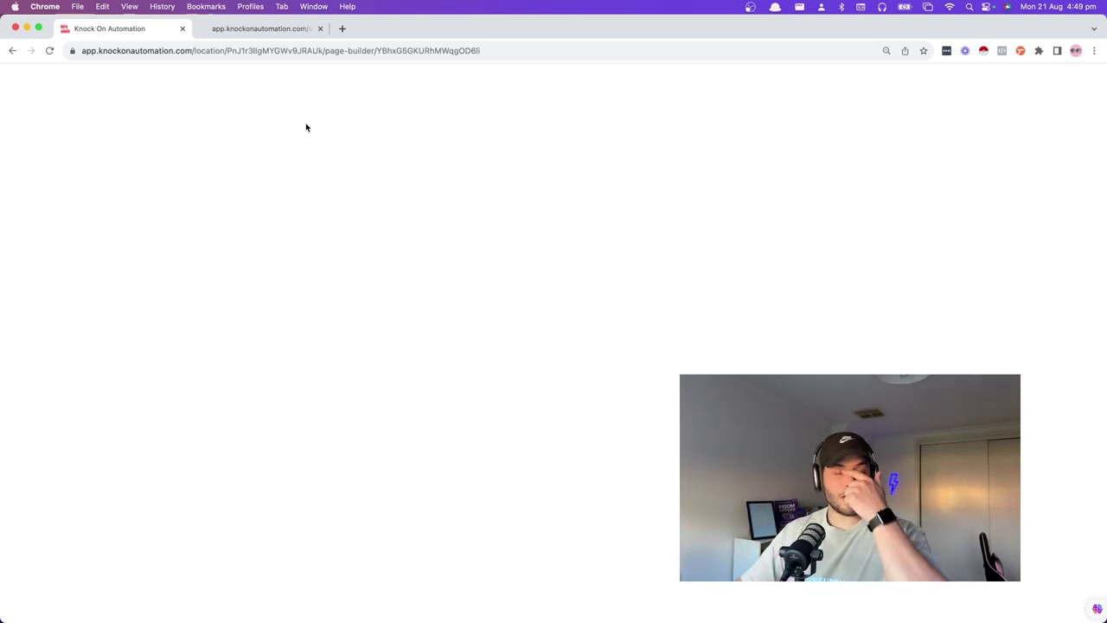
pyautogui.click(302, 53)
pyautogui.press('Return')
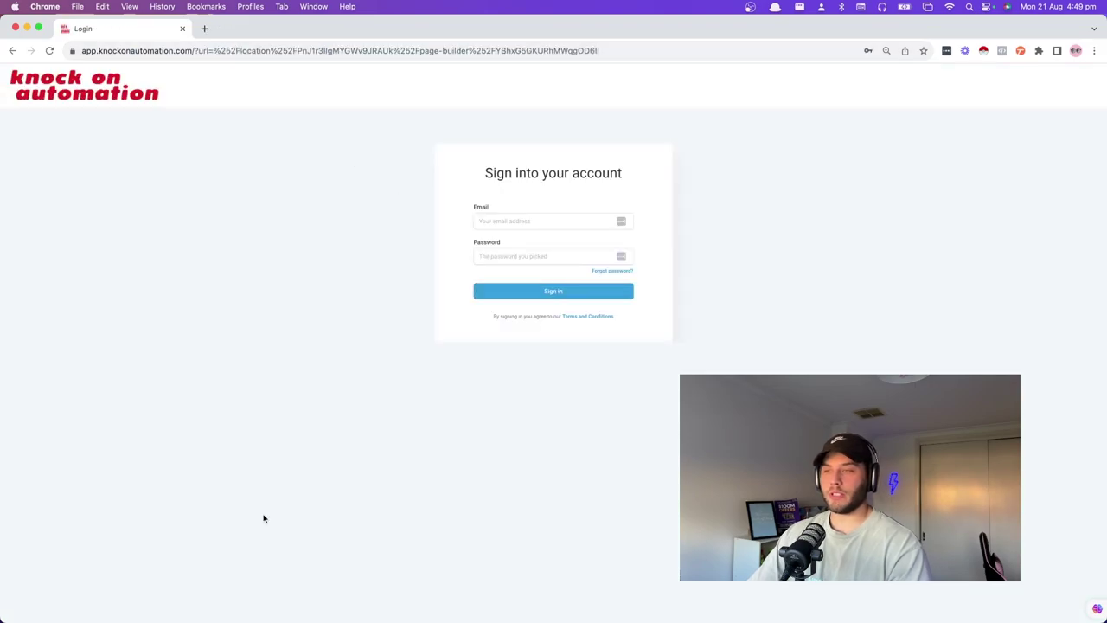
# Step: Sign in on the login page using the saved account's autofilled email and password
pyautogui.hotkey('ctrl', 'Up')
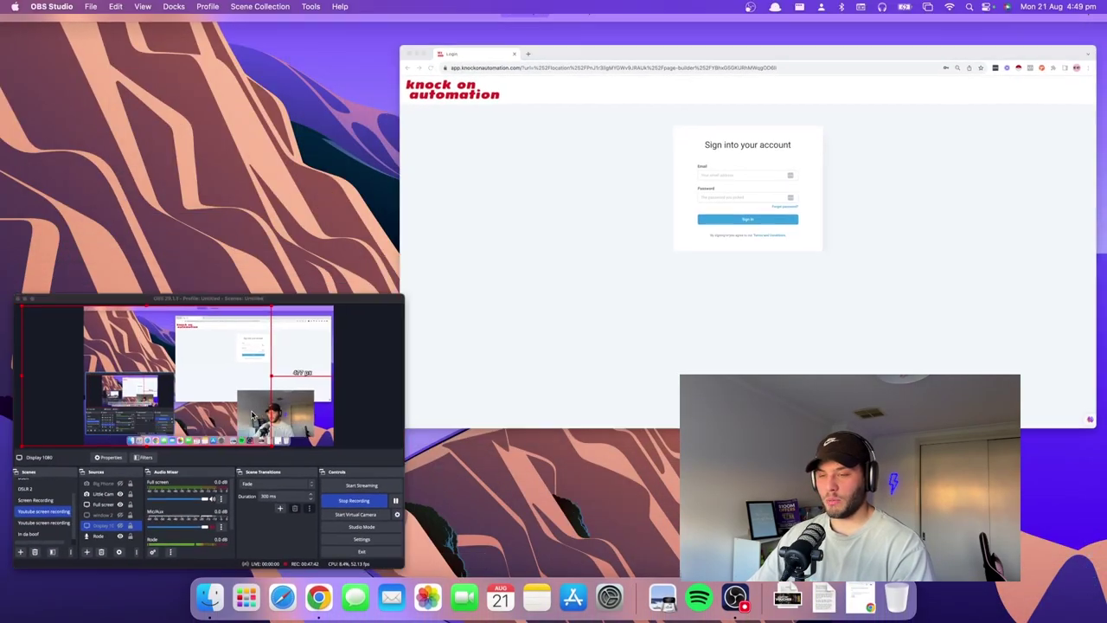
pyautogui.click(251, 416)
pyautogui.press('super+h')
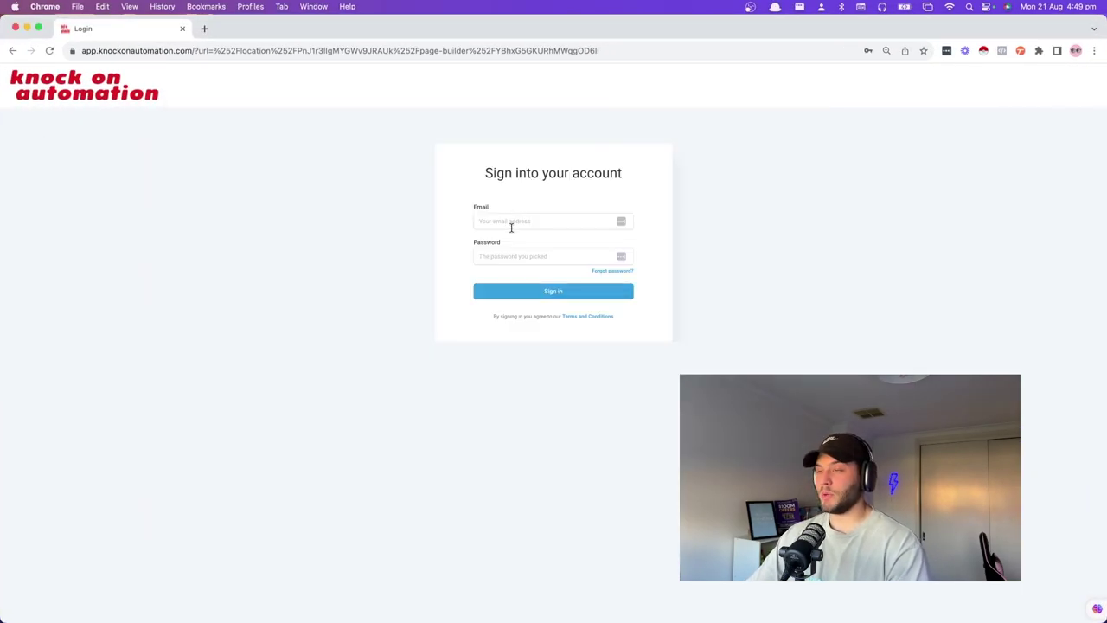
pyautogui.click(511, 223)
pyautogui.click(560, 253)
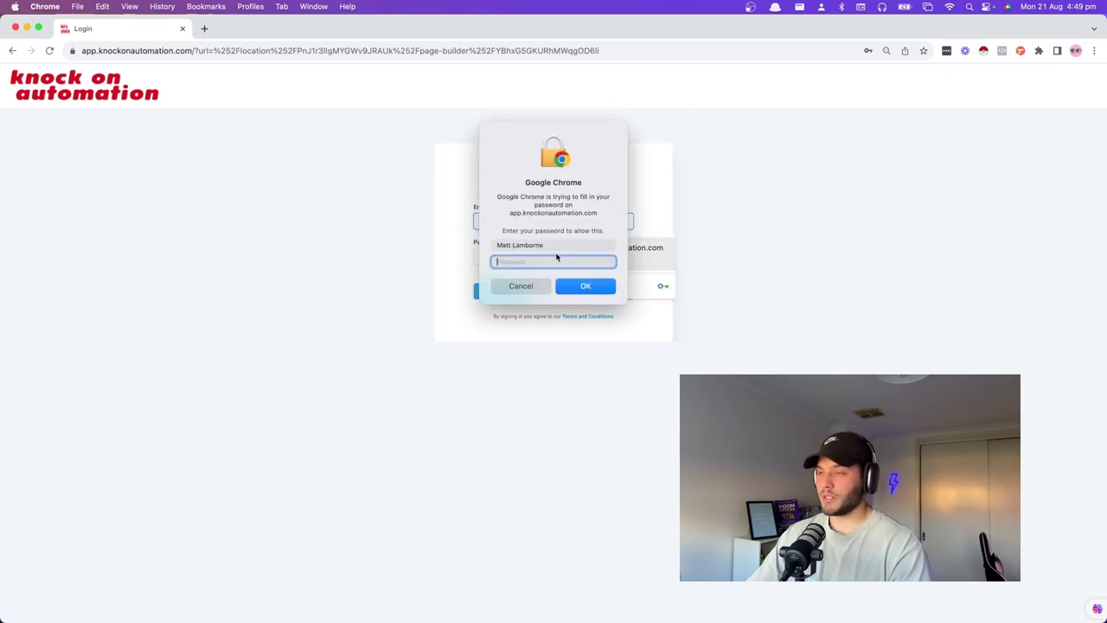
pyautogui.press('Return')
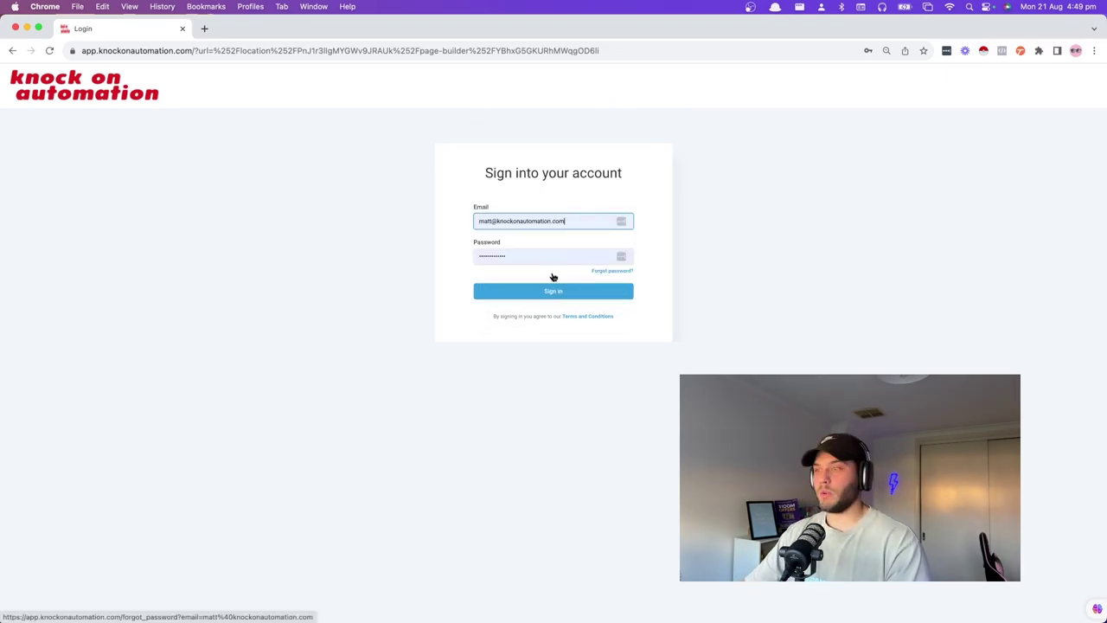
pyautogui.click(527, 291)
pyautogui.press('super+Tab')
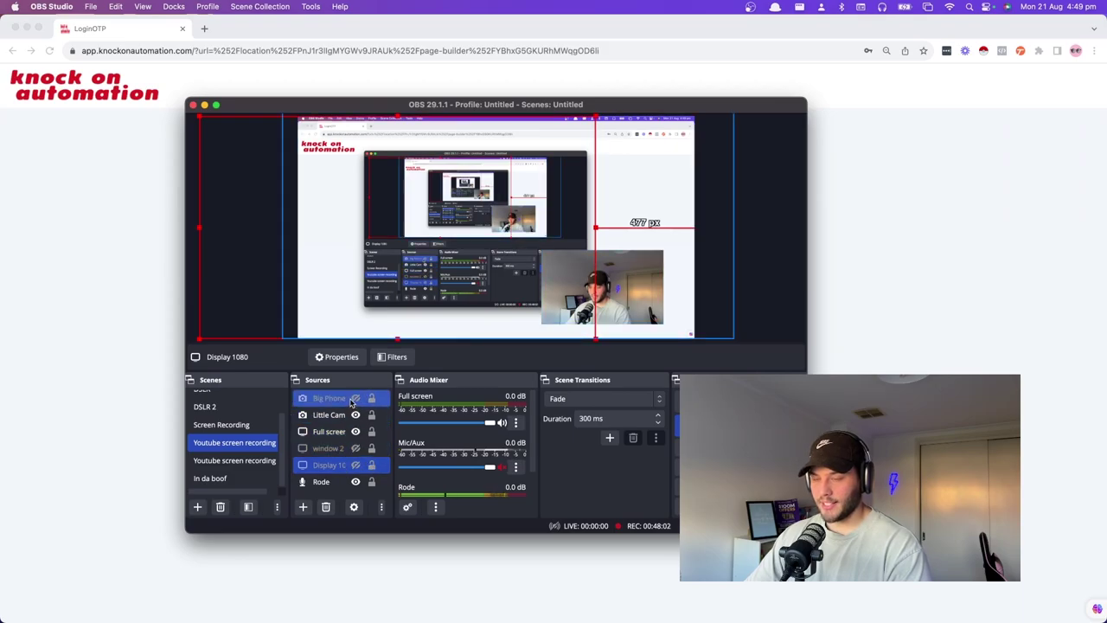